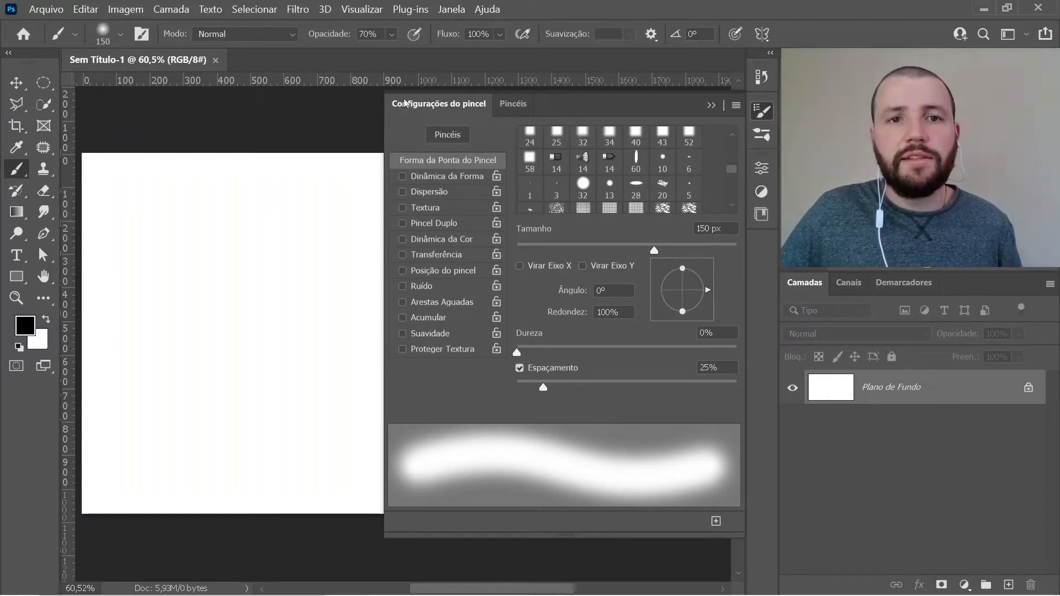
Step: Show the brush presets and look over the preset groups and the contents of the Pincéis padrão group
{"action": "left_click", "coordinate": [451, 12]}
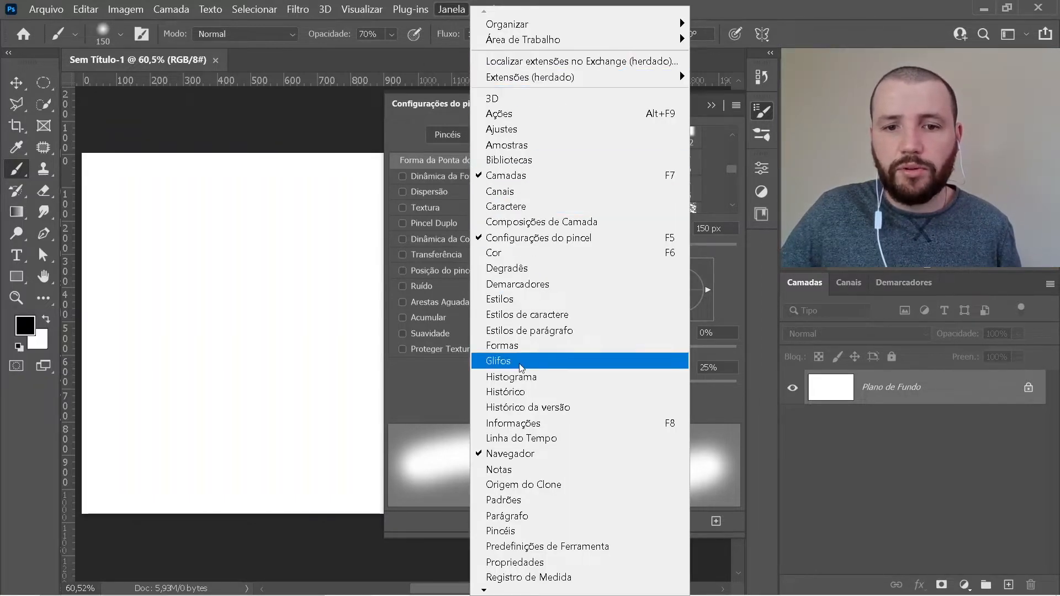
{"action": "left_click", "coordinate": [504, 531]}
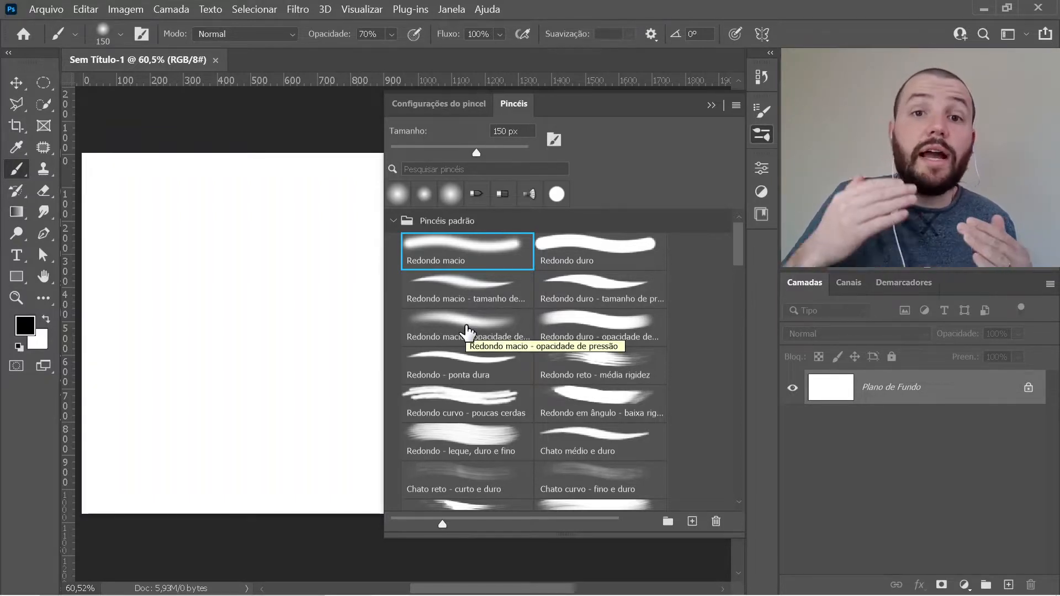
{"action": "left_click", "coordinate": [394, 221]}
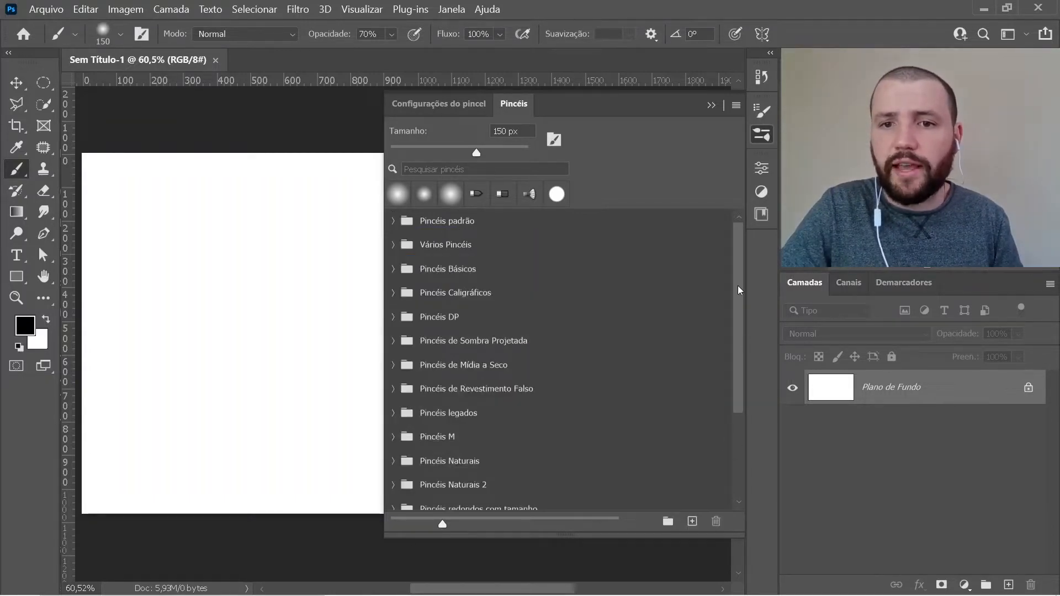
{"action": "mouse_move", "coordinate": [738, 286]}
{"action": "left_mouse_down"}
{"action": "mouse_move", "coordinate": [743, 381]}
{"action": "mouse_move", "coordinate": [743, 197]}
{"action": "left_mouse_up"}
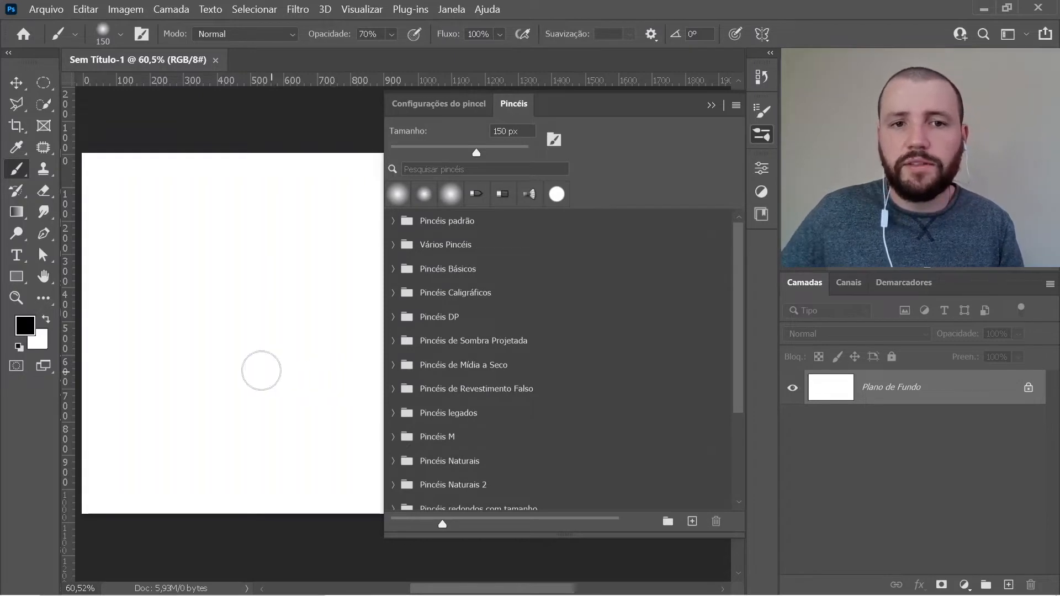
{"action": "left_click", "coordinate": [393, 221]}
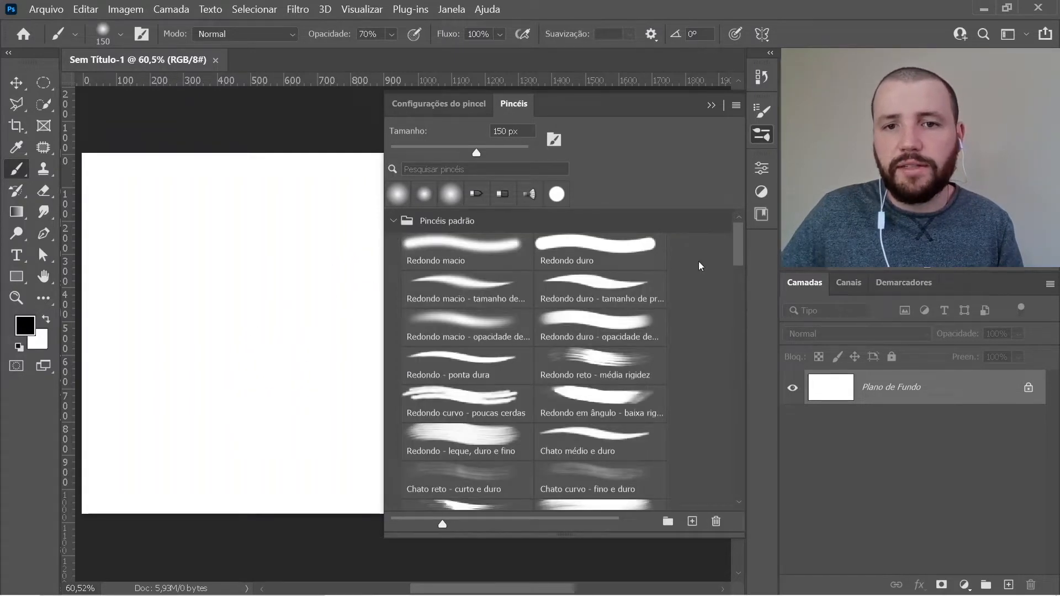
{"action": "scroll", "coordinate": [738, 241], "scroll_direction": "down", "scroll_amount": 1}
{"action": "scroll", "coordinate": [737, 241], "scroll_direction": "up", "scroll_amount": 1}
Step: Paint one zigzag with the Redondo macio - tamanho de pressão brush and another with Redondo duro - tamanho de pressão
{"action": "left_click", "coordinate": [465, 268]}
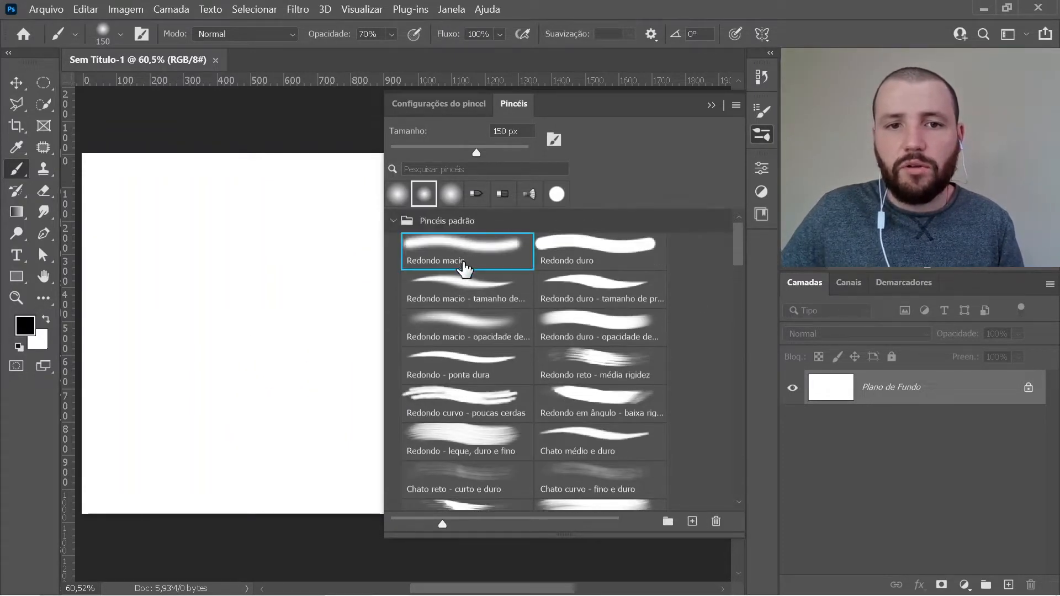
{"action": "left_click", "coordinate": [555, 259]}
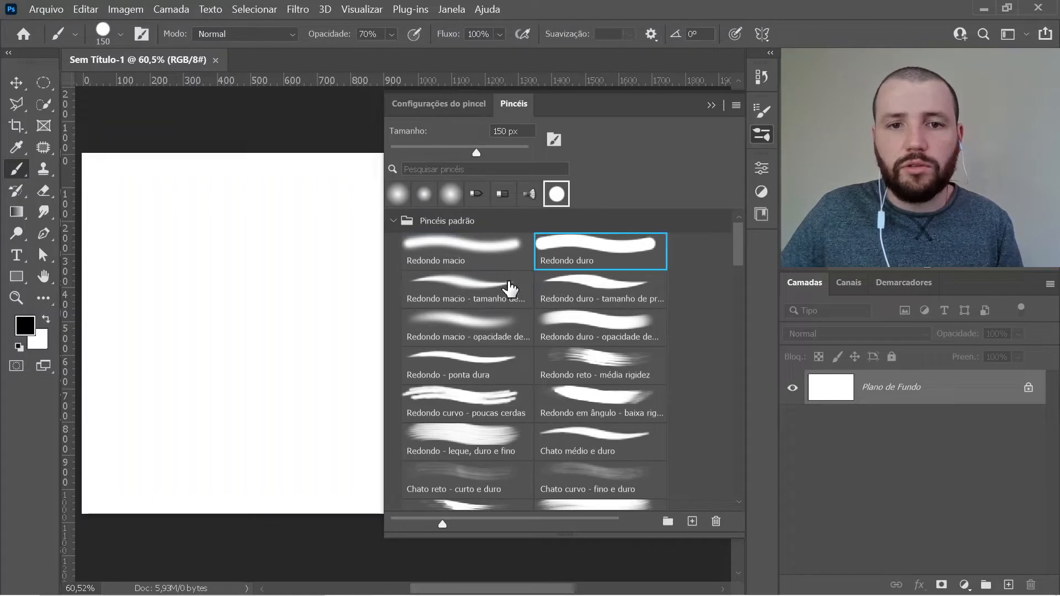
{"action": "left_click", "coordinate": [464, 299]}
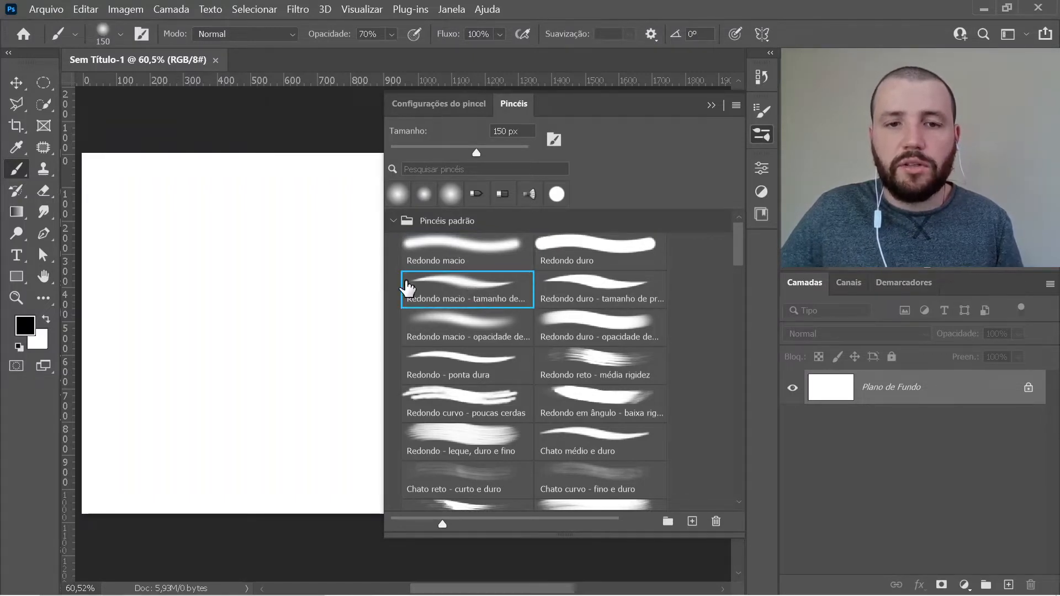
{"action": "mouse_move", "coordinate": [150, 285]}
{"action": "left_mouse_down"}
{"action": "mouse_move", "coordinate": [189, 249]}
{"action": "mouse_move", "coordinate": [226, 277]}
{"action": "mouse_move", "coordinate": [224, 320]}
{"action": "mouse_move", "coordinate": [246, 362]}
{"action": "left_mouse_up"}
{"action": "left_click", "coordinate": [558, 292]}
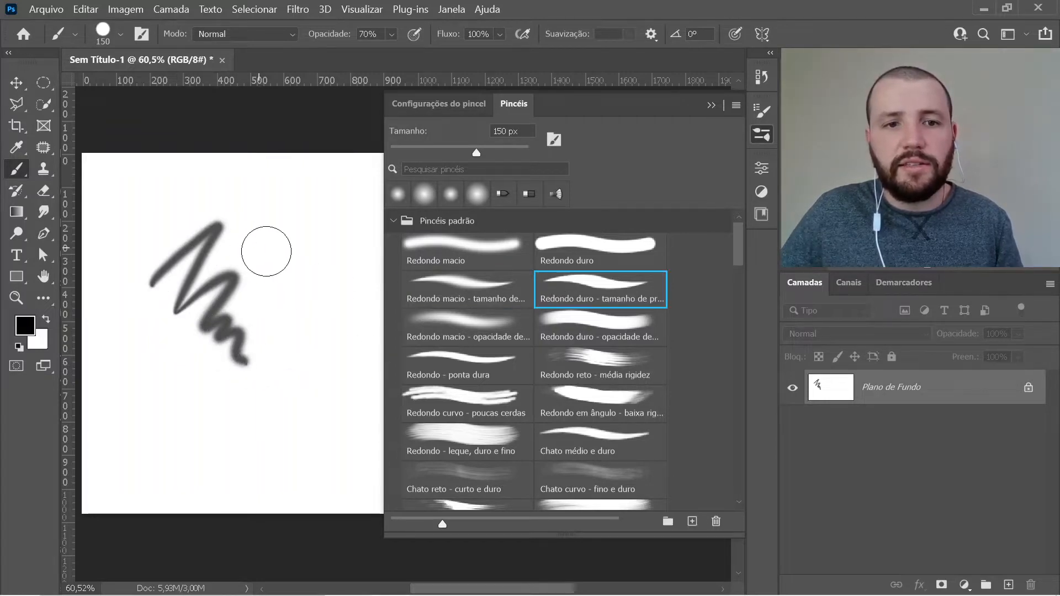
{"action": "mouse_move", "coordinate": [252, 264]}
{"action": "left_mouse_down"}
{"action": "mouse_move", "coordinate": [299, 226]}
{"action": "mouse_move", "coordinate": [305, 313]}
{"action": "mouse_move", "coordinate": [320, 343]}
{"action": "left_mouse_up"}
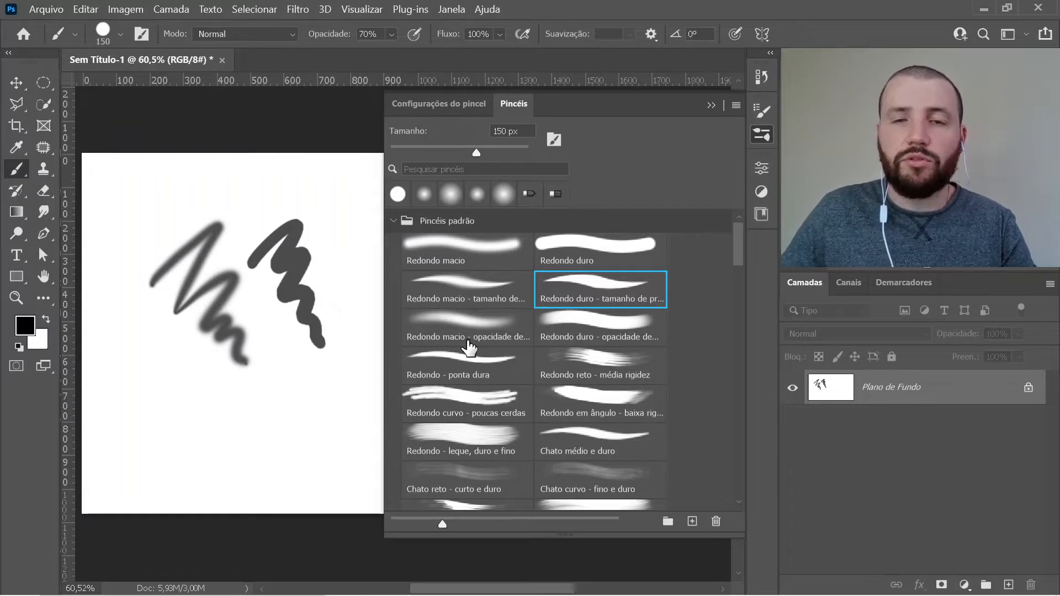
Step: Scribble over the canvas's lower left area with the Redondo reto - média rigidez brush
{"action": "left_click", "coordinate": [429, 381]}
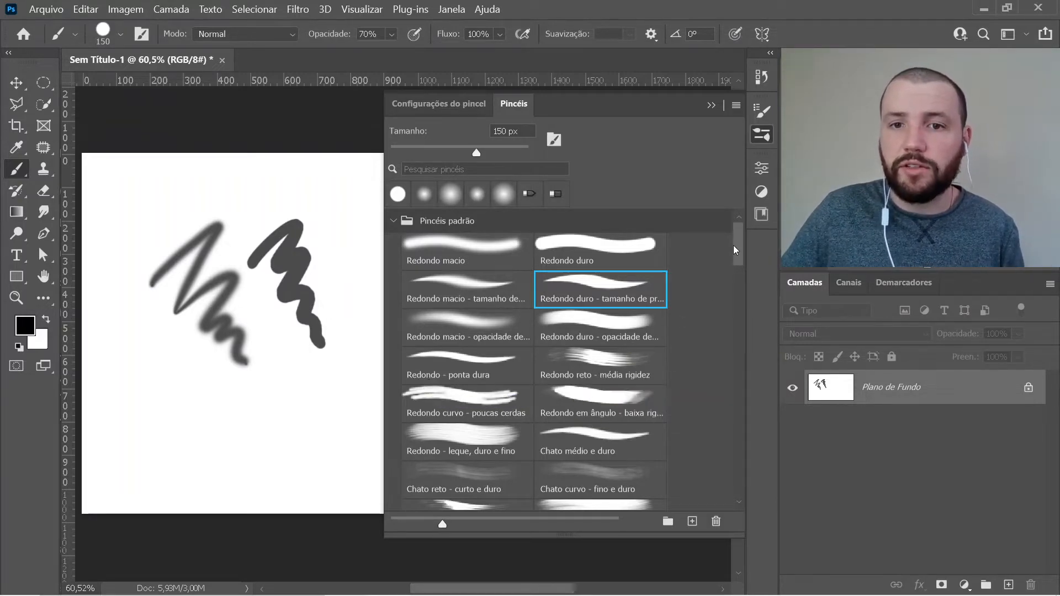
{"action": "left_click_drag", "start_coordinate": [737, 240], "coordinate": [739, 257]}
{"action": "left_click", "coordinate": [606, 298]}
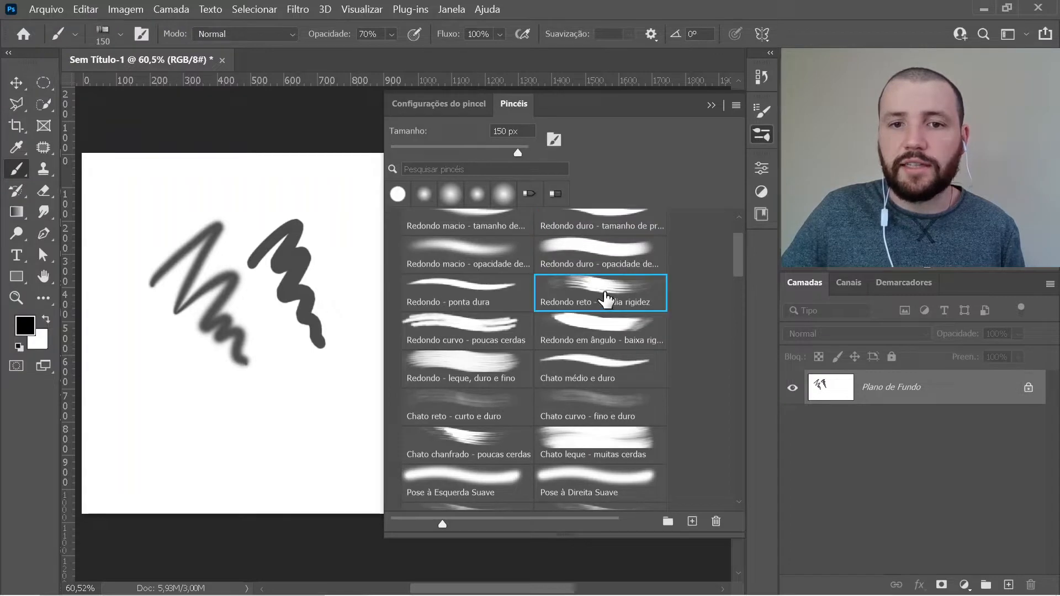
{"action": "mouse_move", "coordinate": [160, 320]}
{"action": "left_mouse_down"}
{"action": "mouse_move", "coordinate": [177, 425]}
{"action": "mouse_move", "coordinate": [237, 449]}
{"action": "mouse_move", "coordinate": [268, 500]}
{"action": "left_mouse_up"}
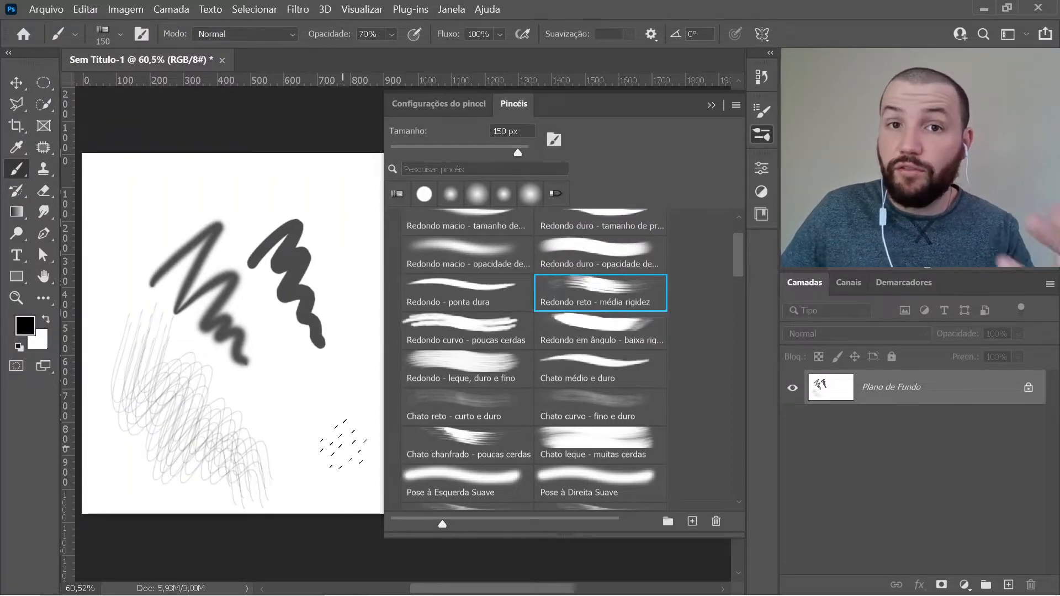
Step: Paint scribbles at the lower middle and across the upper part of the canvas with the Chato chanfrado - poucas cerdas brush
{"action": "left_click", "coordinate": [454, 445]}
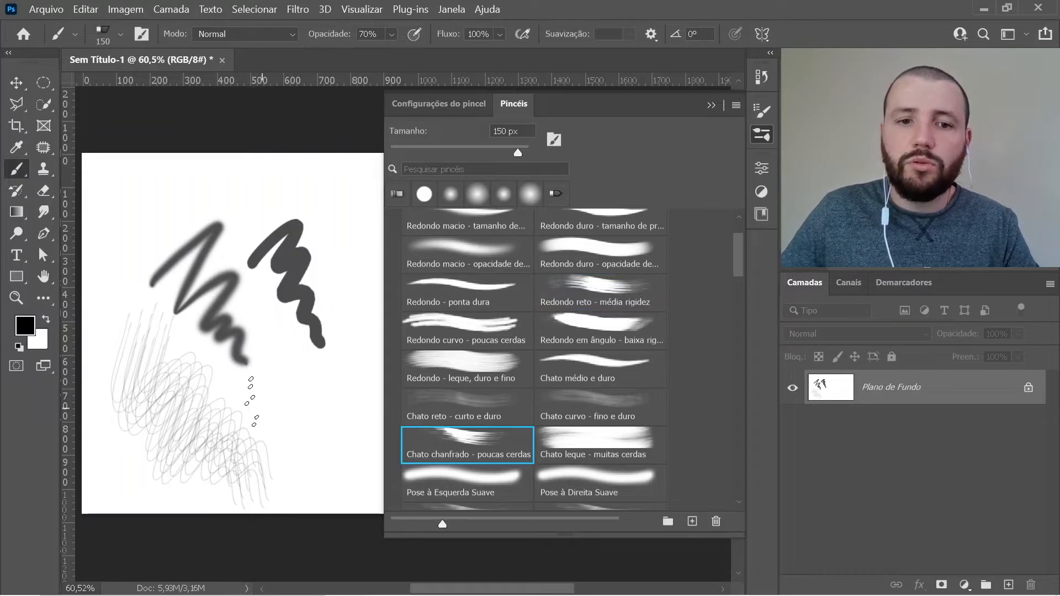
{"action": "mouse_move", "coordinate": [245, 397]}
{"action": "left_mouse_down"}
{"action": "mouse_move", "coordinate": [312, 374]}
{"action": "mouse_move", "coordinate": [268, 427]}
{"action": "mouse_move", "coordinate": [310, 432]}
{"action": "mouse_move", "coordinate": [309, 459]}
{"action": "mouse_move", "coordinate": [334, 487]}
{"action": "left_mouse_up"}
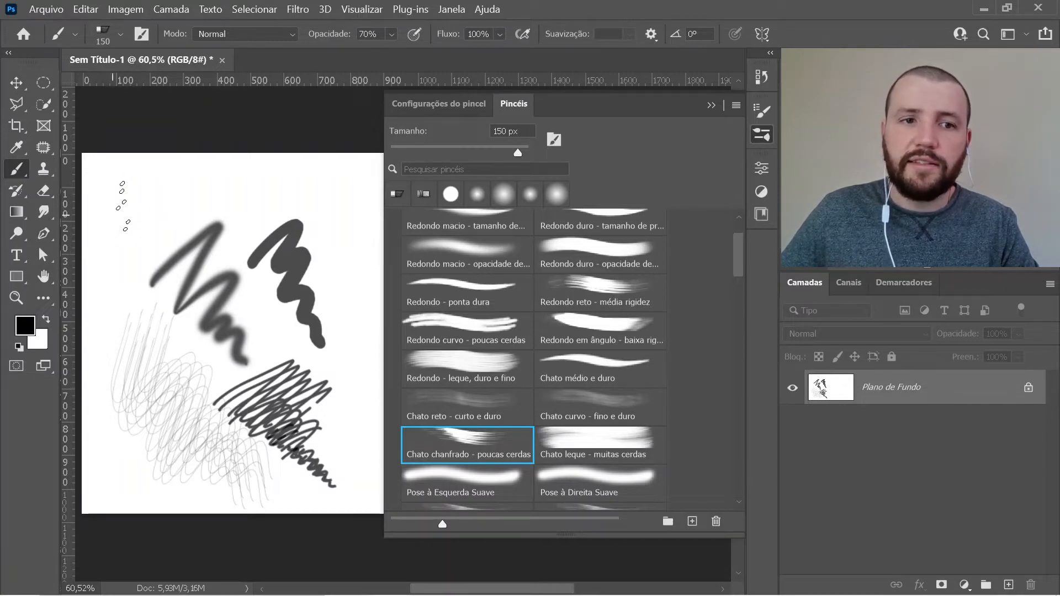
{"action": "mouse_move", "coordinate": [124, 205]}
{"action": "left_mouse_down"}
{"action": "mouse_move", "coordinate": [210, 216]}
{"action": "mouse_move", "coordinate": [237, 188]}
{"action": "mouse_move", "coordinate": [287, 210]}
{"action": "mouse_move", "coordinate": [287, 182]}
{"action": "mouse_move", "coordinate": [340, 229]}
{"action": "mouse_move", "coordinate": [348, 262]}
{"action": "left_mouse_up"}
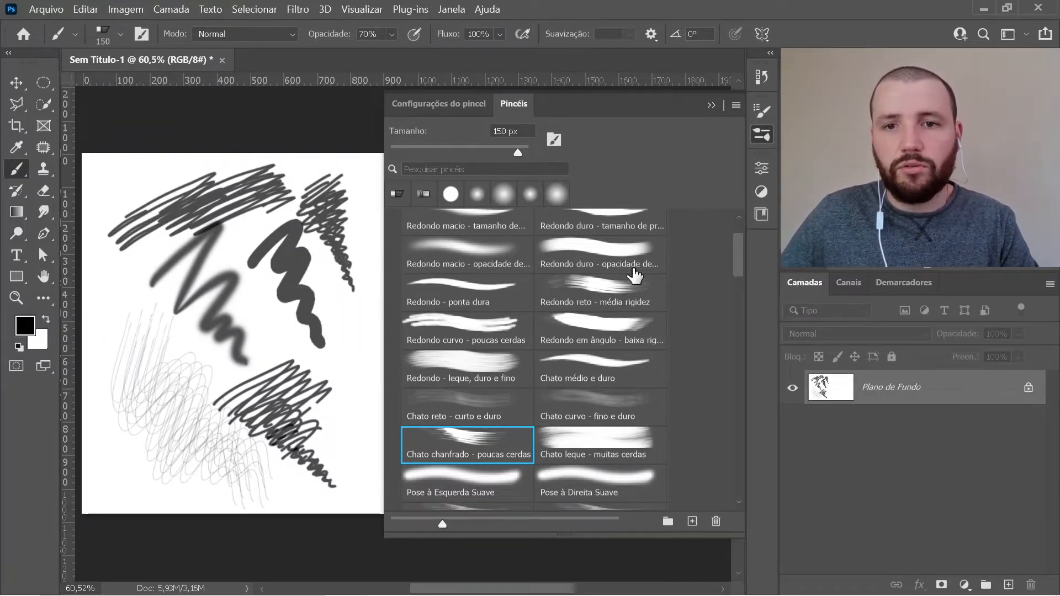
Step: Paint black zigzags using the Redondo macio - tamanho de pressão brush with opacity set to 100%
{"action": "left_click_drag", "start_coordinate": [734, 247], "coordinate": [742, 223]}
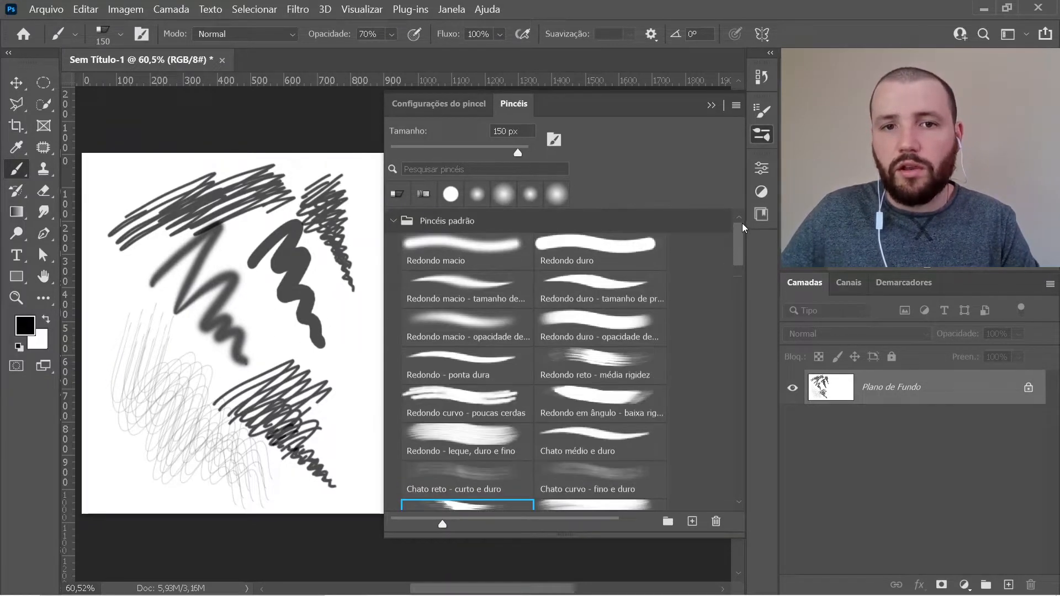
{"action": "left_click", "coordinate": [470, 287]}
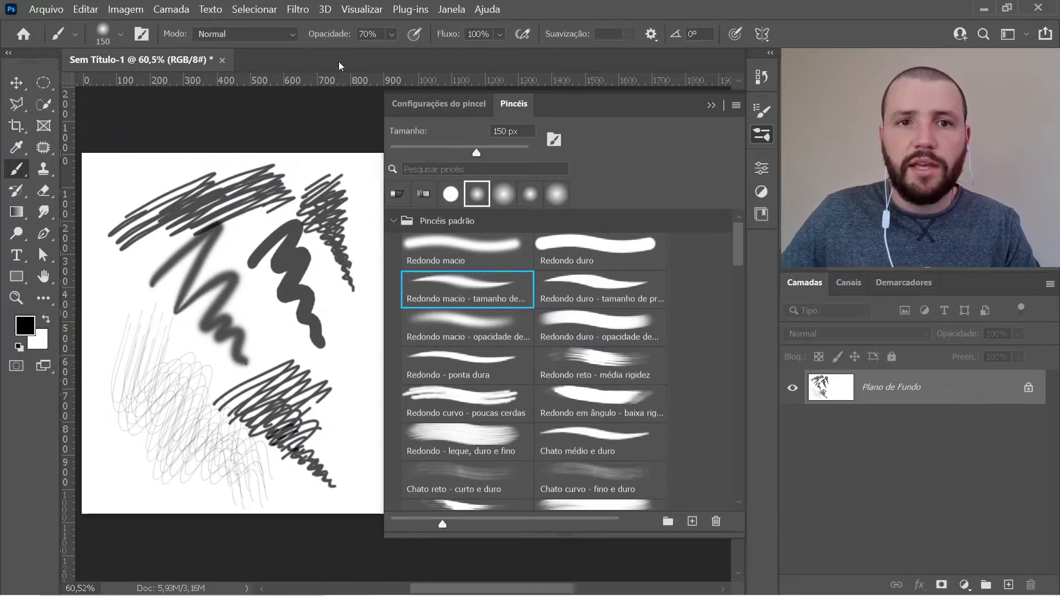
{"action": "left_click_drag", "start_coordinate": [331, 40], "coordinate": [479, 34]}
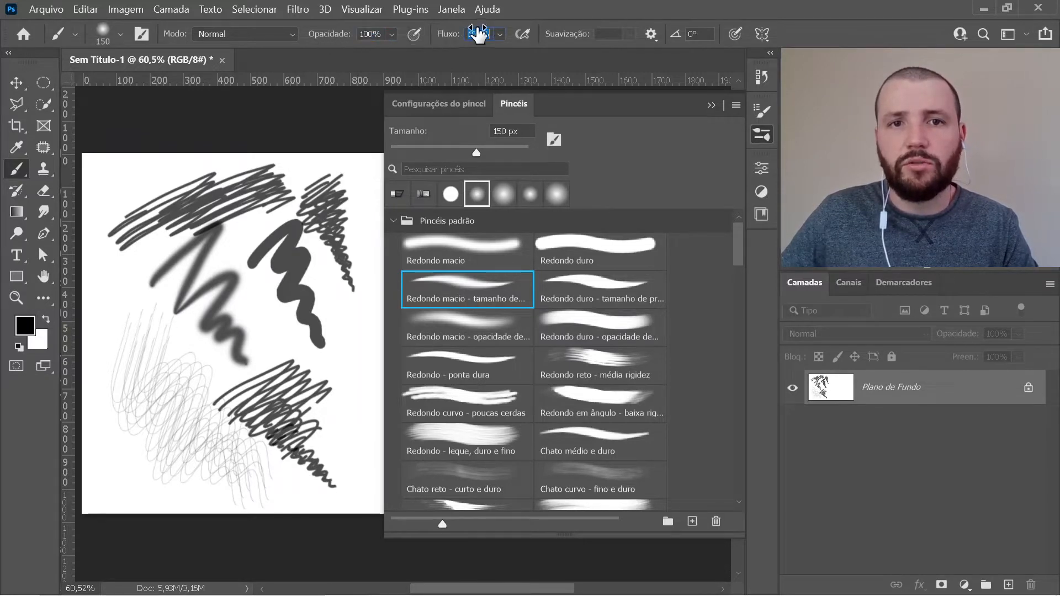
{"action": "mouse_move", "coordinate": [260, 301]}
{"action": "left_mouse_down"}
{"action": "mouse_move", "coordinate": [255, 335]}
{"action": "mouse_move", "coordinate": [286, 359]}
{"action": "mouse_move", "coordinate": [323, 366]}
{"action": "mouse_move", "coordinate": [341, 389]}
{"action": "left_mouse_up"}
{"action": "mouse_move", "coordinate": [133, 186]}
{"action": "left_mouse_down"}
{"action": "mouse_move", "coordinate": [138, 213]}
{"action": "mouse_move", "coordinate": [104, 283]}
{"action": "mouse_move", "coordinate": [136, 334]}
{"action": "mouse_move", "coordinate": [127, 367]}
{"action": "left_mouse_up"}
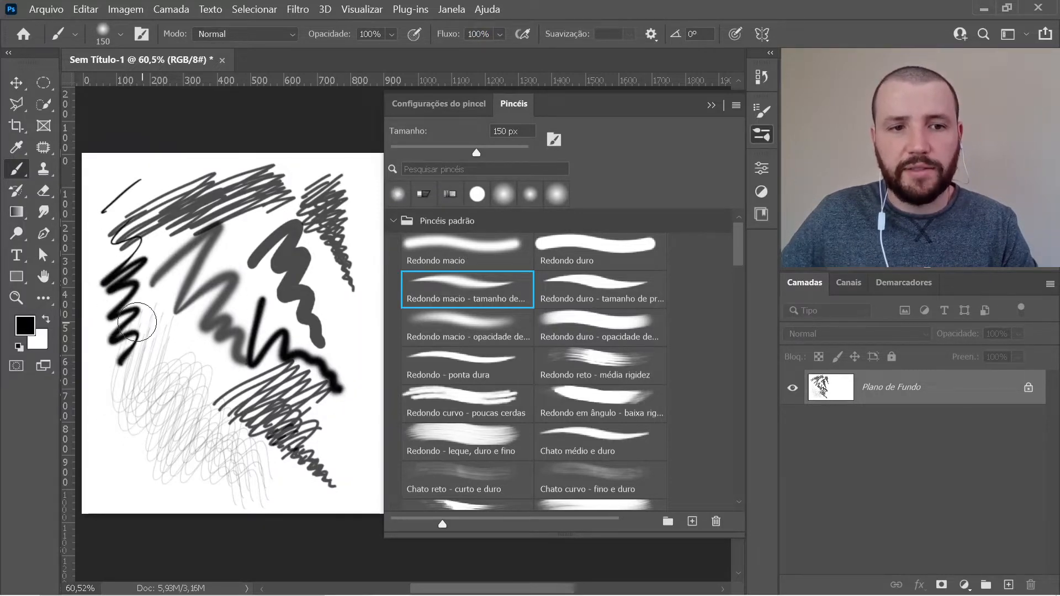
{"action": "left_click_drag", "start_coordinate": [138, 309], "coordinate": [132, 428]}
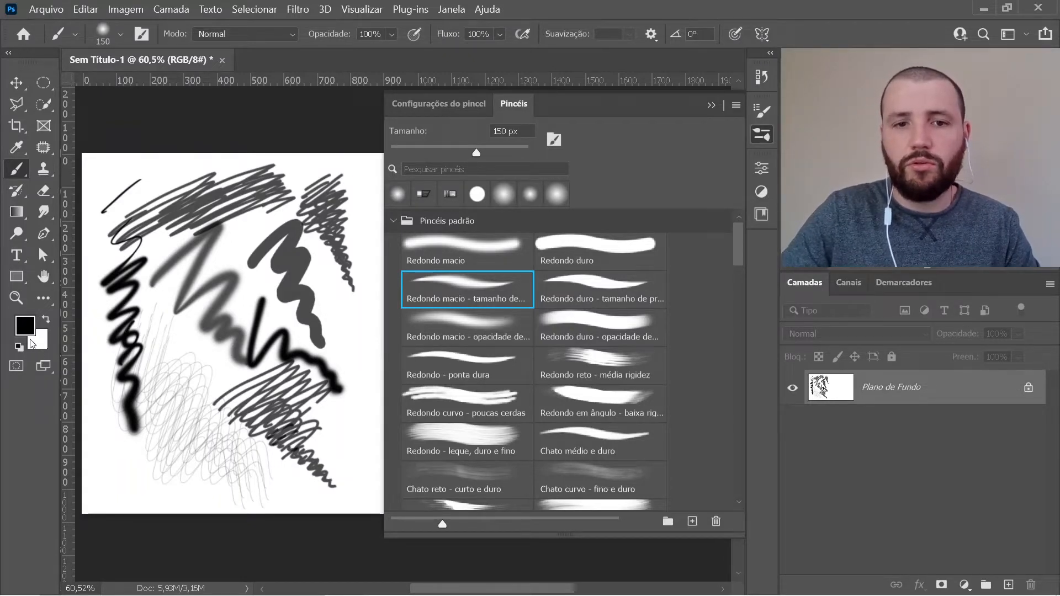
Step: Cover all the strokes by filling the layer with the white background colour, and paint and undo a test zigzag
{"action": "key", "text": "ctrl+BackSpace"}
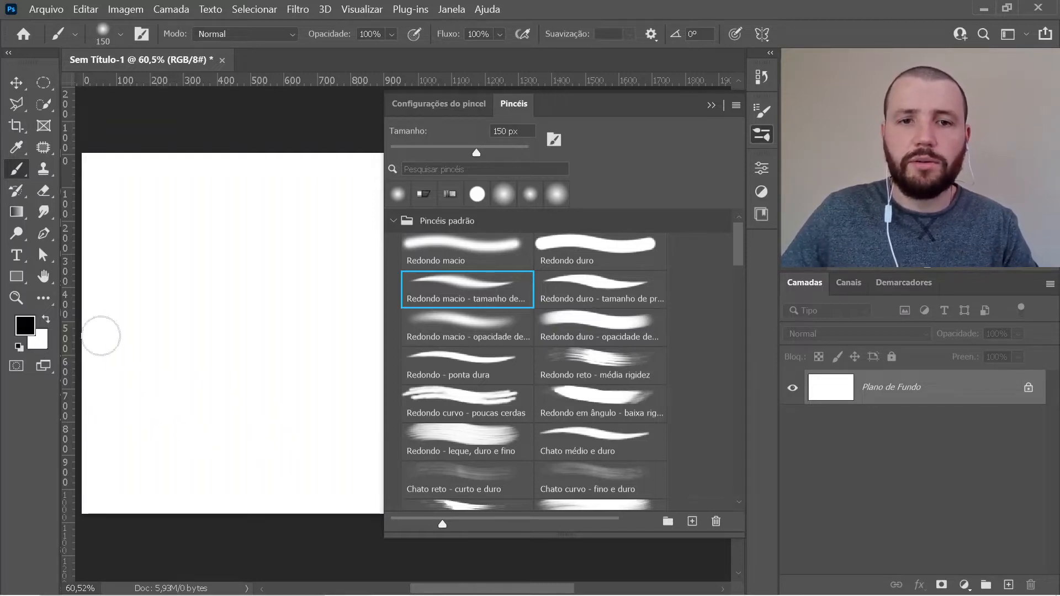
{"action": "mouse_move", "coordinate": [174, 185]}
{"action": "left_mouse_down"}
{"action": "mouse_move", "coordinate": [117, 220]}
{"action": "mouse_move", "coordinate": [122, 293]}
{"action": "mouse_move", "coordinate": [153, 322]}
{"action": "mouse_move", "coordinate": [156, 351]}
{"action": "mouse_move", "coordinate": [182, 366]}
{"action": "mouse_move", "coordinate": [189, 431]}
{"action": "mouse_move", "coordinate": [229, 457]}
{"action": "left_mouse_up"}
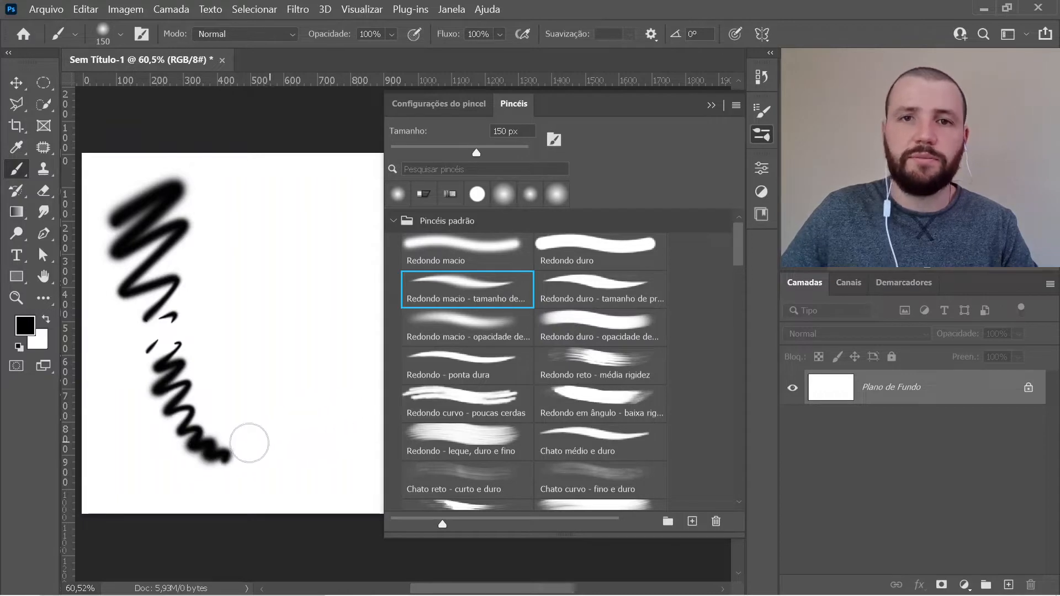
{"action": "key", "text": "ctrl+z"}
{"action": "key", "text": "ctrl+z"}
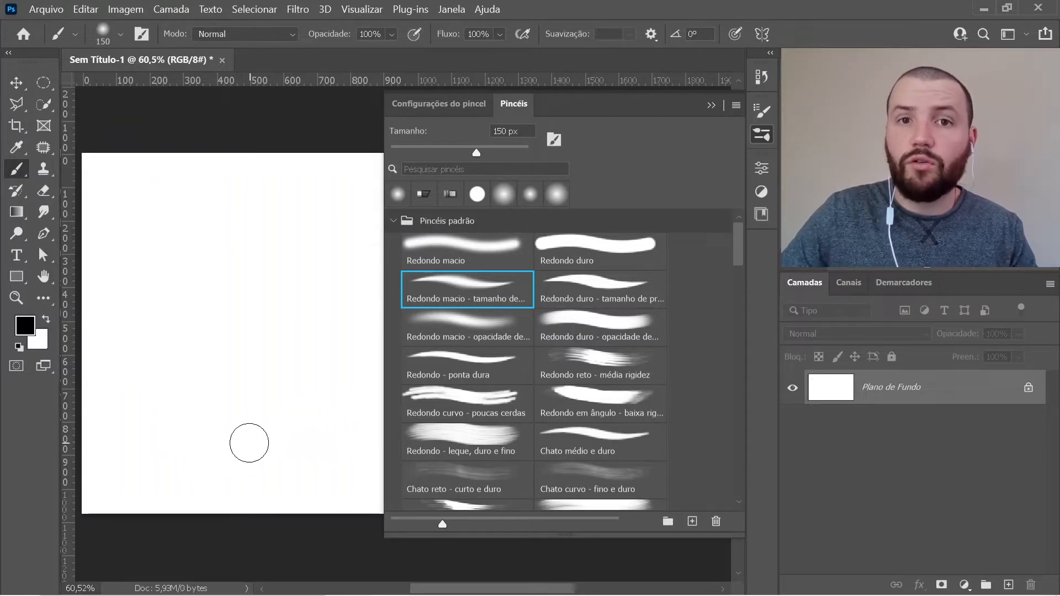
Step: Hide the brush presets and stamp seven separate soft black dots of varying pressure across the canvas
{"action": "left_click", "coordinate": [762, 135]}
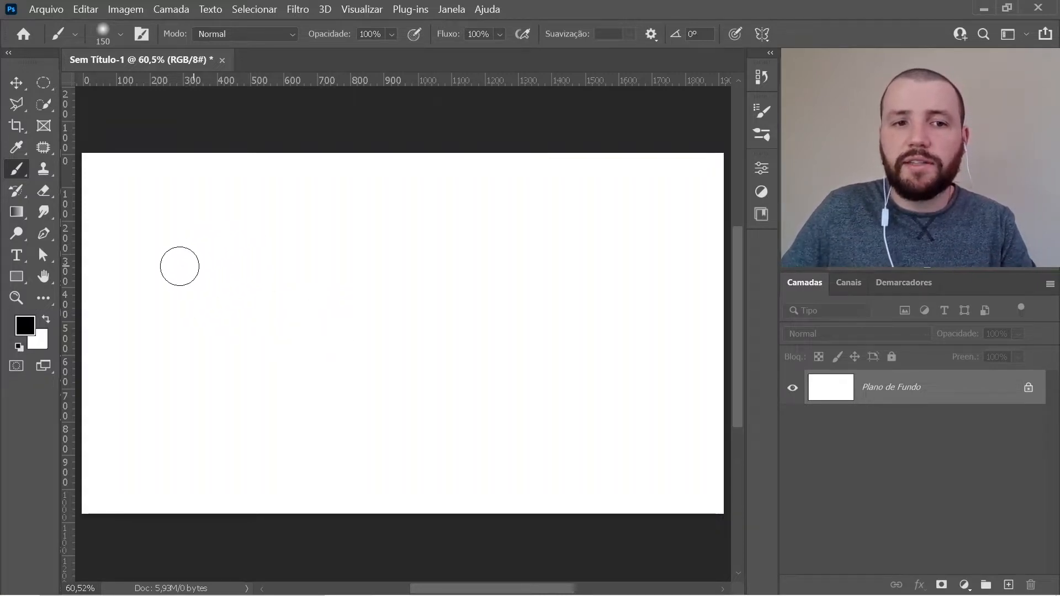
{"action": "left_click", "coordinate": [197, 258]}
{"action": "left_click", "coordinate": [262, 276]}
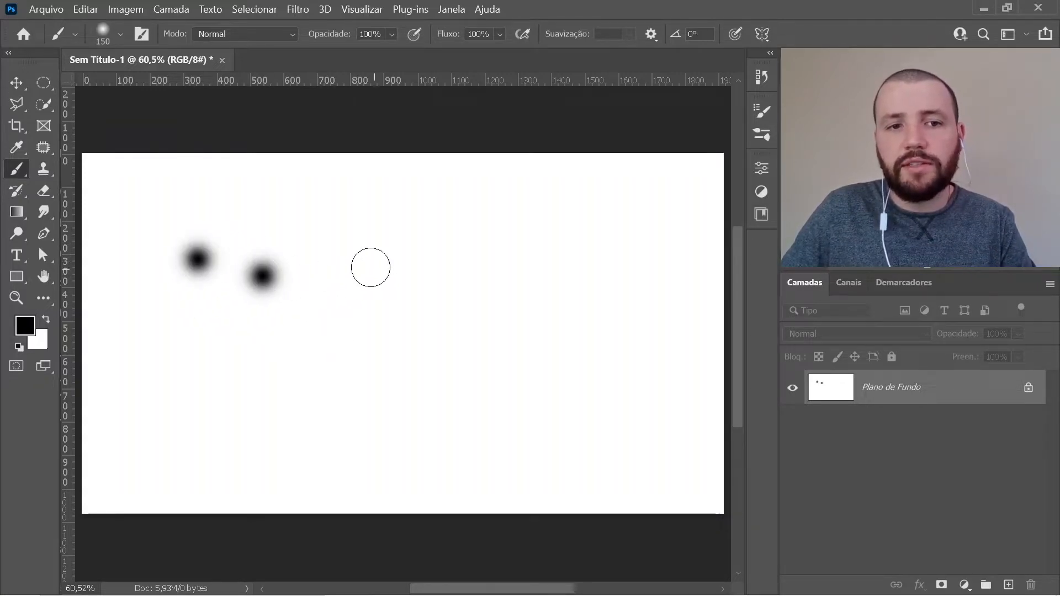
{"action": "left_click", "coordinate": [360, 260]}
{"action": "left_click", "coordinate": [305, 352]}
{"action": "left_click", "coordinate": [371, 368]}
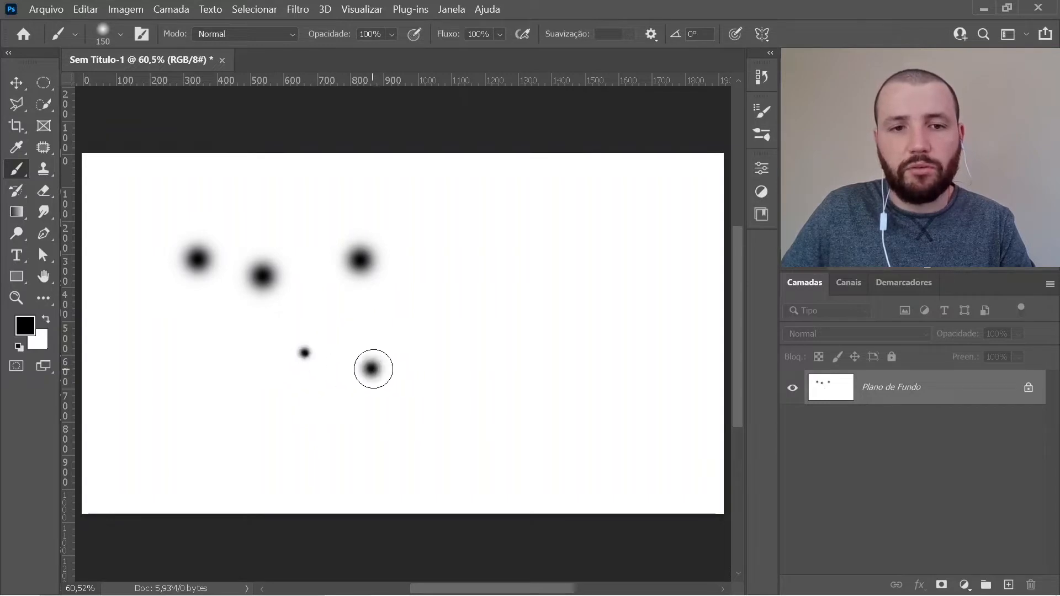
{"action": "left_click", "coordinate": [474, 310]}
{"action": "left_click", "coordinate": [533, 250]}
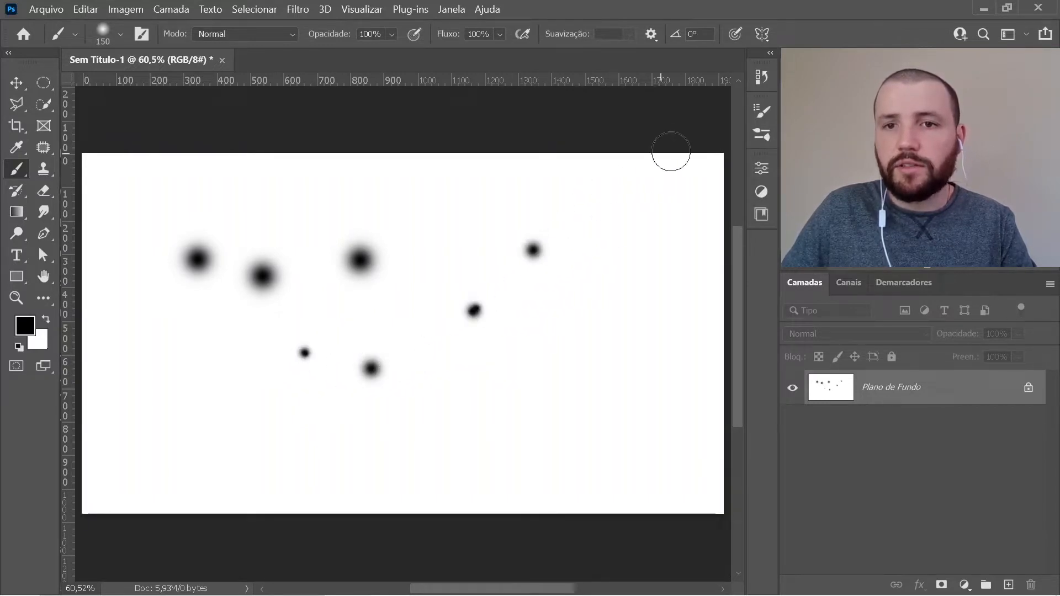
Step: Choose the Redondo duro brush and stamp two hard 150 px dots in the canvas's upper left area
{"action": "left_click", "coordinate": [759, 113]}
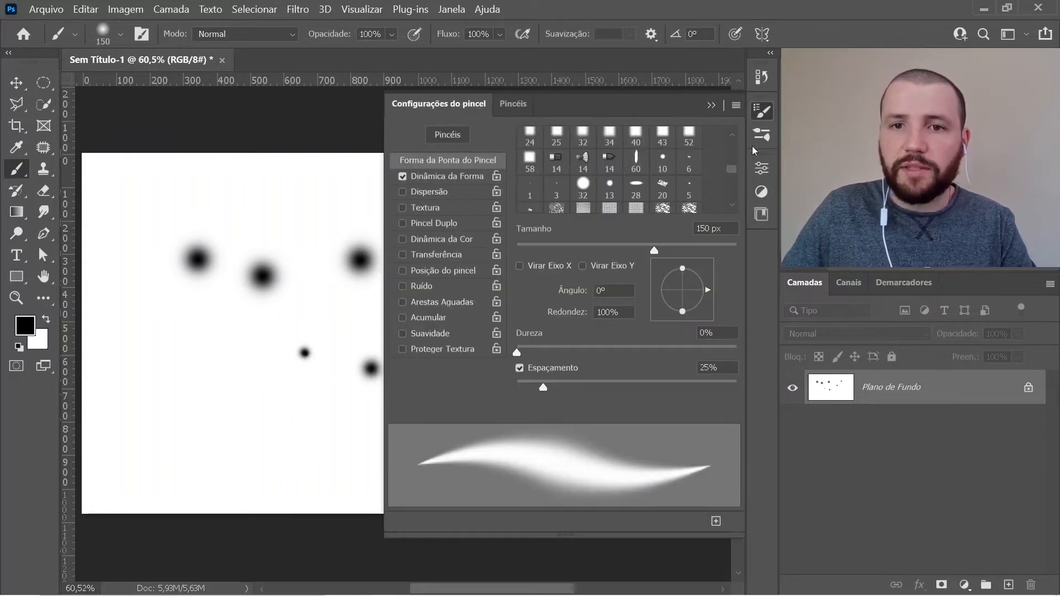
{"action": "left_click", "coordinate": [760, 136]}
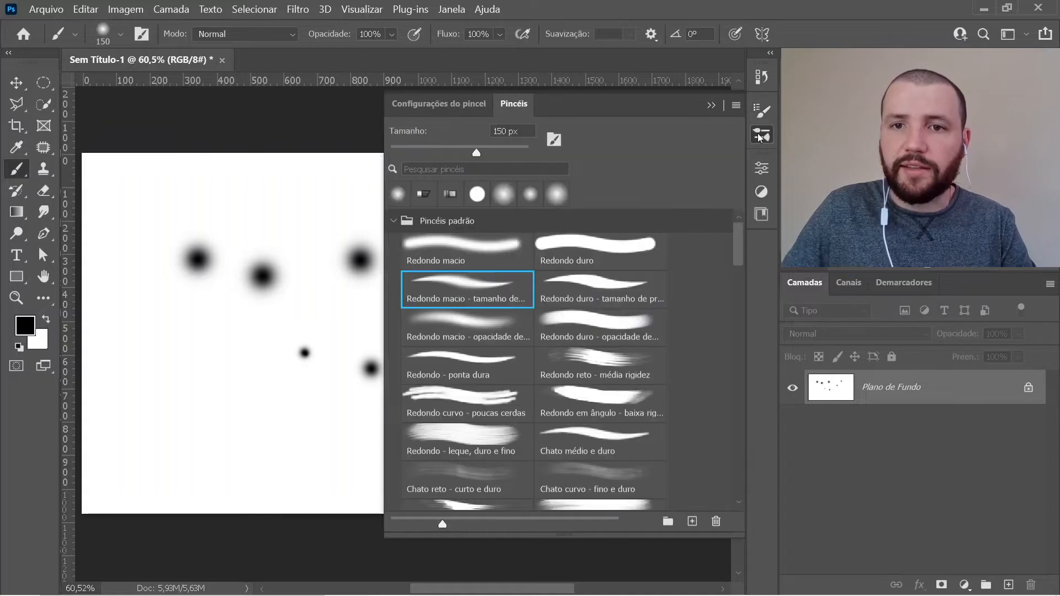
{"action": "left_click", "coordinate": [580, 249]}
{"action": "left_click", "coordinate": [280, 198]}
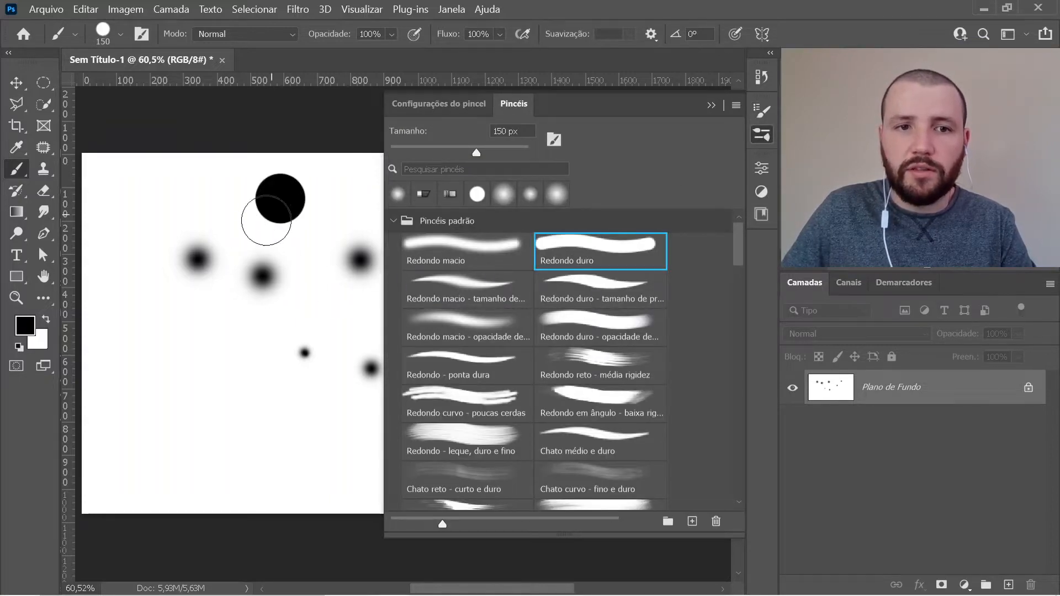
{"action": "left_click", "coordinate": [162, 212]}
Step: Stamp a smaller hard dot with a reduced brush size, and a second one with the size raised to 100 px
{"action": "key", "text": "bracketleft"}
{"action": "key", "text": "bracketleft"}
{"action": "key", "text": "bracketleft"}
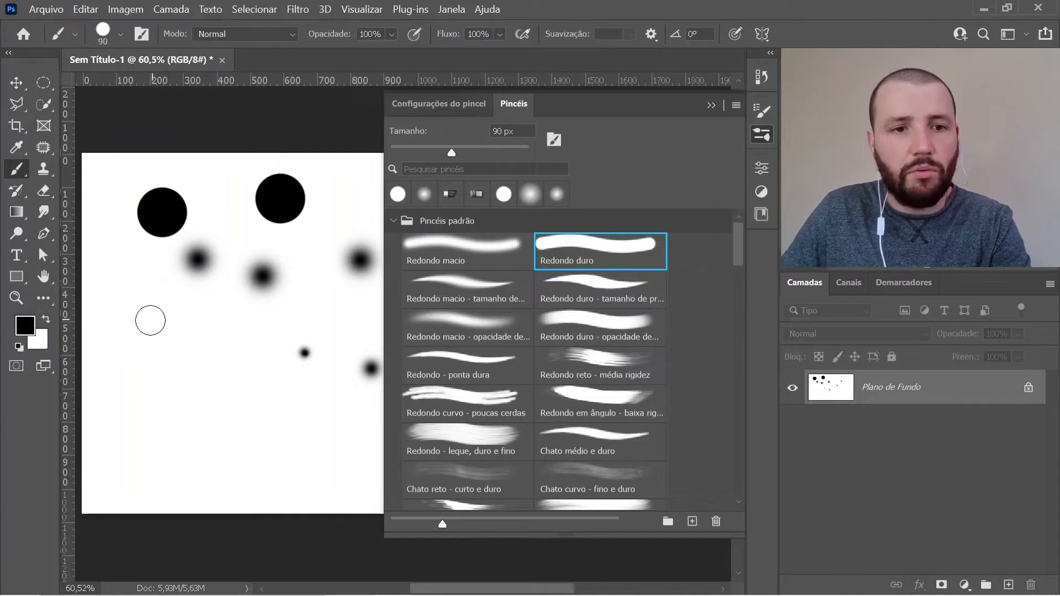
{"action": "key", "text": "bracketleft"}
{"action": "key", "text": "bracketleft"}
{"action": "left_click", "coordinate": [148, 320]}
{"action": "key", "text": "bracketright"}
{"action": "key", "text": "bracketright"}
{"action": "key", "text": "bracketright"}
{"action": "left_click", "coordinate": [215, 366]}
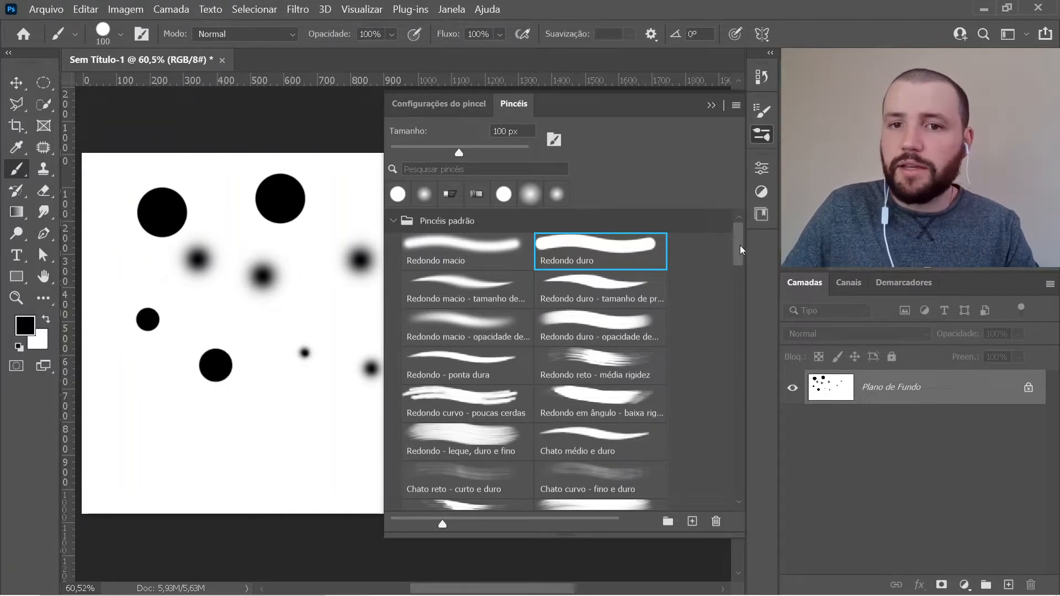
Step: Choose the Pose à Direita de Ângulo Reto brush and stamp several bristle marks across the canvas's lower left area
{"action": "left_click_drag", "start_coordinate": [741, 249], "coordinate": [738, 268]}
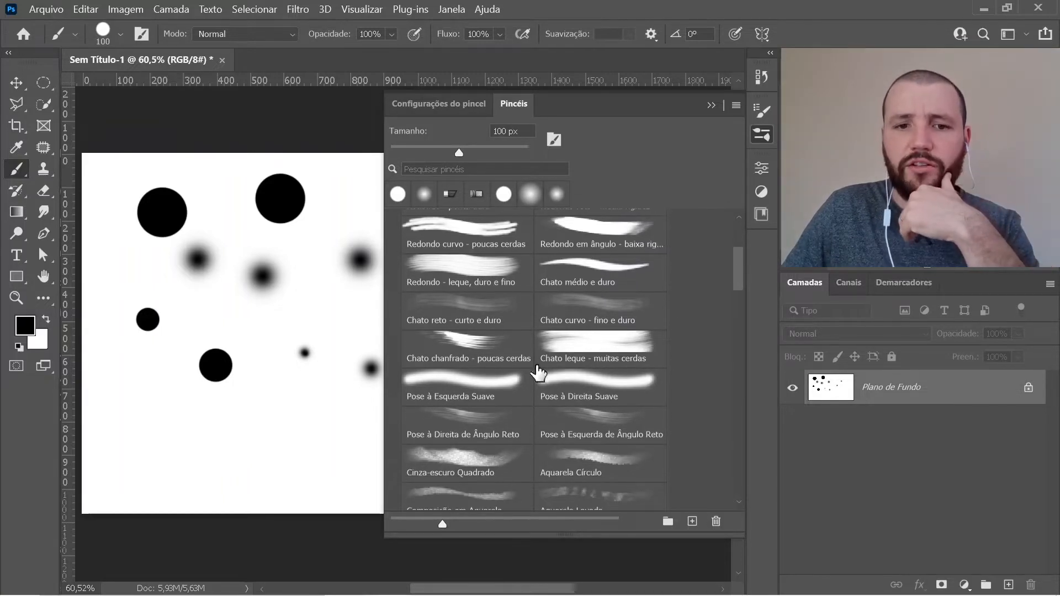
{"action": "left_click", "coordinate": [466, 421]}
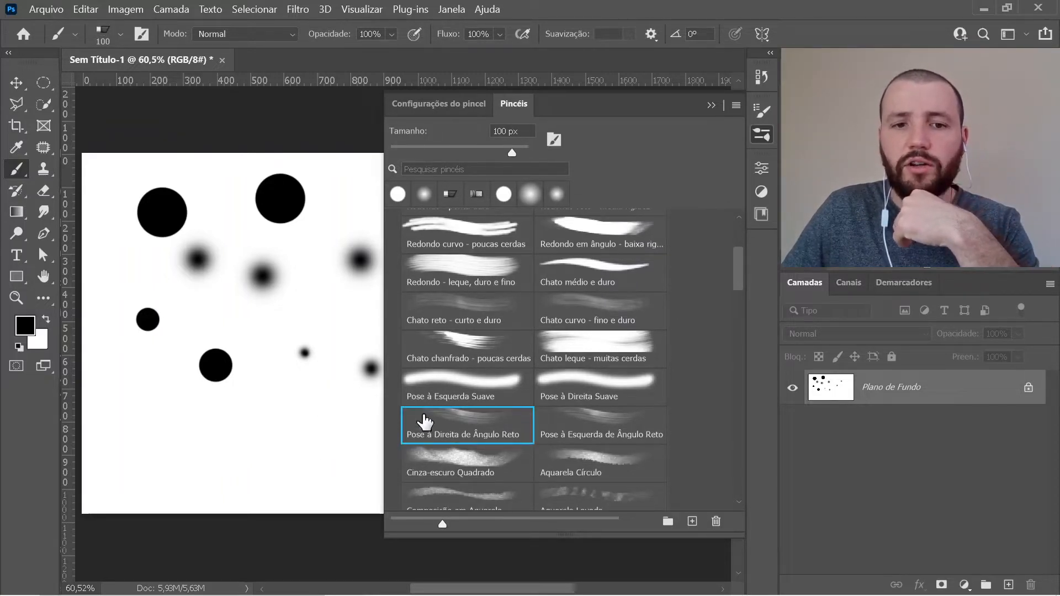
{"action": "left_click_drag", "start_coordinate": [254, 427], "coordinate": [268, 476]}
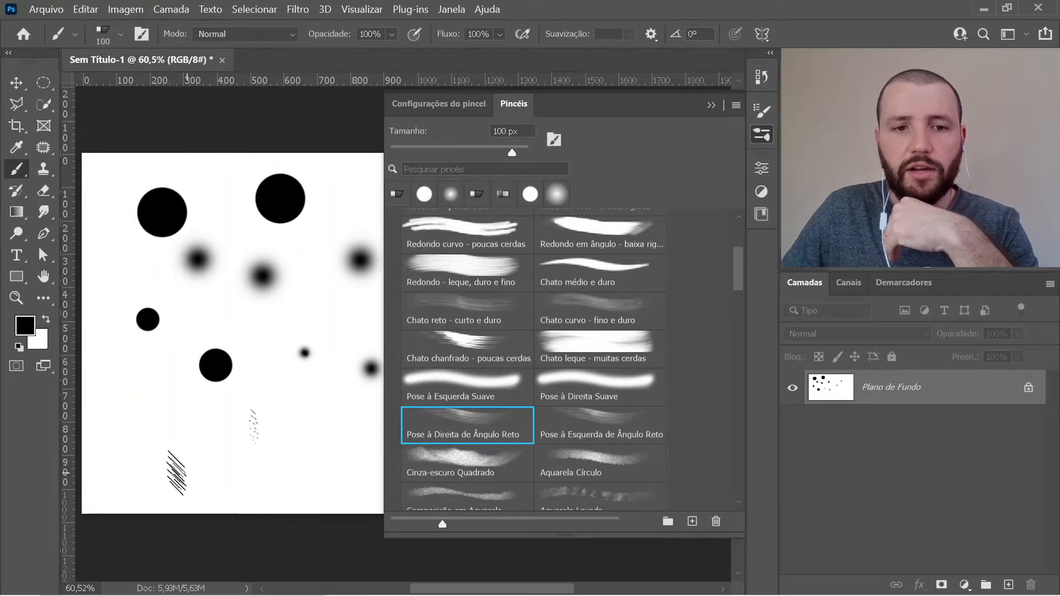
{"action": "left_click", "coordinate": [160, 427]}
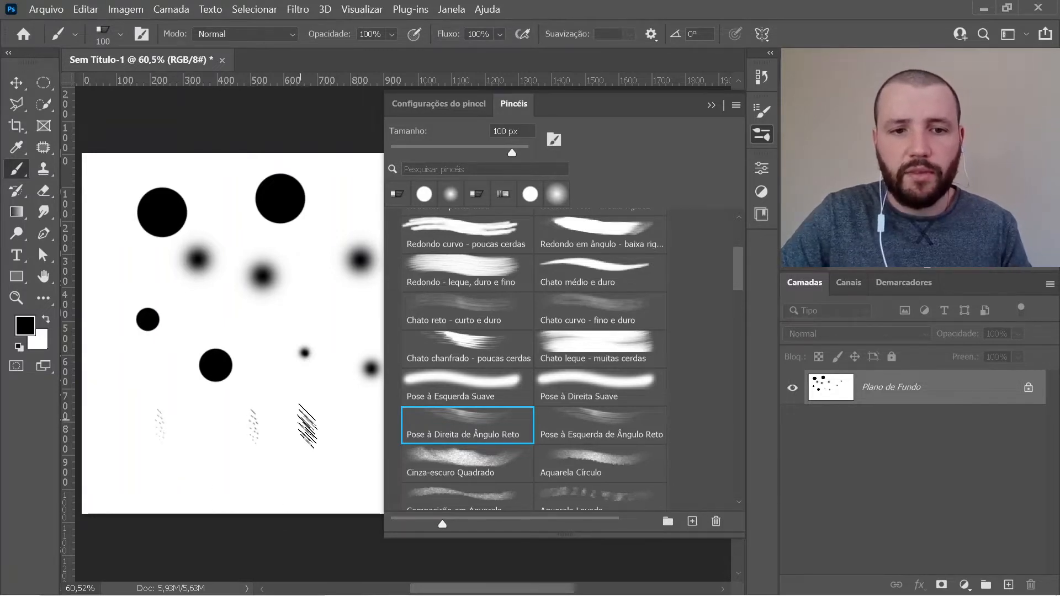
{"action": "left_click", "coordinate": [301, 422]}
{"action": "left_click", "coordinate": [196, 434]}
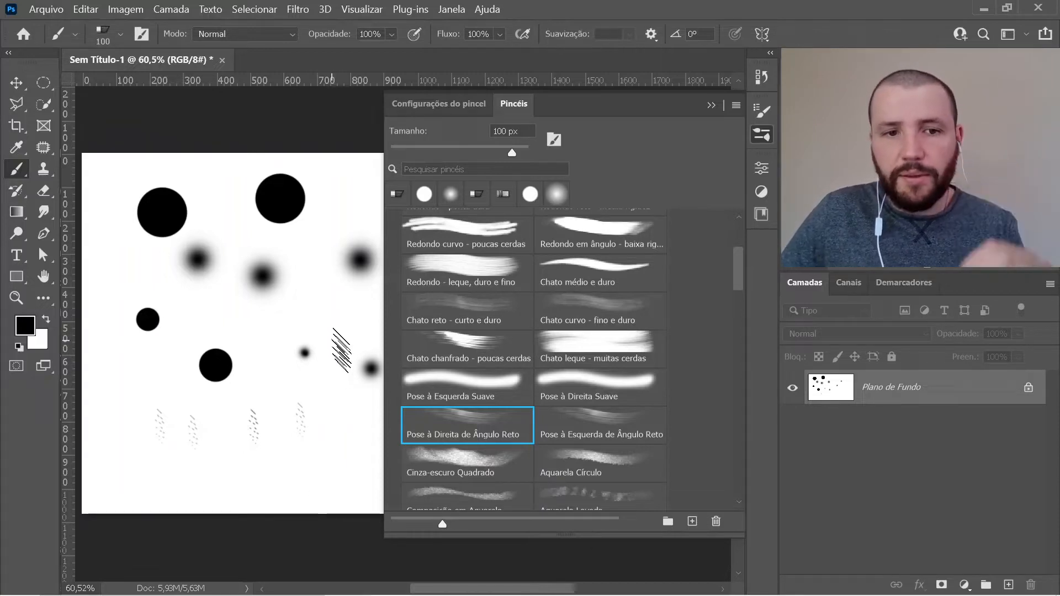
{"action": "left_click", "coordinate": [276, 356]}
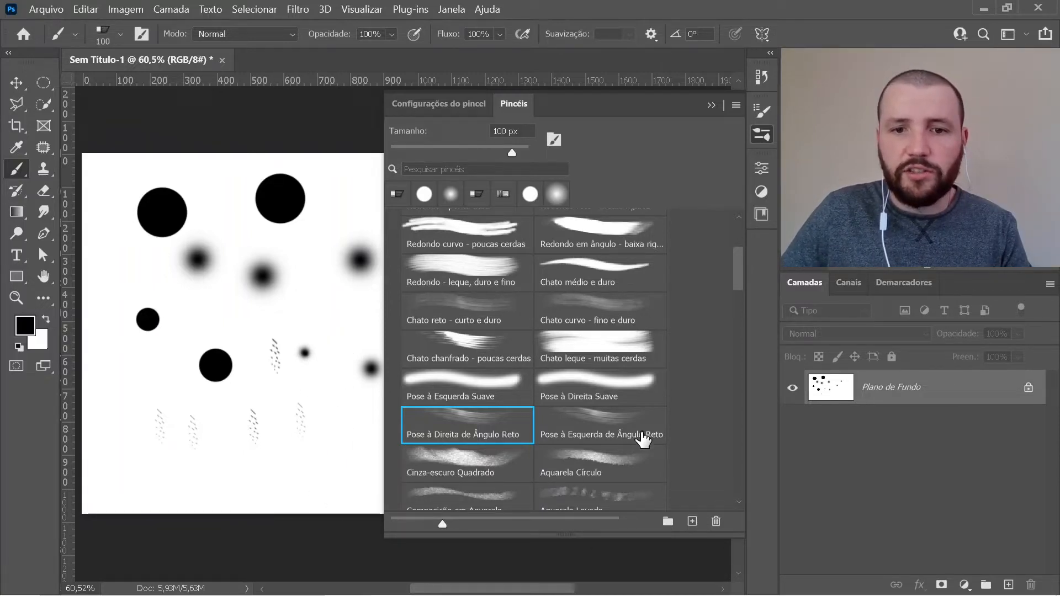
Step: Paint a short stroke and a dot with the second Granulado de Alta Densidade brush, then pick the Pingos Pequenos de Respingo brush
{"action": "left_click_drag", "start_coordinate": [738, 268], "coordinate": [734, 309]}
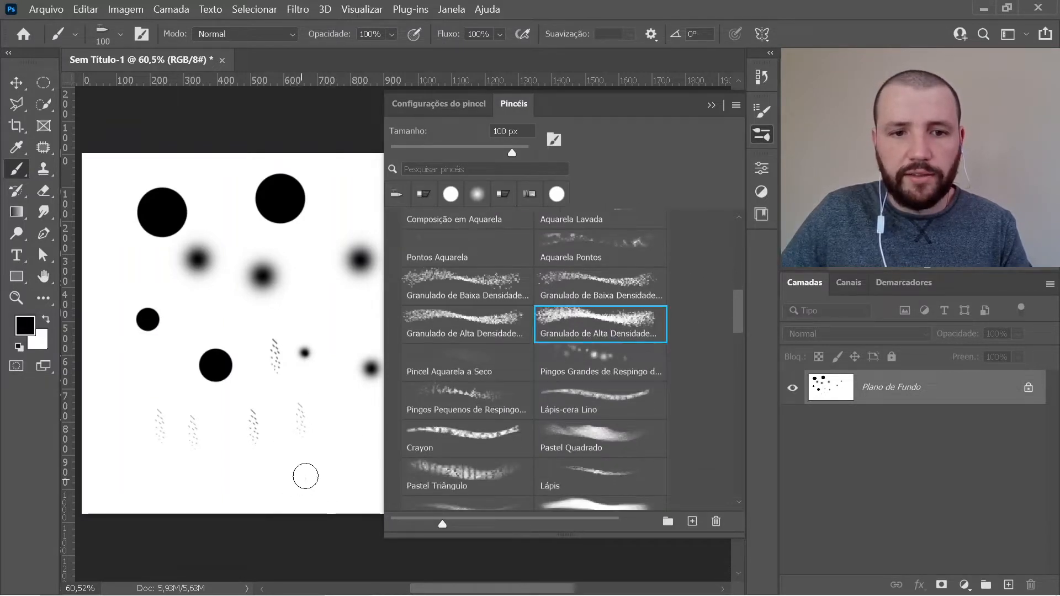
{"action": "left_click_drag", "start_coordinate": [305, 476], "coordinate": [327, 442]}
{"action": "left_click", "coordinate": [335, 406]}
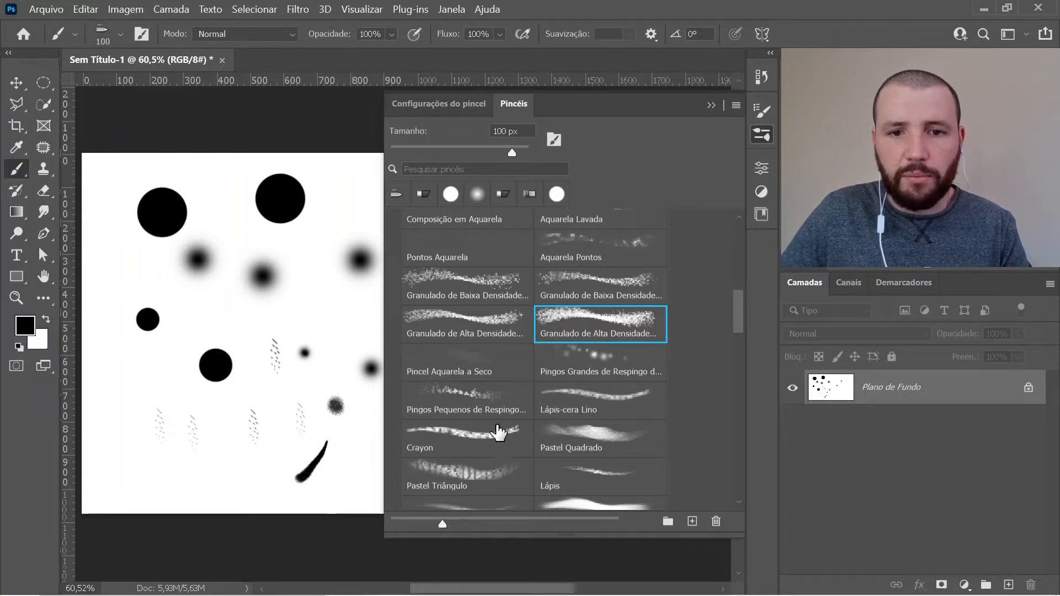
{"action": "left_click", "coordinate": [473, 403]}
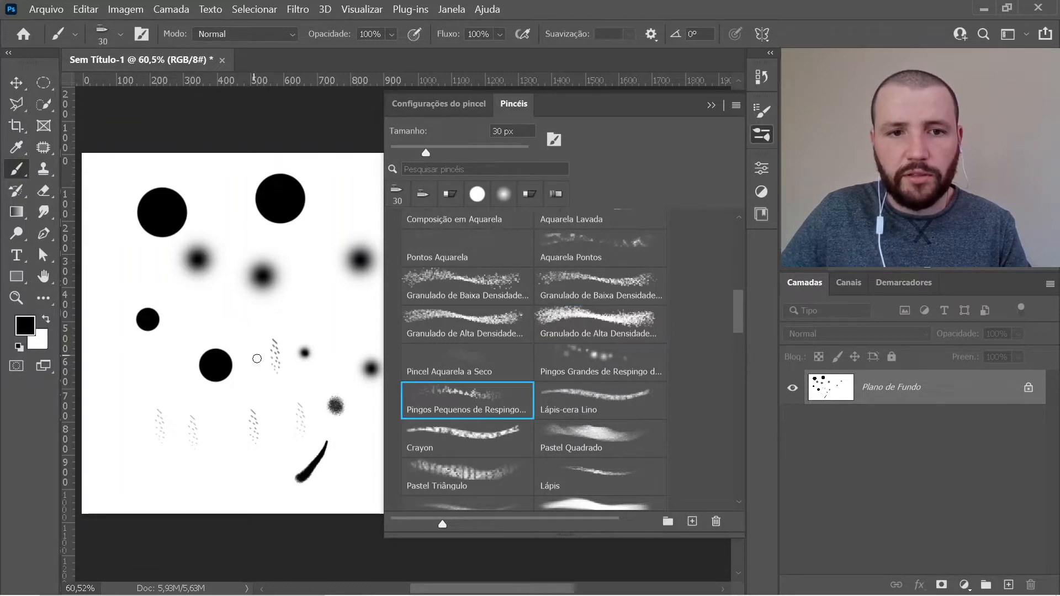
Step: Choose the Respingo 14 pixels brush, enlarge it to 150 px and stamp three splatter marks among the dots
{"action": "left_click_drag", "start_coordinate": [739, 312], "coordinate": [737, 346]}
{"action": "left_click", "coordinate": [474, 323]}
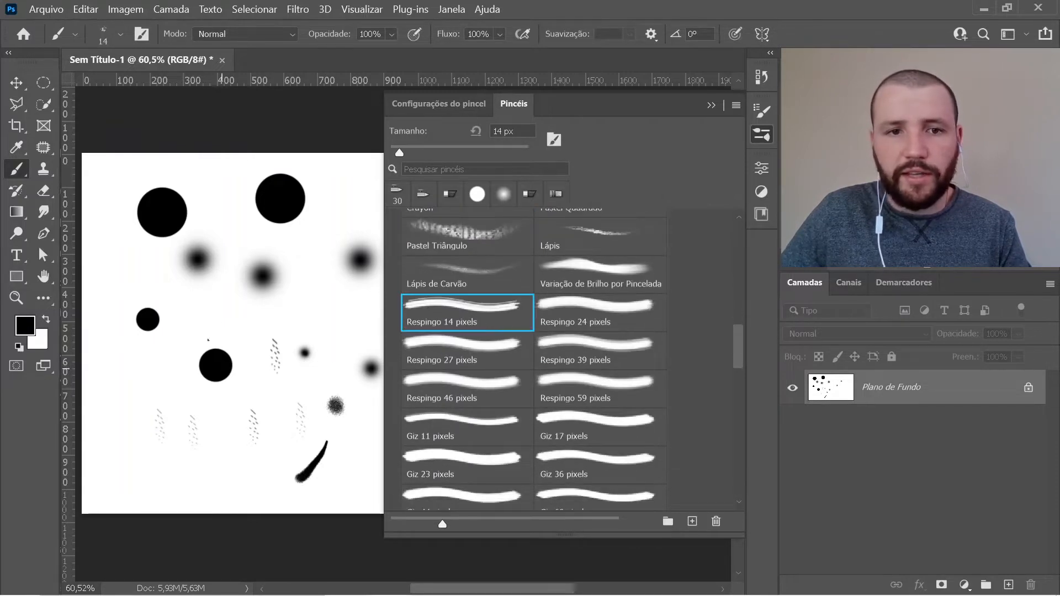
{"action": "key", "text": "bracketright"}
{"action": "key", "text": "bracketright"}
{"action": "key", "text": "bracketright"}
{"action": "key", "text": "bracketright"}
{"action": "key", "text": "bracketright"}
{"action": "key", "text": "bracketright"}
{"action": "key", "text": "bracketright"}
{"action": "key", "text": "bracketright"}
{"action": "key", "text": "bracketright"}
{"action": "key", "text": "bracketright"}
{"action": "key", "text": "bracketright"}
{"action": "key", "text": "bracketright"}
{"action": "key", "text": "bracketright"}
{"action": "key", "text": "bracketright"}
{"action": "key", "text": "bracketright"}
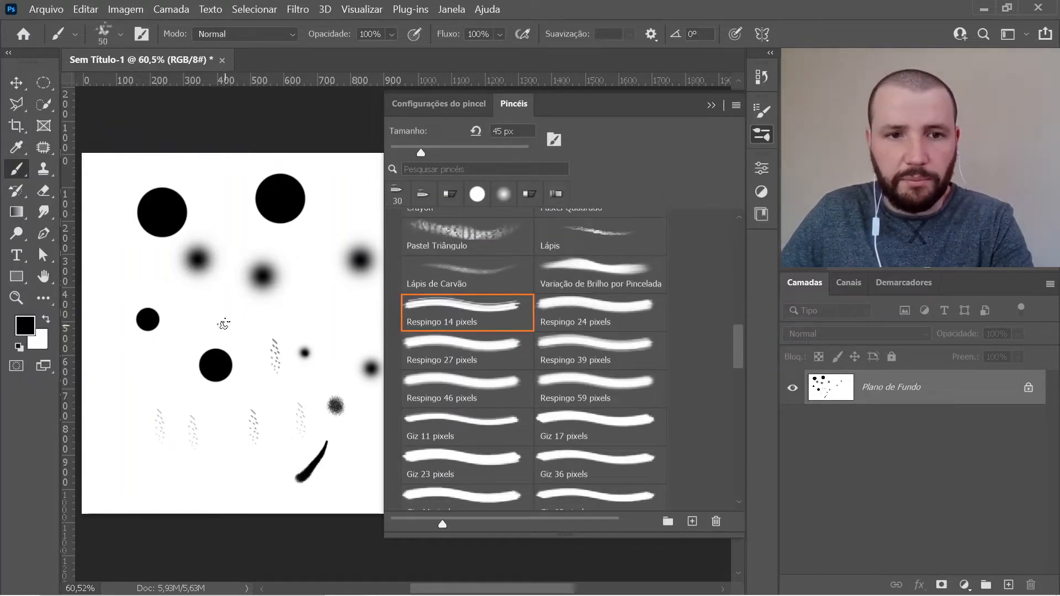
{"action": "left_click", "coordinate": [220, 317]}
{"action": "left_click", "coordinate": [312, 319]}
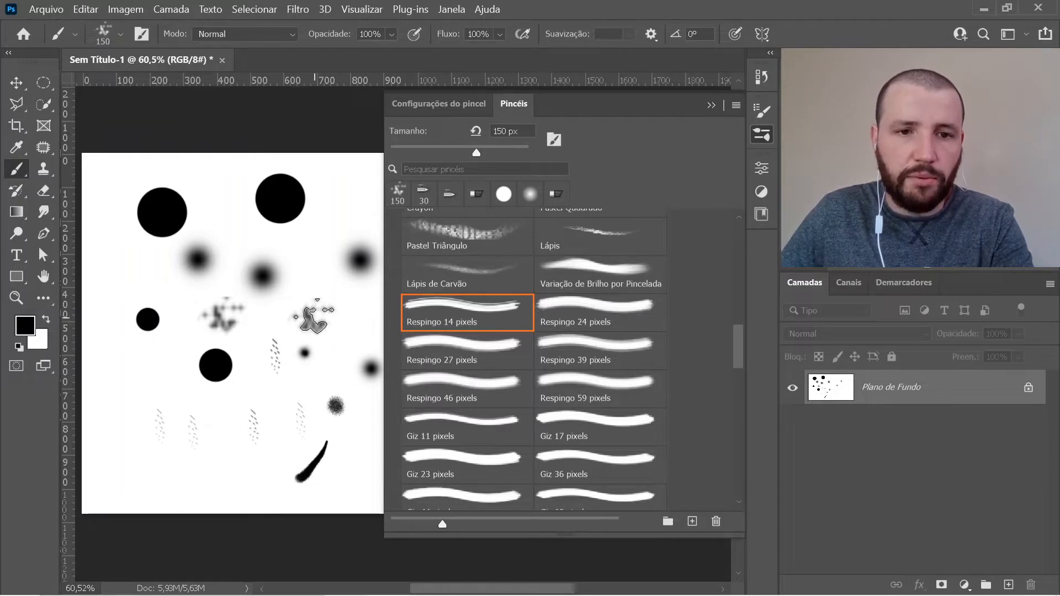
{"action": "key", "text": "bracketleft"}
{"action": "left_click", "coordinate": [140, 369]}
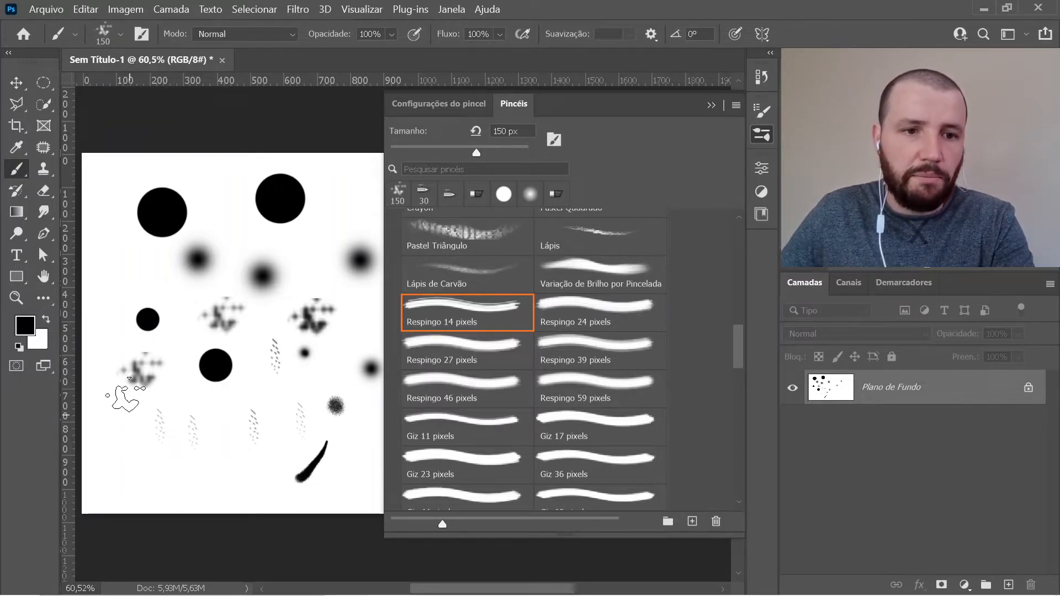
Step: Reduce the splatter brush to 100 px and paint three thick zigzag strokes over the canvas's left part
{"action": "key", "text": "bracketleft"}
{"action": "mouse_move", "coordinate": [119, 445]}
{"action": "left_mouse_down"}
{"action": "mouse_move", "coordinate": [153, 484]}
{"action": "mouse_move", "coordinate": [257, 485]}
{"action": "left_mouse_up"}
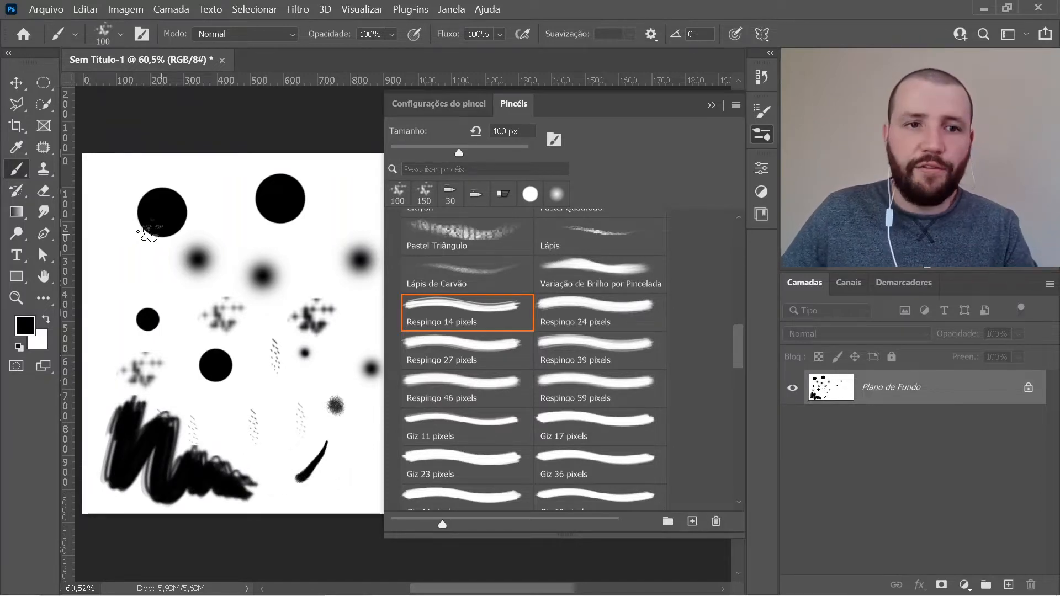
{"action": "mouse_move", "coordinate": [146, 243]}
{"action": "left_mouse_down"}
{"action": "mouse_move", "coordinate": [141, 296]}
{"action": "mouse_move", "coordinate": [259, 345]}
{"action": "left_mouse_up"}
{"action": "left_click_drag", "start_coordinate": [276, 253], "coordinate": [323, 438]}
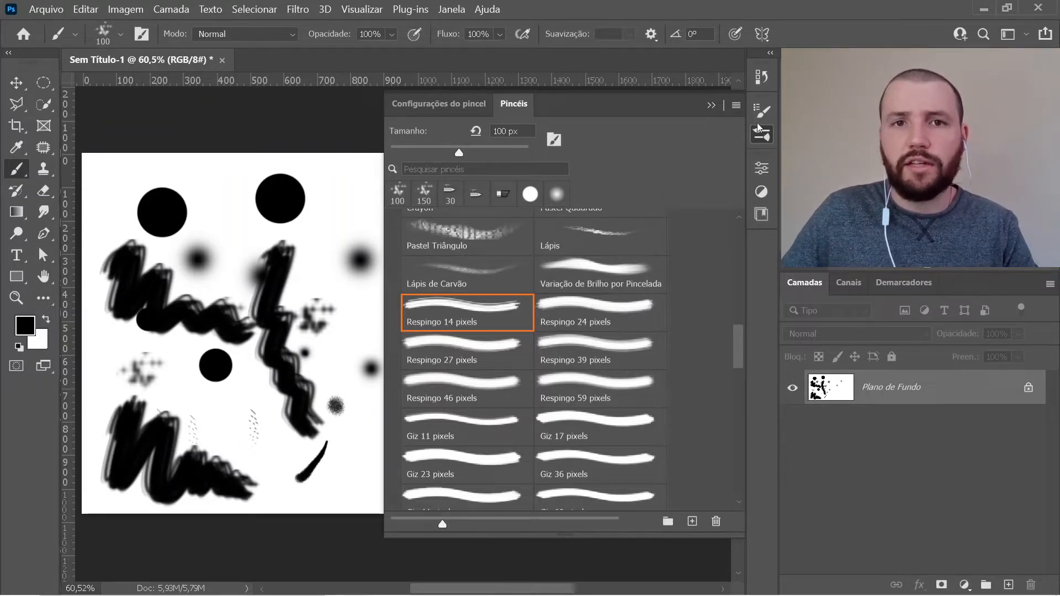
Step: Hide the brush presets, cover all the strokes by filling the layer with the white background colour, and leave the Brush tool
{"action": "left_click", "coordinate": [762, 135]}
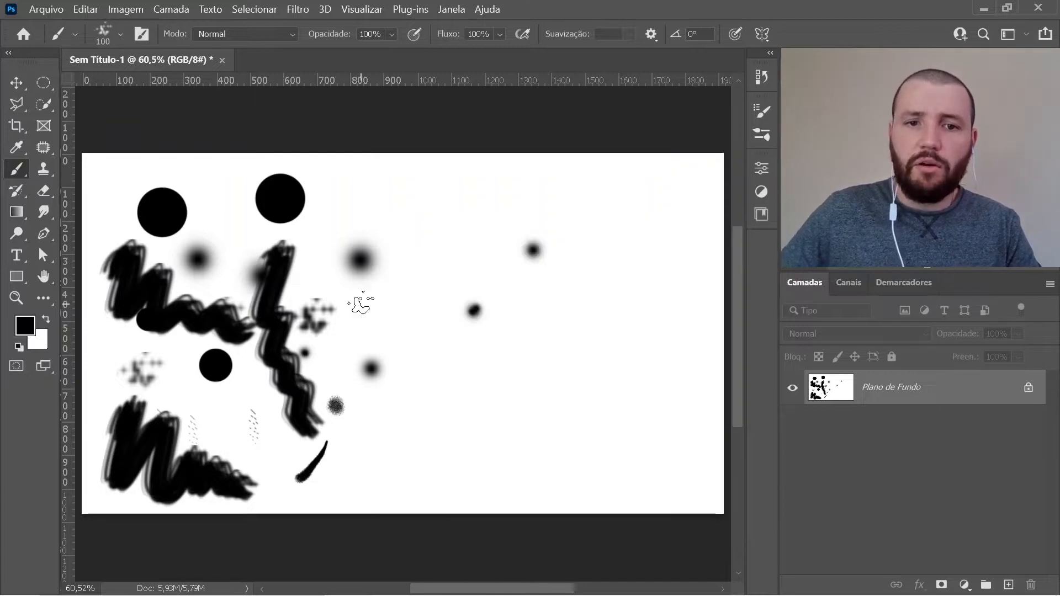
{"action": "key", "text": "ctrl+Delete"}
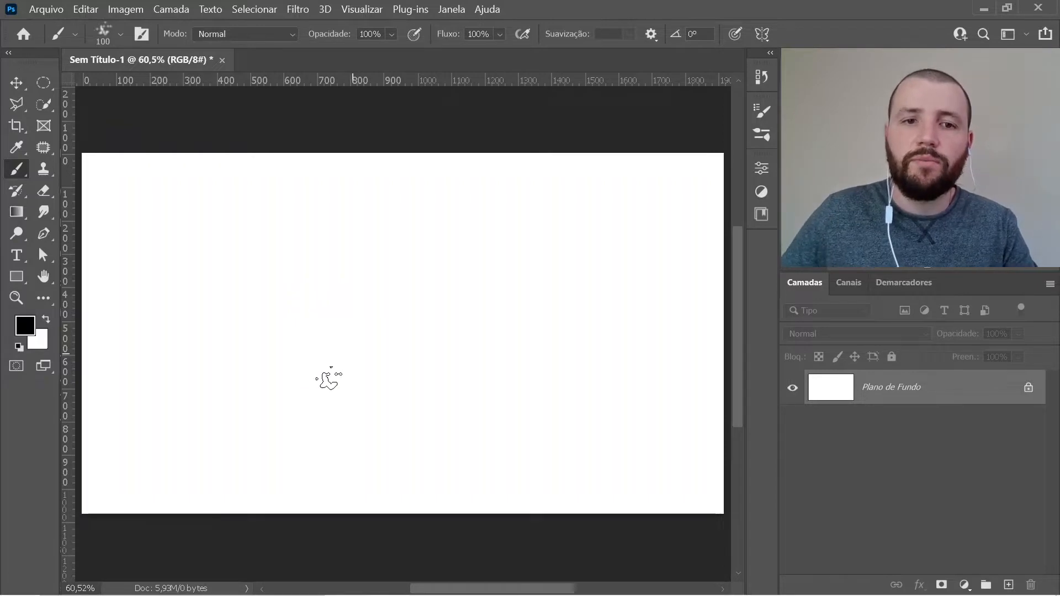
{"action": "key", "text": "v"}
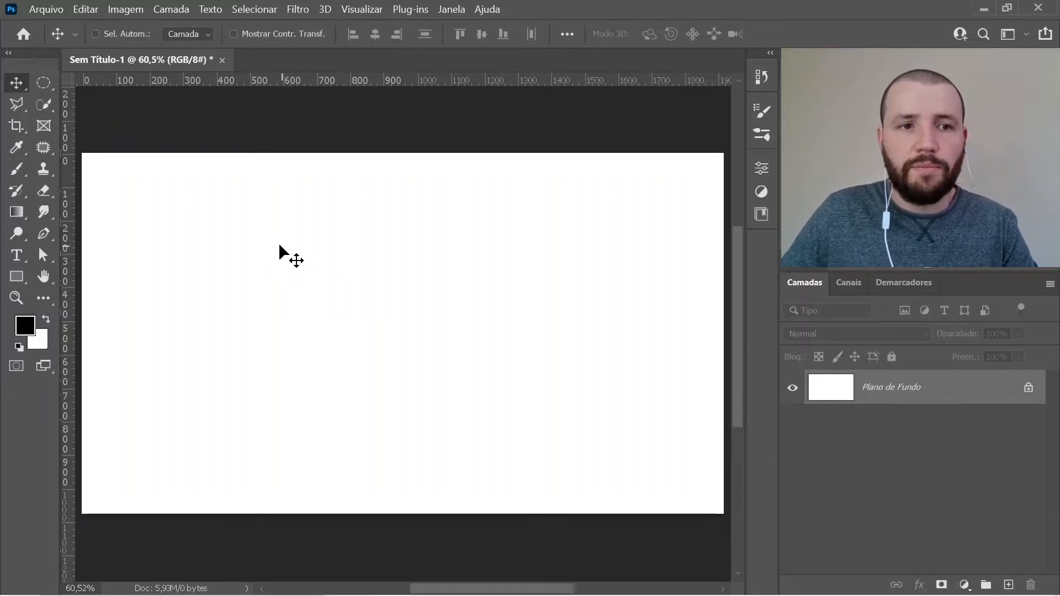
Step: Draw a black rounded rectangle about 471 × 219 px with 67 px corners in the canvas's left half
{"action": "left_click", "coordinate": [17, 278]}
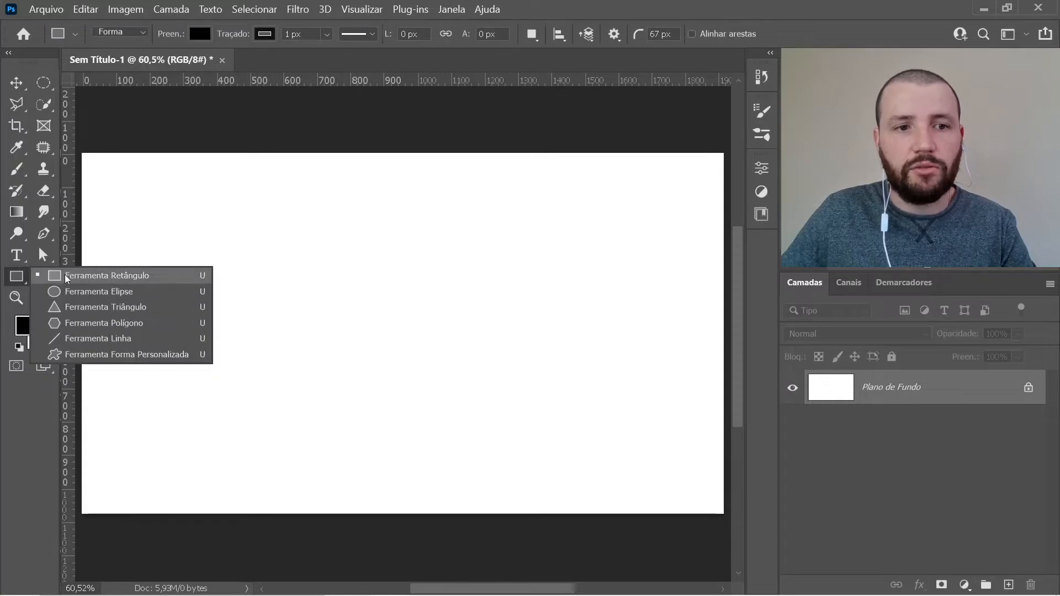
{"action": "left_click", "coordinate": [66, 278]}
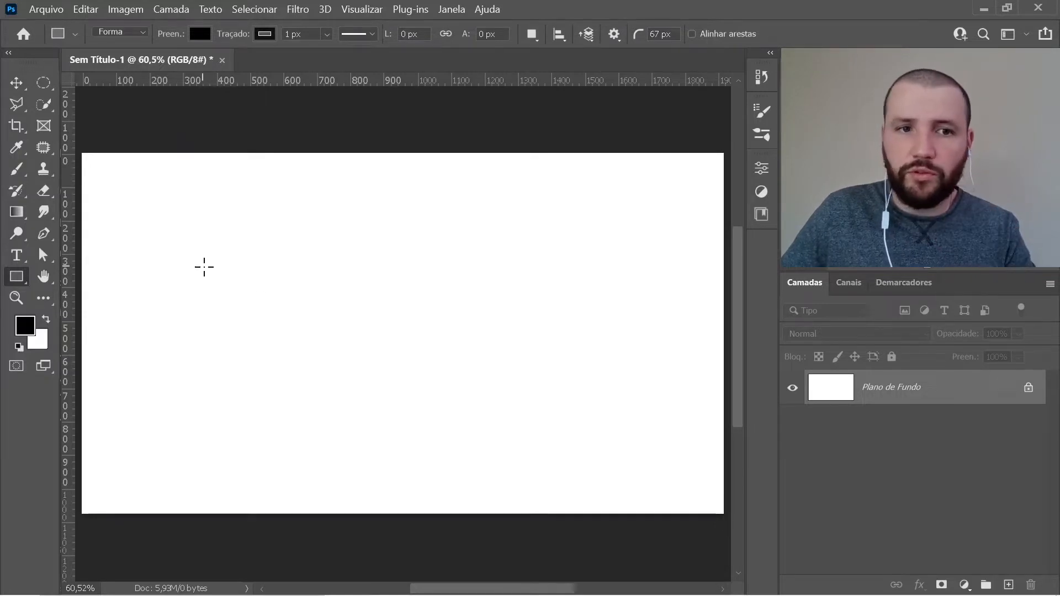
{"action": "left_click_drag", "start_coordinate": [193, 277], "coordinate": [348, 350]}
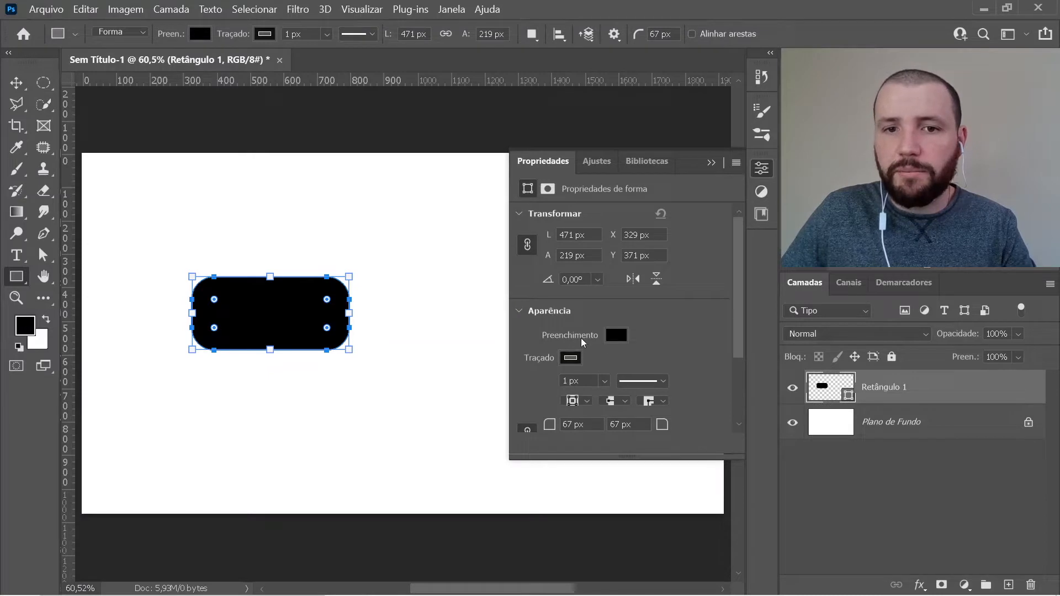
Step: Remove the fill from the rounded rectangle, leaving only its black outline
{"action": "left_click", "coordinate": [615, 336]}
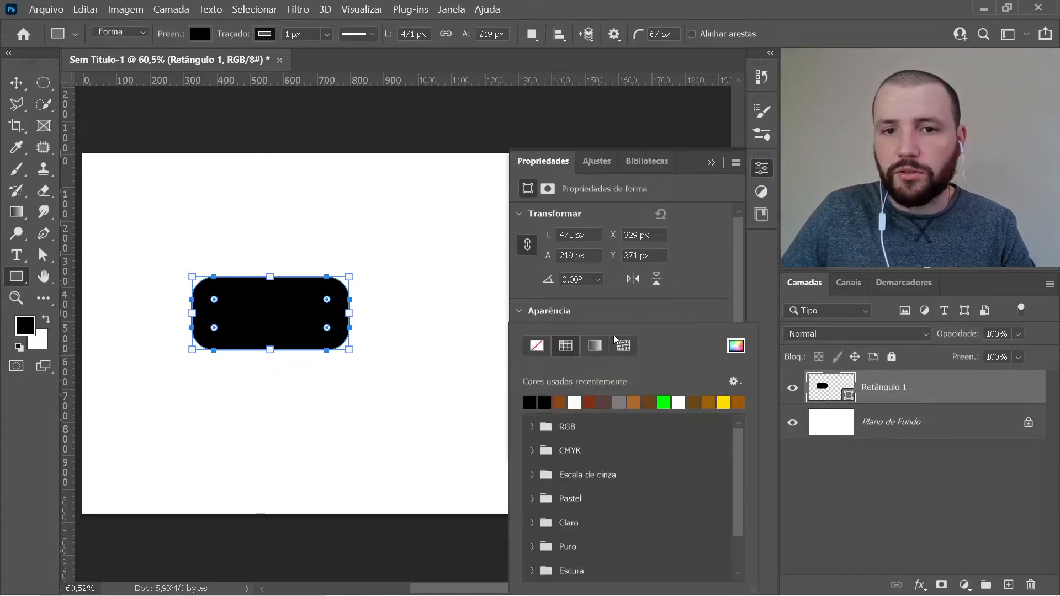
{"action": "left_click", "coordinate": [536, 348]}
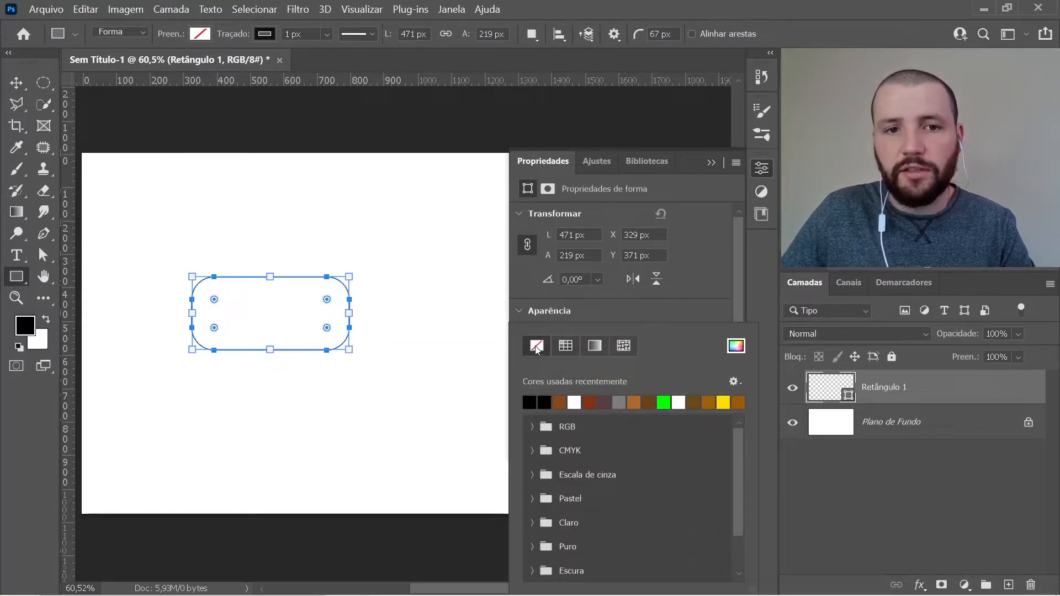
{"action": "left_click", "coordinate": [669, 318]}
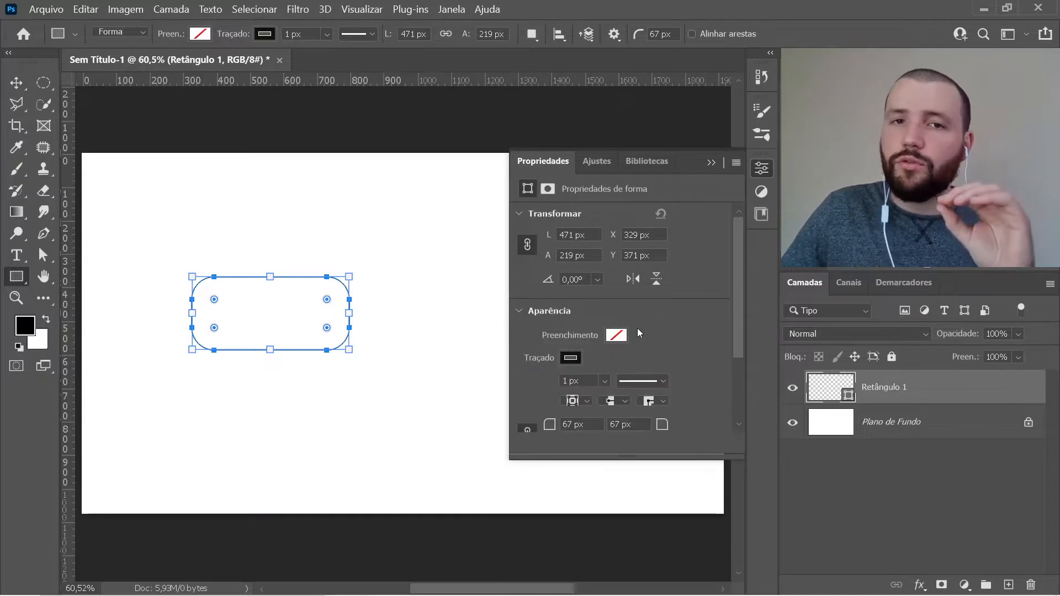
{"action": "key", "text": "alt+Tab"}
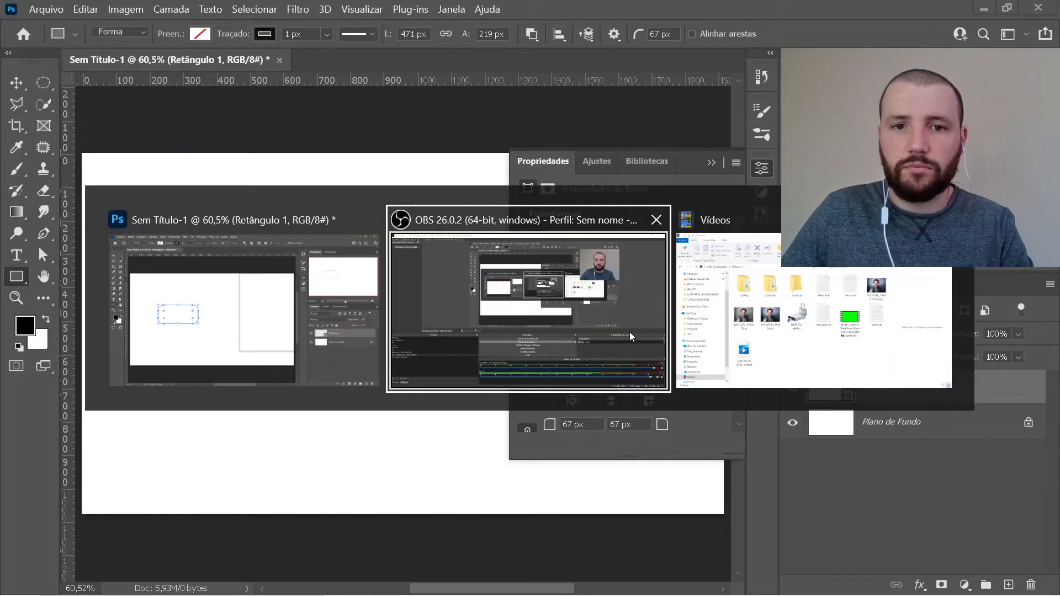
{"action": "key", "text": "alt+Tab"}
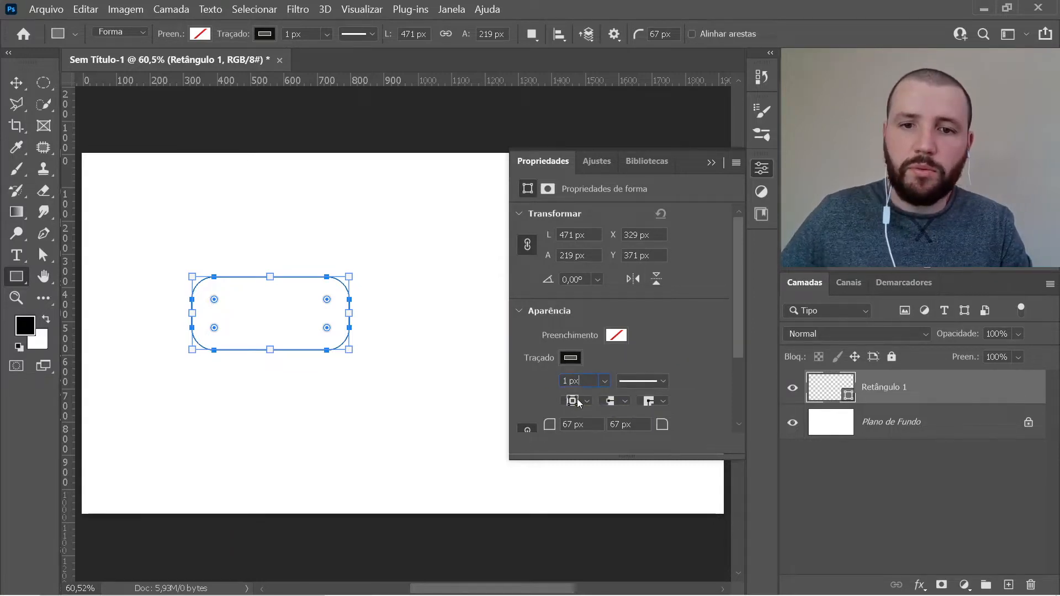
Step: Thicken the rounded rectangle's outline by setting the stroke width to 40 px
{"action": "left_click", "coordinate": [605, 380]}
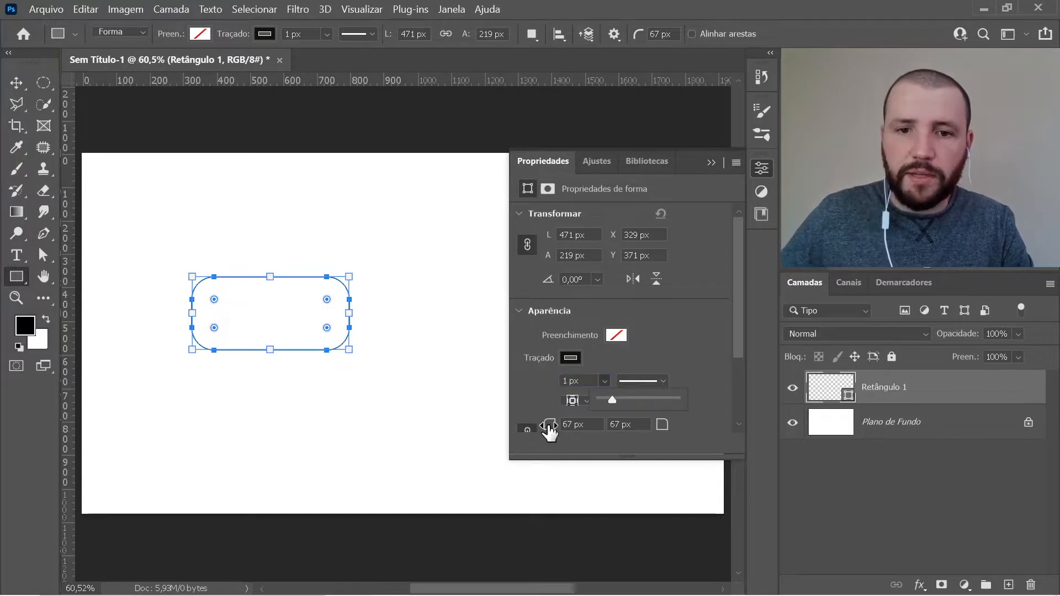
{"action": "mouse_move", "coordinate": [620, 400]}
{"action": "left_mouse_down"}
{"action": "mouse_move", "coordinate": [611, 401]}
{"action": "mouse_move", "coordinate": [643, 399]}
{"action": "mouse_move", "coordinate": [638, 376]}
{"action": "mouse_move", "coordinate": [660, 348]}
{"action": "left_mouse_up"}
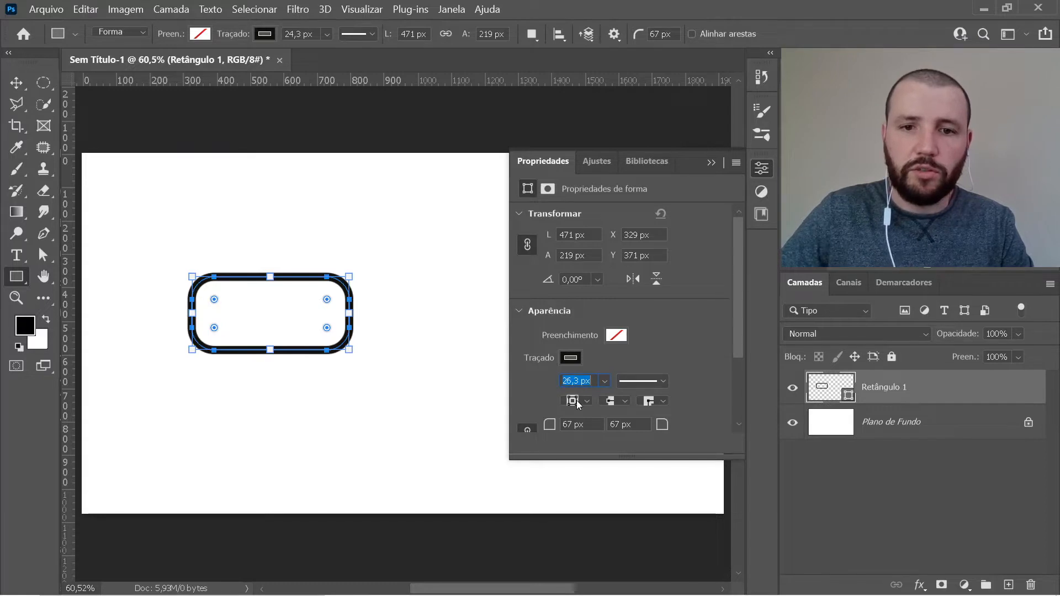
{"action": "key", "text": "Tab"}
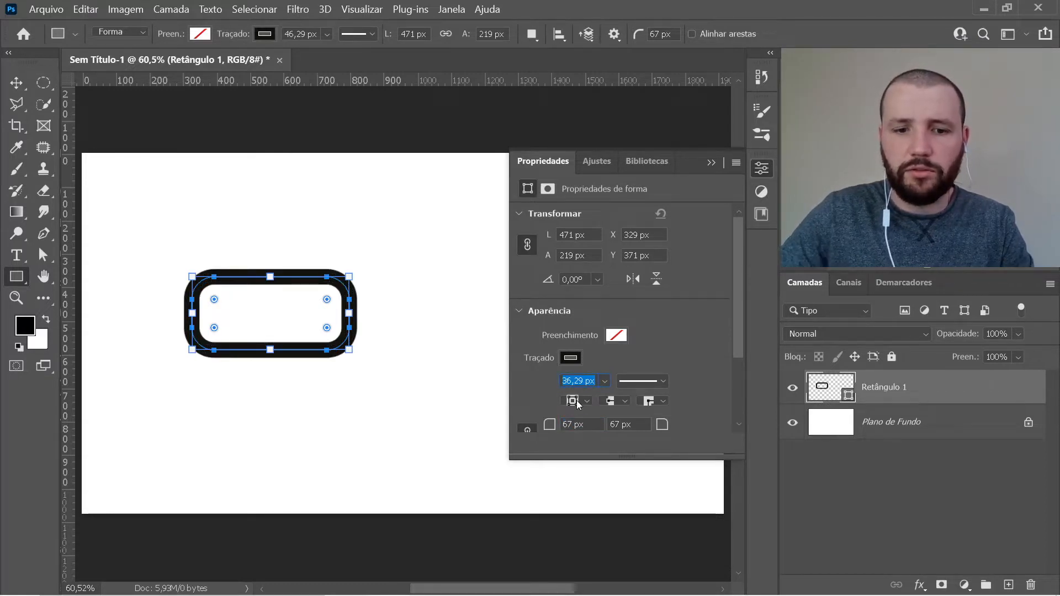
{"action": "type", "text": "40"}
{"action": "key", "text": "Tab"}
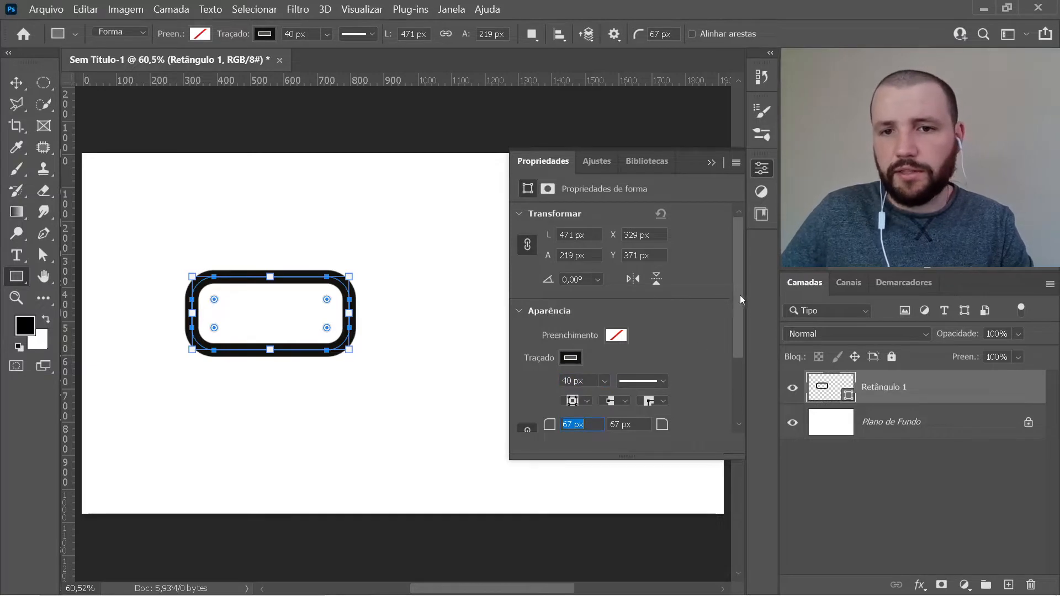
Step: Set all four corner radii of the rectangle to 107 px and move the shape slightly up and to the left
{"action": "left_click_drag", "start_coordinate": [740, 295], "coordinate": [738, 348]}
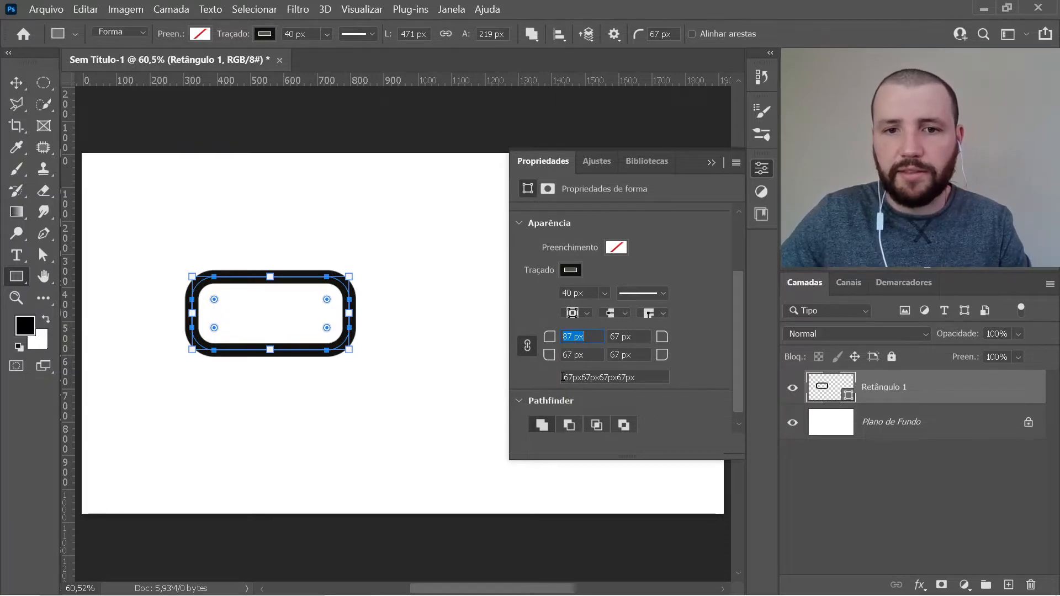
{"action": "key", "text": "Tab"}
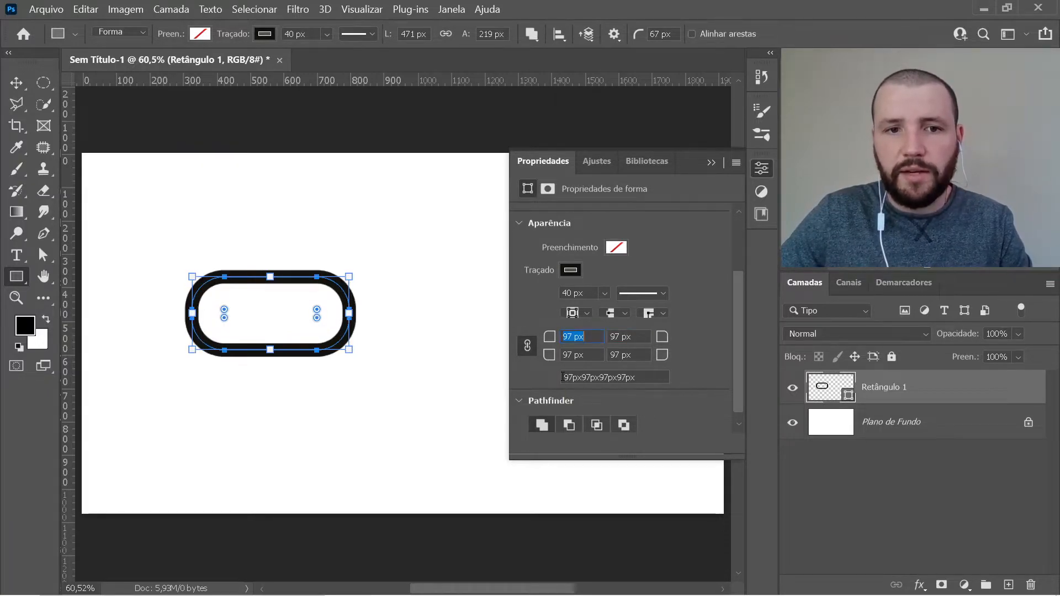
{"action": "key", "text": "Tab"}
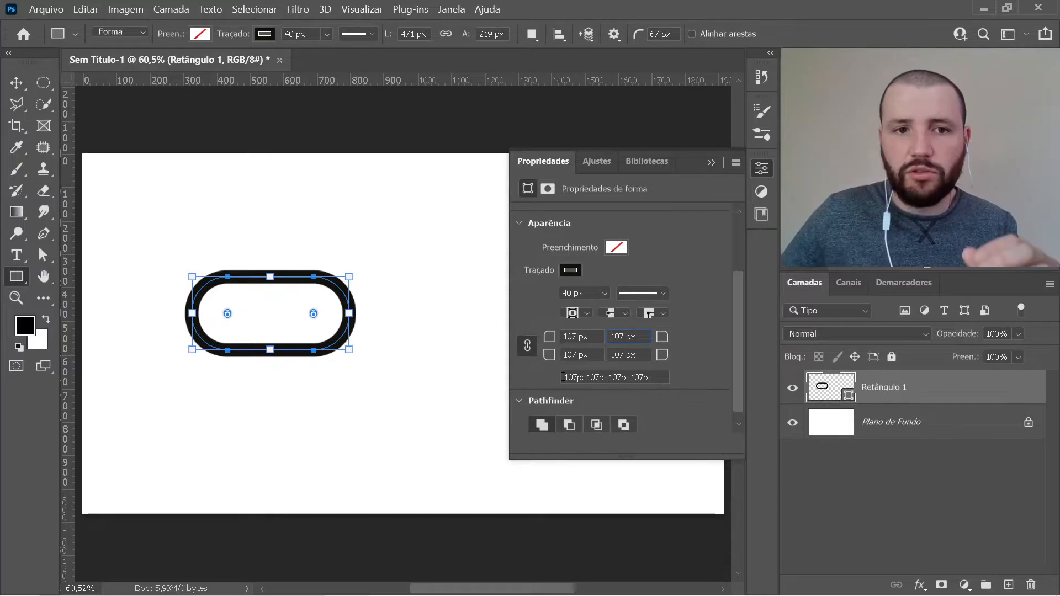
{"action": "left_click", "coordinate": [16, 82]}
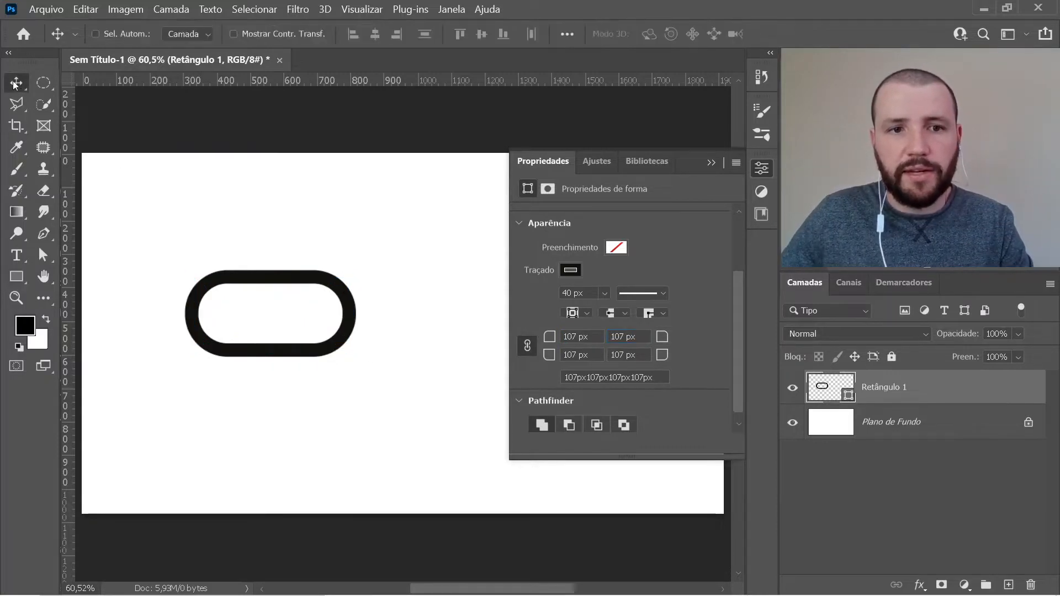
{"action": "left_click_drag", "start_coordinate": [295, 336], "coordinate": [273, 332]}
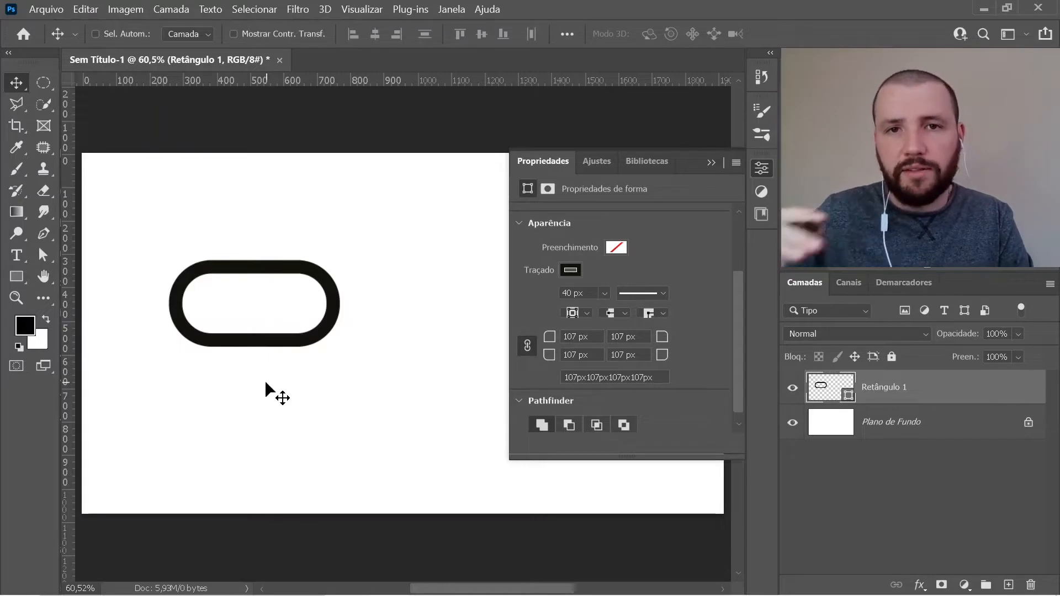
Step: Close the shape properties and rename the rounded rectangle's layer as elo 01
{"action": "left_click", "coordinate": [761, 168]}
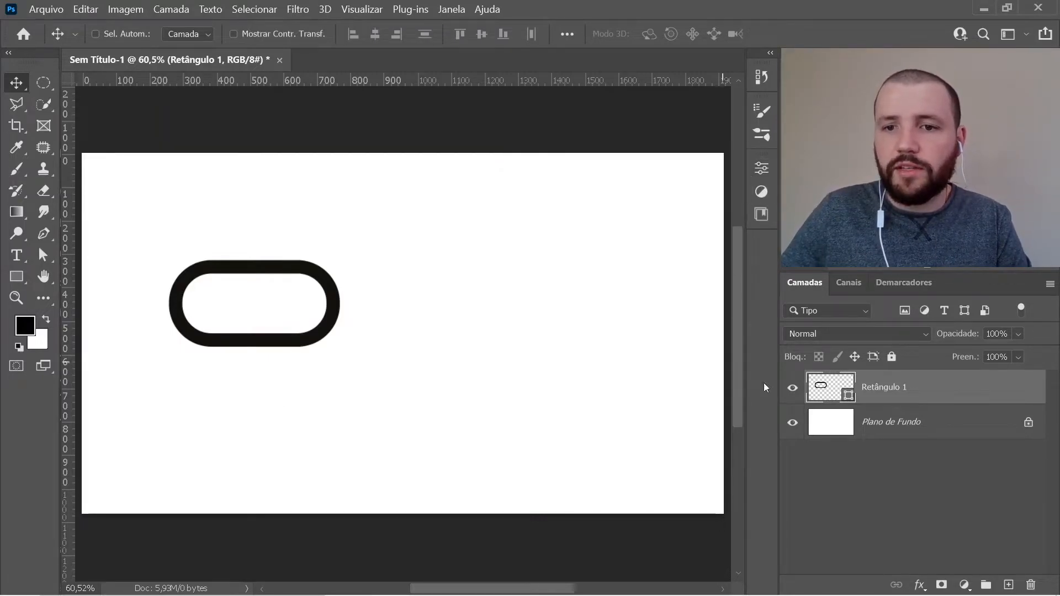
{"action": "double_click", "coordinate": [883, 390]}
{"action": "type", "text": "e"}
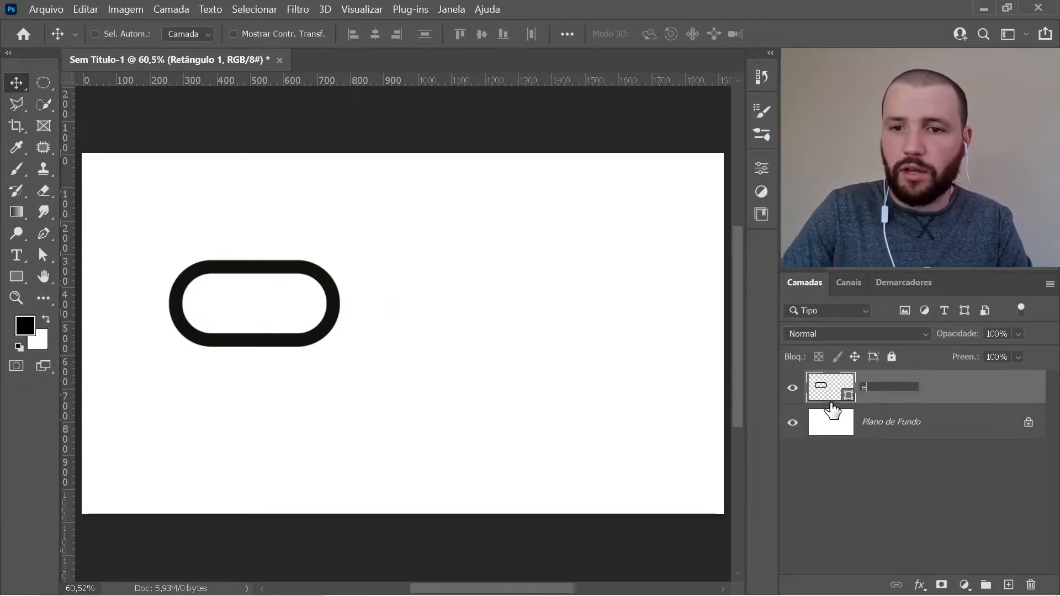
{"action": "type", "text": "lo 01"}
{"action": "key", "text": "Return"}
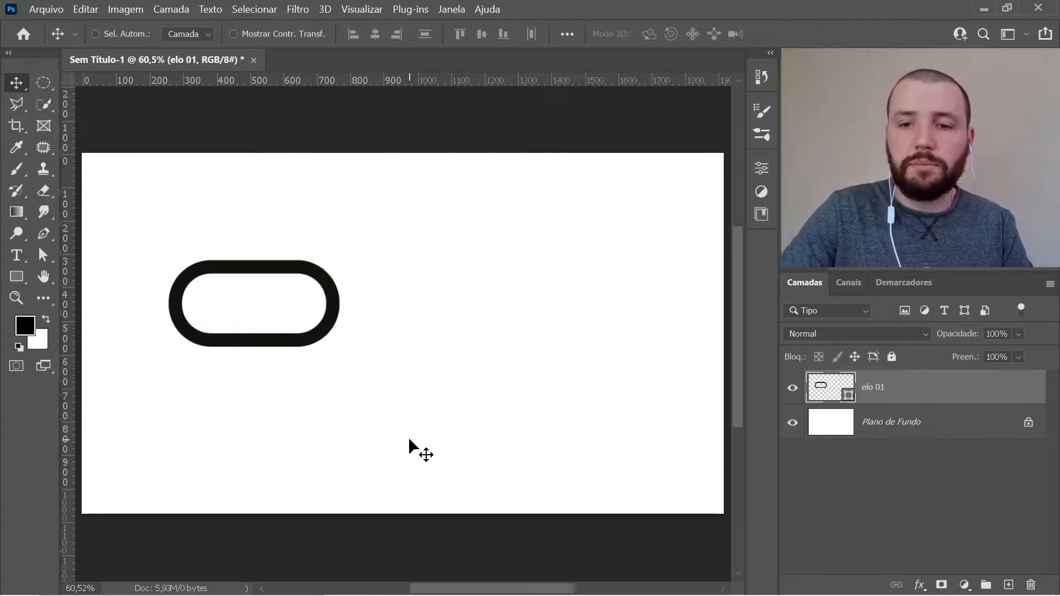
Step: Duplicate the elo 01 layer and rename the copy as elo 02
{"action": "key", "text": "ctrl+j"}
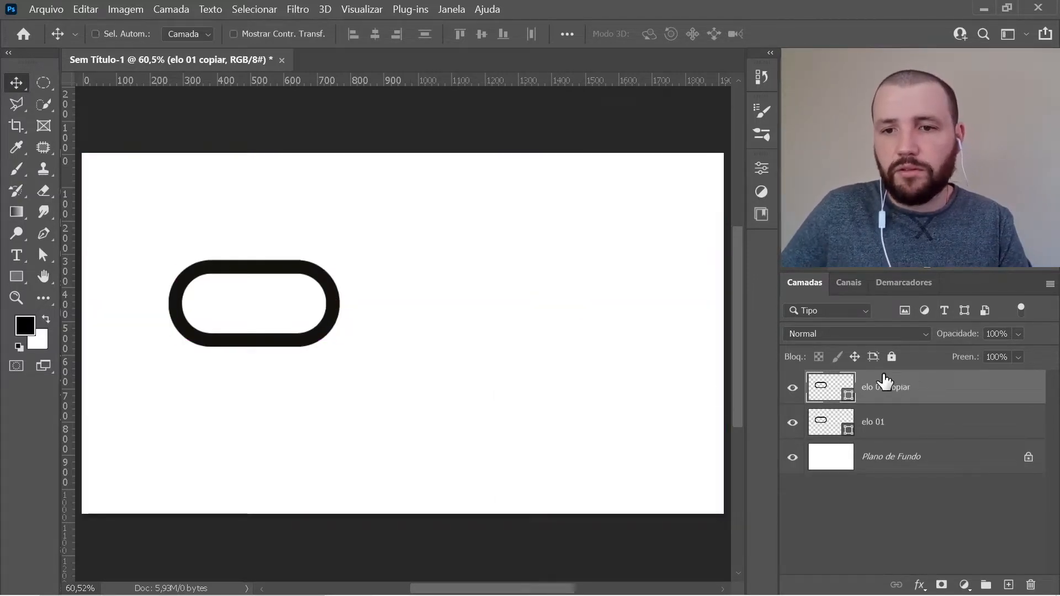
{"action": "double_click", "coordinate": [879, 390]}
{"action": "type", "text": "elo"}
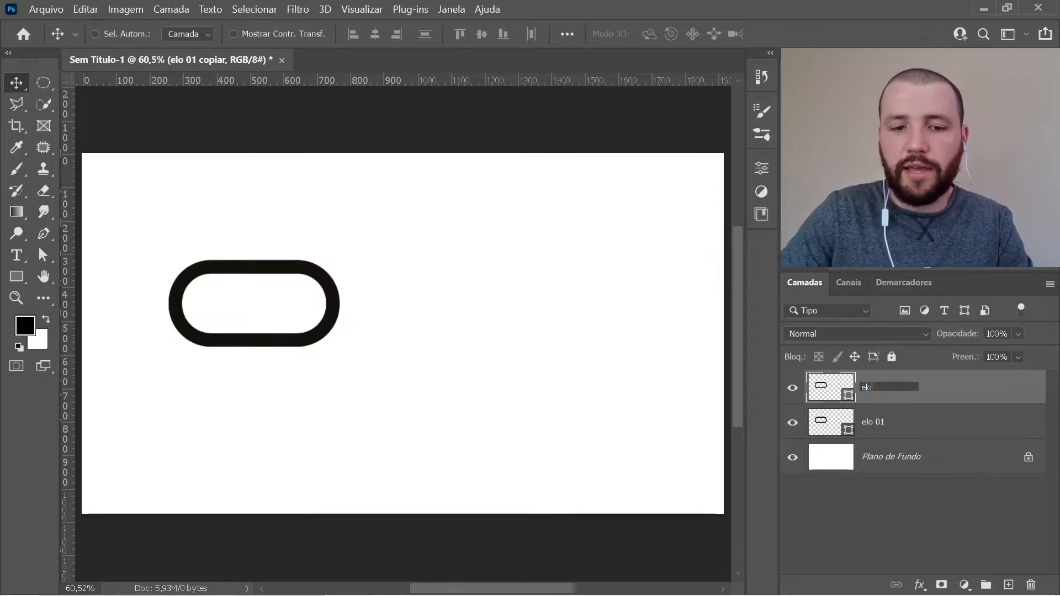
{"action": "type", "text": " 02"}
{"action": "key", "text": "Return"}
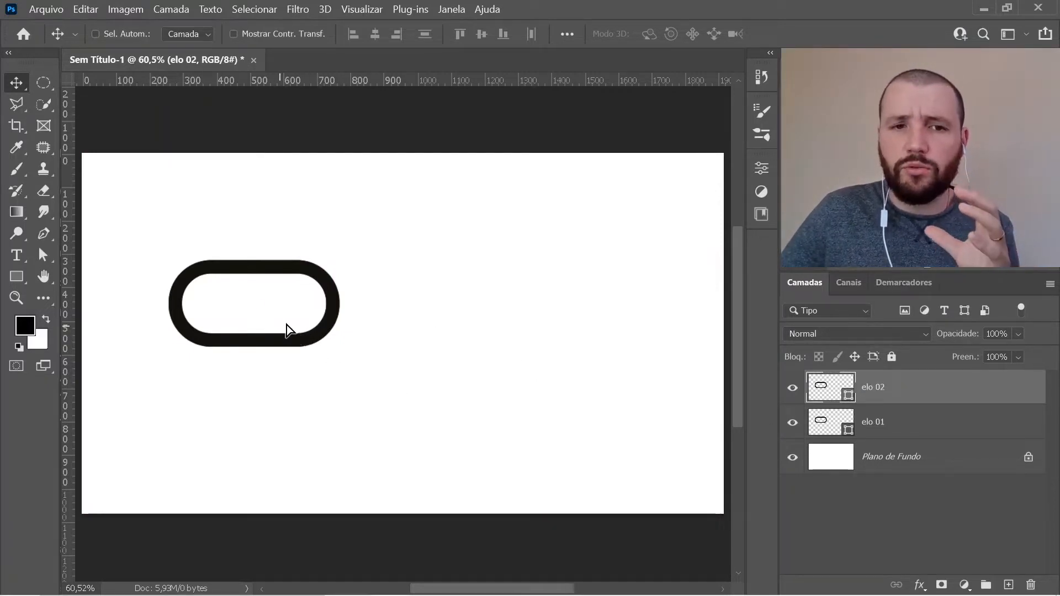
Step: Offset elo 02 right and down to overlap elo 01, and flatten it non-proportionally into a thin horizontal bar, about -9% height
{"action": "left_click_drag", "start_coordinate": [291, 339], "coordinate": [349, 354]}
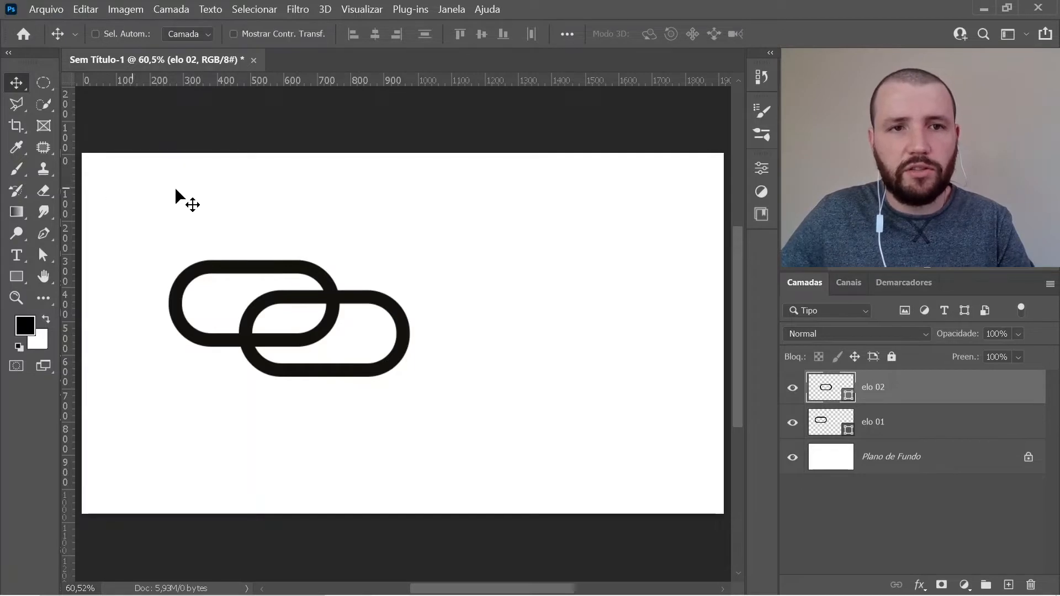
{"action": "left_click", "coordinate": [255, 33]}
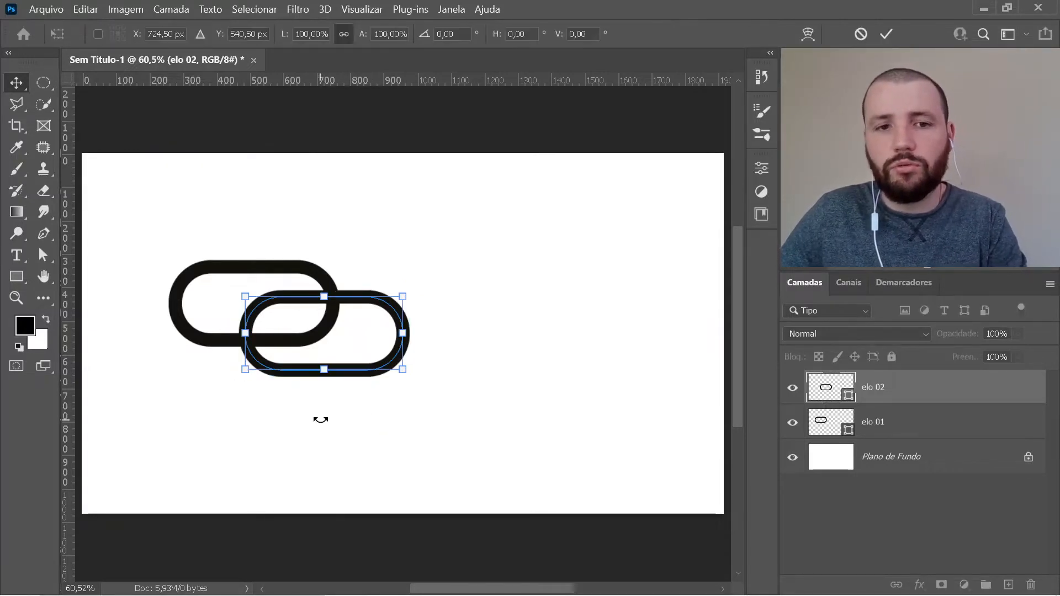
{"action": "key", "text": "ctrl+t"}
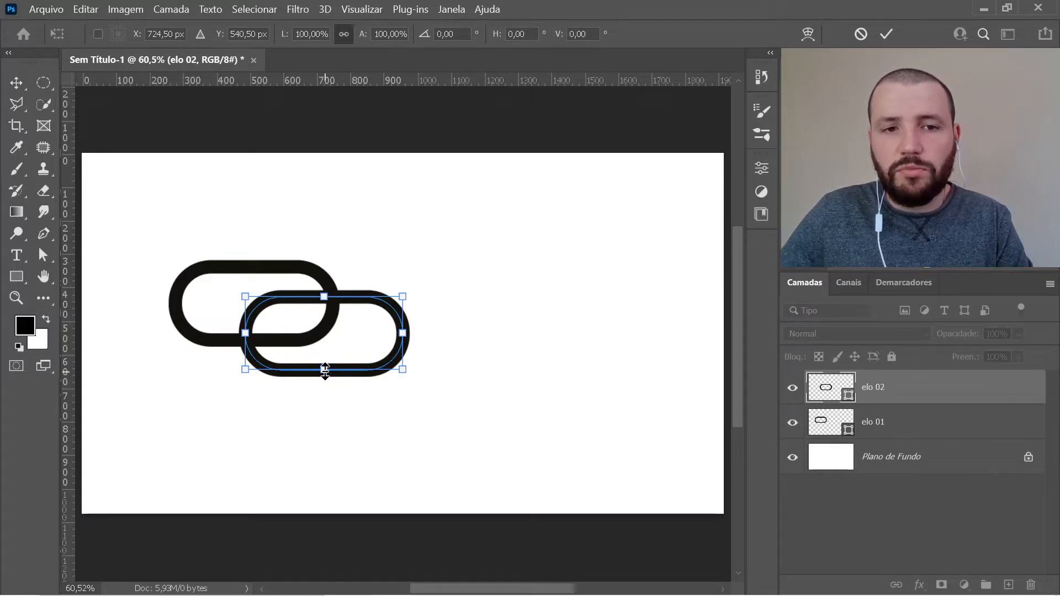
{"action": "left_click_drag", "start_coordinate": [325, 371], "coordinate": [342, 301]}
{"action": "key", "text": "shift"}
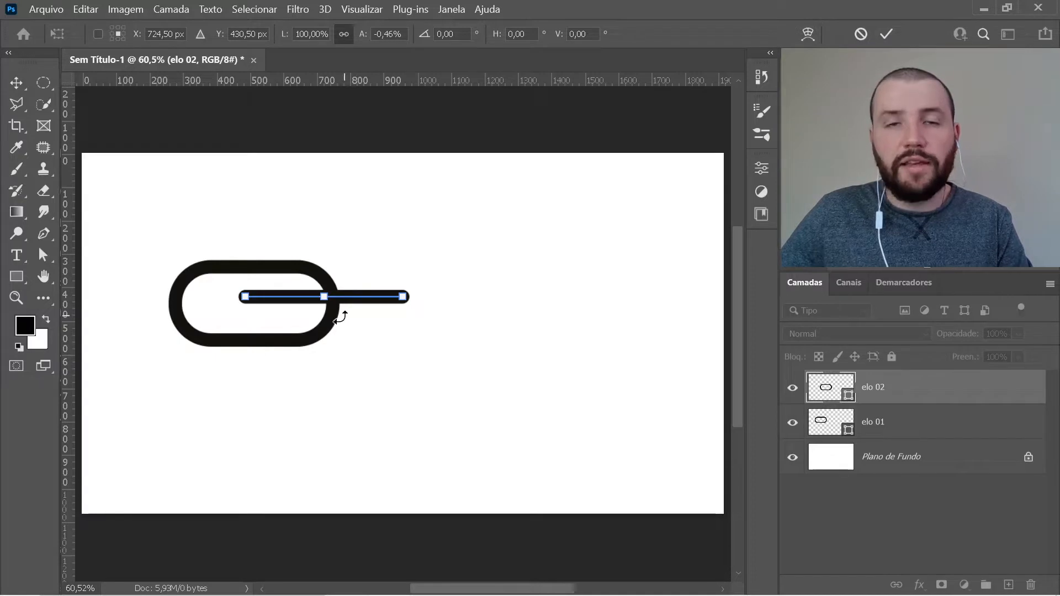
{"action": "left_click_drag", "start_coordinate": [324, 301], "coordinate": [325, 307]}
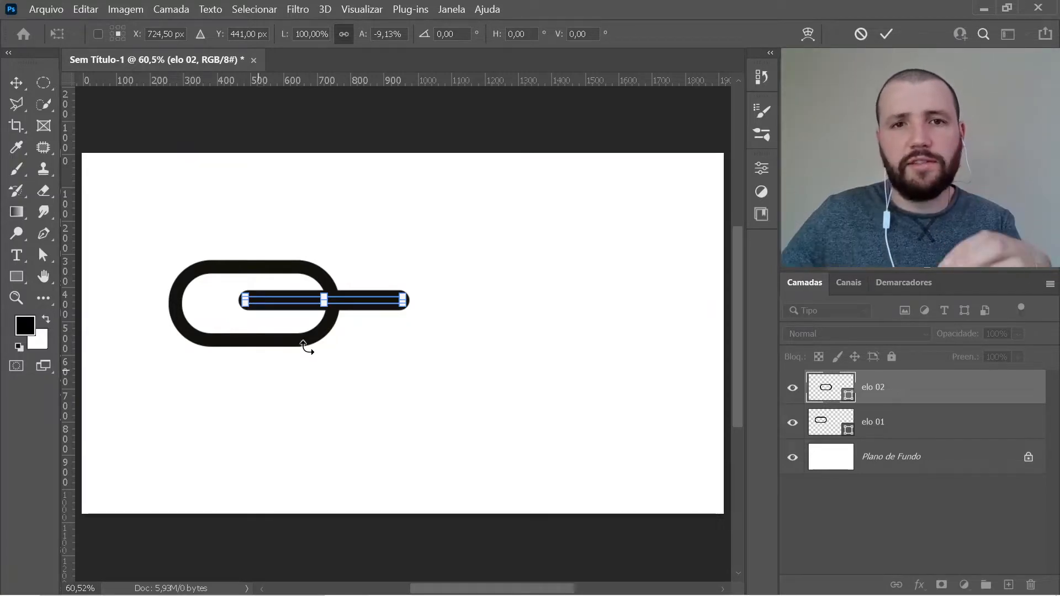
{"action": "left_click", "coordinate": [886, 34]}
Step: Move the elo 02 bar slightly right inside the link's opening and shrink its height to 50% with Free Transform
{"action": "left_click_drag", "start_coordinate": [374, 339], "coordinate": [380, 309]}
{"action": "left_click", "coordinate": [247, 34]}
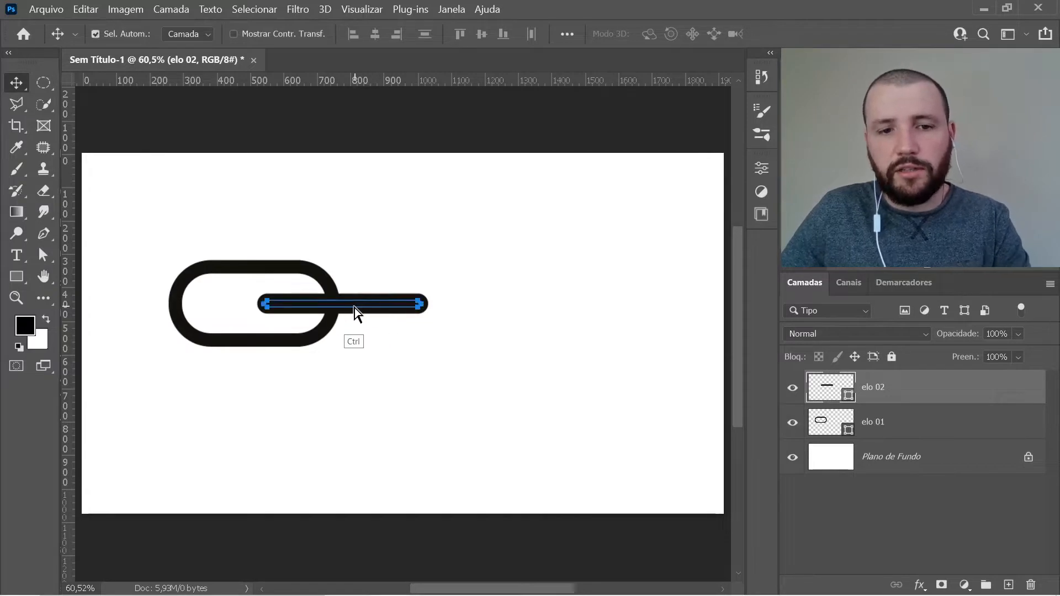
{"action": "key", "text": "ctrl+t"}
{"action": "left_click_drag", "start_coordinate": [346, 310], "coordinate": [351, 304]}
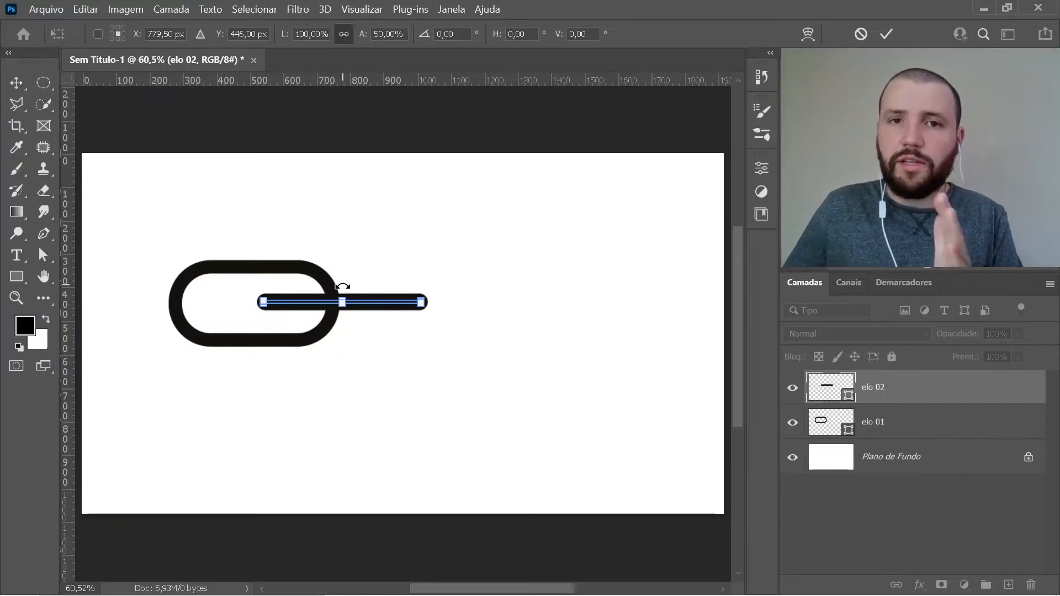
{"action": "left_click", "coordinate": [882, 34]}
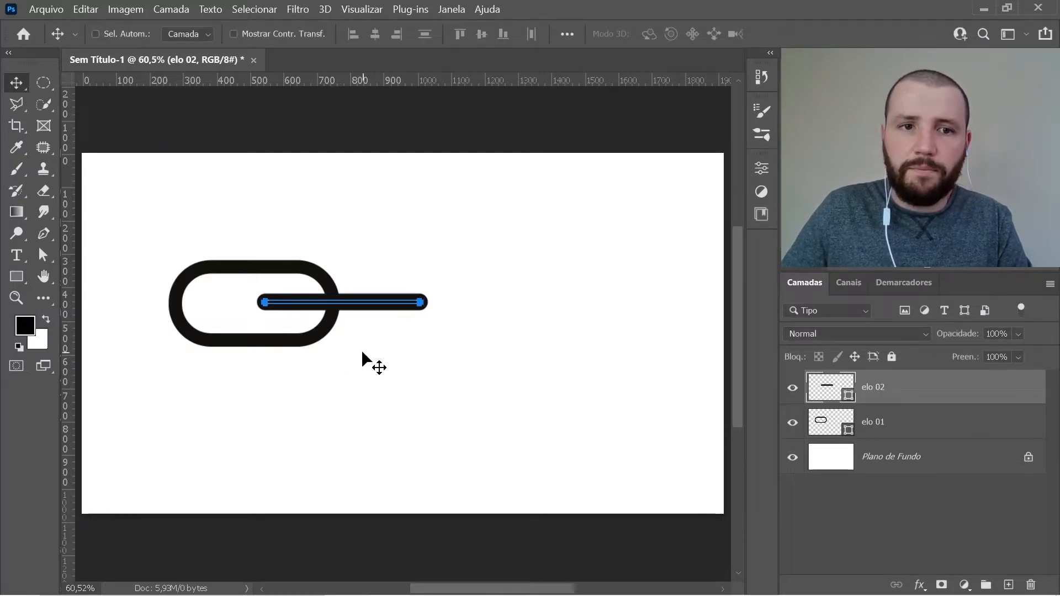
Step: Move the elo 02 bar further right and nudge it up and left to centre it vertically on the elo 01 link
{"action": "left_click_drag", "start_coordinate": [361, 351], "coordinate": [416, 324]}
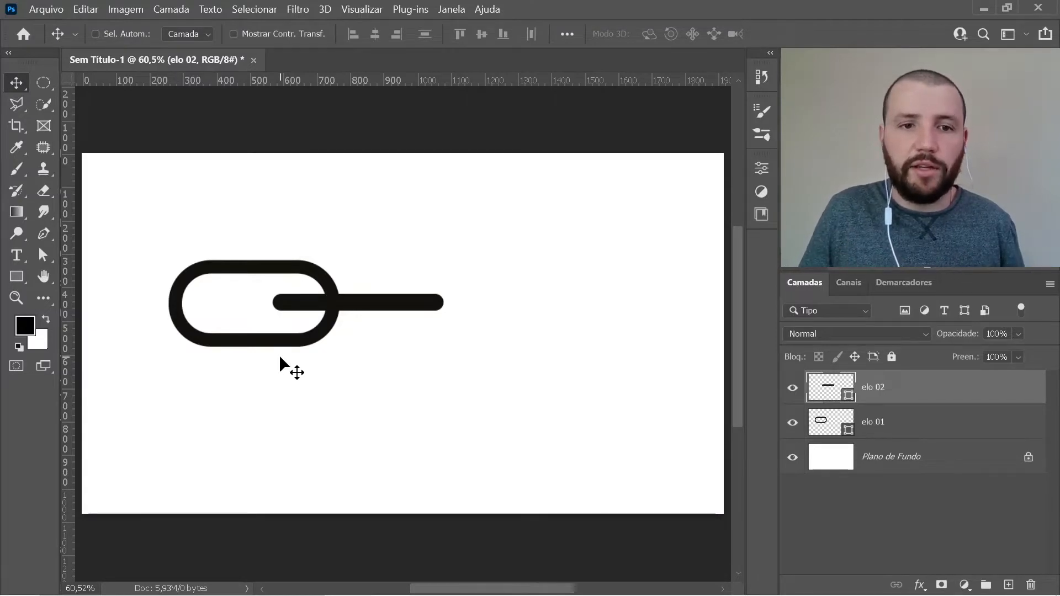
{"action": "left_click_drag", "start_coordinate": [393, 300], "coordinate": [397, 304]}
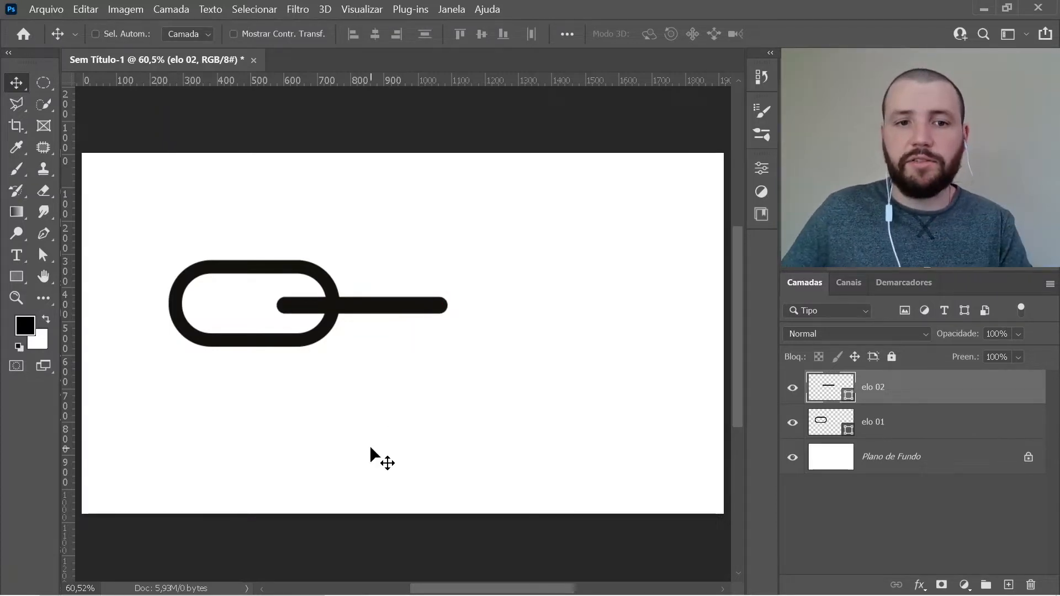
{"action": "key", "text": "Up"}
{"action": "key", "text": "Left"}
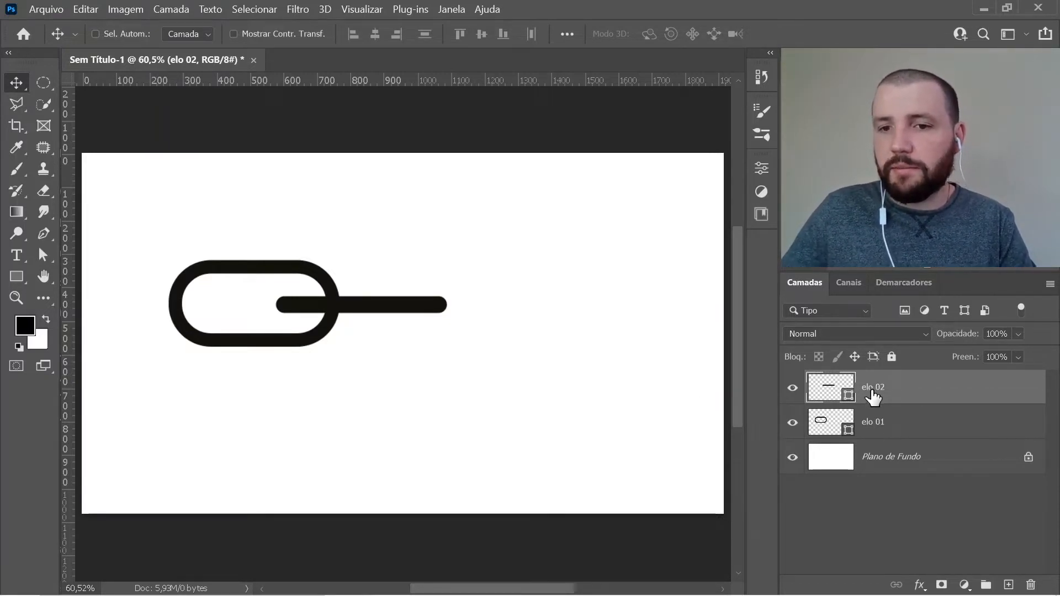
Step: Merge elo 02, elo 01 and the background into a single layer
{"action": "left_click", "coordinate": [878, 426], "text": "shift"}
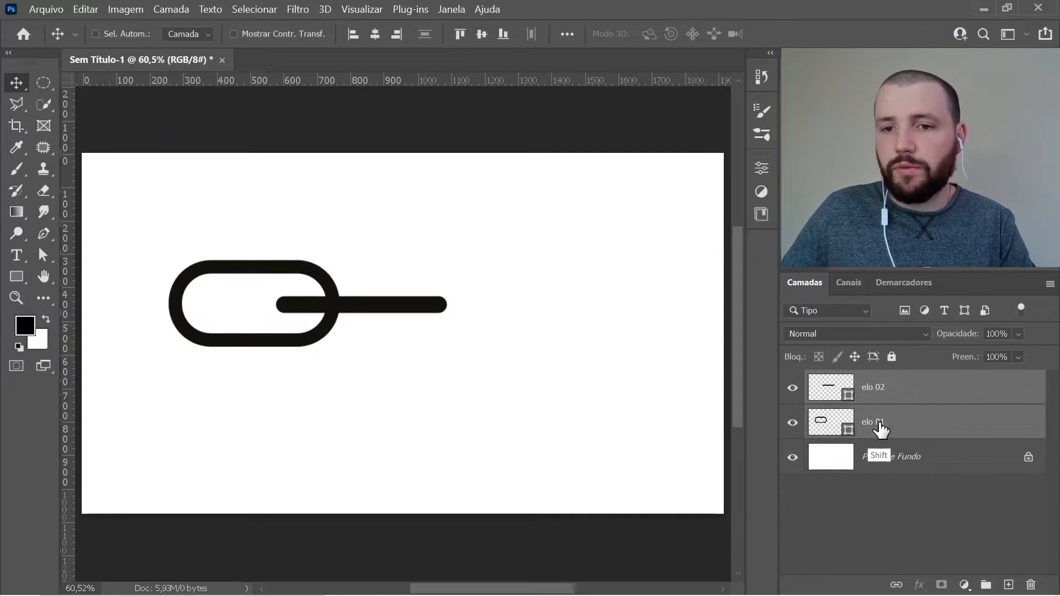
{"action": "left_click", "coordinate": [892, 459], "text": "shift"}
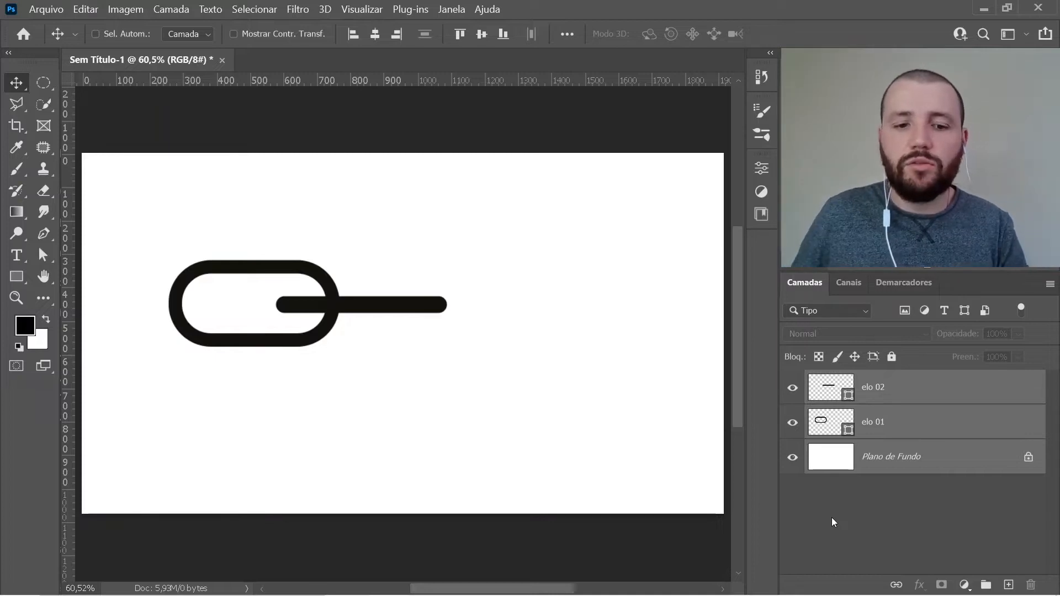
{"action": "key", "text": "ctrl+e"}
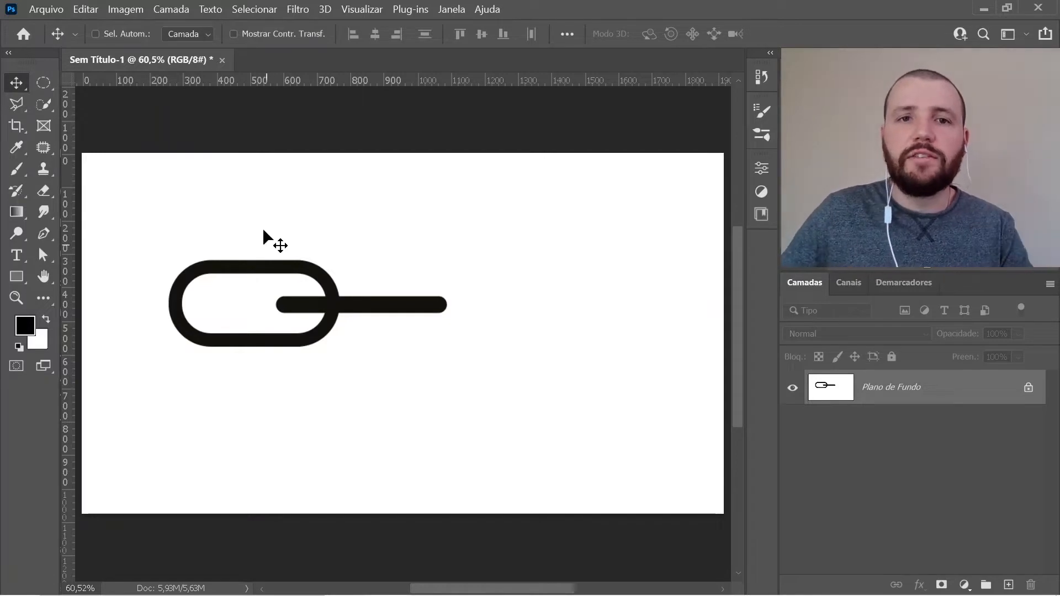
Step: Define the chain link artwork as a brush preset named par-de-elos-da-corrente
{"action": "left_click", "coordinate": [86, 11]}
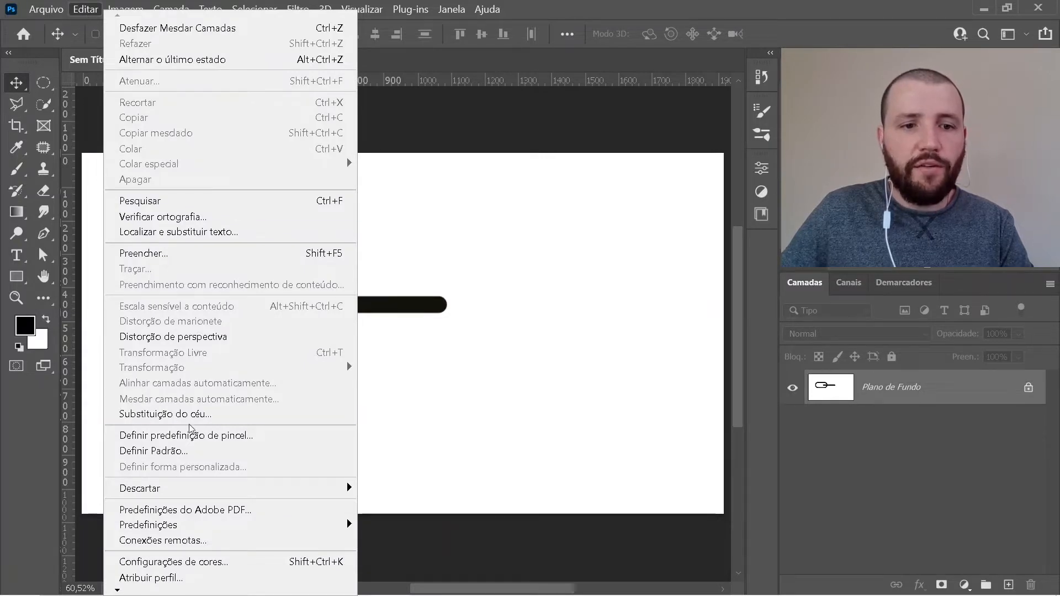
{"action": "left_click", "coordinate": [294, 437]}
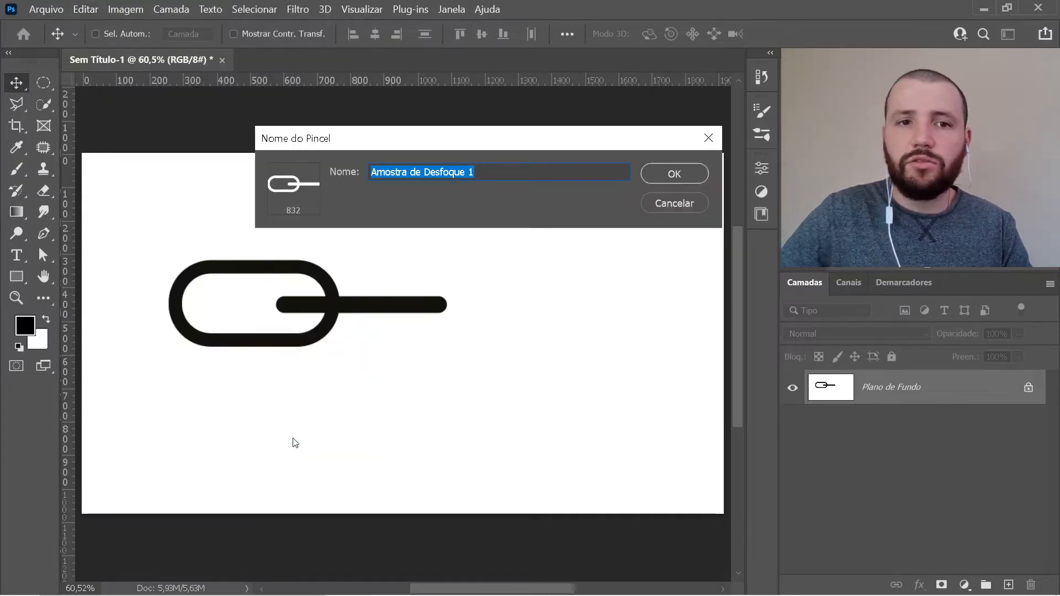
{"action": "left_click_drag", "start_coordinate": [385, 145], "coordinate": [331, 141]}
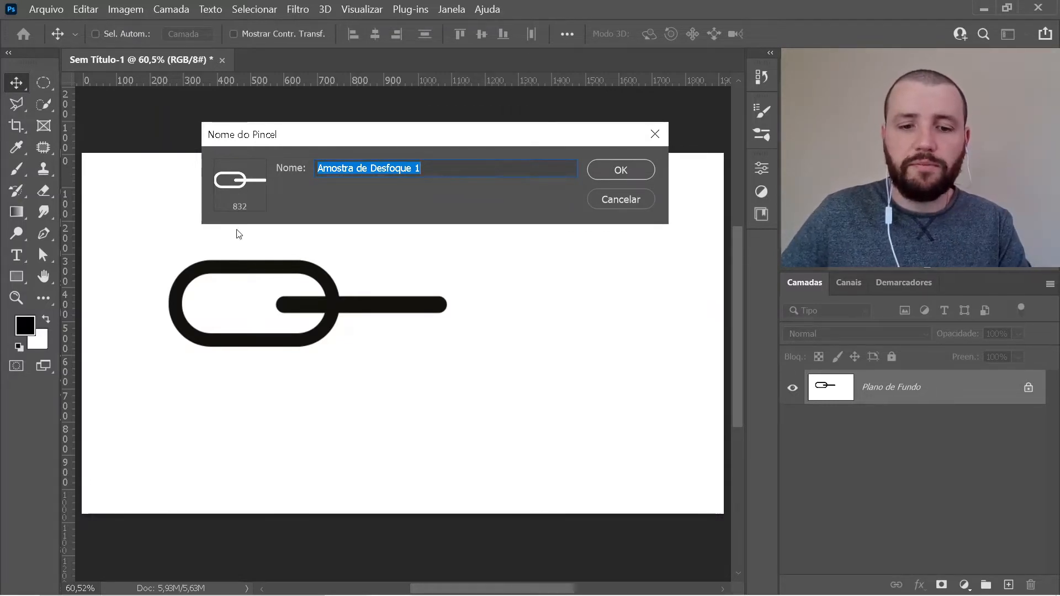
{"action": "type", "text": "elo"}
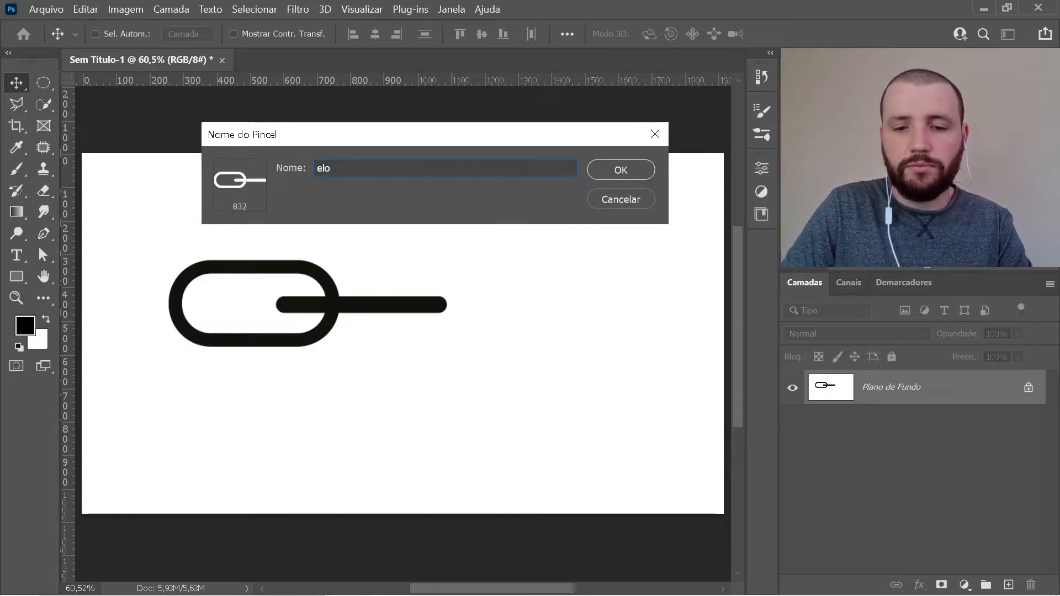
{"action": "key", "text": "Left"}
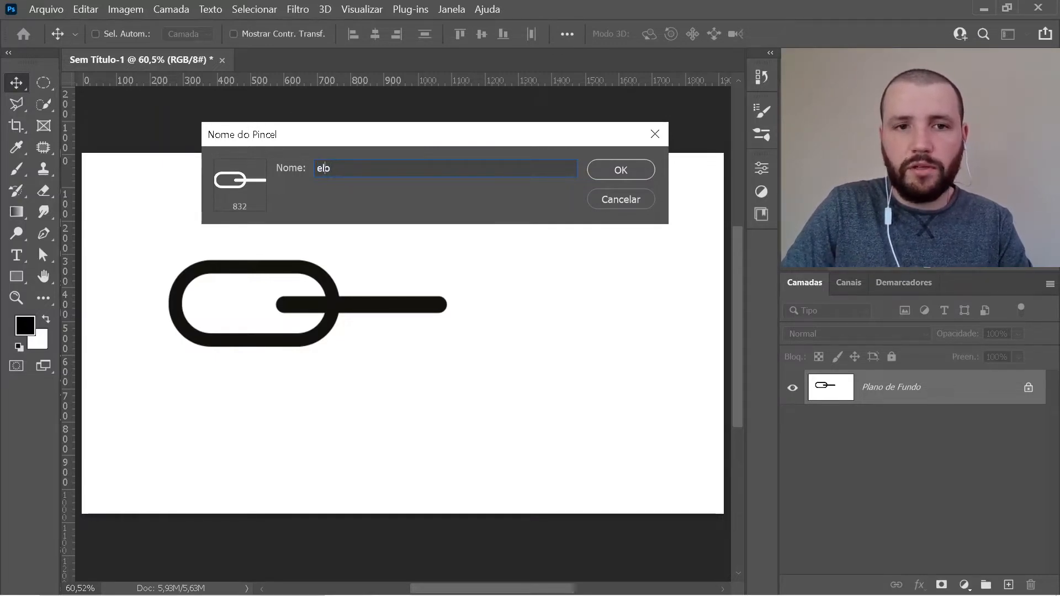
{"action": "type", "text": "de-"}
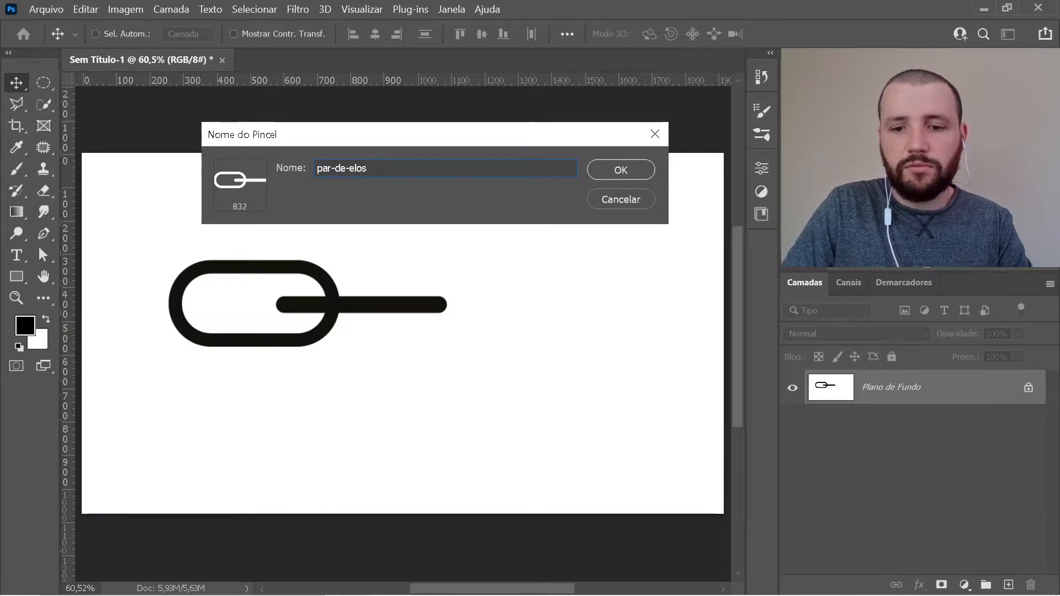
{"action": "type", "text": "corrente"}
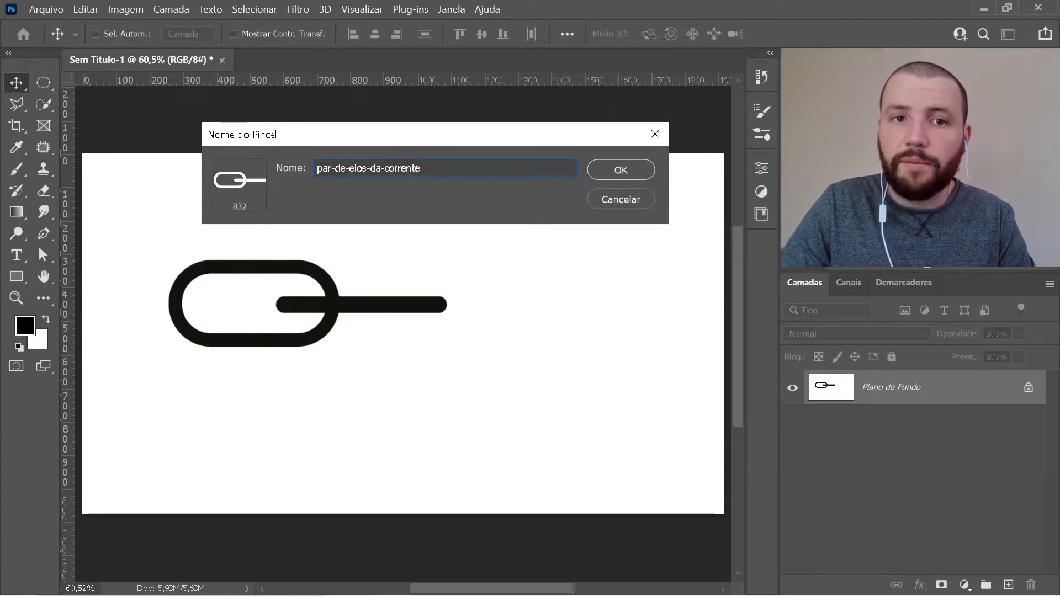
{"action": "left_click", "coordinate": [624, 168]}
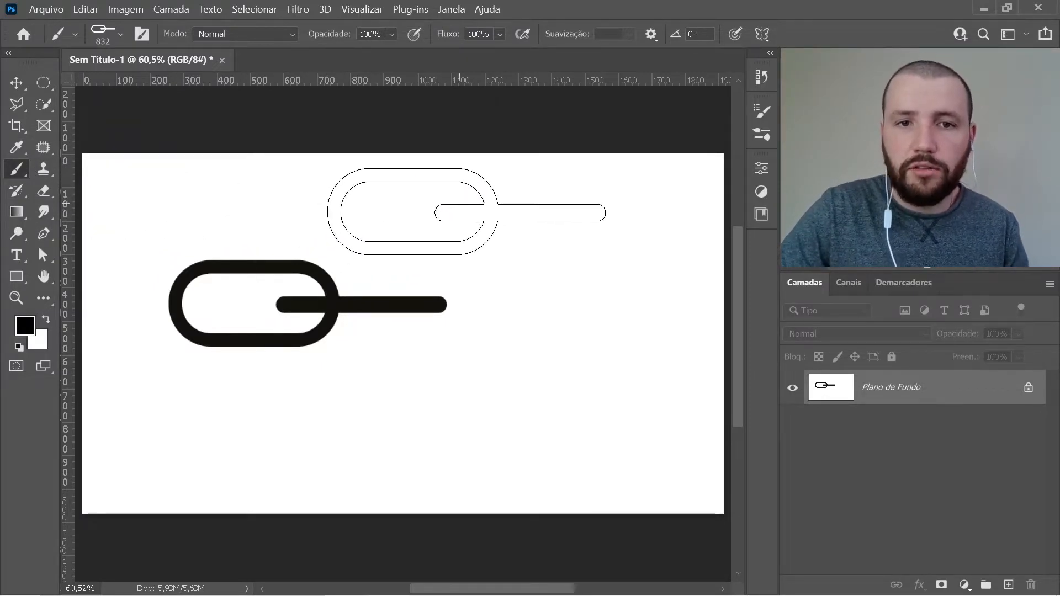
Step: Test the new chain link brush at 832 px by stamping links across the canvas and painting one long continuous stroke
{"action": "left_click", "coordinate": [404, 196]}
{"action": "left_click", "coordinate": [567, 279]}
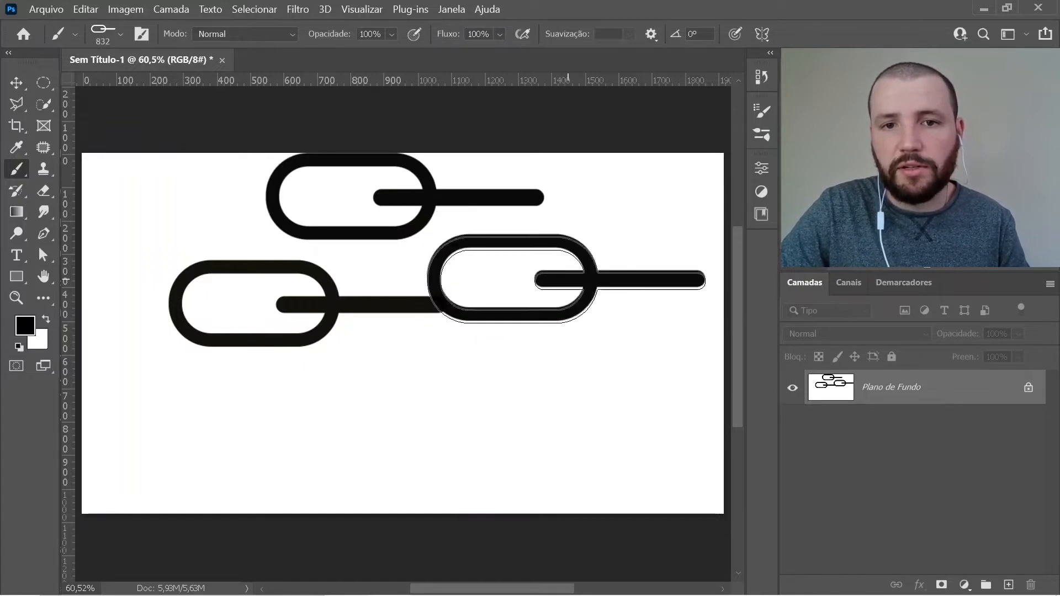
{"action": "left_click", "coordinate": [510, 420]}
{"action": "left_click", "coordinate": [348, 398]}
{"action": "left_click", "coordinate": [250, 473]}
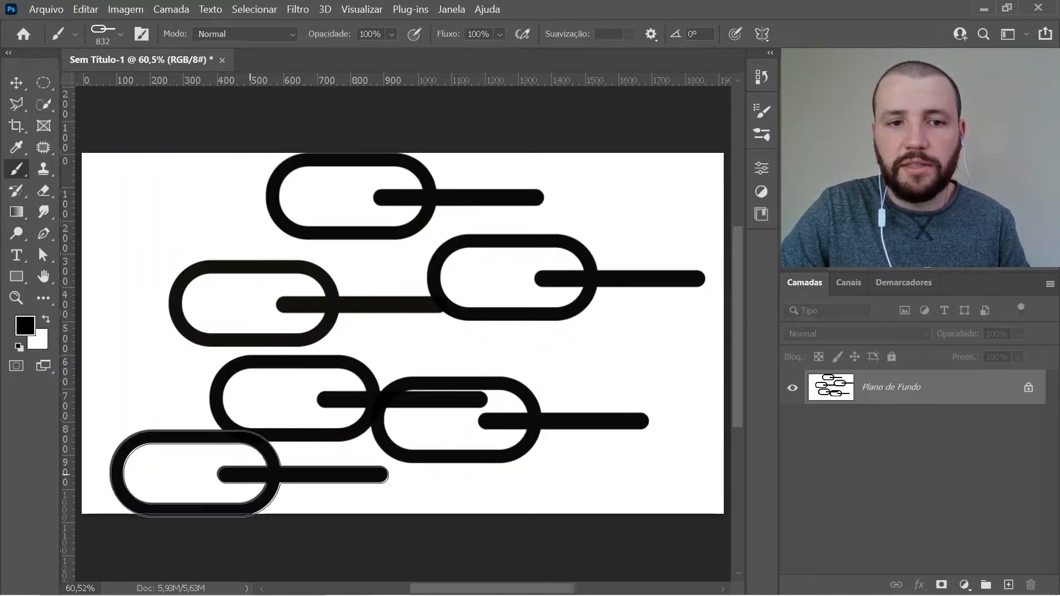
{"action": "left_click", "coordinate": [198, 338]}
{"action": "left_click", "coordinate": [245, 197]}
{"action": "left_click", "coordinate": [415, 410]}
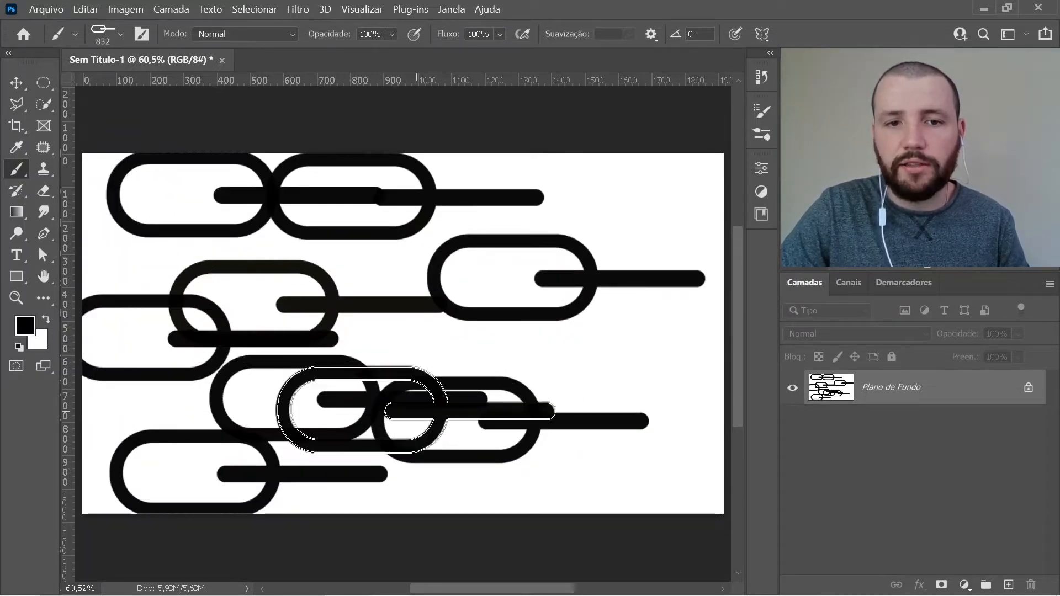
{"action": "left_click", "coordinate": [433, 343]}
{"action": "left_click", "coordinate": [379, 342]}
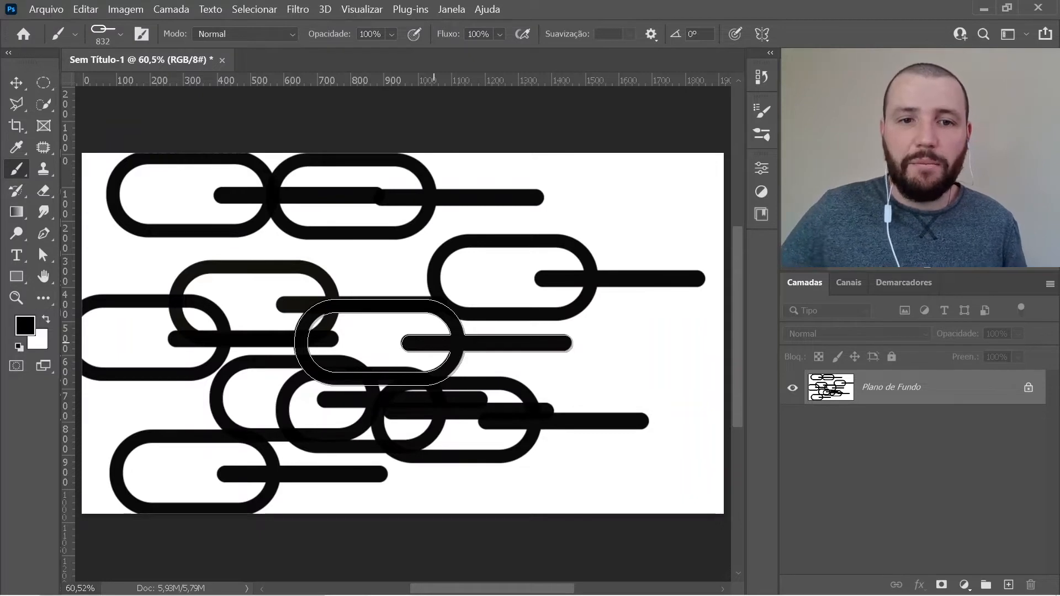
{"action": "left_click", "coordinate": [433, 342]}
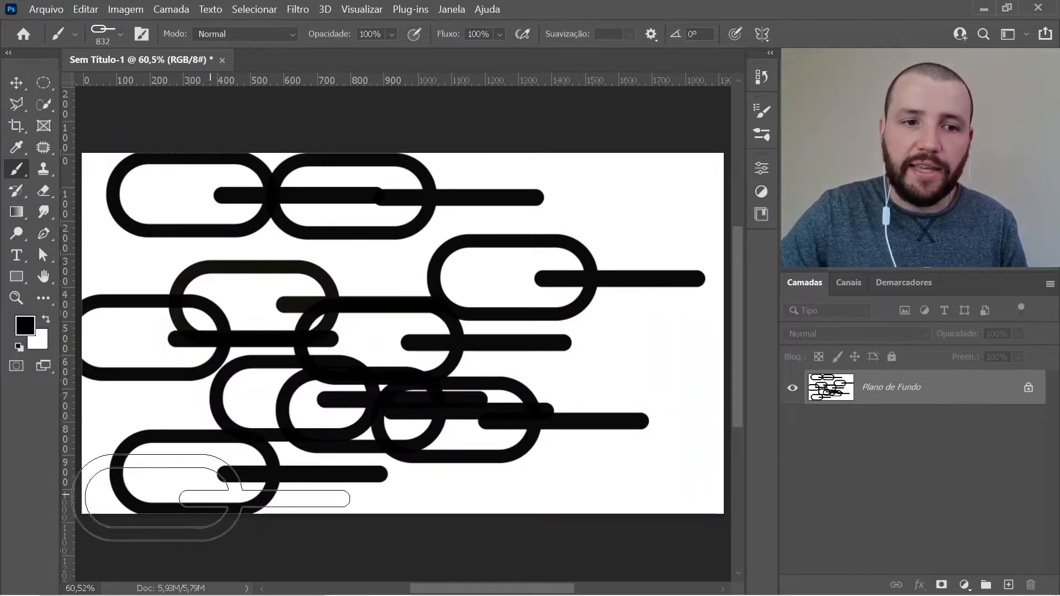
{"action": "mouse_move", "coordinate": [216, 425]}
{"action": "left_mouse_down"}
{"action": "mouse_move", "coordinate": [280, 268]}
{"action": "mouse_move", "coordinate": [471, 220]}
{"action": "mouse_move", "coordinate": [541, 420]}
{"action": "mouse_move", "coordinate": [477, 481]}
{"action": "mouse_move", "coordinate": [547, 462]}
{"action": "left_mouse_up"}
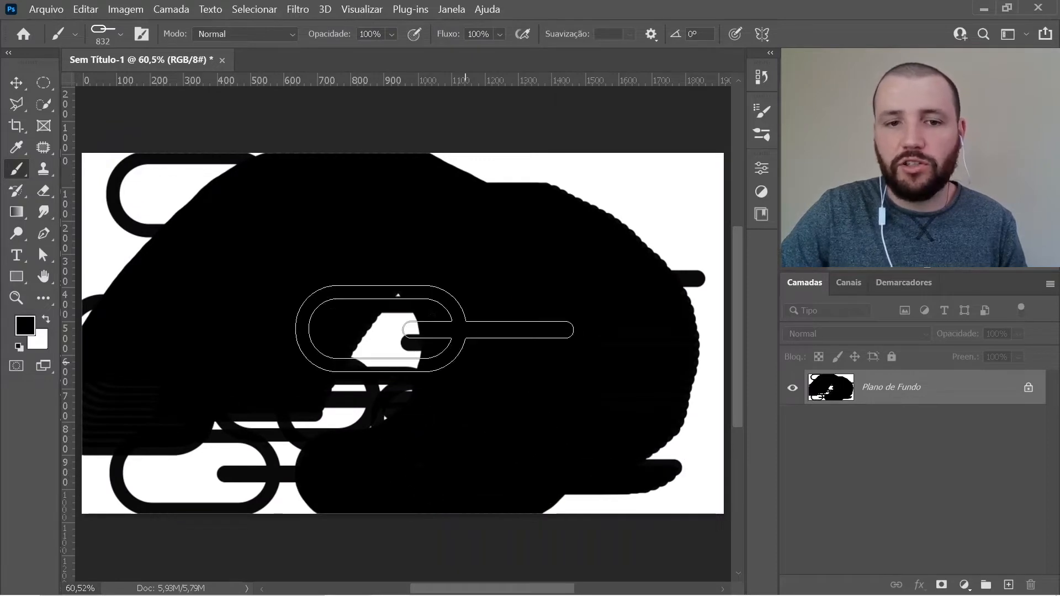
Step: Clear the canvas by filling the background layer with the white background colour
{"action": "key", "text": "ctrl+BackSpace"}
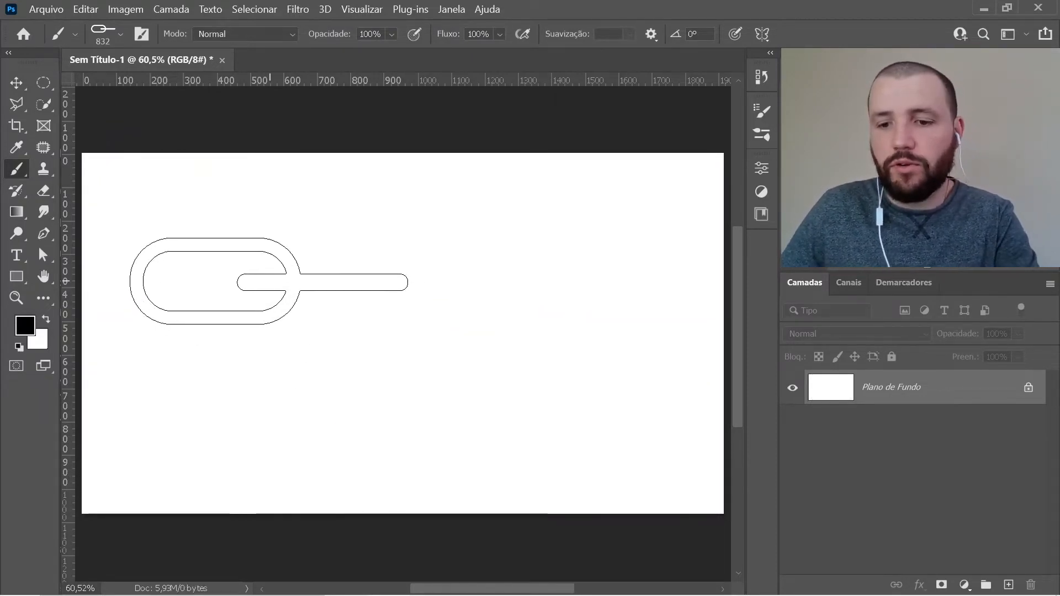
Step: Reduce the chain link brush size to 175 px
{"action": "key", "text": "bracketleft"}
{"action": "key", "text": "bracketleft"}
{"action": "key", "text": "bracketleft"}
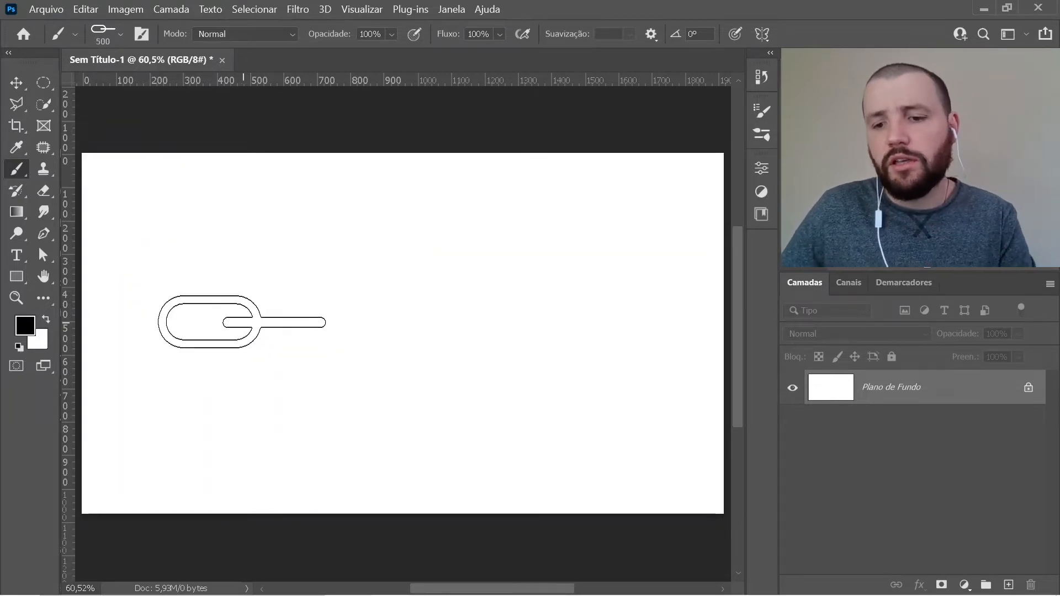
{"action": "key", "text": "bracketleft"}
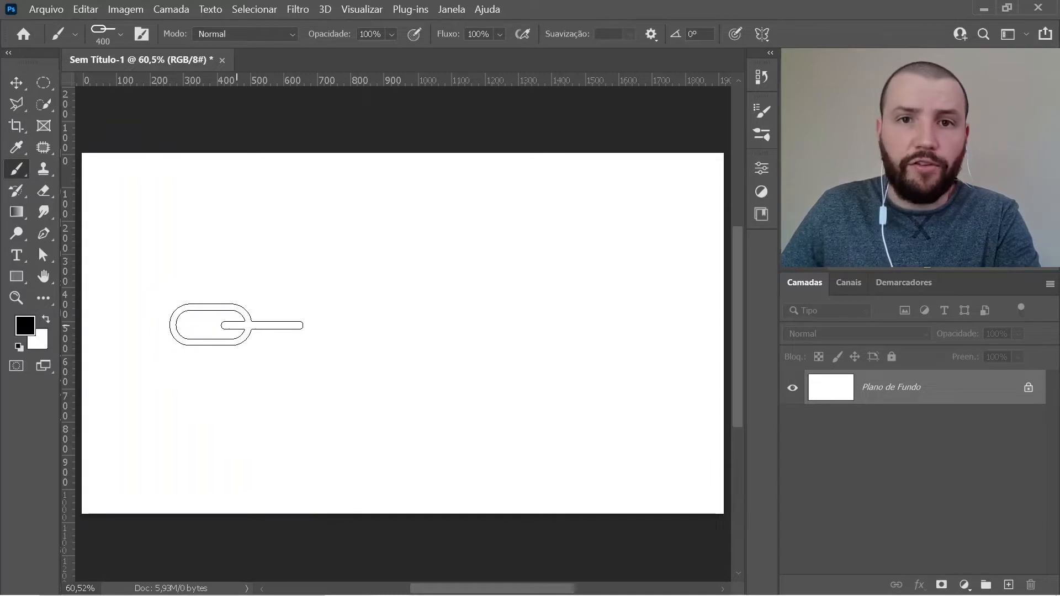
{"action": "key", "text": "bracketright"}
{"action": "key", "text": "bracketright"}
{"action": "key", "text": "bracketleft"}
{"action": "key", "text": "bracketleft"}
{"action": "key", "text": "bracketleft"}
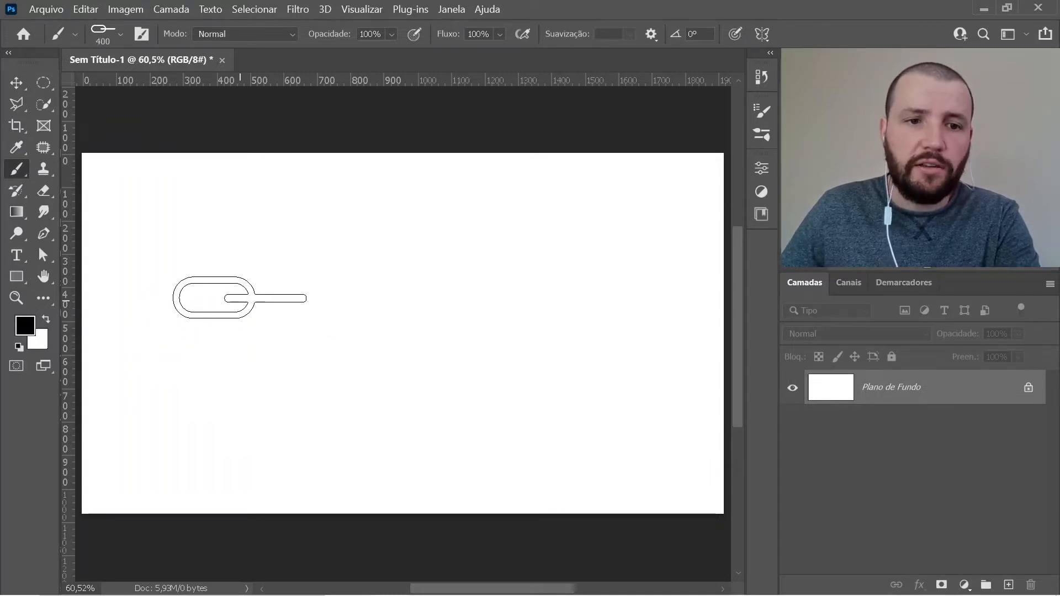
{"action": "key", "text": "bracketleft"}
{"action": "key", "text": "bracketleft"}
{"action": "key", "text": "bracketleft"}
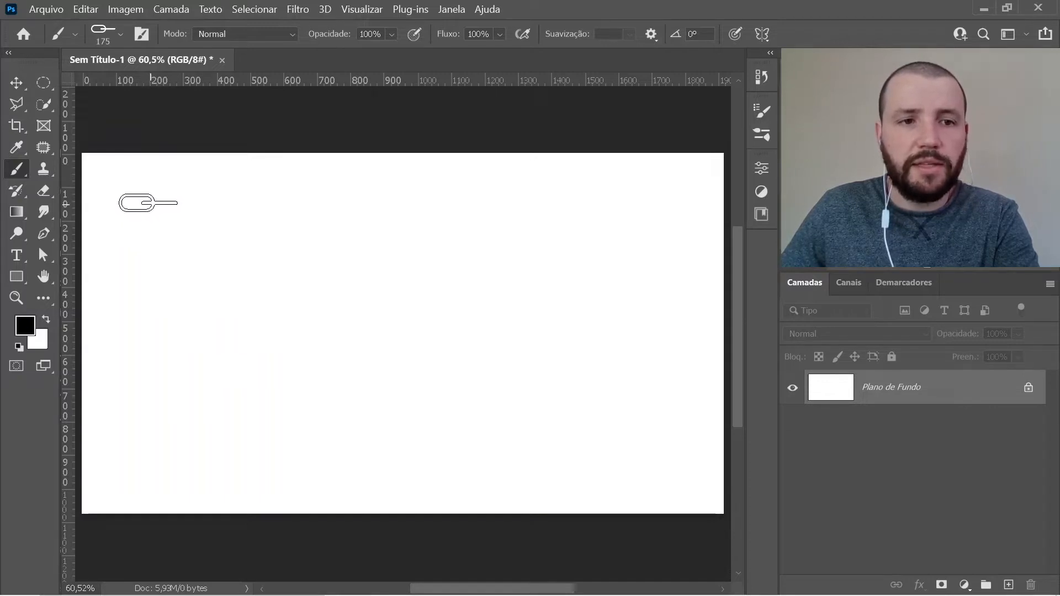
Step: Test the 175 px chain brush with three continuous strokes and a horizontal row of links, clearing the canvas after each test
{"action": "left_click_drag", "start_coordinate": [147, 194], "coordinate": [155, 307]}
{"action": "left_click_drag", "start_coordinate": [218, 196], "coordinate": [353, 187]}
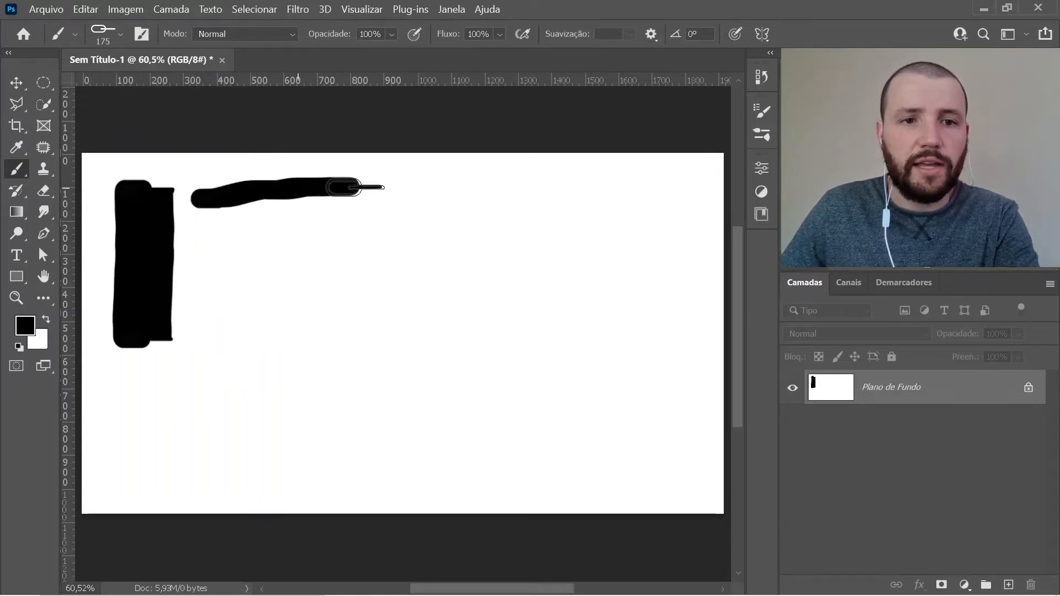
{"action": "mouse_move", "coordinate": [241, 239]}
{"action": "left_mouse_down"}
{"action": "mouse_move", "coordinate": [269, 288]}
{"action": "mouse_move", "coordinate": [350, 262]}
{"action": "left_mouse_up"}
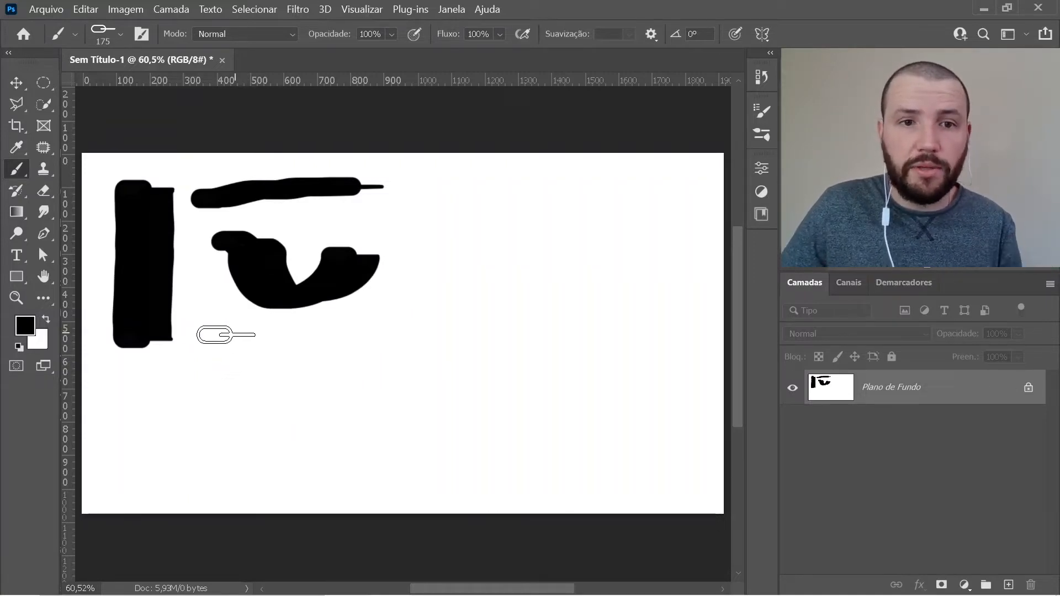
{"action": "key", "text": "ctrl+BackSpace"}
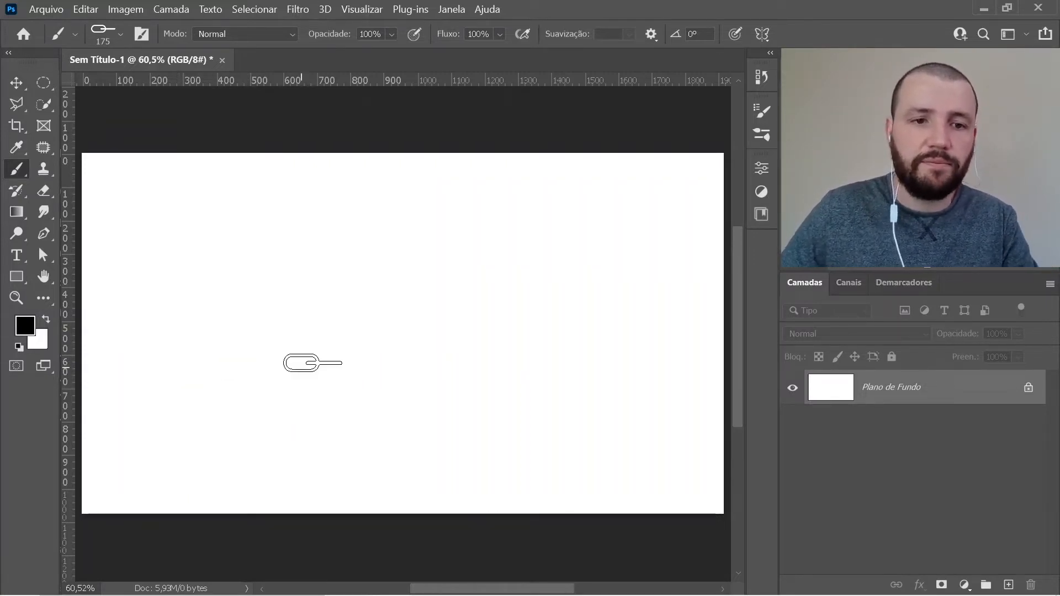
{"action": "mouse_move", "coordinate": [135, 210]}
{"action": "left_mouse_down"}
{"action": "mouse_move", "coordinate": [272, 202]}
{"action": "mouse_move", "coordinate": [316, 227]}
{"action": "mouse_move", "coordinate": [318, 203]}
{"action": "mouse_move", "coordinate": [349, 225]}
{"action": "mouse_move", "coordinate": [351, 205]}
{"action": "mouse_move", "coordinate": [461, 213]}
{"action": "left_mouse_up"}
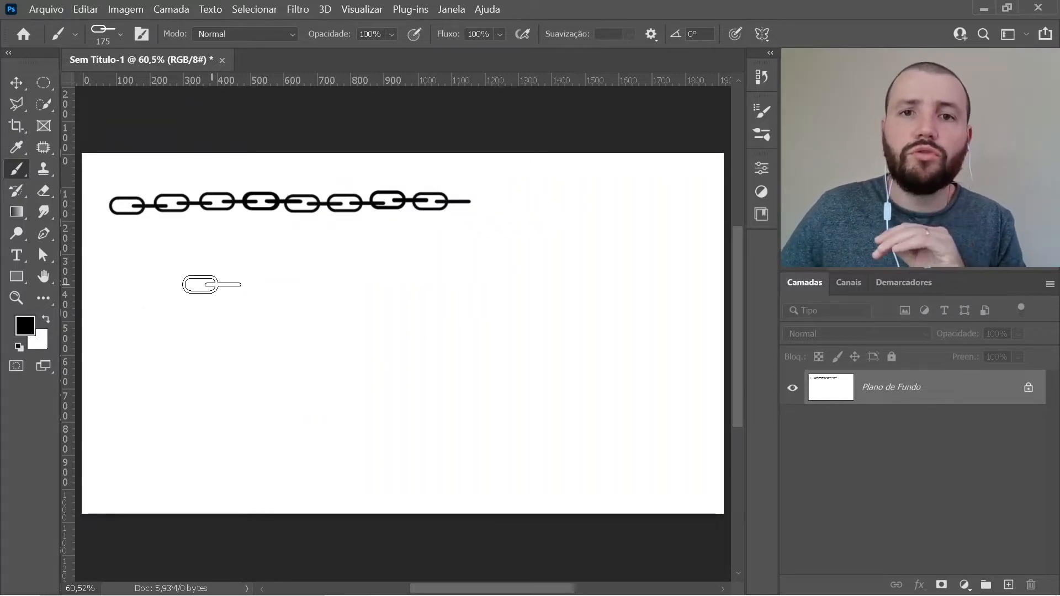
{"action": "key", "text": "ctrl+z"}
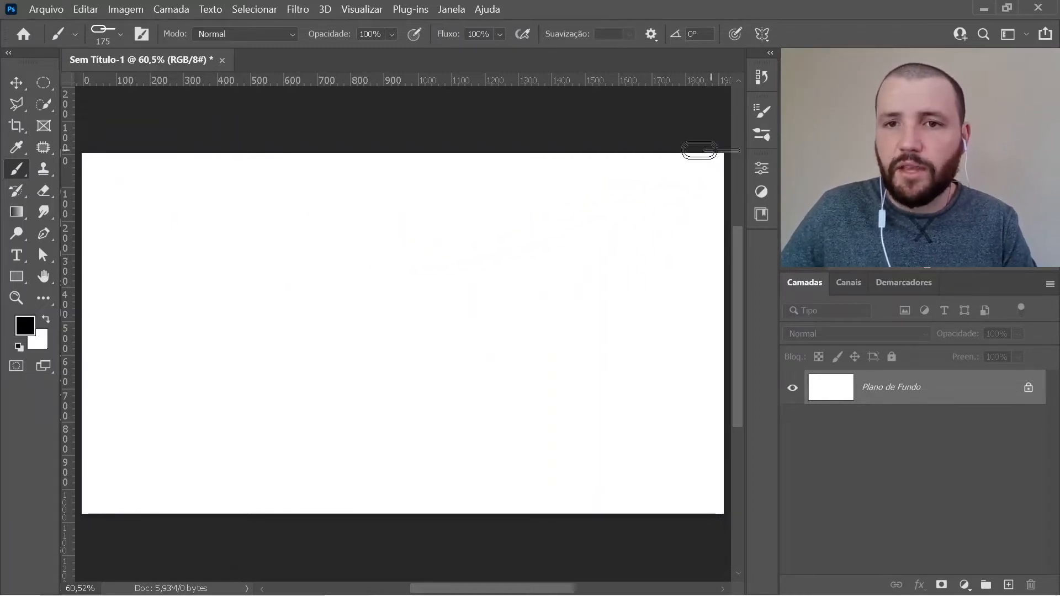
Step: Choose the par-de-elos-da-corrente preset among the saved brushes and show its brush tip shape settings
{"action": "left_click", "coordinate": [762, 113]}
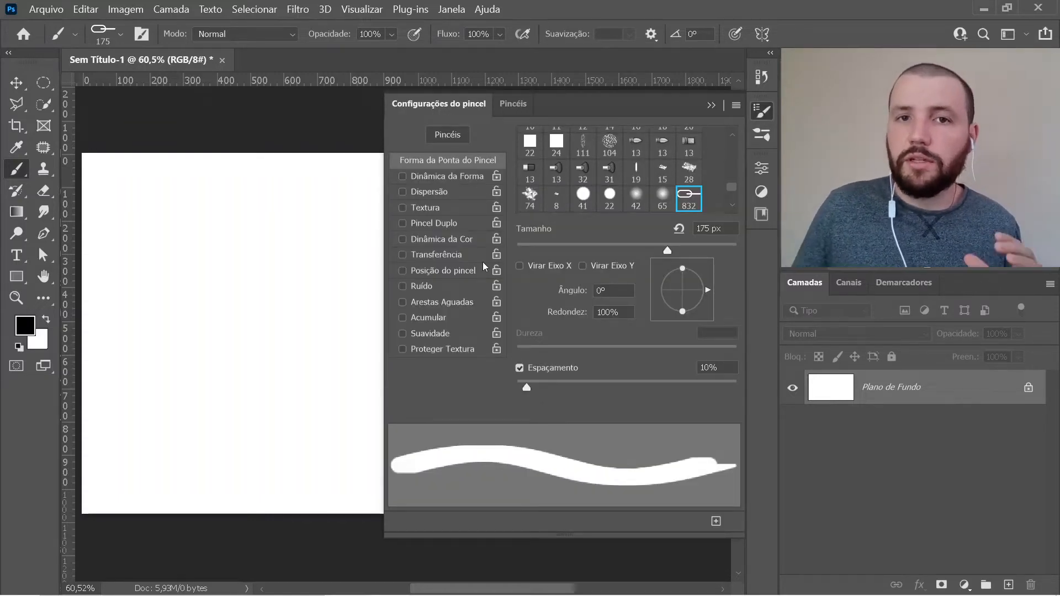
{"action": "left_click", "coordinate": [763, 135]}
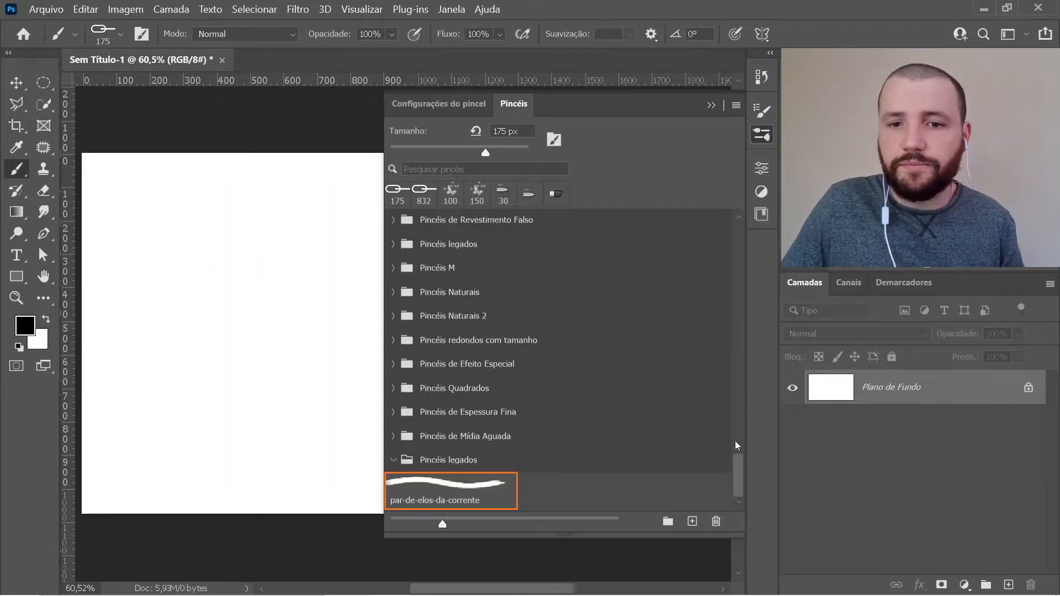
{"action": "mouse_move", "coordinate": [741, 469]}
{"action": "left_mouse_down"}
{"action": "mouse_move", "coordinate": [737, 223]}
{"action": "mouse_move", "coordinate": [733, 376]}
{"action": "left_mouse_up"}
{"action": "left_click", "coordinate": [393, 222]}
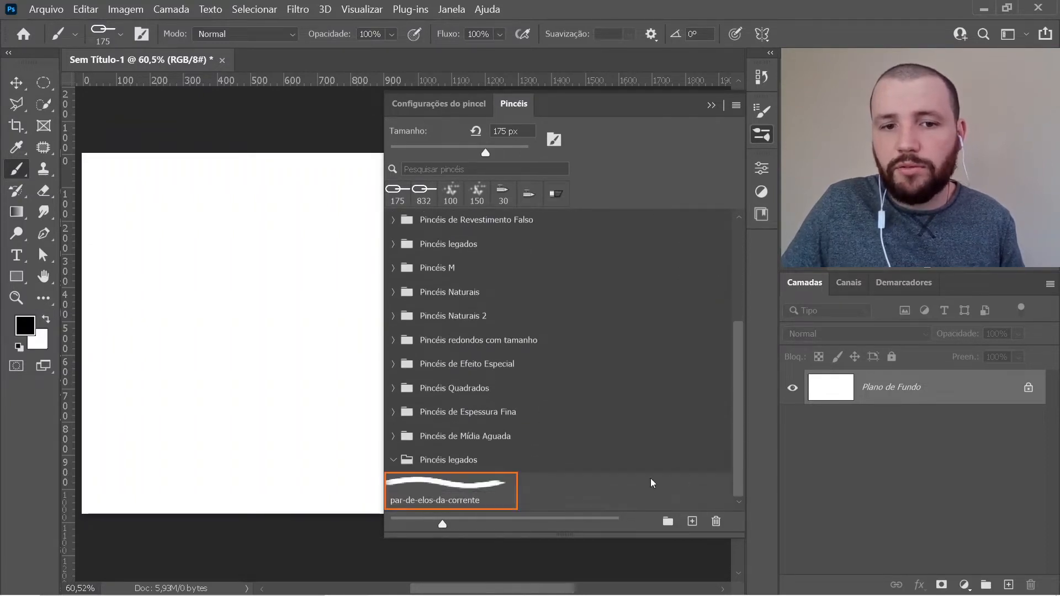
{"action": "left_click", "coordinate": [442, 499]}
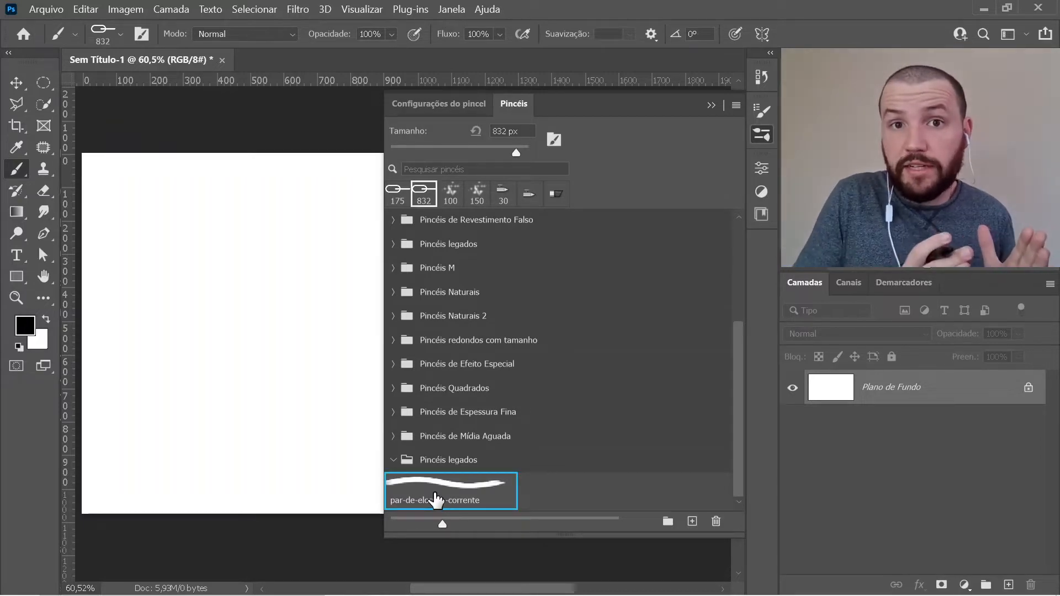
{"action": "left_click", "coordinate": [441, 106]}
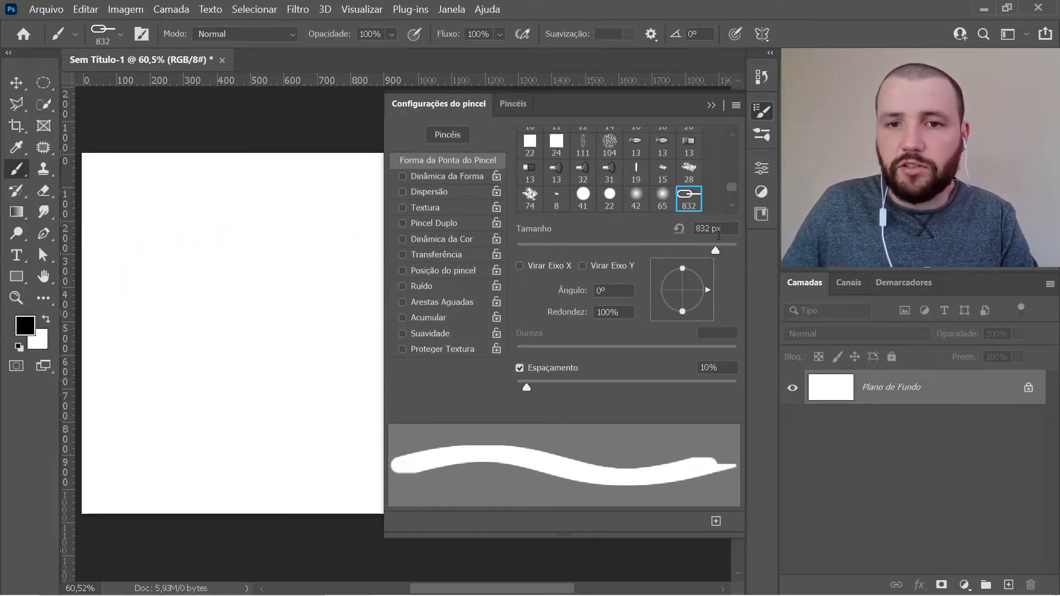
Step: Try different sizes for the chain brush tip between 120 and 400 px, ending at 175 px
{"action": "left_click_drag", "start_coordinate": [717, 249], "coordinate": [715, 247]}
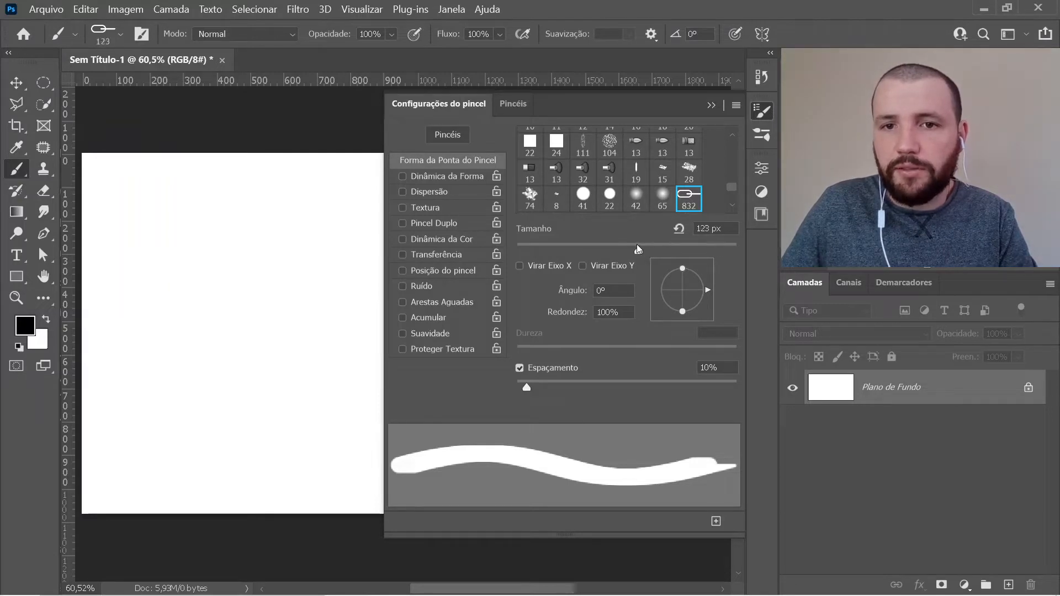
{"action": "left_click_drag", "start_coordinate": [637, 246], "coordinate": [636, 245]}
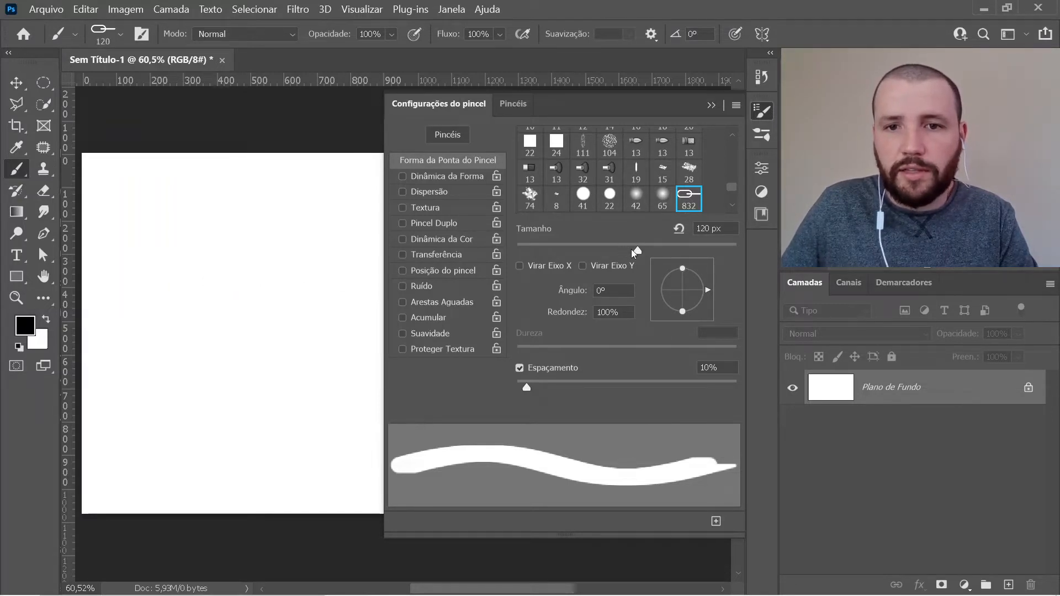
{"action": "left_click_drag", "start_coordinate": [654, 251], "coordinate": [640, 250]}
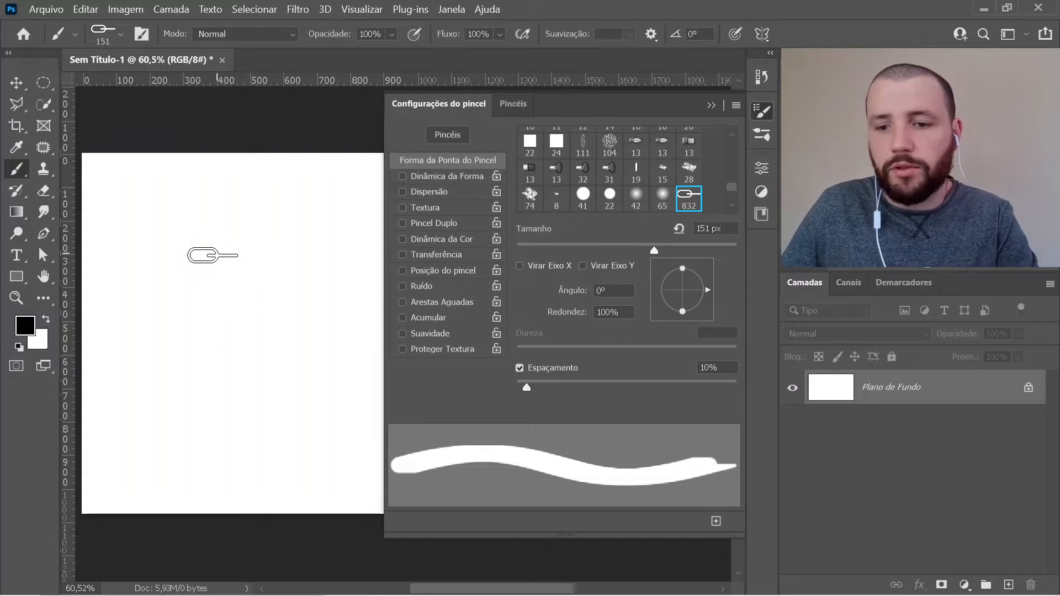
{"action": "key", "text": "bracketright"}
{"action": "key", "text": "bracketright"}
{"action": "key", "text": "bracketright"}
{"action": "key", "text": "bracketright"}
{"action": "key", "text": "bracketright"}
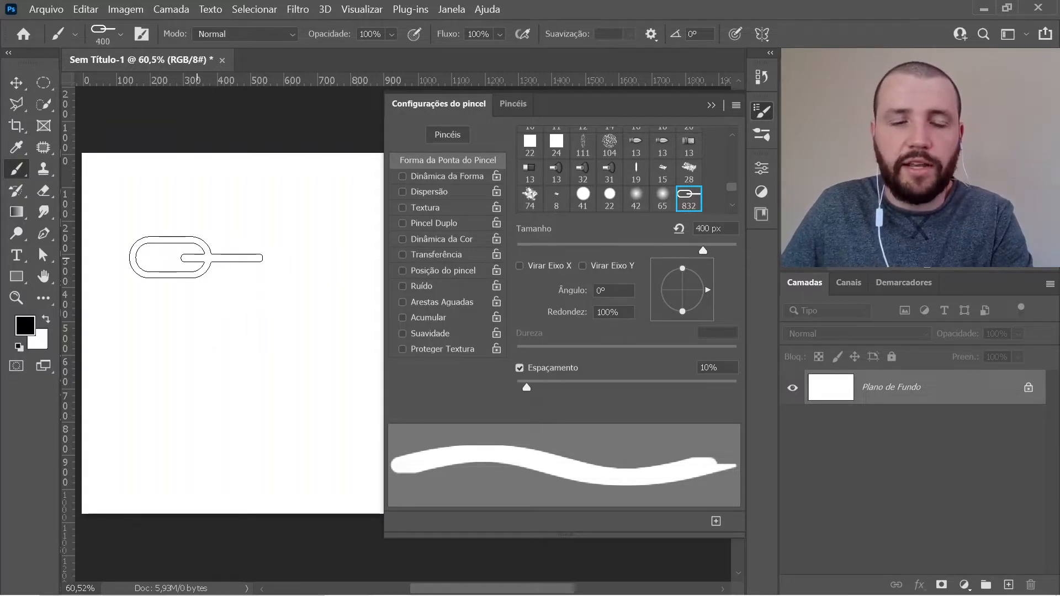
{"action": "key", "text": "bracketleft"}
{"action": "key", "text": "bracketleft"}
{"action": "key", "text": "bracketleft"}
{"action": "key", "text": "bracketleft"}
{"action": "key", "text": "bracketleft"}
{"action": "key", "text": "bracketright"}
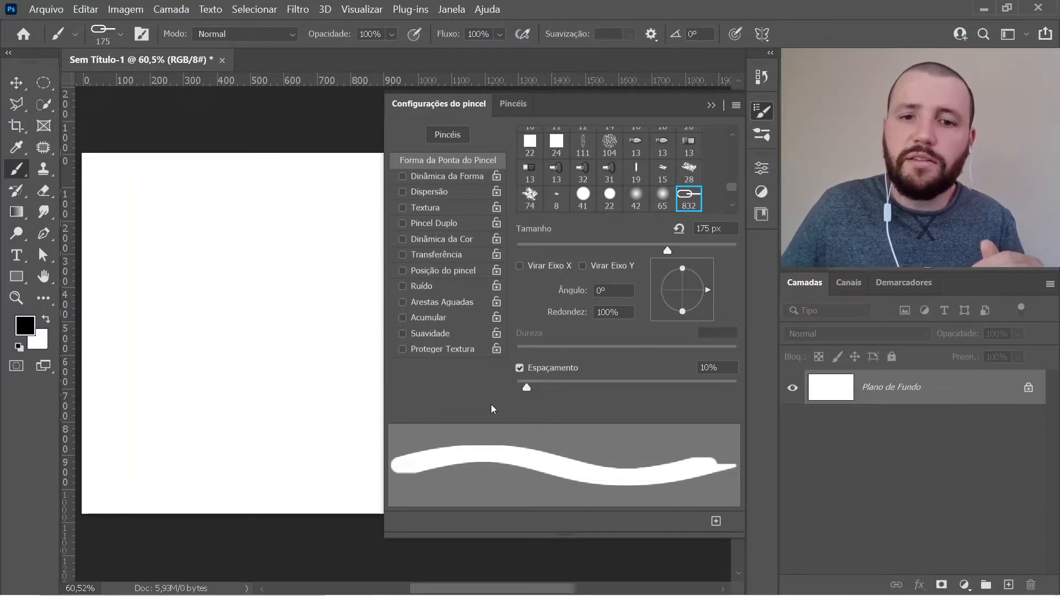
Step: Set the brush spacing to 209% and paint three horizontal test chains across the canvas
{"action": "left_click_drag", "start_coordinate": [527, 386], "coordinate": [686, 392]}
{"action": "mouse_move", "coordinate": [119, 235]}
{"action": "left_mouse_down"}
{"action": "mouse_move", "coordinate": [292, 236]}
{"action": "mouse_move", "coordinate": [341, 259]}
{"action": "left_mouse_up"}
{"action": "left_click_drag", "start_coordinate": [135, 297], "coordinate": [364, 301]}
{"action": "mouse_move", "coordinate": [132, 343]}
{"action": "left_mouse_down"}
{"action": "mouse_move", "coordinate": [337, 346]}
{"action": "mouse_move", "coordinate": [385, 368]}
{"action": "left_mouse_up"}
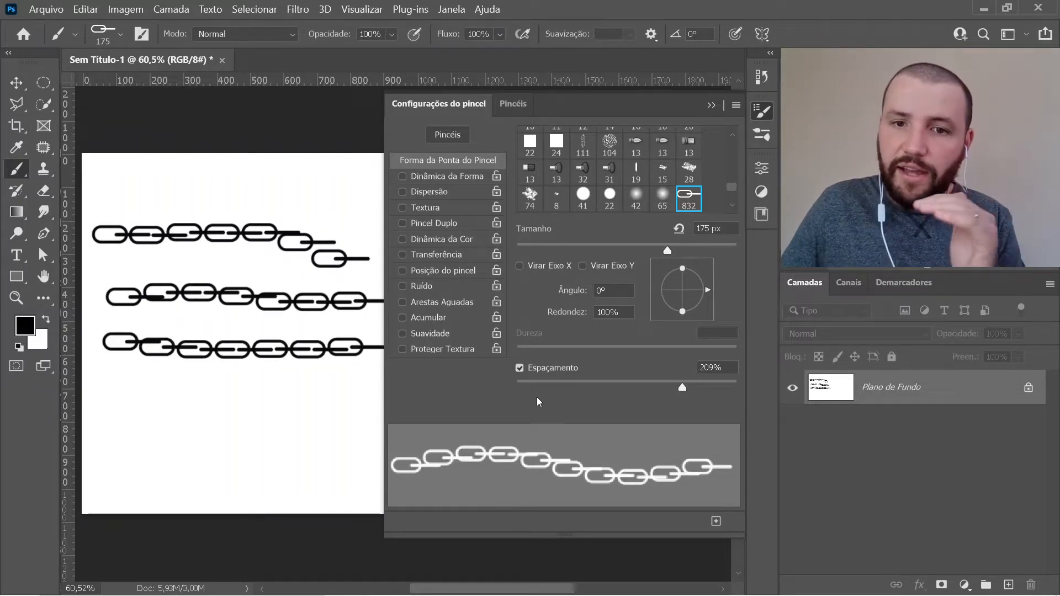
Step: Set the spacing to 277% and the brush size to 150 px, and paint two test chains below the existing ones
{"action": "left_click_drag", "start_coordinate": [683, 385], "coordinate": [690, 386]}
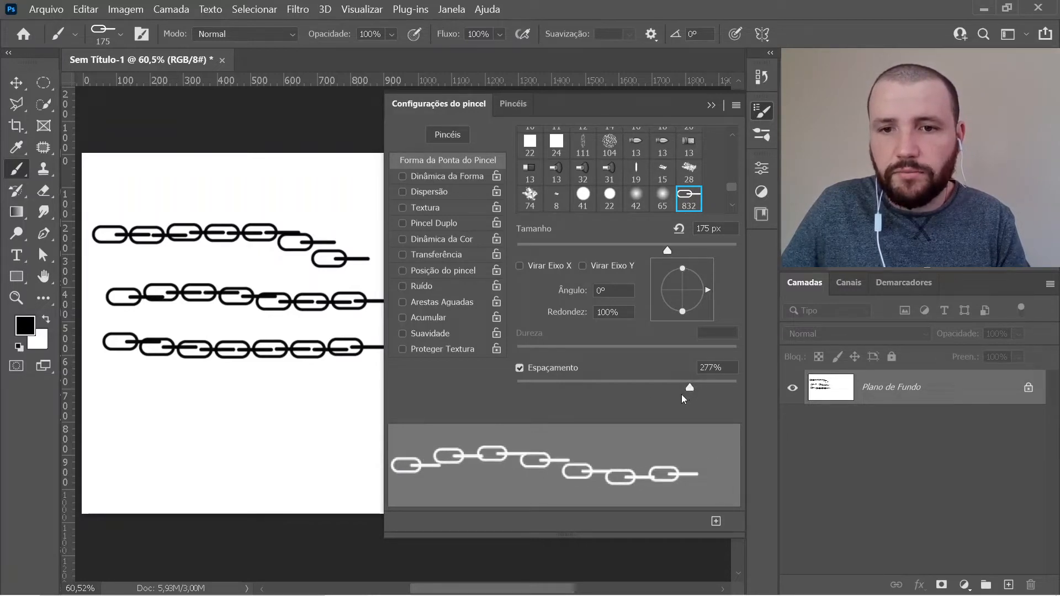
{"action": "key", "text": "bracketleft"}
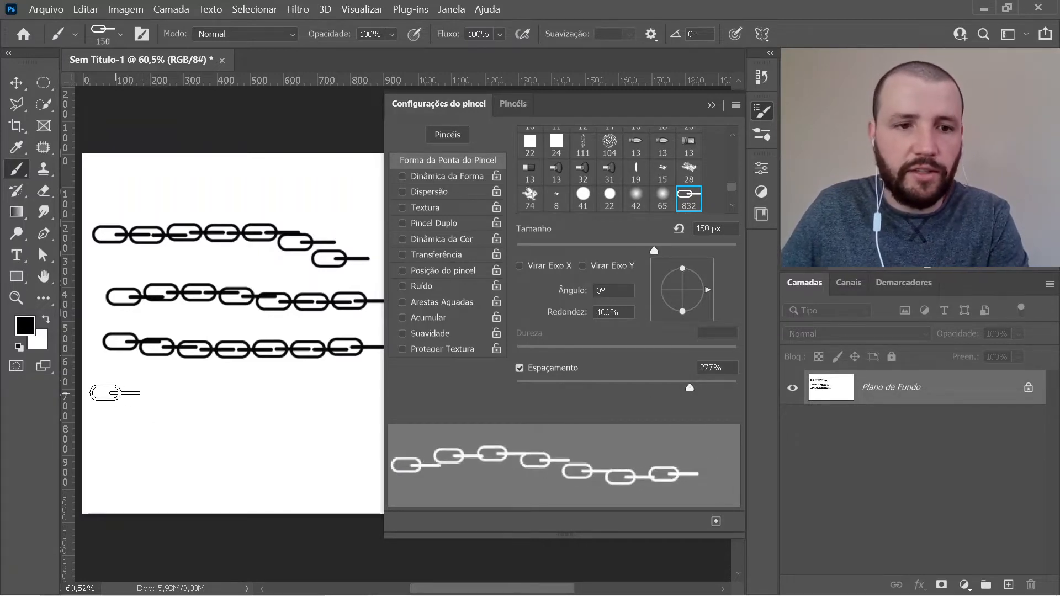
{"action": "left_click_drag", "start_coordinate": [114, 391], "coordinate": [329, 400]}
{"action": "left_click_drag", "start_coordinate": [117, 445], "coordinate": [338, 449]}
Step: Fine-tune the brush spacing to 260%
{"action": "left_click", "coordinate": [711, 368]}
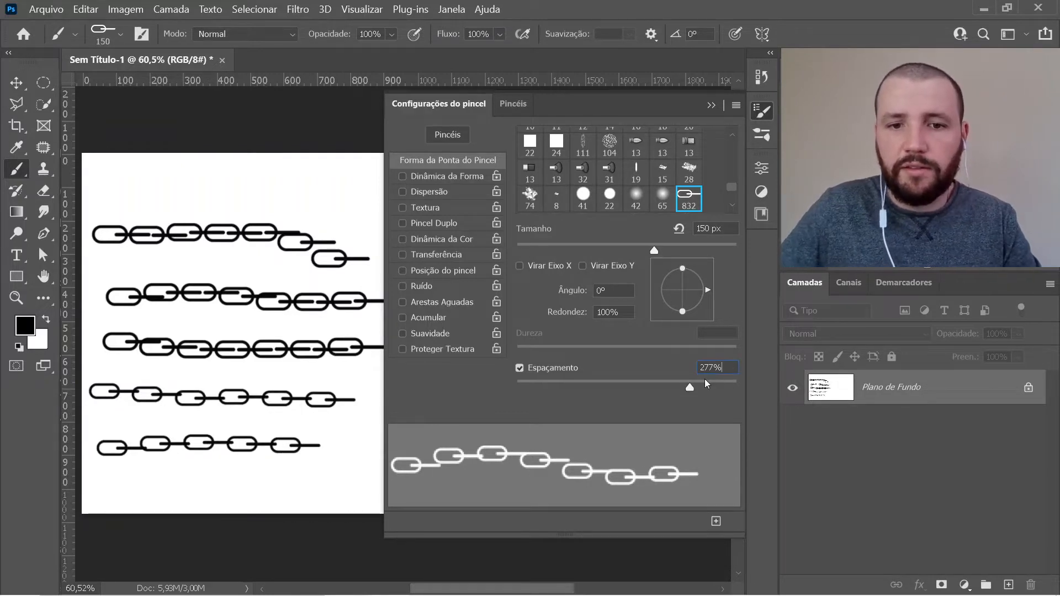
{"action": "key", "text": "Down"}
{"action": "key", "text": "Down"}
{"action": "key", "text": "Down"}
{"action": "key", "text": "Down"}
{"action": "key", "text": "Down"}
{"action": "key", "text": "Down"}
{"action": "key", "text": "Down"}
{"action": "key", "text": "Down"}
{"action": "key", "text": "Down"}
{"action": "key", "text": "Down"}
{"action": "key", "text": "Down"}
{"action": "key", "text": "Down"}
{"action": "key", "text": "Down"}
{"action": "key", "text": "Down"}
{"action": "key", "text": "Down"}
{"action": "key", "text": "Down"}
{"action": "key", "text": "Down"}
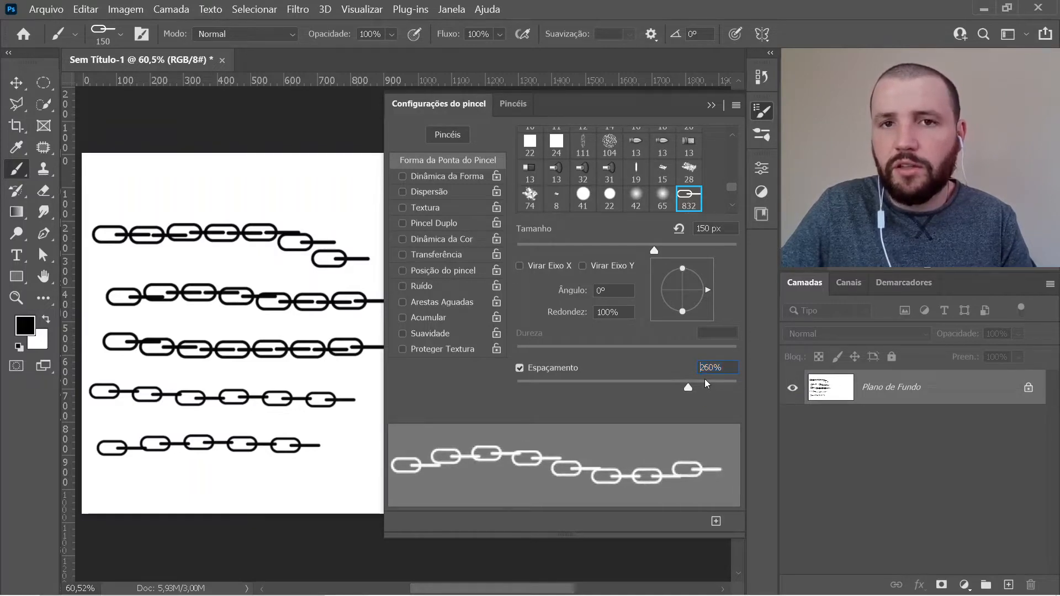
Step: Paint test chains over the existing rows and clear the canvas by filling it with the white background colour
{"action": "mouse_move", "coordinate": [86, 185]}
{"action": "left_mouse_down"}
{"action": "mouse_move", "coordinate": [307, 180]}
{"action": "mouse_move", "coordinate": [420, 198]}
{"action": "left_mouse_up"}
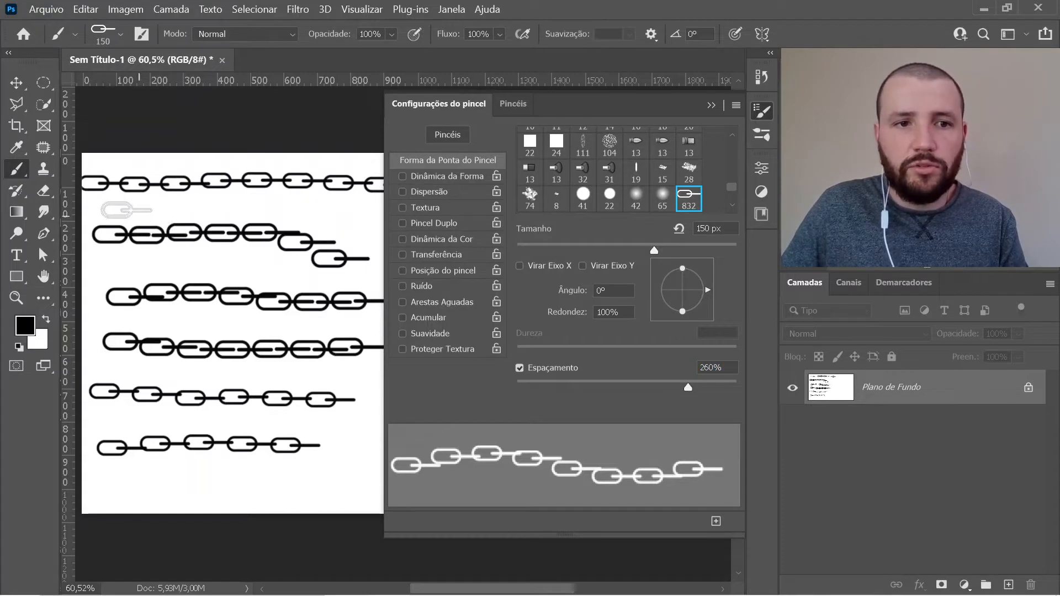
{"action": "left_click_drag", "start_coordinate": [119, 210], "coordinate": [386, 211]}
{"action": "left_click_drag", "start_coordinate": [119, 271], "coordinate": [389, 270]}
{"action": "key", "text": "ctrl+BackSpace"}
Step: Paint three roughly horizontal chains across the upper part of the blank canvas
{"action": "left_click_drag", "start_coordinate": [95, 186], "coordinate": [354, 199]}
{"action": "left_click_drag", "start_coordinate": [106, 258], "coordinate": [381, 238]}
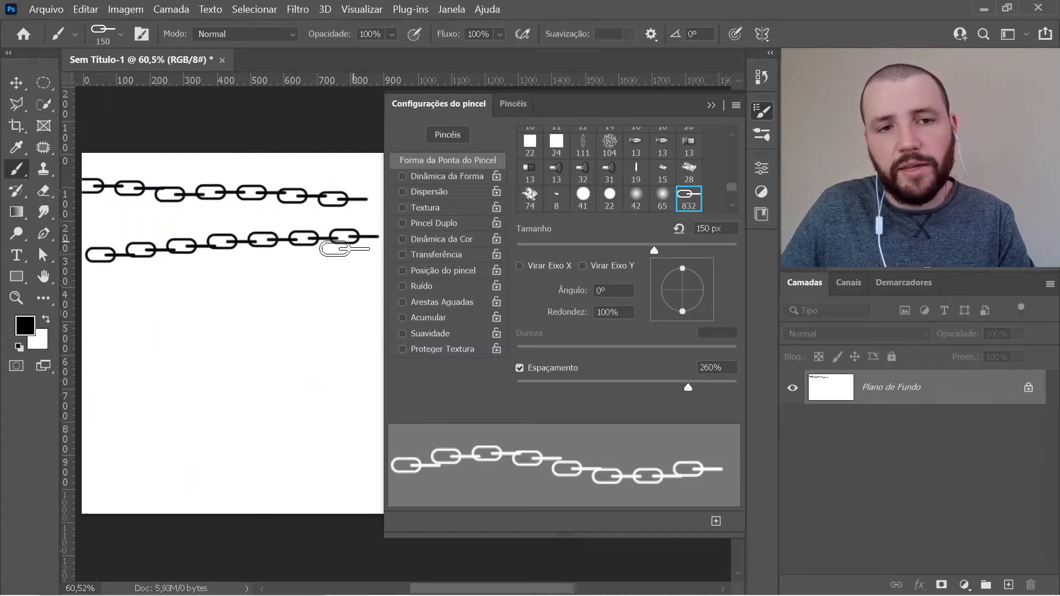
{"action": "left_click_drag", "start_coordinate": [117, 287], "coordinate": [345, 272]}
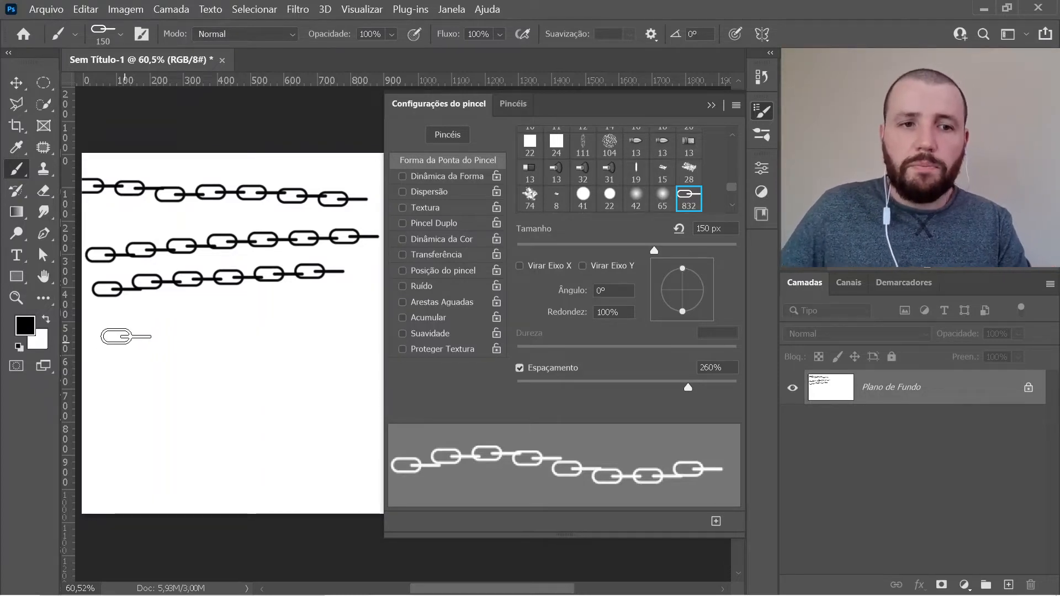
Step: Paint three vertical columns of separate, horizontally oriented links below the chains: two with five links and one with four
{"action": "left_click", "coordinate": [136, 319]}
{"action": "left_click", "coordinate": [140, 358]}
{"action": "left_click", "coordinate": [142, 399]}
{"action": "left_click", "coordinate": [143, 440]}
{"action": "left_click", "coordinate": [142, 481]}
{"action": "left_click", "coordinate": [196, 302]}
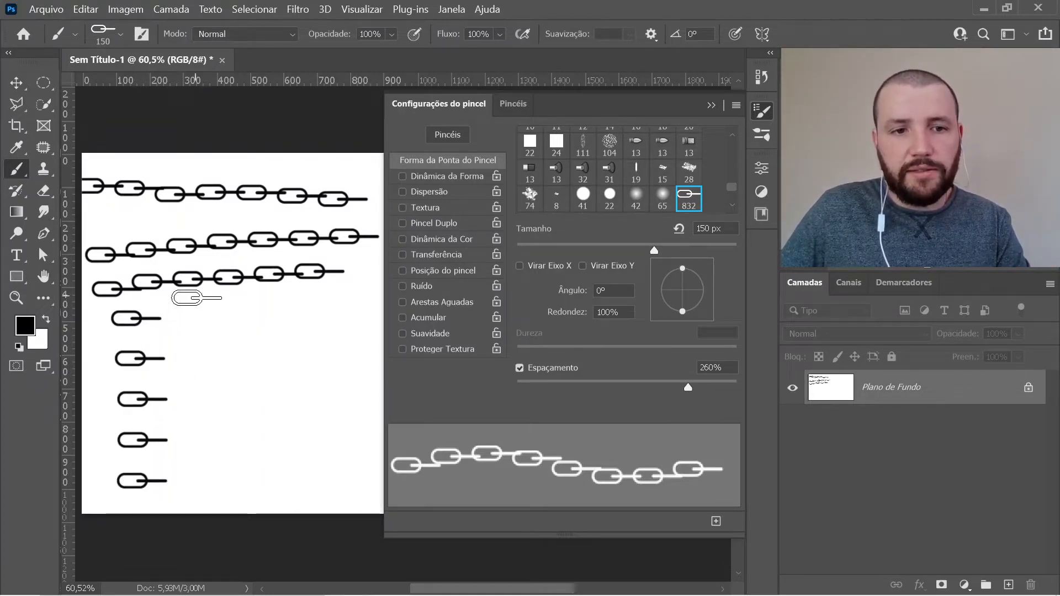
{"action": "left_click", "coordinate": [199, 342]}
{"action": "left_click", "coordinate": [202, 382]}
{"action": "left_click", "coordinate": [204, 423]}
{"action": "left_click", "coordinate": [205, 464]}
{"action": "left_click", "coordinate": [254, 305]}
{"action": "left_click", "coordinate": [252, 345]}
{"action": "left_click", "coordinate": [254, 386]}
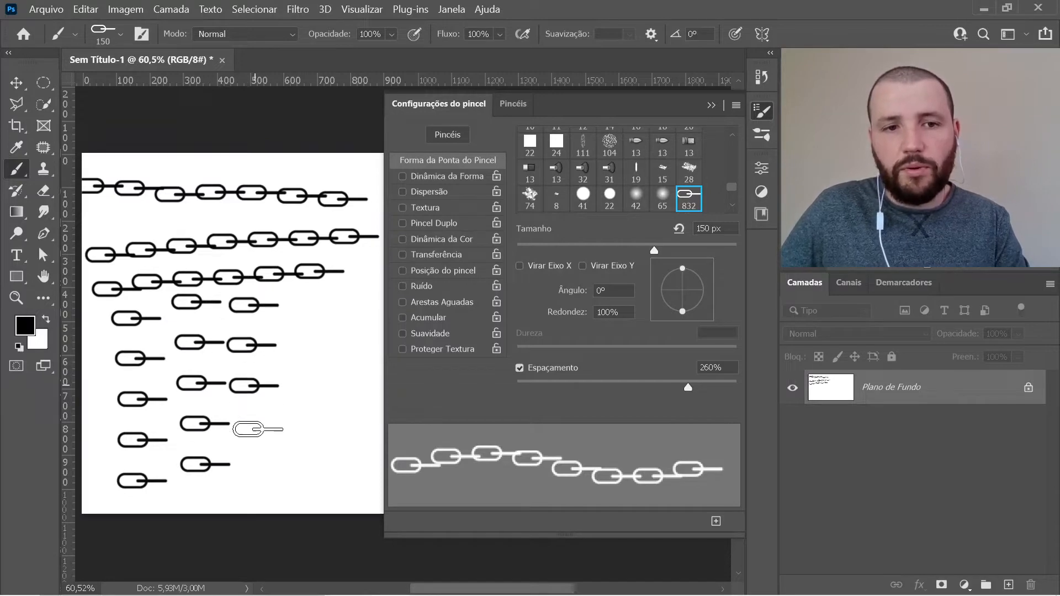
{"action": "left_click", "coordinate": [258, 426]}
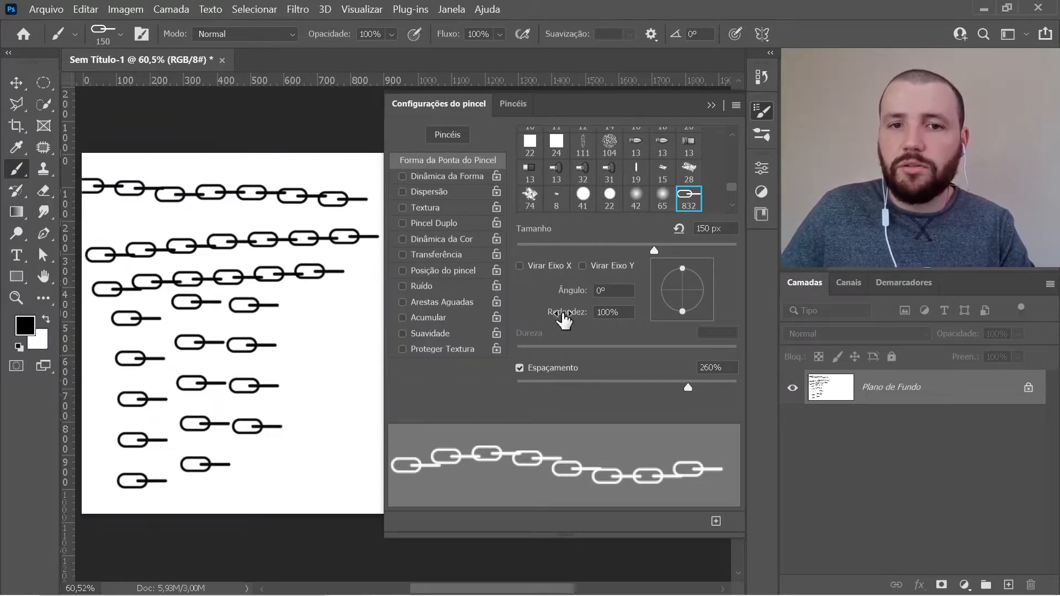
Step: Rotate the brush tip to -52° and paint three diagonal chains beside the link columns
{"action": "mouse_move", "coordinate": [574, 292]}
{"action": "left_mouse_down"}
{"action": "mouse_move", "coordinate": [584, 253]}
{"action": "mouse_move", "coordinate": [574, 297]}
{"action": "mouse_move", "coordinate": [551, 297]}
{"action": "left_mouse_up"}
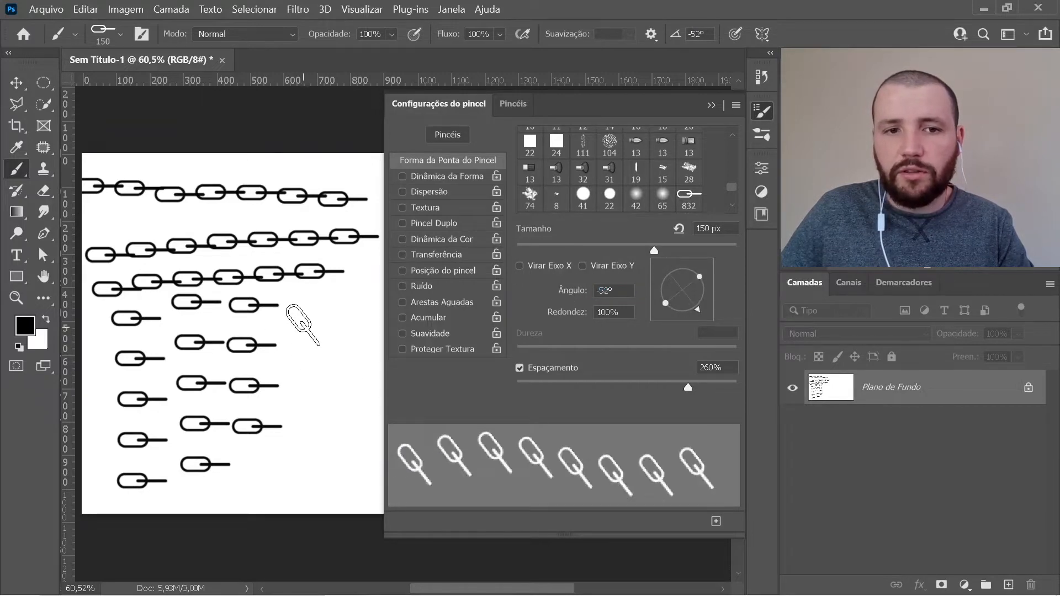
{"action": "left_click_drag", "start_coordinate": [298, 318], "coordinate": [373, 428]}
{"action": "left_click_drag", "start_coordinate": [298, 395], "coordinate": [381, 508]}
{"action": "mouse_move", "coordinate": [362, 340]}
{"action": "left_mouse_down"}
{"action": "mouse_move", "coordinate": [353, 332]}
{"action": "mouse_move", "coordinate": [373, 356]}
{"action": "left_mouse_up"}
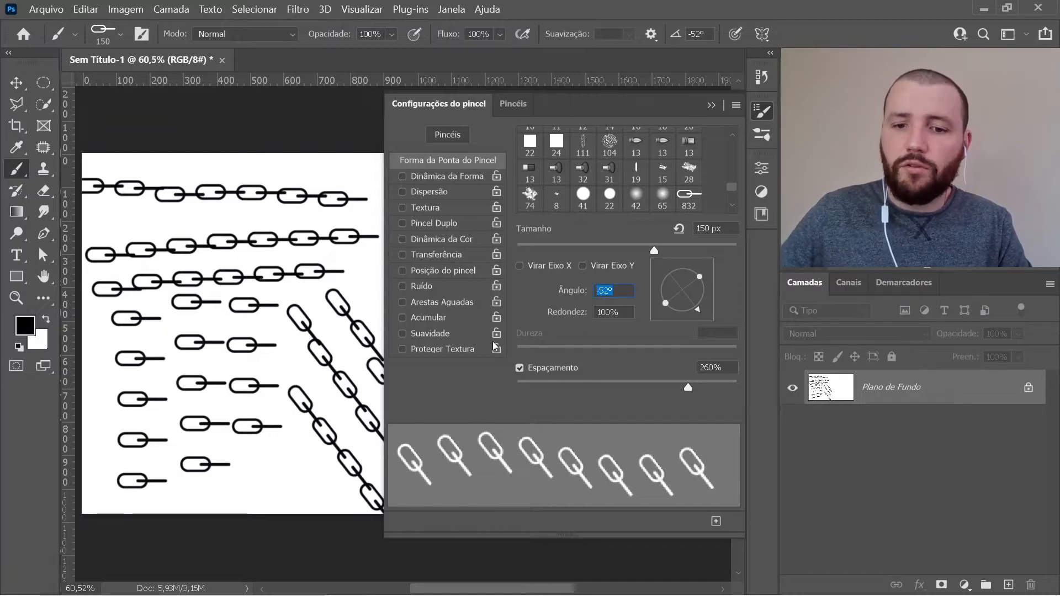
Step: Reset the brush tip angle to 0° and enable Shape Dynamics (Dinâmica da Forma) for the brush
{"action": "type", "text": "0"}
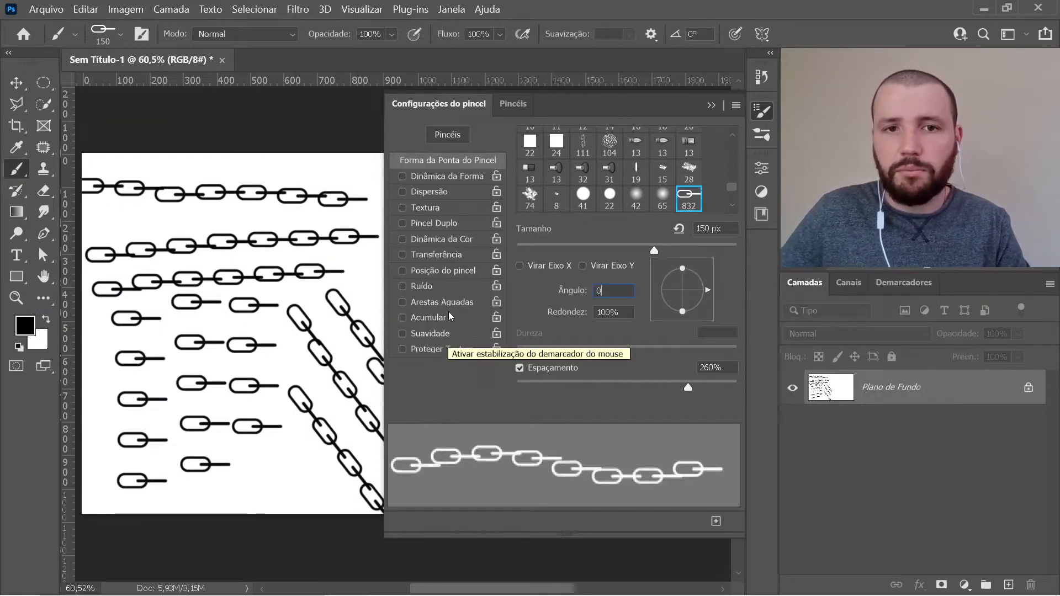
{"action": "key", "text": "Return"}
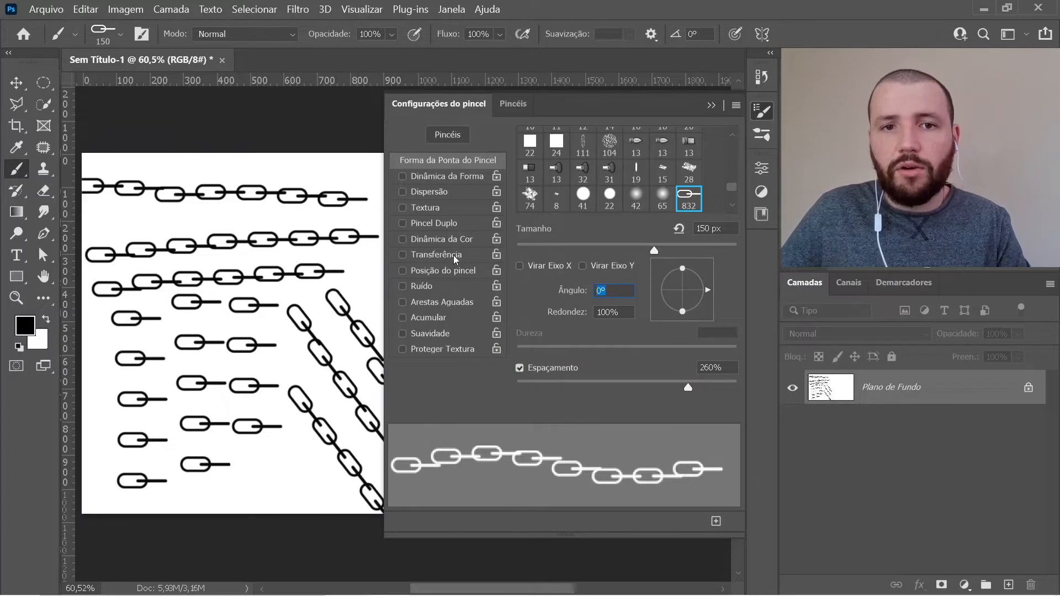
{"action": "left_click", "coordinate": [453, 177]}
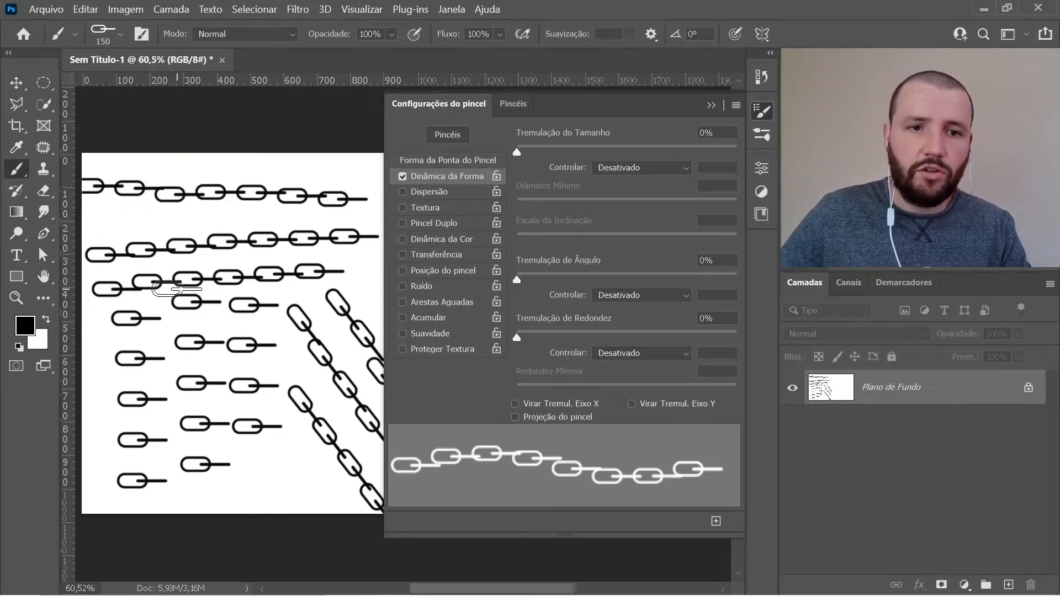
Step: Clear the canvas to white and try a winding freehand stroke with the angle jitter (Tremulação de Ângulo) set to 22%
{"action": "key", "text": "ctrl+BackSpace"}
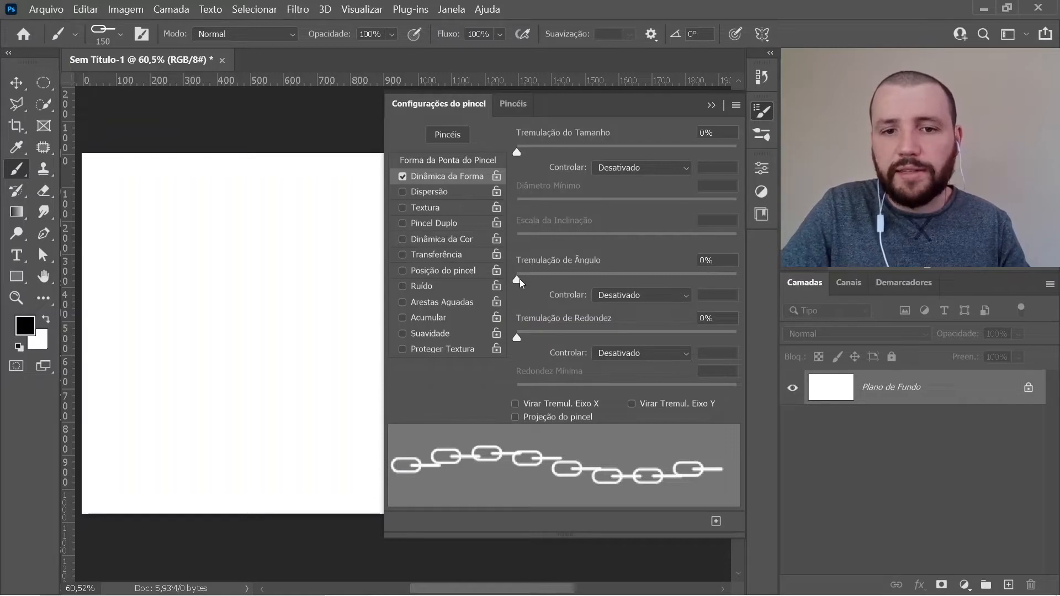
{"action": "mouse_move", "coordinate": [519, 279]}
{"action": "left_mouse_down"}
{"action": "mouse_move", "coordinate": [556, 285]}
{"action": "mouse_move", "coordinate": [546, 285]}
{"action": "left_mouse_up"}
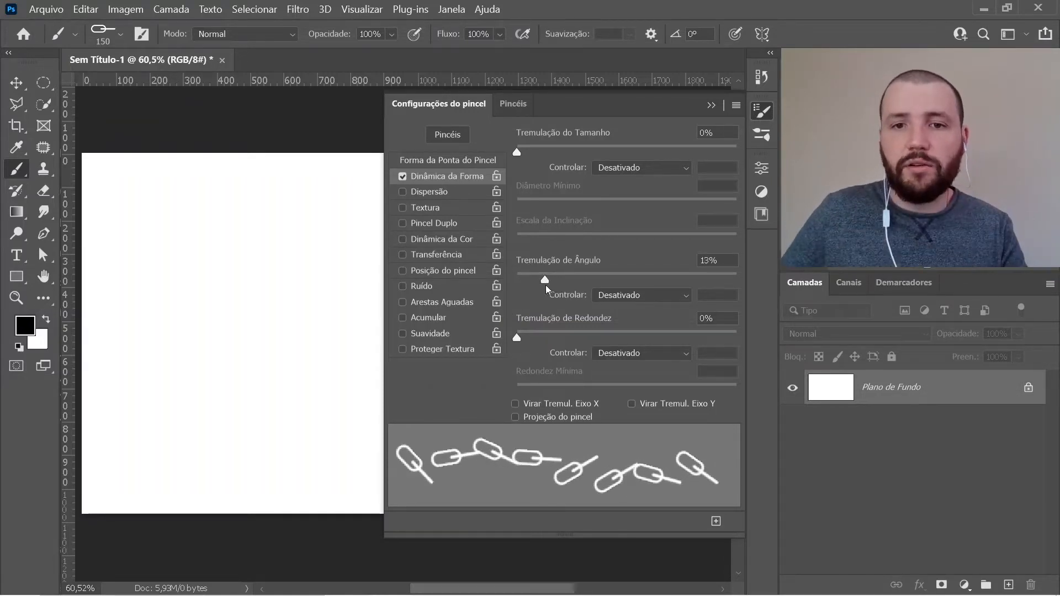
{"action": "left_click_drag", "start_coordinate": [545, 279], "coordinate": [565, 278]}
{"action": "mouse_move", "coordinate": [125, 256]}
{"action": "left_mouse_down"}
{"action": "mouse_move", "coordinate": [344, 240]}
{"action": "mouse_move", "coordinate": [370, 267]}
{"action": "mouse_move", "coordinate": [294, 308]}
{"action": "mouse_move", "coordinate": [186, 318]}
{"action": "mouse_move", "coordinate": [187, 356]}
{"action": "mouse_move", "coordinate": [281, 367]}
{"action": "mouse_move", "coordinate": [299, 454]}
{"action": "mouse_move", "coordinate": [234, 457]}
{"action": "mouse_move", "coordinate": [272, 473]}
{"action": "left_mouse_up"}
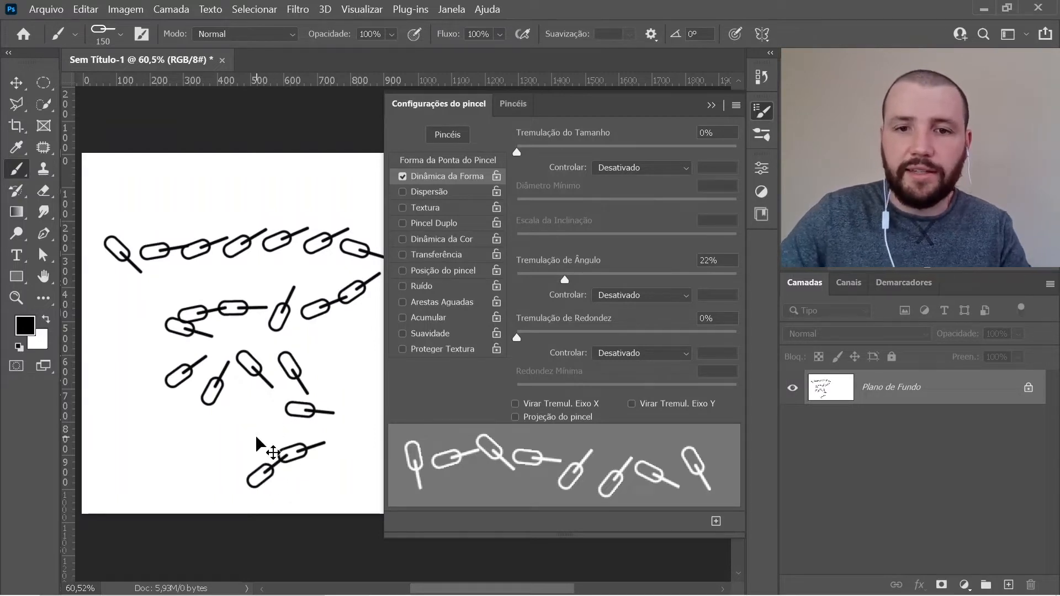
{"action": "key", "text": "ctrl+z"}
Step: Reset the angle jitter to 0%, set its control (Controlar) to Direção and close the brush settings
{"action": "left_click_drag", "start_coordinate": [564, 279], "coordinate": [522, 274]}
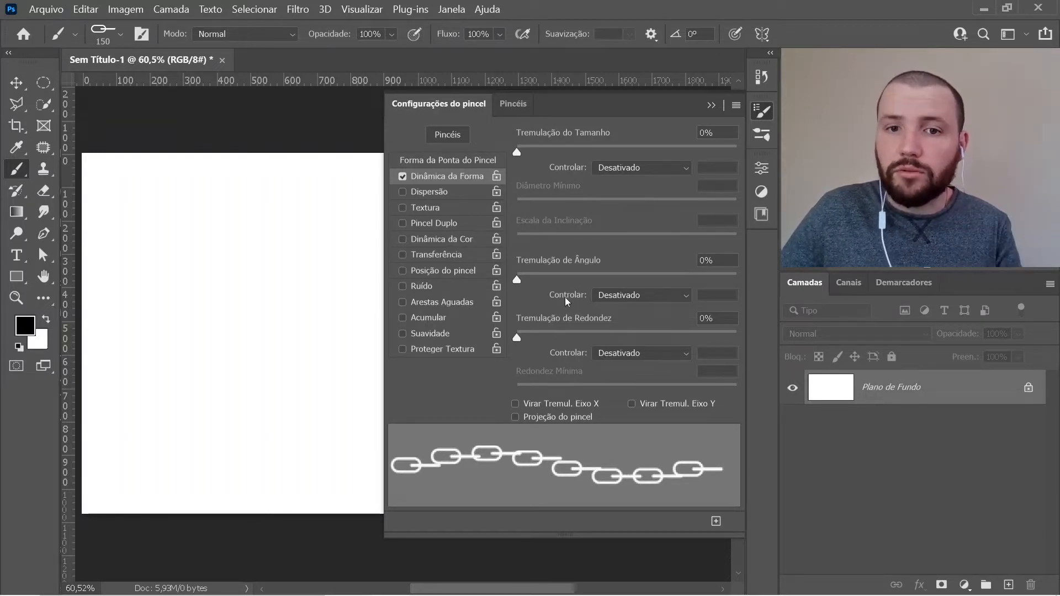
{"action": "left_click", "coordinate": [607, 294]}
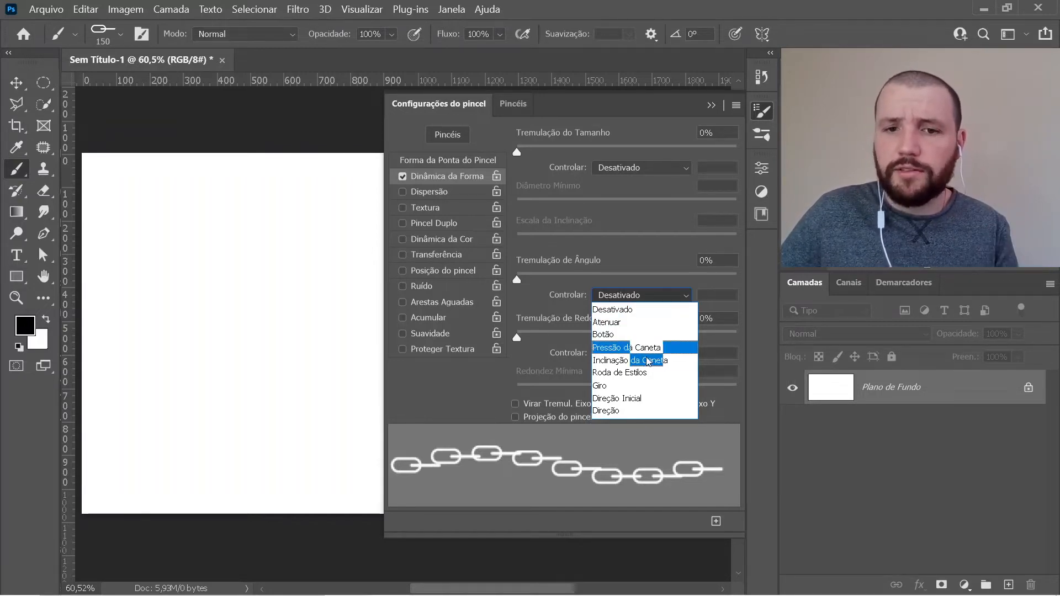
{"action": "left_click", "coordinate": [630, 411]}
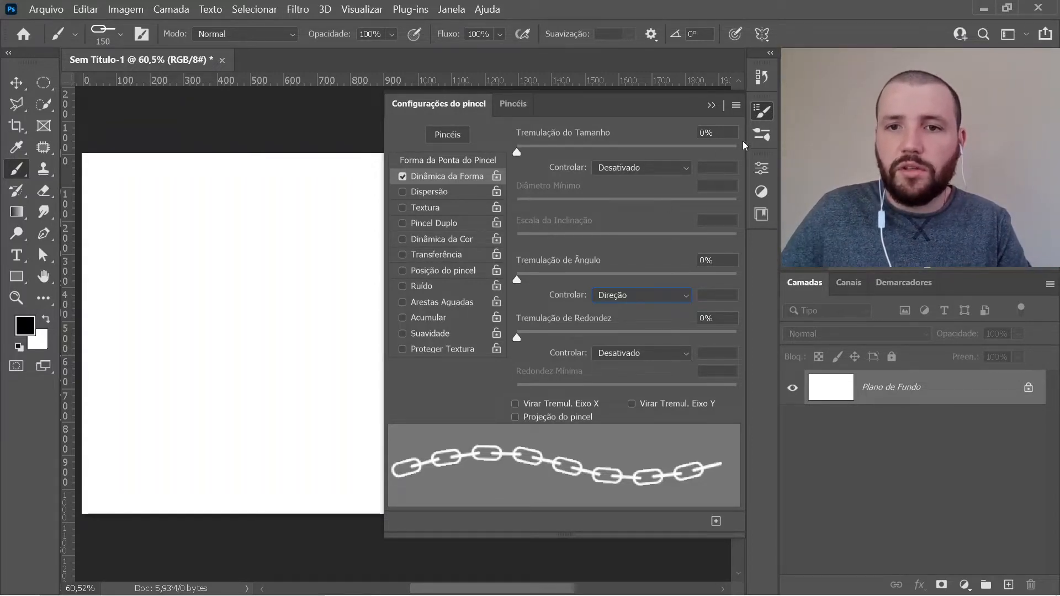
{"action": "left_click", "coordinate": [762, 112]}
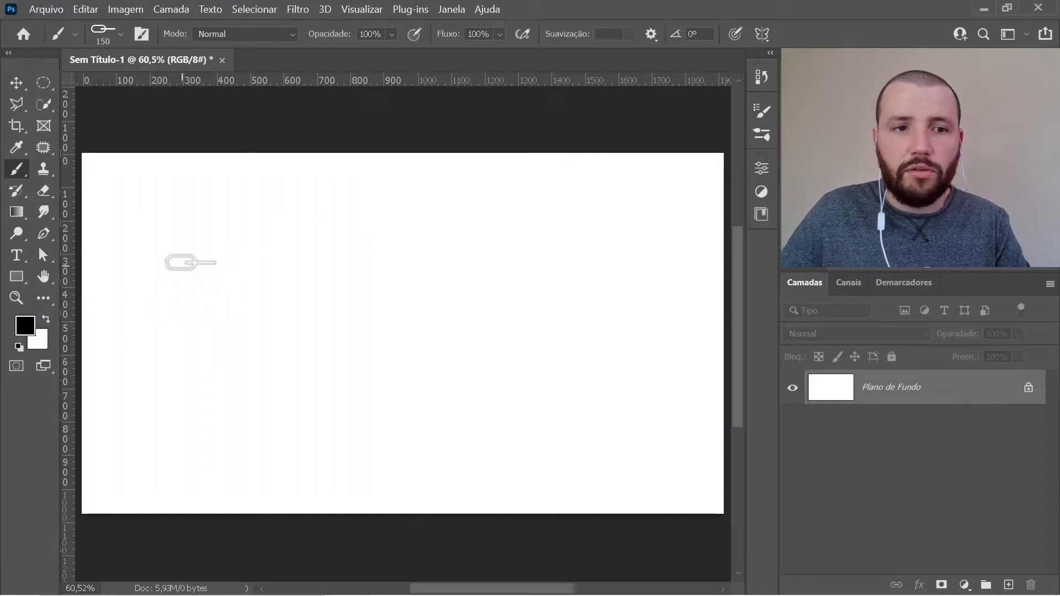
Step: Paint one long looping chain across the canvas as a test and remove it
{"action": "mouse_move", "coordinate": [99, 414]}
{"action": "left_mouse_down"}
{"action": "mouse_move", "coordinate": [203, 250]}
{"action": "mouse_move", "coordinate": [235, 225]}
{"action": "mouse_move", "coordinate": [324, 204]}
{"action": "mouse_move", "coordinate": [446, 243]}
{"action": "mouse_move", "coordinate": [559, 343]}
{"action": "mouse_move", "coordinate": [584, 375]}
{"action": "mouse_move", "coordinate": [586, 420]}
{"action": "mouse_move", "coordinate": [565, 461]}
{"action": "mouse_move", "coordinate": [499, 487]}
{"action": "mouse_move", "coordinate": [412, 498]}
{"action": "mouse_move", "coordinate": [325, 482]}
{"action": "mouse_move", "coordinate": [289, 440]}
{"action": "mouse_move", "coordinate": [290, 384]}
{"action": "mouse_move", "coordinate": [313, 349]}
{"action": "mouse_move", "coordinate": [357, 318]}
{"action": "mouse_move", "coordinate": [528, 253]}
{"action": "mouse_move", "coordinate": [578, 219]}
{"action": "mouse_move", "coordinate": [616, 172]}
{"action": "mouse_move", "coordinate": [615, 128]}
{"action": "left_mouse_up"}
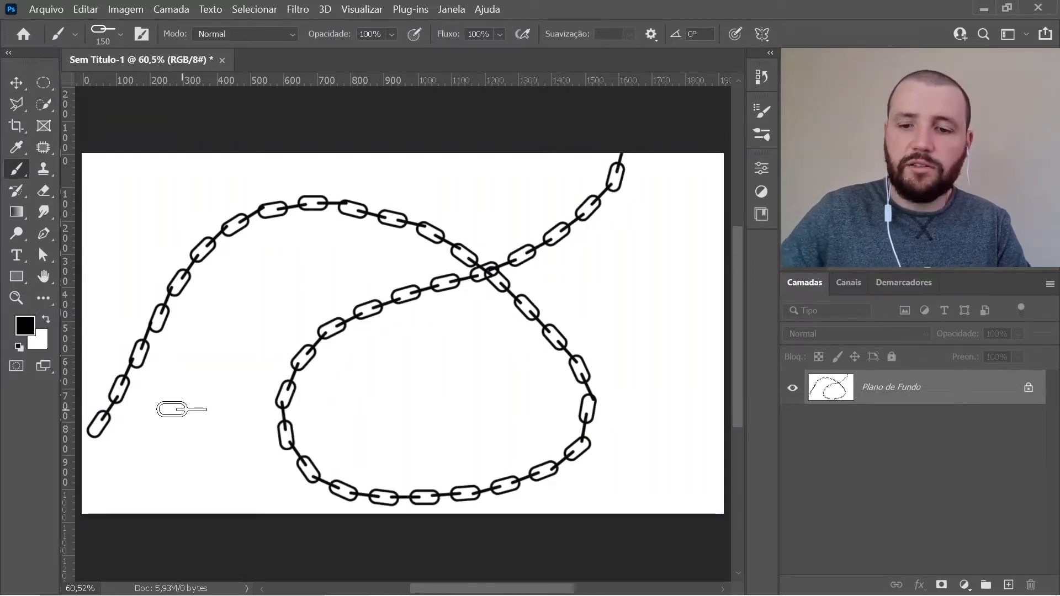
{"action": "key", "text": "ctrl+minus"}
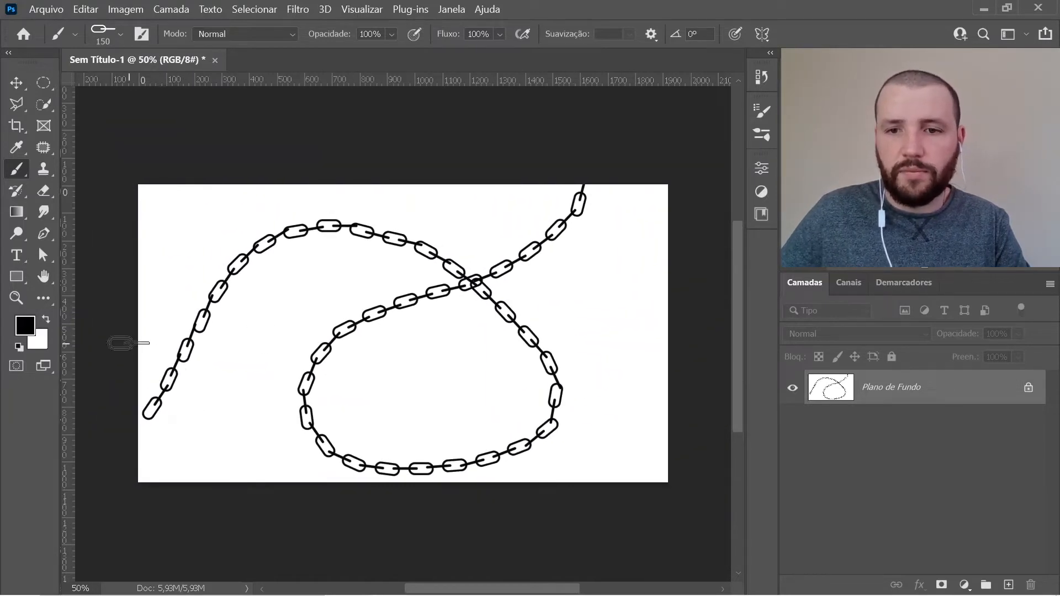
{"action": "key", "text": "ctrl+z"}
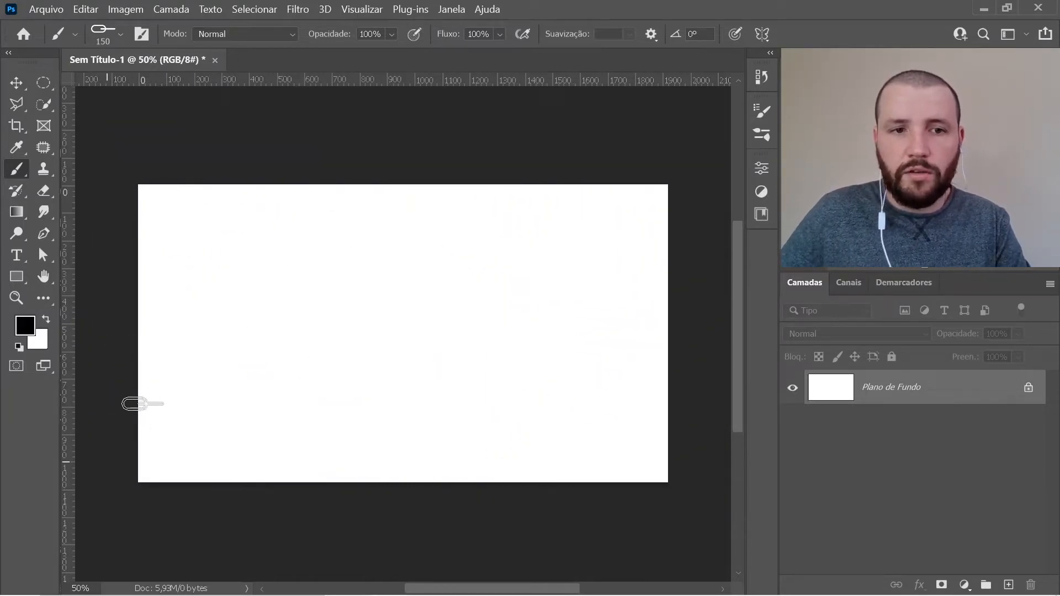
Step: Paint six wavy, roughly horizontal chains across the canvas, one above the other
{"action": "mouse_move", "coordinate": [134, 403]}
{"action": "left_mouse_down"}
{"action": "mouse_move", "coordinate": [190, 349]}
{"action": "mouse_move", "coordinate": [285, 301]}
{"action": "mouse_move", "coordinate": [621, 260]}
{"action": "mouse_move", "coordinate": [713, 216]}
{"action": "left_mouse_up"}
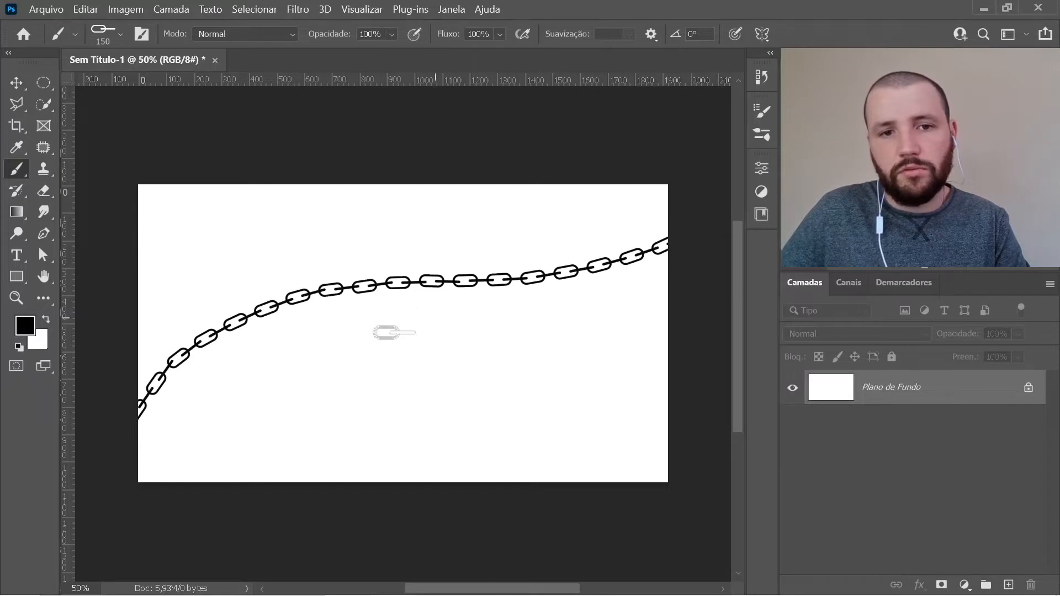
{"action": "mouse_move", "coordinate": [109, 355]}
{"action": "left_mouse_down"}
{"action": "mouse_move", "coordinate": [190, 302]}
{"action": "mouse_move", "coordinate": [285, 264]}
{"action": "mouse_move", "coordinate": [499, 240]}
{"action": "mouse_move", "coordinate": [621, 211]}
{"action": "mouse_move", "coordinate": [689, 160]}
{"action": "left_mouse_up"}
{"action": "mouse_move", "coordinate": [213, 429]}
{"action": "left_mouse_down"}
{"action": "mouse_move", "coordinate": [245, 391]}
{"action": "mouse_move", "coordinate": [391, 351]}
{"action": "mouse_move", "coordinate": [531, 341]}
{"action": "mouse_move", "coordinate": [671, 311]}
{"action": "left_mouse_up"}
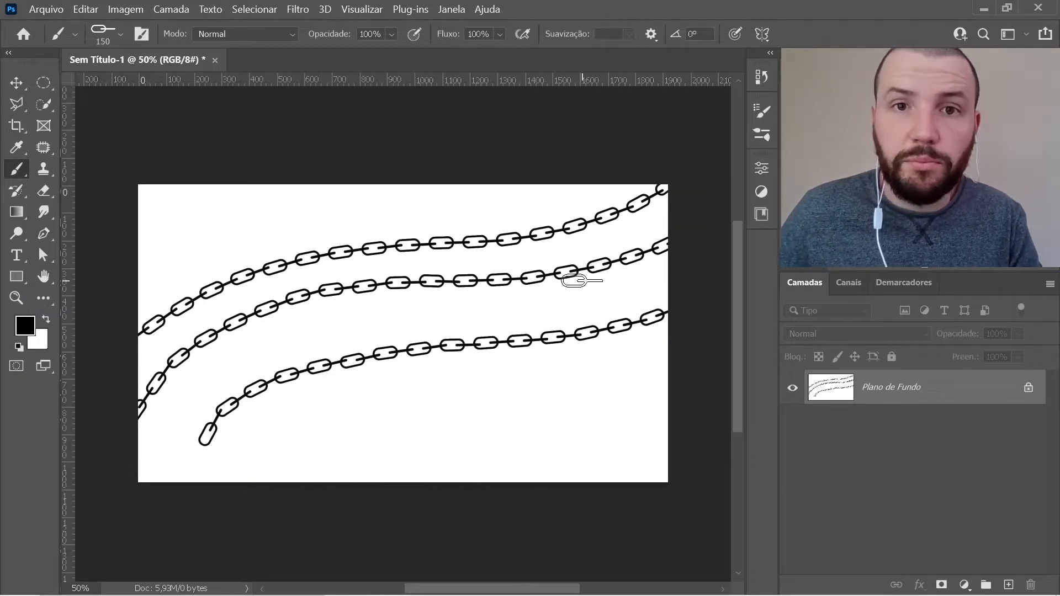
{"action": "scroll", "coordinate": [558, 237], "scroll_direction": "down", "scroll_amount": 1}
{"action": "scroll", "coordinate": [557, 236], "scroll_direction": "up", "scroll_amount": 2}
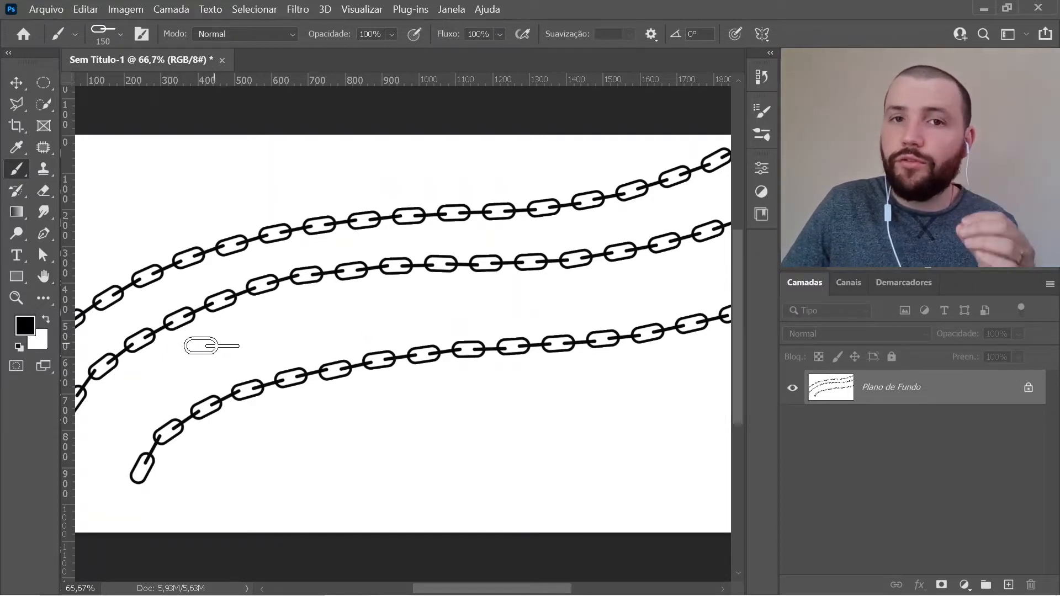
{"action": "scroll", "coordinate": [246, 294], "scroll_direction": "down", "scroll_amount": 1}
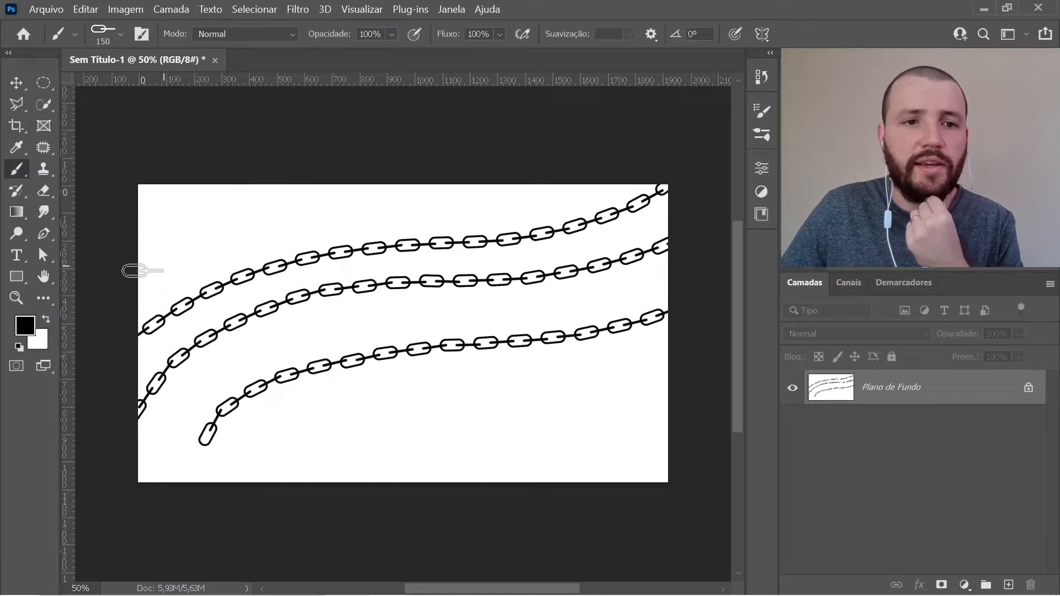
{"action": "mouse_move", "coordinate": [133, 271]}
{"action": "left_mouse_down"}
{"action": "mouse_move", "coordinate": [228, 221]}
{"action": "mouse_move", "coordinate": [516, 177]}
{"action": "left_mouse_up"}
{"action": "mouse_move", "coordinate": [155, 512]}
{"action": "left_mouse_down"}
{"action": "mouse_move", "coordinate": [216, 461]}
{"action": "mouse_move", "coordinate": [312, 418]}
{"action": "mouse_move", "coordinate": [405, 400]}
{"action": "mouse_move", "coordinate": [651, 405]}
{"action": "left_mouse_up"}
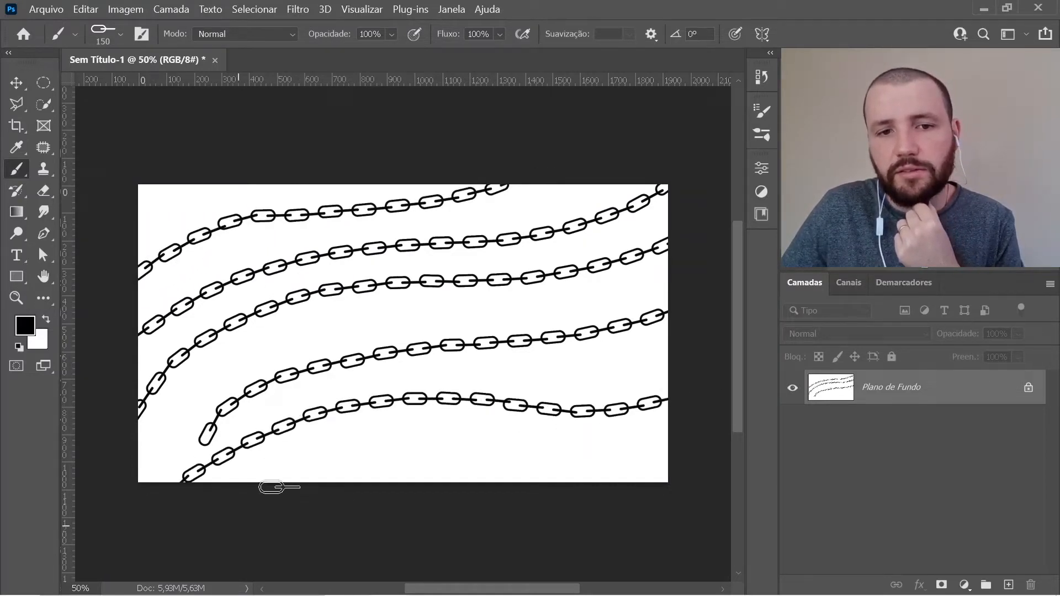
{"action": "mouse_move", "coordinate": [279, 487]}
{"action": "left_mouse_down"}
{"action": "mouse_move", "coordinate": [401, 446]}
{"action": "mouse_move", "coordinate": [538, 438]}
{"action": "mouse_move", "coordinate": [603, 431]}
{"action": "left_mouse_up"}
Step: Paint four roughly vertical chains crossing the horizontal ones
{"action": "mouse_move", "coordinate": [600, 165]}
{"action": "left_mouse_down"}
{"action": "mouse_move", "coordinate": [521, 327]}
{"action": "mouse_move", "coordinate": [503, 551]}
{"action": "left_mouse_up"}
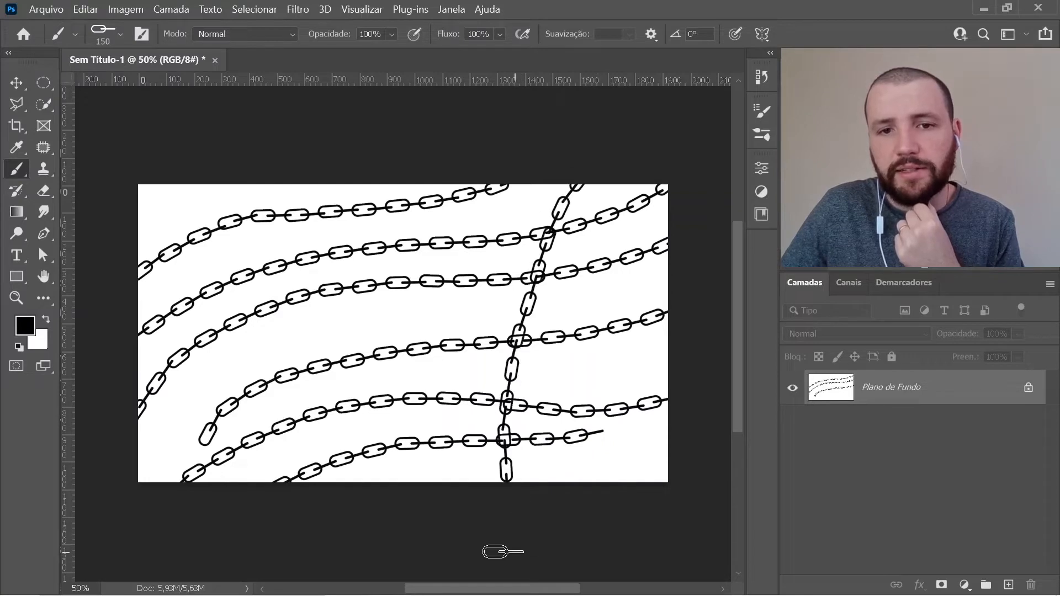
{"action": "left_click_drag", "start_coordinate": [442, 492], "coordinate": [550, 180]}
{"action": "mouse_move", "coordinate": [431, 177]}
{"action": "left_mouse_down"}
{"action": "mouse_move", "coordinate": [386, 342]}
{"action": "mouse_move", "coordinate": [359, 522]}
{"action": "left_mouse_up"}
{"action": "mouse_move", "coordinate": [273, 492]}
{"action": "left_mouse_down"}
{"action": "mouse_move", "coordinate": [254, 386]}
{"action": "mouse_move", "coordinate": [267, 172]}
{"action": "left_mouse_up"}
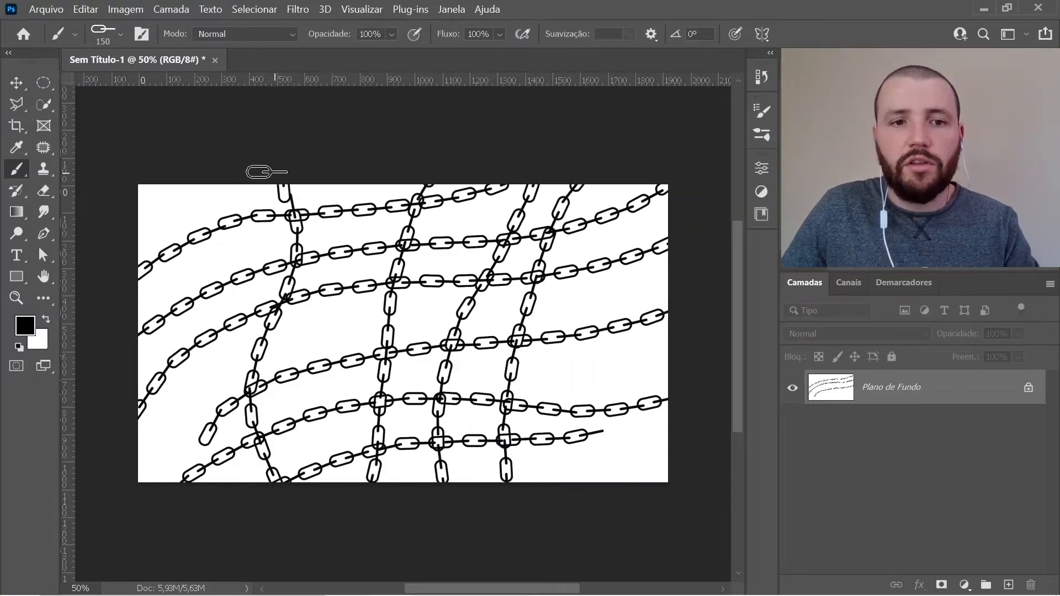
Step: Clear the canvas to white and paint five wavy vertical chains spread across its width
{"action": "key", "text": "ctrl+BackSpace"}
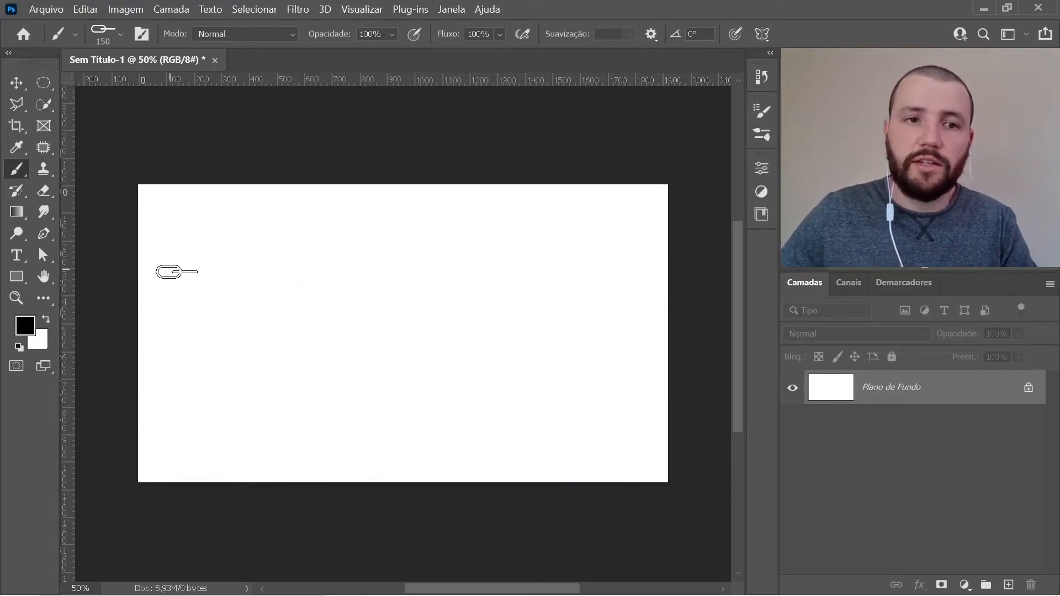
{"action": "mouse_move", "coordinate": [163, 173]}
{"action": "left_mouse_down"}
{"action": "mouse_move", "coordinate": [230, 216]}
{"action": "mouse_move", "coordinate": [243, 399]}
{"action": "mouse_move", "coordinate": [233, 526]}
{"action": "mouse_move", "coordinate": [297, 515]}
{"action": "left_mouse_up"}
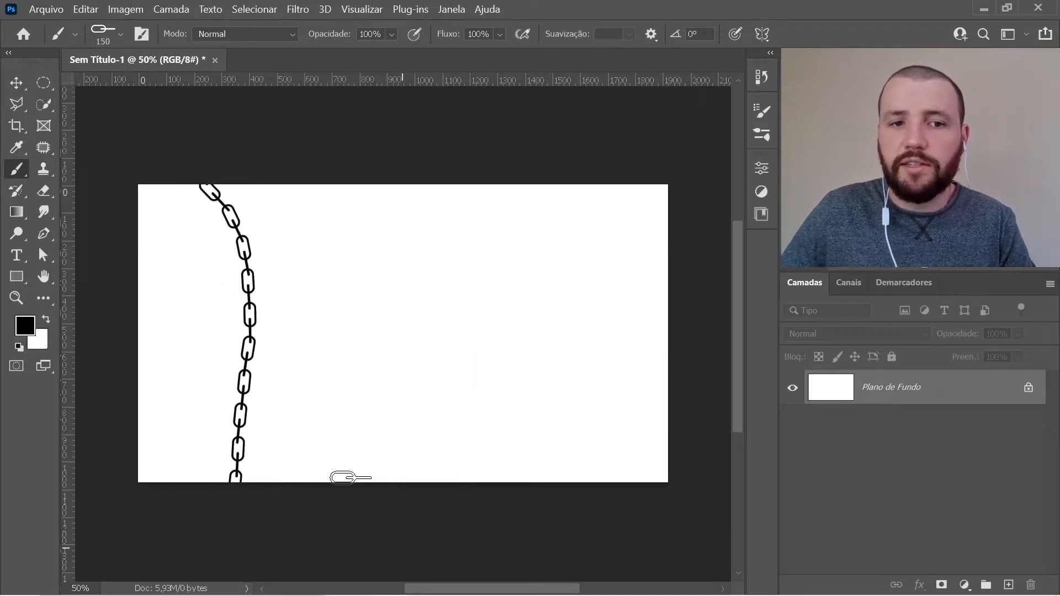
{"action": "mouse_move", "coordinate": [350, 478]}
{"action": "left_mouse_down"}
{"action": "mouse_move", "coordinate": [360, 311]}
{"action": "mouse_move", "coordinate": [407, 175]}
{"action": "left_mouse_up"}
{"action": "mouse_move", "coordinate": [489, 164]}
{"action": "left_mouse_down"}
{"action": "mouse_move", "coordinate": [476, 275]}
{"action": "mouse_move", "coordinate": [428, 412]}
{"action": "mouse_move", "coordinate": [445, 497]}
{"action": "left_mouse_up"}
{"action": "mouse_move", "coordinate": [555, 506]}
{"action": "left_mouse_down"}
{"action": "mouse_move", "coordinate": [536, 470]}
{"action": "mouse_move", "coordinate": [541, 303]}
{"action": "mouse_move", "coordinate": [602, 176]}
{"action": "left_mouse_up"}
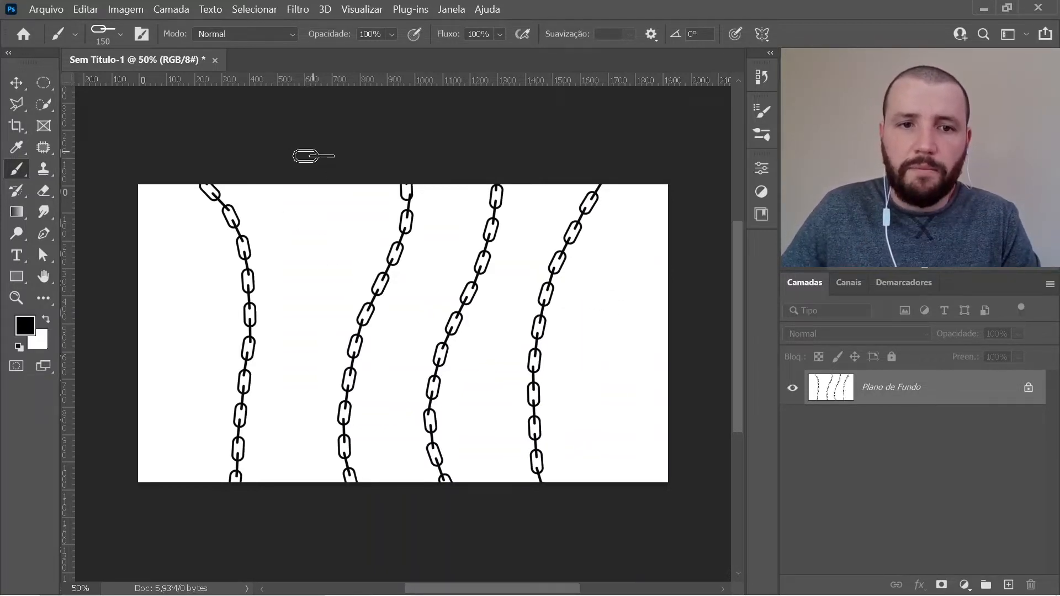
{"action": "mouse_move", "coordinate": [313, 156]}
{"action": "left_mouse_down"}
{"action": "mouse_move", "coordinate": [320, 235]}
{"action": "mouse_move", "coordinate": [281, 447]}
{"action": "mouse_move", "coordinate": [312, 546]}
{"action": "left_mouse_up"}
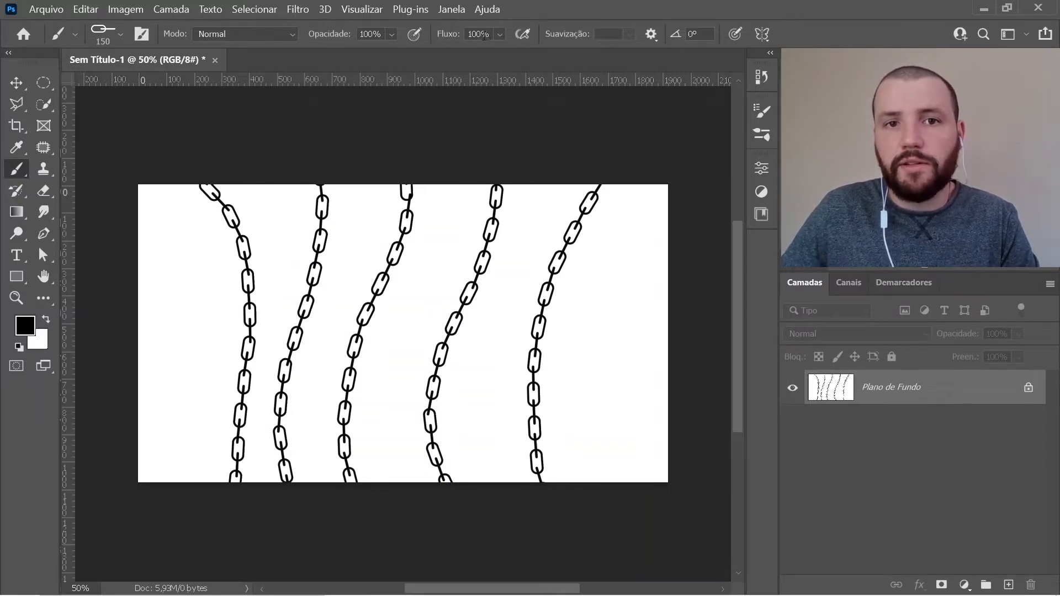
Step: Set the brush opacity to 71% and paint five more vertical chains beside and over the black ones
{"action": "left_click_drag", "start_coordinate": [389, 37], "coordinate": [399, 54]}
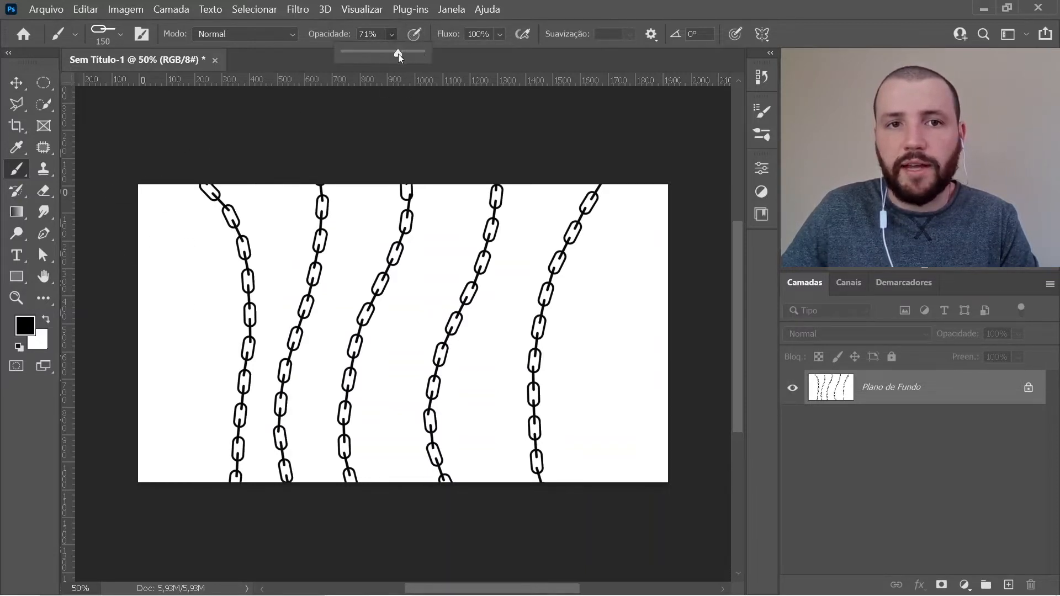
{"action": "mouse_move", "coordinate": [194, 187]}
{"action": "left_mouse_down"}
{"action": "mouse_move", "coordinate": [220, 337]}
{"action": "mouse_move", "coordinate": [179, 541]}
{"action": "left_mouse_up"}
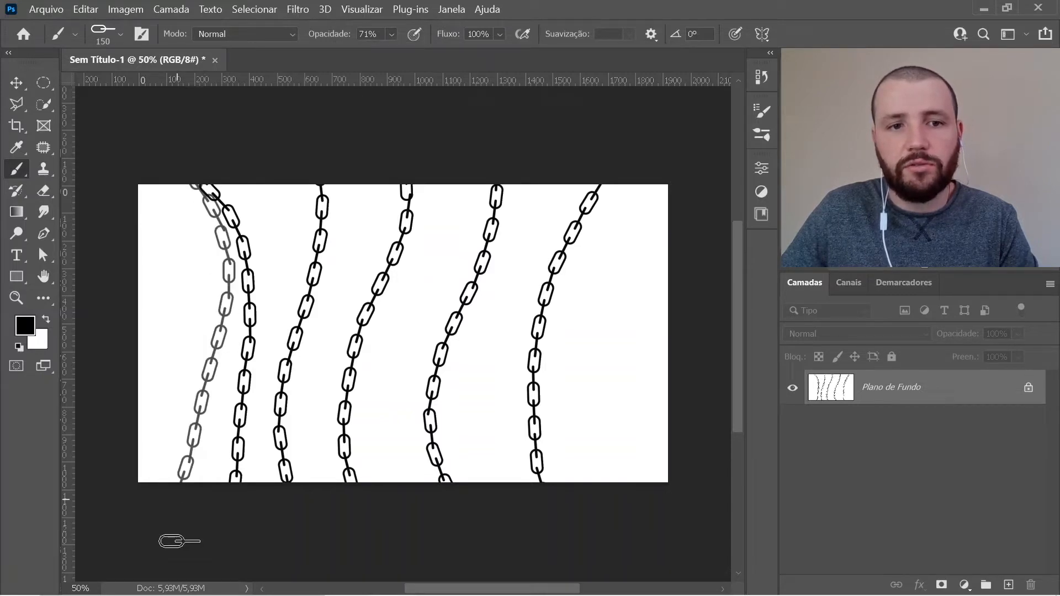
{"action": "mouse_move", "coordinate": [282, 508]}
{"action": "left_mouse_down"}
{"action": "mouse_move", "coordinate": [267, 462]}
{"action": "mouse_move", "coordinate": [289, 246]}
{"action": "mouse_move", "coordinate": [373, 134]}
{"action": "mouse_move", "coordinate": [362, 320]}
{"action": "mouse_move", "coordinate": [413, 520]}
{"action": "left_mouse_up"}
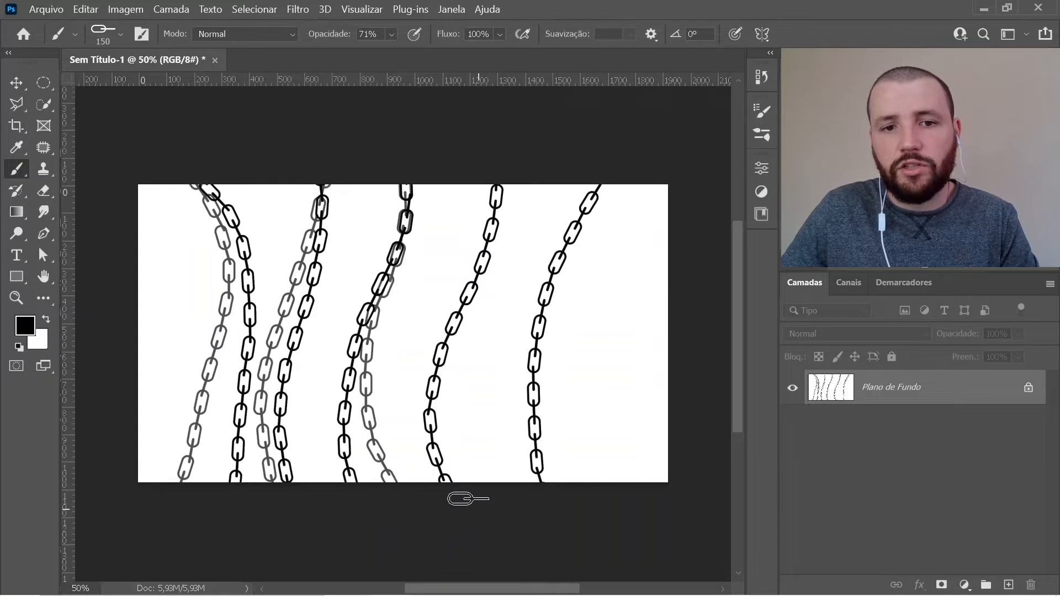
{"action": "mouse_move", "coordinate": [438, 435]}
{"action": "left_mouse_down"}
{"action": "mouse_move", "coordinate": [511, 237]}
{"action": "mouse_move", "coordinate": [574, 171]}
{"action": "mouse_move", "coordinate": [542, 346]}
{"action": "mouse_move", "coordinate": [597, 536]}
{"action": "left_mouse_up"}
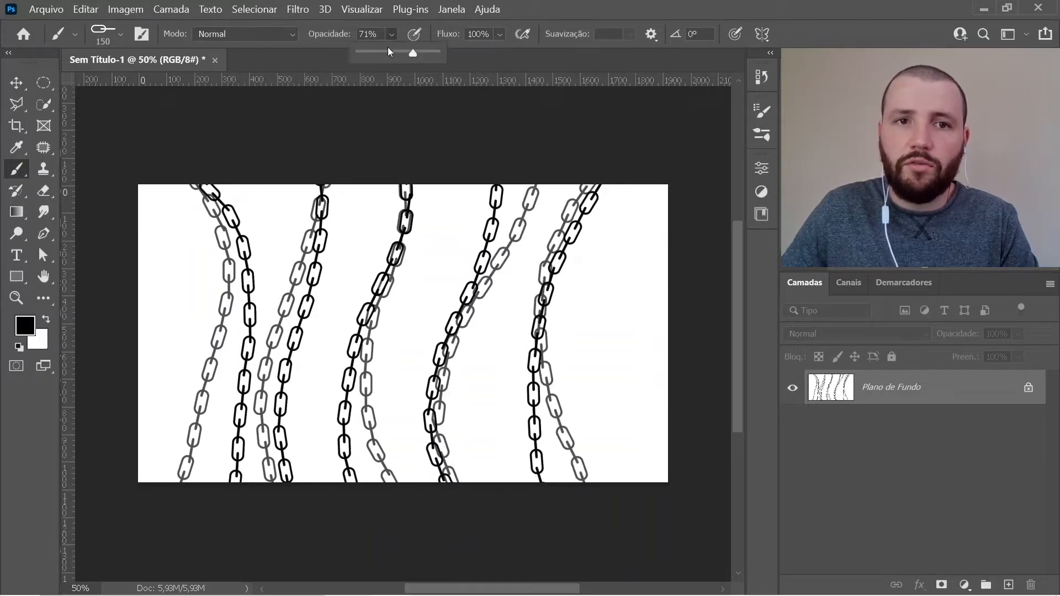
Step: Lower the brush opacity to 33% and paint five lighter vertical chains among the existing ones
{"action": "mouse_move", "coordinate": [193, 156]}
{"action": "left_mouse_down"}
{"action": "mouse_move", "coordinate": [219, 211]}
{"action": "mouse_move", "coordinate": [222, 300]}
{"action": "mouse_move", "coordinate": [144, 501]}
{"action": "left_mouse_up"}
{"action": "mouse_move", "coordinate": [292, 501]}
{"action": "left_mouse_down"}
{"action": "mouse_move", "coordinate": [269, 427]}
{"action": "mouse_move", "coordinate": [281, 197]}
{"action": "left_mouse_up"}
{"action": "mouse_move", "coordinate": [396, 488]}
{"action": "left_mouse_down"}
{"action": "mouse_move", "coordinate": [371, 321]}
{"action": "mouse_move", "coordinate": [421, 236]}
{"action": "mouse_move", "coordinate": [453, 147]}
{"action": "mouse_move", "coordinate": [512, 210]}
{"action": "mouse_move", "coordinate": [496, 171]}
{"action": "mouse_move", "coordinate": [457, 316]}
{"action": "mouse_move", "coordinate": [459, 429]}
{"action": "mouse_move", "coordinate": [513, 534]}
{"action": "left_mouse_up"}
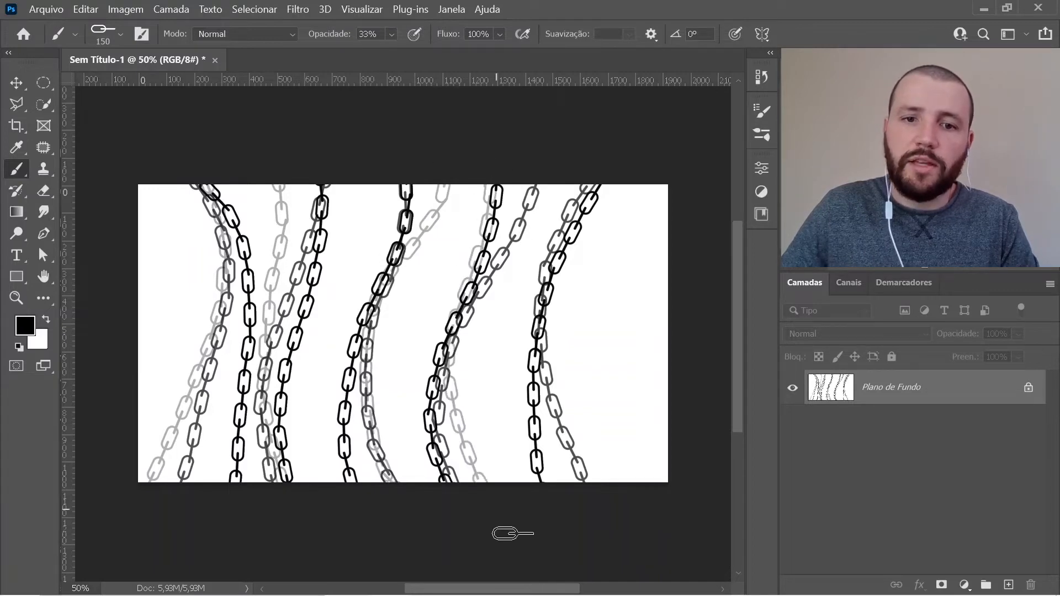
{"action": "mouse_move", "coordinate": [568, 480]}
{"action": "left_mouse_down"}
{"action": "mouse_move", "coordinate": [549, 360]}
{"action": "mouse_move", "coordinate": [568, 272]}
{"action": "mouse_move", "coordinate": [630, 185]}
{"action": "left_mouse_up"}
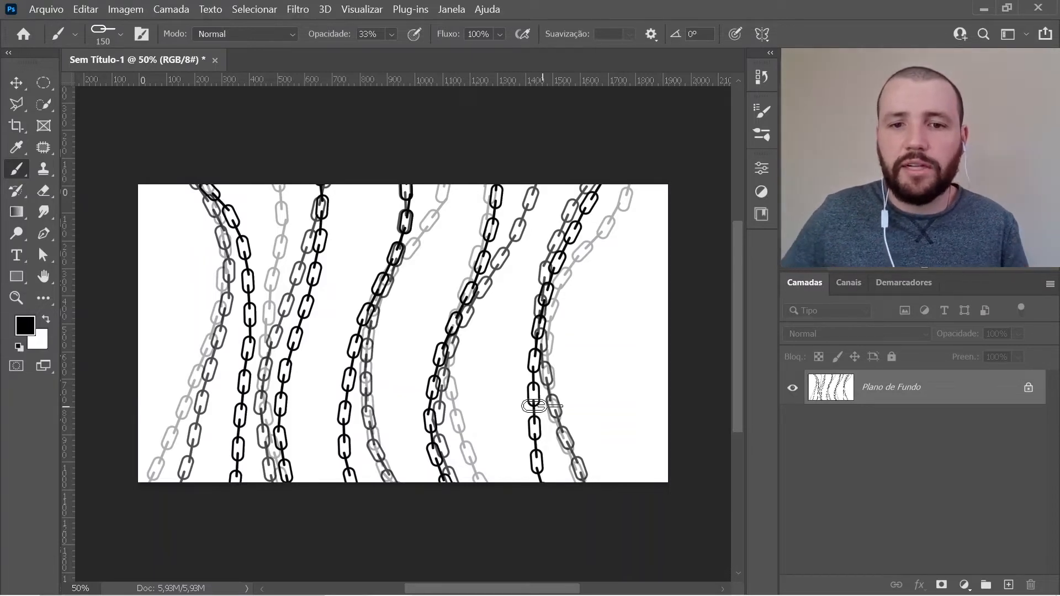
Step: Enlarge the brush to 600 and paint three vertical chains of very large links across the canvas
{"action": "key", "text": "bracketright"}
{"action": "key", "text": "bracketright"}
{"action": "key", "text": "bracketright"}
{"action": "key", "text": "bracketright"}
{"action": "key", "text": "bracketright"}
{"action": "key", "text": "bracketright"}
{"action": "key", "text": "bracketright"}
{"action": "key", "text": "bracketright"}
{"action": "key", "text": "bracketright"}
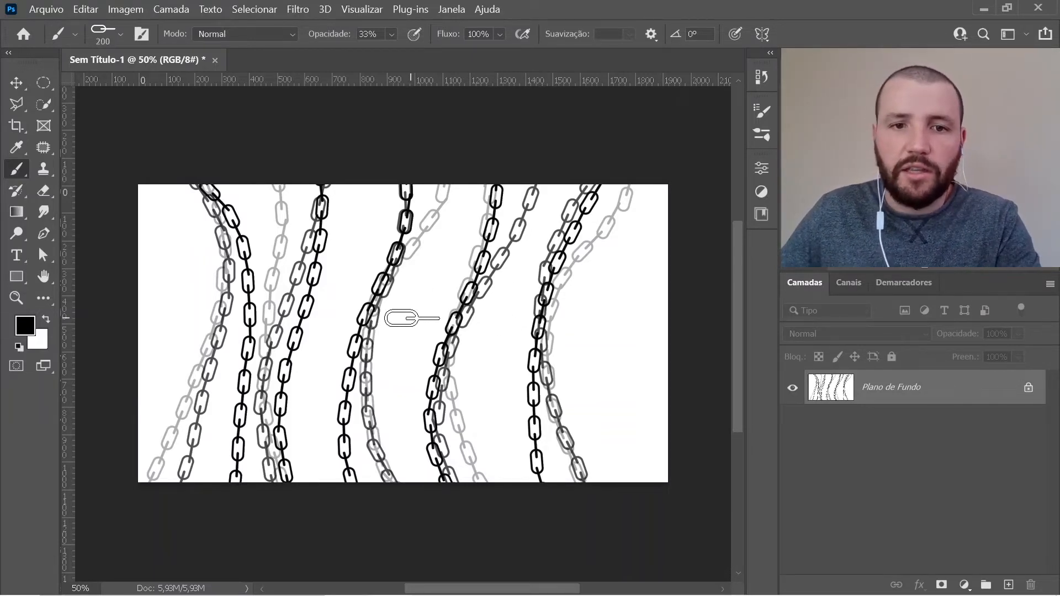
{"action": "mouse_move", "coordinate": [542, 547]}
{"action": "left_mouse_down"}
{"action": "mouse_move", "coordinate": [493, 416]}
{"action": "mouse_move", "coordinate": [487, 312]}
{"action": "mouse_move", "coordinate": [511, 227]}
{"action": "mouse_move", "coordinate": [605, 61]}
{"action": "left_mouse_up"}
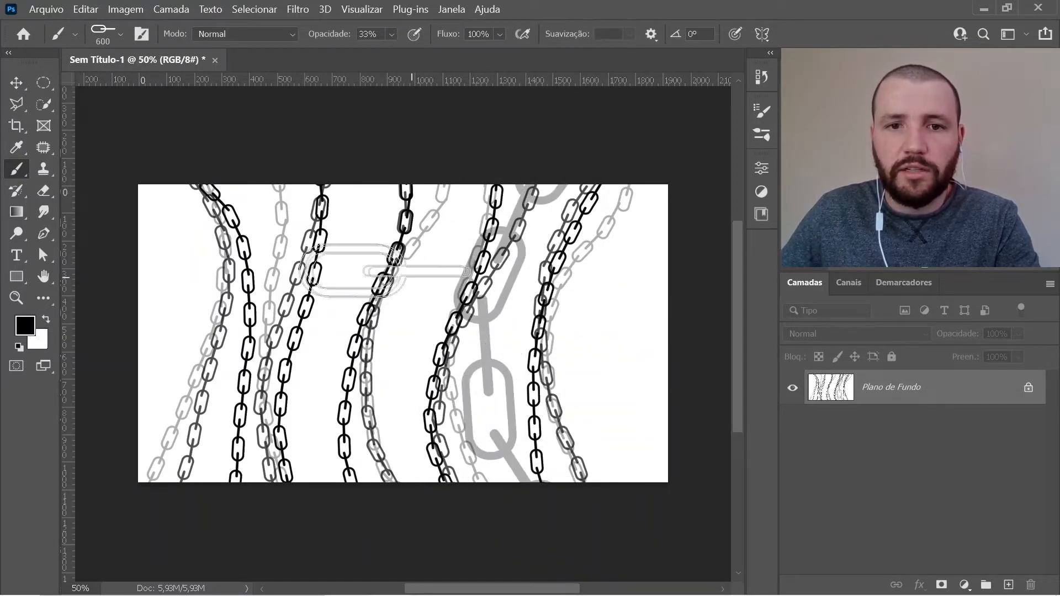
{"action": "mouse_move", "coordinate": [392, 148]}
{"action": "left_mouse_down"}
{"action": "mouse_move", "coordinate": [378, 259]}
{"action": "mouse_move", "coordinate": [342, 368]}
{"action": "mouse_move", "coordinate": [347, 487]}
{"action": "mouse_move", "coordinate": [420, 577]}
{"action": "left_mouse_up"}
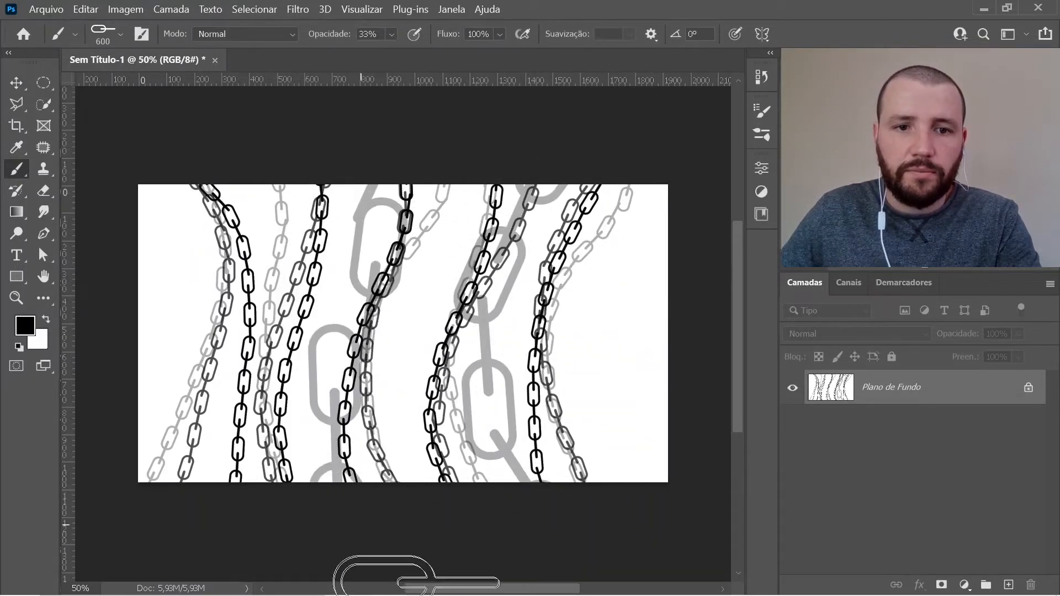
{"action": "mouse_move", "coordinate": [189, 151]}
{"action": "left_mouse_down"}
{"action": "mouse_move", "coordinate": [231, 246]}
{"action": "mouse_move", "coordinate": [245, 395]}
{"action": "mouse_move", "coordinate": [220, 511]}
{"action": "left_mouse_up"}
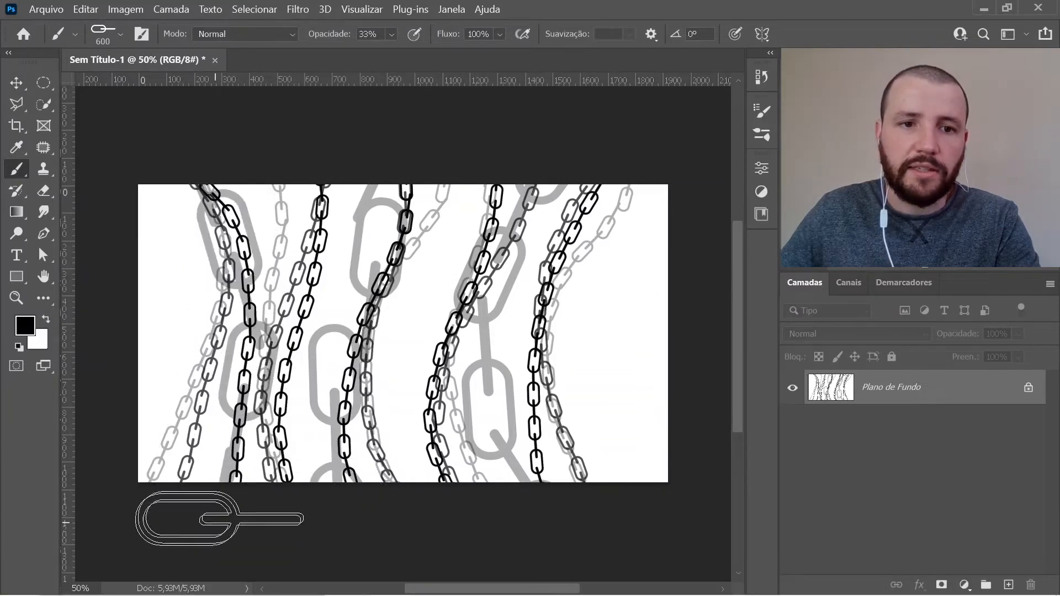
Step: Reduce the brush size to 400, paint a vertical chain near the canvas's right edge and four fainter ones at 15% opacity
{"action": "key", "text": "bracketleft"}
{"action": "mouse_move", "coordinate": [627, 426]}
{"action": "left_mouse_down"}
{"action": "mouse_move", "coordinate": [615, 303]}
{"action": "mouse_move", "coordinate": [650, 149]}
{"action": "left_mouse_up"}
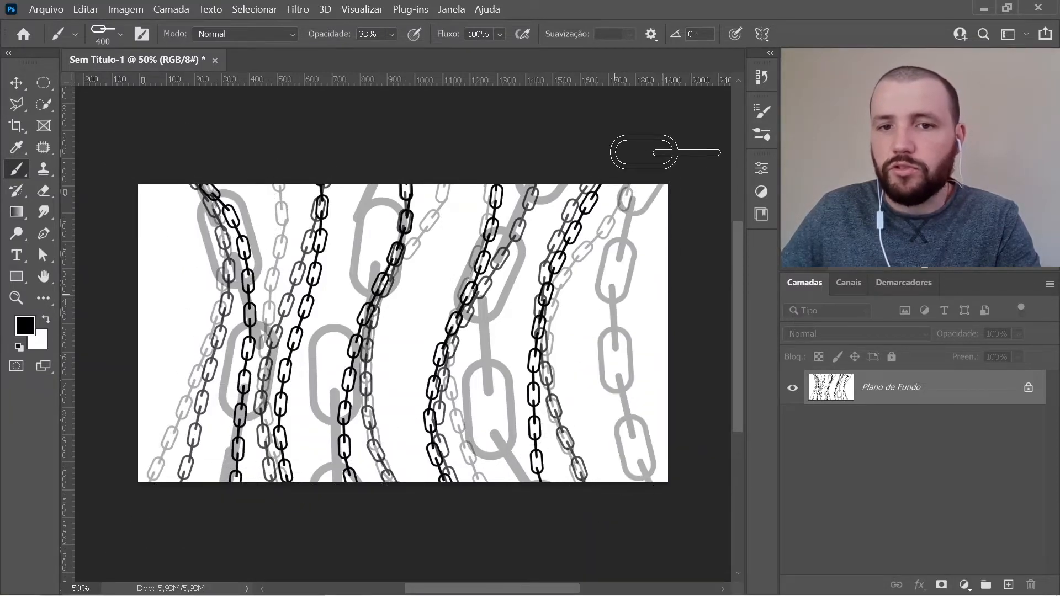
{"action": "key", "text": "bracketleft"}
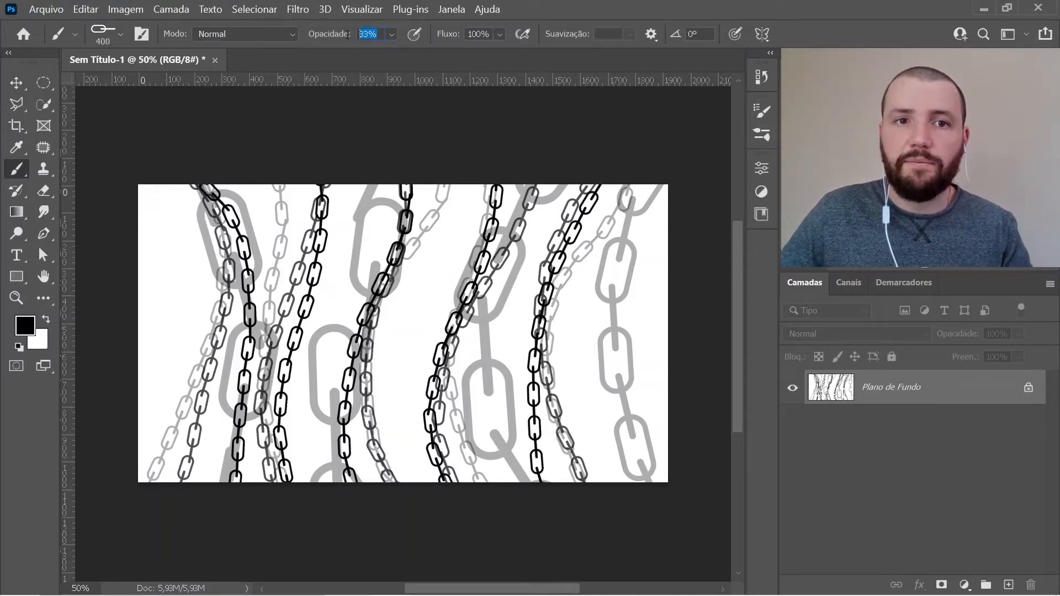
{"action": "type", "text": "15"}
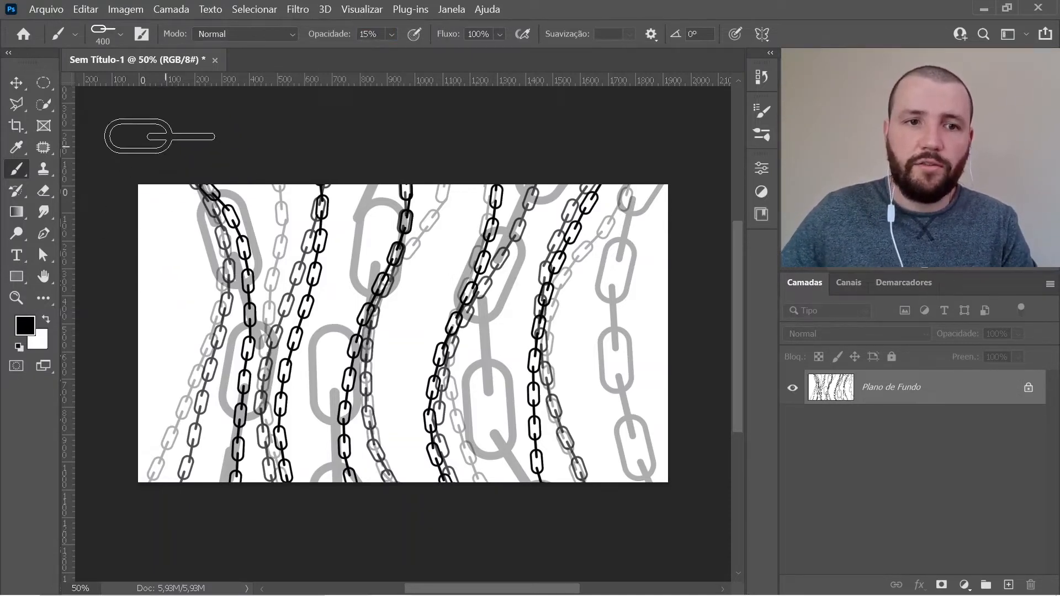
{"action": "left_click_drag", "start_coordinate": [144, 132], "coordinate": [207, 381]}
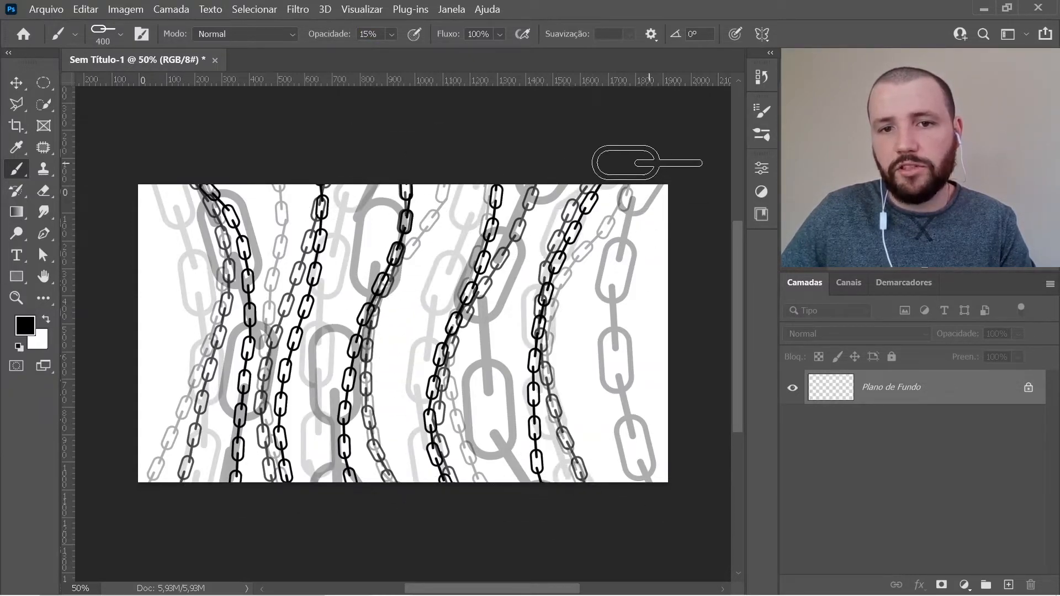
Step: Paint one more faint vertical chain at 15% opacity along the canvas's right edge
{"action": "mouse_move", "coordinate": [618, 236]}
{"action": "left_mouse_down"}
{"action": "mouse_move", "coordinate": [611, 408]}
{"action": "mouse_move", "coordinate": [658, 523]}
{"action": "left_mouse_up"}
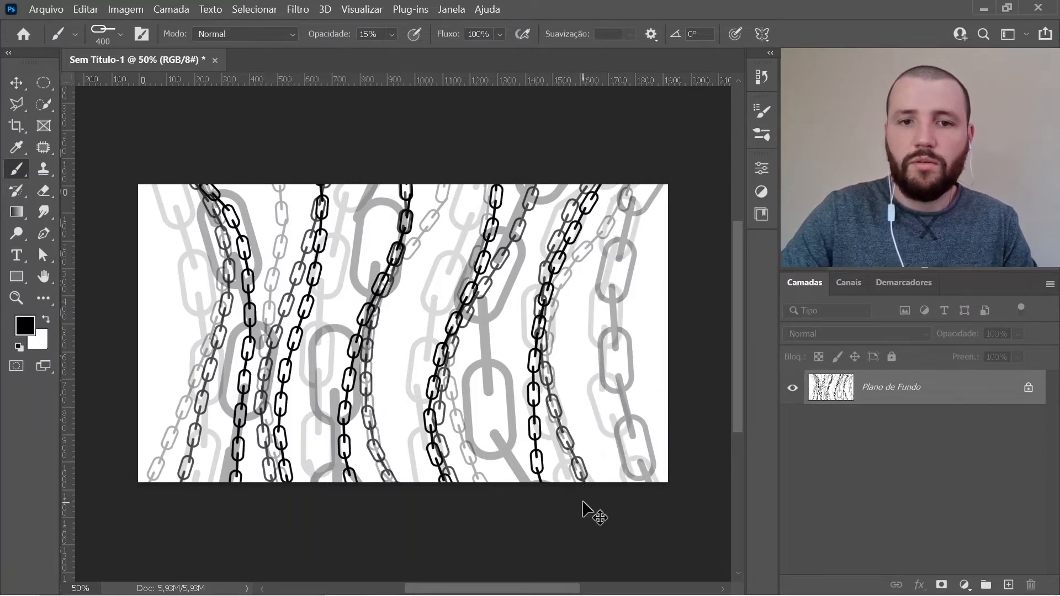
Step: Examine the finished chain pattern with the interface hidden in the different screen modes, and return to the standard screen mode
{"action": "key", "text": "ctrl+0"}
{"action": "key", "text": "Tab"}
{"action": "key", "text": "f"}
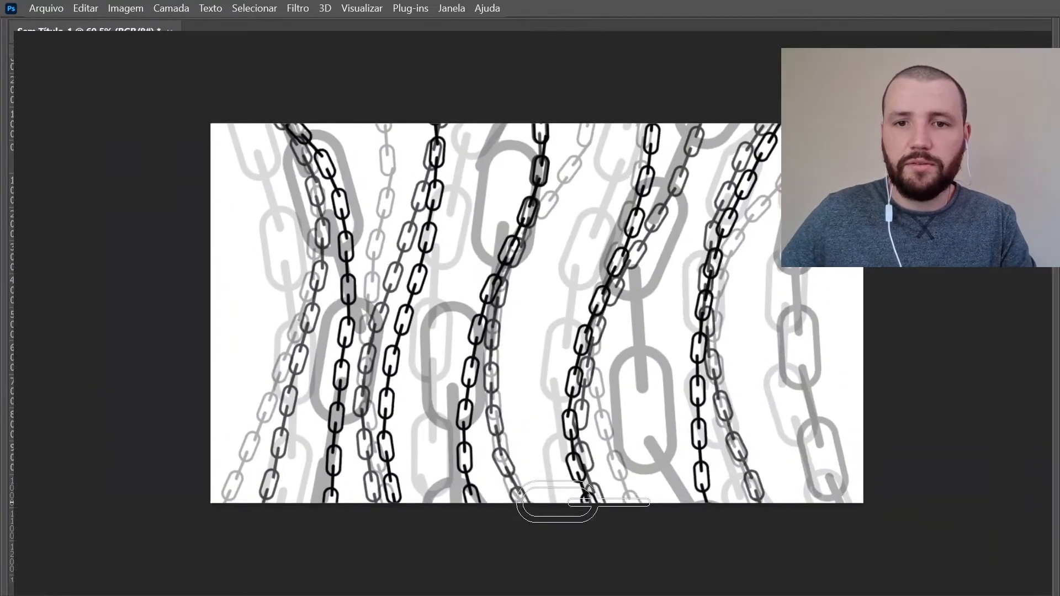
{"action": "key", "text": "ctrl+plus"}
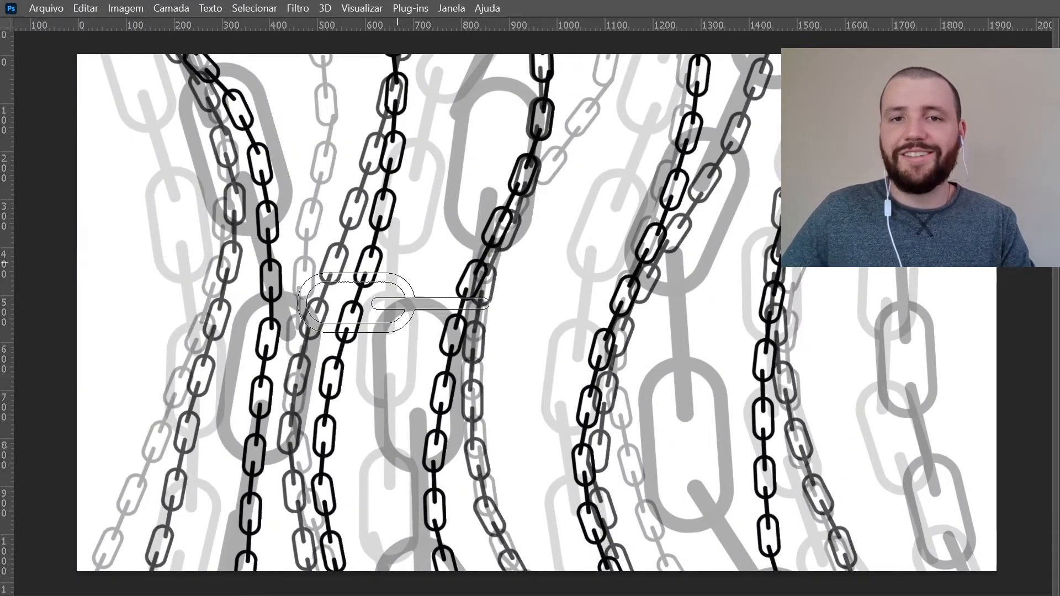
{"action": "key", "text": "ctrl+minus"}
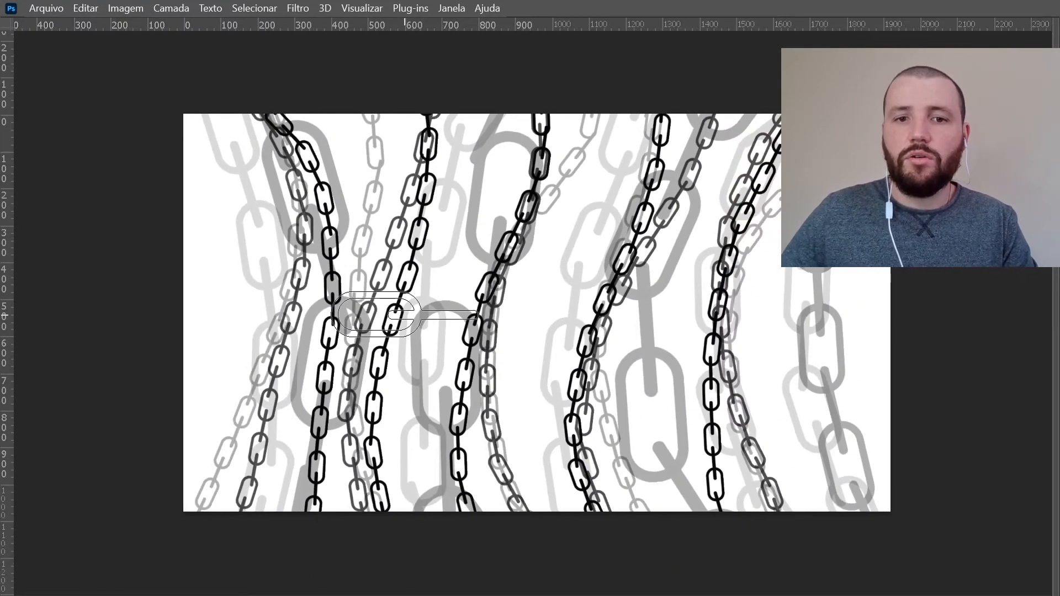
{"action": "key", "text": "f"}
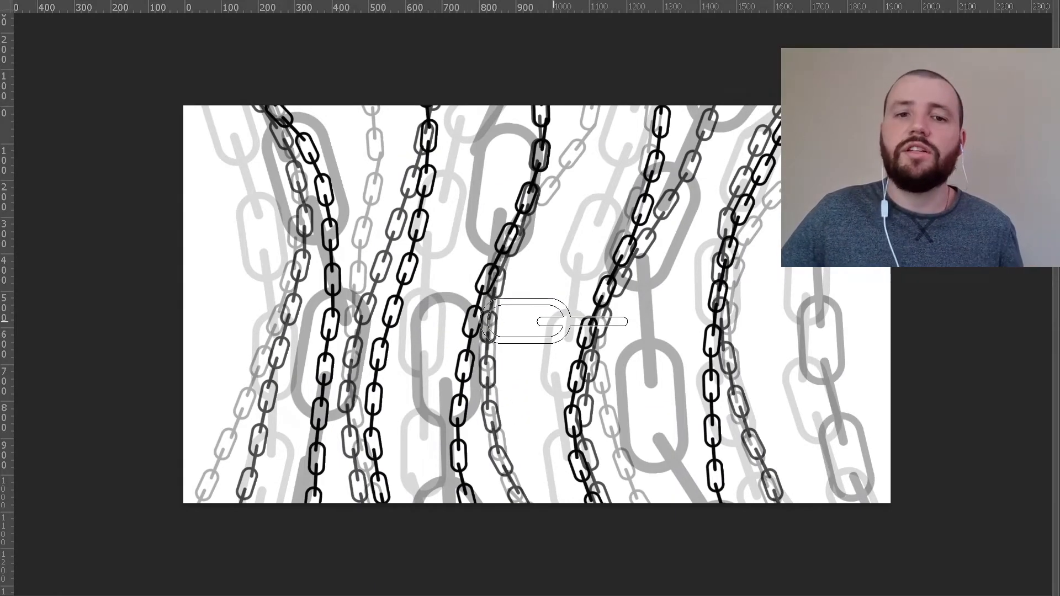
{"action": "key", "text": "f"}
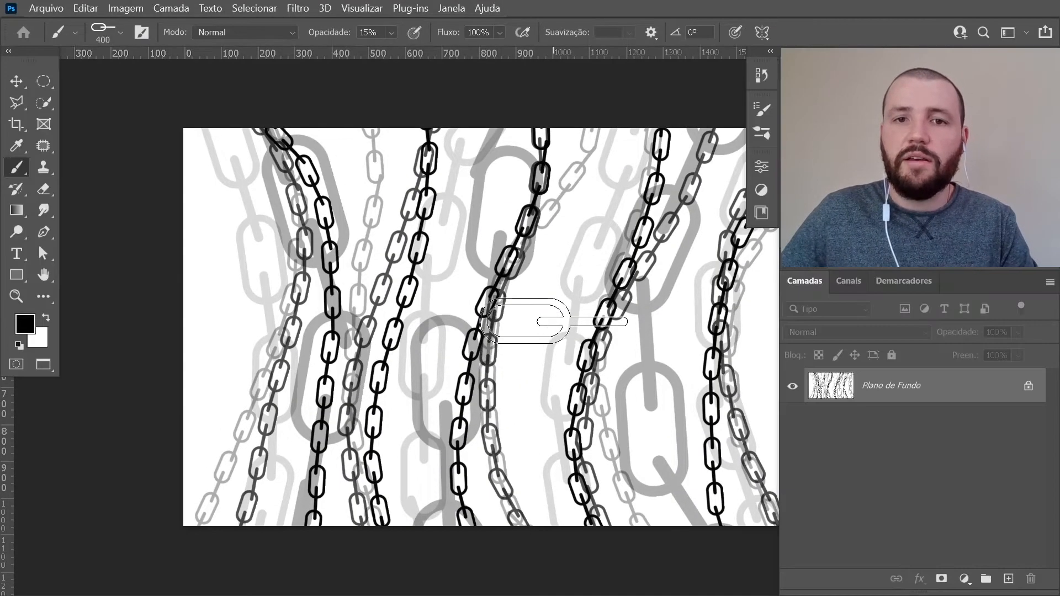
{"action": "key", "text": "f"}
{"action": "key", "text": "f"}
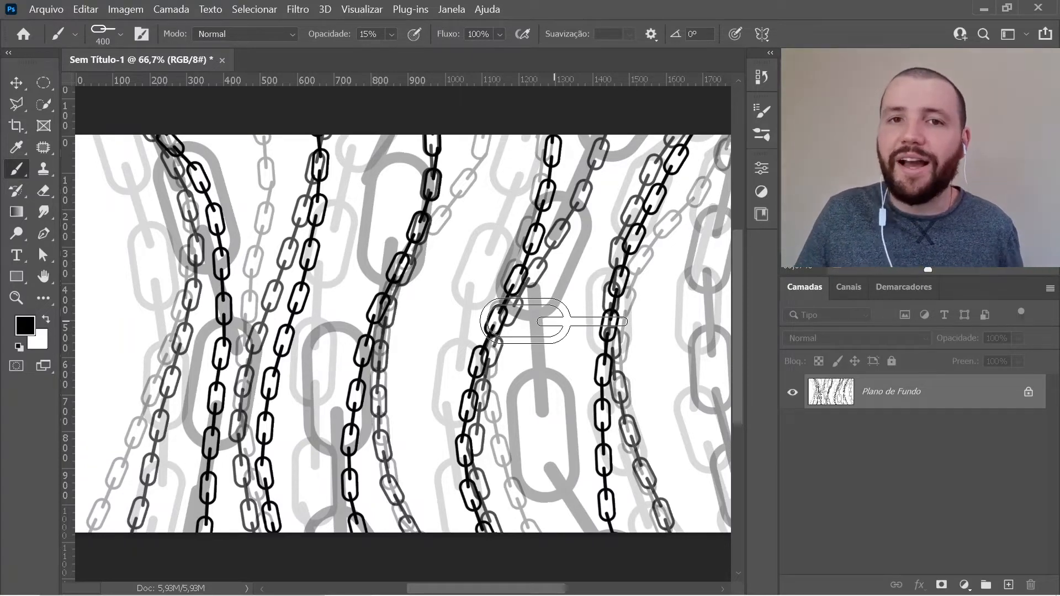
Step: Clear the painted chain pattern by filling the background layer with white
{"action": "key", "text": "v"}
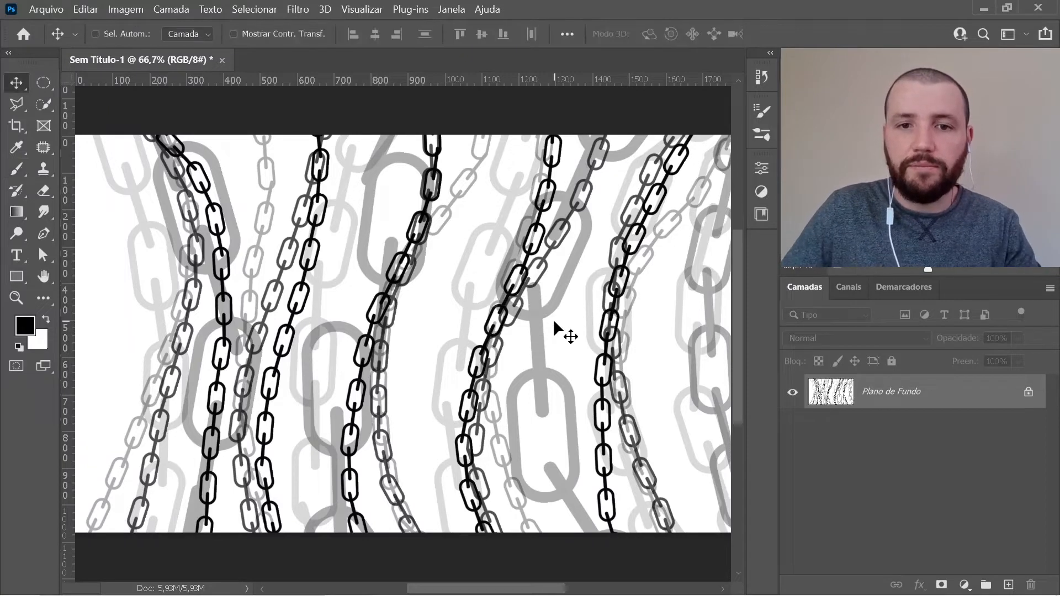
{"action": "key", "text": "ctrl+BackSpace"}
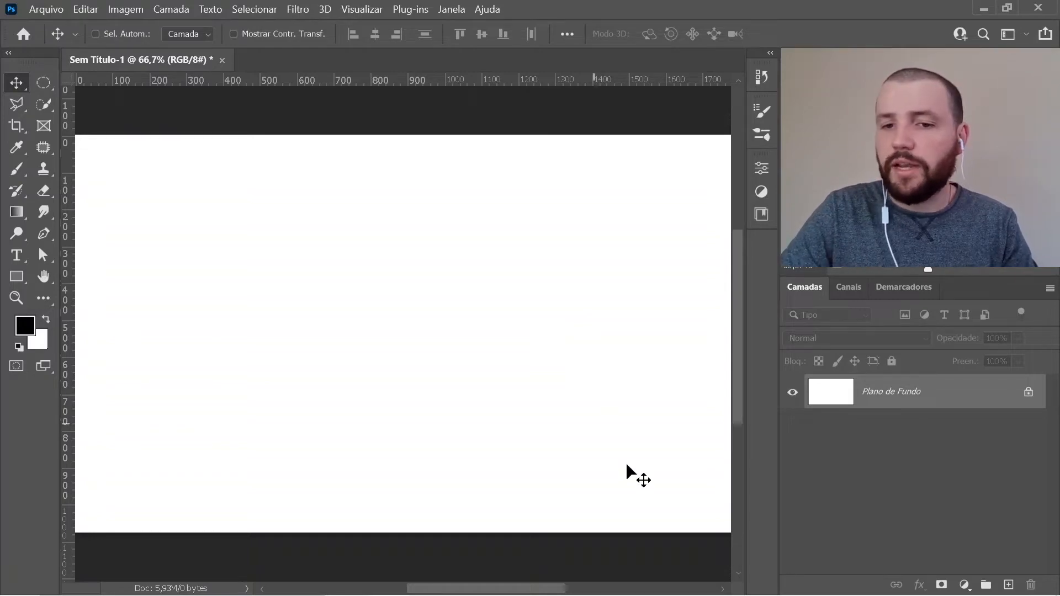
{"action": "mouse_move", "coordinate": [651, 595]}
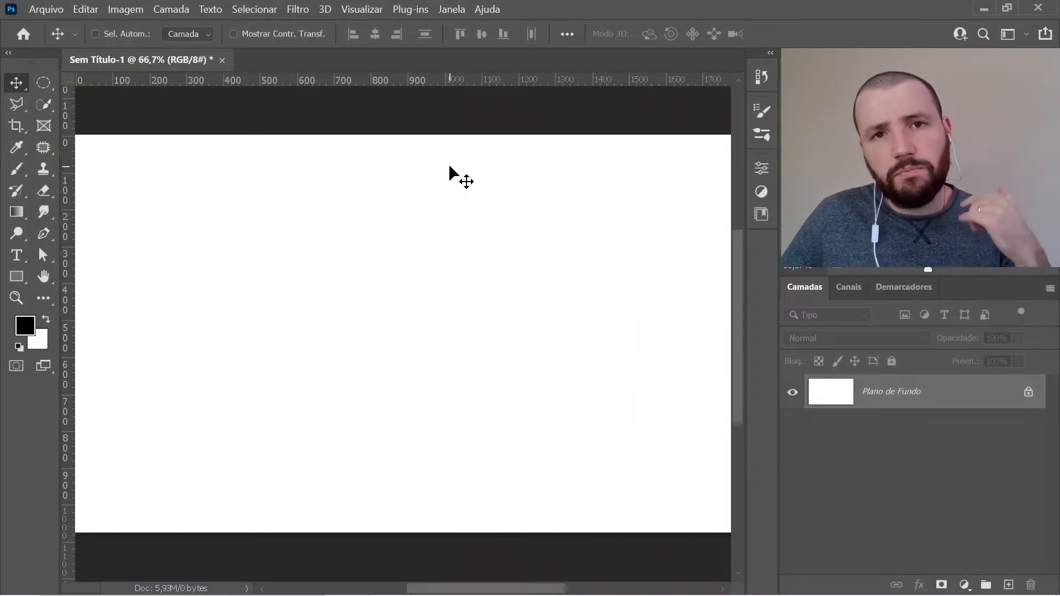
Step: Display the saved brushes, paint a 400 px test chain at 15% opacity down the canvas, and set the brush opacity to 100%
{"action": "key", "text": "b"}
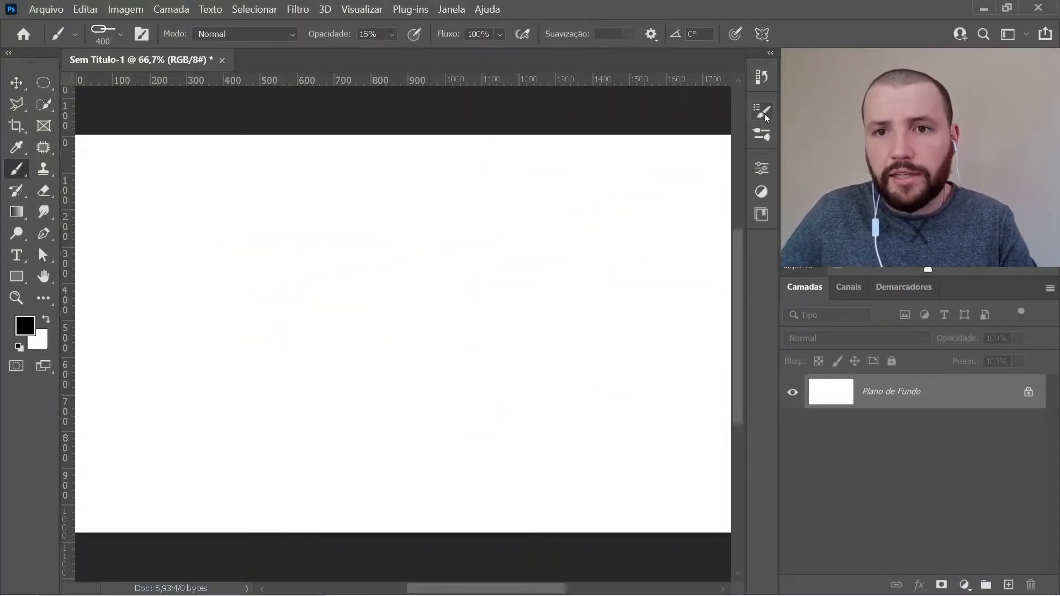
{"action": "left_click", "coordinate": [762, 112]}
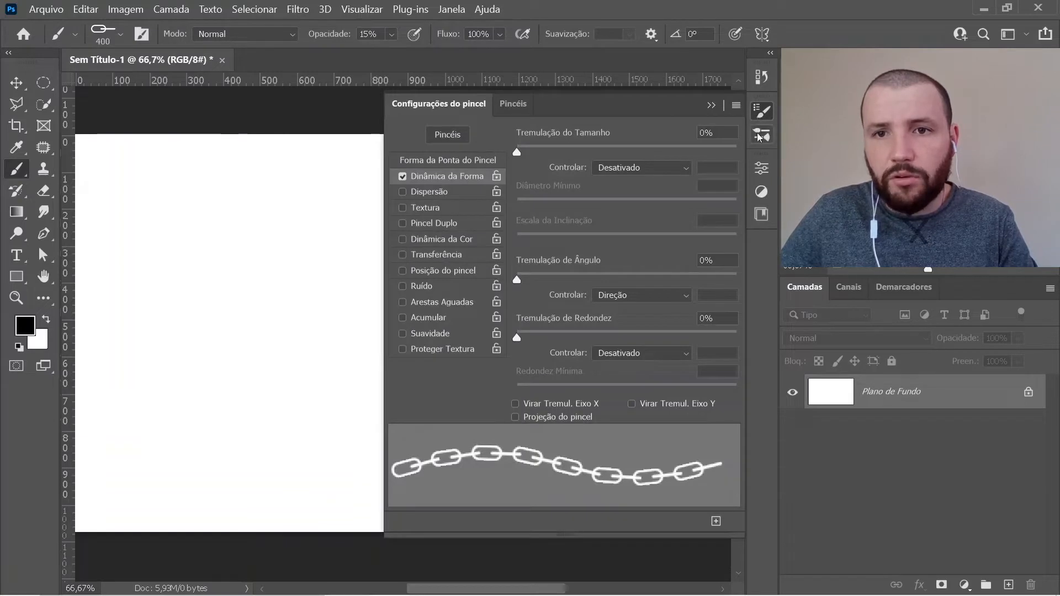
{"action": "left_click", "coordinate": [759, 135]}
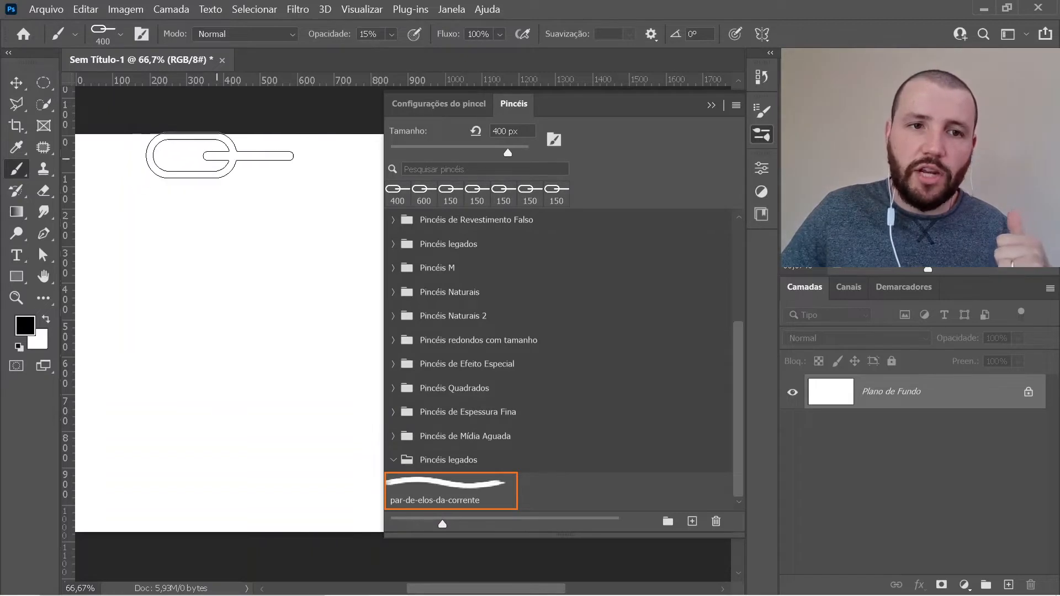
{"action": "mouse_move", "coordinate": [188, 144]}
{"action": "left_mouse_down"}
{"action": "mouse_move", "coordinate": [183, 359]}
{"action": "mouse_move", "coordinate": [207, 550]}
{"action": "left_mouse_up"}
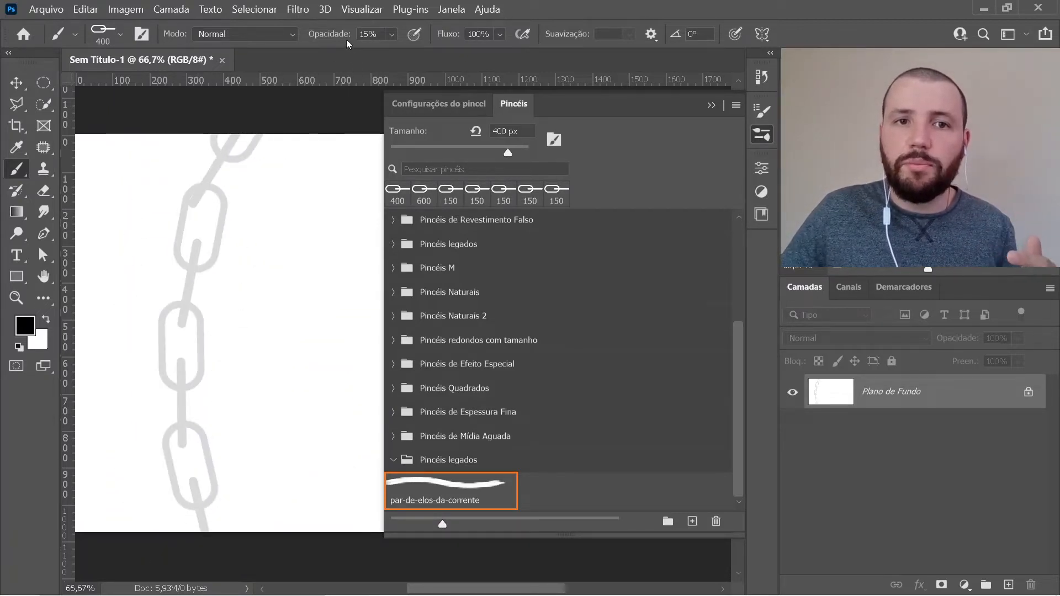
{"action": "left_click_drag", "start_coordinate": [390, 39], "coordinate": [432, 86]}
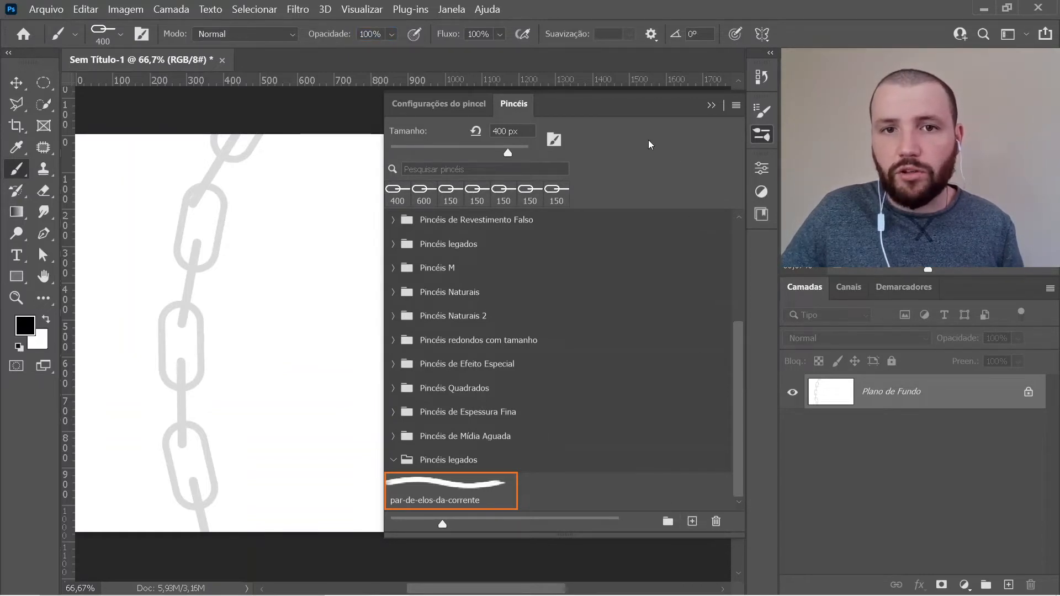
Step: Save the current brush with its tool settings as a new preset named corrente-pronta
{"action": "left_click", "coordinate": [691, 522]}
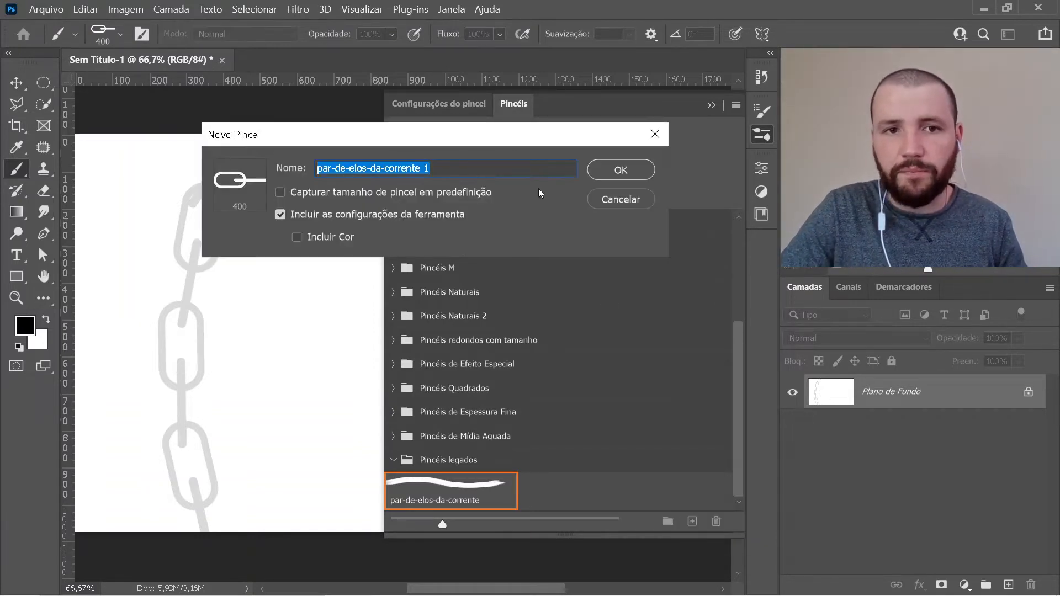
{"action": "type", "text": "corrente-pronta"}
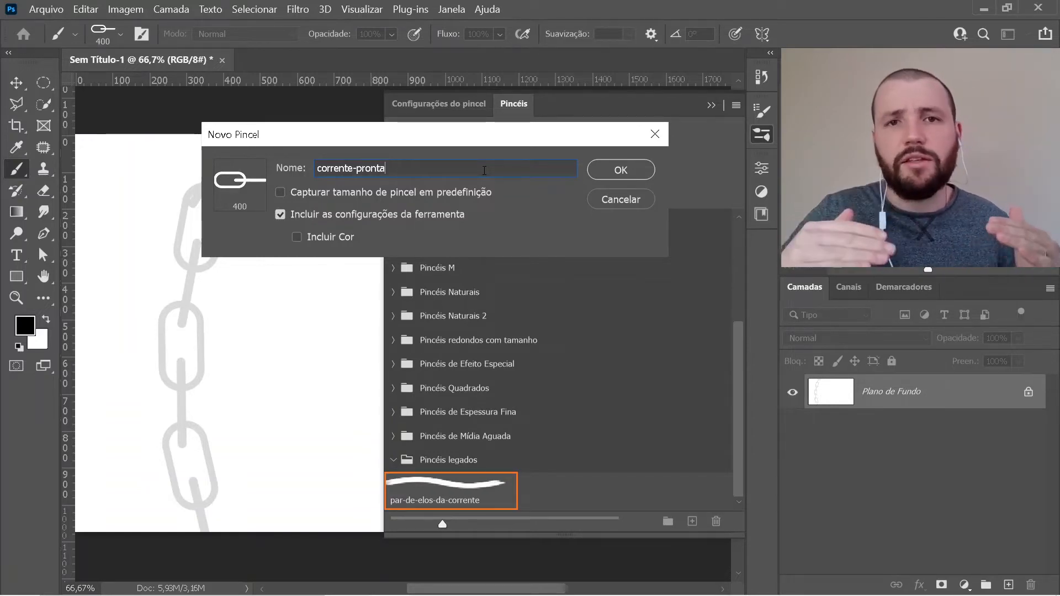
{"action": "left_click", "coordinate": [633, 173]}
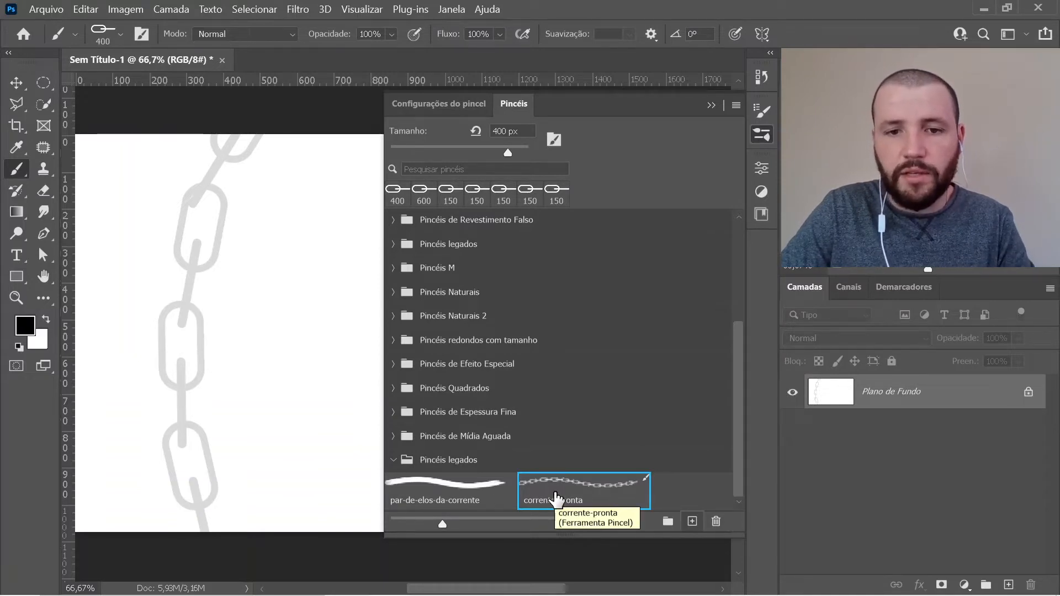
Step: Switch to the par-de-elos-da-corrente brush, reduce its size to 100 px and paint a zigzag test stroke on the canvas
{"action": "left_click", "coordinate": [460, 497]}
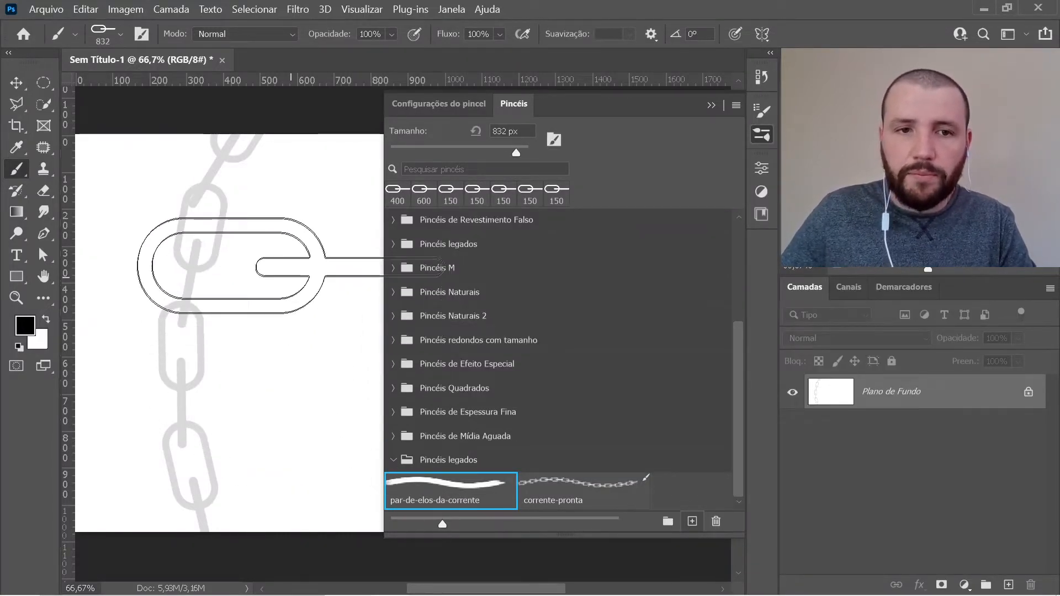
{"action": "mouse_move", "coordinate": [266, 254]}
{"action": "left_mouse_down"}
{"action": "mouse_move", "coordinate": [255, 424]}
{"action": "mouse_move", "coordinate": [305, 351]}
{"action": "mouse_move", "coordinate": [307, 378]}
{"action": "mouse_move", "coordinate": [260, 436]}
{"action": "left_mouse_up"}
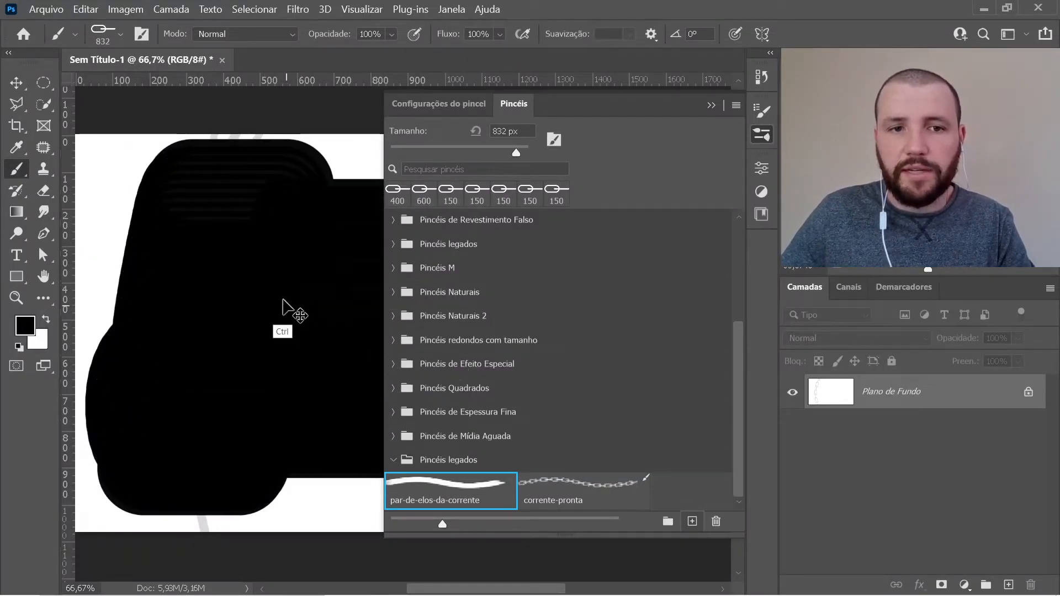
{"action": "key", "text": "ctrl+z"}
{"action": "key", "text": "["}
{"action": "key", "text": "["}
{"action": "key", "text": "["}
{"action": "key", "text": "["}
{"action": "key", "text": "["}
{"action": "key", "text": "["}
{"action": "key", "text": "["}
{"action": "key", "text": "["}
{"action": "key", "text": "["}
{"action": "key", "text": "["}
{"action": "key", "text": "["}
{"action": "key", "text": "["}
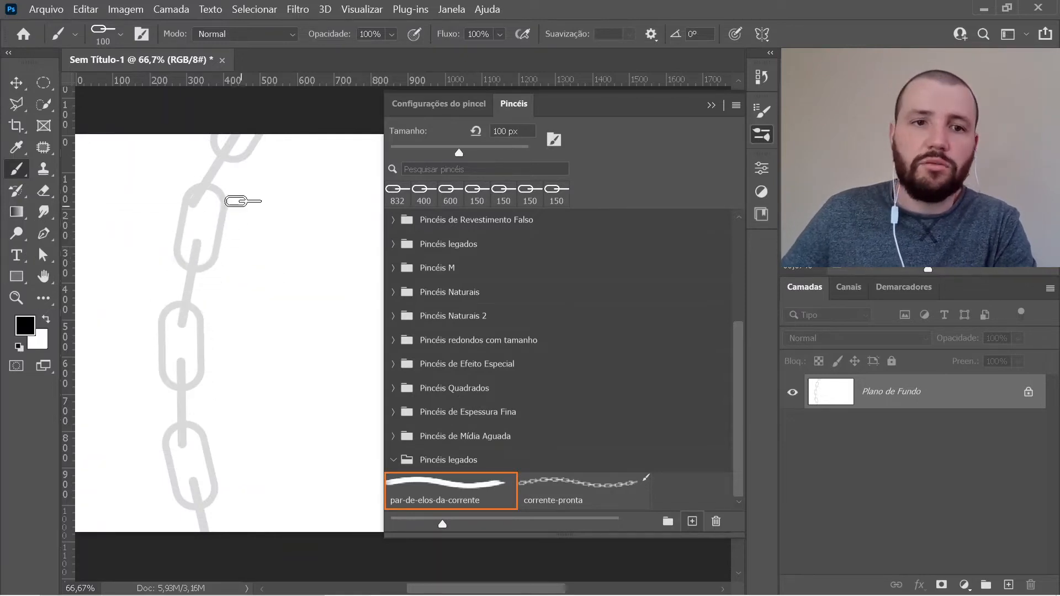
{"action": "mouse_move", "coordinate": [266, 185]}
{"action": "left_mouse_down"}
{"action": "mouse_move", "coordinate": [270, 331]}
{"action": "mouse_move", "coordinate": [319, 415]}
{"action": "left_mouse_up"}
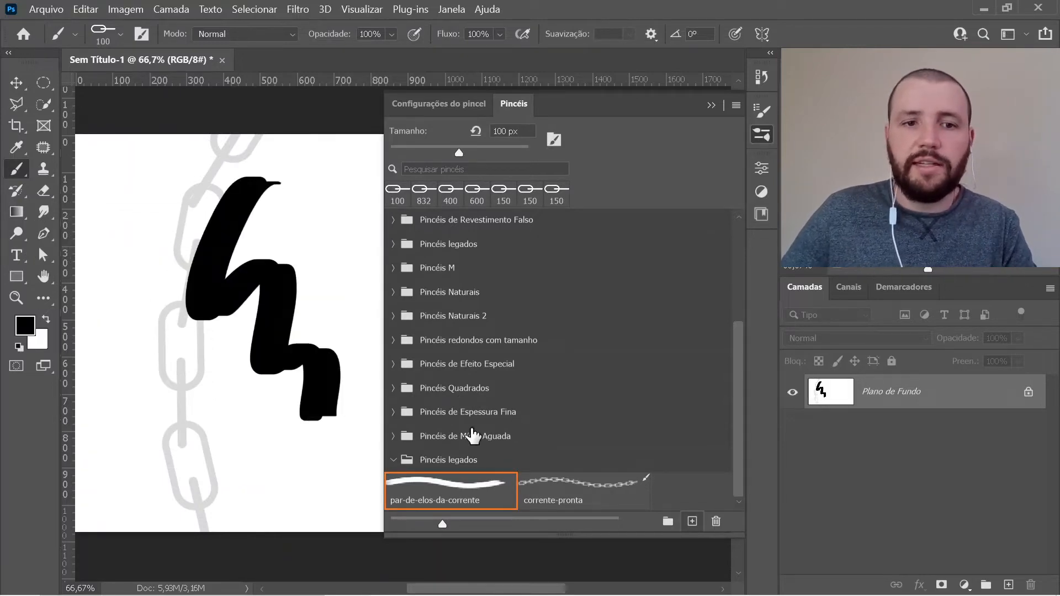
Step: Select the corrente-pronta brush and paint three curved vertical chains on both sides of the zigzag stroke
{"action": "left_click", "coordinate": [568, 494]}
{"action": "mouse_move", "coordinate": [192, 110]}
{"action": "left_mouse_down"}
{"action": "mouse_move", "coordinate": [130, 342]}
{"action": "mouse_move", "coordinate": [190, 574]}
{"action": "mouse_move", "coordinate": [210, 535]}
{"action": "mouse_move", "coordinate": [224, 562]}
{"action": "mouse_move", "coordinate": [167, 355]}
{"action": "mouse_move", "coordinate": [182, 222]}
{"action": "mouse_move", "coordinate": [247, 117]}
{"action": "mouse_move", "coordinate": [282, 98]}
{"action": "left_mouse_up"}
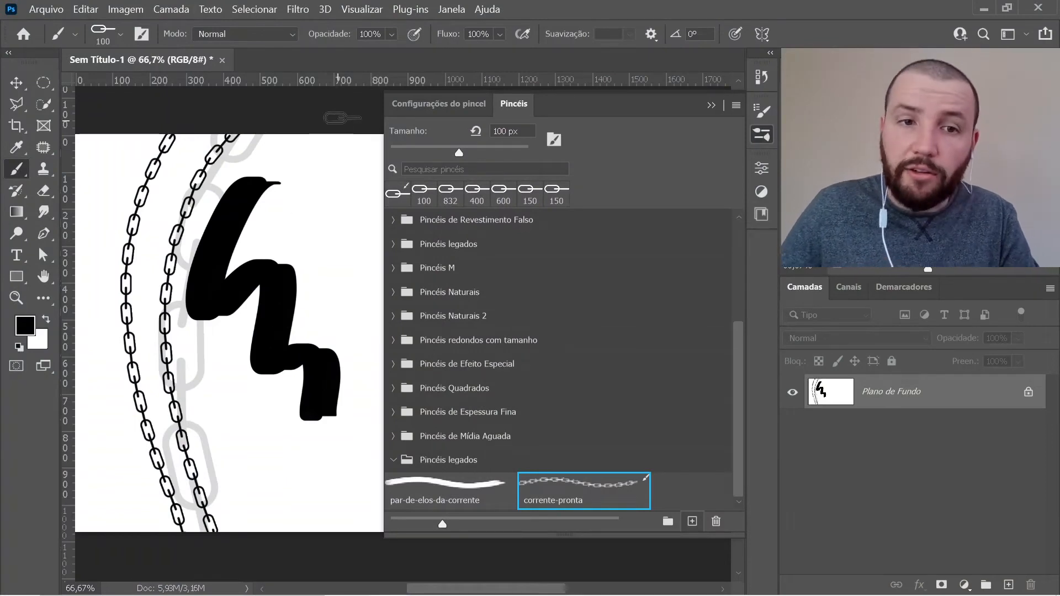
{"action": "mouse_move", "coordinate": [339, 130]}
{"action": "left_mouse_down"}
{"action": "mouse_move", "coordinate": [342, 245]}
{"action": "mouse_move", "coordinate": [364, 368]}
{"action": "mouse_move", "coordinate": [356, 477]}
{"action": "mouse_move", "coordinate": [327, 556]}
{"action": "left_mouse_up"}
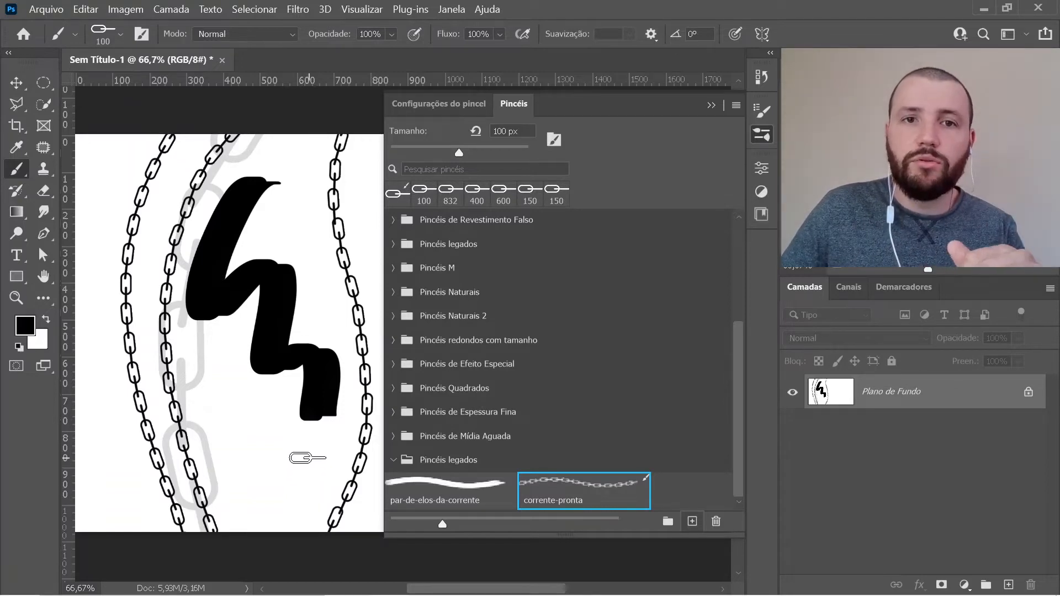
Step: Fill the background with white to erase the test strokes and add a new empty layer
{"action": "left_click", "coordinate": [761, 134]}
{"action": "key", "text": "ctrl+BackSpace"}
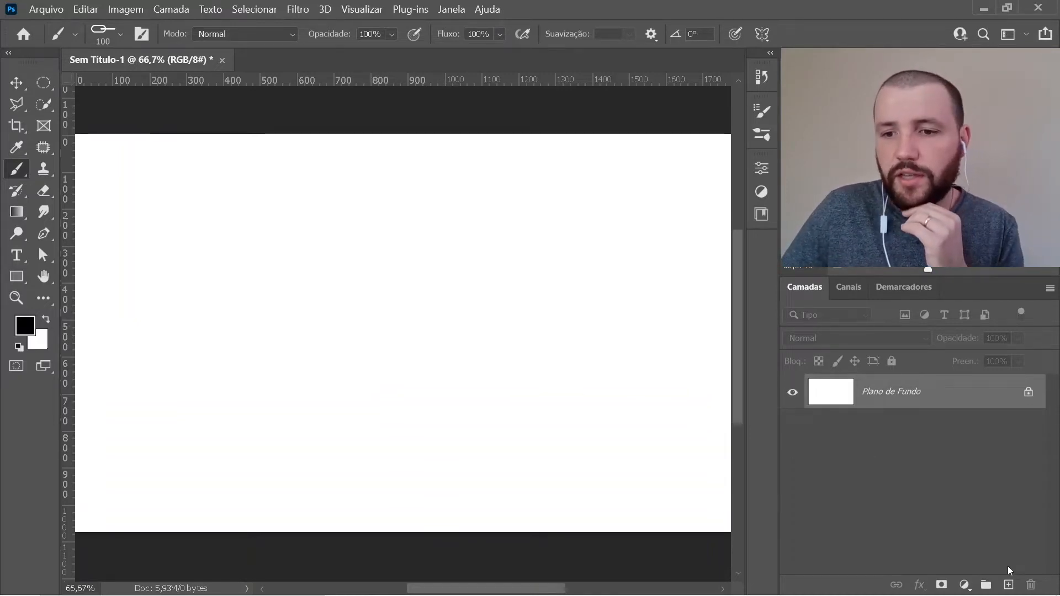
{"action": "left_click", "coordinate": [1009, 585]}
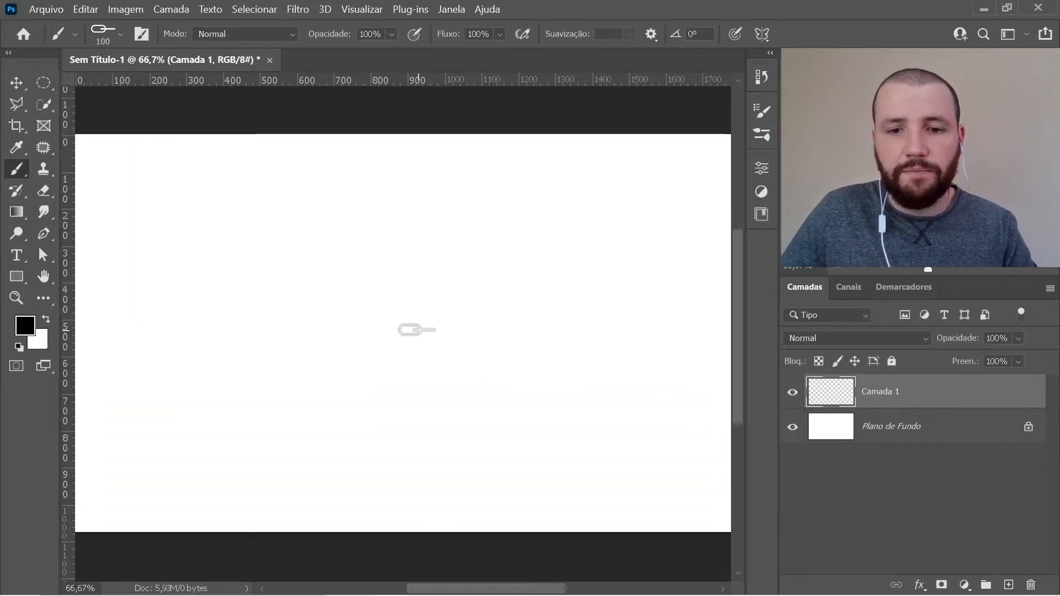
Step: Draw a closed eye-shaped path about 530 px wide and 270 px tall on the new layer with the Pen tool
{"action": "key", "text": "p"}
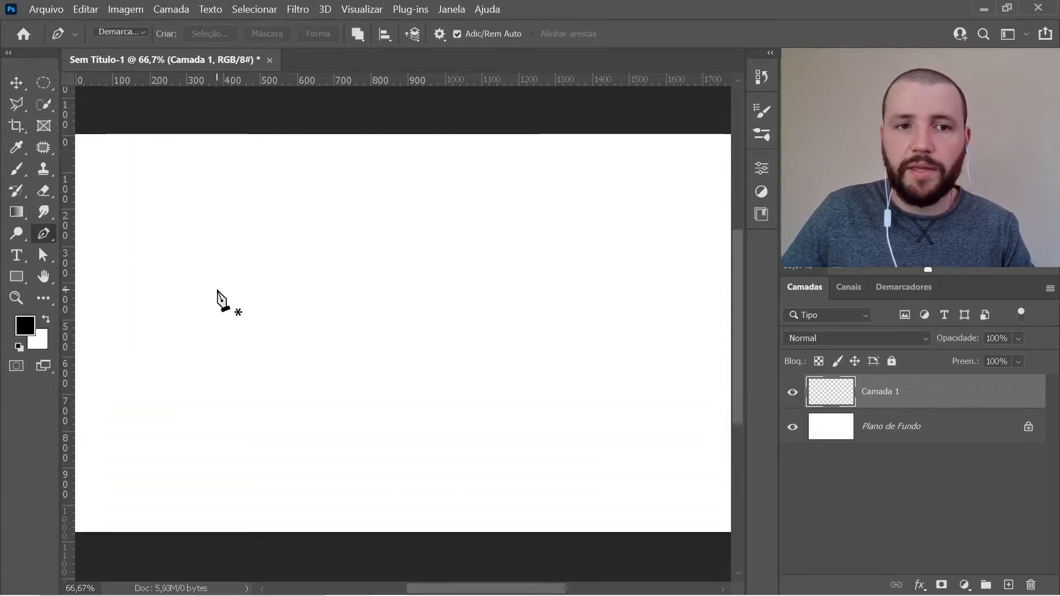
{"action": "left_click_drag", "start_coordinate": [294, 219], "coordinate": [383, 230]}
{"action": "left_click", "coordinate": [413, 284]}
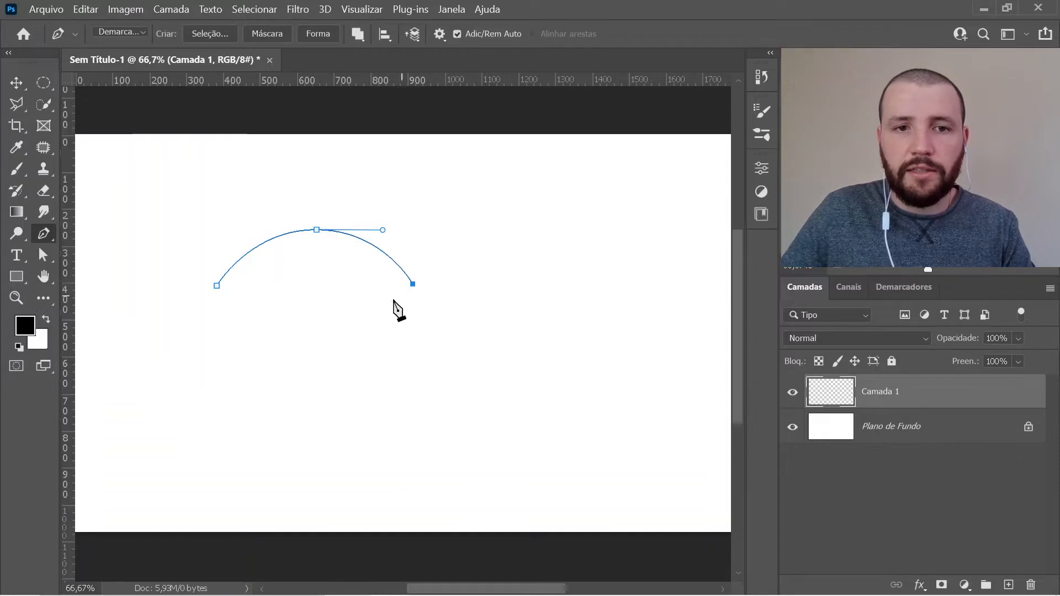
{"action": "left_click_drag", "start_coordinate": [286, 332], "coordinate": [246, 329]}
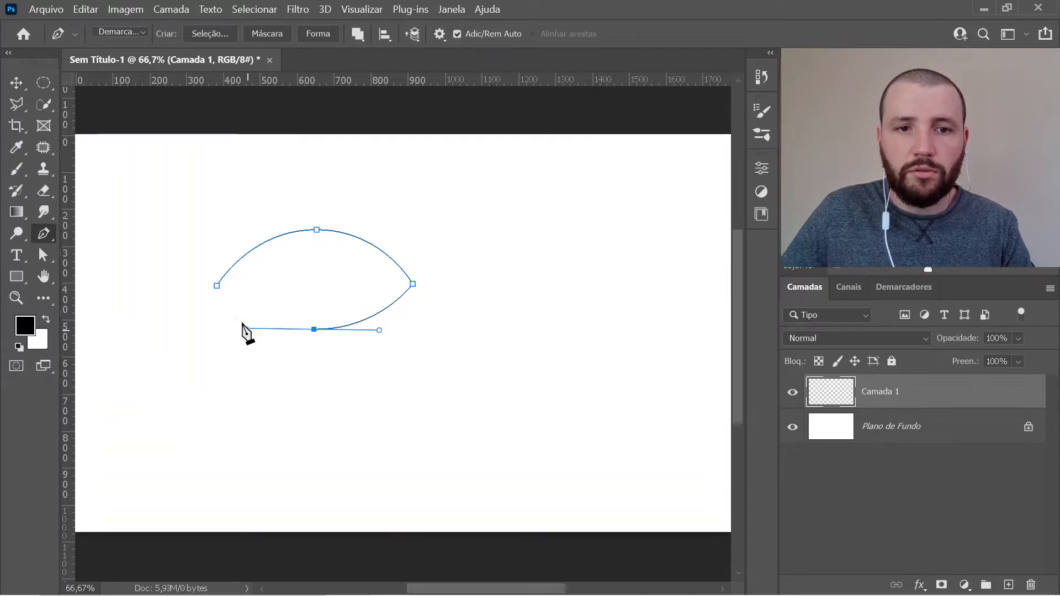
{"action": "left_click", "coordinate": [217, 286]}
Step: Move the eye-shaped path slightly up and to the left, and adjust its two pointed corner anchors
{"action": "key", "text": "a"}
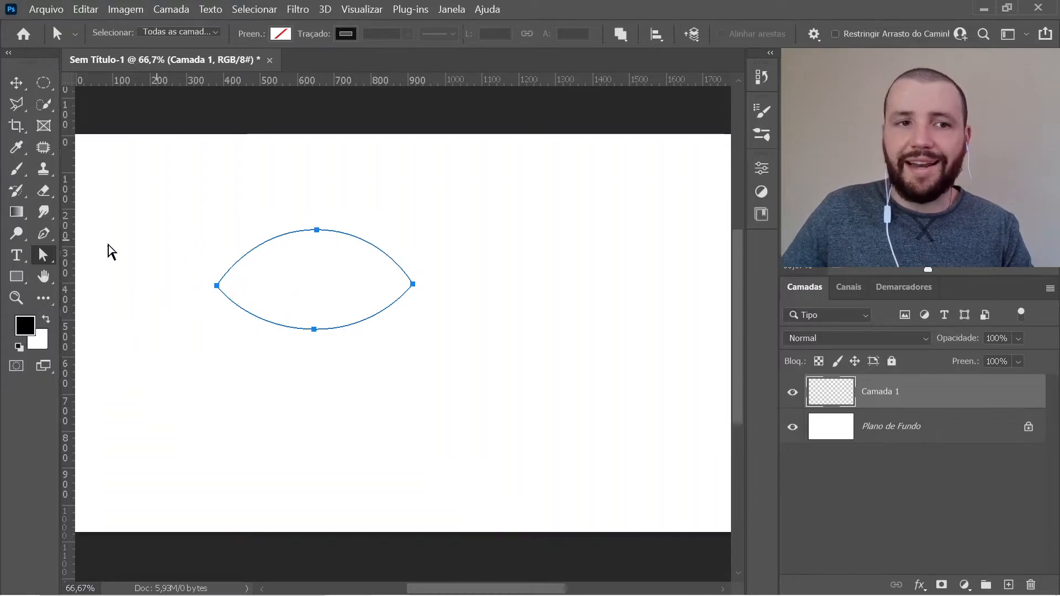
{"action": "left_click_drag", "start_coordinate": [217, 289], "coordinate": [209, 273]}
{"action": "left_click", "coordinate": [208, 304]}
{"action": "left_click_drag", "start_coordinate": [409, 276], "coordinate": [410, 273]}
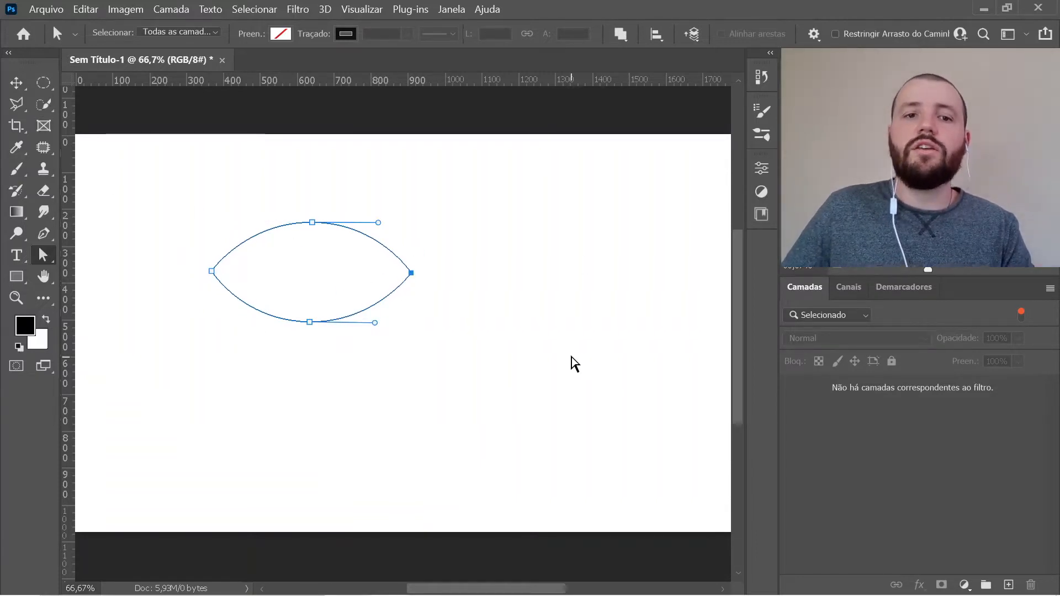
{"action": "left_click_drag", "start_coordinate": [409, 278], "coordinate": [413, 281]}
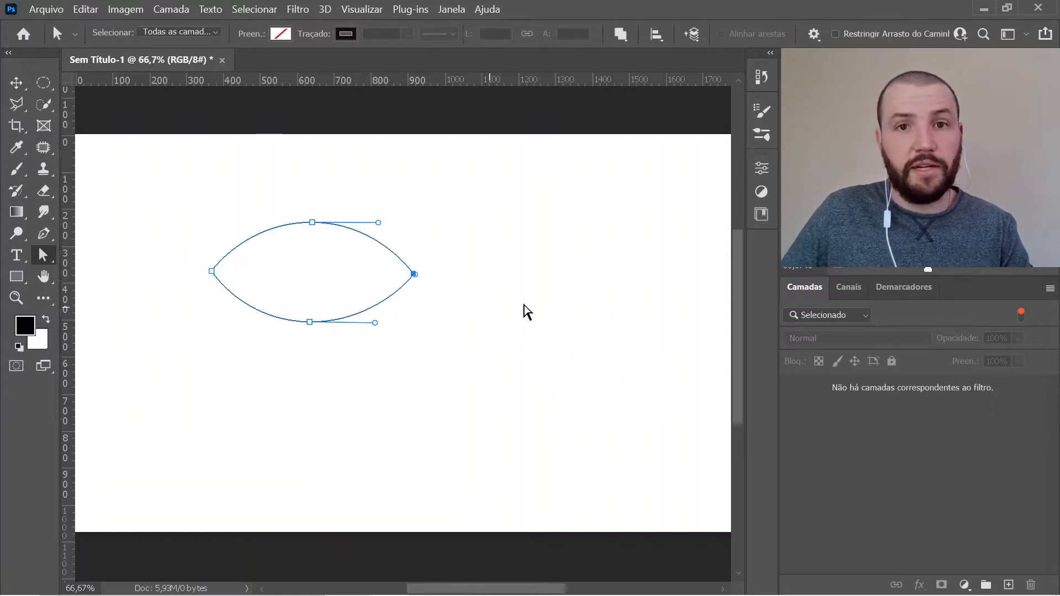
Step: Turn off the layer filter, reselect Camada 1 and activate the Pen tool
{"action": "left_click", "coordinate": [1021, 313]}
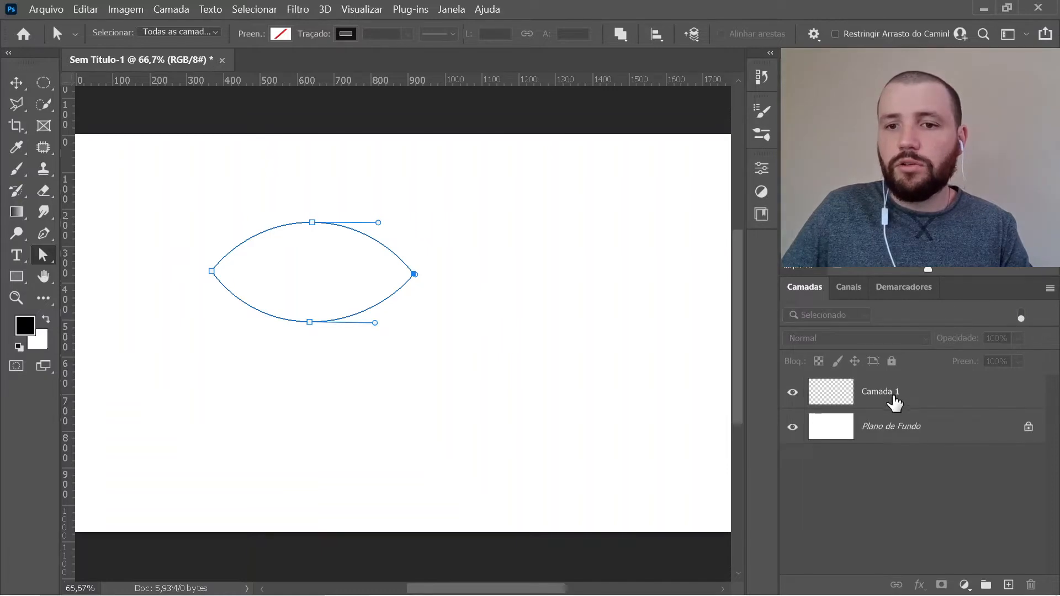
{"action": "left_click", "coordinate": [896, 404]}
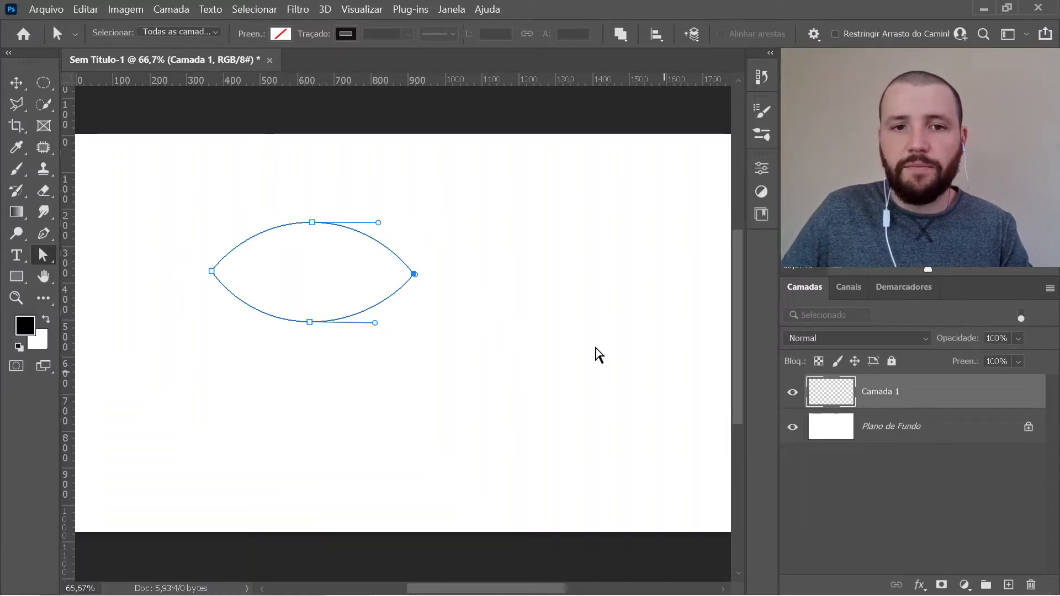
{"action": "key", "text": "p"}
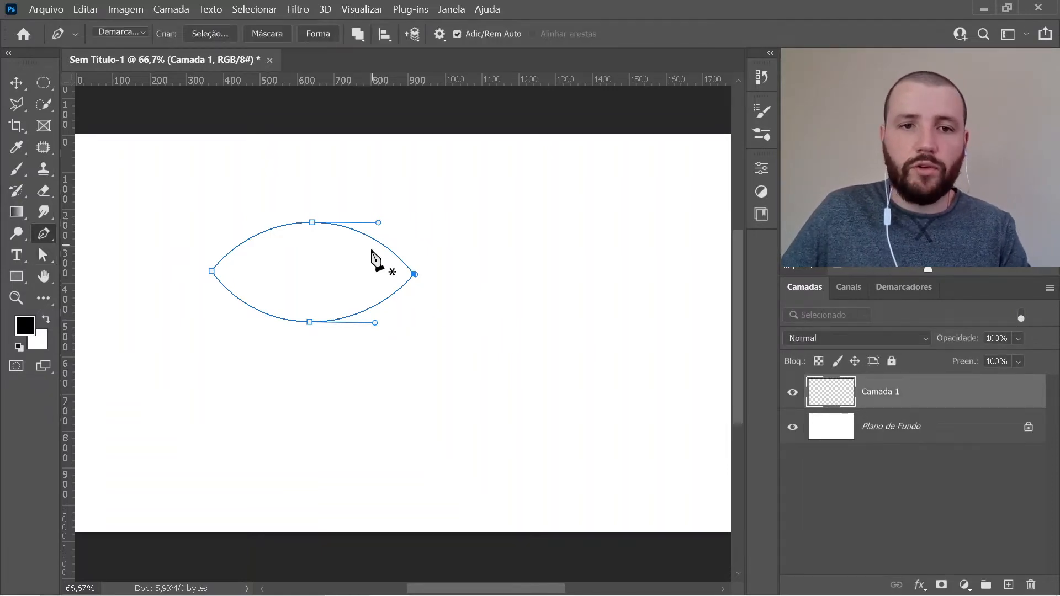
Step: Fill the eye-shaped path with the foreground colour (Cor do Primeiro Plano) on Camada 1 and dismiss the path outline
{"action": "right_click", "coordinate": [369, 279]}
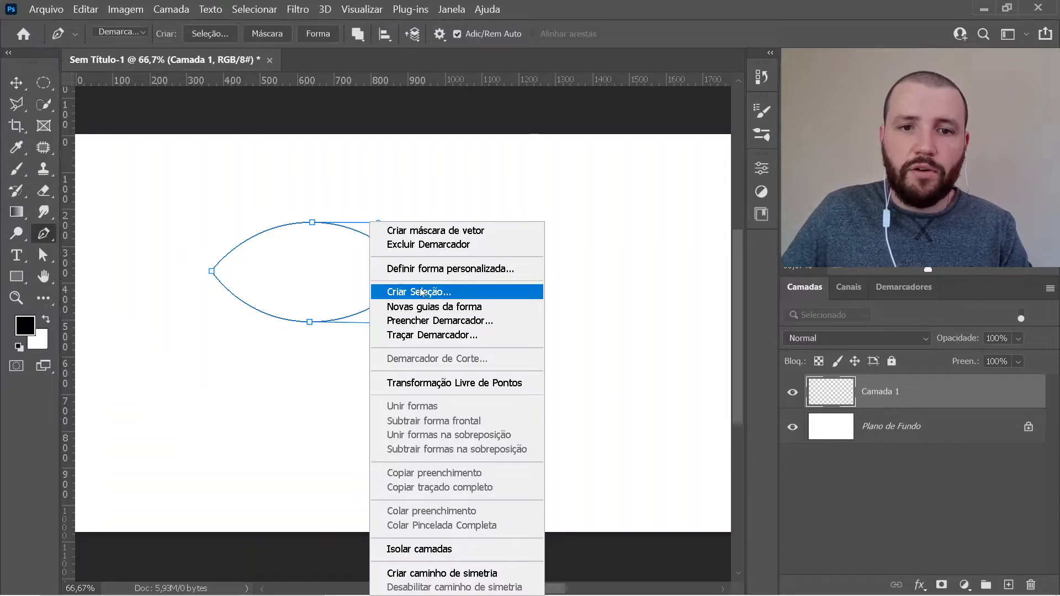
{"action": "left_click", "coordinate": [443, 321]}
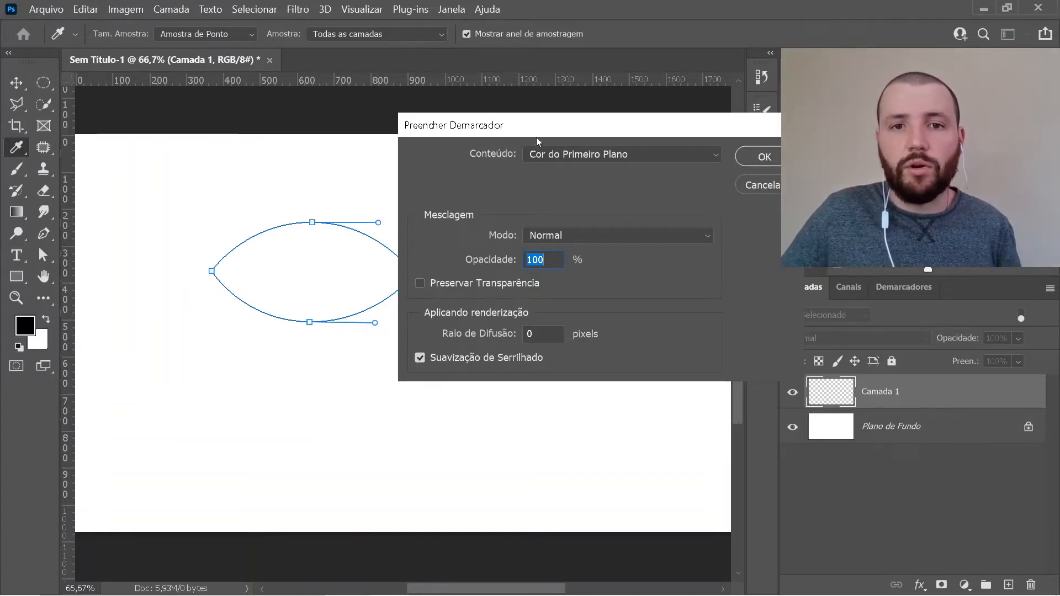
{"action": "left_click_drag", "start_coordinate": [536, 141], "coordinate": [442, 184]}
{"action": "left_click", "coordinate": [477, 197]}
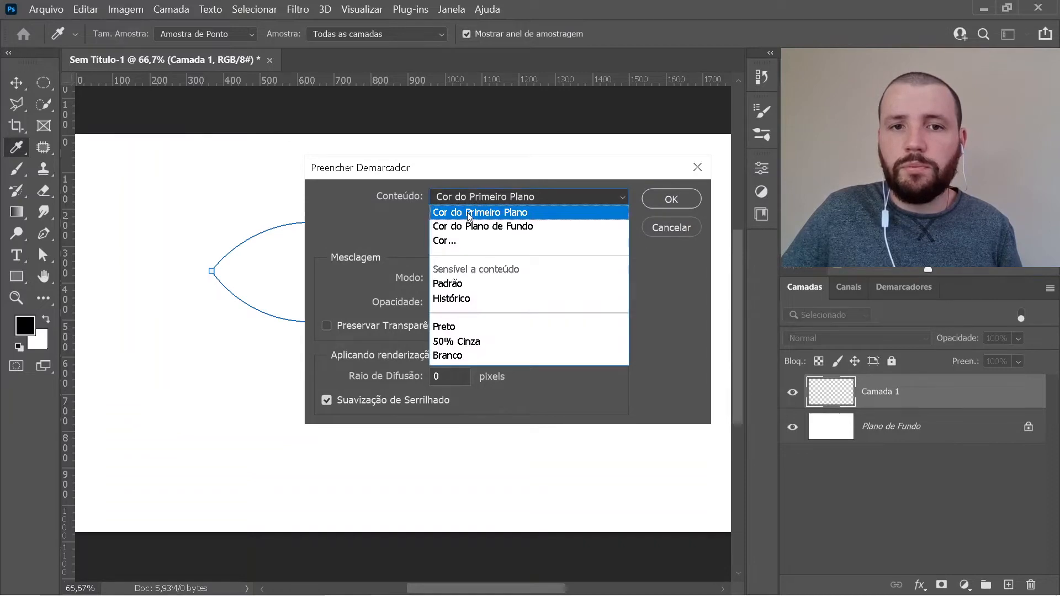
{"action": "left_click", "coordinate": [470, 213]}
{"action": "left_click", "coordinate": [670, 199]}
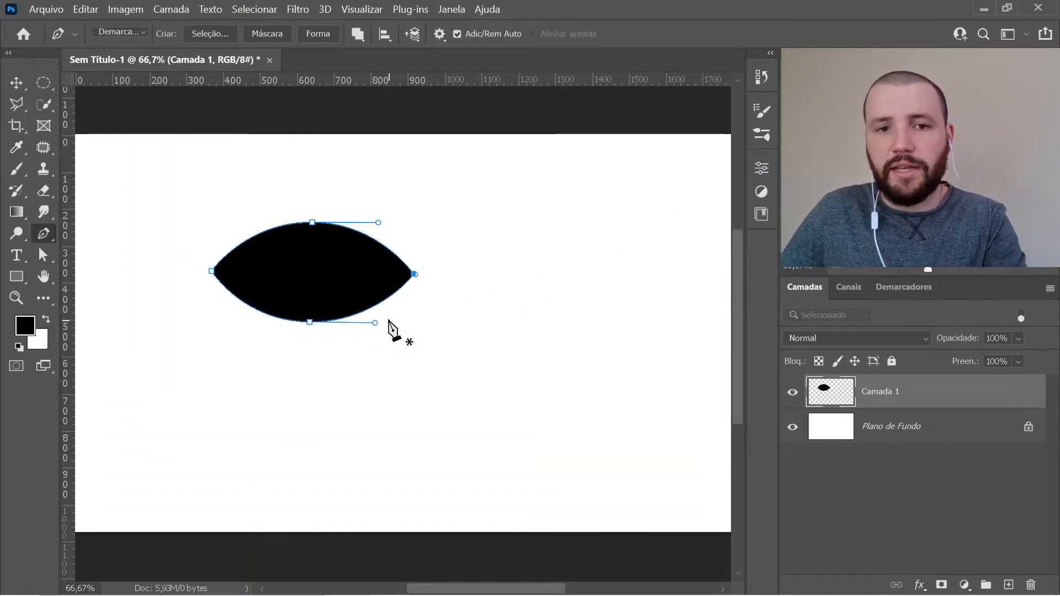
{"action": "key", "text": "Escape"}
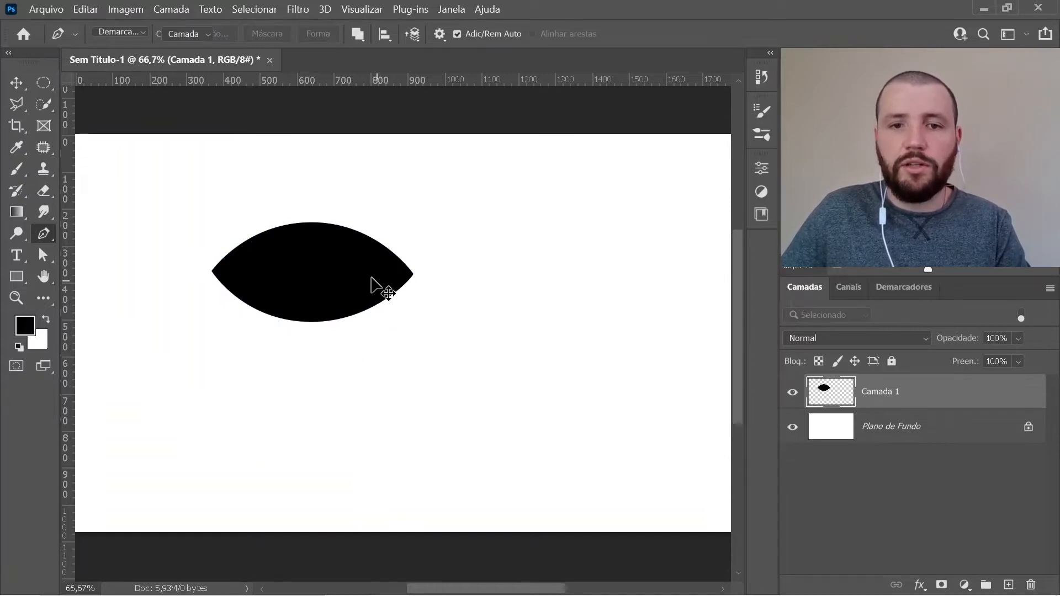
Step: Move the filled eye shape slightly down and to the left, and warp it with the Sinalizador style
{"action": "key", "text": "v"}
{"action": "mouse_move", "coordinate": [325, 292]}
{"action": "left_mouse_down"}
{"action": "mouse_move", "coordinate": [416, 370]}
{"action": "mouse_move", "coordinate": [430, 325]}
{"action": "mouse_move", "coordinate": [412, 347]}
{"action": "mouse_move", "coordinate": [401, 307]}
{"action": "mouse_move", "coordinate": [335, 307]}
{"action": "left_mouse_up"}
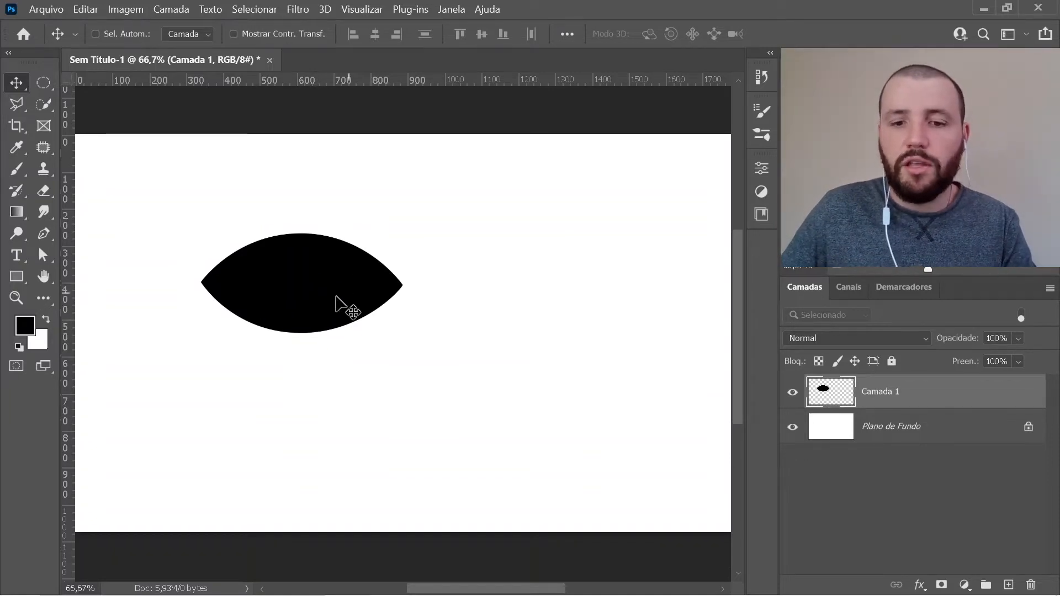
{"action": "key", "text": "ctrl+t"}
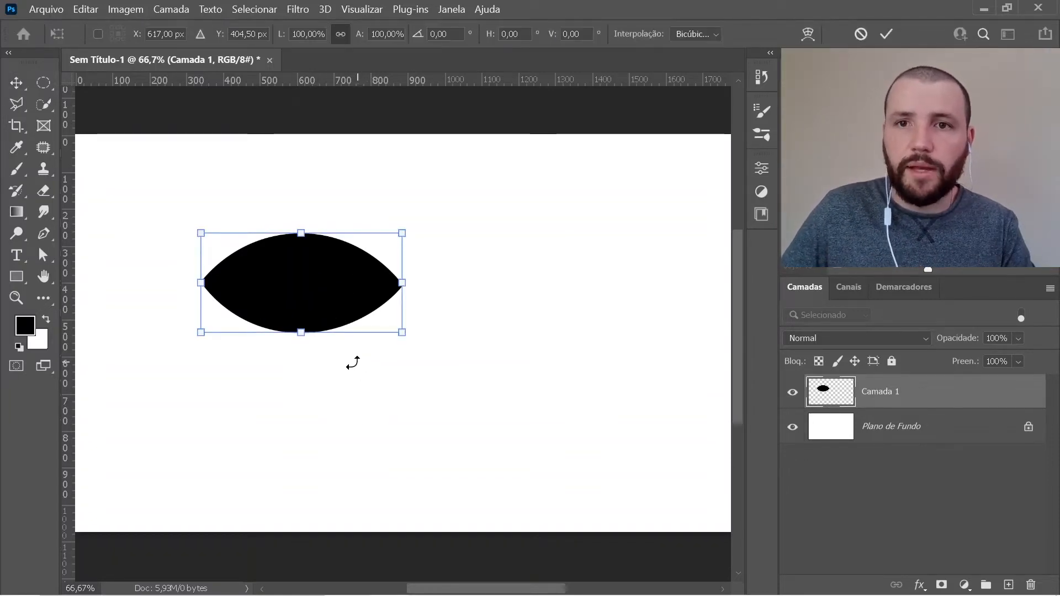
{"action": "left_click", "coordinate": [806, 36]}
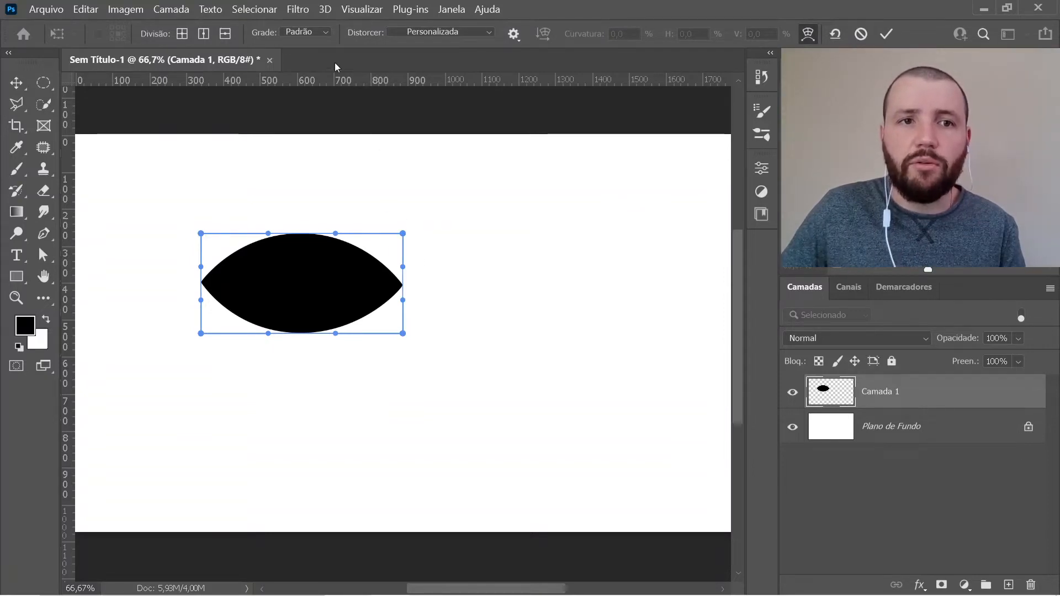
{"action": "mouse_move", "coordinate": [267, 236]}
{"action": "left_mouse_down"}
{"action": "mouse_move", "coordinate": [267, 203]}
{"action": "mouse_move", "coordinate": [279, 243]}
{"action": "mouse_move", "coordinate": [271, 230]}
{"action": "left_mouse_up"}
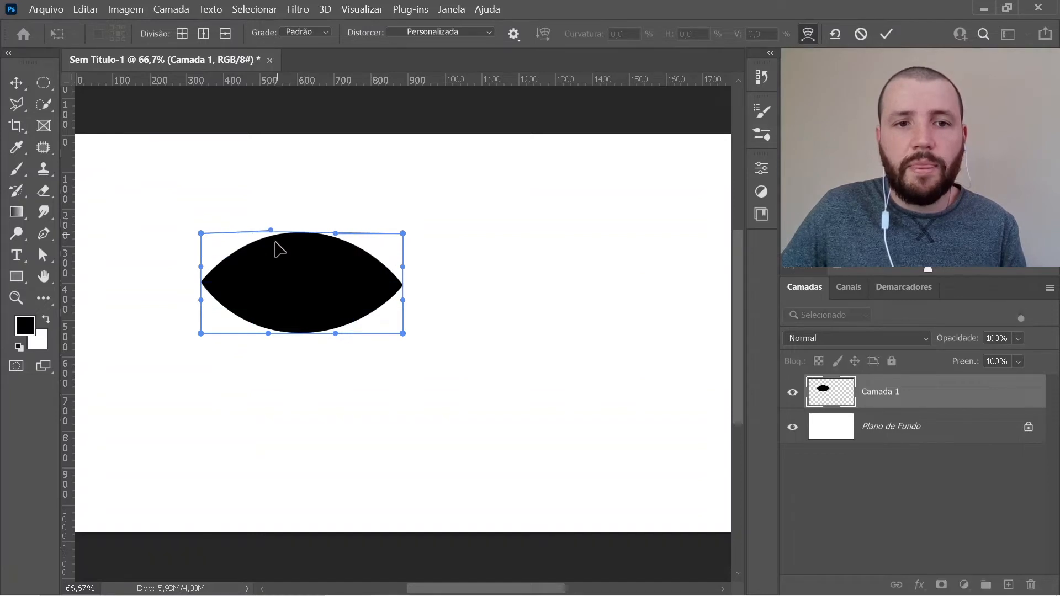
{"action": "left_click", "coordinate": [438, 32]}
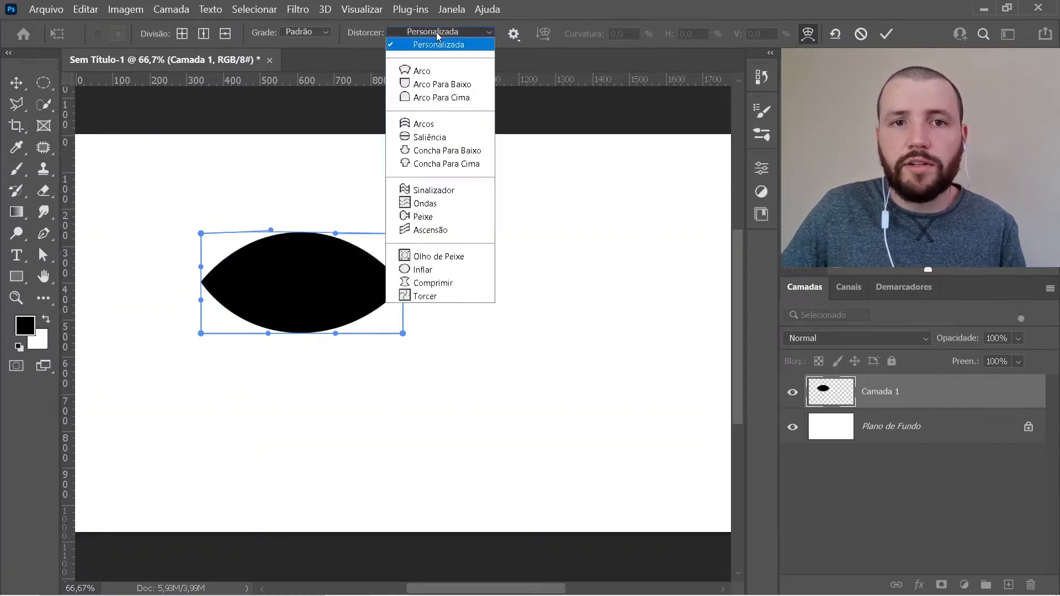
{"action": "left_click", "coordinate": [448, 191]}
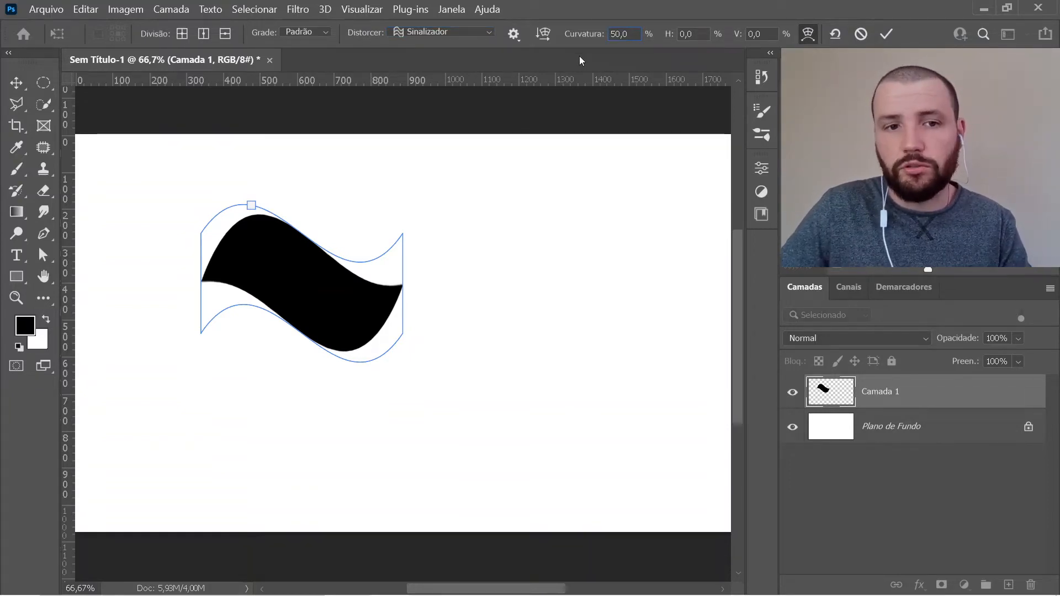
Step: Set the warp curvature to 36%, apply the warp, and shift the shape slightly down and to the right
{"action": "key", "text": "Down"}
{"action": "key", "text": "Down"}
{"action": "key", "text": "Down"}
{"action": "key", "text": "Down"}
{"action": "key", "text": "Down"}
{"action": "key", "text": "Down"}
{"action": "key", "text": "Down"}
{"action": "key", "text": "Down"}
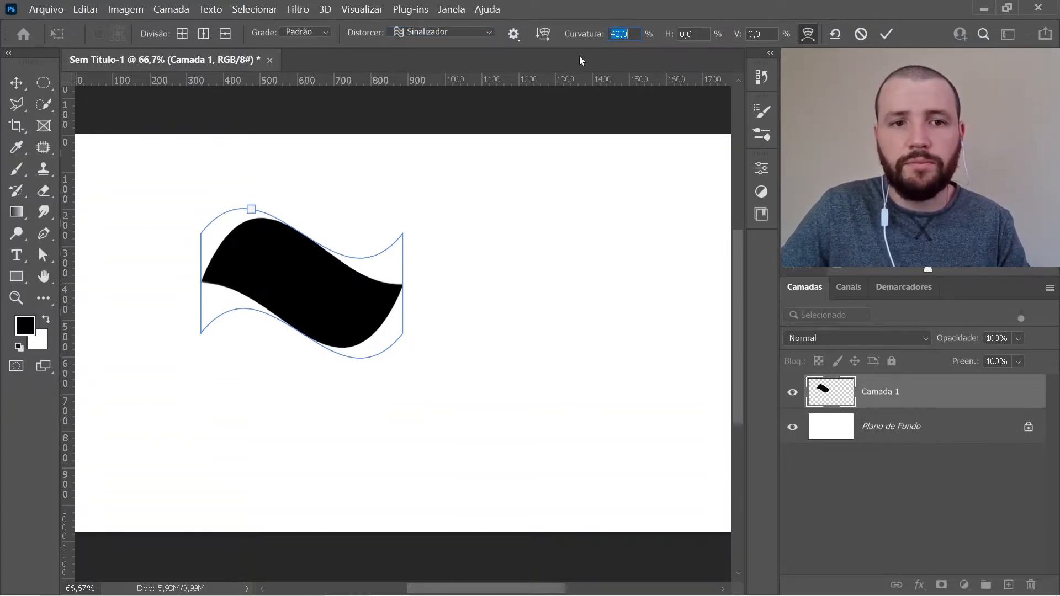
{"action": "key", "text": "Down"}
{"action": "key", "text": "Down"}
{"action": "key", "text": "Down"}
{"action": "key", "text": "Down"}
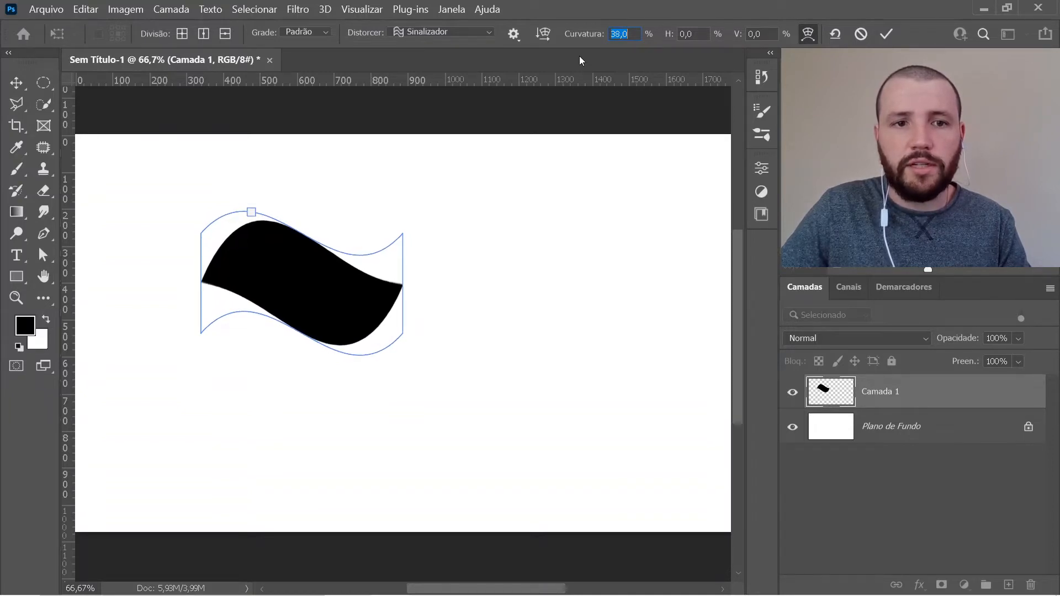
{"action": "key", "text": "Down"}
{"action": "key", "text": "Down"}
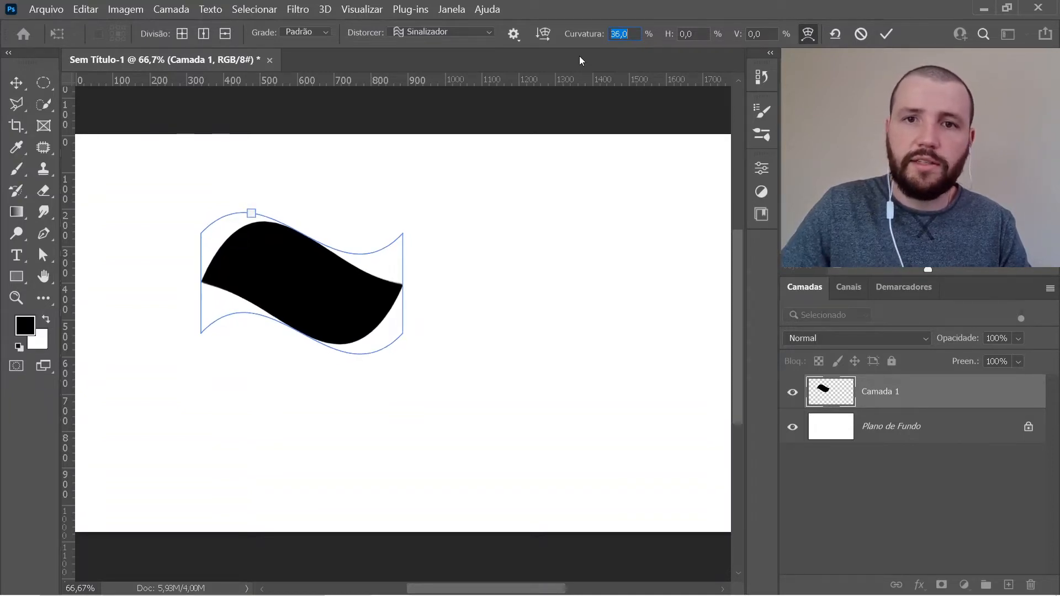
{"action": "key", "text": "Return"}
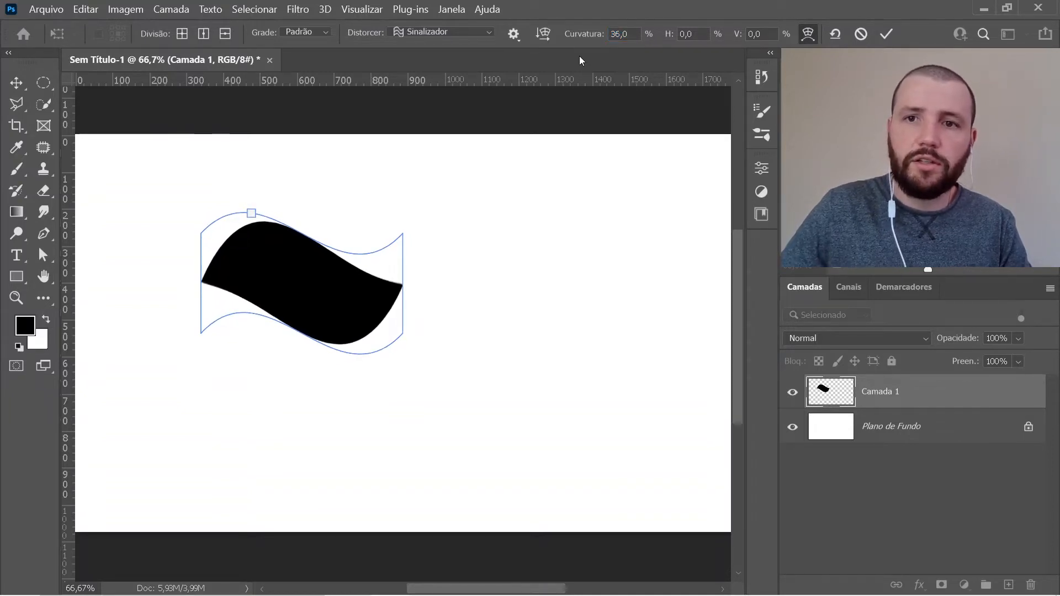
{"action": "left_click", "coordinate": [885, 34]}
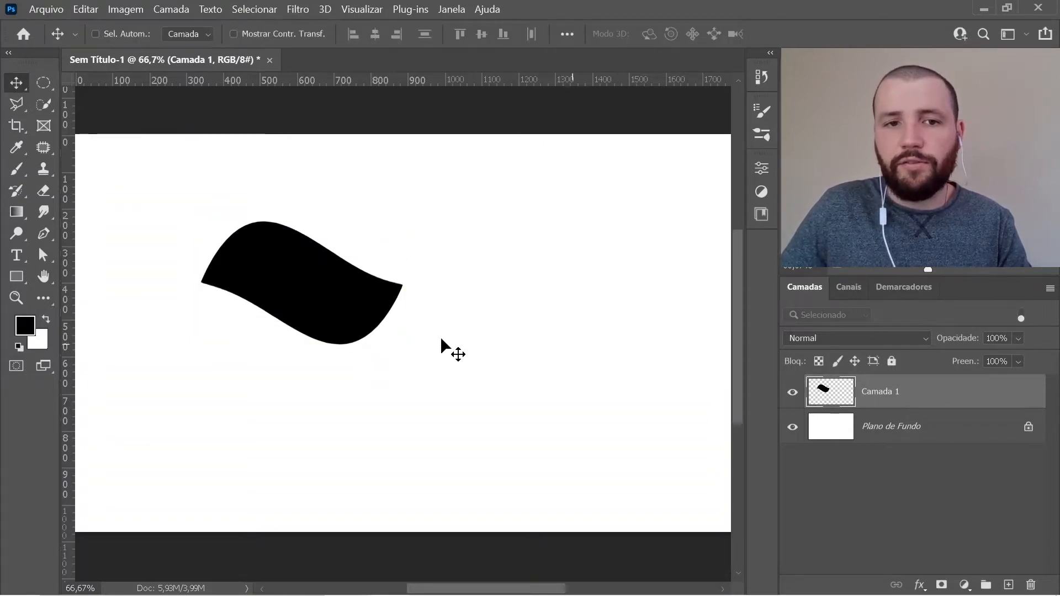
{"action": "left_click_drag", "start_coordinate": [360, 324], "coordinate": [369, 346]}
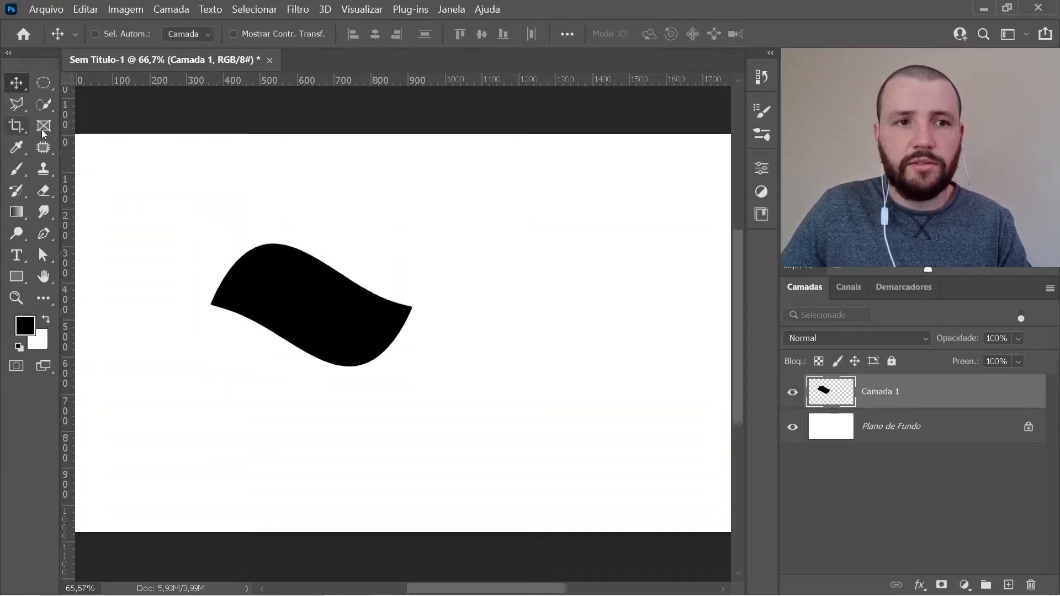
{"action": "left_click", "coordinate": [258, 34]}
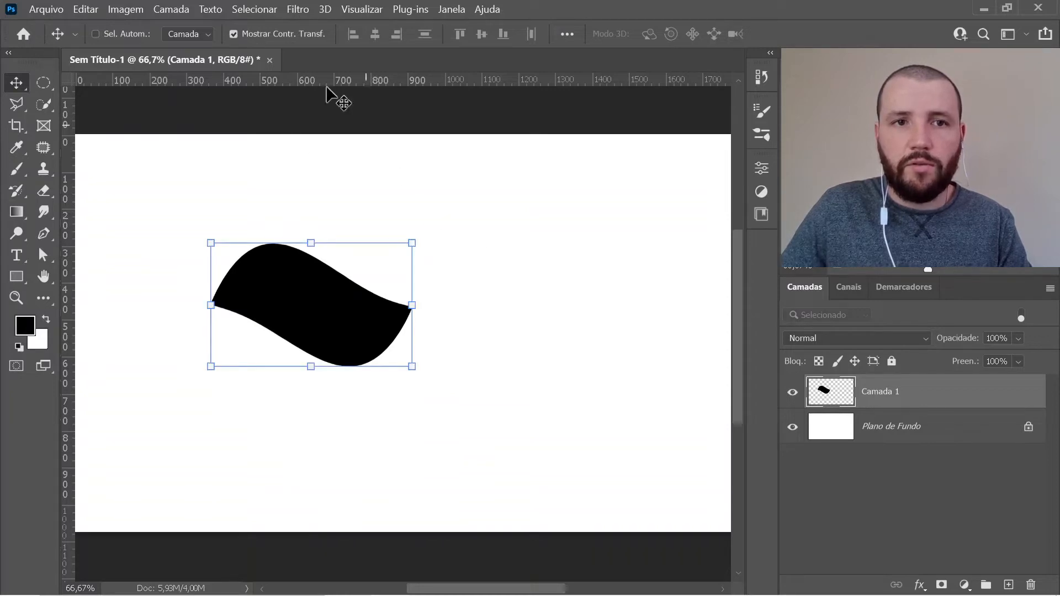
{"action": "left_click", "coordinate": [269, 34]}
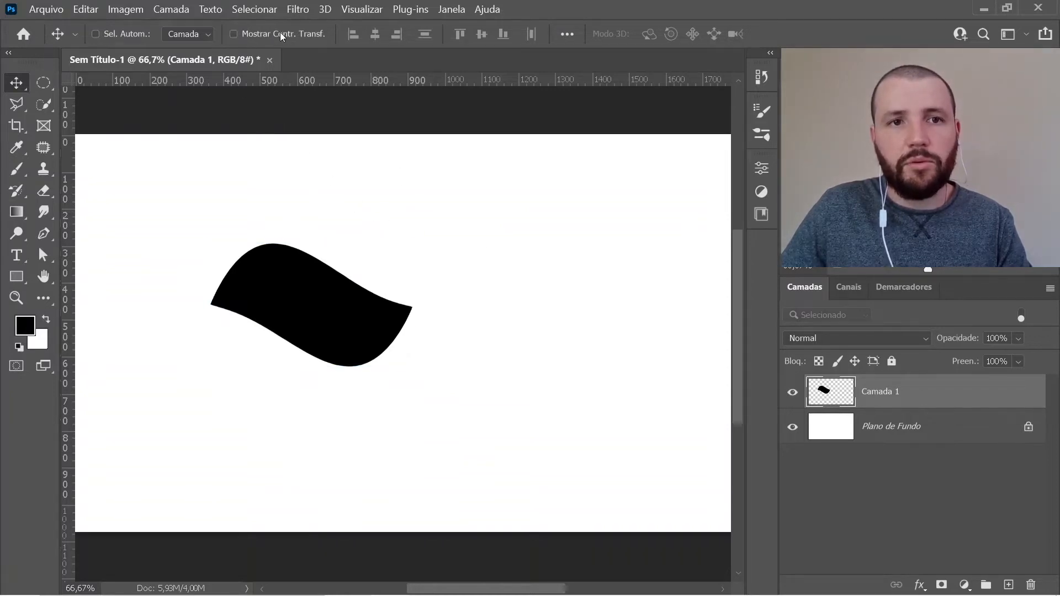
{"action": "left_click", "coordinate": [280, 33]}
{"action": "left_click", "coordinate": [286, 33]}
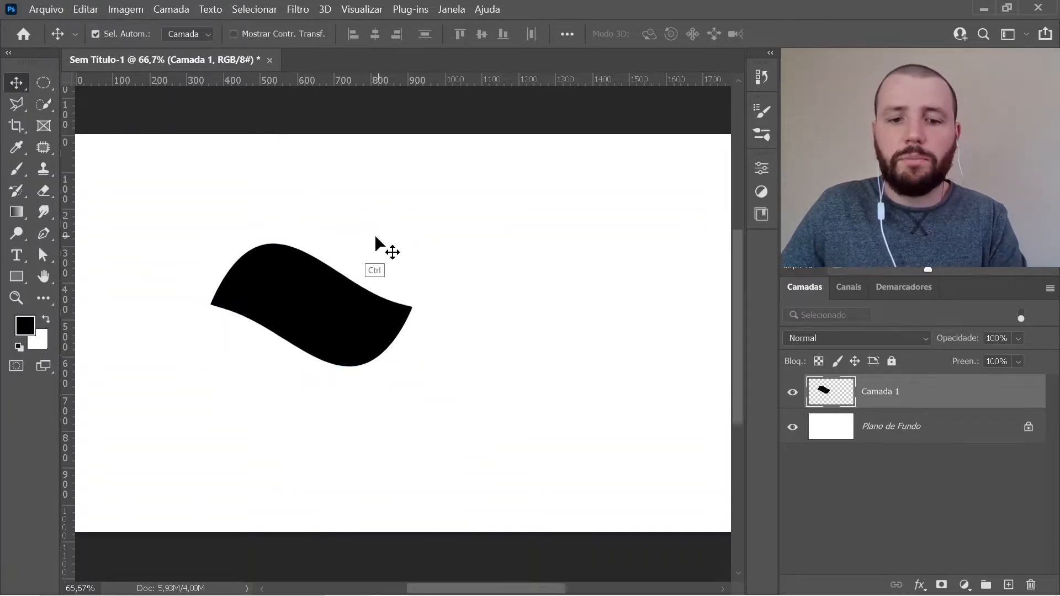
Step: Rotate the warped shape about 44.6° clockwise with Free Transform
{"action": "key", "text": "t"}
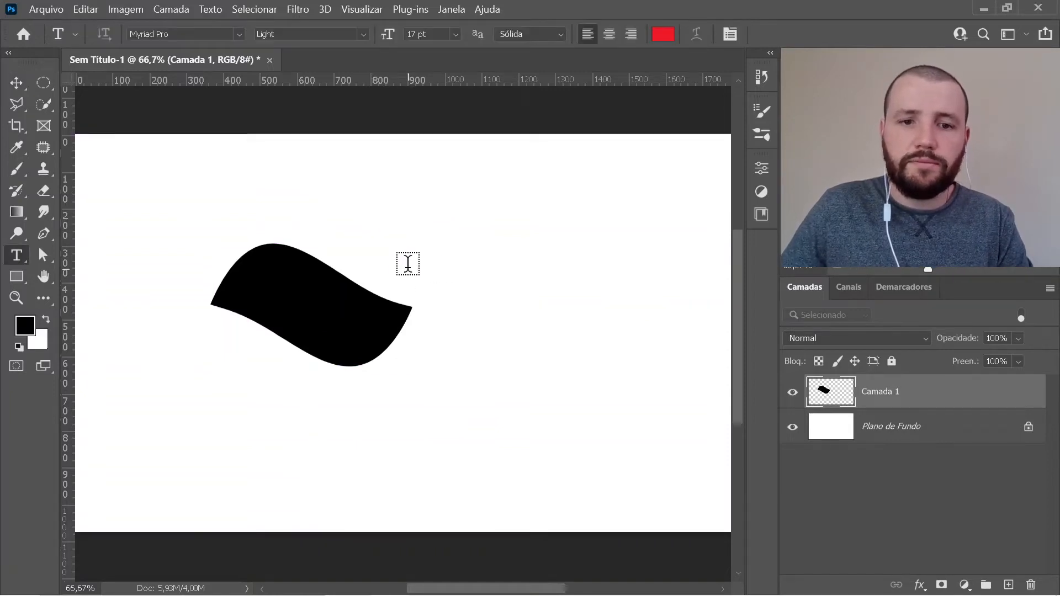
{"action": "key", "text": "ctrl+t"}
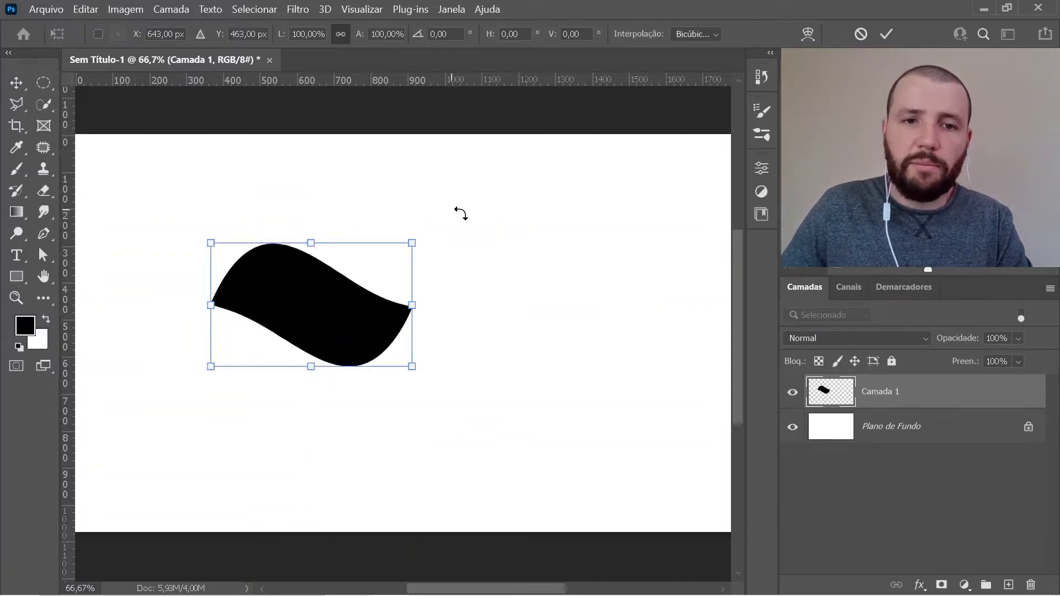
{"action": "left_click_drag", "start_coordinate": [452, 210], "coordinate": [459, 360]}
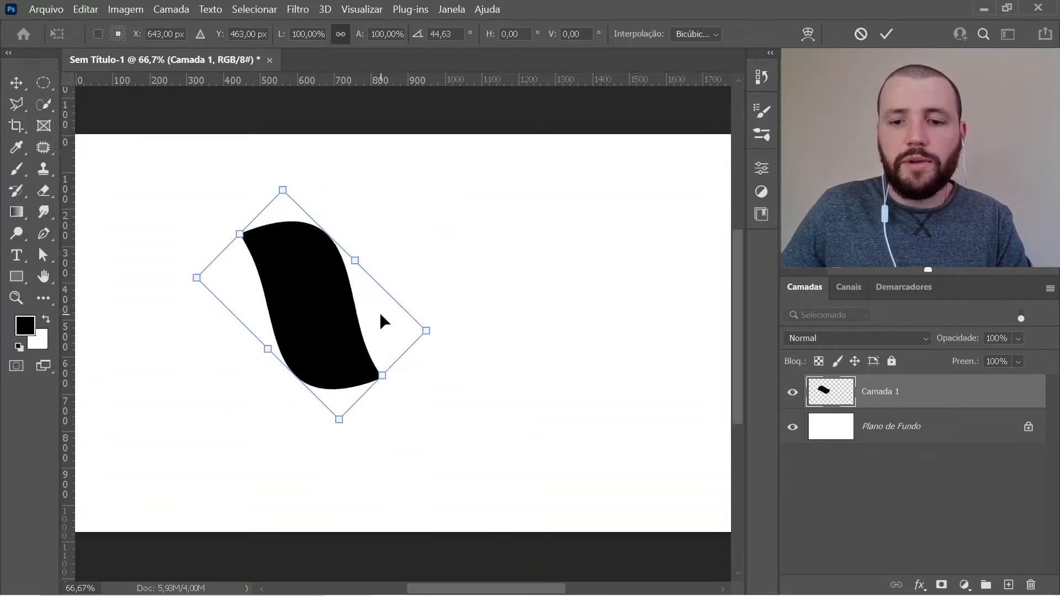
{"action": "key", "text": "Return"}
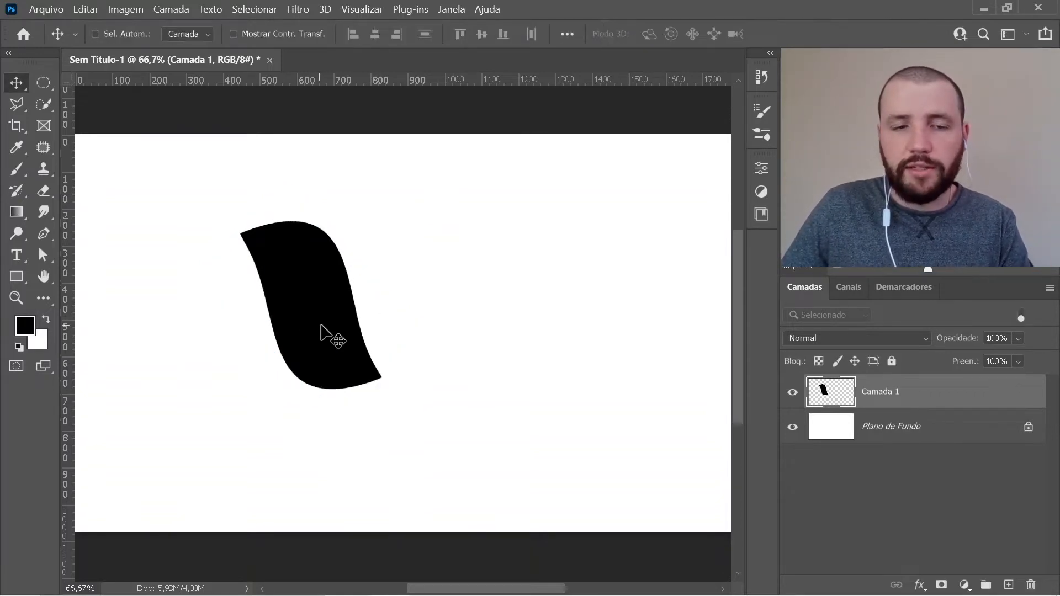
Step: Move the rotated shape to the left and duplicate it three times to the right in an evenly spaced row
{"action": "left_click_drag", "start_coordinate": [326, 333], "coordinate": [282, 332]}
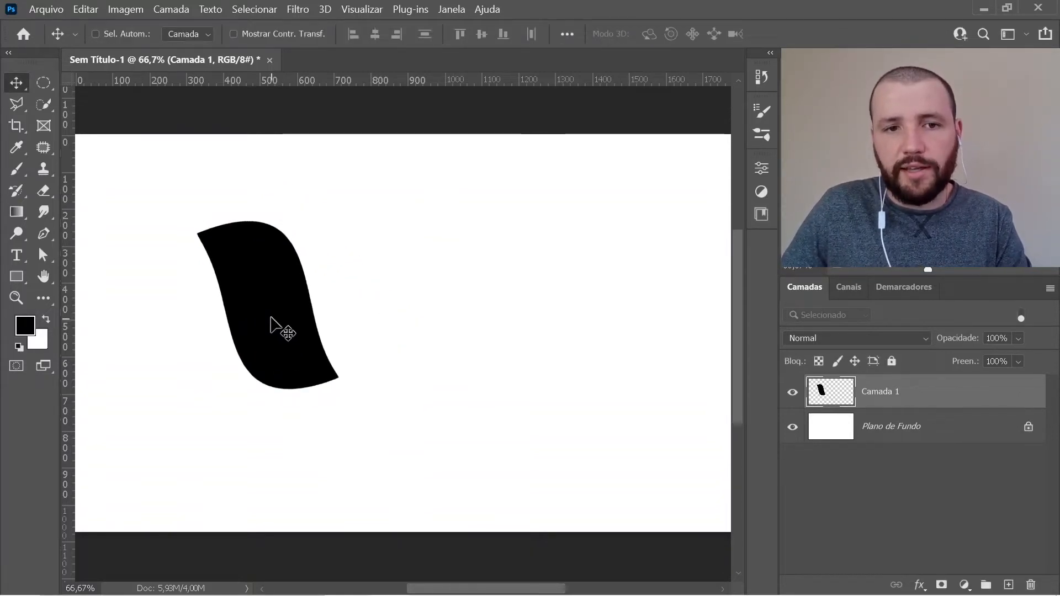
{"action": "left_click_drag", "start_coordinate": [285, 320], "coordinate": [268, 315]}
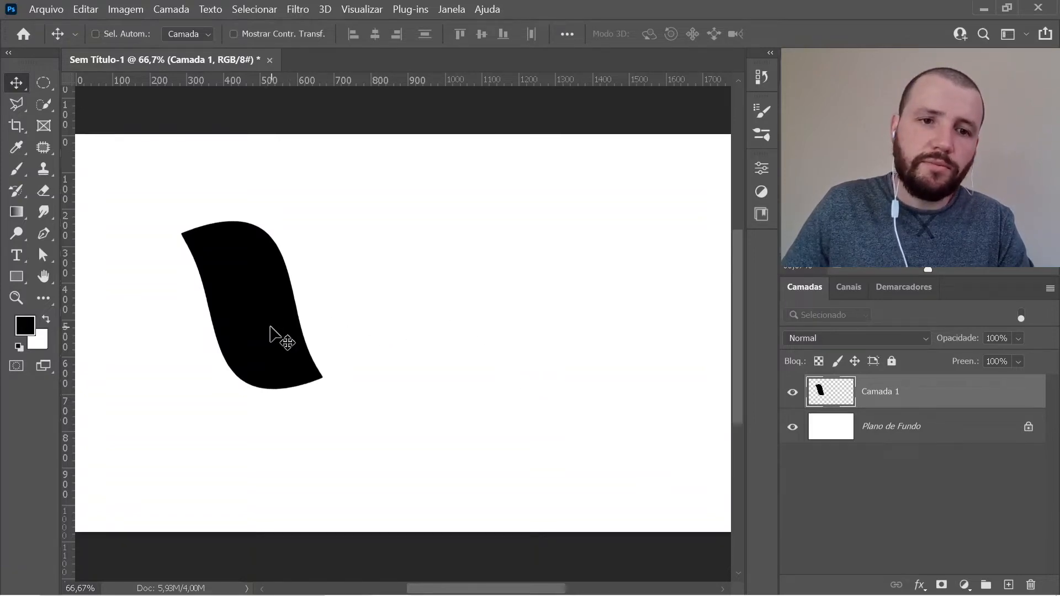
{"action": "left_click_drag", "start_coordinate": [268, 336], "coordinate": [355, 337]}
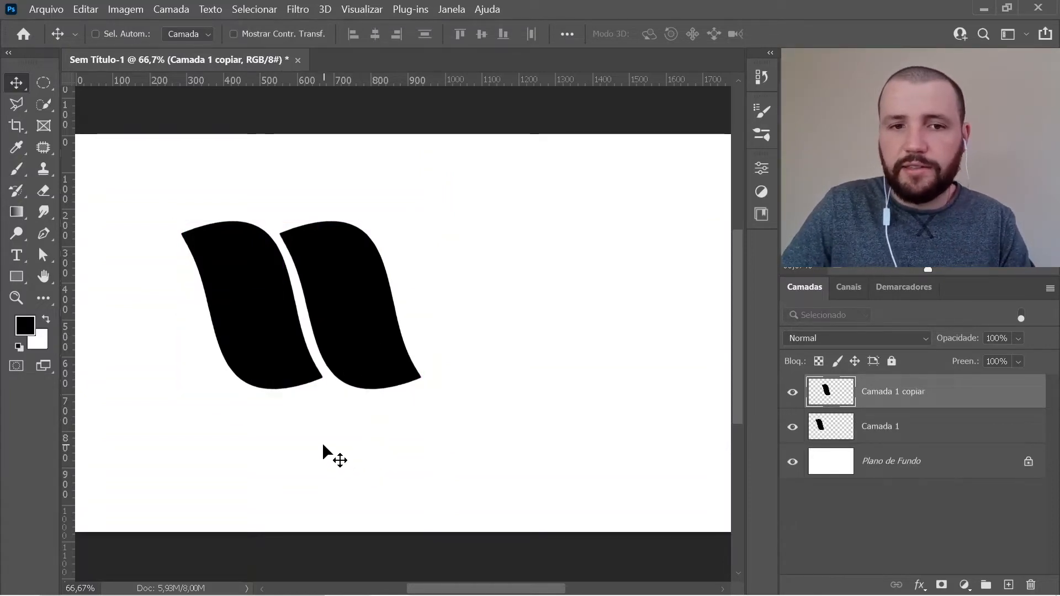
{"action": "left_click_drag", "start_coordinate": [372, 366], "coordinate": [523, 349]}
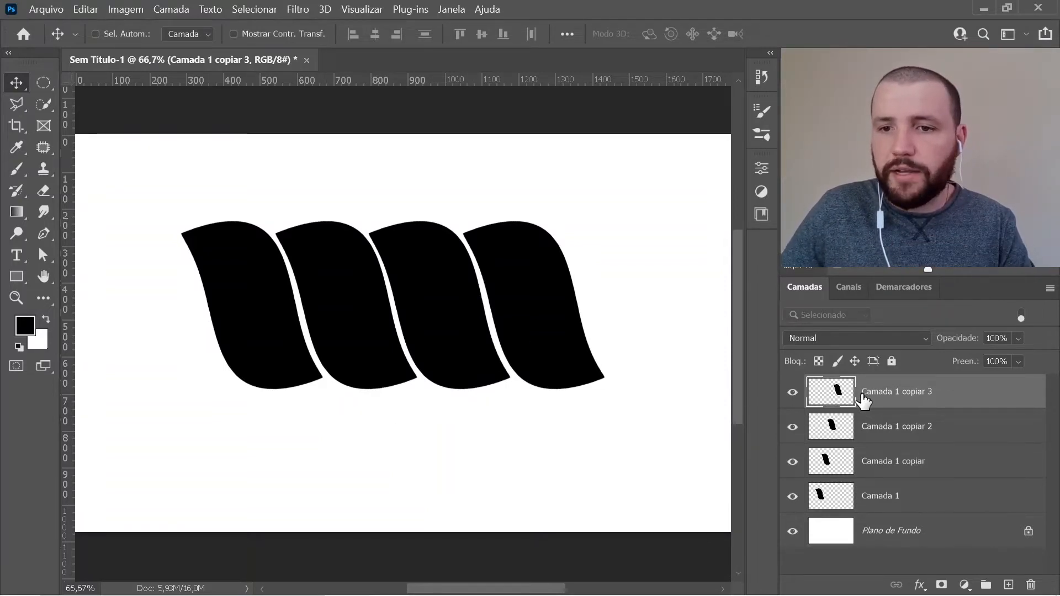
Step: Warp the rightmost copy slightly by adjusting the upper handle on its left edge, and apply the transformation
{"action": "key", "text": "ctrl"}
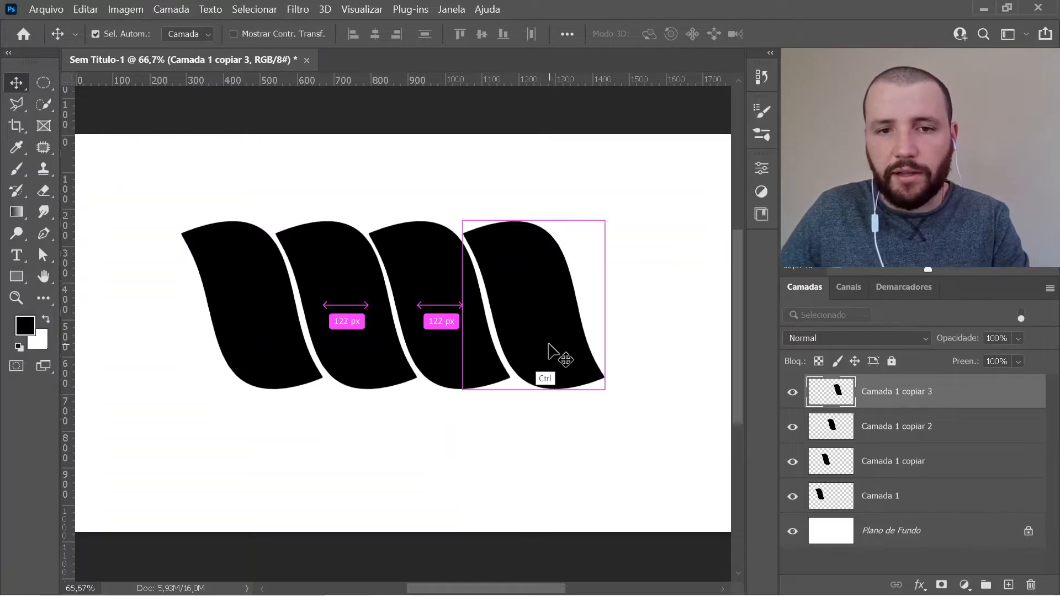
{"action": "key", "text": "ctrl+t"}
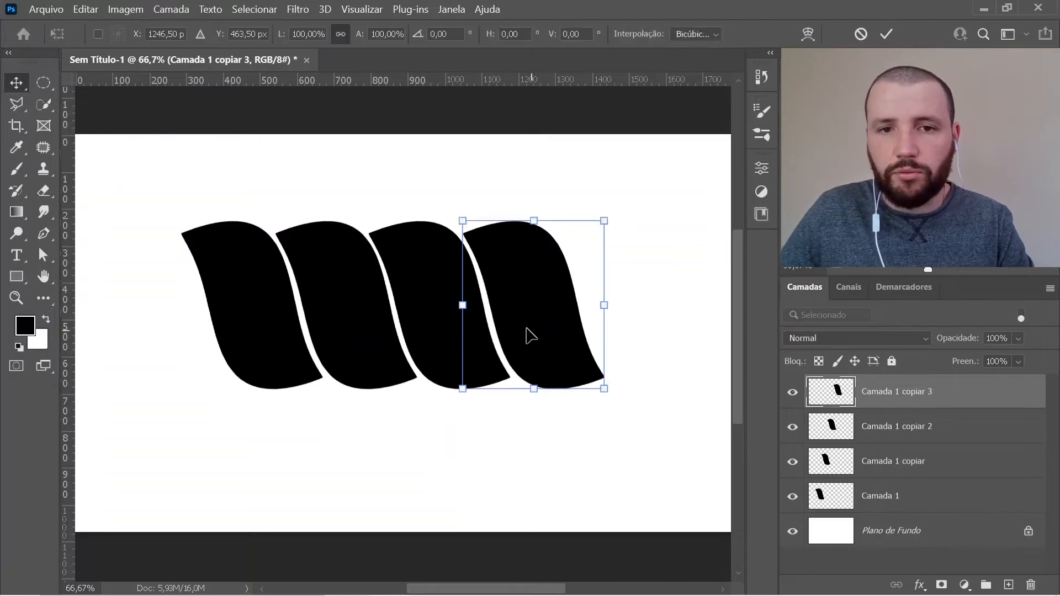
{"action": "left_click", "coordinate": [808, 35]}
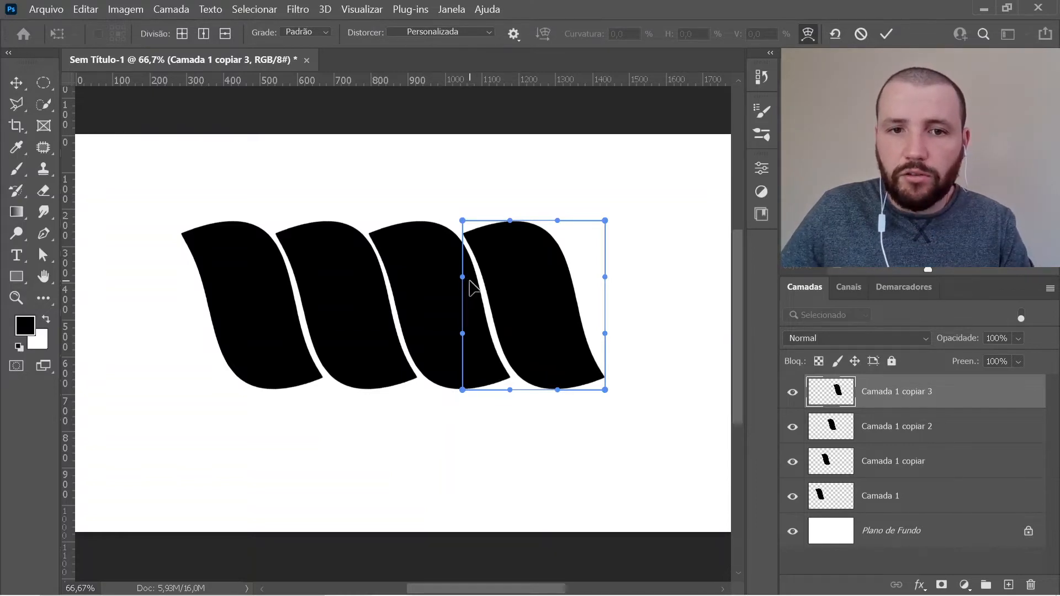
{"action": "left_click_drag", "start_coordinate": [480, 276], "coordinate": [467, 282]}
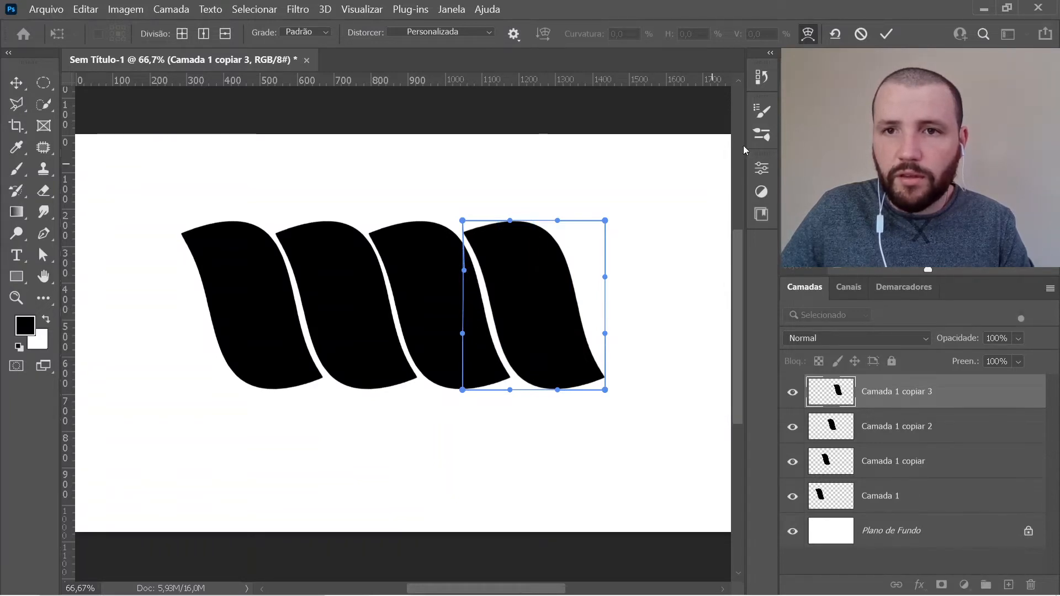
{"action": "left_click", "coordinate": [887, 34]}
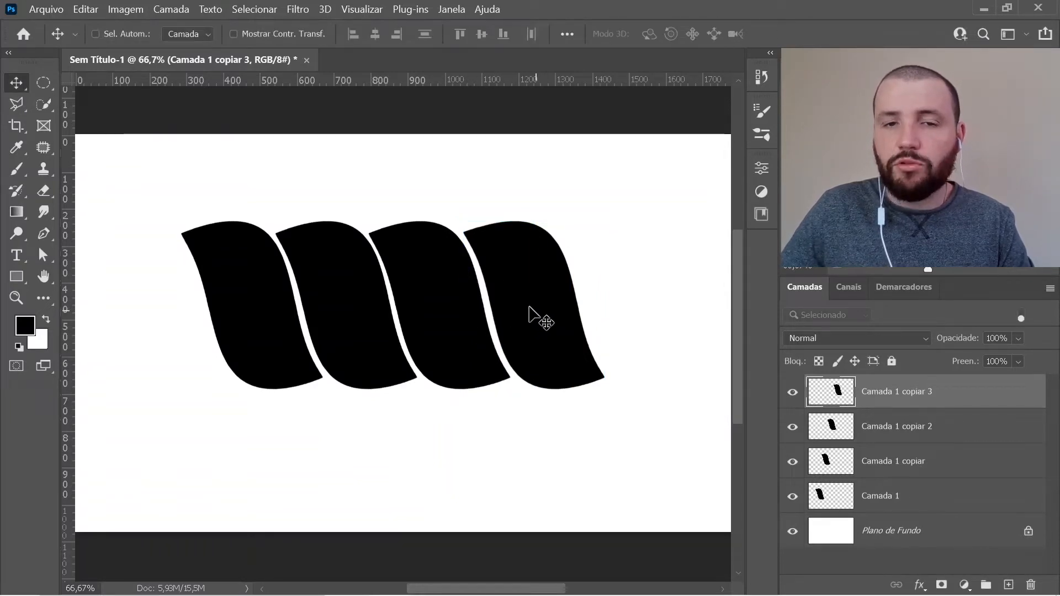
Step: Delete the layers Camada 1, Camada 1 copiar and Camada 1 copiar 2, and select Camada 1 copiar 3
{"action": "left_click", "coordinate": [895, 434]}
{"action": "left_click", "coordinate": [869, 498], "text": "shift"}
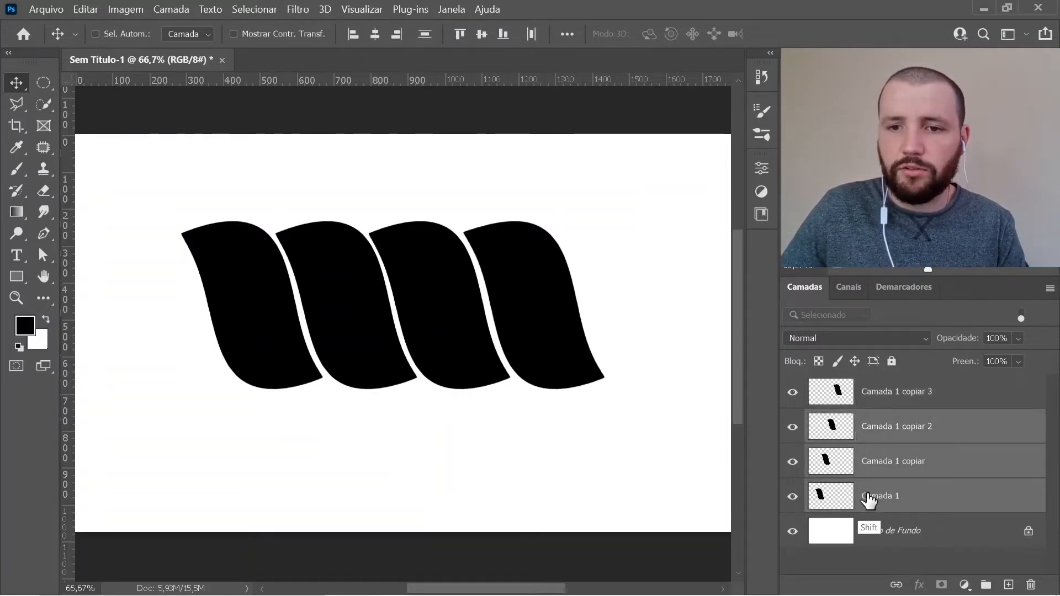
{"action": "key", "text": "Delete"}
{"action": "left_click", "coordinate": [884, 391]}
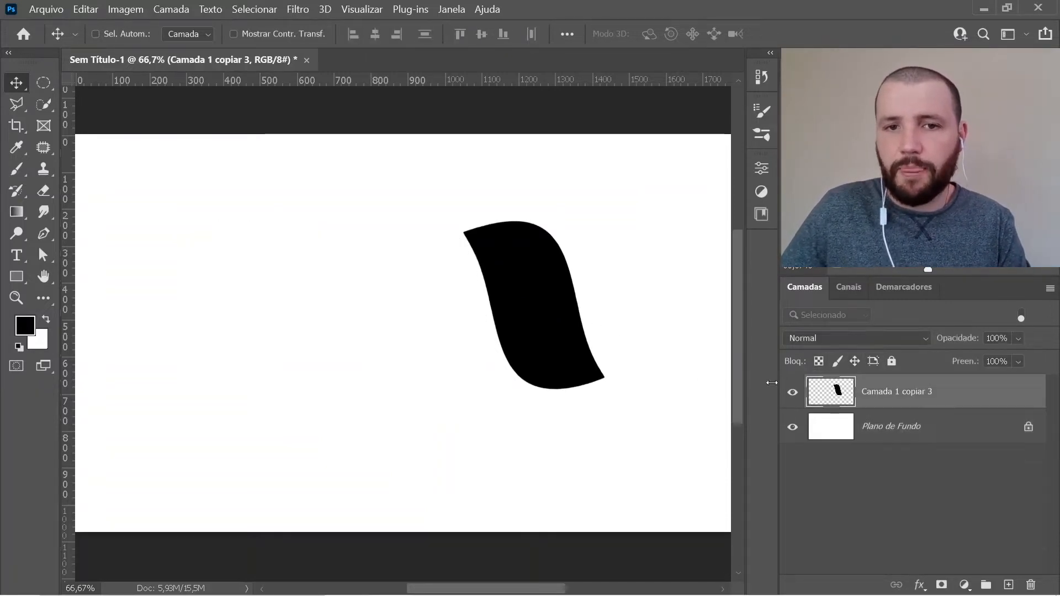
Step: Move the warped shape to the left part of the canvas and set its layer's fill to 40%
{"action": "left_click_drag", "start_coordinate": [554, 350], "coordinate": [281, 350]}
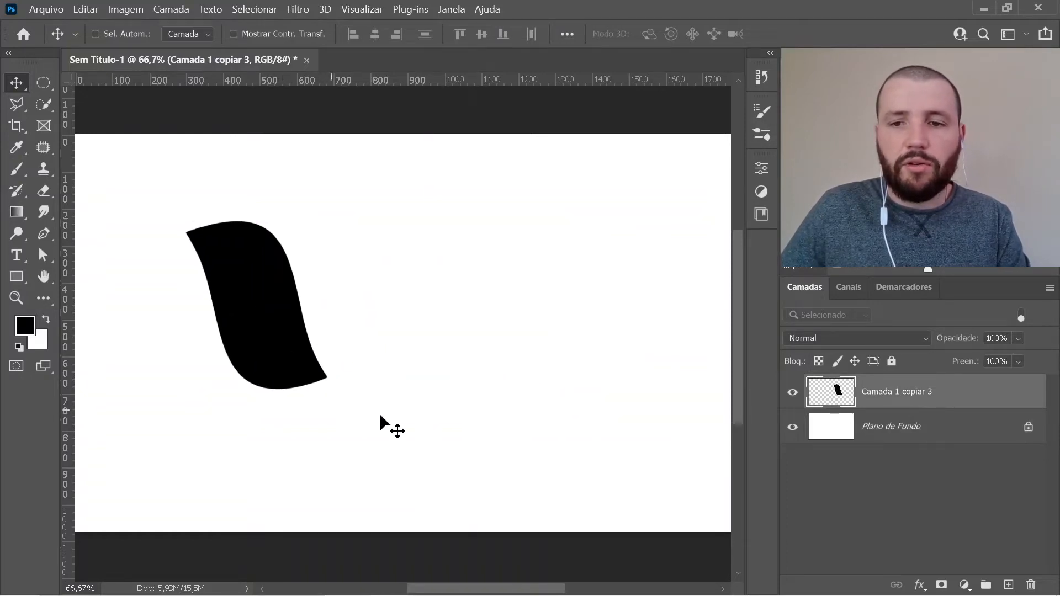
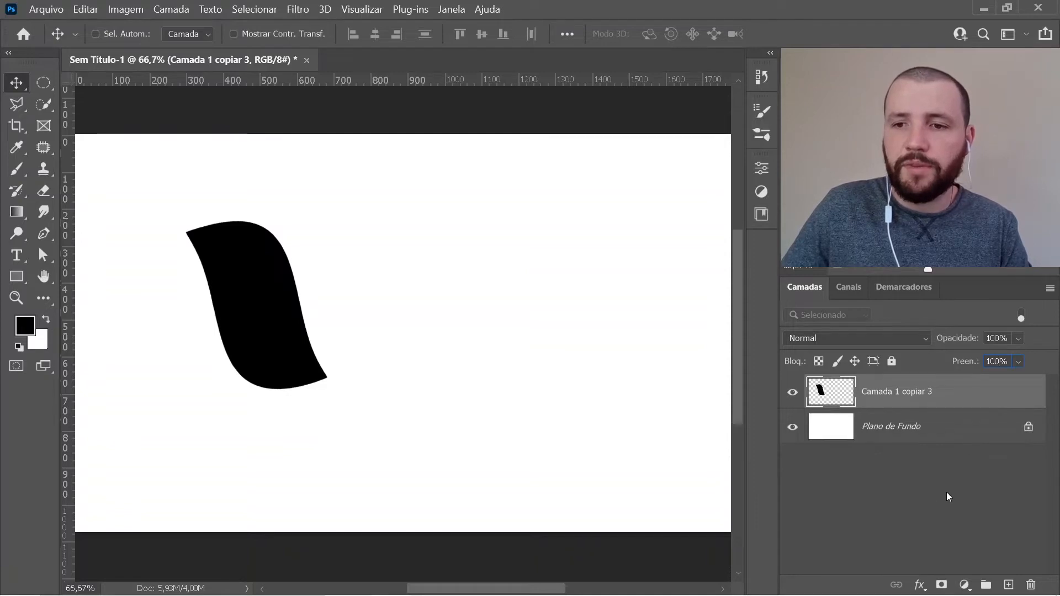
{"action": "key", "text": "shift+Down"}
{"action": "key", "text": "shift+Down"}
{"action": "key", "text": "shift+Down"}
{"action": "key", "text": "shift+Down"}
{"action": "key", "text": "shift+Down"}
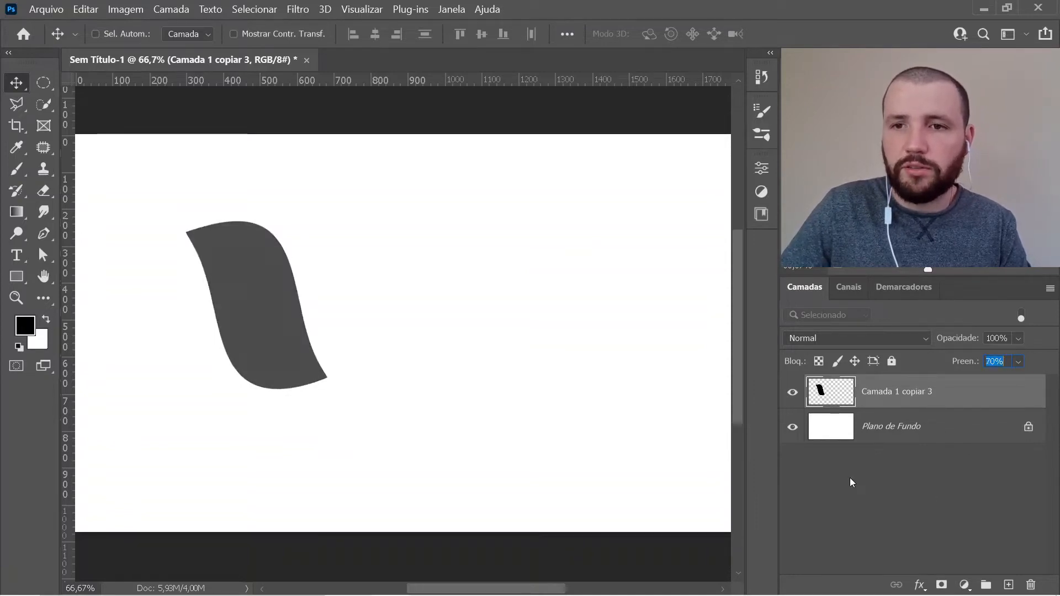
{"action": "key", "text": "shift+Down"}
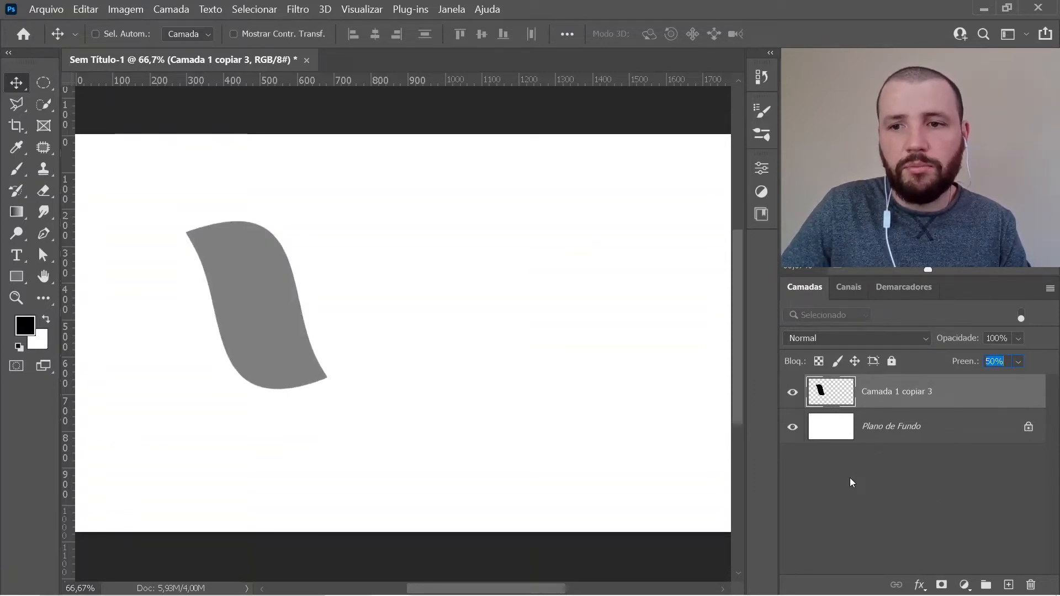
{"action": "key", "text": "Return"}
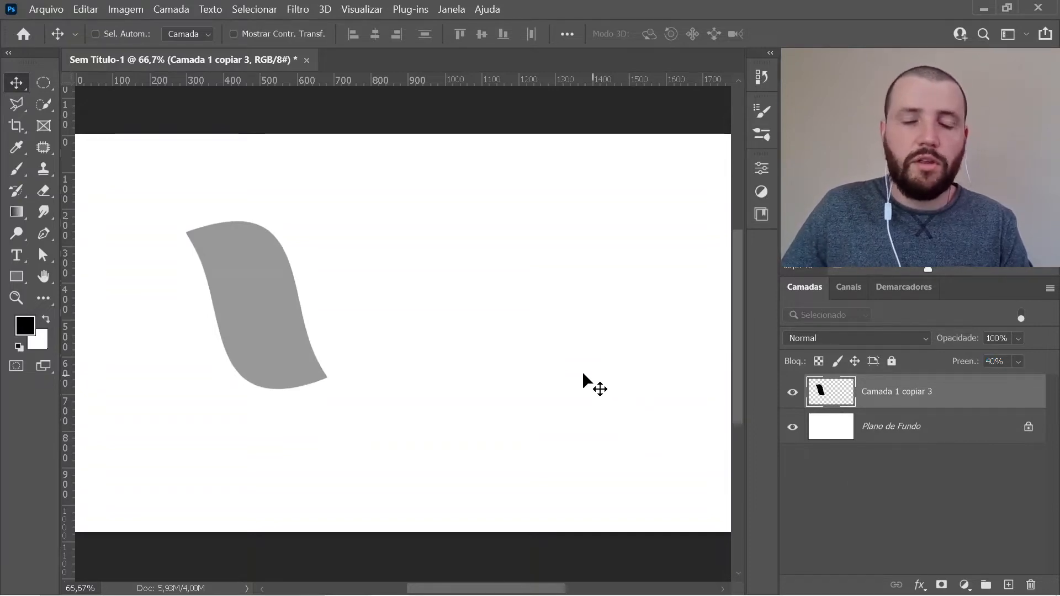
{"action": "left_click_drag", "start_coordinate": [275, 305], "coordinate": [294, 297]}
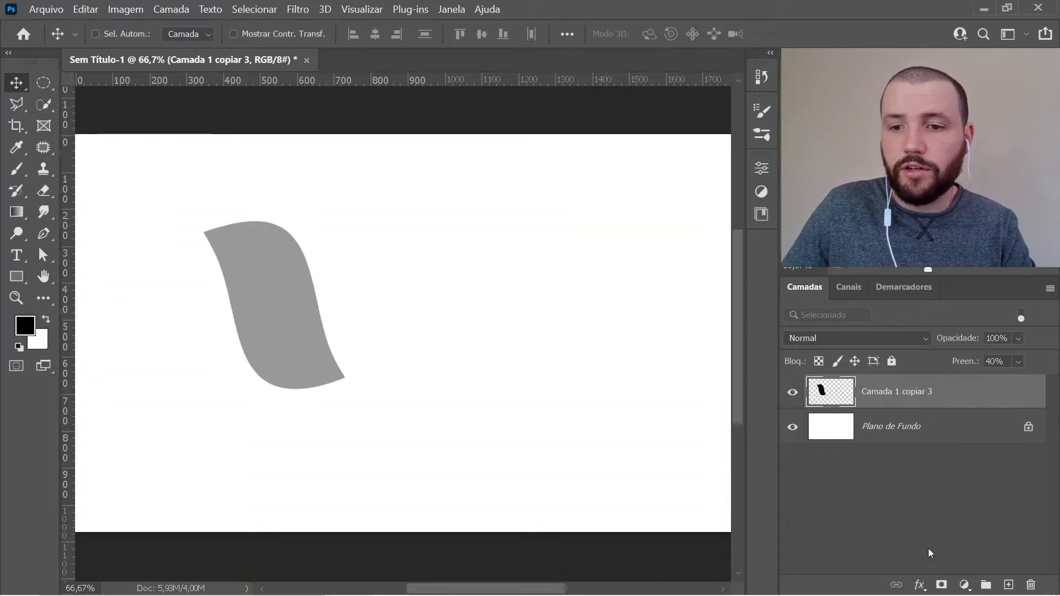
Step: Add a black Stroke (Traçado) layer style to the warped shape, 4 px wide with its position set to Central
{"action": "left_click", "coordinate": [919, 586]}
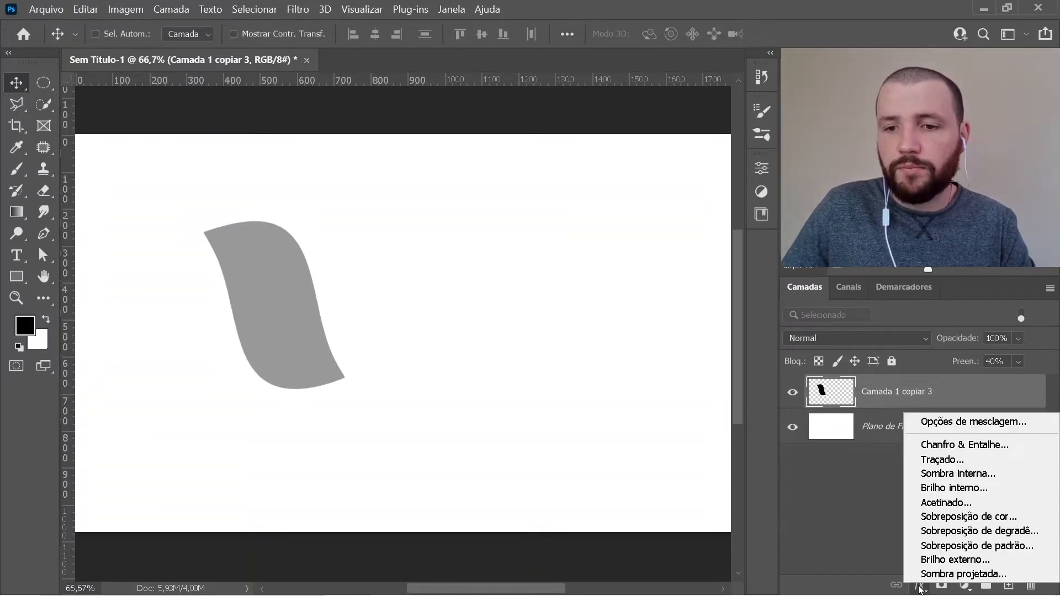
{"action": "left_click", "coordinate": [866, 538]}
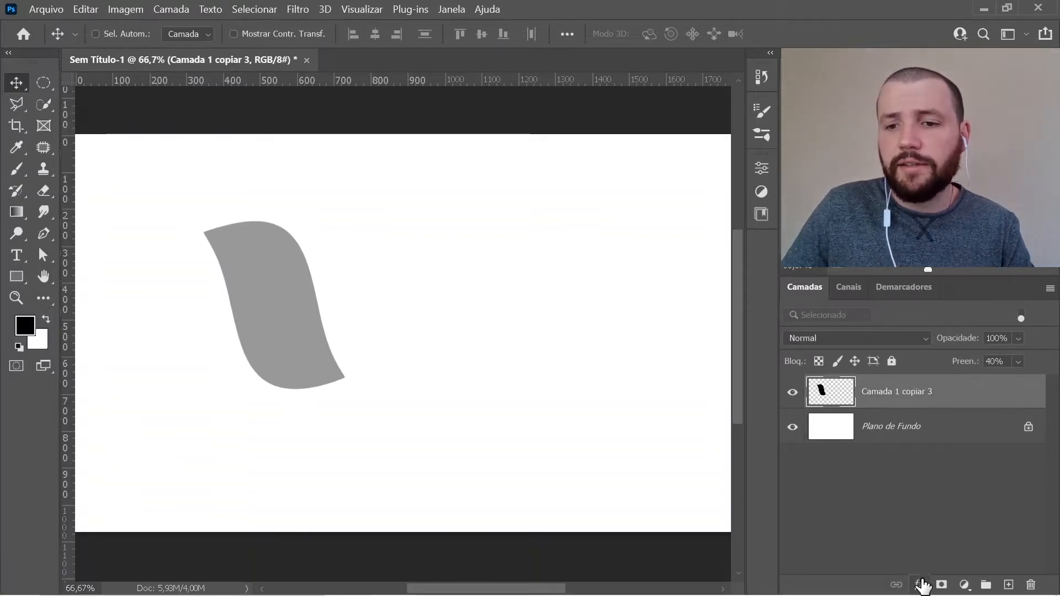
{"action": "left_click", "coordinate": [919, 587]}
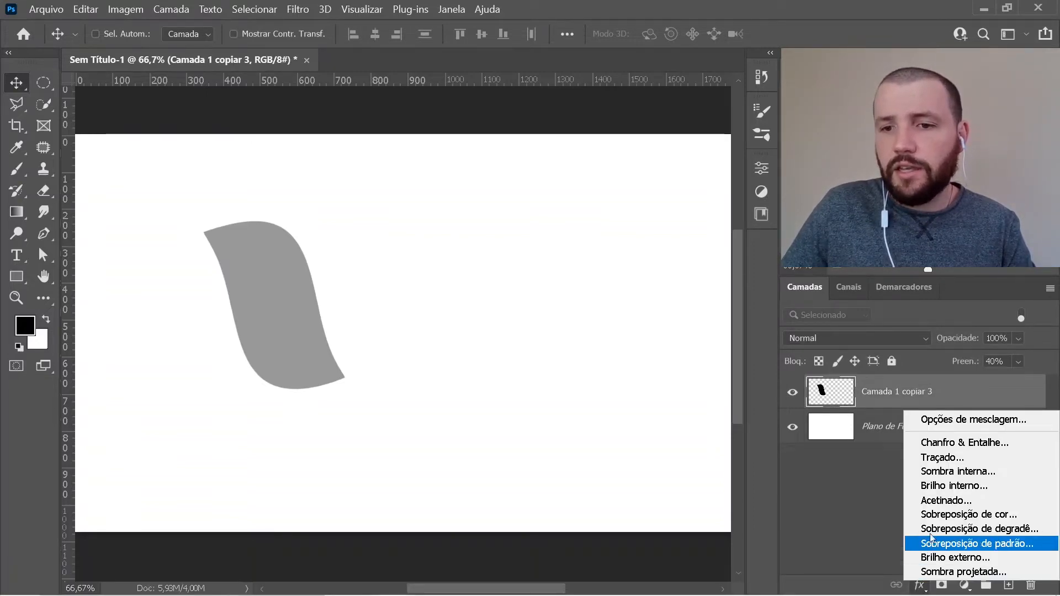
{"action": "left_click", "coordinate": [943, 458]}
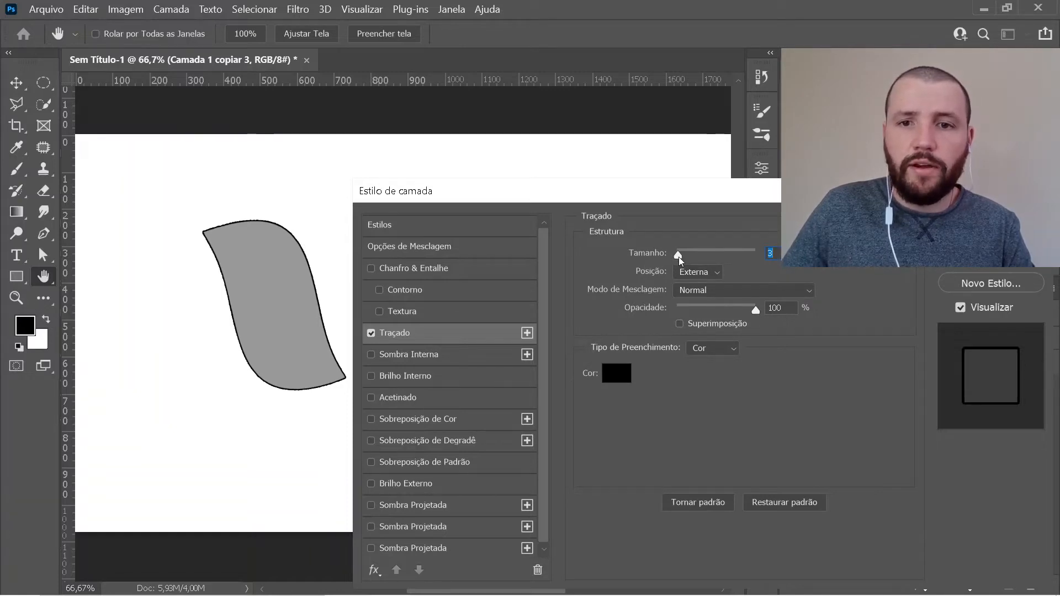
{"action": "mouse_move", "coordinate": [678, 256]}
{"action": "left_mouse_down"}
{"action": "mouse_move", "coordinate": [689, 254]}
{"action": "mouse_move", "coordinate": [680, 258]}
{"action": "left_mouse_up"}
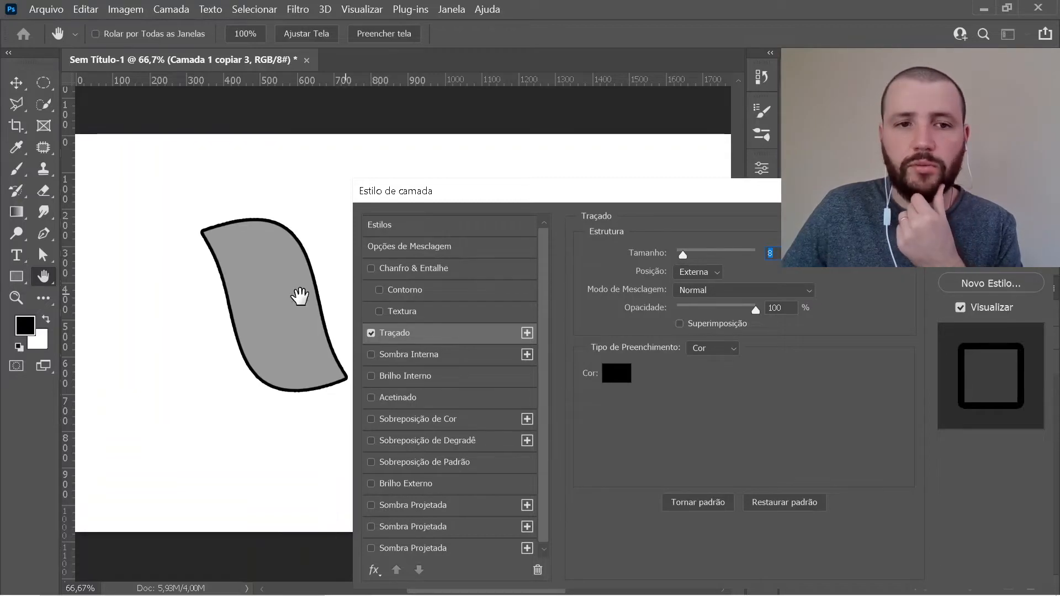
{"action": "left_click", "coordinate": [698, 272]}
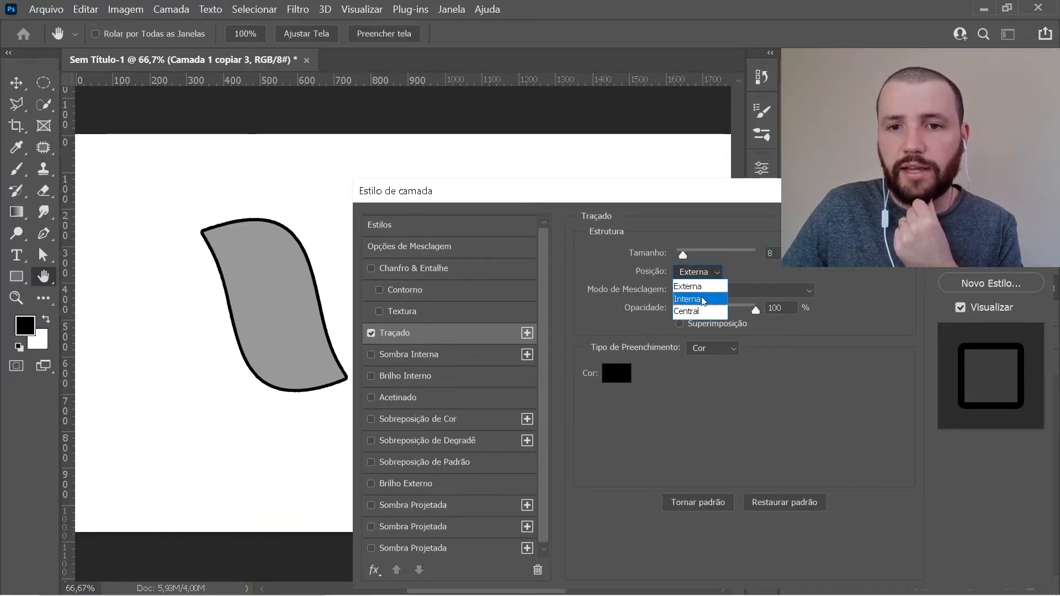
{"action": "left_click", "coordinate": [684, 309]}
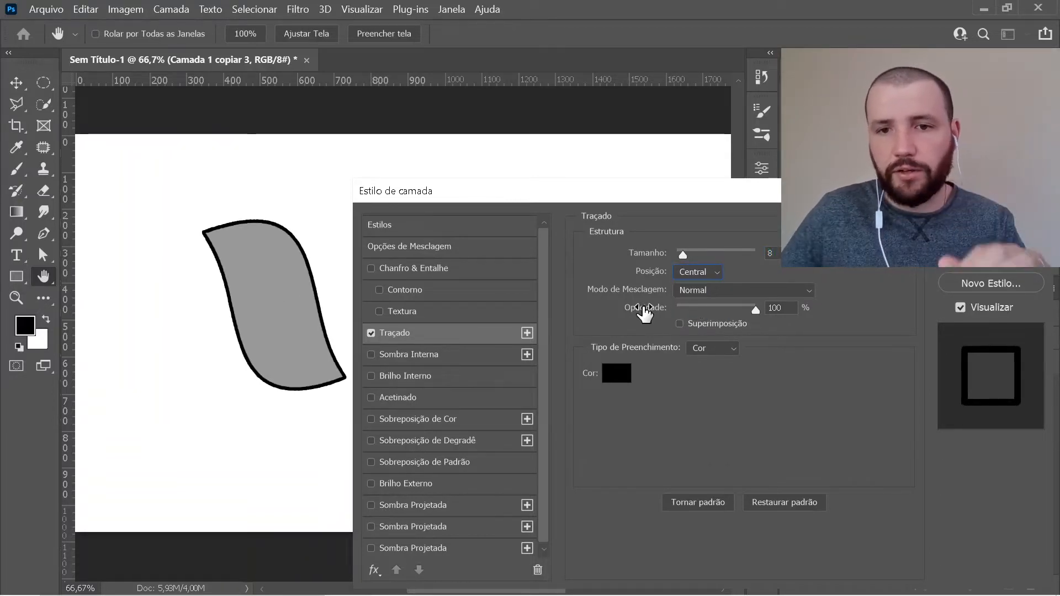
{"action": "left_click_drag", "start_coordinate": [685, 255], "coordinate": [677, 258]}
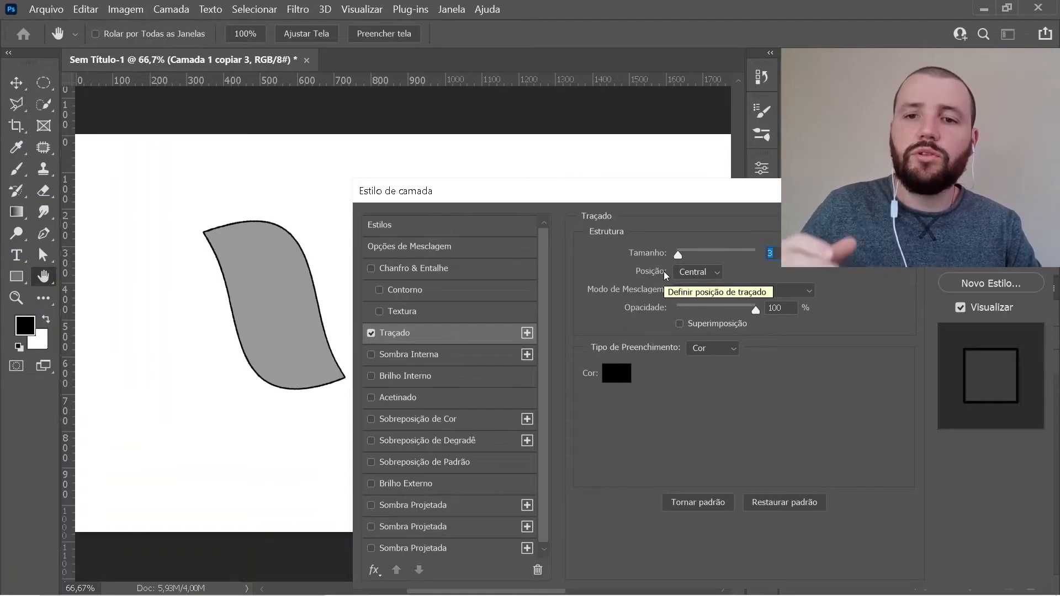
{"action": "left_click_drag", "start_coordinate": [718, 194], "coordinate": [628, 231]}
{"action": "key", "text": "Up"}
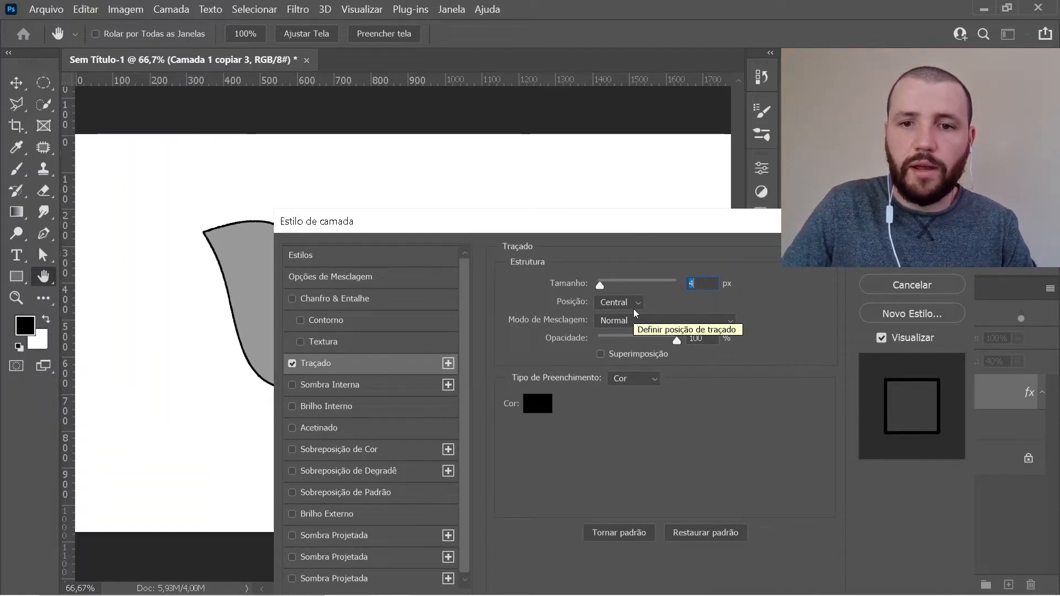
{"action": "key", "text": "Return"}
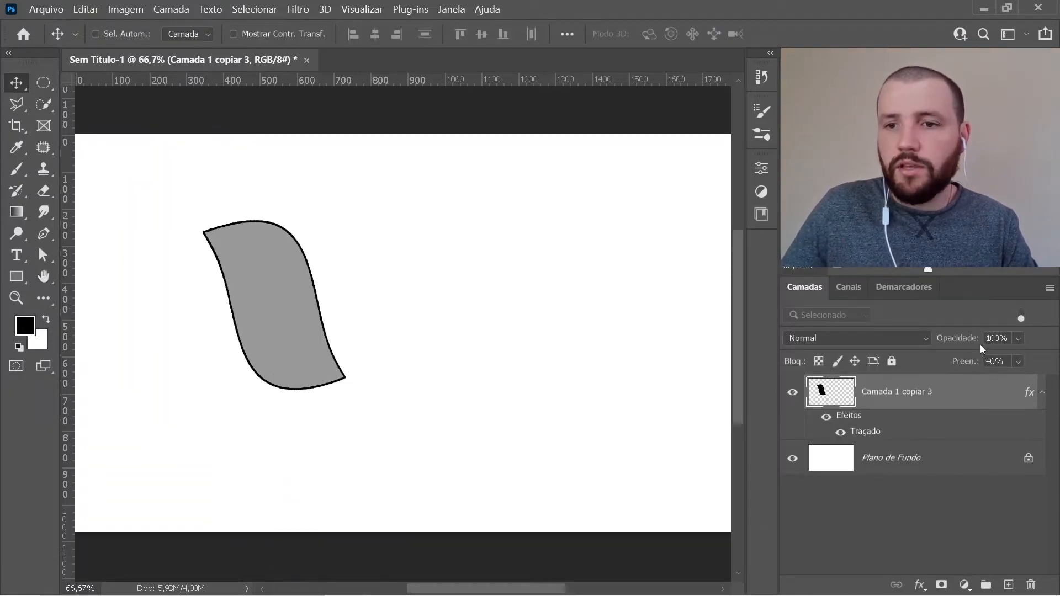
Step: Try an opacity of 39% on the outlined shape's layer and restore it to 100%
{"action": "left_click", "coordinate": [1019, 339]}
{"action": "left_click_drag", "start_coordinate": [1041, 358], "coordinate": [1001, 358]}
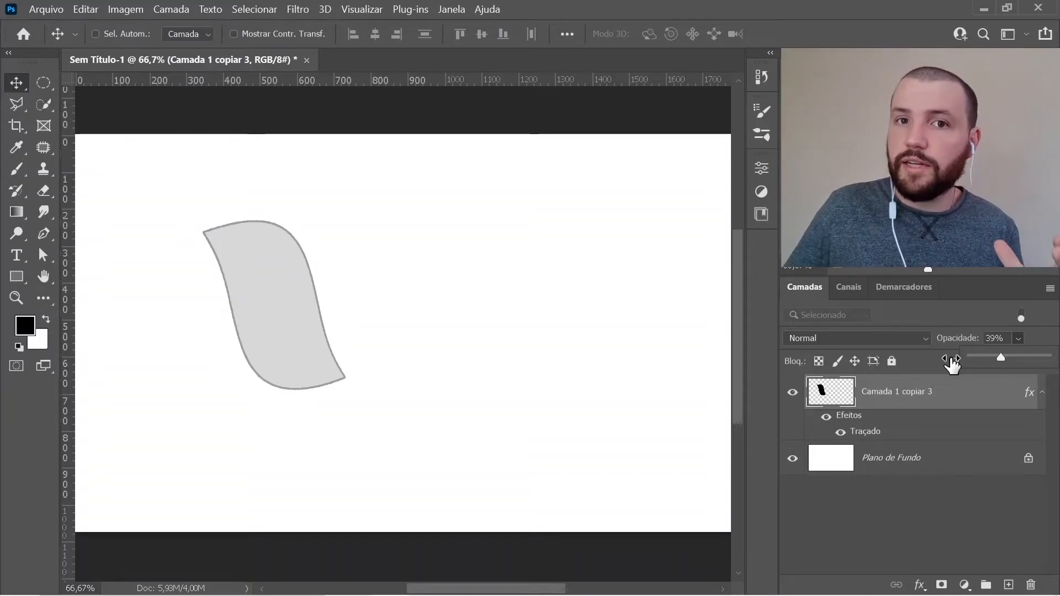
{"action": "left_click_drag", "start_coordinate": [1047, 360], "coordinate": [1052, 360]}
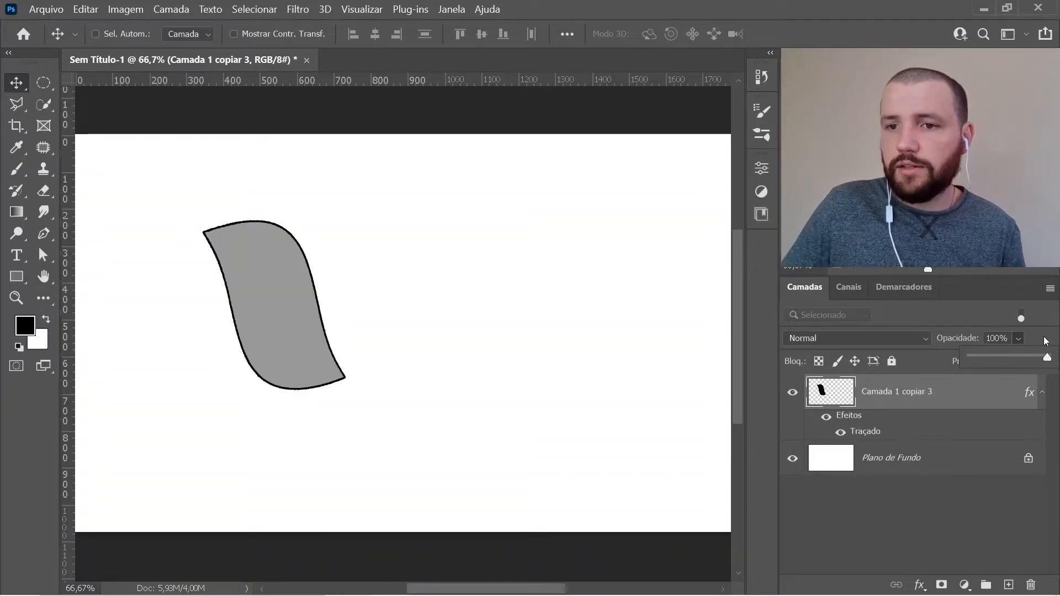
Step: Set the fill of the outlined shape's layer Camada 1 copiar 3 to 32%
{"action": "mouse_move", "coordinate": [986, 379]}
{"action": "left_mouse_down"}
{"action": "mouse_move", "coordinate": [977, 380]}
{"action": "mouse_move", "coordinate": [1002, 380]}
{"action": "left_mouse_up"}
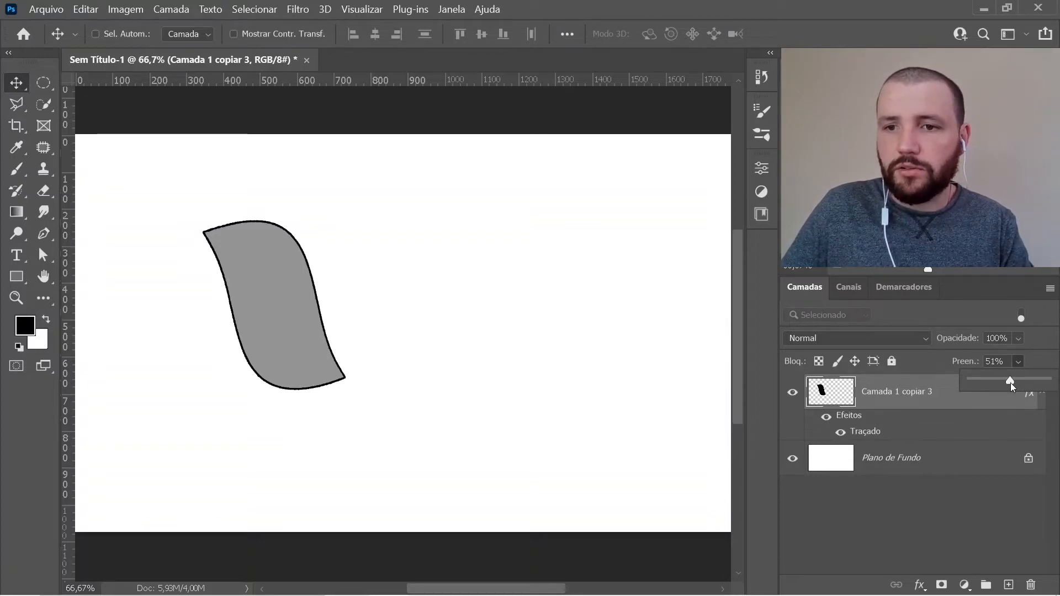
{"action": "left_click_drag", "start_coordinate": [1011, 383], "coordinate": [1012, 383]}
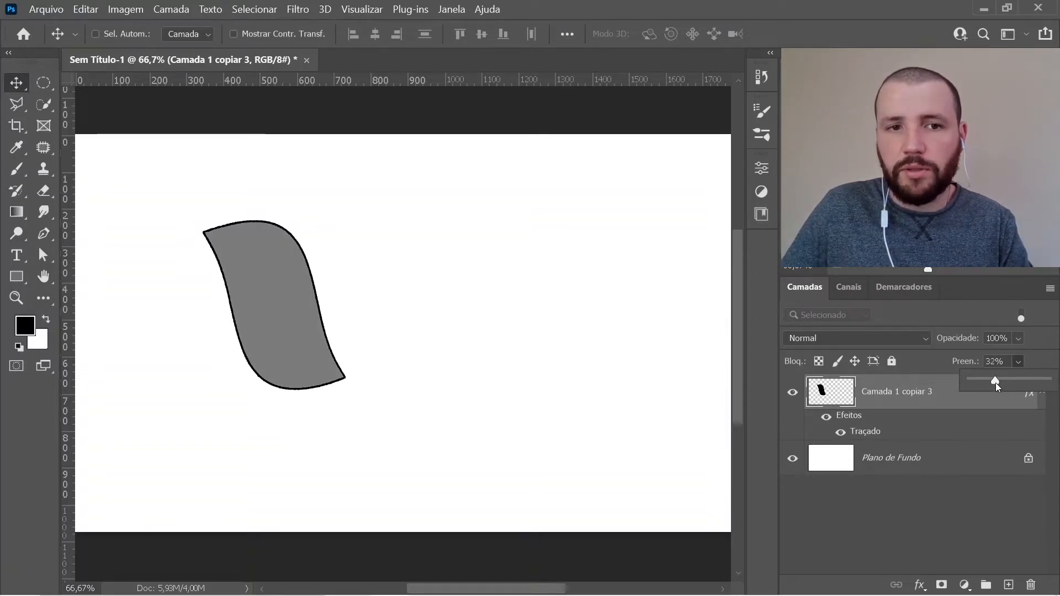
{"action": "left_click", "coordinate": [949, 525]}
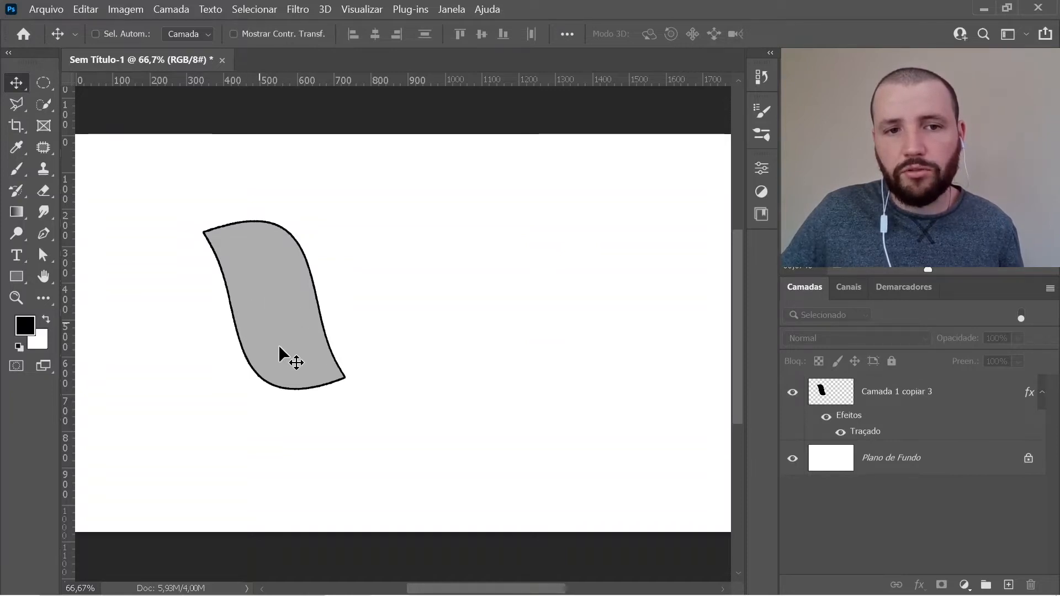
{"action": "left_click", "coordinate": [955, 402]}
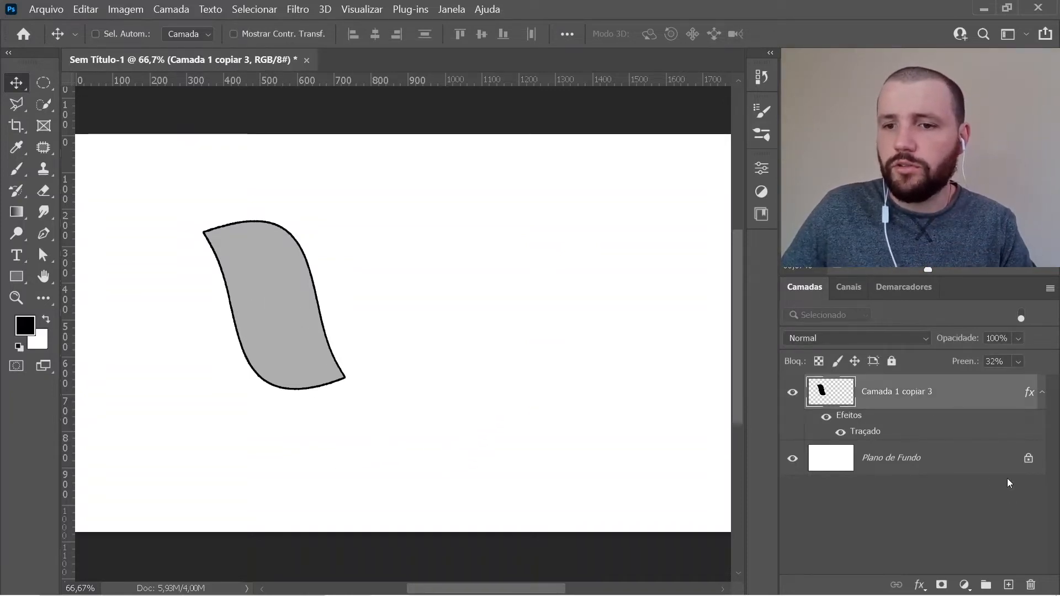
Step: Create a new layer above the shape and draw the basic black-to-white linear gradient upward, from black below the shape to white above
{"action": "left_click", "coordinate": [1009, 585]}
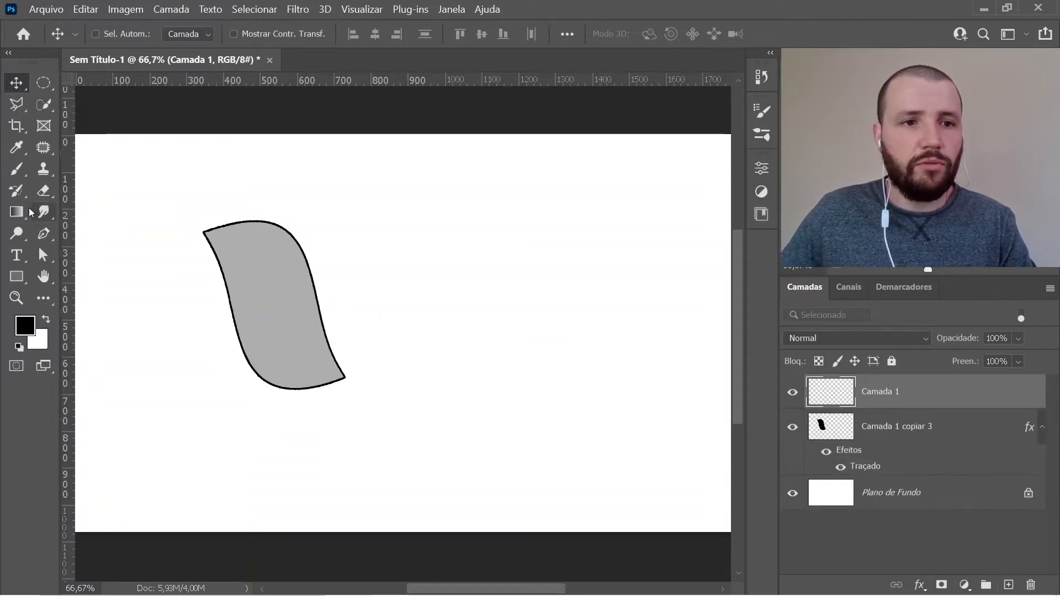
{"action": "left_click", "coordinate": [18, 212]}
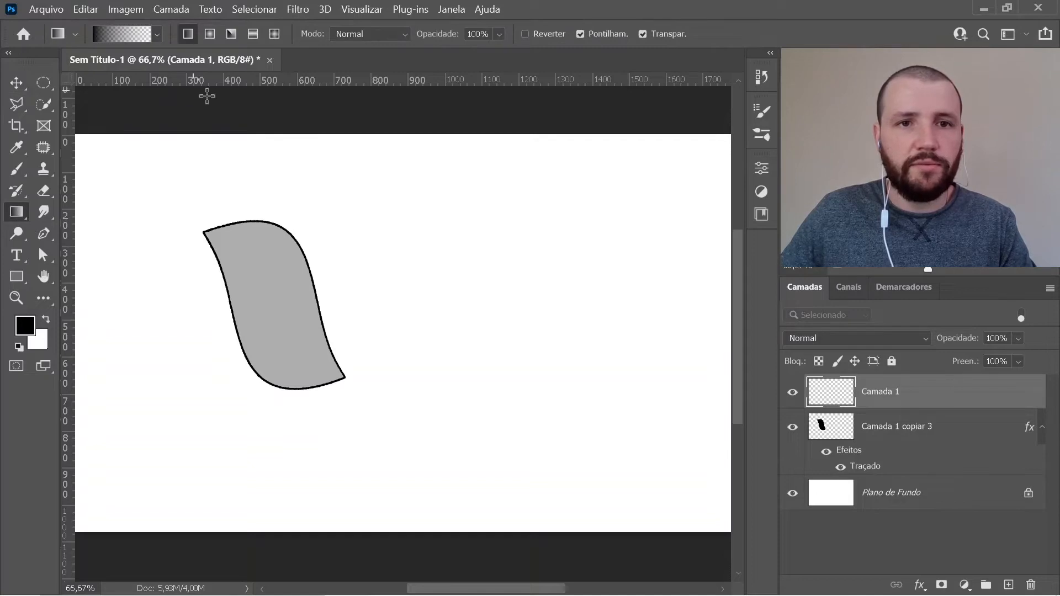
{"action": "left_click", "coordinate": [132, 40]}
{"action": "left_click", "coordinate": [671, 223]}
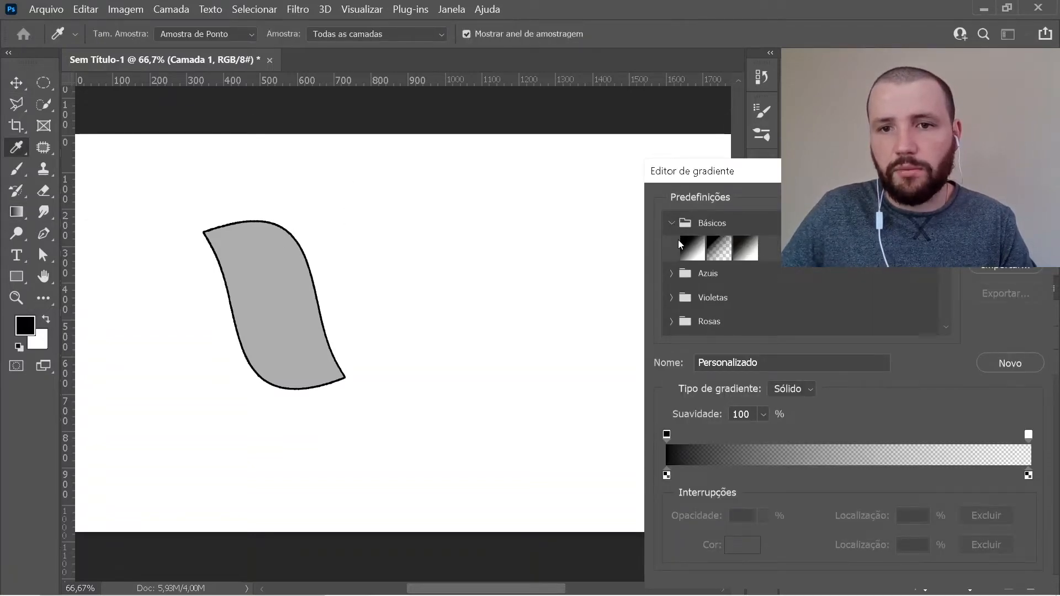
{"action": "left_click", "coordinate": [693, 251]}
{"action": "left_click", "coordinate": [1006, 210]}
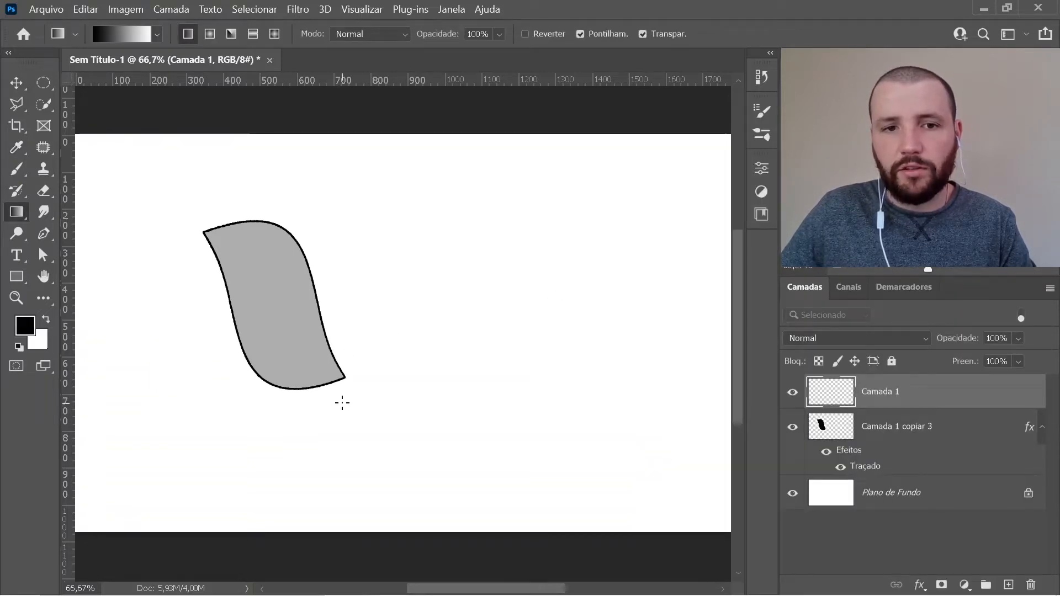
{"action": "left_click_drag", "start_coordinate": [335, 251], "coordinate": [333, 249]}
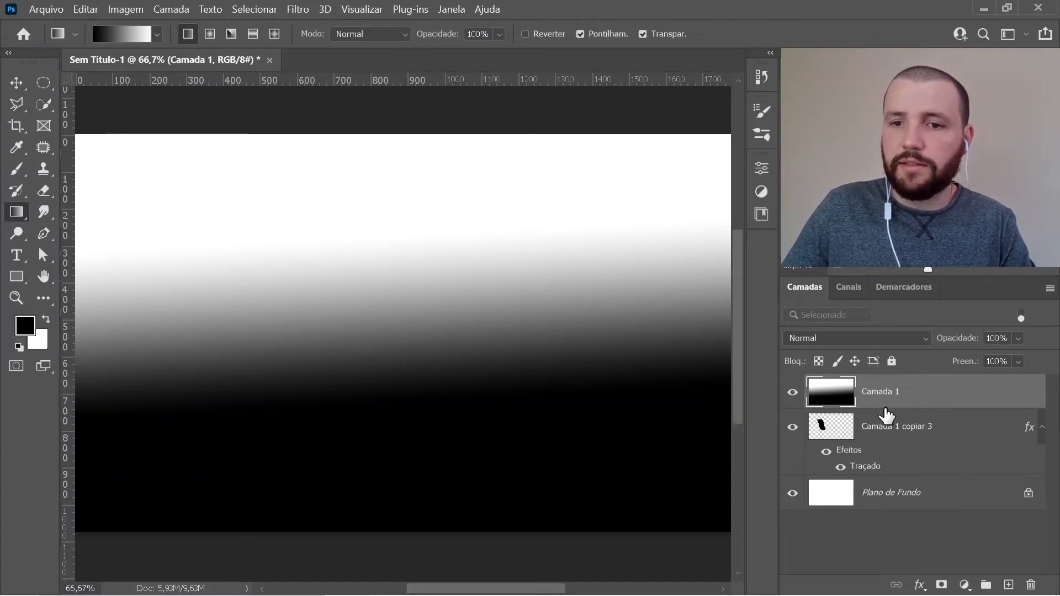
Step: Clip the gradient layer Camada 1 to the shape layer Camada 1 copiar 3 and inspect the shading inside the outline
{"action": "key", "text": "alt"}
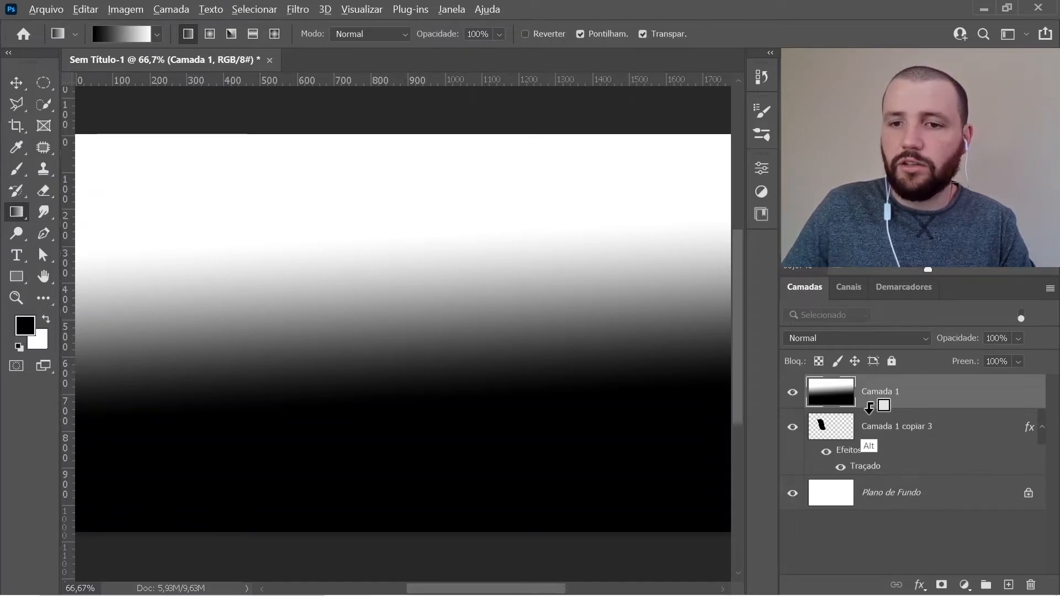
{"action": "left_click", "coordinate": [872, 407], "text": "alt"}
{"action": "left_click", "coordinate": [878, 426]}
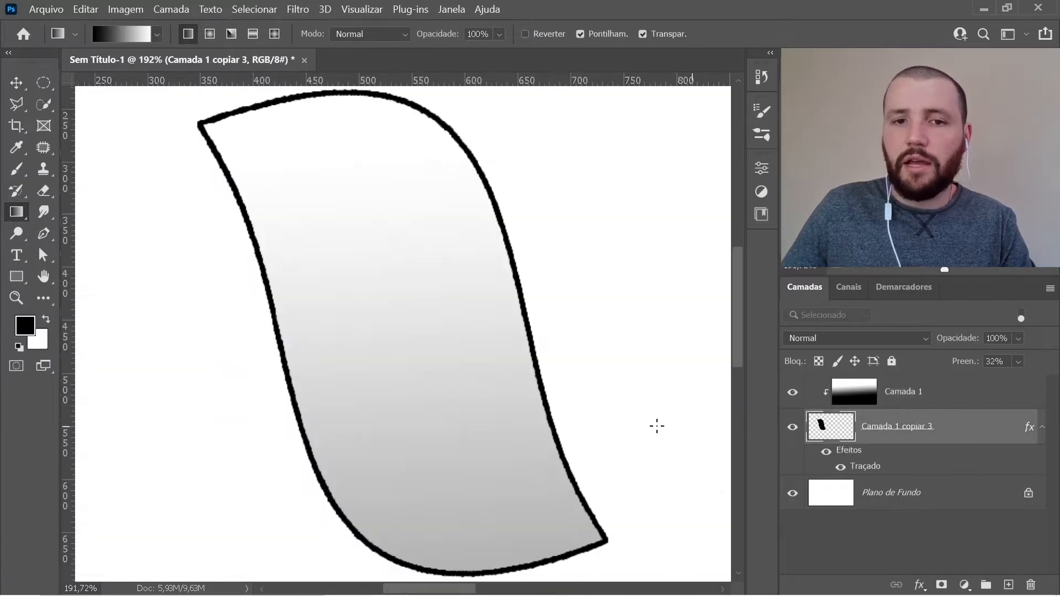
{"action": "key", "text": "ctrl+minus"}
{"action": "key", "text": "ctrl+minus"}
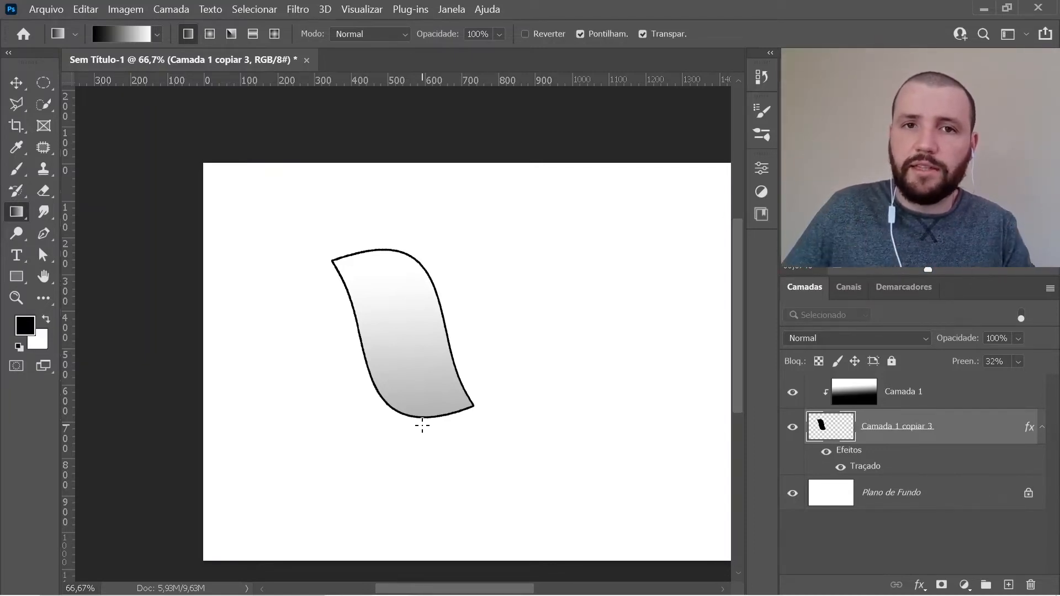
{"action": "left_click_drag", "start_coordinate": [534, 365], "coordinate": [442, 336]}
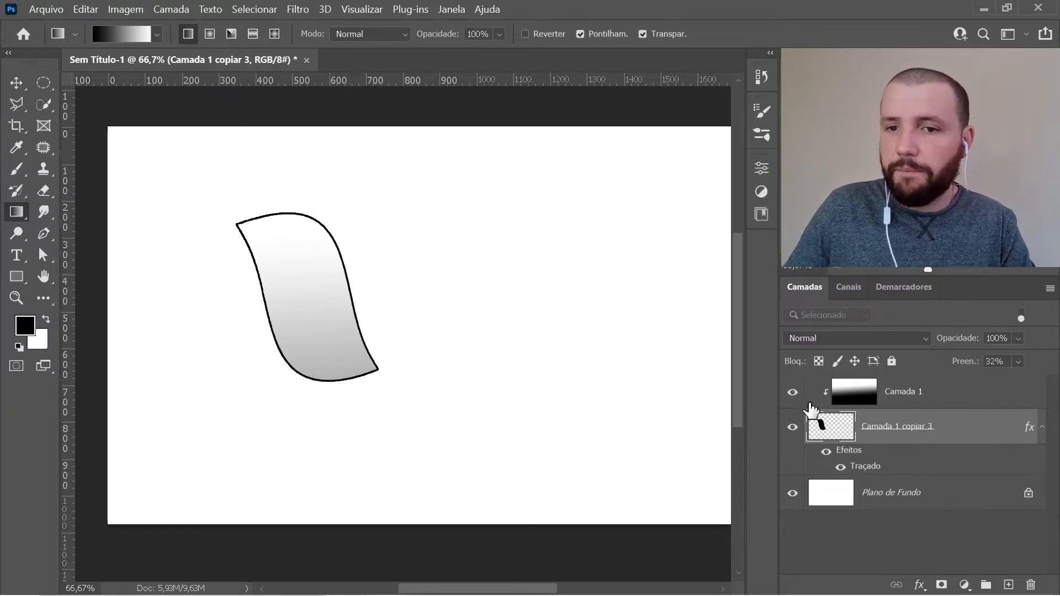
Step: Set the blend mode of the clipped gradient layer Camada 1 to Multiplicação
{"action": "left_click", "coordinate": [945, 403]}
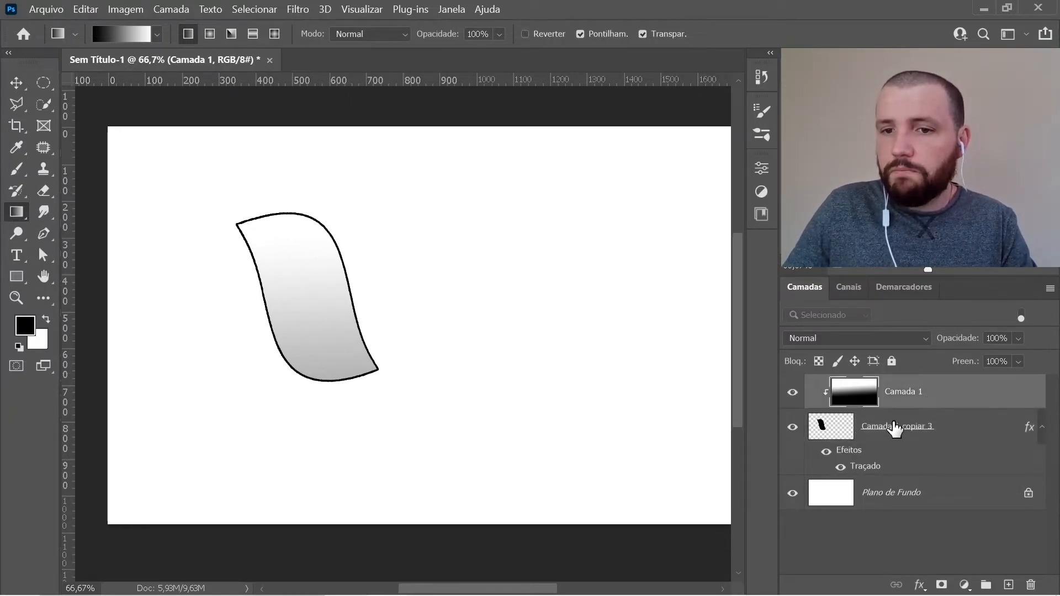
{"action": "left_click", "coordinate": [848, 339]}
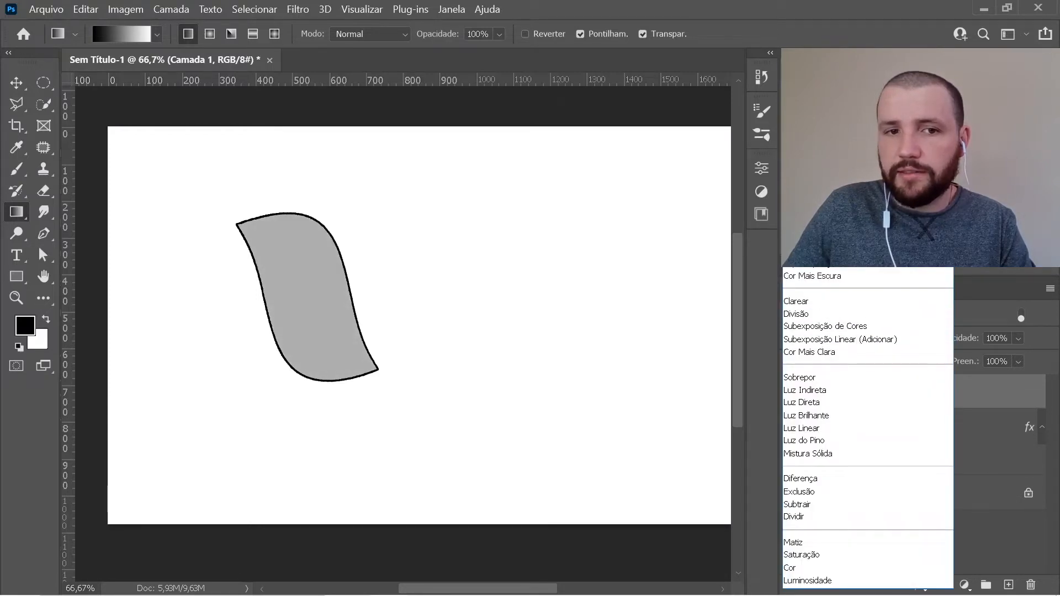
{"action": "left_click", "coordinate": [805, 238]}
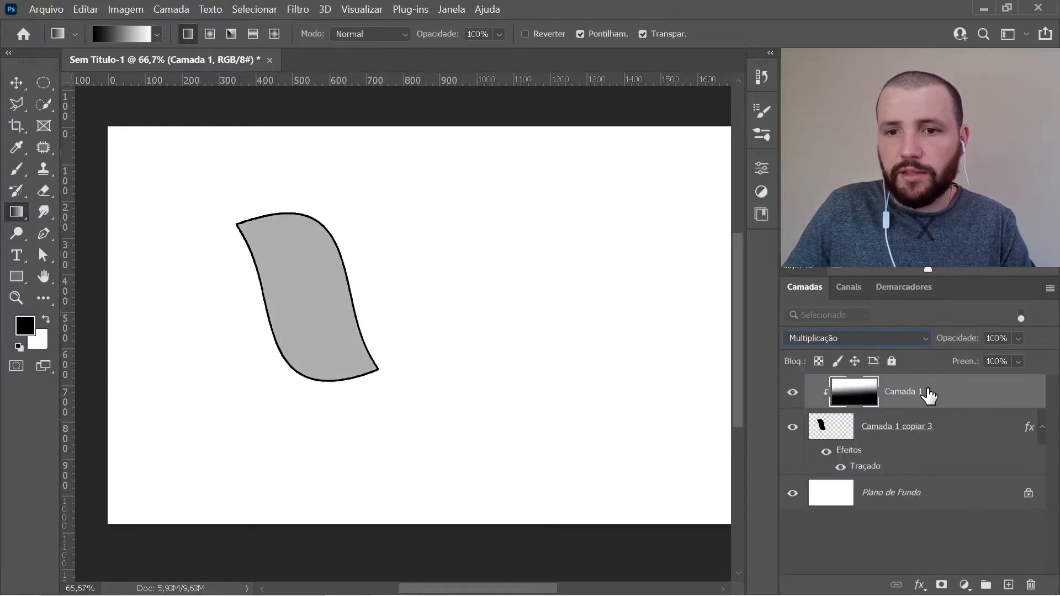
Step: Scale the gradient layer Camada 1 down to about 64% width and 40% height and position it over the shape's lower part
{"action": "key", "text": "ctrl+t"}
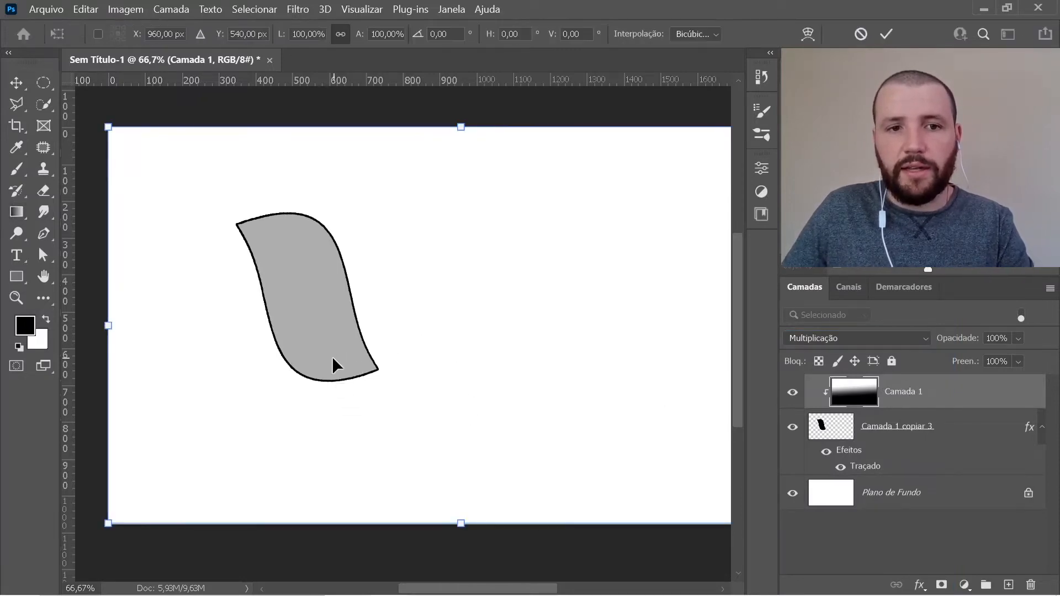
{"action": "left_click_drag", "start_coordinate": [461, 127], "coordinate": [461, 273]}
{"action": "left_click_drag", "start_coordinate": [460, 522], "coordinate": [451, 433]}
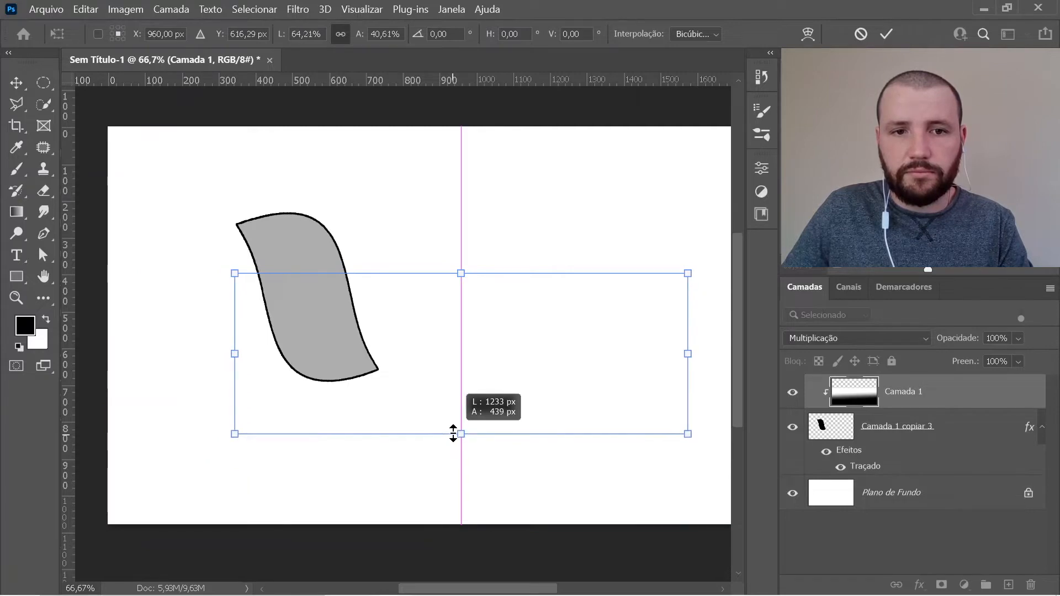
{"action": "left_click_drag", "start_coordinate": [428, 388], "coordinate": [370, 407]}
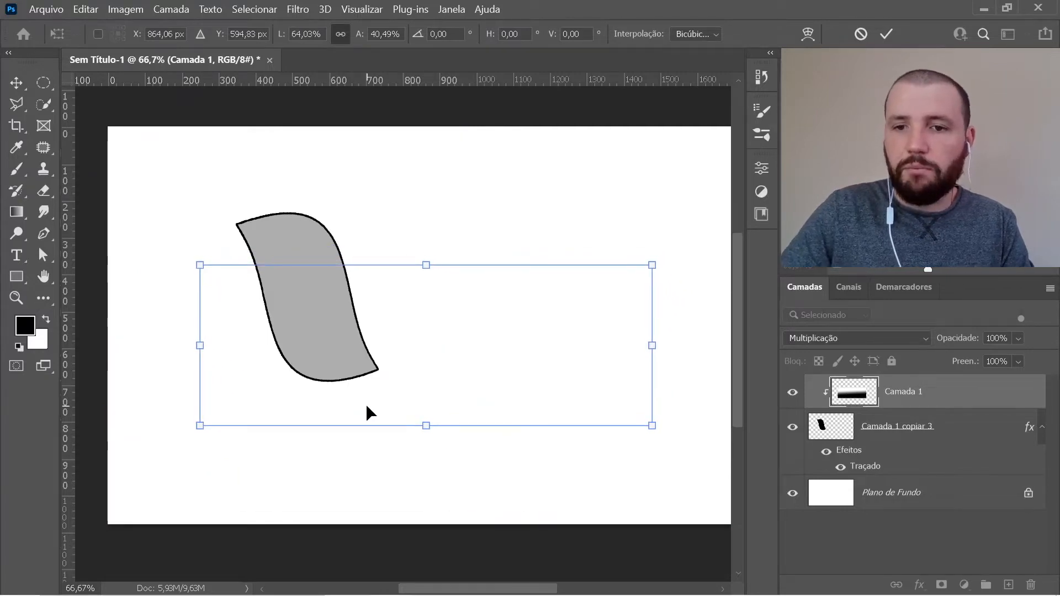
{"action": "key", "text": "Return"}
{"action": "key", "text": "g"}
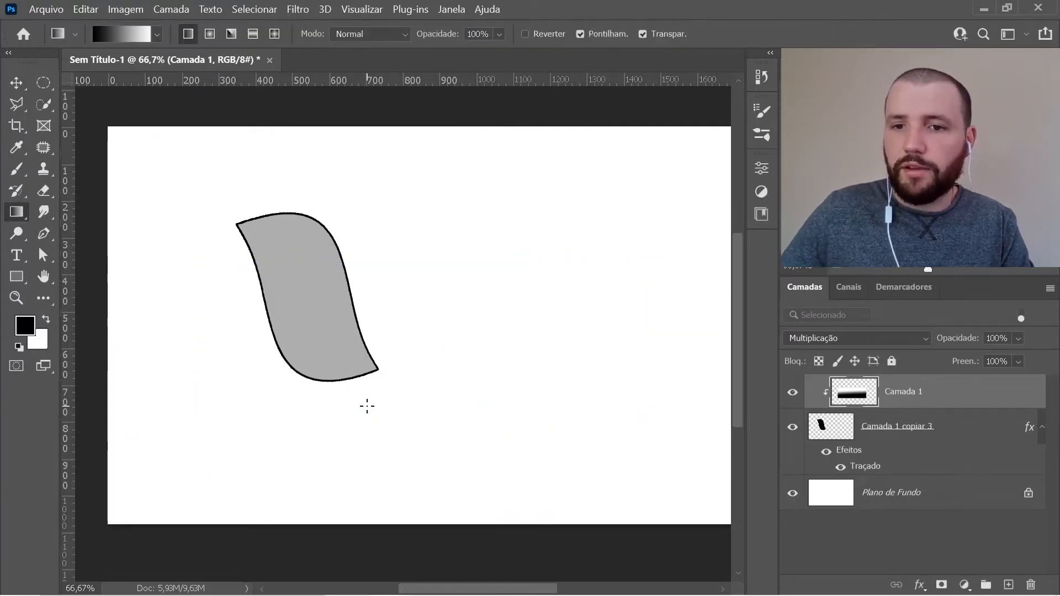
Step: Set the gradient layer's blend mode to Normal and move the gradient up until its lower edge aligns with the bottom of the shape
{"action": "left_click", "coordinate": [839, 342]}
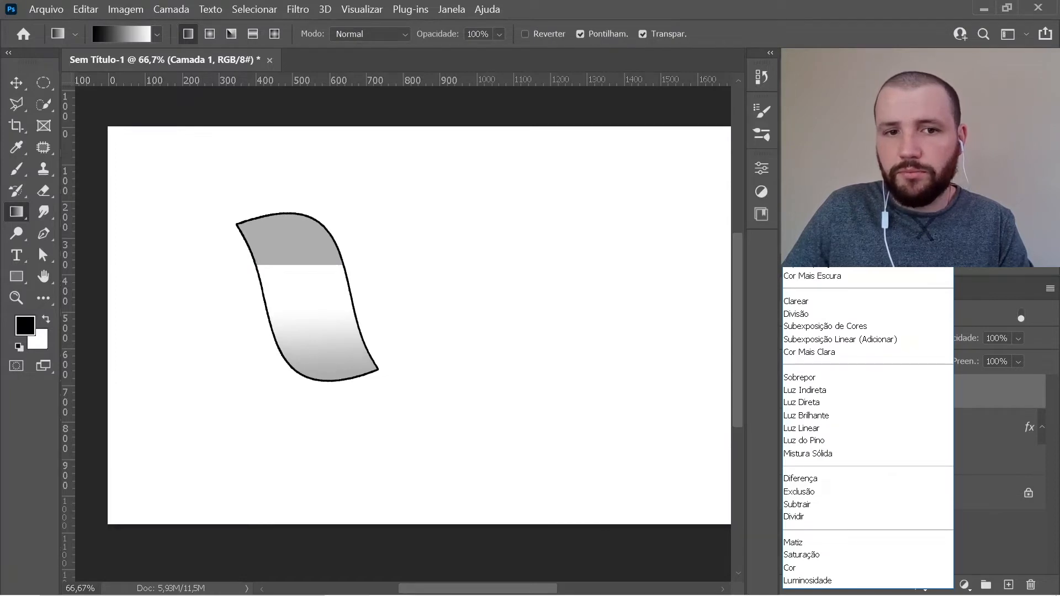
{"action": "left_click", "coordinate": [462, 383]}
{"action": "left_click_drag", "start_coordinate": [462, 383], "coordinate": [454, 385]}
{"action": "left_click_drag", "start_coordinate": [232, 312], "coordinate": [235, 279]}
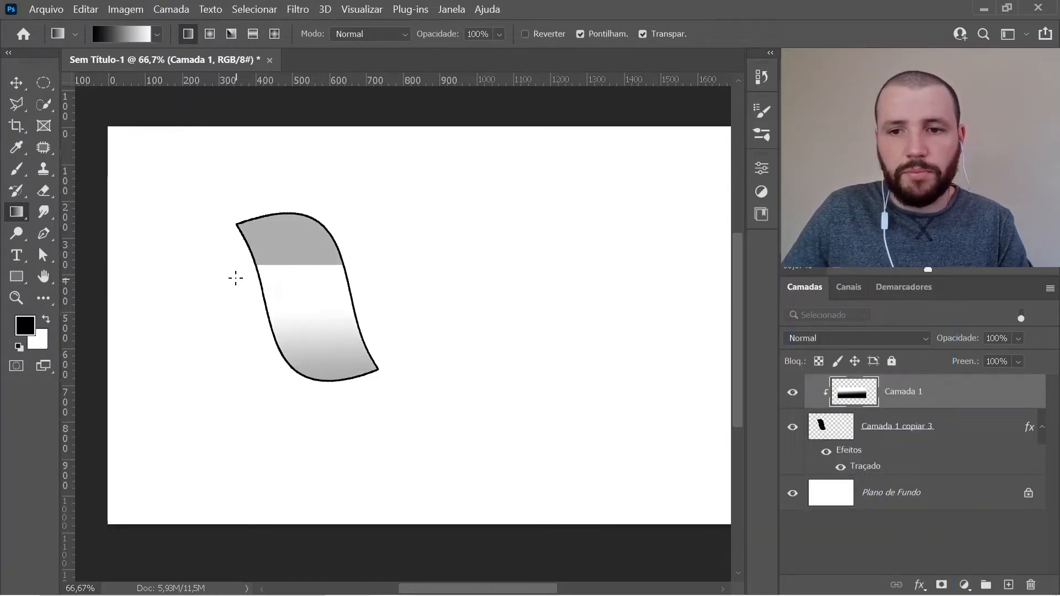
{"action": "key", "text": "v"}
{"action": "left_click_drag", "start_coordinate": [441, 333], "coordinate": [407, 306]}
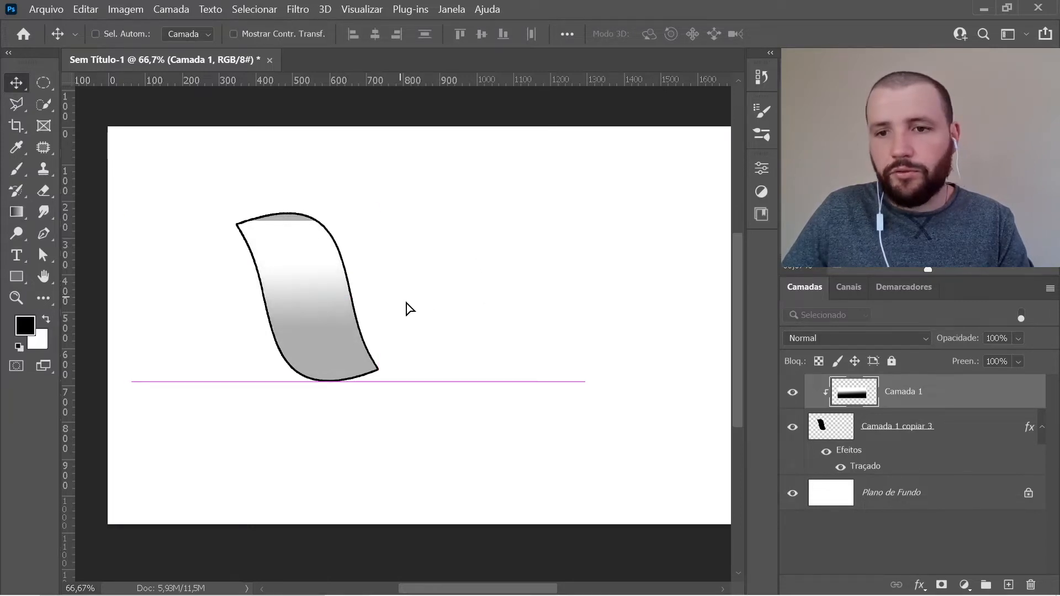
Step: Release the gradient layer from its clipping and mask it with a selection loaded from the shape layer Camada 1 copiar 3
{"action": "left_click", "coordinate": [907, 408], "text": "alt"}
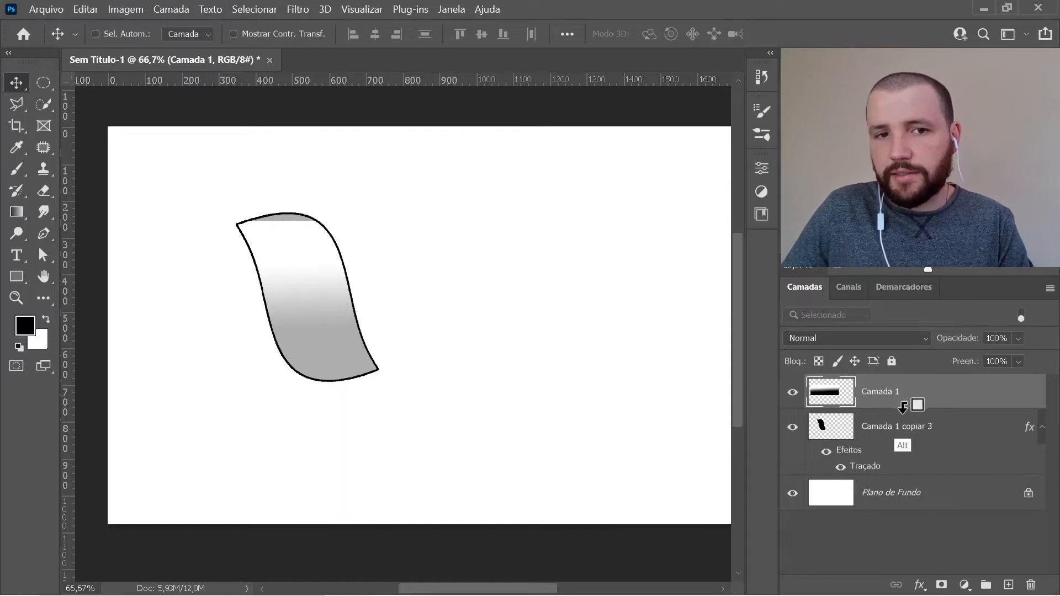
{"action": "key", "text": "ctrl"}
{"action": "left_click", "coordinate": [822, 428], "text": "ctrl"}
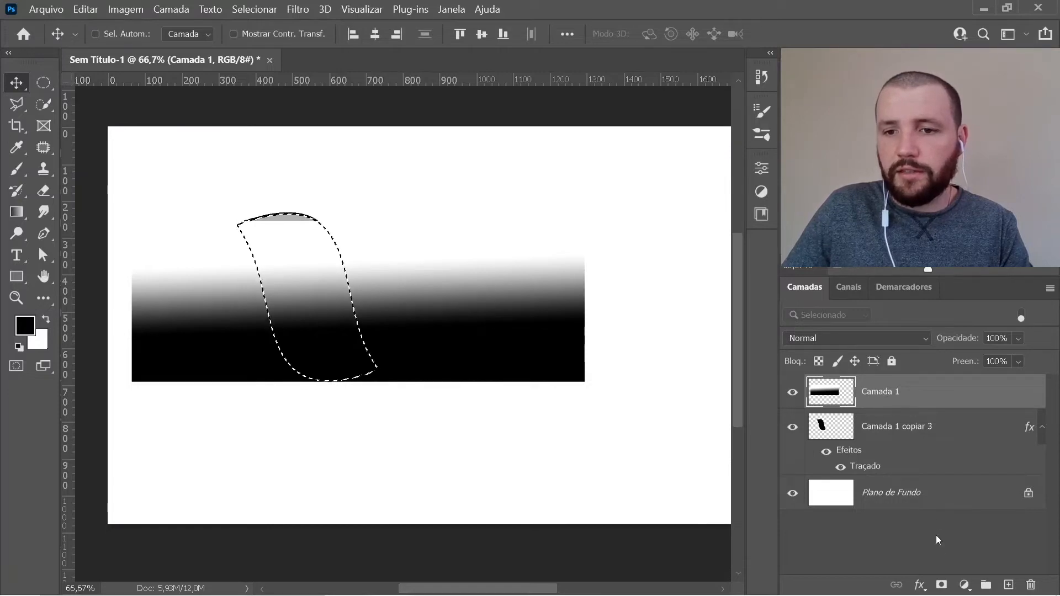
{"action": "left_click", "coordinate": [941, 585]}
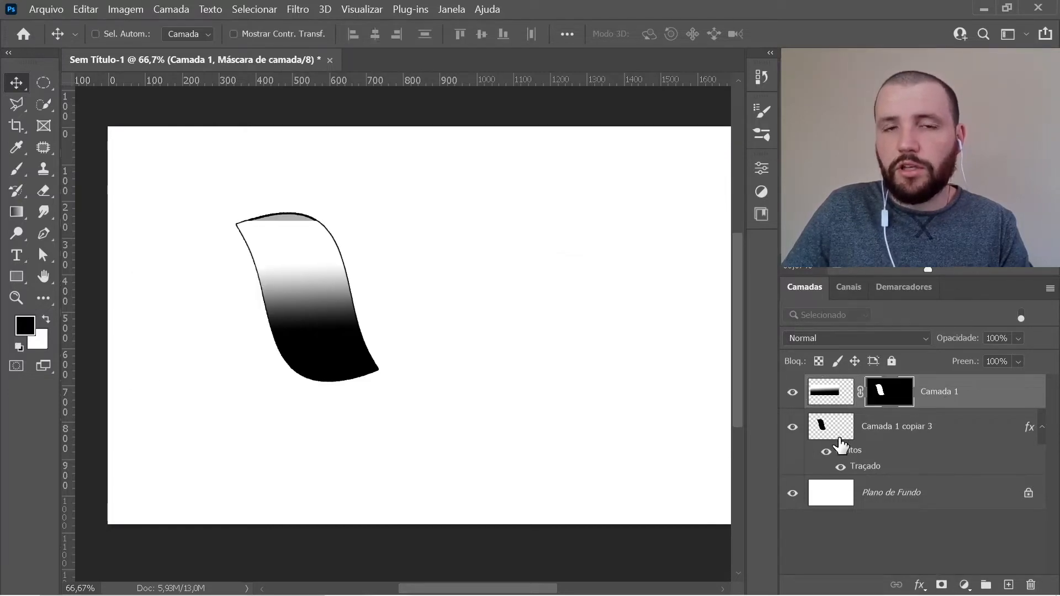
Step: Load the shape's outline as a selection again, deselect it, and check the gradient layer's image and mask in turn
{"action": "key", "text": "ctrl"}
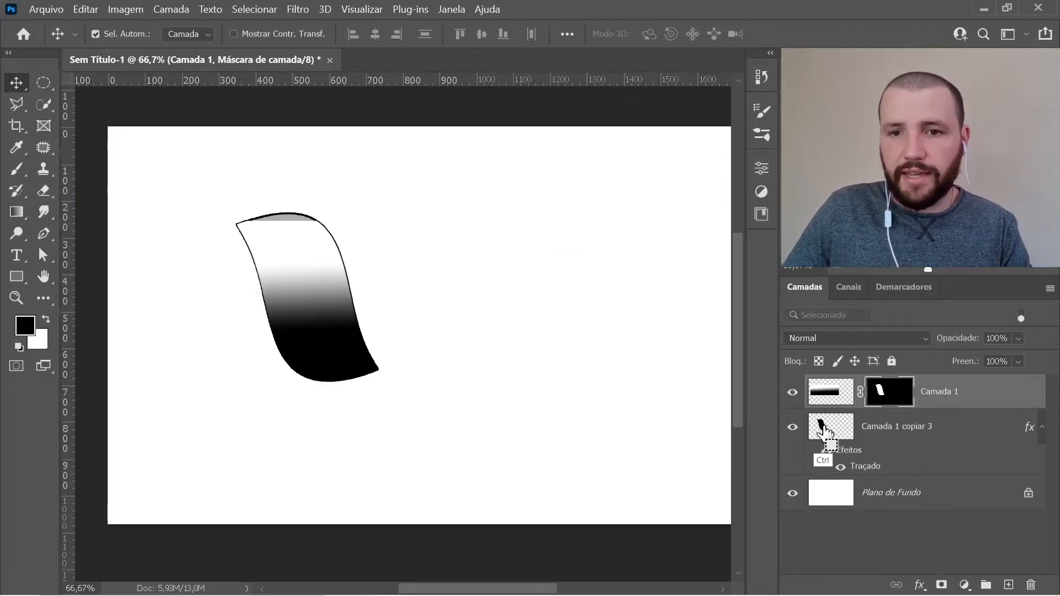
{"action": "left_click", "coordinate": [823, 428], "text": "ctrl"}
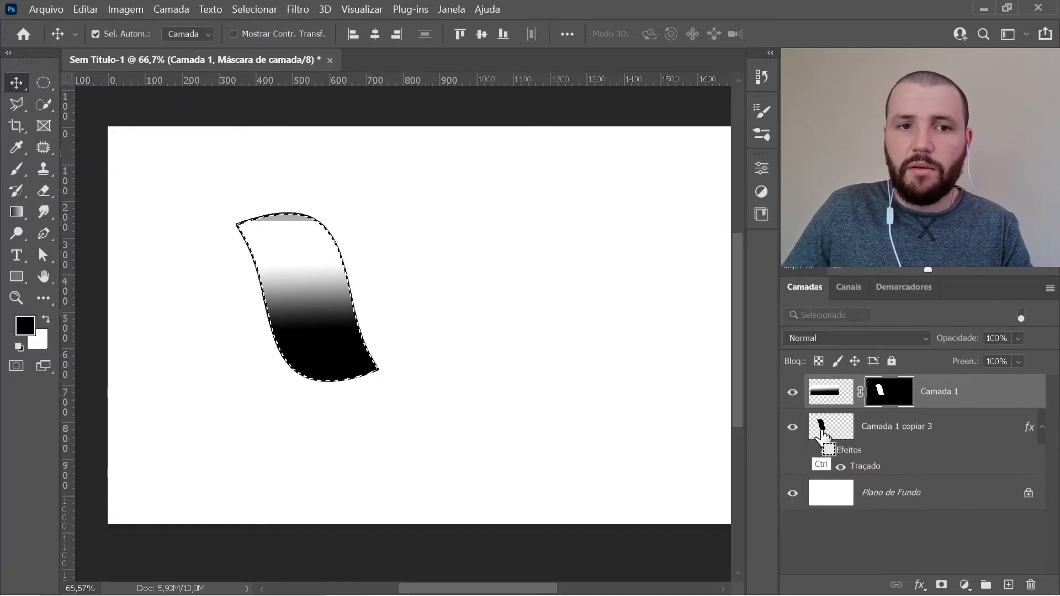
{"action": "key", "text": "ctrl"}
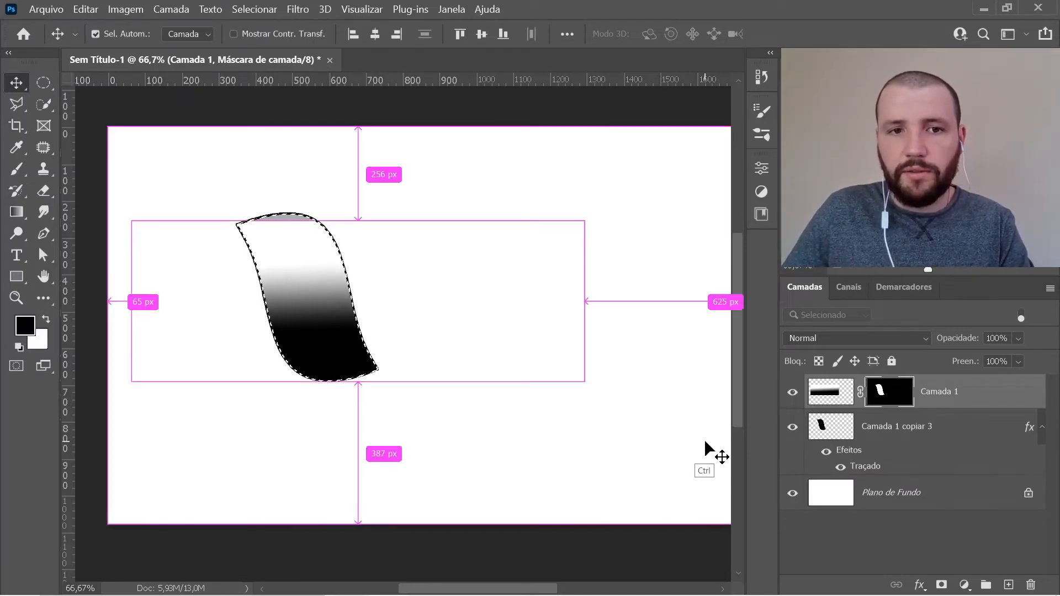
{"action": "key", "text": "ctrl+d"}
{"action": "left_click", "coordinate": [830, 392]}
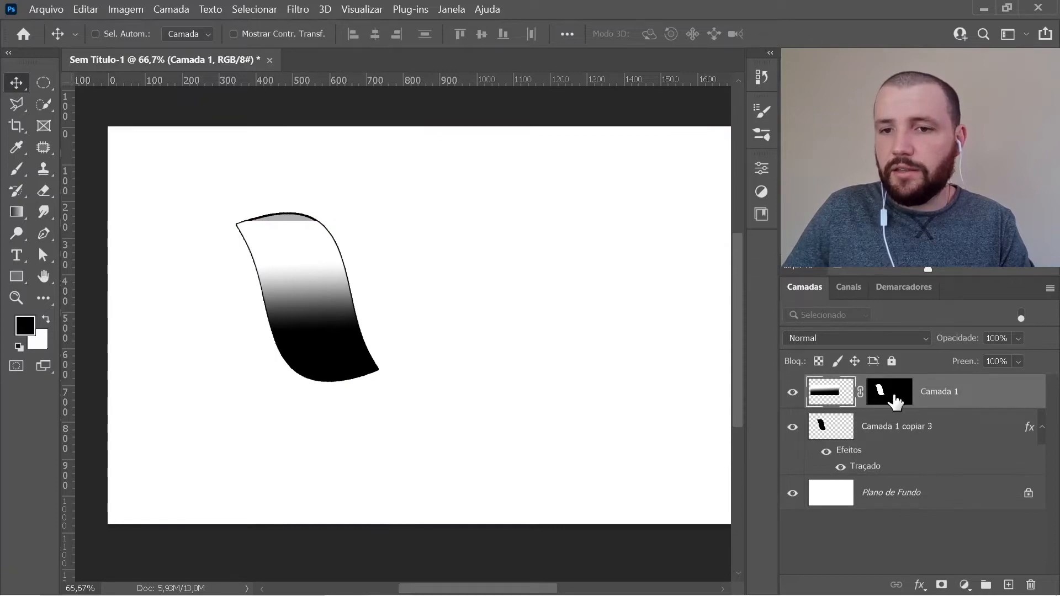
{"action": "left_click", "coordinate": [889, 392]}
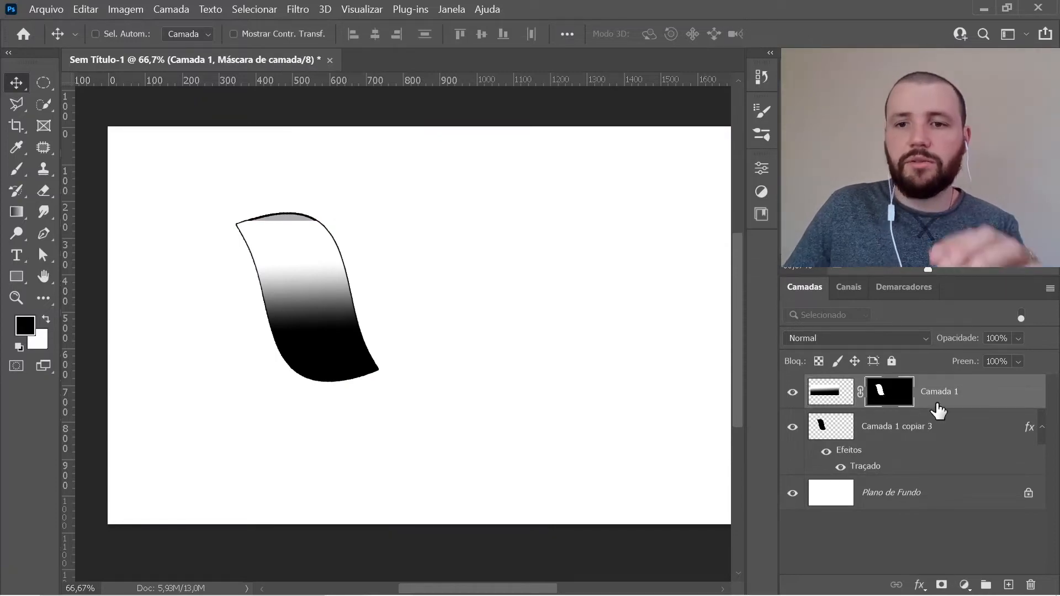
Step: Set the masked gradient layer's blend mode to Multiplicação and rename the layer sombra do nó
{"action": "left_click", "coordinate": [895, 340]}
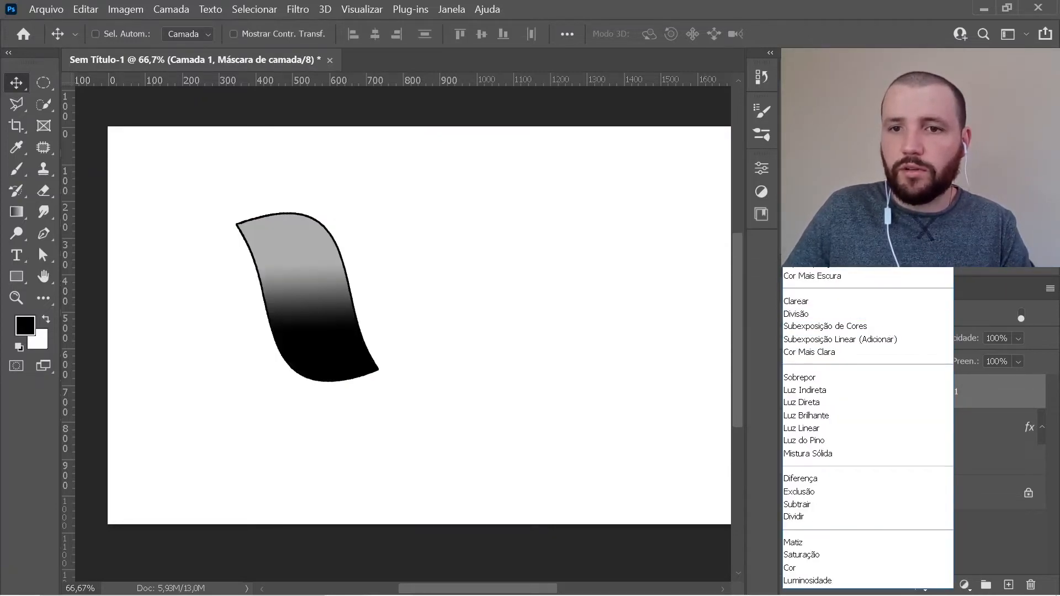
{"action": "left_click", "coordinate": [828, 238]}
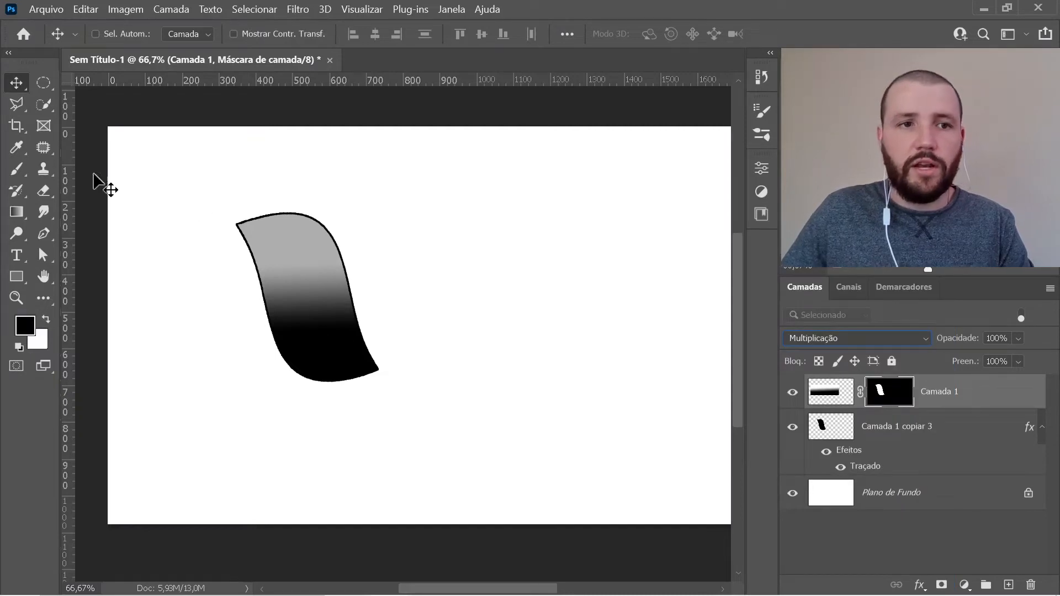
{"action": "left_click", "coordinate": [963, 407]}
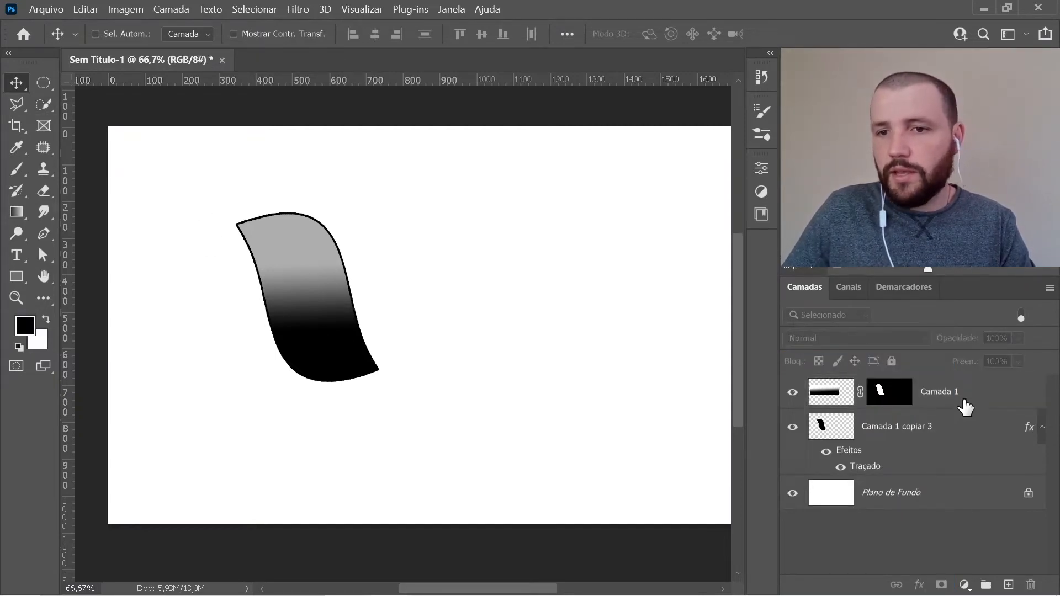
{"action": "double_click", "coordinate": [945, 396]}
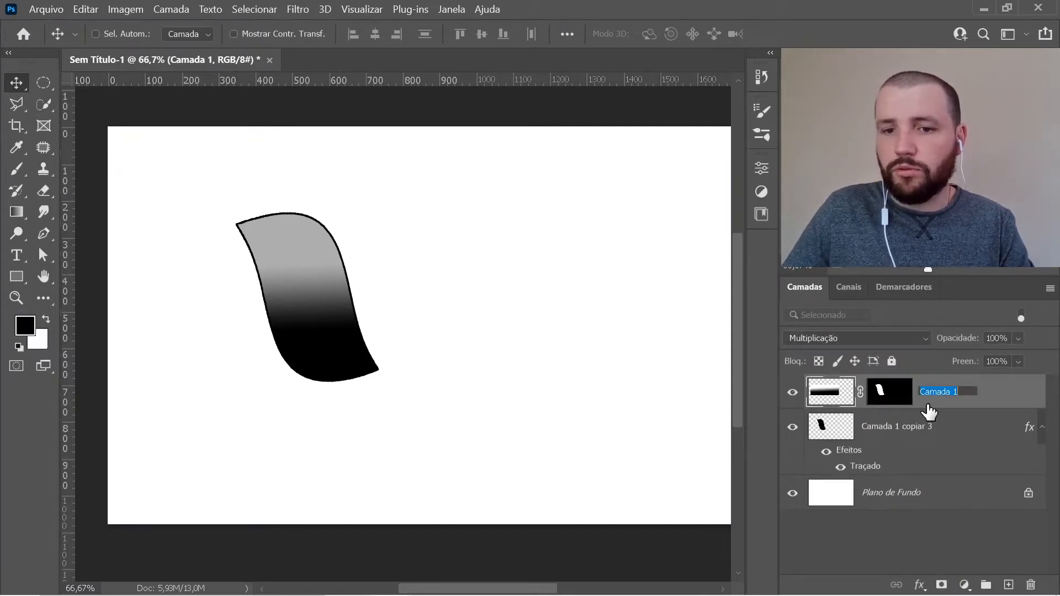
{"action": "type", "text": "sombra do nó"}
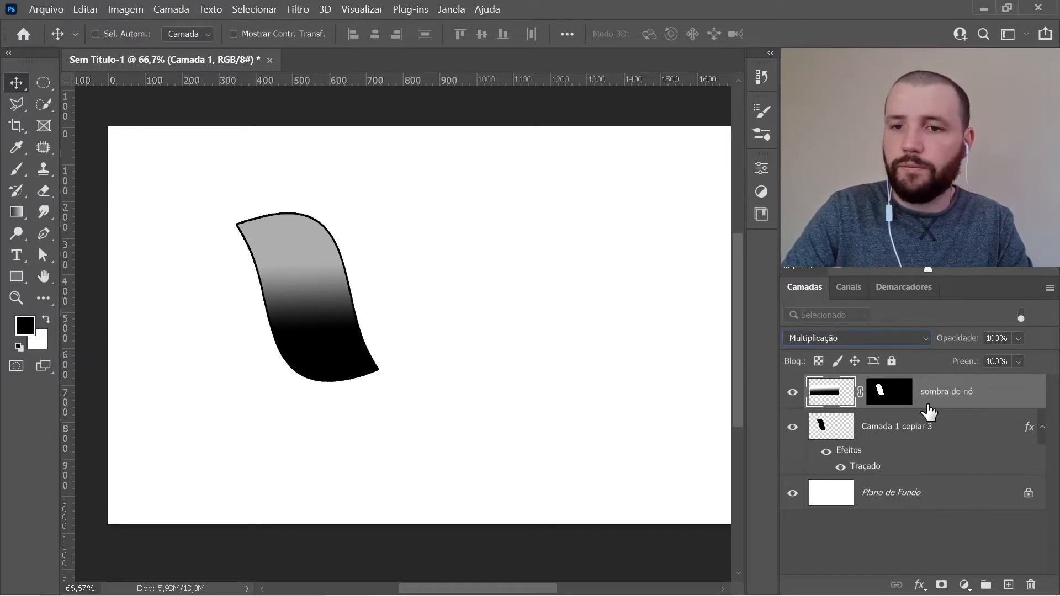
{"action": "key", "text": "Return"}
Step: Lower the opacity of the layer sombra do nó to 50%
{"action": "left_click", "coordinate": [1019, 339]}
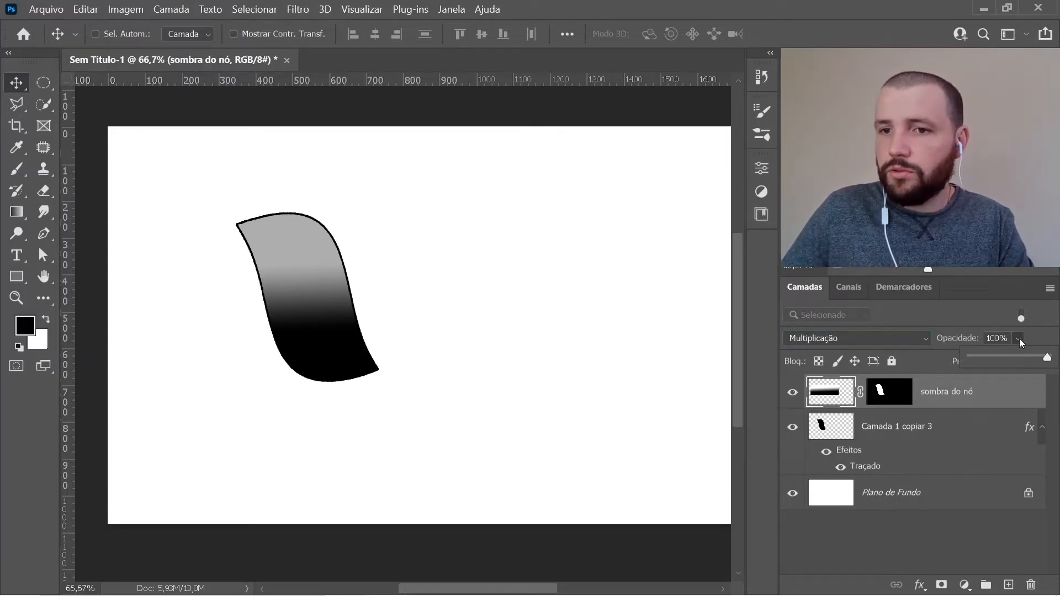
{"action": "left_click_drag", "start_coordinate": [1022, 356], "coordinate": [1009, 358]}
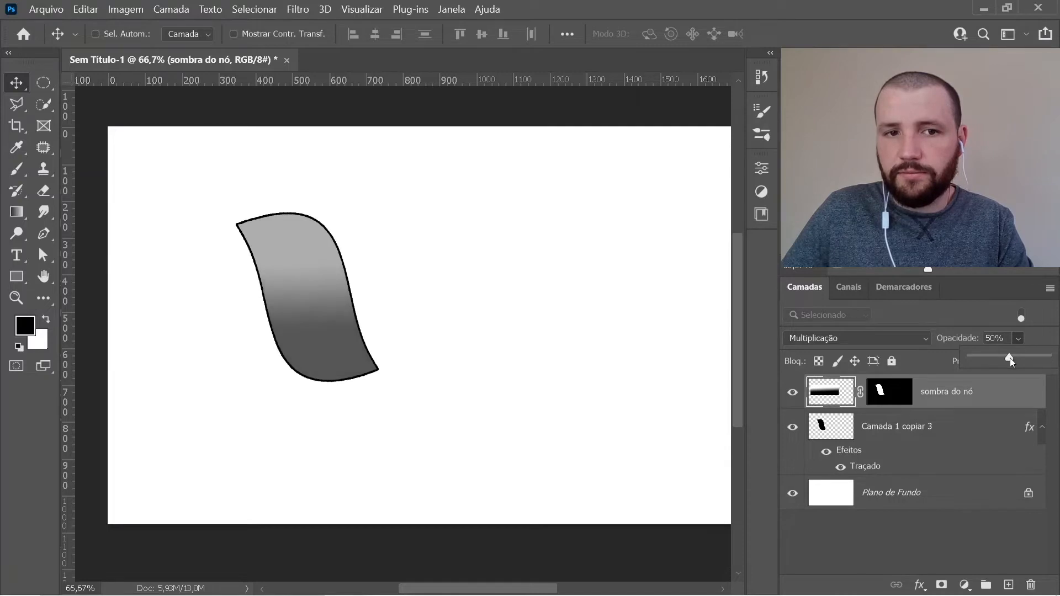
{"action": "left_click", "coordinate": [957, 531]}
Step: Rename the shape layer Camada 1 copiar 3 as nó and clear the layer selection
{"action": "double_click", "coordinate": [910, 426]}
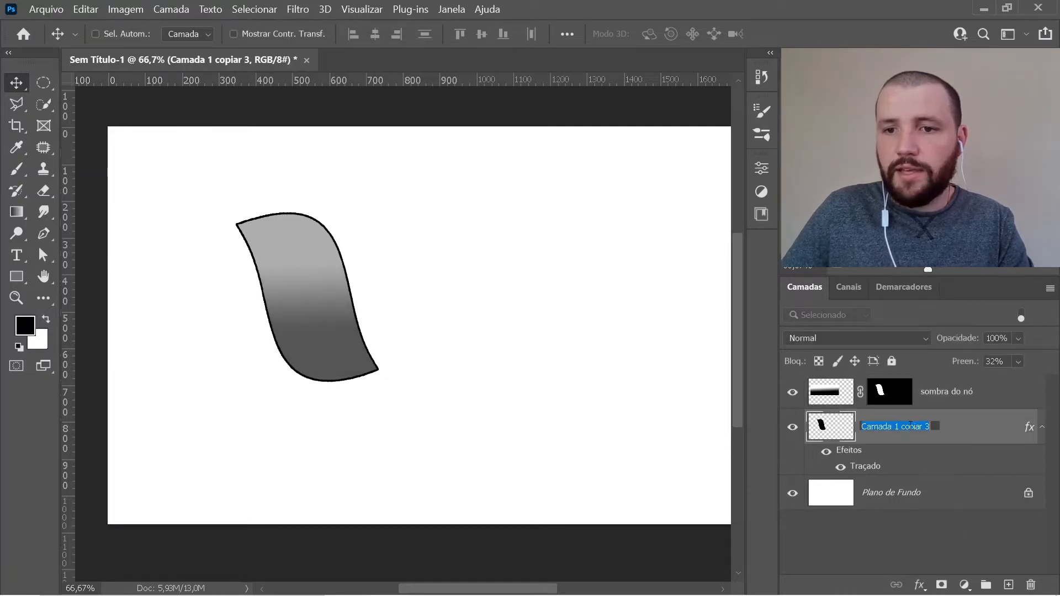
{"action": "type", "text": "nó"}
{"action": "key", "text": "Return"}
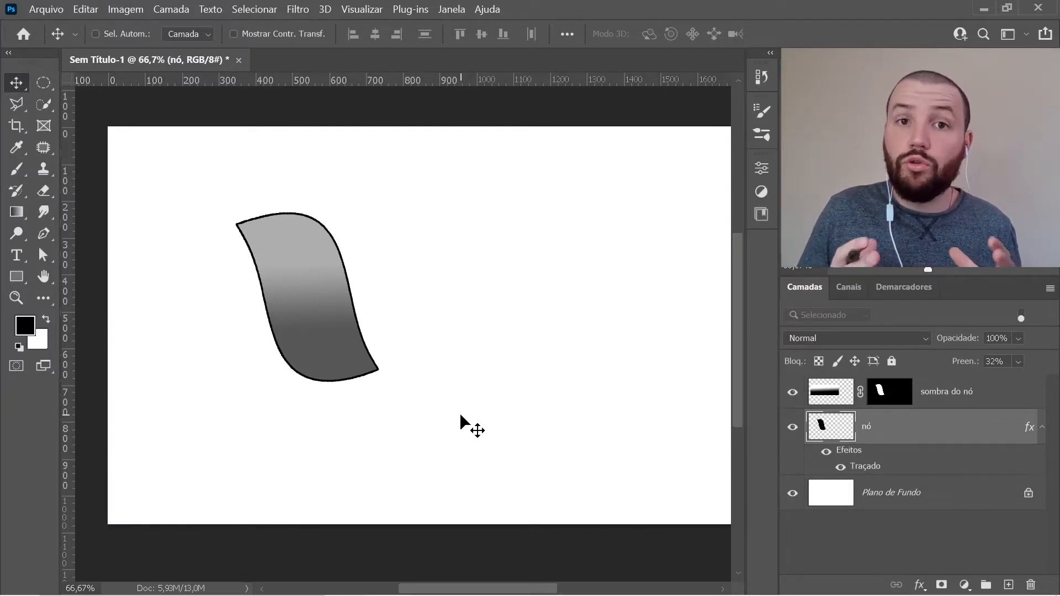
{"action": "left_click", "coordinate": [944, 539]}
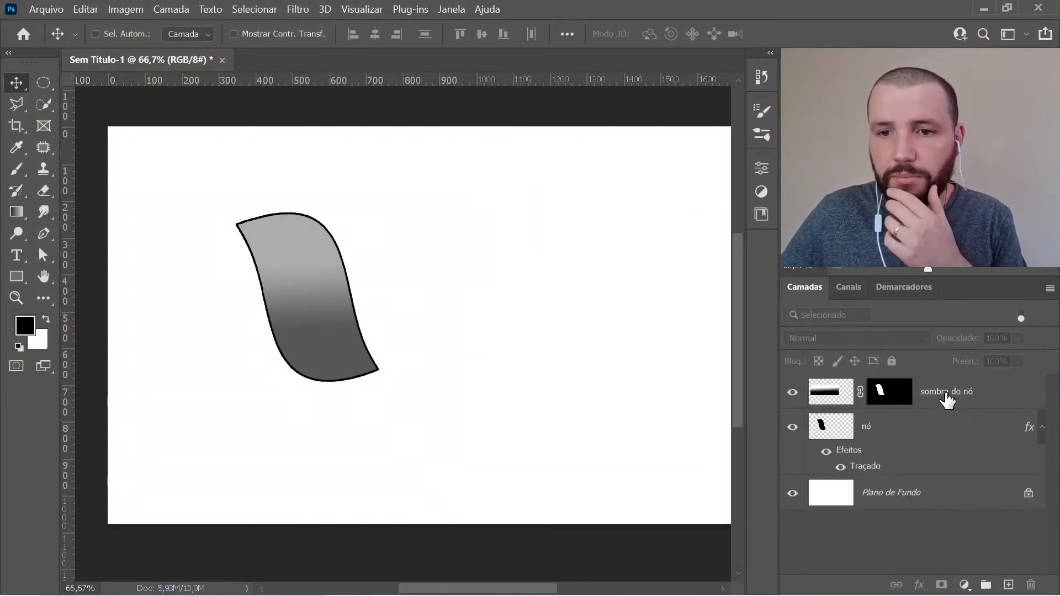
Step: Create a new layer above sombra do nó and open the brush presets for the Brush tool
{"action": "left_click", "coordinate": [945, 397]}
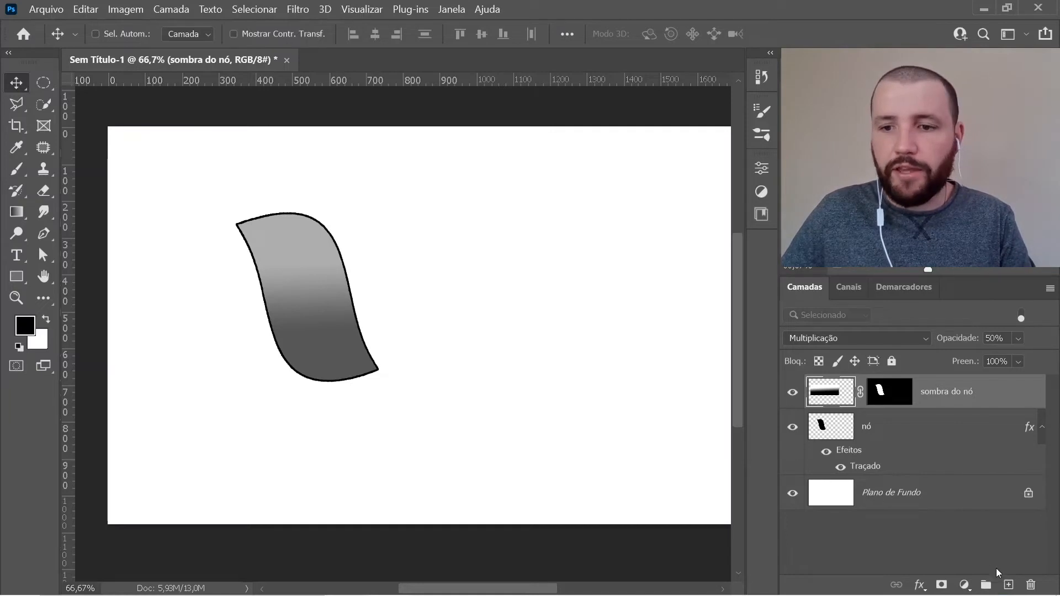
{"action": "left_click", "coordinate": [1009, 585]}
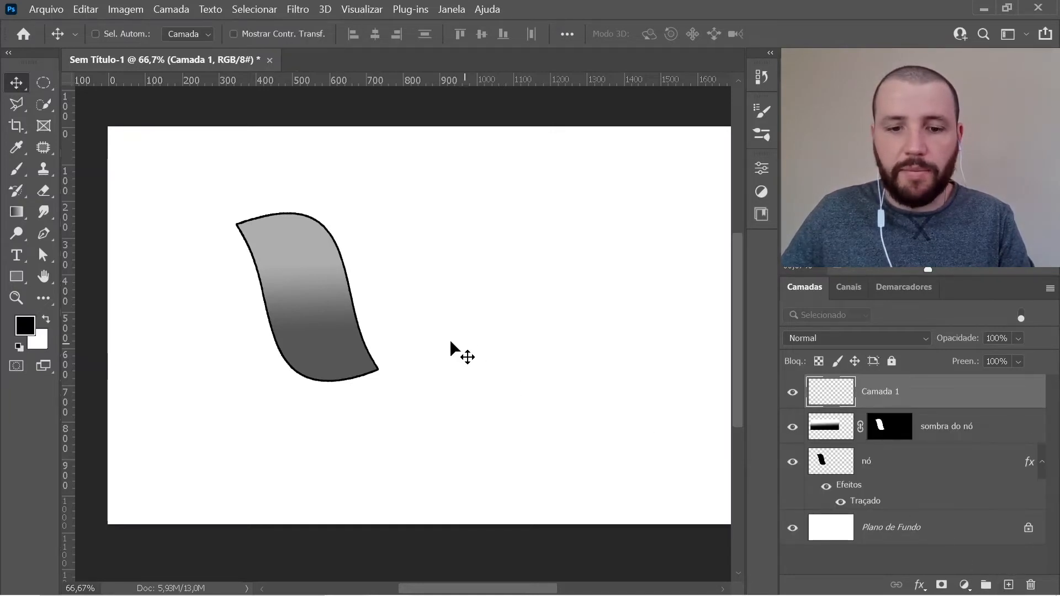
{"action": "key", "text": "b"}
{"action": "right_click", "coordinate": [416, 242]}
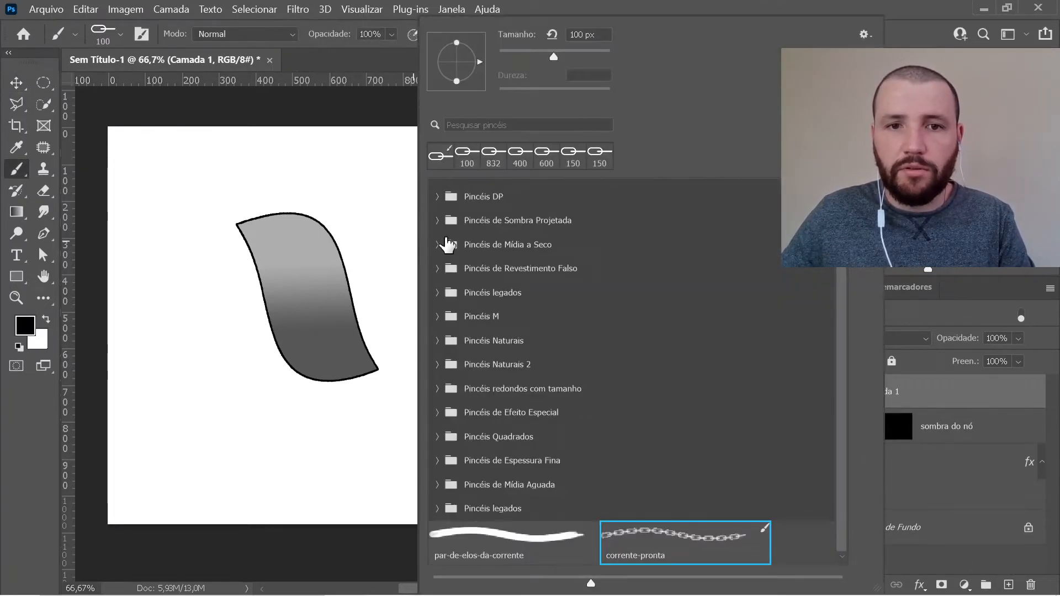
Step: Choose the Redondo macio brush from the Pincéis padrão group
{"action": "left_click", "coordinate": [394, 50]}
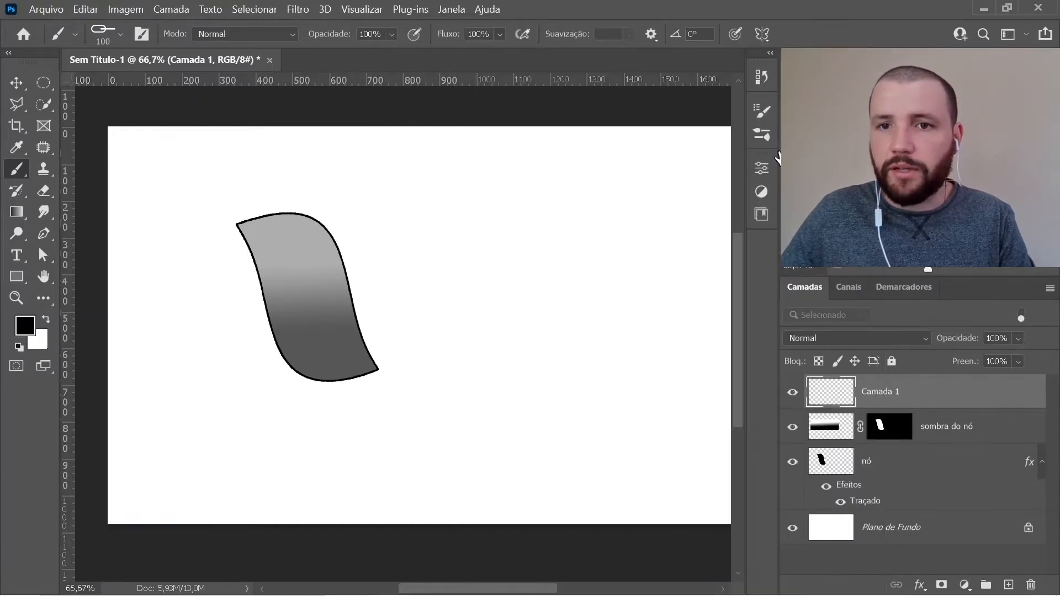
{"action": "left_click", "coordinate": [762, 112]}
{"action": "left_click", "coordinate": [761, 139]}
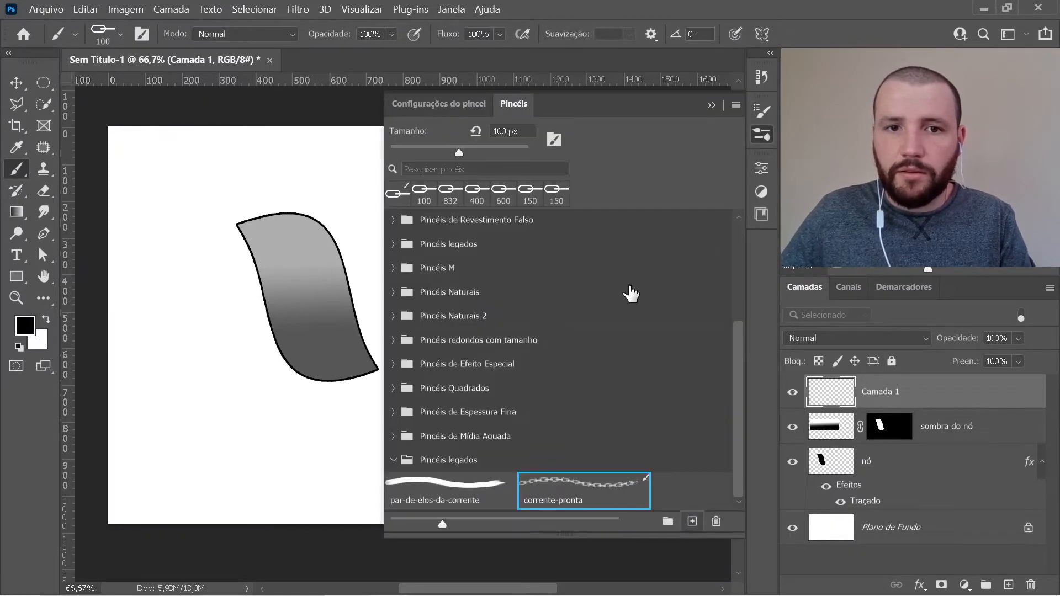
{"action": "left_click_drag", "start_coordinate": [737, 350], "coordinate": [732, 224]}
{"action": "left_click", "coordinate": [394, 221]}
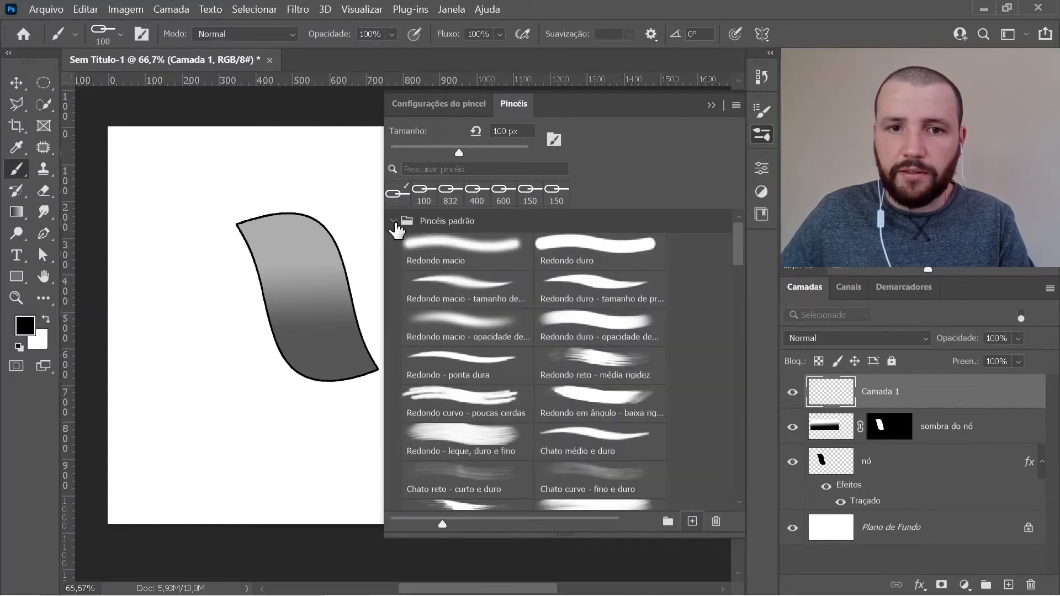
{"action": "left_click", "coordinate": [443, 246]}
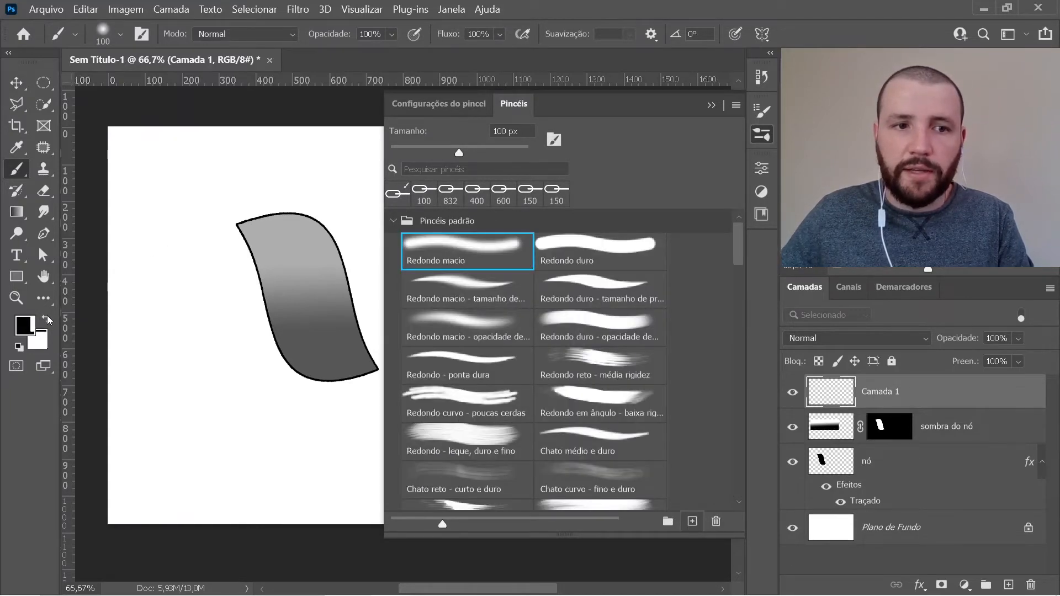
Step: Paint a soft white highlight over the upper part of the shape on Camada 1 with a brush of about 260 px
{"action": "mouse_move", "coordinate": [283, 168]}
{"action": "left_mouse_down"}
{"action": "mouse_move", "coordinate": [342, 202]}
{"action": "mouse_move", "coordinate": [339, 226]}
{"action": "mouse_move", "coordinate": [351, 237]}
{"action": "mouse_move", "coordinate": [269, 196]}
{"action": "mouse_move", "coordinate": [329, 220]}
{"action": "mouse_move", "coordinate": [357, 245]}
{"action": "left_mouse_up"}
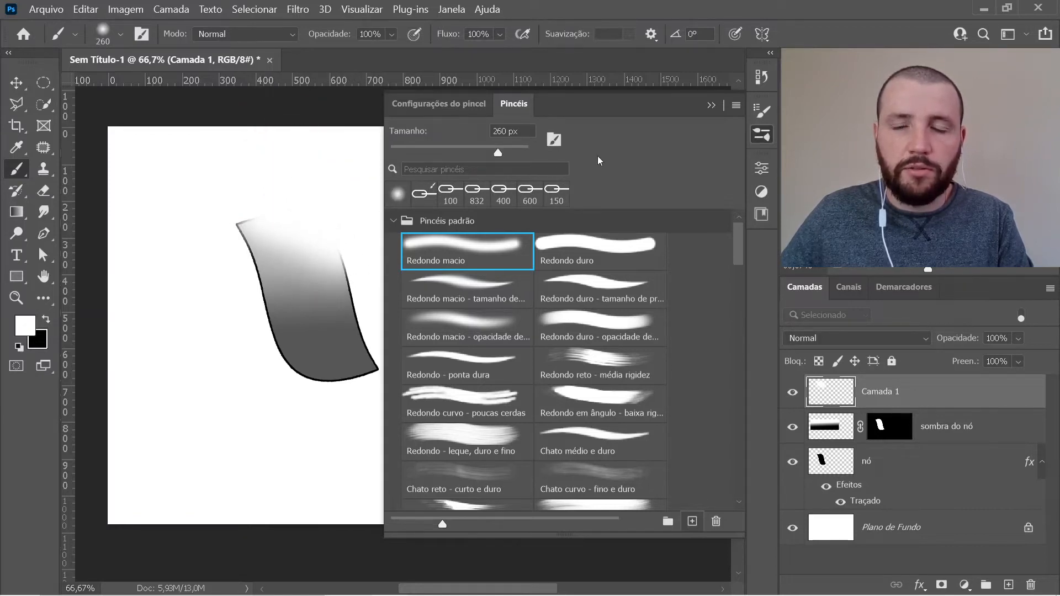
{"action": "left_click", "coordinate": [761, 138]}
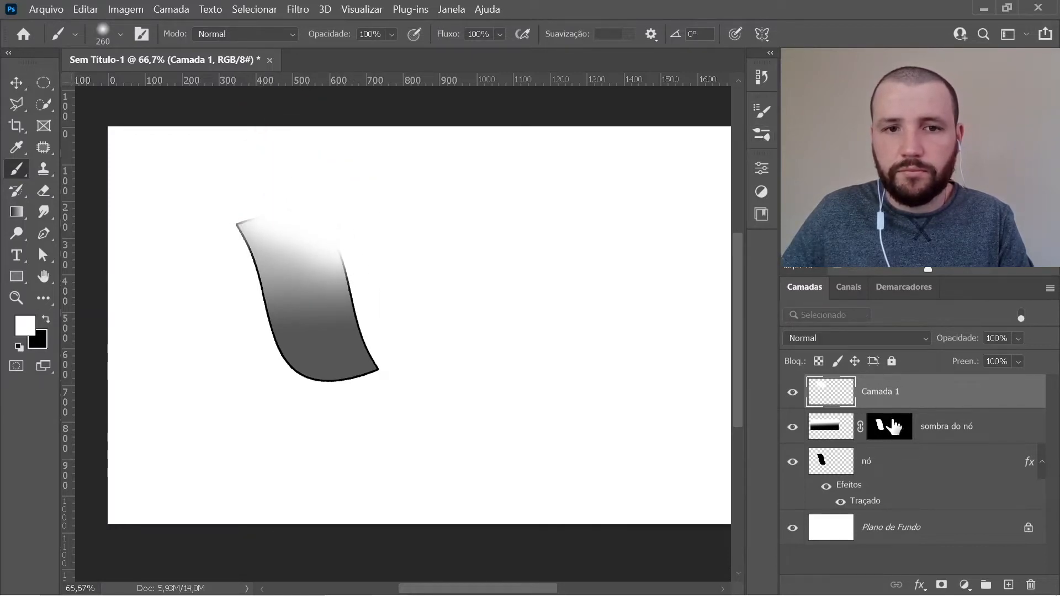
{"action": "mouse_move", "coordinate": [270, 193]}
{"action": "left_mouse_down"}
{"action": "mouse_move", "coordinate": [292, 194]}
{"action": "mouse_move", "coordinate": [287, 187]}
{"action": "mouse_move", "coordinate": [341, 213]}
{"action": "left_mouse_up"}
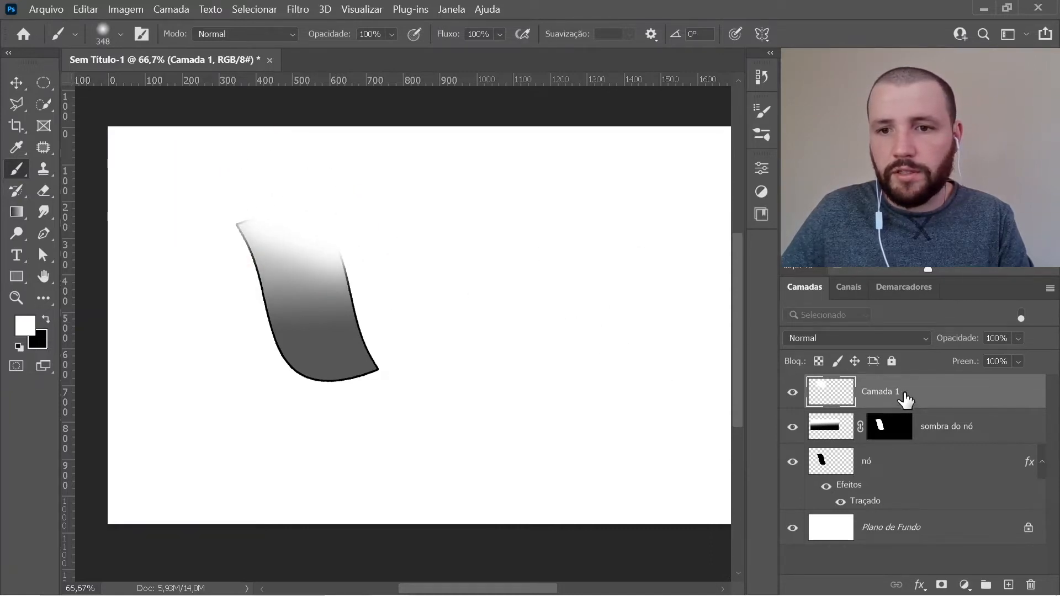
Step: Place Camada 1 between the sombra do nó and nó layers and clip it to nó
{"action": "left_click_drag", "start_coordinate": [905, 398], "coordinate": [911, 445]}
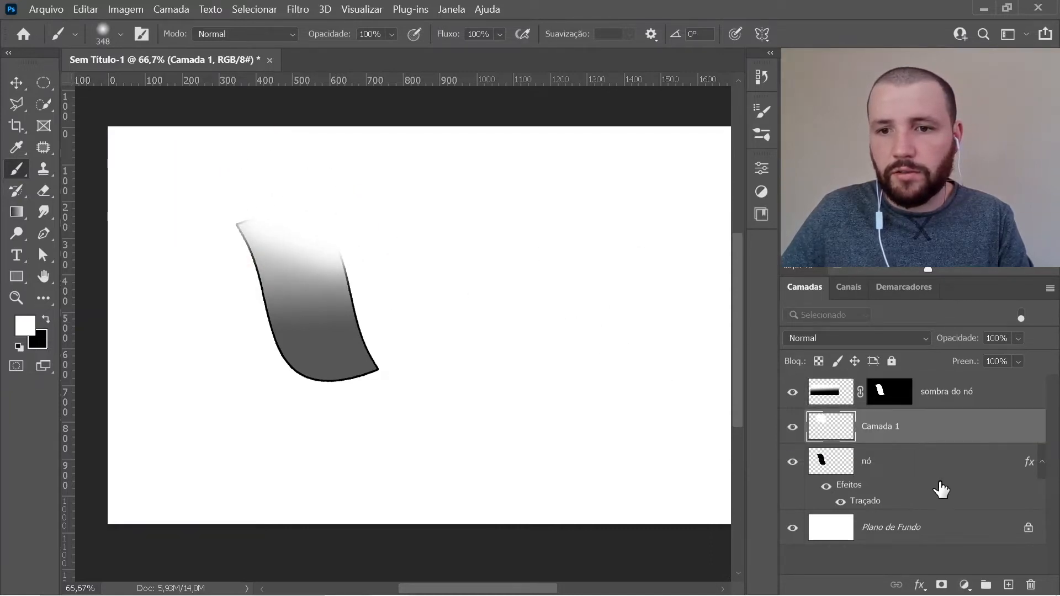
{"action": "left_click", "coordinate": [903, 451], "text": "alt"}
{"action": "left_click", "coordinate": [904, 443], "text": "alt"}
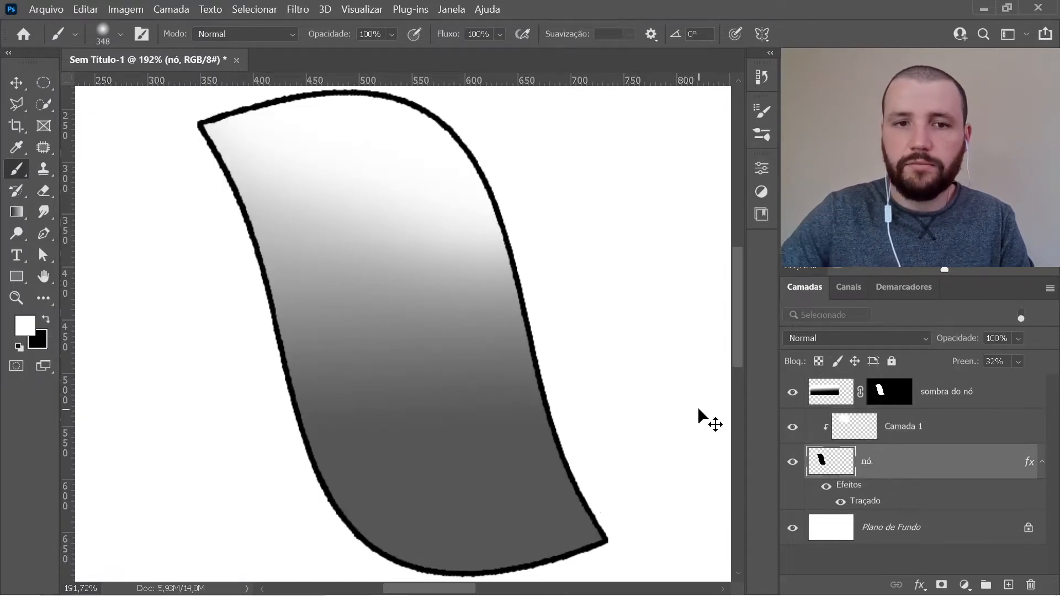
{"action": "key", "text": "ctrl+minus"}
{"action": "key", "text": "ctrl+minus"}
{"action": "key", "text": "v"}
{"action": "mouse_move", "coordinate": [527, 322]}
{"action": "left_mouse_down"}
{"action": "mouse_move", "coordinate": [497, 307]}
{"action": "mouse_move", "coordinate": [512, 306]}
{"action": "left_mouse_up"}
{"action": "key", "text": "ctrl+z"}
{"action": "left_click_drag", "start_coordinate": [579, 351], "coordinate": [533, 306]}
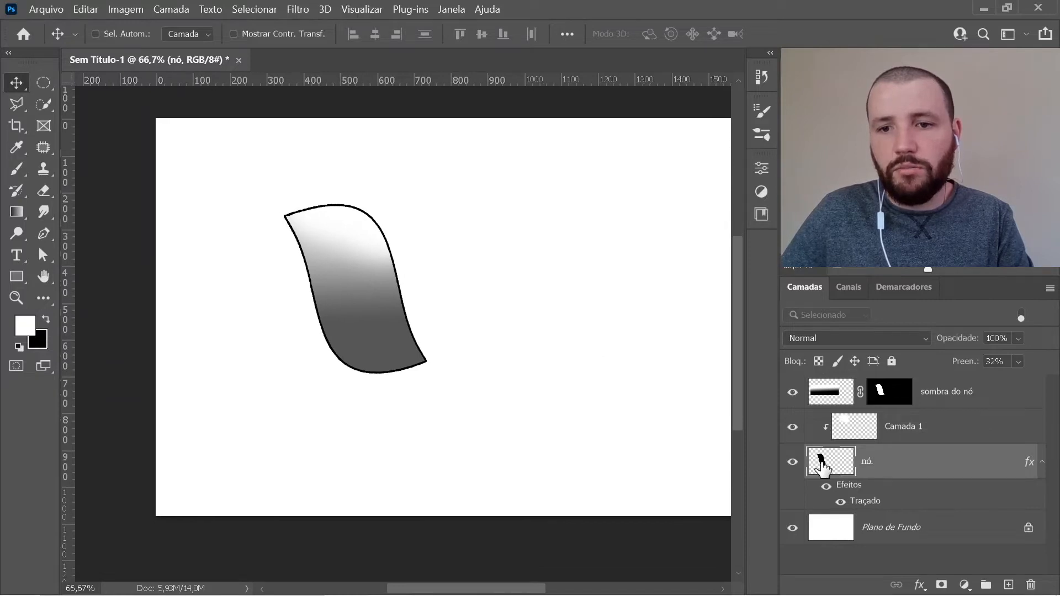
Step: Set the opacity of the Camada 1 highlight layer to 79%
{"action": "left_click", "coordinate": [925, 433]}
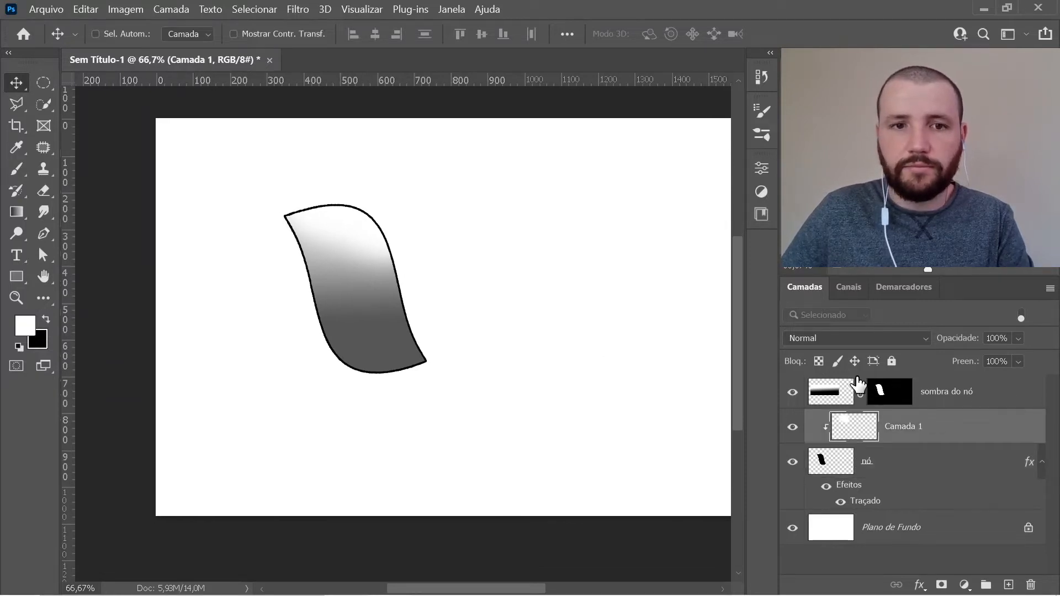
{"action": "key", "text": "5"}
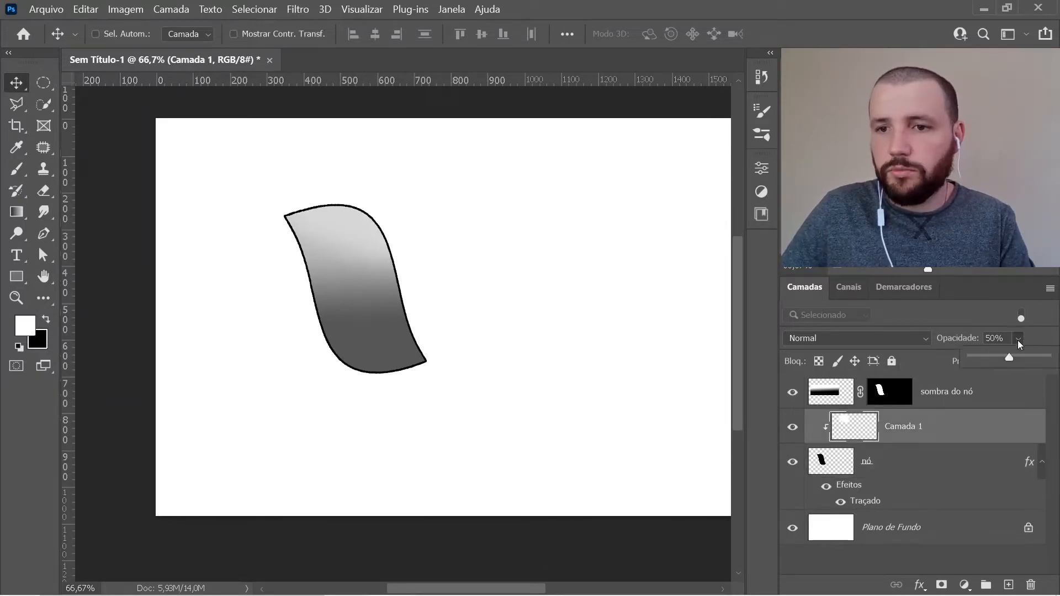
{"action": "left_click_drag", "start_coordinate": [1021, 359], "coordinate": [1031, 358]}
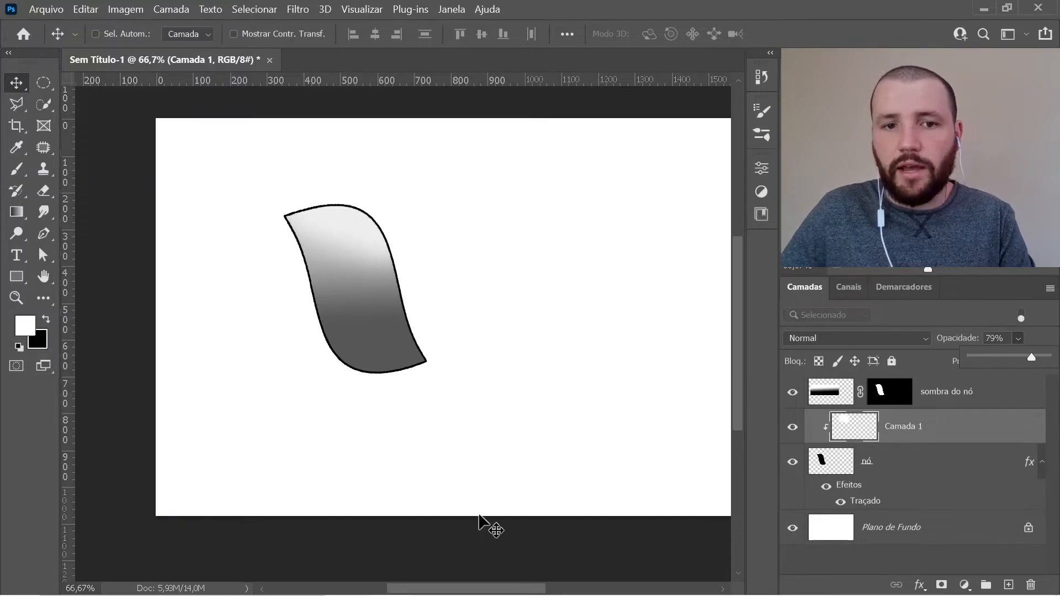
Step: Merge all the layers, from Plano de Fundo to sombra do nó, into a single layer
{"action": "key", "text": "ctrl+minus"}
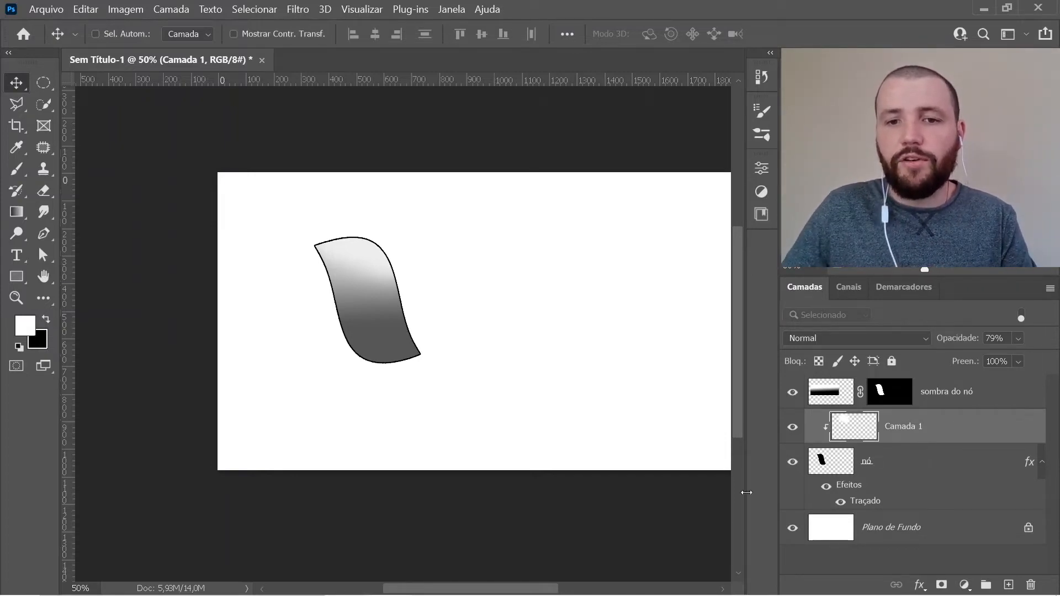
{"action": "left_click_drag", "start_coordinate": [646, 498], "coordinate": [549, 473]}
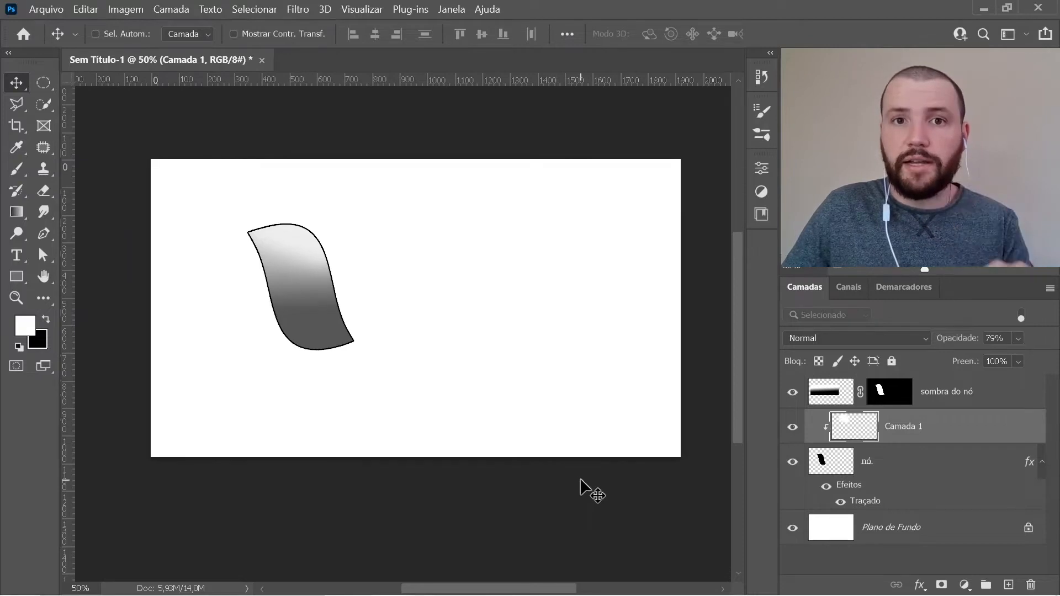
{"action": "left_click", "coordinate": [920, 532]}
{"action": "left_click", "coordinate": [952, 401], "text": "shift"}
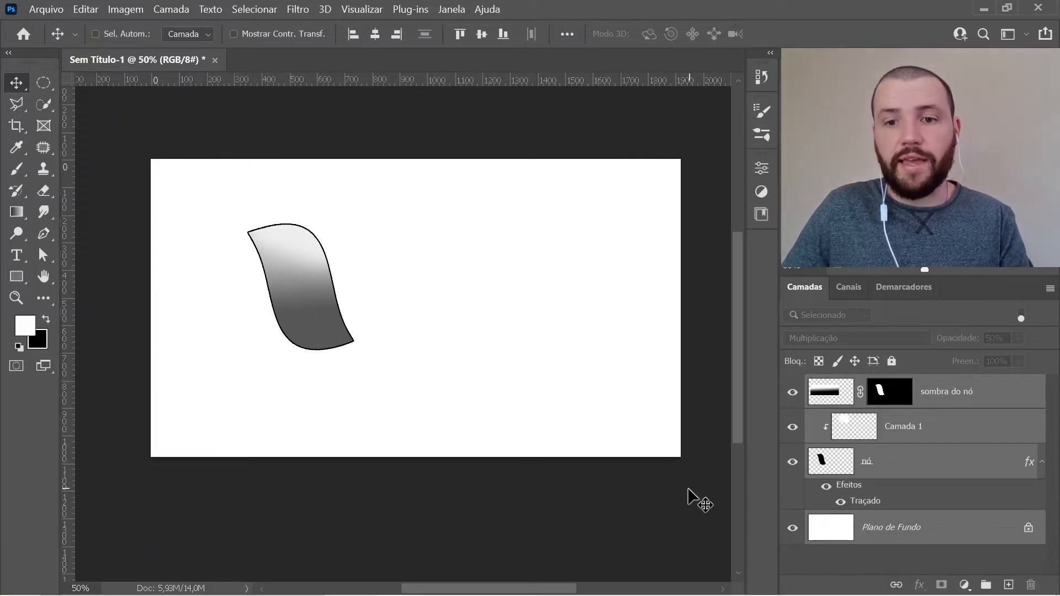
{"action": "key", "text": "ctrl+e"}
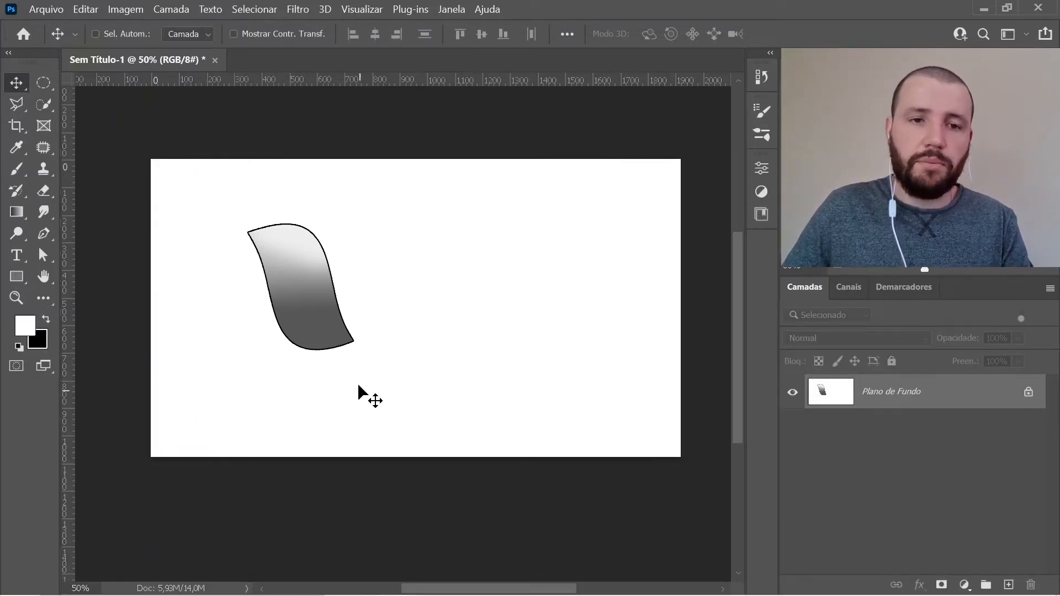
Step: Define the shaded knot drawing as a brush preset named "nó-corda"
{"action": "left_click", "coordinate": [95, 8]}
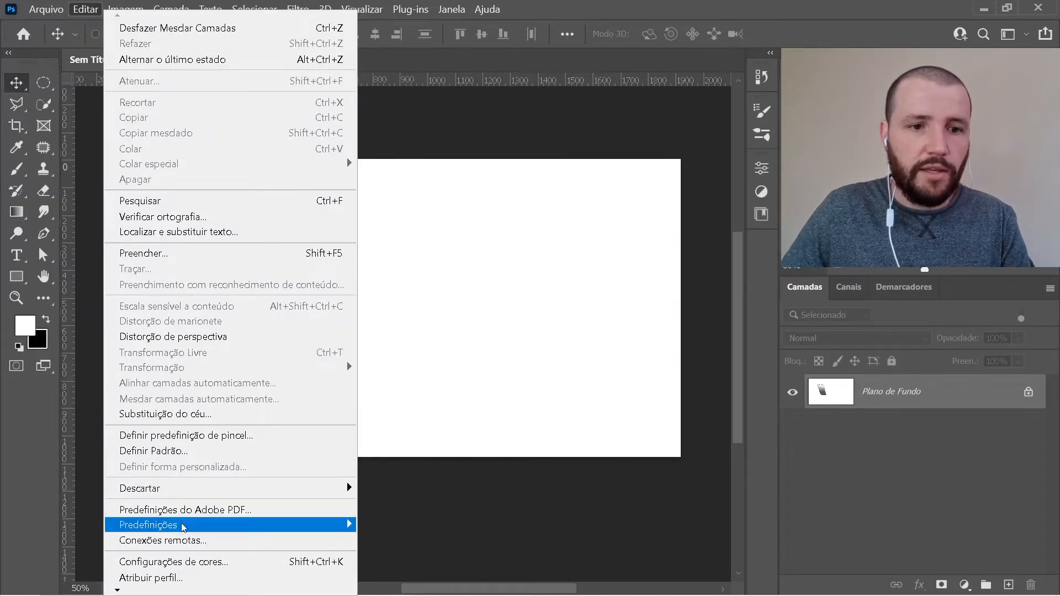
{"action": "left_click", "coordinate": [193, 436]}
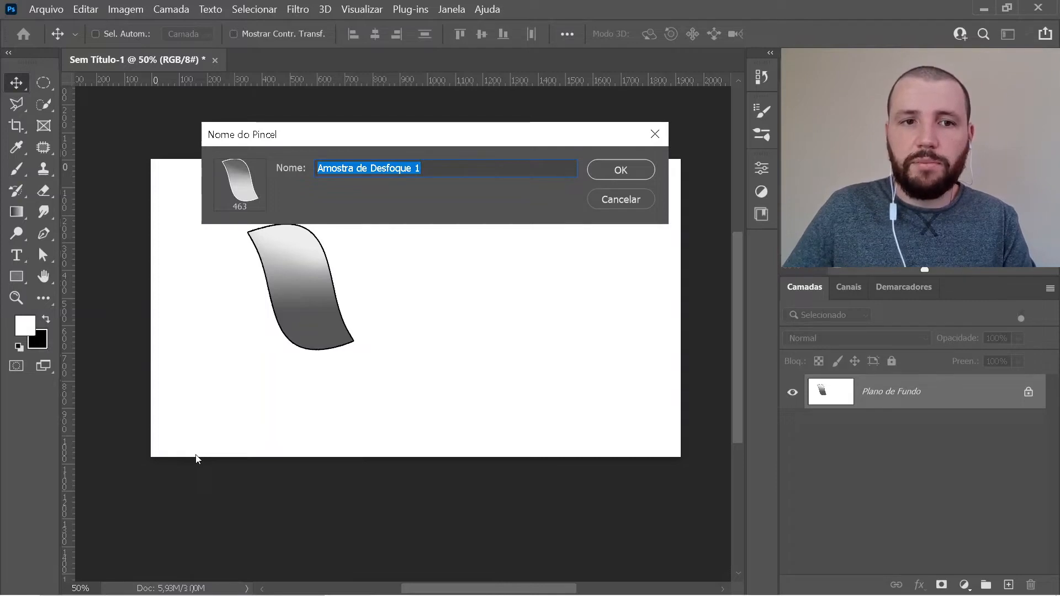
{"action": "type", "text": "nó"}
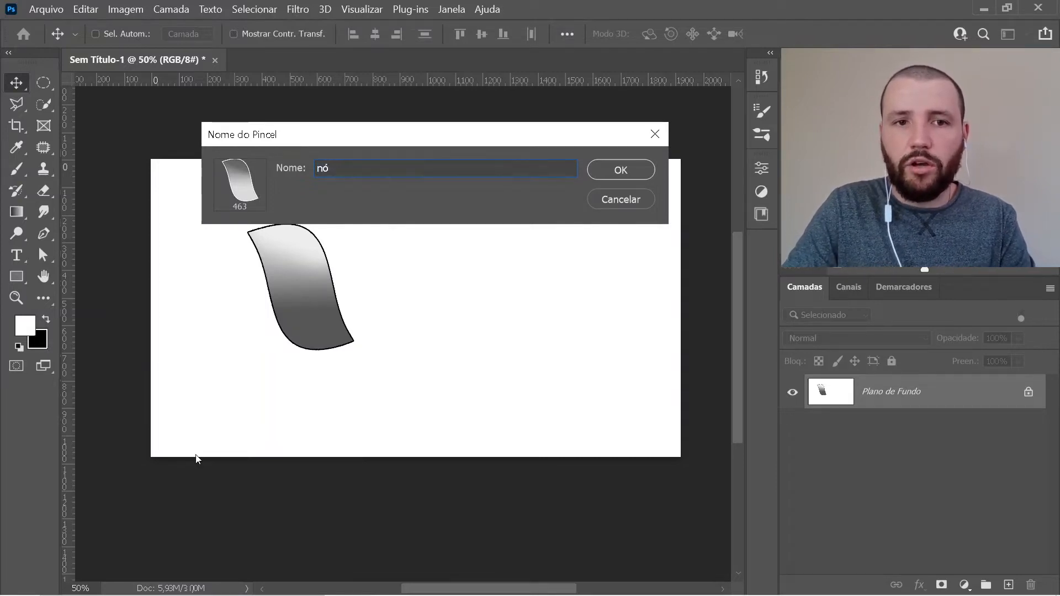
{"action": "type", "text": "-corda"}
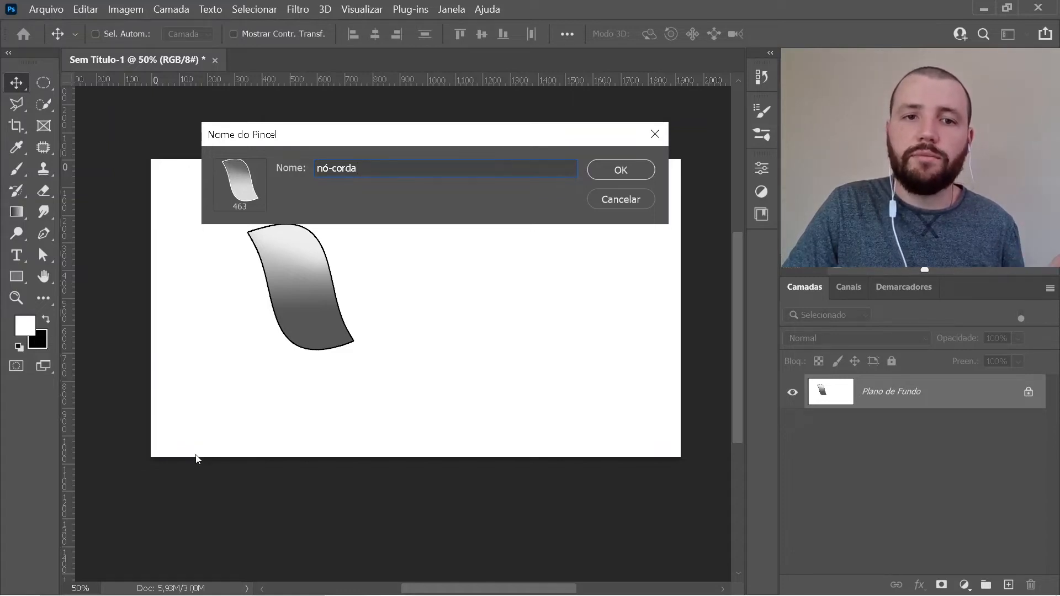
{"action": "key", "text": "Return"}
Step: Test the nó-corda brush with black as the foreground colour by stamping single knots across the canvas
{"action": "key", "text": "b"}
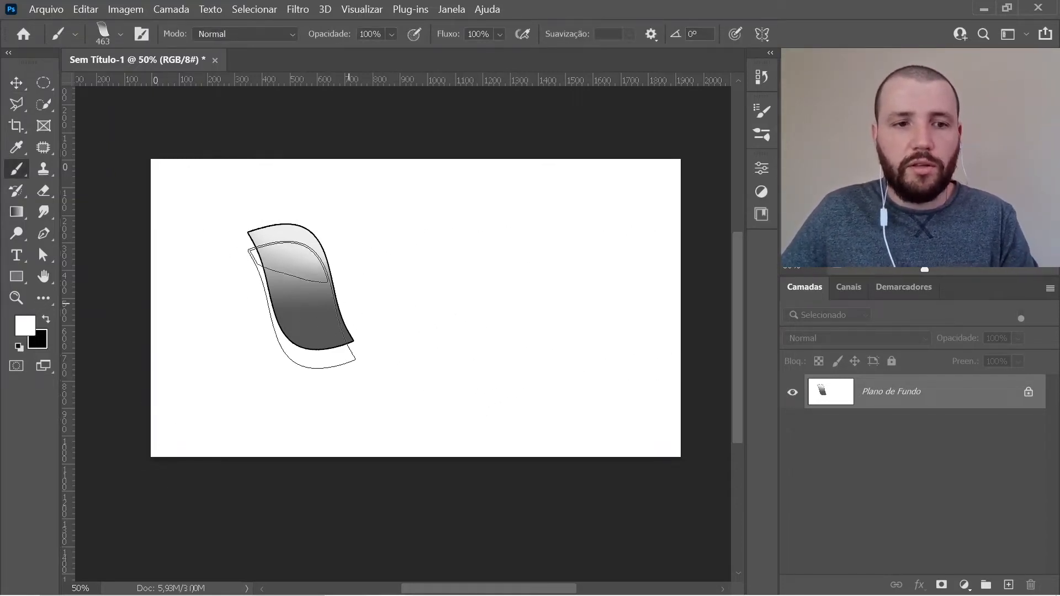
{"action": "key", "text": "x"}
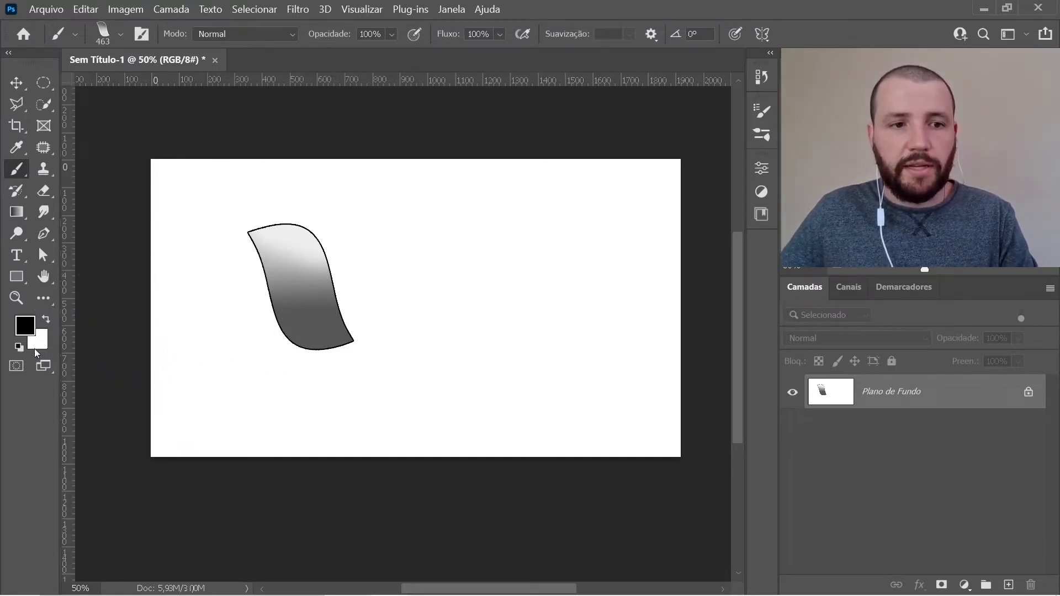
{"action": "left_click", "coordinate": [382, 278]}
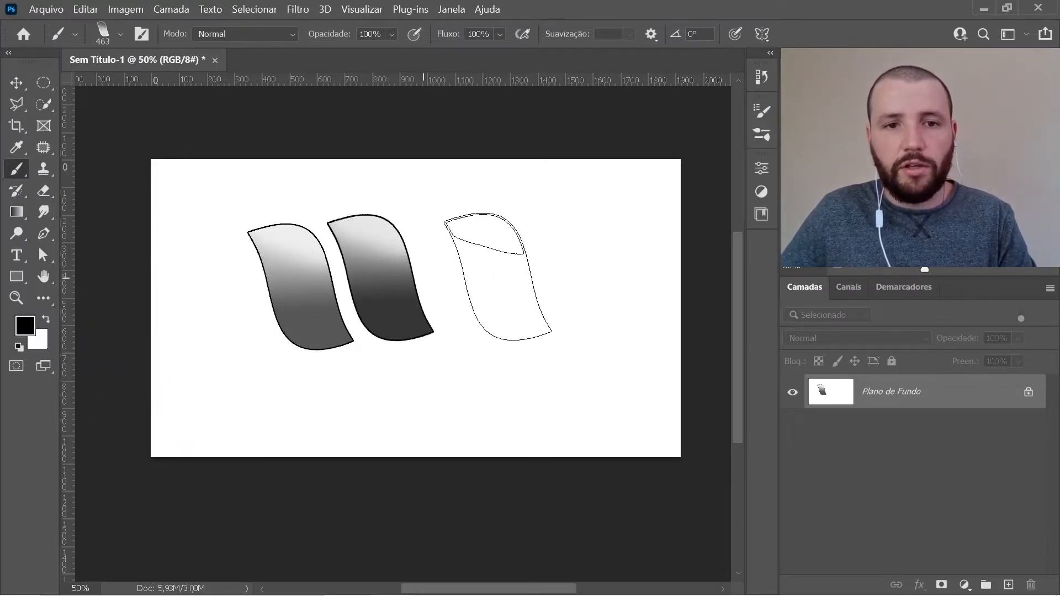
{"action": "left_click", "coordinate": [463, 271]}
{"action": "left_click", "coordinate": [544, 266]}
{"action": "left_click", "coordinate": [631, 260]}
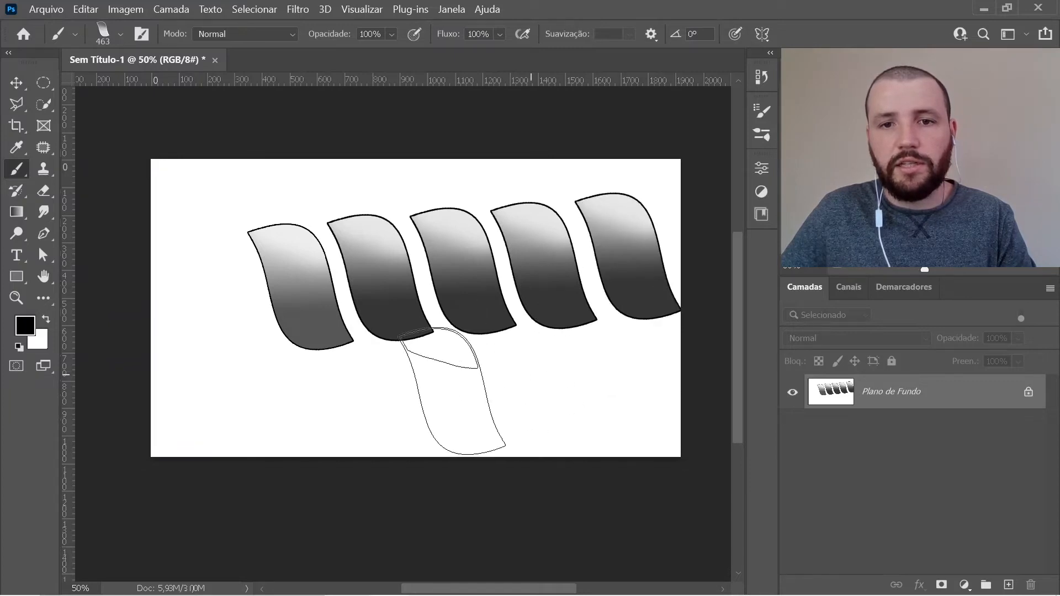
{"action": "left_click", "coordinate": [213, 364]}
{"action": "left_click", "coordinate": [356, 399]}
{"action": "left_click", "coordinate": [493, 399]}
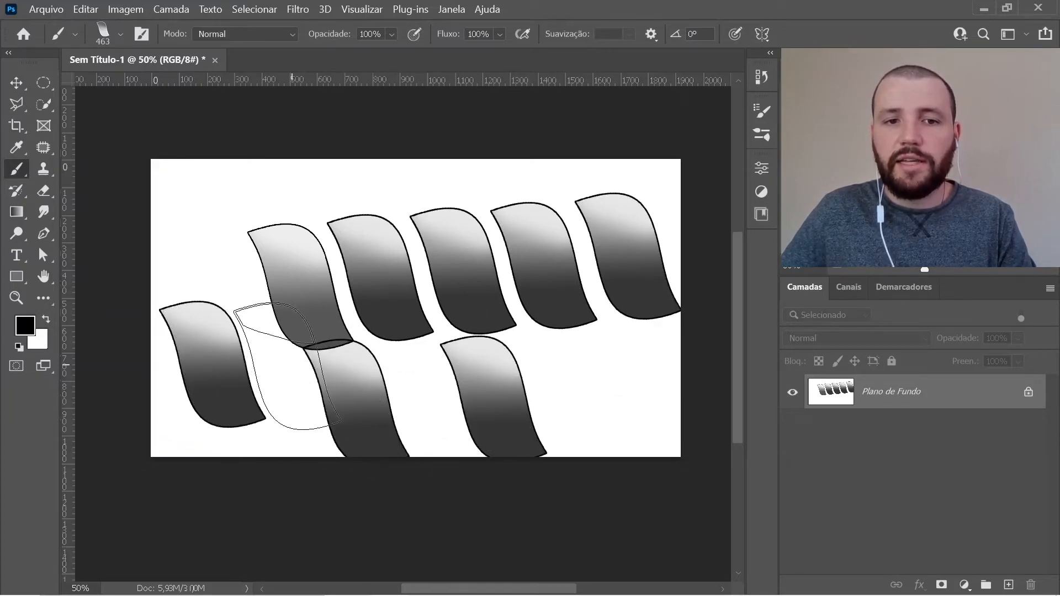
{"action": "left_click", "coordinate": [290, 366]}
{"action": "left_click", "coordinate": [220, 228]}
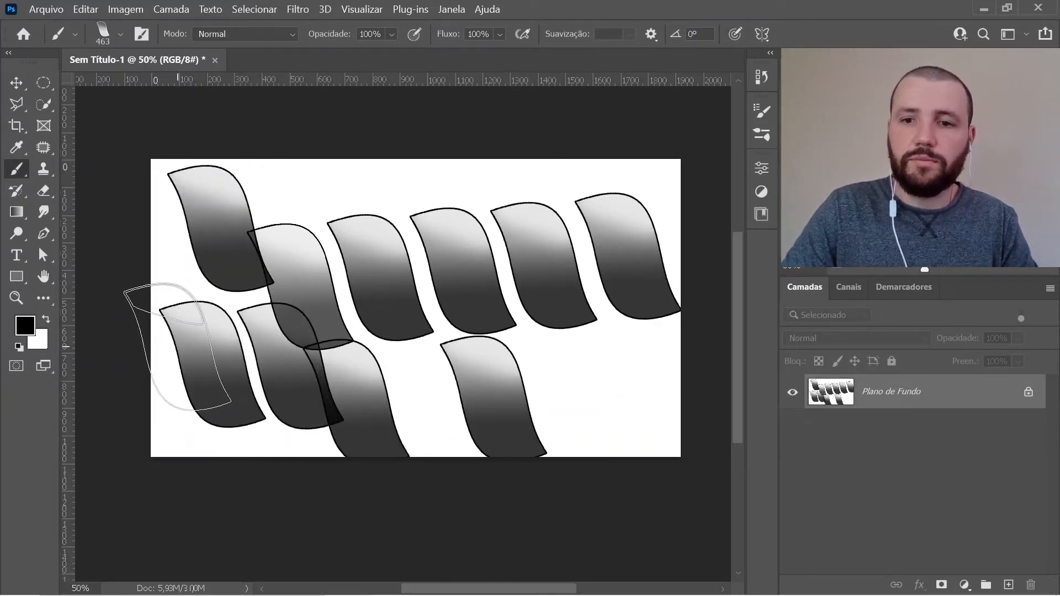
Step: Clear the canvas to white and paint two long test strokes across it with the knot brush
{"action": "key", "text": "ctrl+BackSpace"}
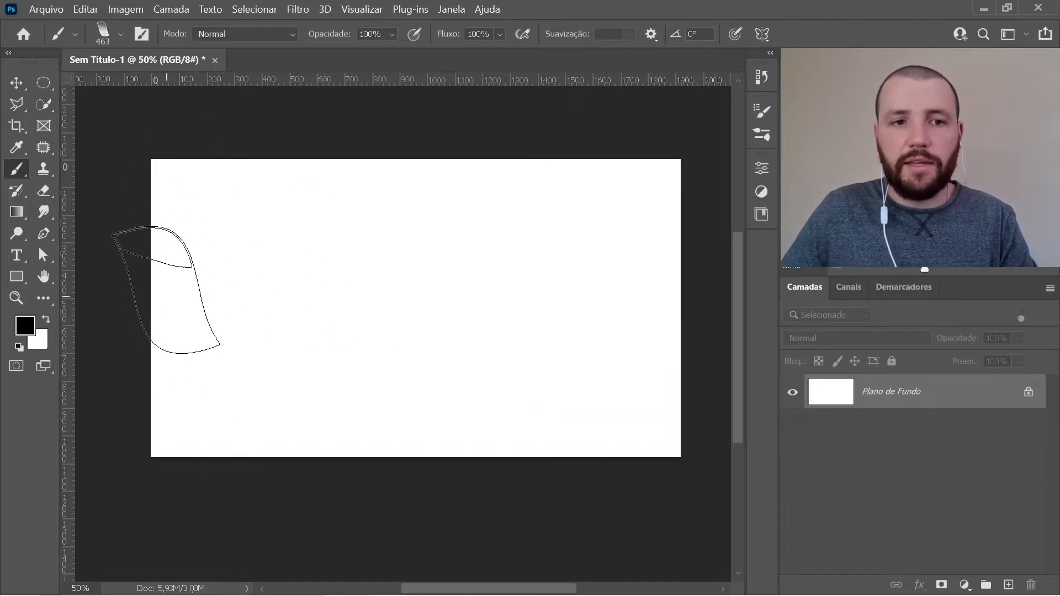
{"action": "mouse_move", "coordinate": [182, 268]}
{"action": "left_mouse_down"}
{"action": "mouse_move", "coordinate": [239, 254]}
{"action": "mouse_move", "coordinate": [574, 235]}
{"action": "left_mouse_up"}
{"action": "mouse_move", "coordinate": [138, 403]}
{"action": "left_mouse_down"}
{"action": "mouse_move", "coordinate": [334, 363]}
{"action": "mouse_move", "coordinate": [552, 340]}
{"action": "left_mouse_up"}
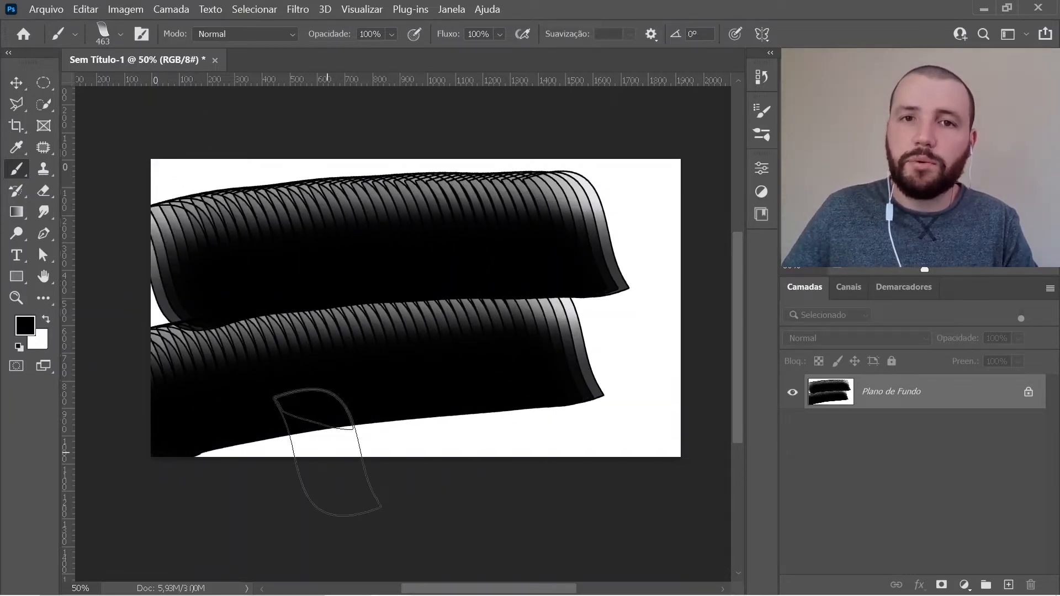
Step: Clear the canvas to white and paint a short test stroke near its upper-left corner with the brush reduced to 175 px
{"action": "key", "text": "ctrl+BackSpace"}
{"action": "key", "text": "bracketleft"}
{"action": "key", "text": "bracketleft"}
{"action": "key", "text": "bracketleft"}
{"action": "key", "text": "bracketleft"}
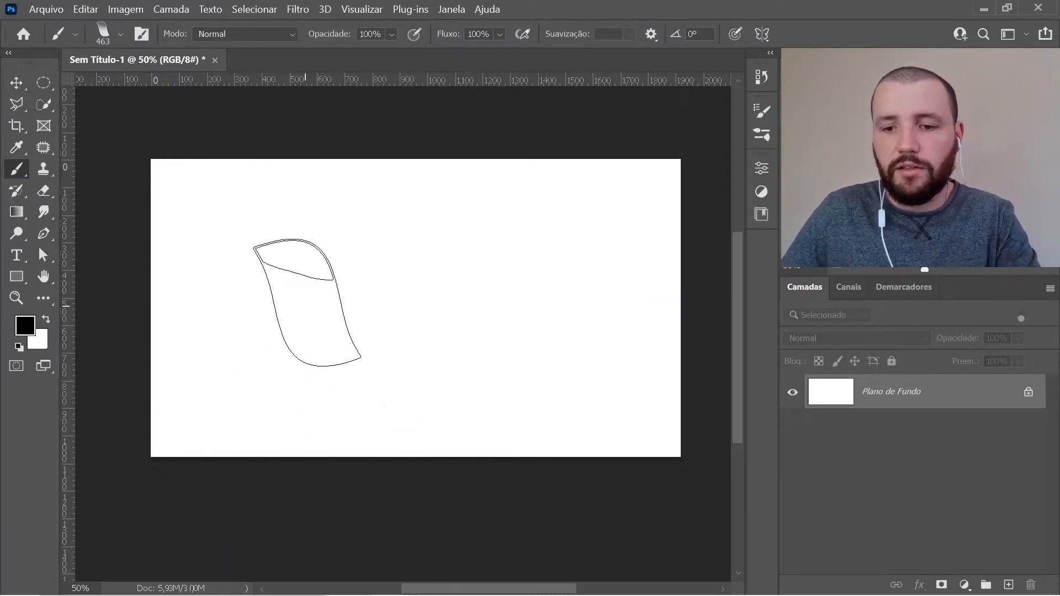
{"action": "key", "text": "bracketleft"}
{"action": "key", "text": "bracketleft"}
{"action": "key", "text": "bracketleft"}
{"action": "left_click_drag", "start_coordinate": [178, 219], "coordinate": [342, 187]}
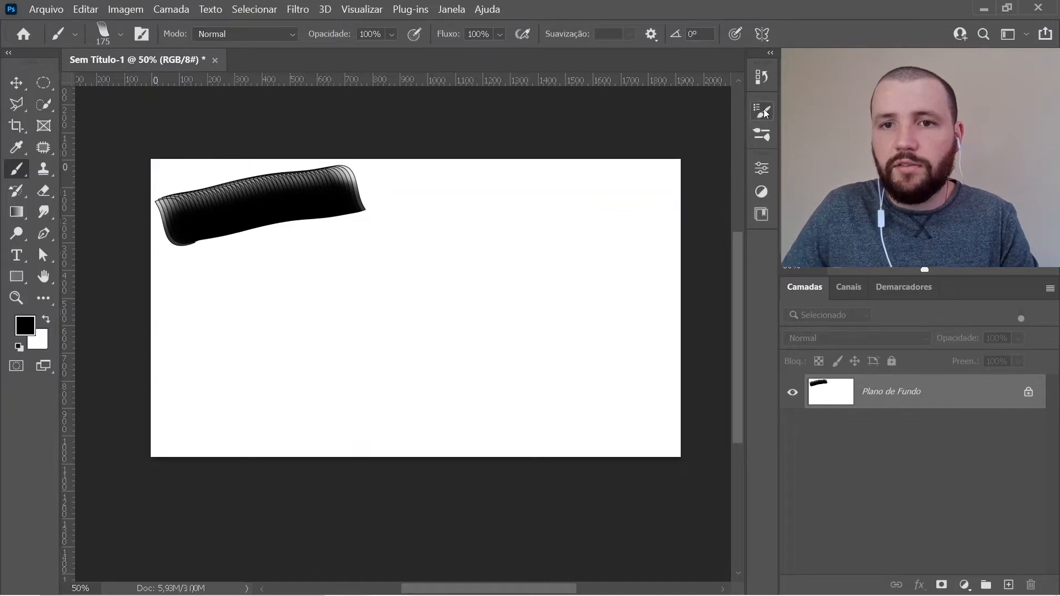
Step: Enable Dinâmica da Forma for the knot brush and set its tip spacing to 64%
{"action": "left_click", "coordinate": [763, 112]}
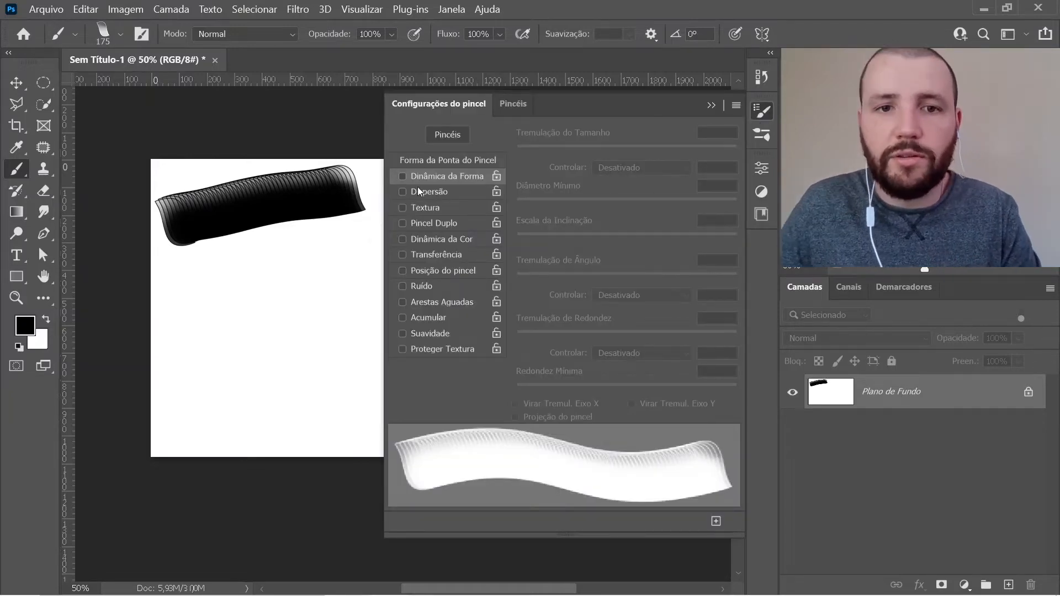
{"action": "left_click", "coordinate": [442, 175]}
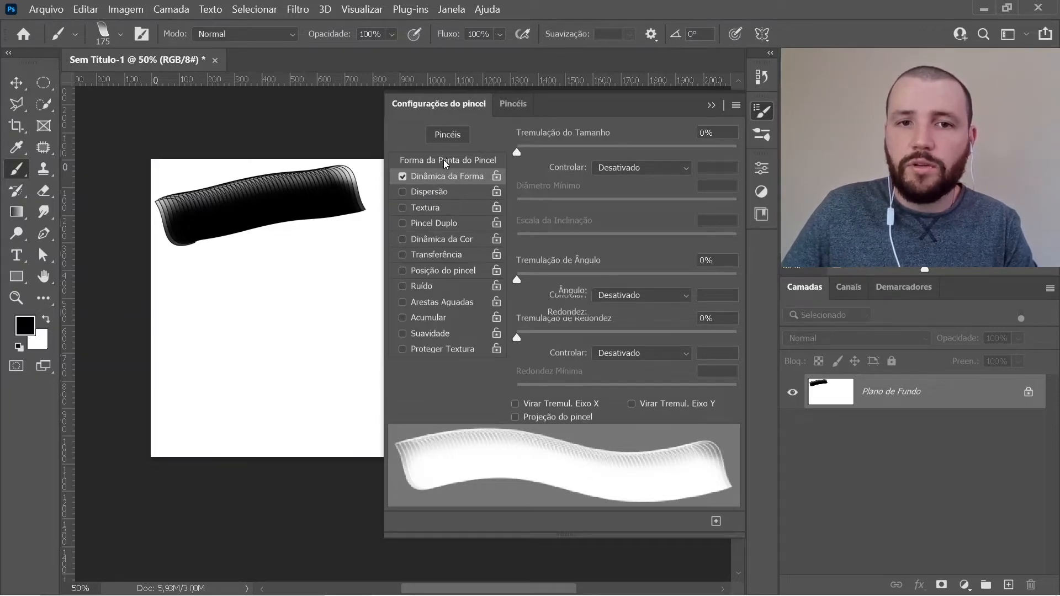
{"action": "left_click", "coordinate": [445, 160]}
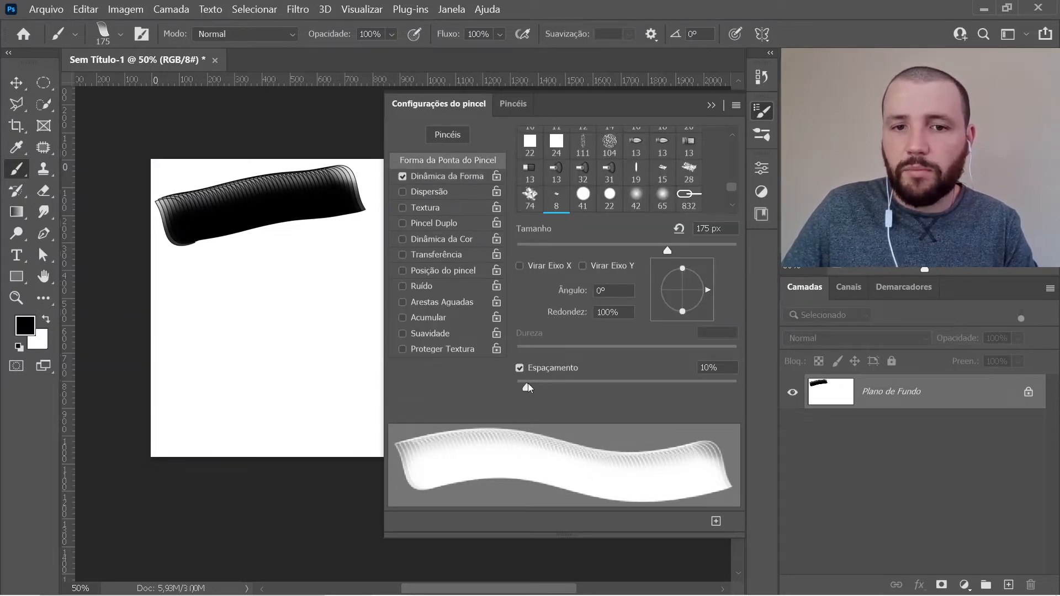
{"action": "left_click_drag", "start_coordinate": [528, 384], "coordinate": [586, 399]}
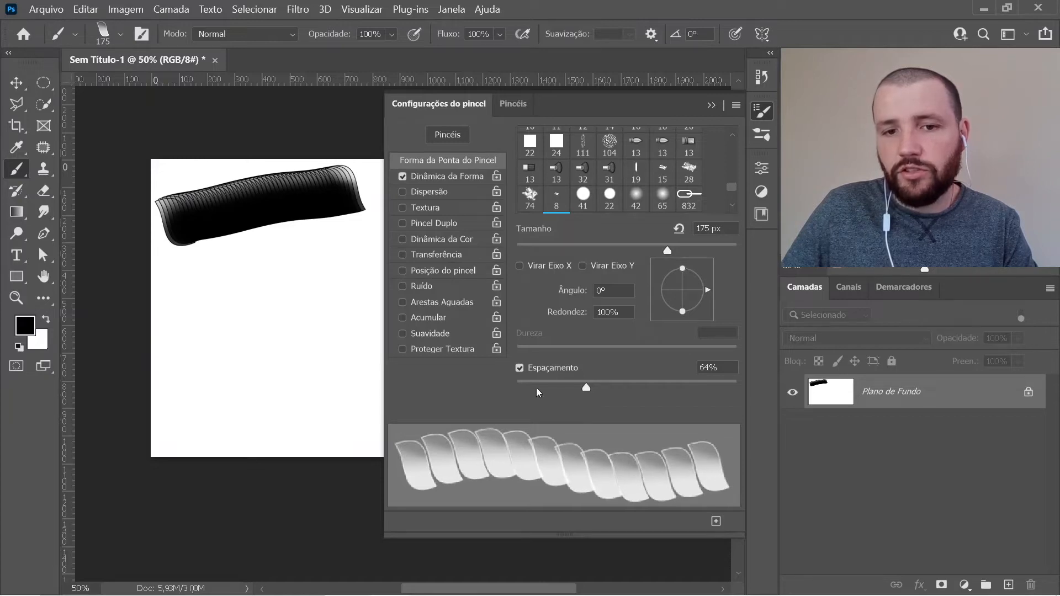
Step: Test the 64% spacing with several diagonal knot strokes across the canvas, and clear the canvas to white
{"action": "left_click_drag", "start_coordinate": [168, 325], "coordinate": [364, 266]}
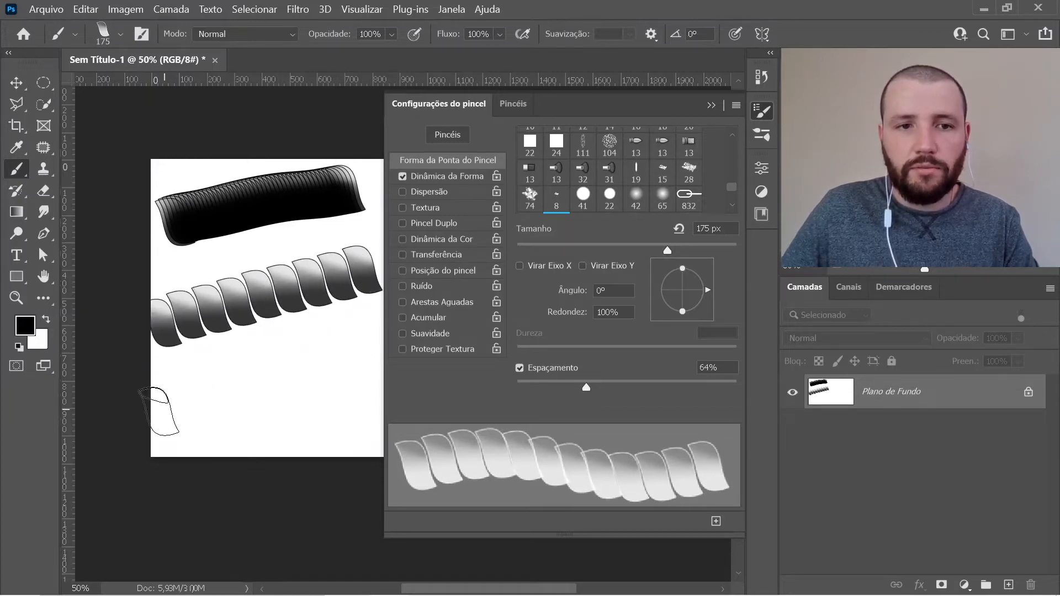
{"action": "left_click_drag", "start_coordinate": [157, 414], "coordinate": [345, 353]}
{"action": "mouse_move", "coordinate": [168, 292]}
{"action": "left_mouse_down"}
{"action": "mouse_move", "coordinate": [211, 270]}
{"action": "mouse_move", "coordinate": [356, 249]}
{"action": "left_mouse_up"}
{"action": "mouse_move", "coordinate": [174, 340]}
{"action": "left_mouse_down"}
{"action": "mouse_move", "coordinate": [300, 316]}
{"action": "mouse_move", "coordinate": [329, 378]}
{"action": "mouse_move", "coordinate": [305, 468]}
{"action": "mouse_move", "coordinate": [306, 353]}
{"action": "mouse_move", "coordinate": [254, 323]}
{"action": "mouse_move", "coordinate": [204, 451]}
{"action": "mouse_move", "coordinate": [284, 302]}
{"action": "mouse_move", "coordinate": [307, 312]}
{"action": "left_mouse_up"}
{"action": "key", "text": "ctrl+BackSpace"}
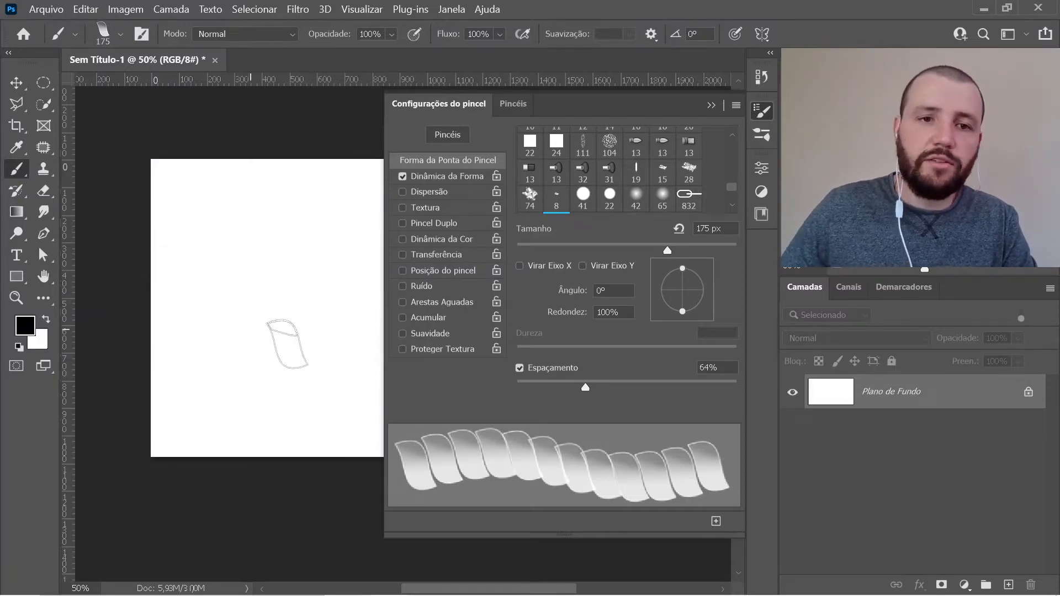
Step: Paint a horizontal and a vertical test stroke with the knot brush, clearing the canvas to white after each
{"action": "left_click_drag", "start_coordinate": [179, 206], "coordinate": [308, 223]}
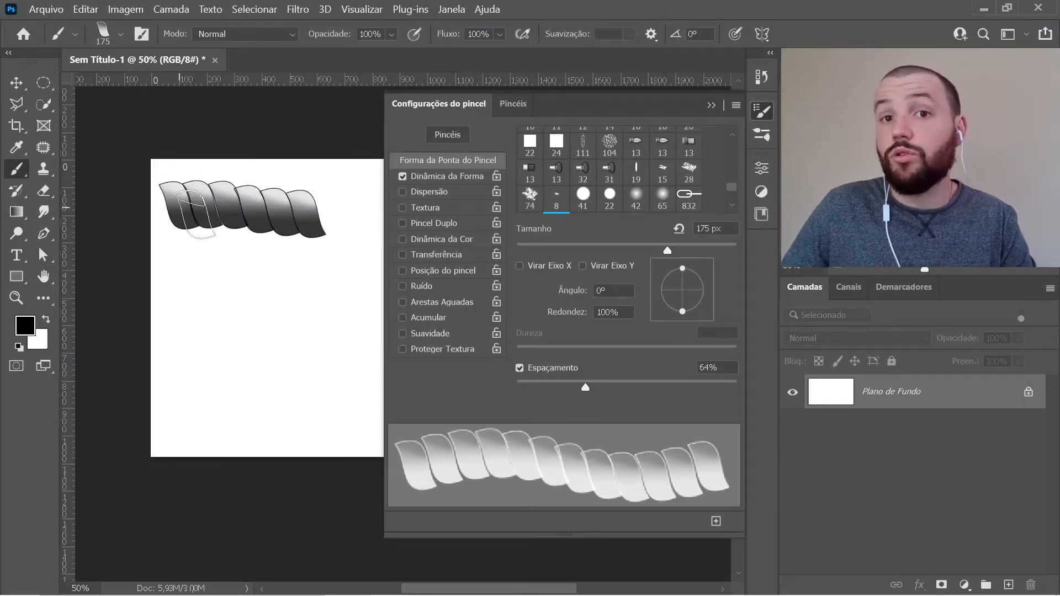
{"action": "key", "text": "ctrl+BackSpace"}
{"action": "left_click_drag", "start_coordinate": [194, 176], "coordinate": [194, 440]}
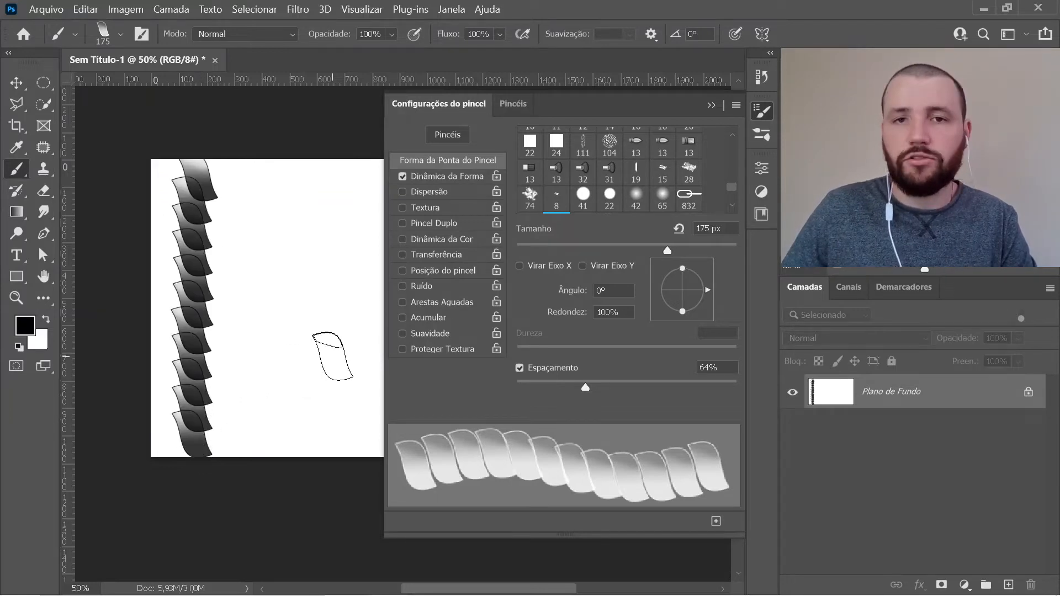
{"action": "key", "text": "ctrl+BackSpace"}
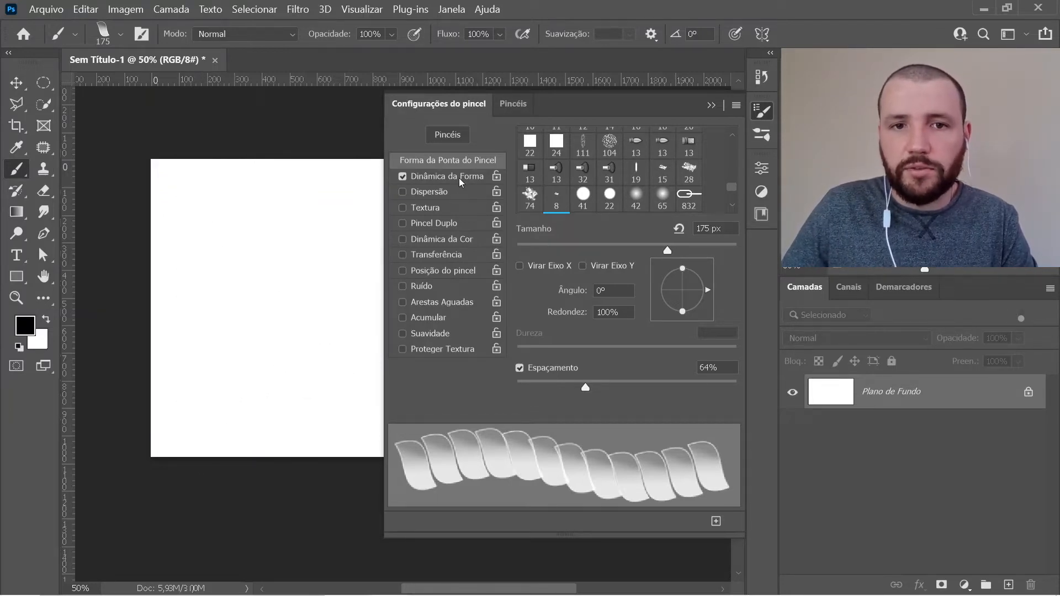
Step: Set the control of Tremulação de Ângulo in Dinâmica da Forma to Direção
{"action": "left_click", "coordinate": [459, 177]}
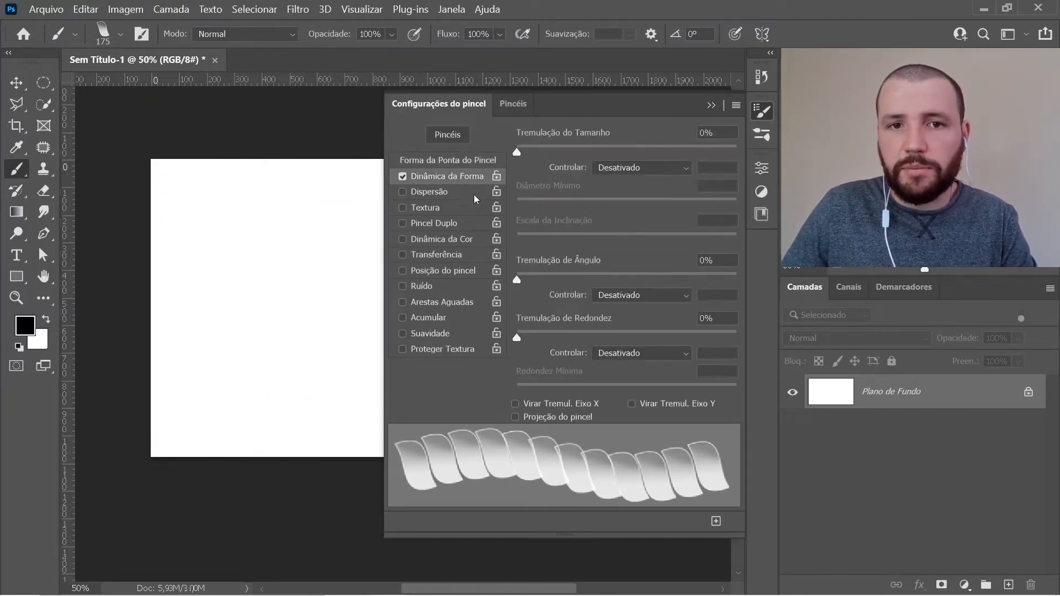
{"action": "left_click", "coordinate": [646, 296]}
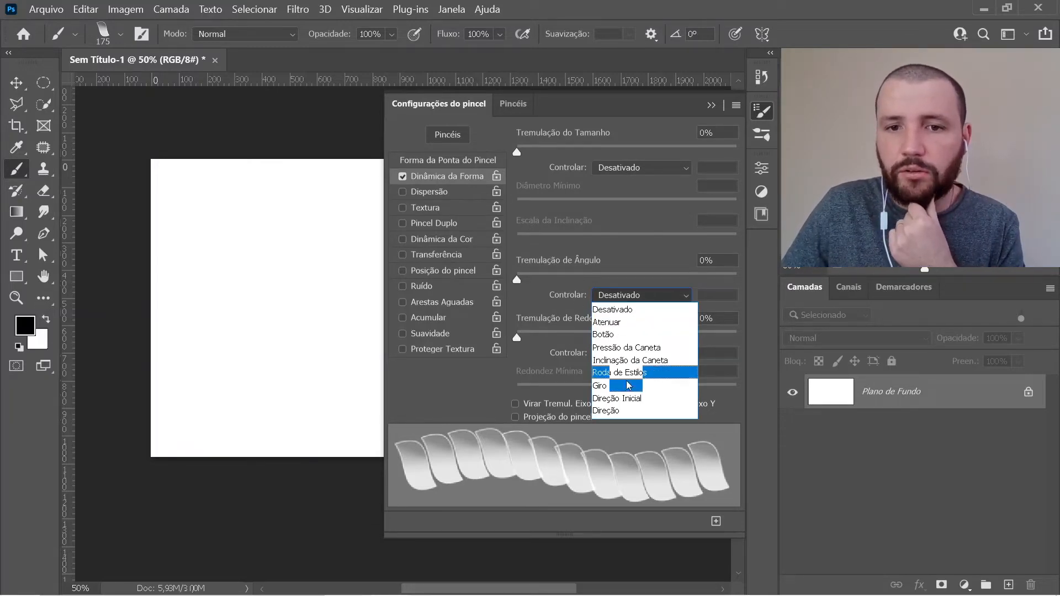
{"action": "left_click", "coordinate": [626, 410]}
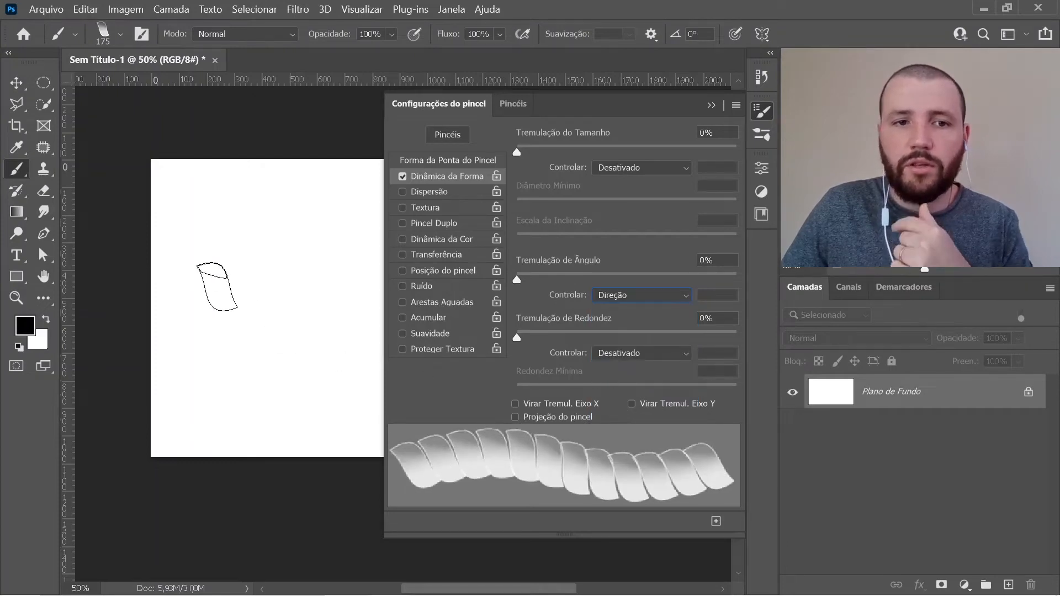
Step: Paint a sharply bent test stroke and a vertical one crossing it, and undo both strokes
{"action": "mouse_move", "coordinate": [138, 231]}
{"action": "left_mouse_down"}
{"action": "mouse_move", "coordinate": [207, 219]}
{"action": "mouse_move", "coordinate": [263, 213]}
{"action": "mouse_move", "coordinate": [302, 231]}
{"action": "mouse_move", "coordinate": [319, 280]}
{"action": "mouse_move", "coordinate": [304, 497]}
{"action": "left_mouse_up"}
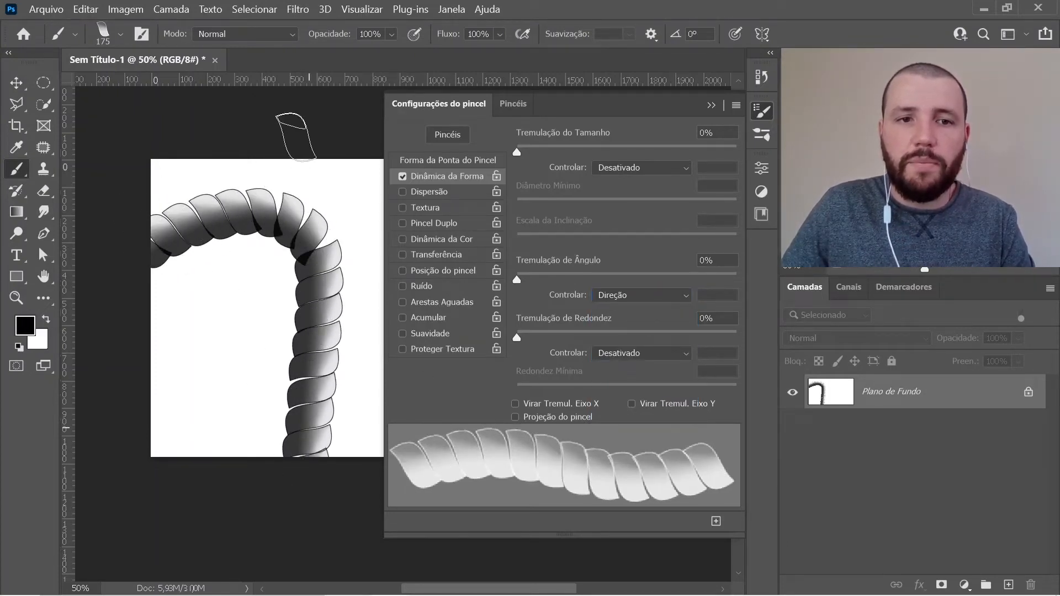
{"action": "mouse_move", "coordinate": [296, 137]}
{"action": "left_mouse_down"}
{"action": "mouse_move", "coordinate": [255, 218]}
{"action": "mouse_move", "coordinate": [225, 368]}
{"action": "mouse_move", "coordinate": [224, 521]}
{"action": "left_mouse_up"}
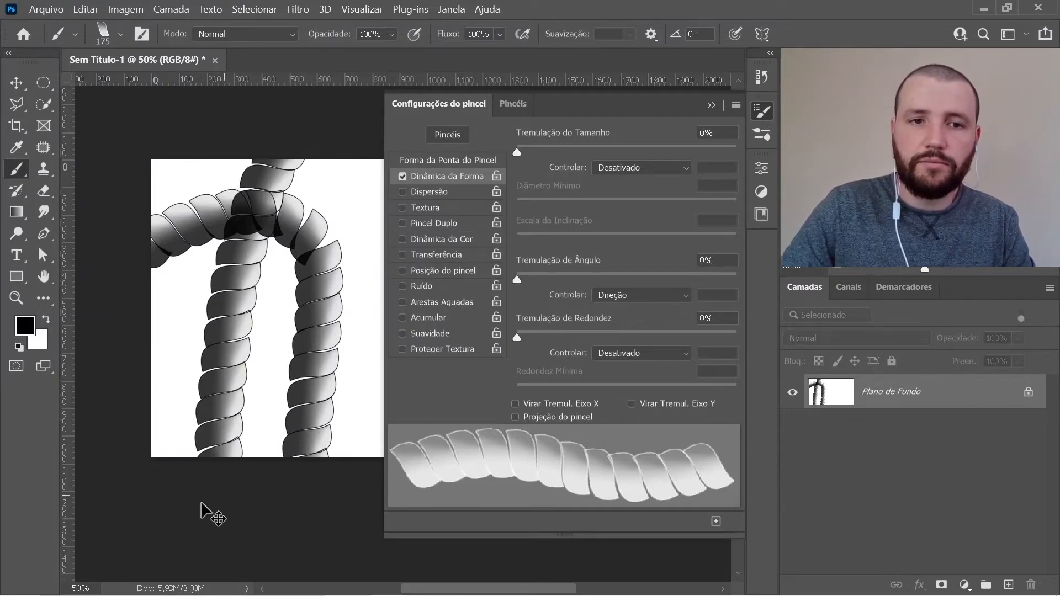
{"action": "key", "text": "ctrl+z"}
{"action": "key", "text": "ctrl+z"}
Step: Reduce the brush to 125 px, test it with vertical rope strokes and clear the canvas to white
{"action": "key", "text": "bracketleft"}
{"action": "key", "text": "bracketleft"}
{"action": "mouse_move", "coordinate": [247, 151]}
{"action": "left_mouse_down"}
{"action": "mouse_move", "coordinate": [220, 252]}
{"action": "mouse_move", "coordinate": [232, 475]}
{"action": "left_mouse_up"}
{"action": "mouse_move", "coordinate": [295, 139]}
{"action": "left_mouse_down"}
{"action": "mouse_move", "coordinate": [275, 317]}
{"action": "mouse_move", "coordinate": [283, 492]}
{"action": "left_mouse_up"}
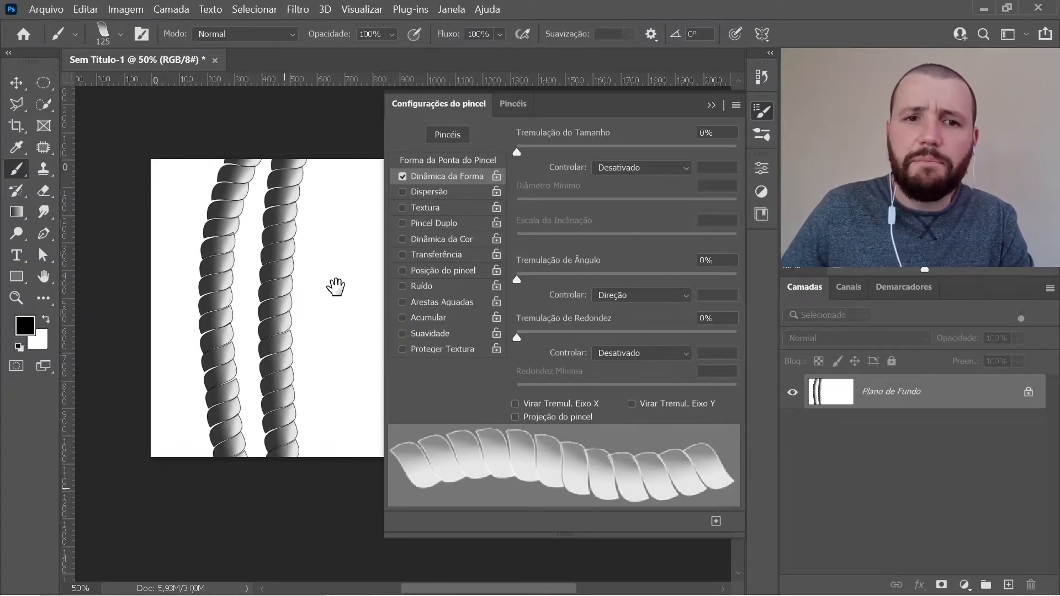
{"action": "left_click_drag", "start_coordinate": [335, 287], "coordinate": [310, 284]}
{"action": "left_click_drag", "start_coordinate": [328, 133], "coordinate": [330, 405]}
{"action": "key", "text": "ctrl+BackSpace"}
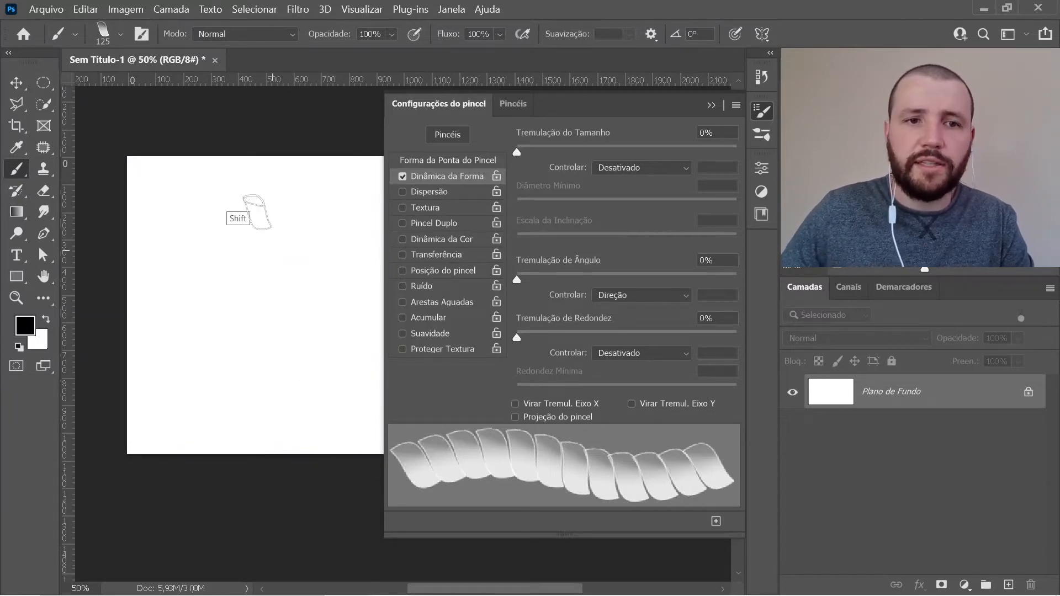
Step: Paint a straight vertical rope stroke and a second one beside it with the tip angle set to -6°
{"action": "left_click_drag", "start_coordinate": [200, 132], "coordinate": [208, 486]}
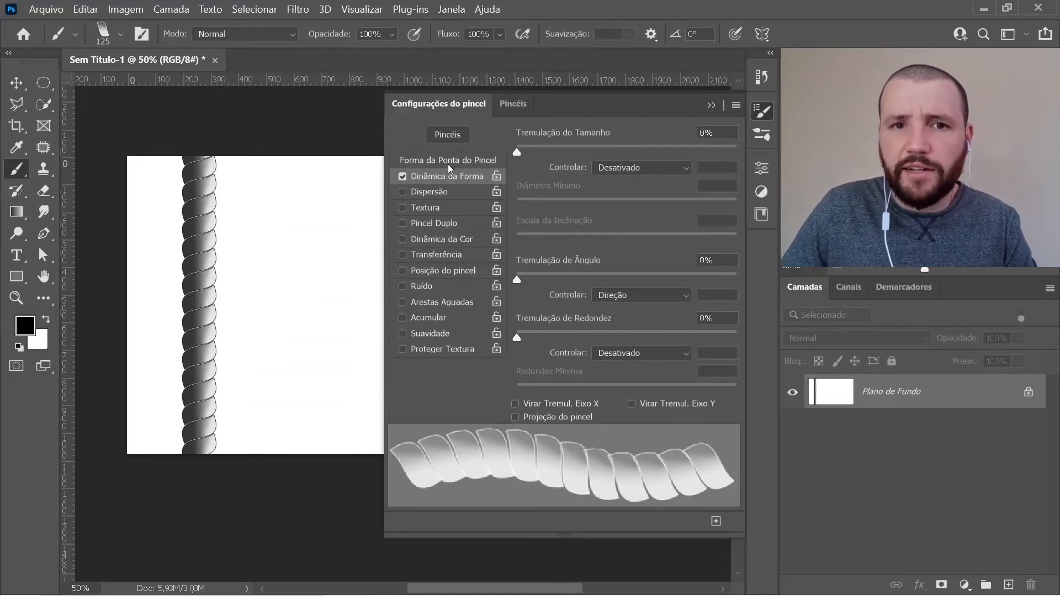
{"action": "left_click", "coordinate": [463, 158]}
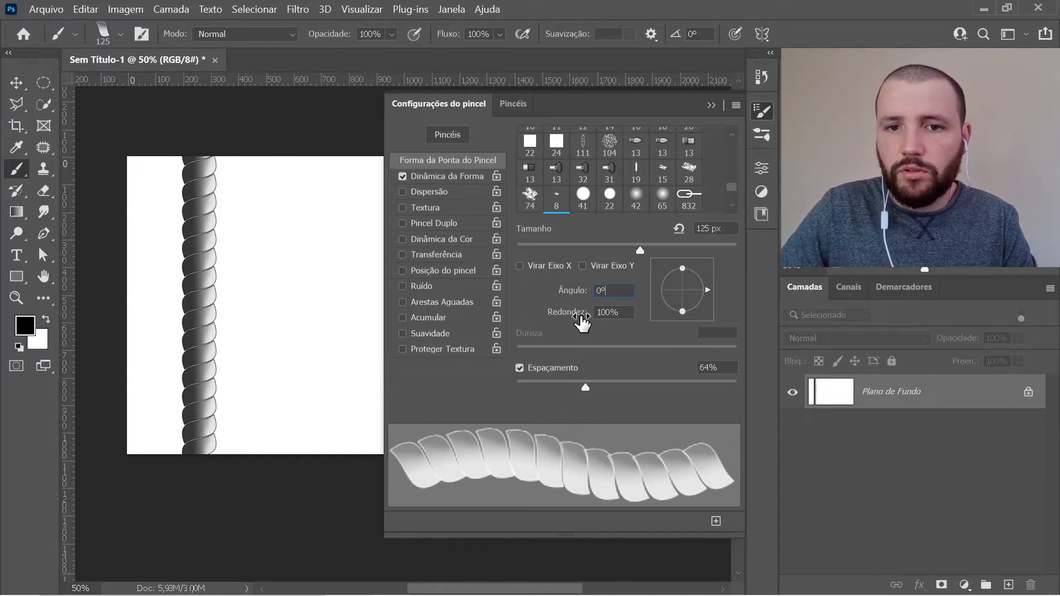
{"action": "scroll", "coordinate": [581, 322], "scroll_direction": "down", "scroll_amount": 9}
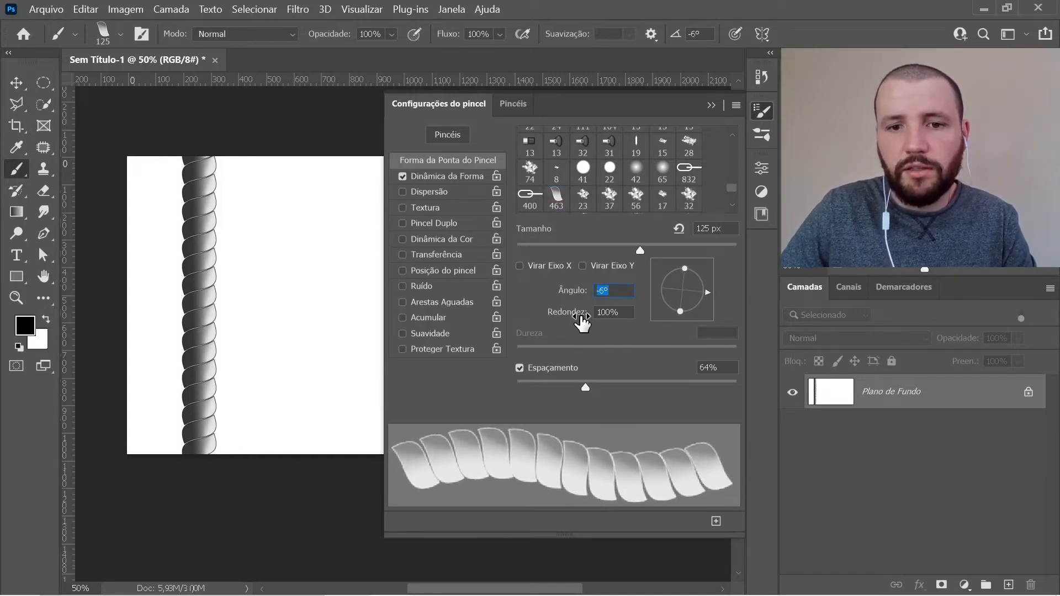
{"action": "mouse_move", "coordinate": [262, 144]}
{"action": "left_mouse_down"}
{"action": "mouse_move", "coordinate": [278, 306]}
{"action": "mouse_move", "coordinate": [277, 442]}
{"action": "left_mouse_up"}
Step: Set the brush tip angle to 6° and paint a third vertical rope stroke beside the other two
{"action": "scroll", "coordinate": [578, 296], "scroll_direction": "up", "scroll_amount": 10}
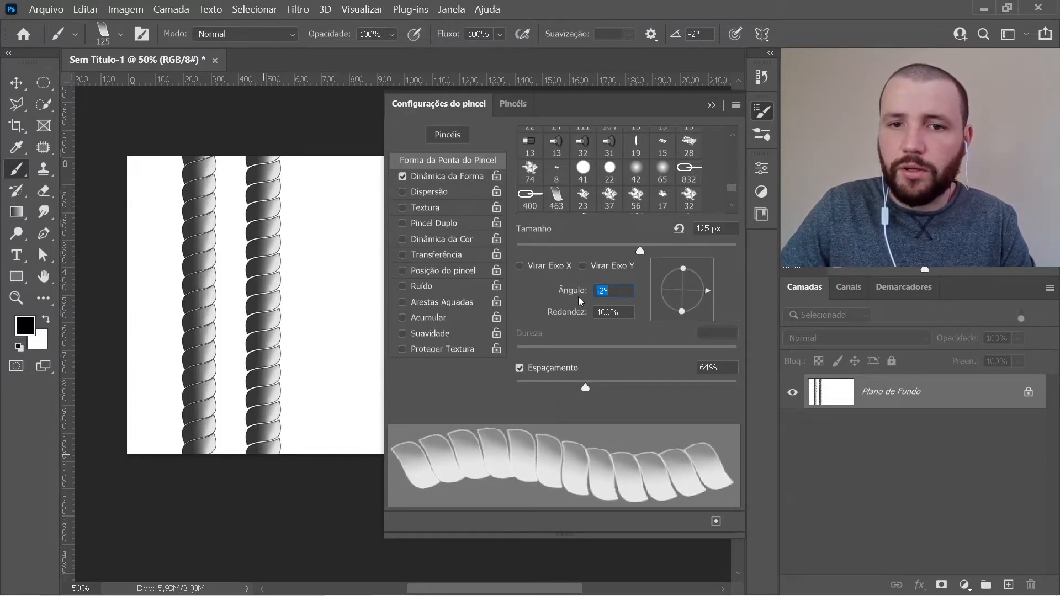
{"action": "scroll", "coordinate": [578, 296], "scroll_direction": "down", "scroll_amount": 1}
{"action": "scroll", "coordinate": [578, 297], "scroll_direction": "up", "scroll_amount": 3}
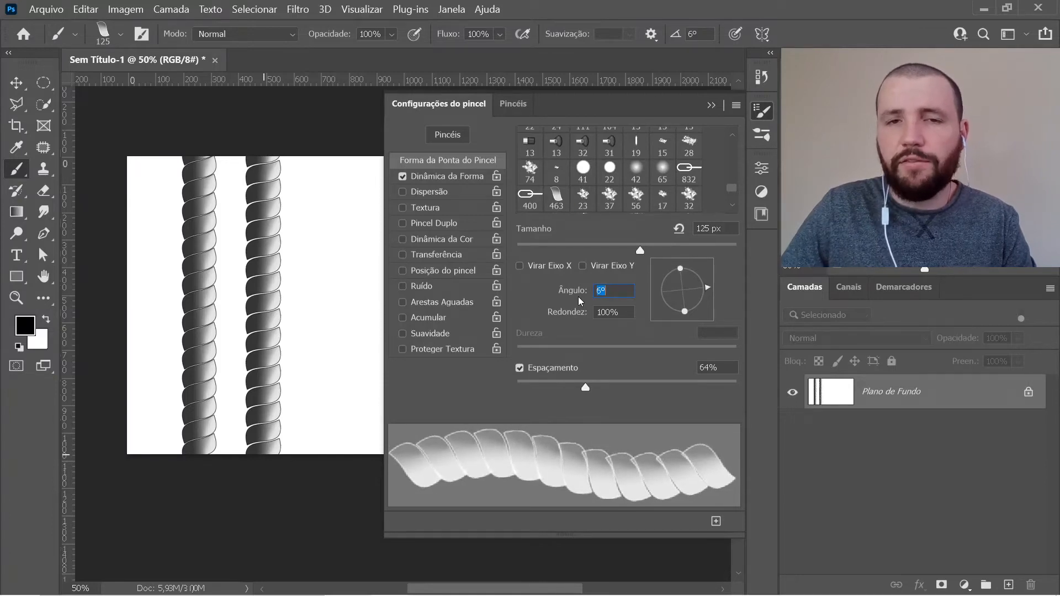
{"action": "mouse_move", "coordinate": [325, 157]}
{"action": "left_mouse_down"}
{"action": "mouse_move", "coordinate": [320, 182]}
{"action": "mouse_move", "coordinate": [317, 442]}
{"action": "left_mouse_up"}
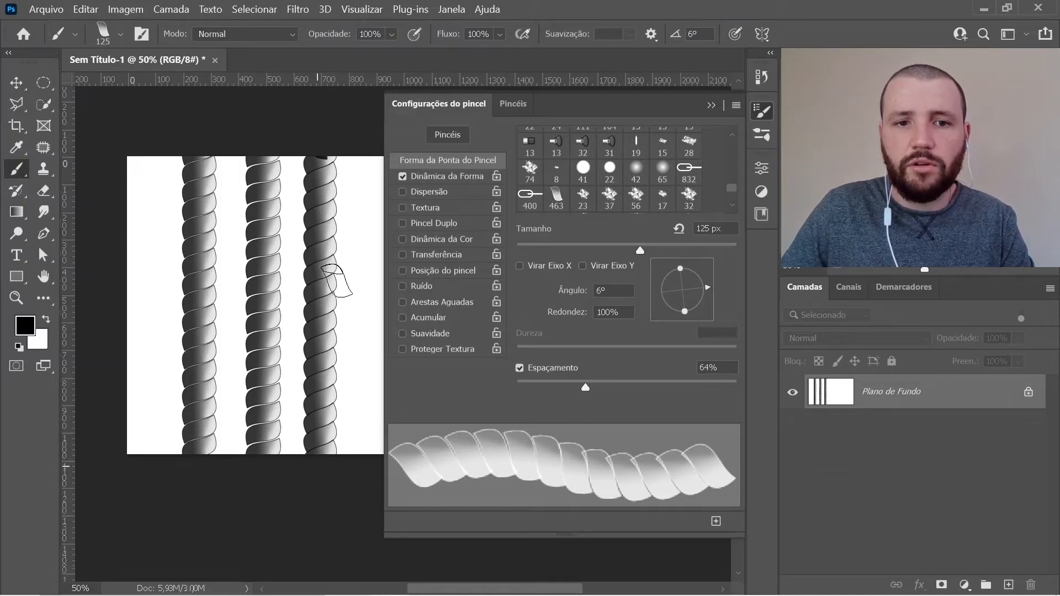
Step: Paint more vertical and overlapping rope strokes with the 6° tip angle, and clear the canvas to white
{"action": "scroll", "coordinate": [299, 287], "scroll_direction": "right", "scroll_amount": 3}
{"action": "mouse_move", "coordinate": [292, 155]}
{"action": "left_mouse_down"}
{"action": "mouse_move", "coordinate": [308, 174]}
{"action": "mouse_move", "coordinate": [292, 486]}
{"action": "left_mouse_up"}
{"action": "left_click_drag", "start_coordinate": [349, 147], "coordinate": [337, 467]}
{"action": "mouse_move", "coordinate": [300, 388]}
{"action": "left_mouse_down"}
{"action": "mouse_move", "coordinate": [230, 386]}
{"action": "mouse_move", "coordinate": [187, 370]}
{"action": "left_mouse_up"}
{"action": "mouse_move", "coordinate": [305, 138]}
{"action": "left_mouse_down"}
{"action": "mouse_move", "coordinate": [290, 318]}
{"action": "mouse_move", "coordinate": [297, 478]}
{"action": "left_mouse_up"}
{"action": "left_click_drag", "start_coordinate": [273, 343], "coordinate": [356, 350]}
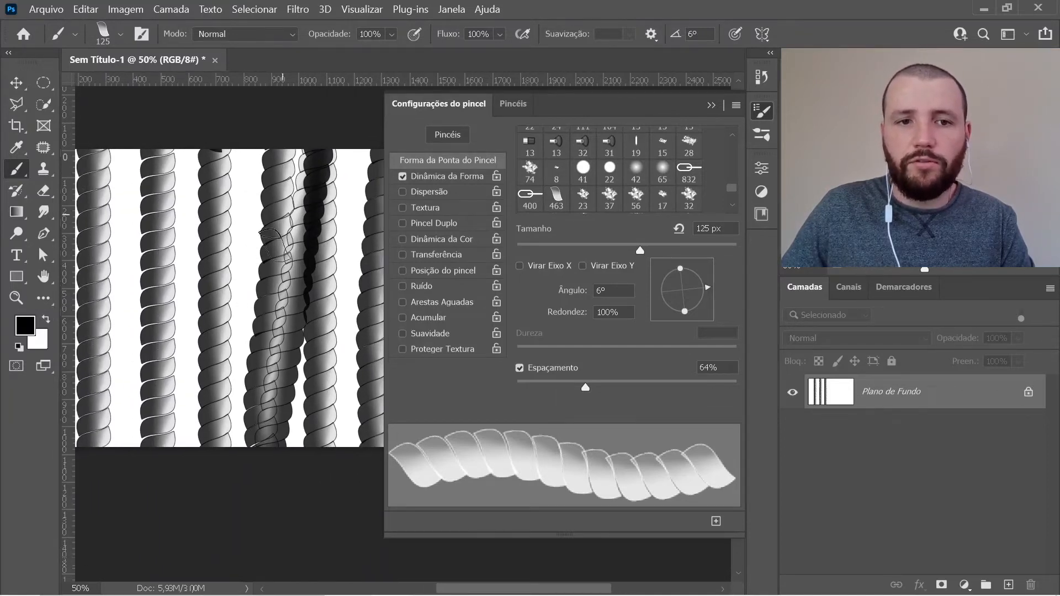
{"action": "key", "text": "ctrl+BackSpace"}
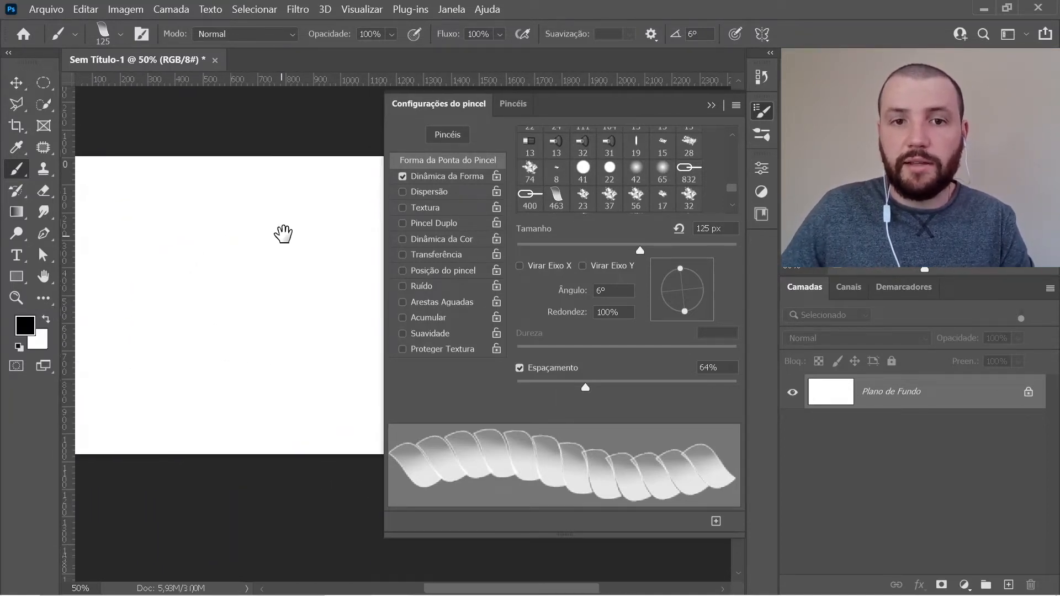
Step: Close the brush settings and paint four long, curved diagonal rope strokes across the whole canvas
{"action": "left_click_drag", "start_coordinate": [282, 232], "coordinate": [332, 204]}
{"action": "left_click", "coordinate": [761, 112]}
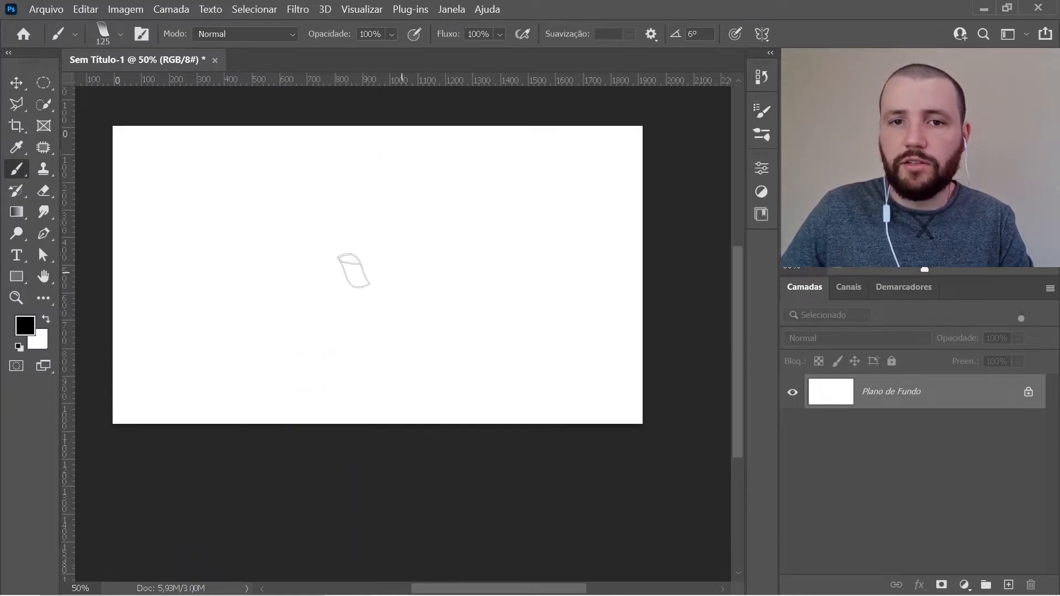
{"action": "scroll", "coordinate": [280, 281], "scroll_direction": "up", "scroll_amount": 2}
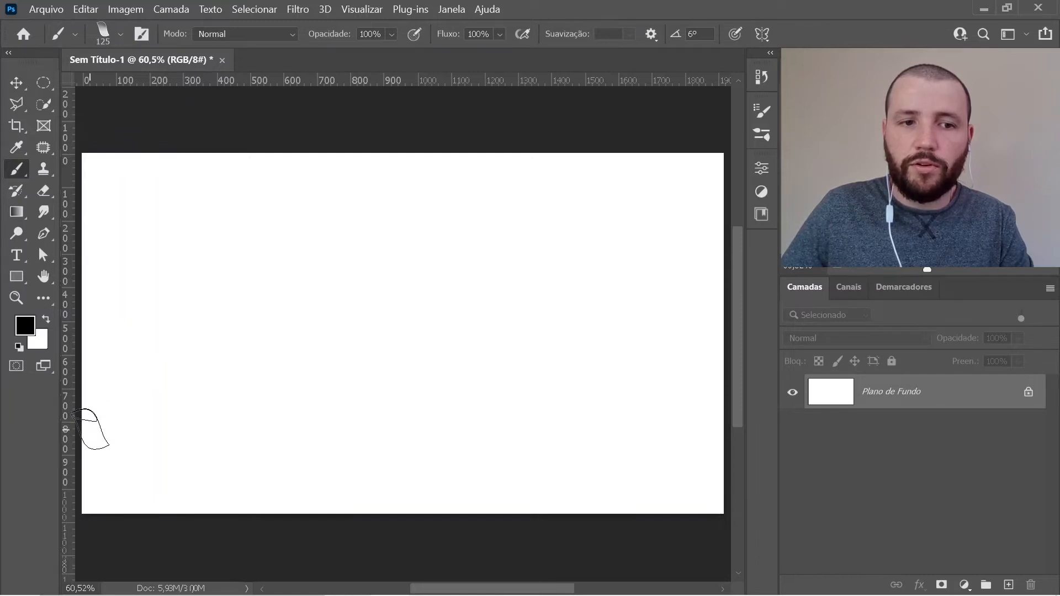
{"action": "mouse_move", "coordinate": [93, 428]}
{"action": "left_mouse_down"}
{"action": "mouse_move", "coordinate": [139, 399]}
{"action": "mouse_move", "coordinate": [339, 335]}
{"action": "mouse_move", "coordinate": [464, 274]}
{"action": "mouse_move", "coordinate": [539, 196]}
{"action": "mouse_move", "coordinate": [570, 117]}
{"action": "left_mouse_up"}
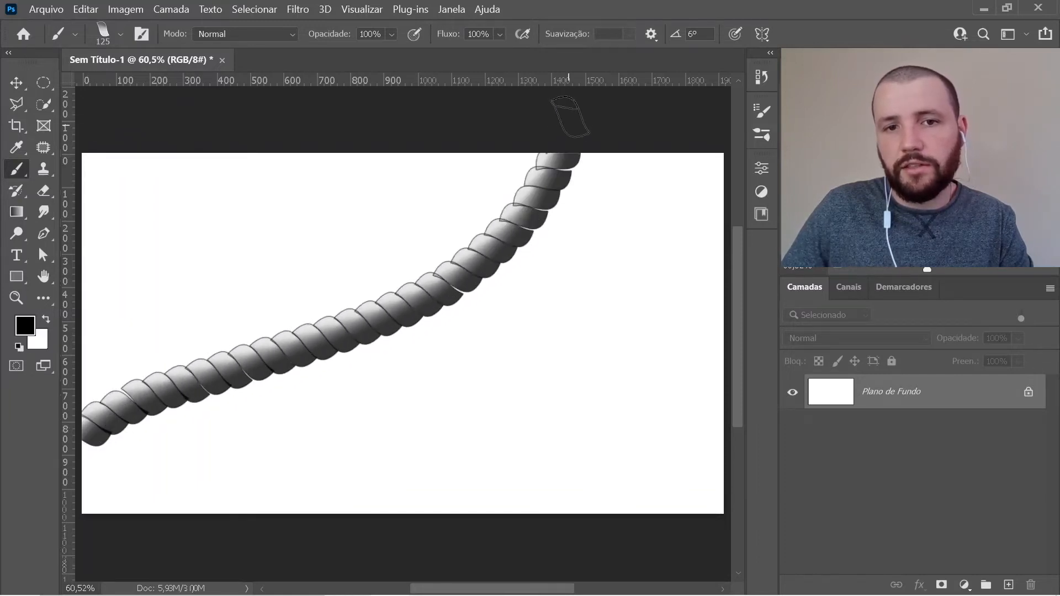
{"action": "mouse_move", "coordinate": [678, 147]}
{"action": "left_mouse_down"}
{"action": "mouse_move", "coordinate": [604, 245]}
{"action": "mouse_move", "coordinate": [505, 345]}
{"action": "mouse_move", "coordinate": [172, 492]}
{"action": "mouse_move", "coordinate": [145, 563]}
{"action": "left_mouse_up"}
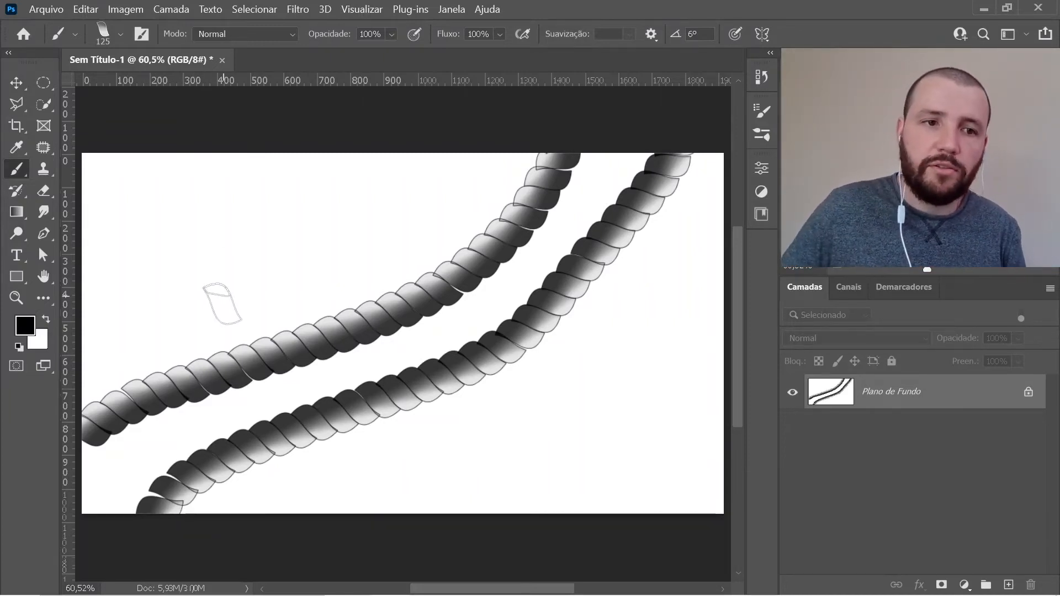
{"action": "mouse_move", "coordinate": [91, 274]}
{"action": "left_mouse_down"}
{"action": "mouse_move", "coordinate": [344, 210]}
{"action": "mouse_move", "coordinate": [450, 157]}
{"action": "mouse_move", "coordinate": [495, 111]}
{"action": "left_mouse_up"}
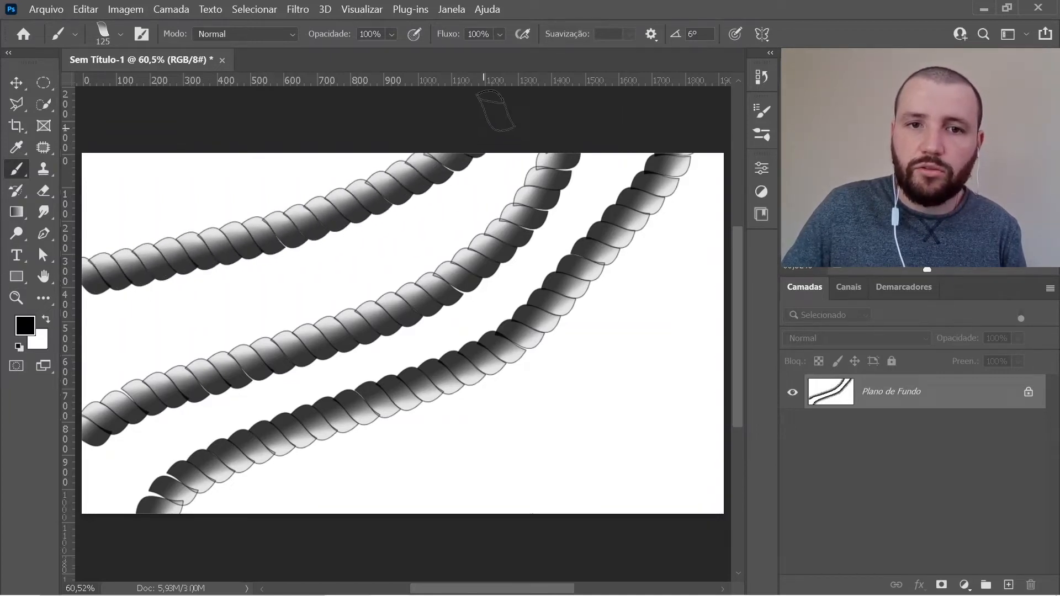
{"action": "mouse_move", "coordinate": [717, 391]}
{"action": "left_mouse_down"}
{"action": "mouse_move", "coordinate": [557, 413]}
{"action": "mouse_move", "coordinate": [433, 446]}
{"action": "mouse_move", "coordinate": [357, 496]}
{"action": "mouse_move", "coordinate": [329, 557]}
{"action": "left_mouse_up"}
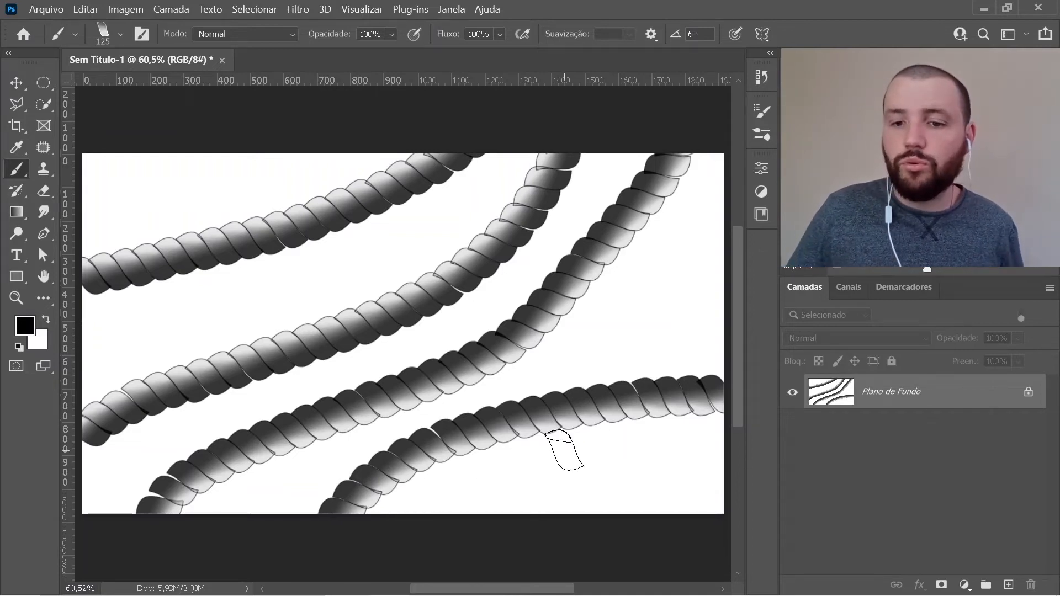
Step: Clear the canvas to white and, with the brush reduced to 80 px, paint five long curved ropes and two small rings between them
{"action": "key", "text": "ctrl+BackSpace"}
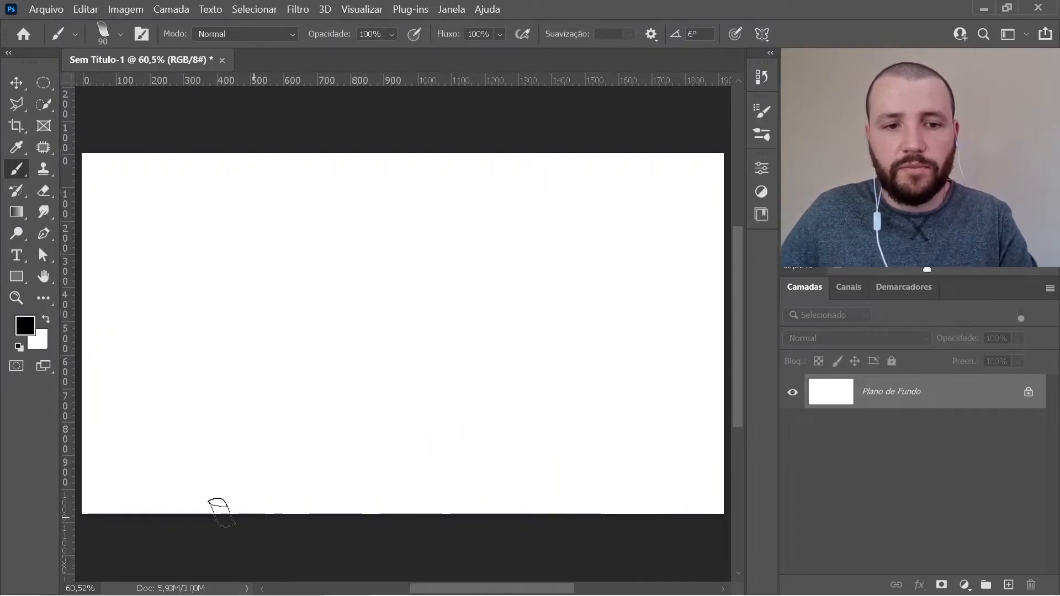
{"action": "key", "text": "bracketleft"}
{"action": "mouse_move", "coordinate": [148, 529]}
{"action": "left_mouse_down"}
{"action": "mouse_move", "coordinate": [173, 464]}
{"action": "mouse_move", "coordinate": [357, 277]}
{"action": "mouse_move", "coordinate": [385, 169]}
{"action": "mouse_move", "coordinate": [373, 125]}
{"action": "left_mouse_up"}
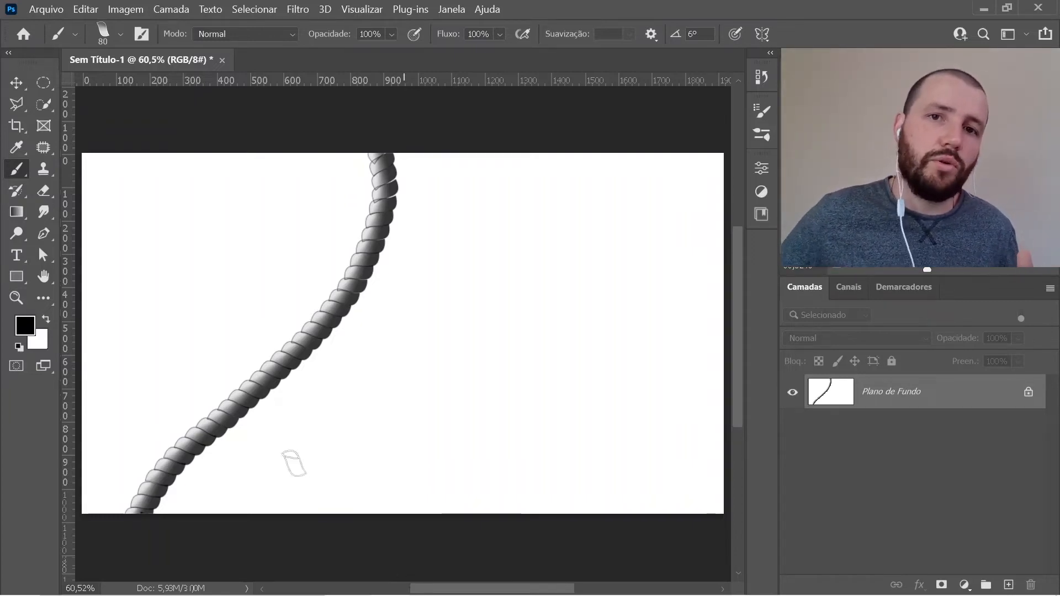
{"action": "mouse_move", "coordinate": [267, 529]}
{"action": "left_mouse_down"}
{"action": "mouse_move", "coordinate": [267, 503]}
{"action": "mouse_move", "coordinate": [311, 419]}
{"action": "mouse_move", "coordinate": [405, 313]}
{"action": "mouse_move", "coordinate": [491, 166]}
{"action": "mouse_move", "coordinate": [486, 117]}
{"action": "left_mouse_up"}
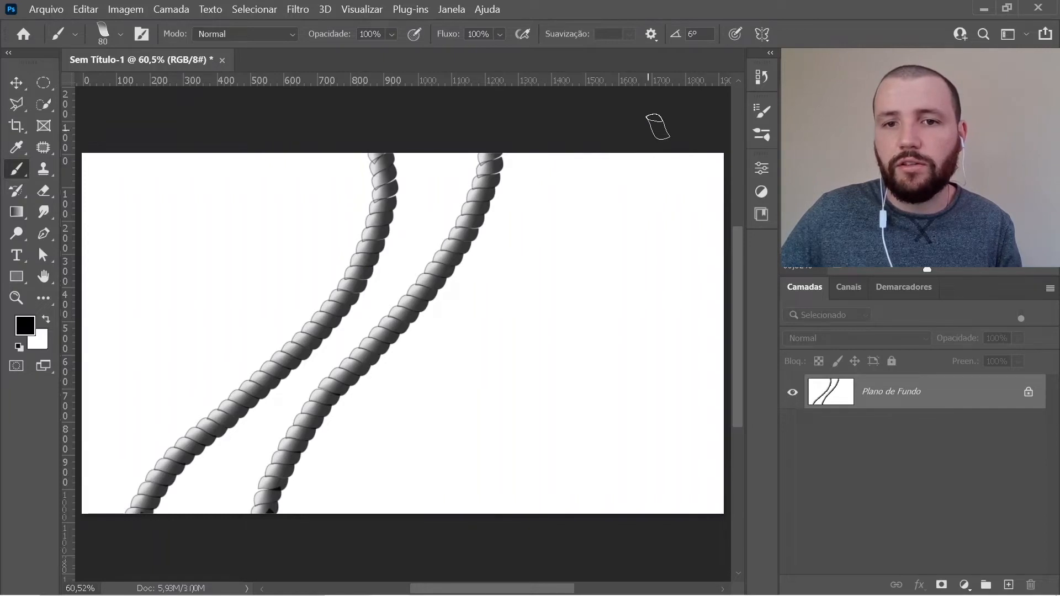
{"action": "mouse_move", "coordinate": [618, 138]}
{"action": "left_mouse_down"}
{"action": "mouse_move", "coordinate": [616, 297]}
{"action": "mouse_move", "coordinate": [660, 444]}
{"action": "mouse_move", "coordinate": [607, 555]}
{"action": "left_mouse_up"}
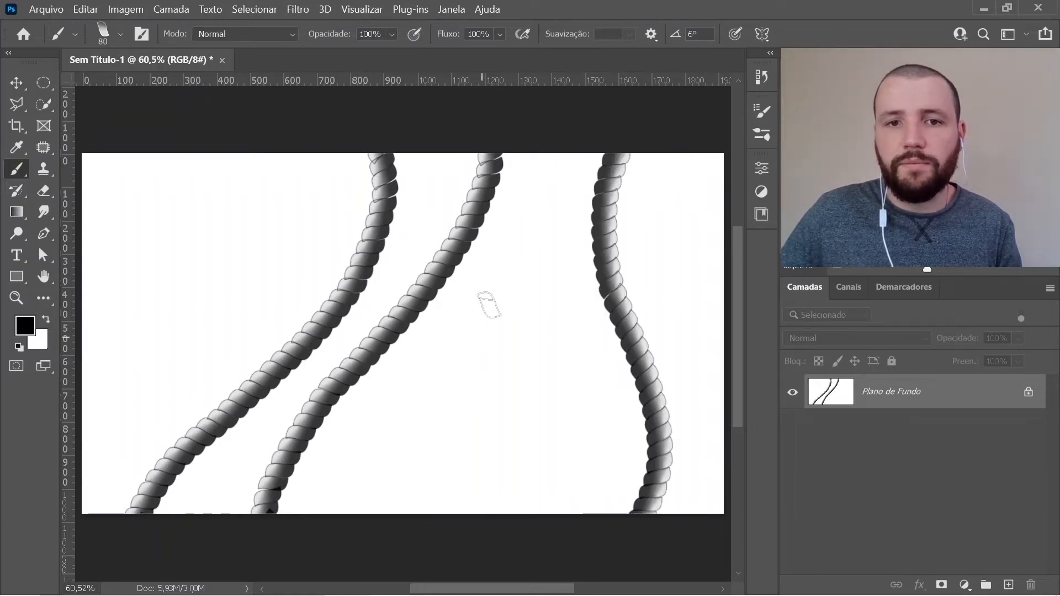
{"action": "mouse_move", "coordinate": [551, 137]}
{"action": "left_mouse_down"}
{"action": "mouse_move", "coordinate": [518, 241]}
{"action": "mouse_move", "coordinate": [541, 398]}
{"action": "mouse_move", "coordinate": [518, 500]}
{"action": "mouse_move", "coordinate": [492, 530]}
{"action": "left_mouse_up"}
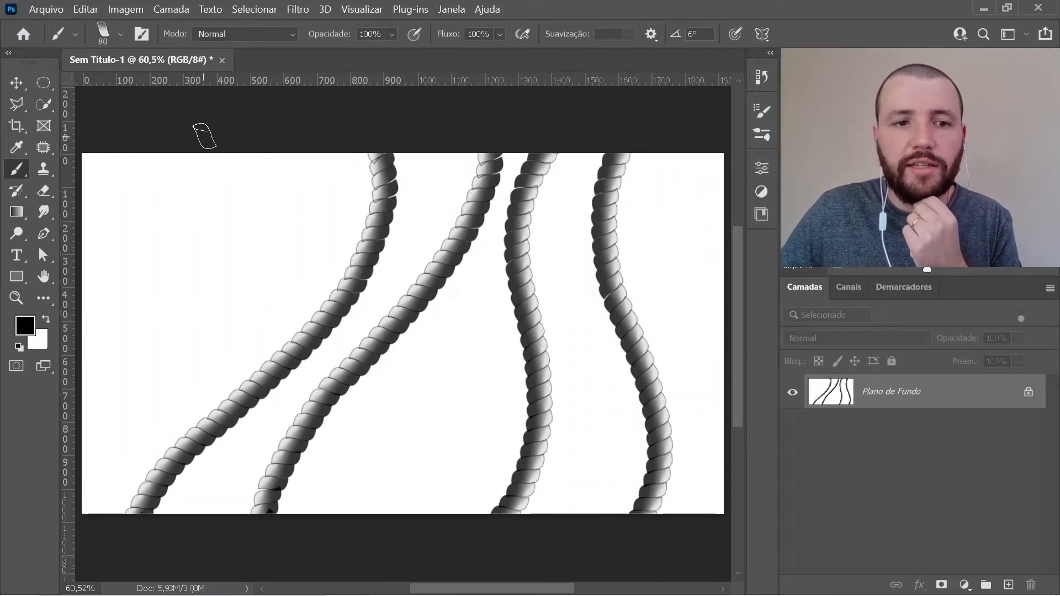
{"action": "mouse_move", "coordinate": [204, 136]}
{"action": "left_mouse_down"}
{"action": "mouse_move", "coordinate": [203, 241]}
{"action": "mouse_move", "coordinate": [180, 355]}
{"action": "mouse_move", "coordinate": [125, 449]}
{"action": "mouse_move", "coordinate": [120, 544]}
{"action": "mouse_move", "coordinate": [143, 557]}
{"action": "left_mouse_up"}
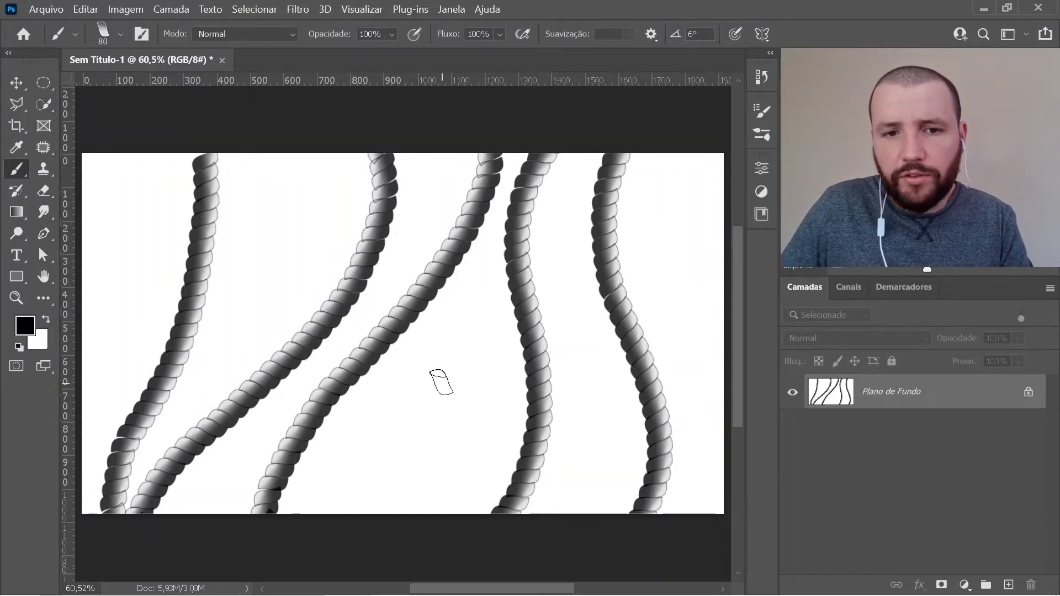
{"action": "mouse_move", "coordinate": [442, 382]}
{"action": "left_mouse_down"}
{"action": "mouse_move", "coordinate": [411, 396]}
{"action": "mouse_move", "coordinate": [454, 401]}
{"action": "left_mouse_up"}
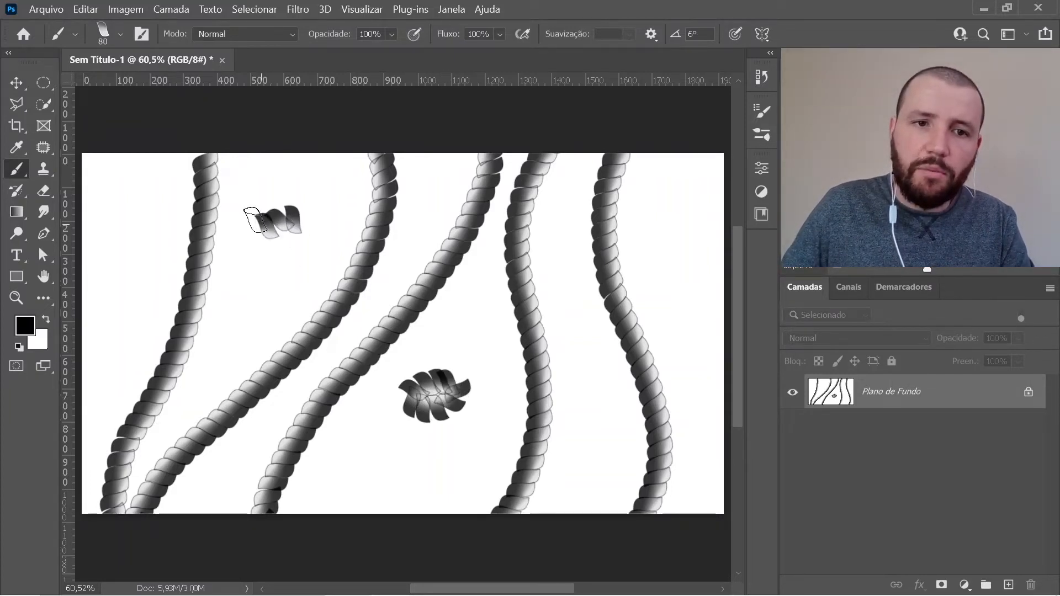
{"action": "mouse_move", "coordinate": [255, 220]}
{"action": "left_mouse_down"}
{"action": "mouse_move", "coordinate": [255, 190]}
{"action": "mouse_move", "coordinate": [291, 198]}
{"action": "left_mouse_up"}
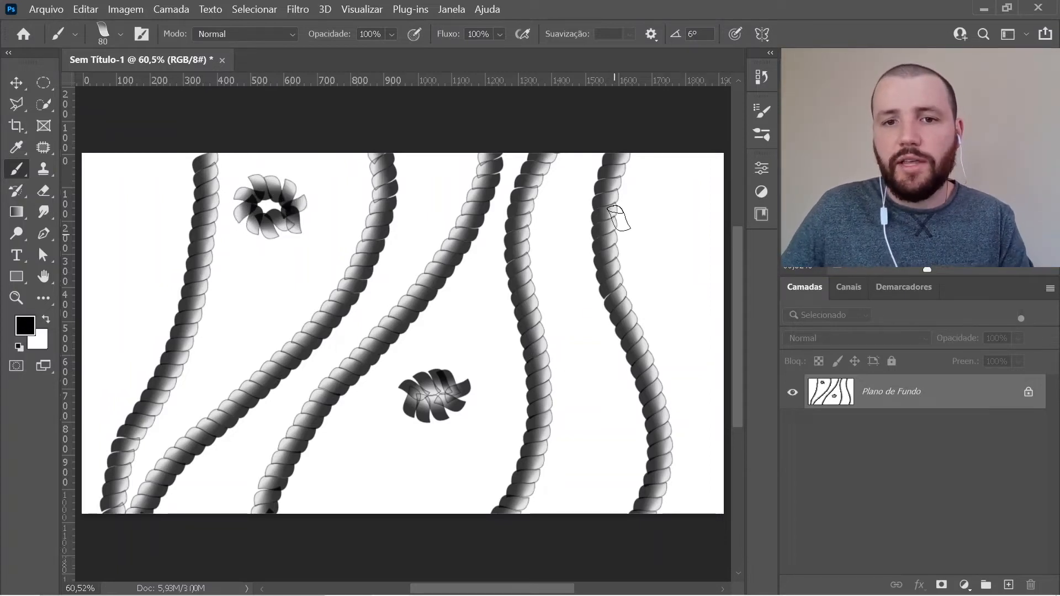
Step: Clear the canvas to white and paint two long, curved rope strokes spanning the full canvas height
{"action": "key", "text": "ctrl+BackSpace"}
{"action": "mouse_move", "coordinate": [400, 130]}
{"action": "left_mouse_down"}
{"action": "mouse_move", "coordinate": [359, 163]}
{"action": "mouse_move", "coordinate": [319, 232]}
{"action": "mouse_move", "coordinate": [321, 345]}
{"action": "mouse_move", "coordinate": [400, 523]}
{"action": "left_mouse_up"}
{"action": "mouse_move", "coordinate": [519, 563]}
{"action": "left_mouse_down"}
{"action": "mouse_move", "coordinate": [506, 529]}
{"action": "mouse_move", "coordinate": [513, 416]}
{"action": "mouse_move", "coordinate": [556, 308]}
{"action": "mouse_move", "coordinate": [579, 200]}
{"action": "mouse_move", "coordinate": [558, 123]}
{"action": "left_mouse_up"}
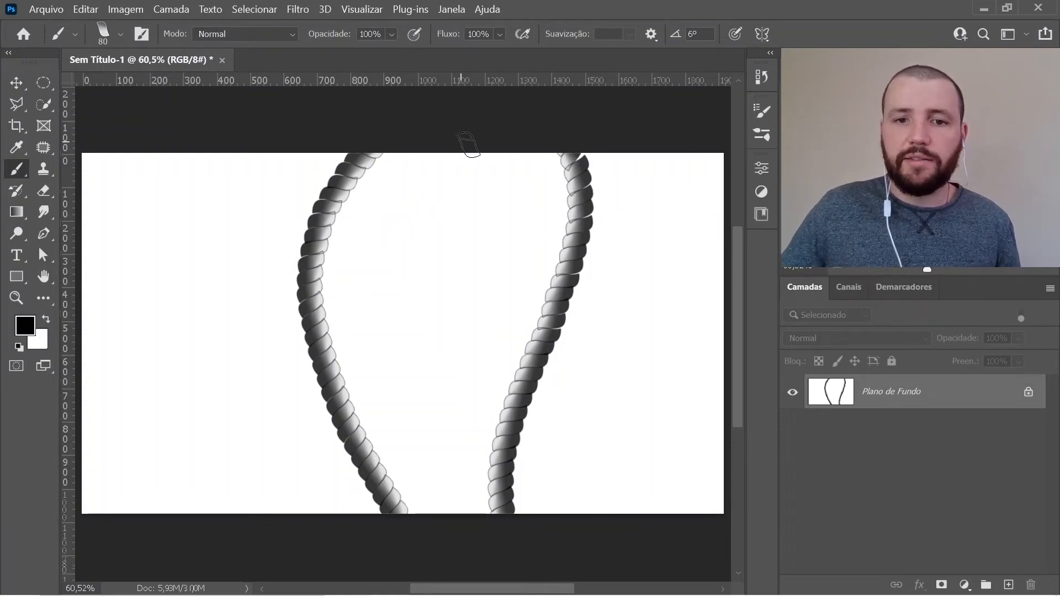
Step: Clear the canvas to white and paint one black, slightly curved rope stroke spanning the full canvas height
{"action": "key", "text": "ctrl+z"}
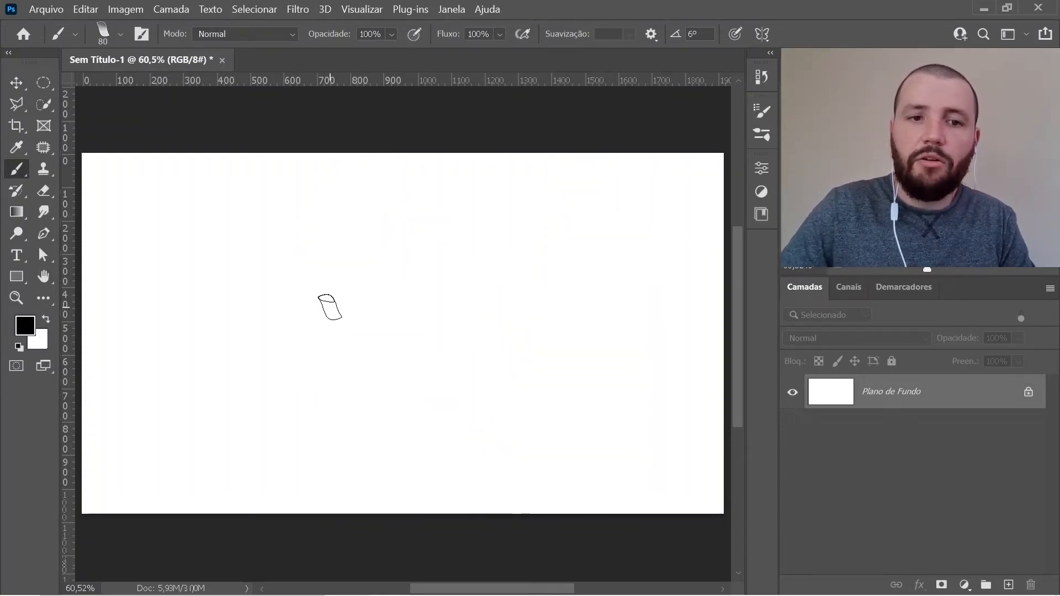
{"action": "mouse_move", "coordinate": [220, 139]}
{"action": "left_mouse_down"}
{"action": "mouse_move", "coordinate": [174, 243]}
{"action": "mouse_move", "coordinate": [201, 474]}
{"action": "mouse_move", "coordinate": [214, 547]}
{"action": "left_mouse_up"}
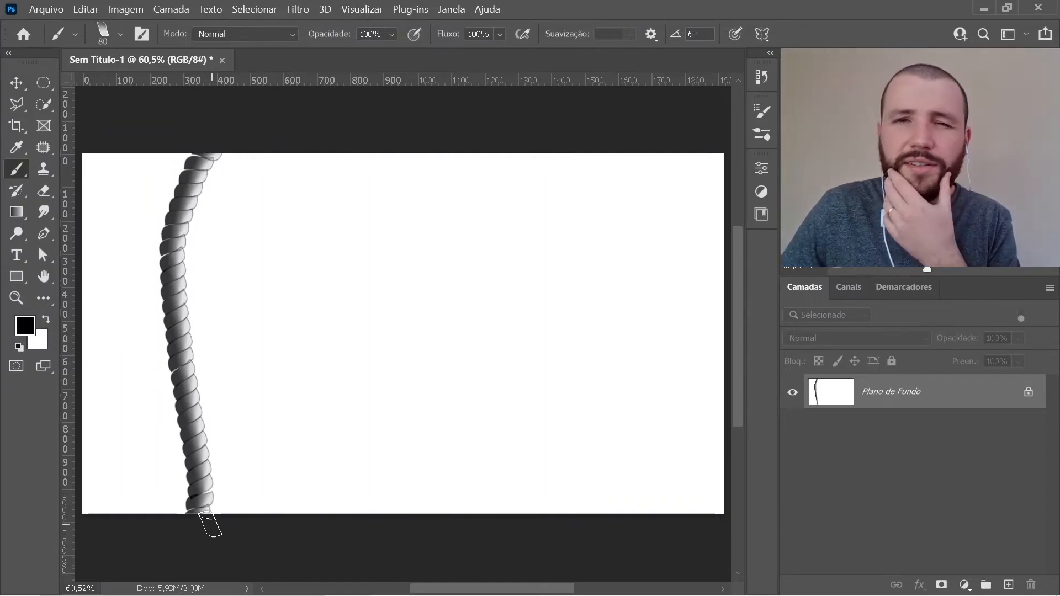
Step: Set the foreground colour to a medium orange-brown
{"action": "left_click", "coordinate": [25, 331]}
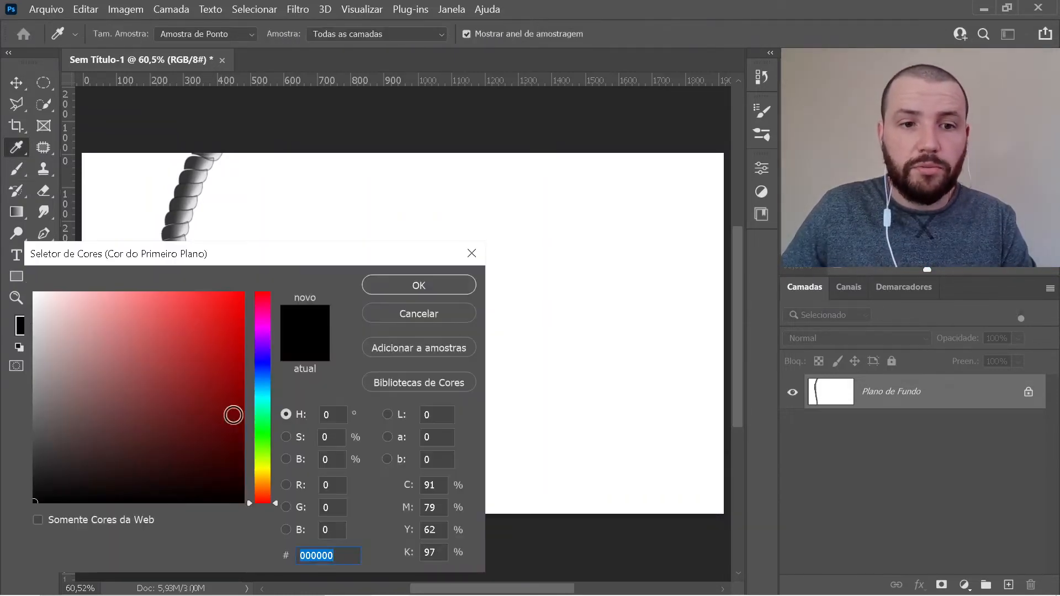
{"action": "left_click", "coordinate": [263, 493]}
{"action": "mouse_move", "coordinate": [204, 442]}
{"action": "left_mouse_down"}
{"action": "mouse_move", "coordinate": [222, 416]}
{"action": "mouse_move", "coordinate": [220, 380]}
{"action": "mouse_move", "coordinate": [224, 390]}
{"action": "left_mouse_up"}
{"action": "left_click", "coordinate": [265, 490]}
{"action": "left_click", "coordinate": [399, 287]}
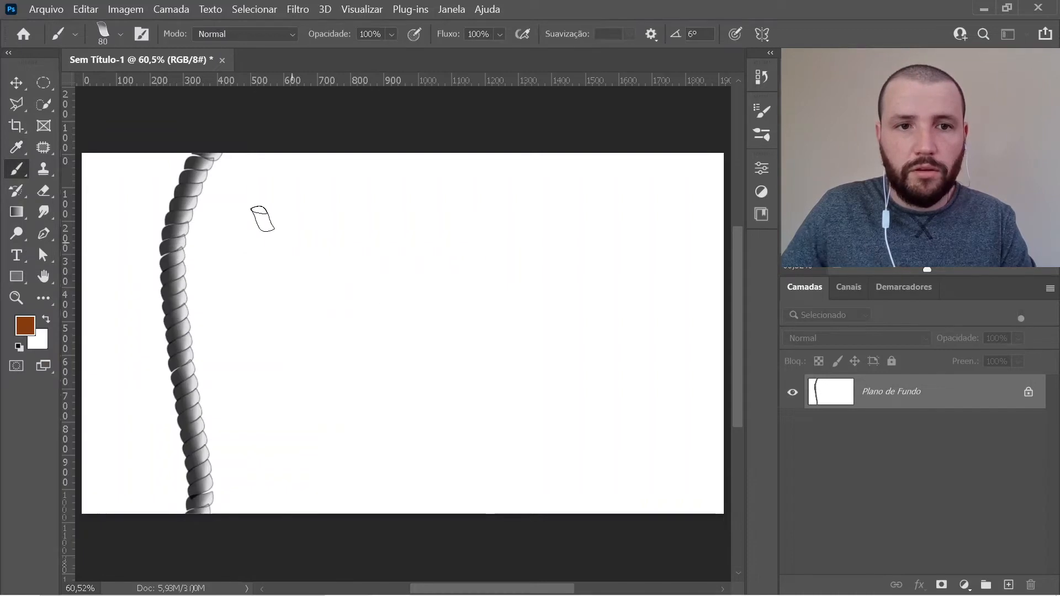
Step: Paint four brown, slightly curved rope strokes beside the black rope, spanning the full canvas height
{"action": "mouse_move", "coordinate": [272, 136]}
{"action": "left_mouse_down"}
{"action": "mouse_move", "coordinate": [242, 189]}
{"action": "mouse_move", "coordinate": [226, 312]}
{"action": "mouse_move", "coordinate": [251, 538]}
{"action": "left_mouse_up"}
{"action": "mouse_move", "coordinate": [307, 135]}
{"action": "left_mouse_down"}
{"action": "mouse_move", "coordinate": [272, 215]}
{"action": "mouse_move", "coordinate": [276, 530]}
{"action": "left_mouse_up"}
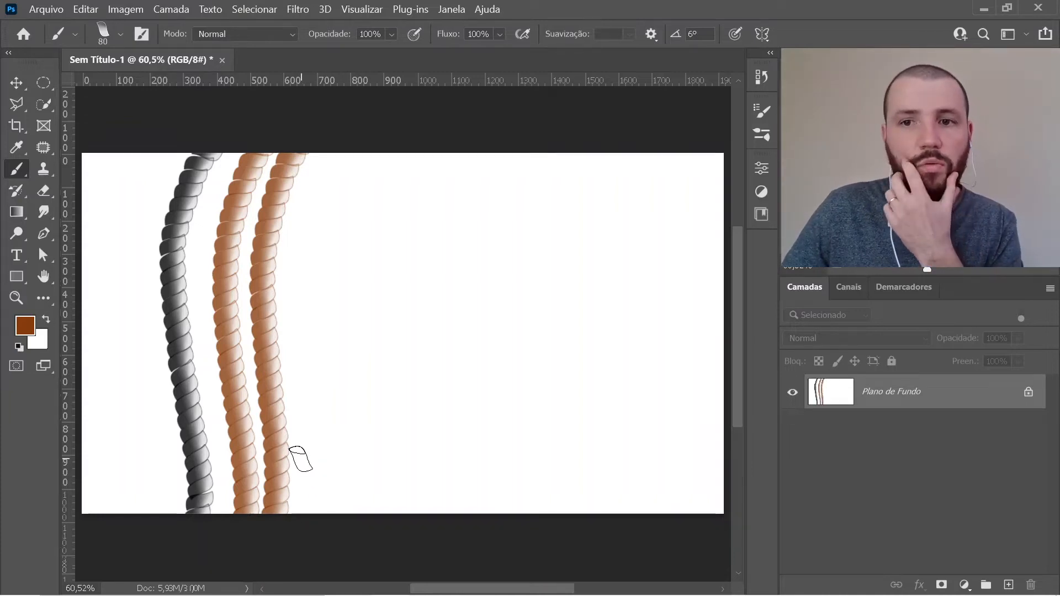
{"action": "mouse_move", "coordinate": [347, 137]}
{"action": "left_mouse_down"}
{"action": "mouse_move", "coordinate": [320, 200]}
{"action": "mouse_move", "coordinate": [302, 332]}
{"action": "mouse_move", "coordinate": [317, 476]}
{"action": "mouse_move", "coordinate": [308, 527]}
{"action": "mouse_move", "coordinate": [358, 505]}
{"action": "mouse_move", "coordinate": [358, 231]}
{"action": "mouse_move", "coordinate": [408, 148]}
{"action": "left_mouse_up"}
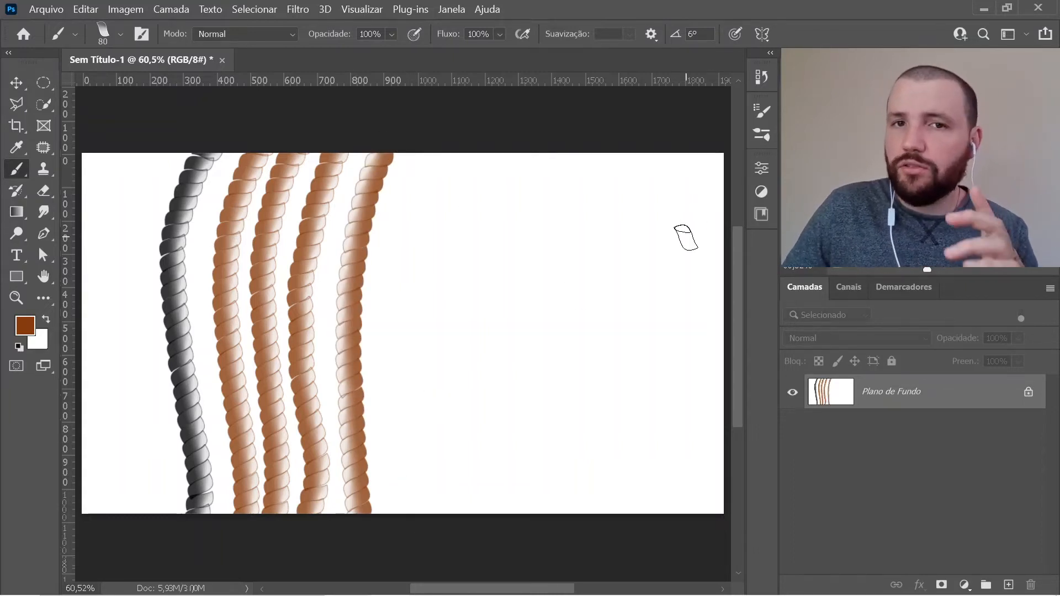
Step: Enable Dinâmica da Cor for the brush, set the hue jitter to 26% and paint one vertical test rope
{"action": "left_click", "coordinate": [761, 111]}
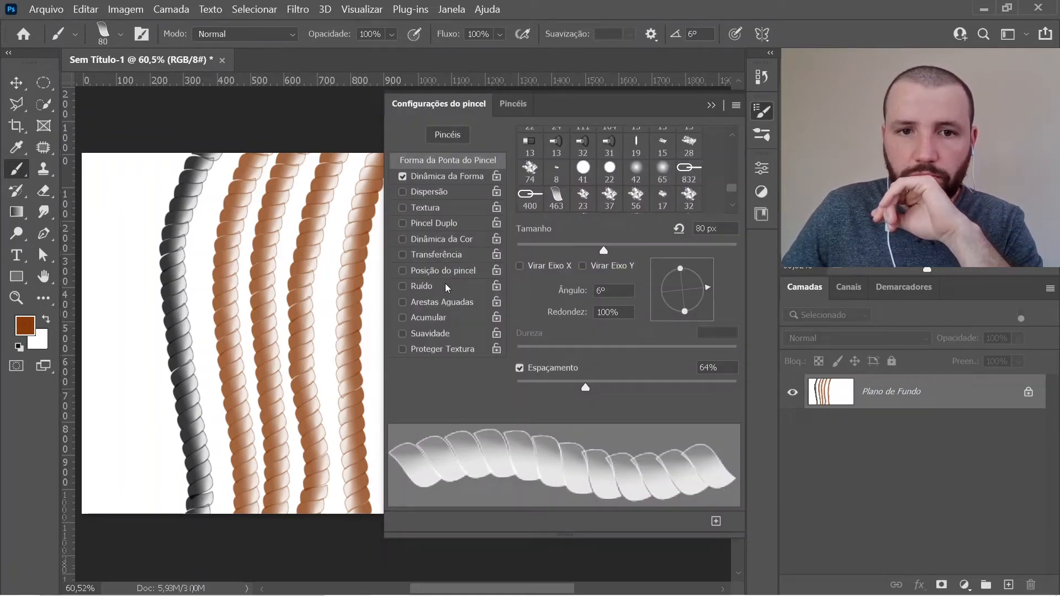
{"action": "left_click", "coordinate": [442, 240]}
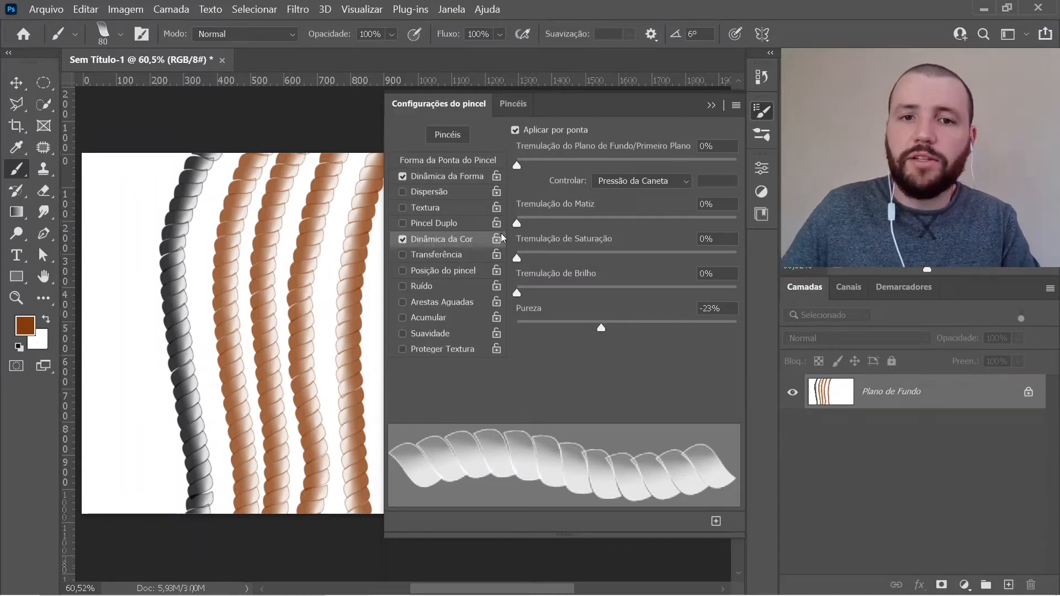
{"action": "left_click_drag", "start_coordinate": [518, 223], "coordinate": [541, 223]}
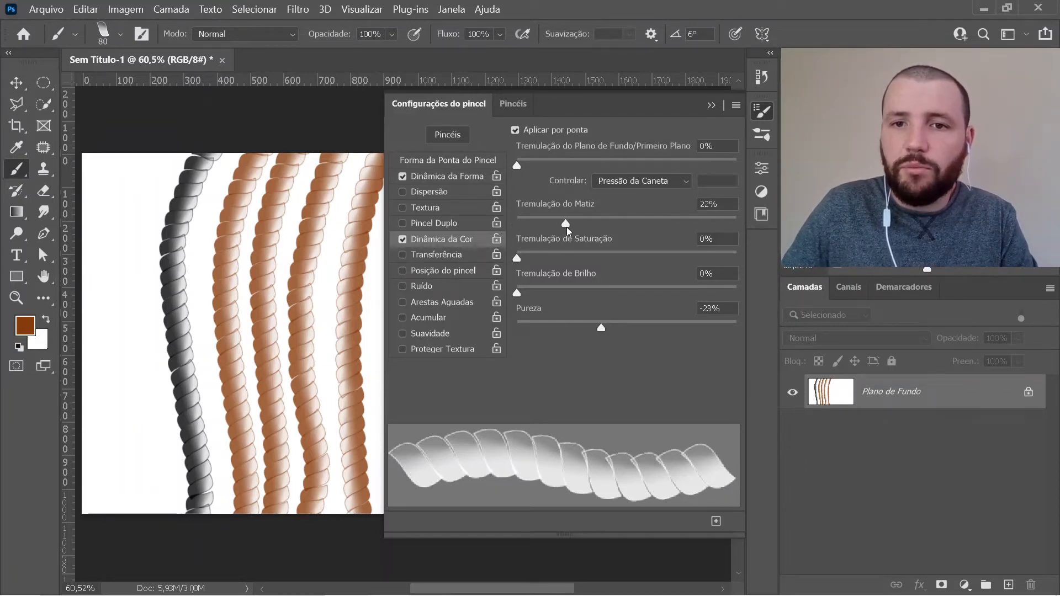
{"action": "left_click_drag", "start_coordinate": [142, 134], "coordinate": [135, 503]}
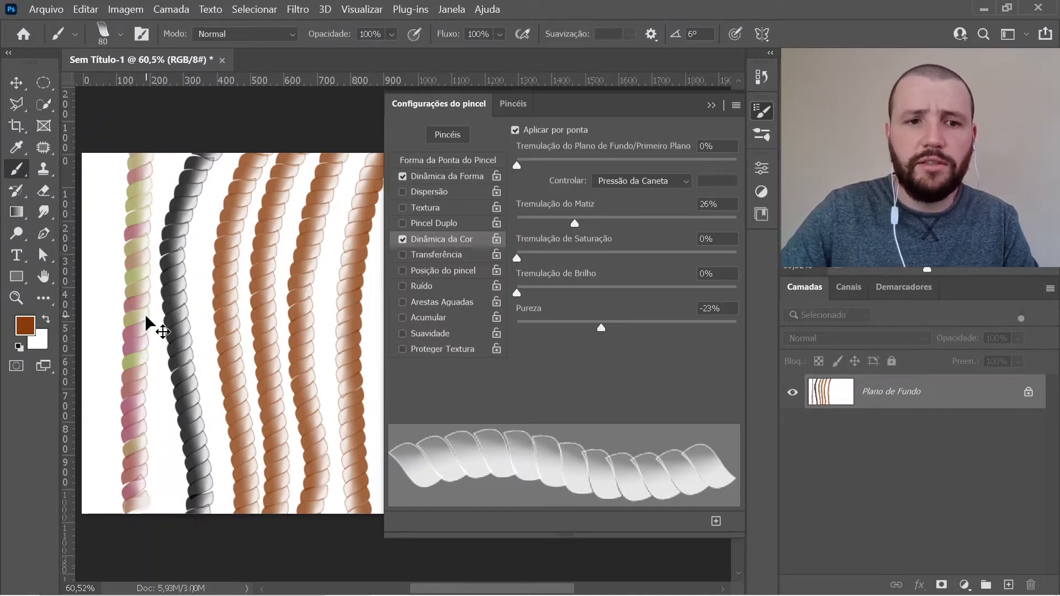
Step: Clear the canvas to white and reduce the brush's hue jitter to 0%
{"action": "key", "text": "ctrl+BackSpace"}
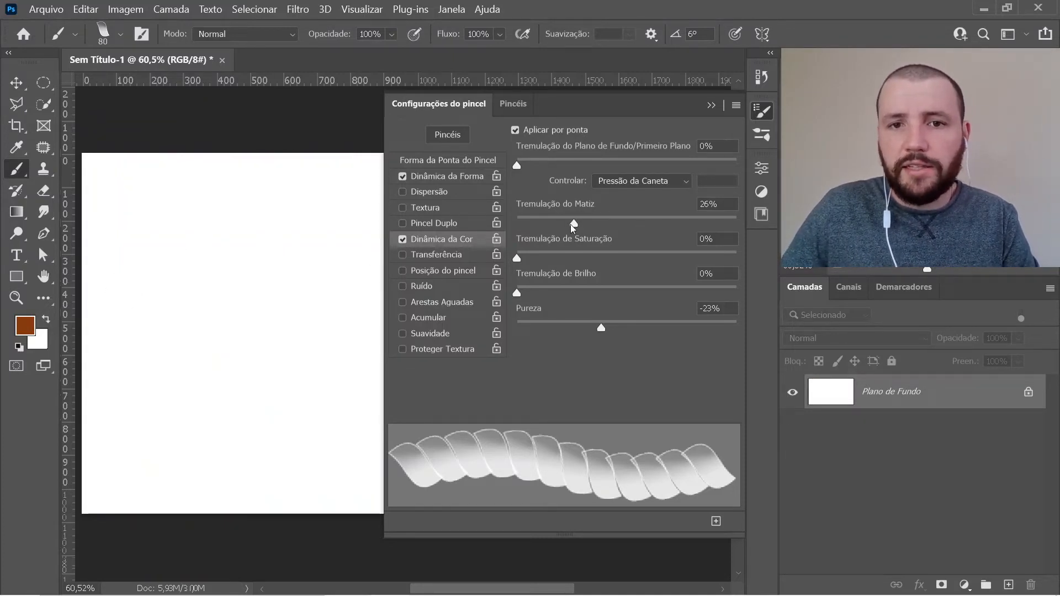
{"action": "left_click_drag", "start_coordinate": [571, 224], "coordinate": [525, 215]}
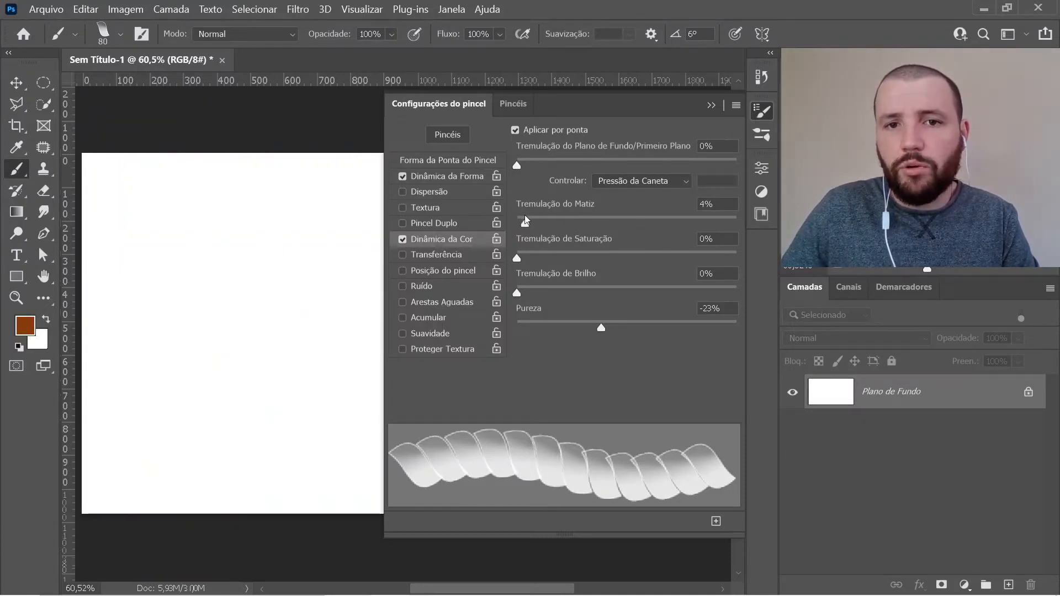
Step: Set the foreground colour to a darker brown and the background colour to a light orange-brown
{"action": "left_click", "coordinate": [25, 326]}
{"action": "left_click_drag", "start_coordinate": [225, 385], "coordinate": [236, 403]}
{"action": "left_click", "coordinate": [422, 286]}
{"action": "left_click", "coordinate": [38, 339]}
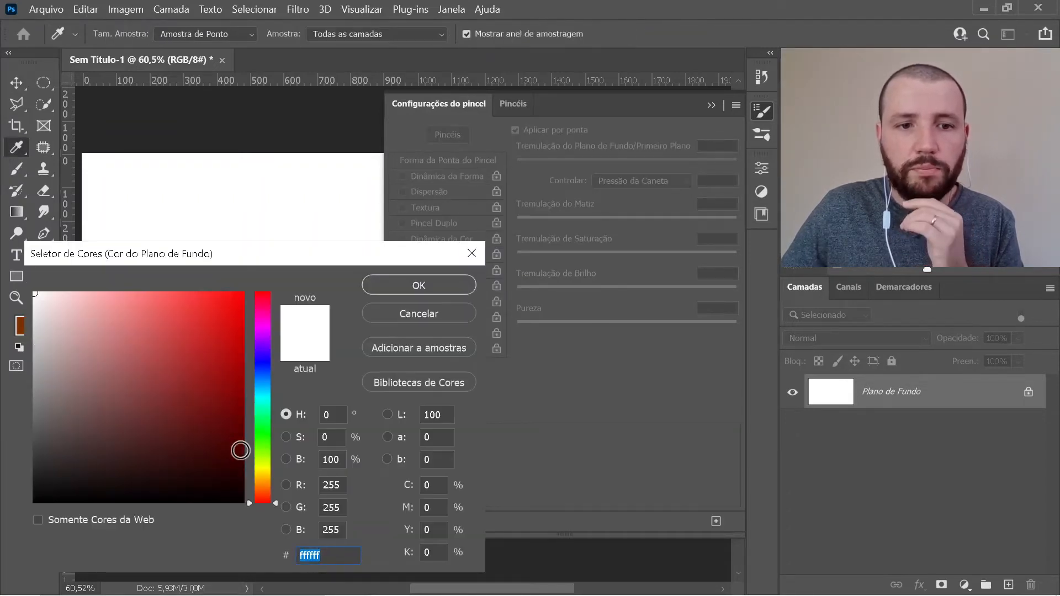
{"action": "left_click_drag", "start_coordinate": [257, 475], "coordinate": [260, 485]}
{"action": "mouse_move", "coordinate": [208, 373]}
{"action": "left_mouse_down"}
{"action": "mouse_move", "coordinate": [201, 339]}
{"action": "mouse_move", "coordinate": [204, 347]}
{"action": "left_mouse_up"}
{"action": "left_click", "coordinate": [414, 286]}
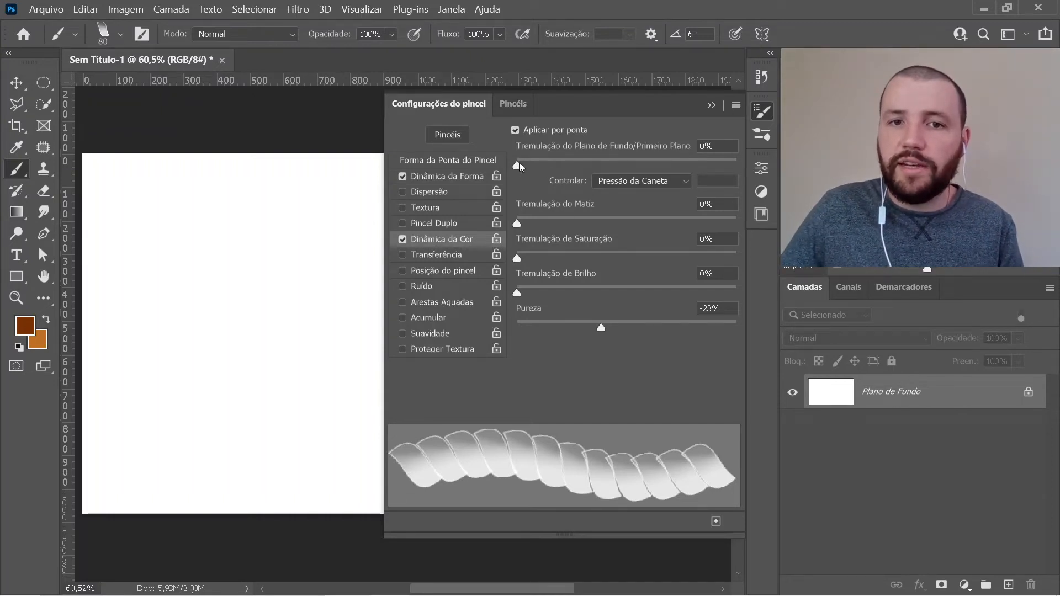
Step: Keep the foreground/background jitter at 0% and set its control to Pressão da Caneta
{"action": "left_click_drag", "start_coordinate": [517, 163], "coordinate": [552, 162]}
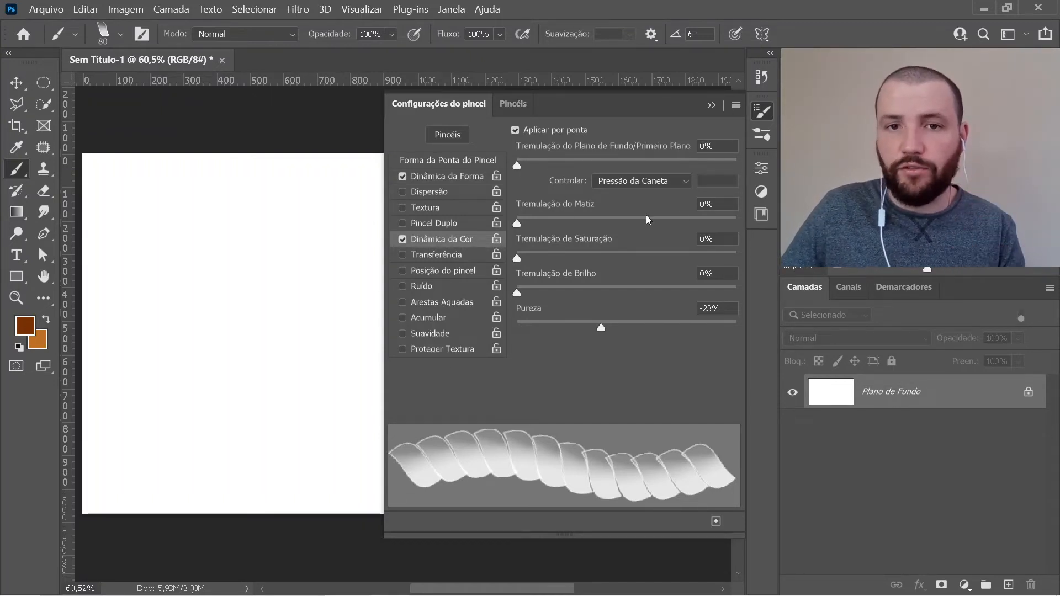
{"action": "left_click", "coordinate": [640, 182]}
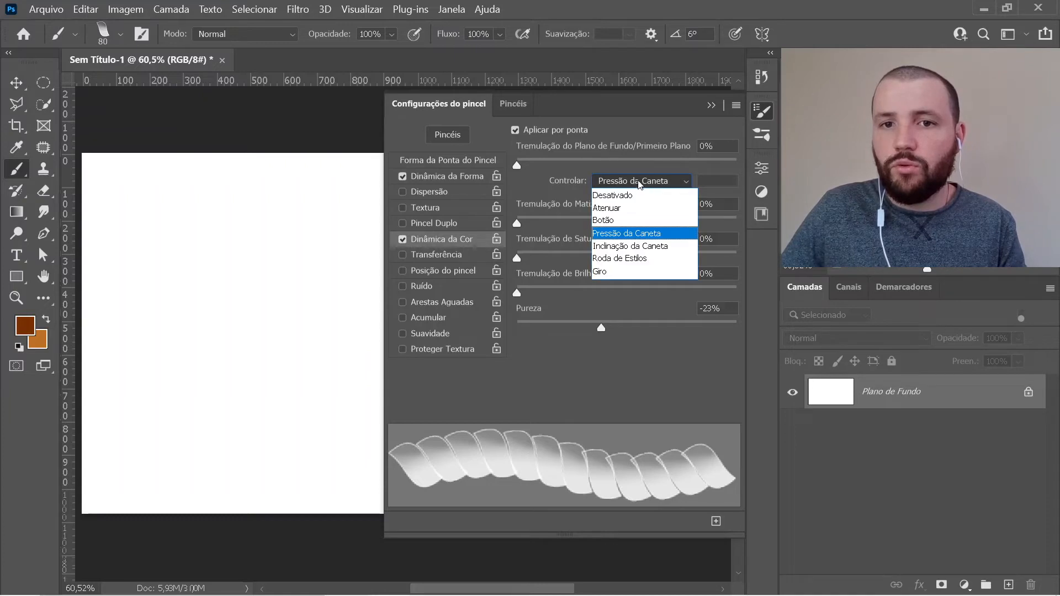
{"action": "left_click", "coordinate": [628, 234]}
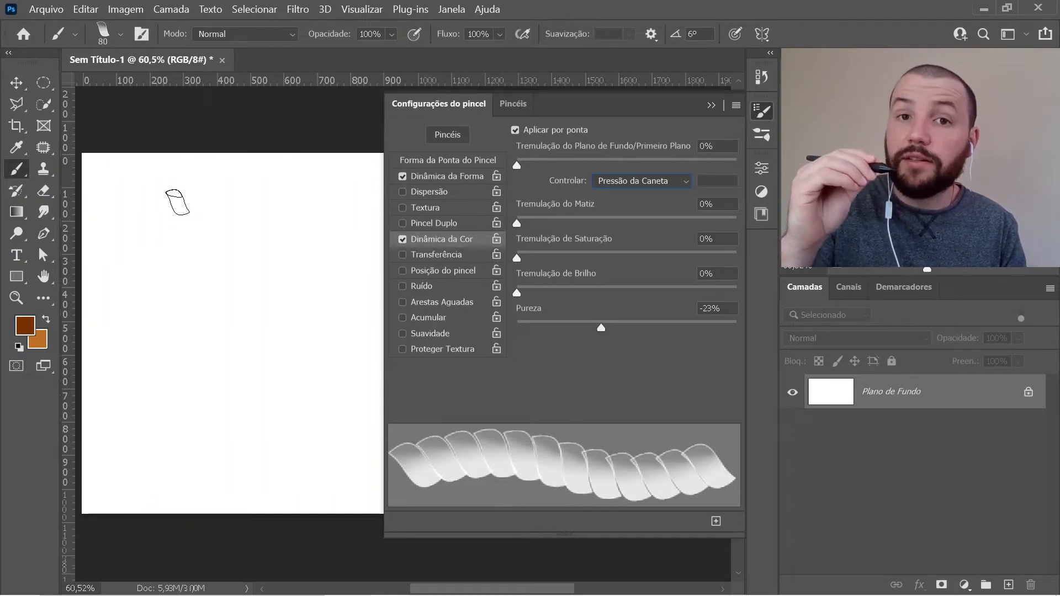
Step: Close the brush settings and paint two vertical ropes and two nested U-shaped ropes with varying pen pressure
{"action": "left_click", "coordinate": [763, 116]}
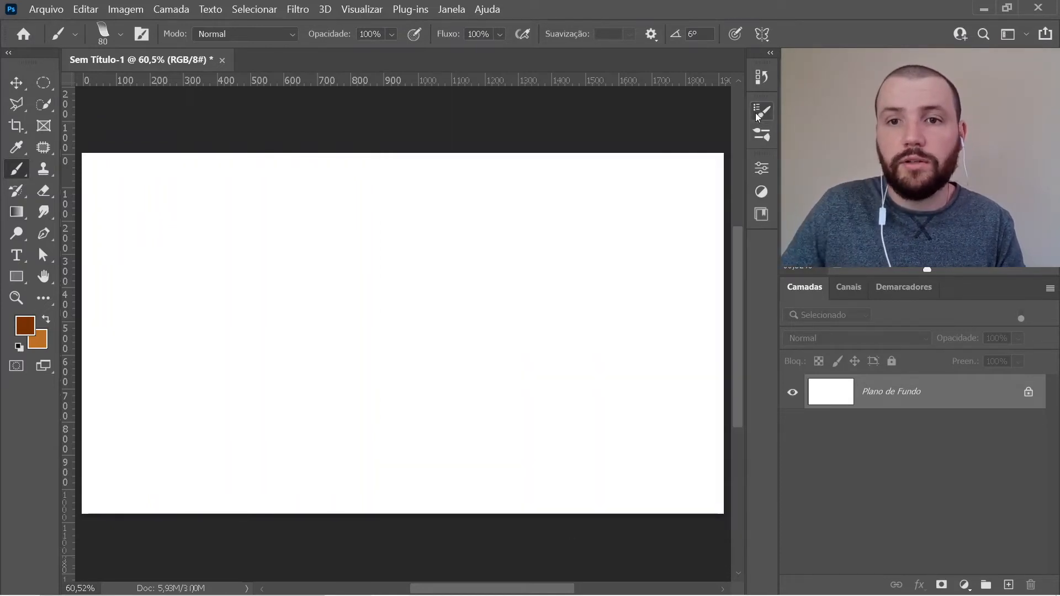
{"action": "mouse_move", "coordinate": [152, 146]}
{"action": "left_mouse_down"}
{"action": "mouse_move", "coordinate": [146, 499]}
{"action": "mouse_move", "coordinate": [156, 533]}
{"action": "mouse_move", "coordinate": [204, 466]}
{"action": "mouse_move", "coordinate": [205, 142]}
{"action": "mouse_move", "coordinate": [251, 208]}
{"action": "mouse_move", "coordinate": [239, 283]}
{"action": "mouse_move", "coordinate": [267, 406]}
{"action": "mouse_move", "coordinate": [334, 472]}
{"action": "mouse_move", "coordinate": [424, 491]}
{"action": "mouse_move", "coordinate": [471, 450]}
{"action": "mouse_move", "coordinate": [488, 403]}
{"action": "mouse_move", "coordinate": [490, 338]}
{"action": "mouse_move", "coordinate": [466, 236]}
{"action": "mouse_move", "coordinate": [474, 124]}
{"action": "left_mouse_up"}
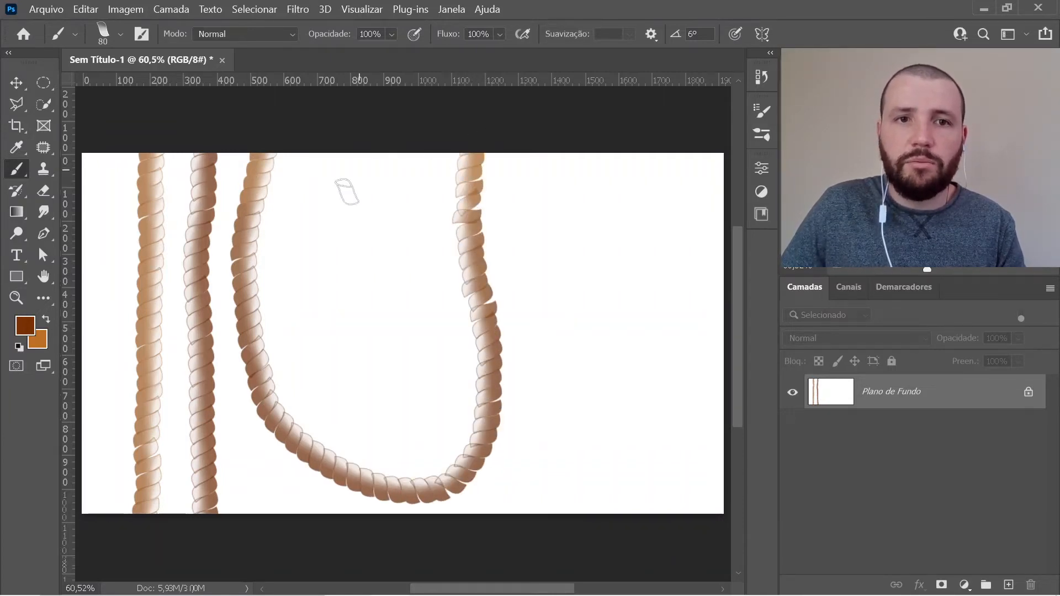
{"action": "mouse_move", "coordinate": [336, 149]}
{"action": "left_mouse_down"}
{"action": "mouse_move", "coordinate": [298, 265]}
{"action": "mouse_move", "coordinate": [314, 331]}
{"action": "mouse_move", "coordinate": [356, 389]}
{"action": "mouse_move", "coordinate": [406, 408]}
{"action": "mouse_move", "coordinate": [434, 386]}
{"action": "mouse_move", "coordinate": [426, 334]}
{"action": "mouse_move", "coordinate": [396, 265]}
{"action": "mouse_move", "coordinate": [391, 203]}
{"action": "mouse_move", "coordinate": [421, 130]}
{"action": "mouse_move", "coordinate": [436, 135]}
{"action": "left_mouse_up"}
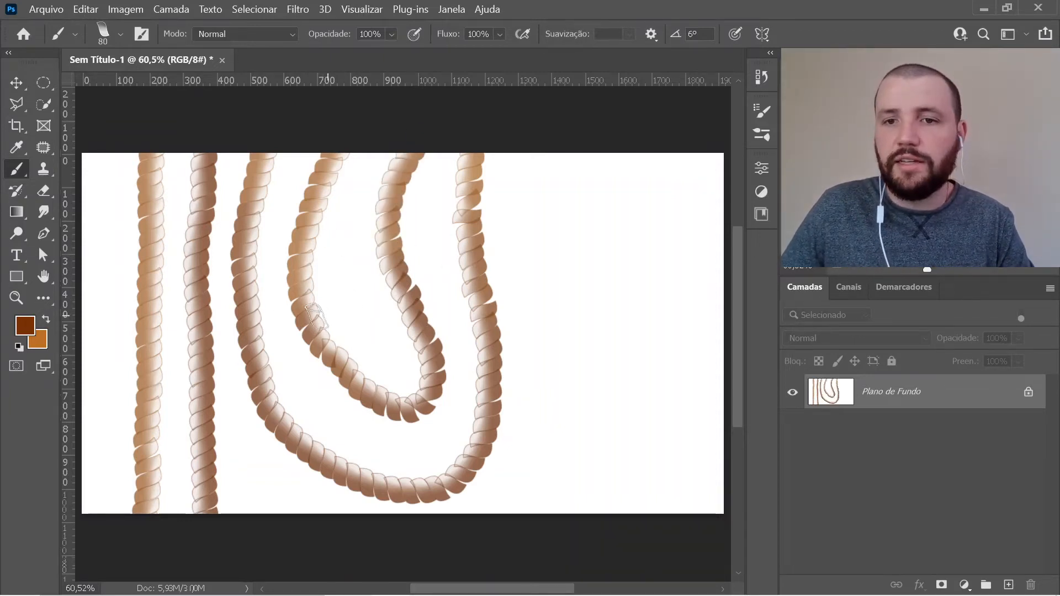
Step: Clear the canvas by filling it with Branco at 100% opacity in Normal mode
{"action": "key", "text": "ctrl+BackSpace"}
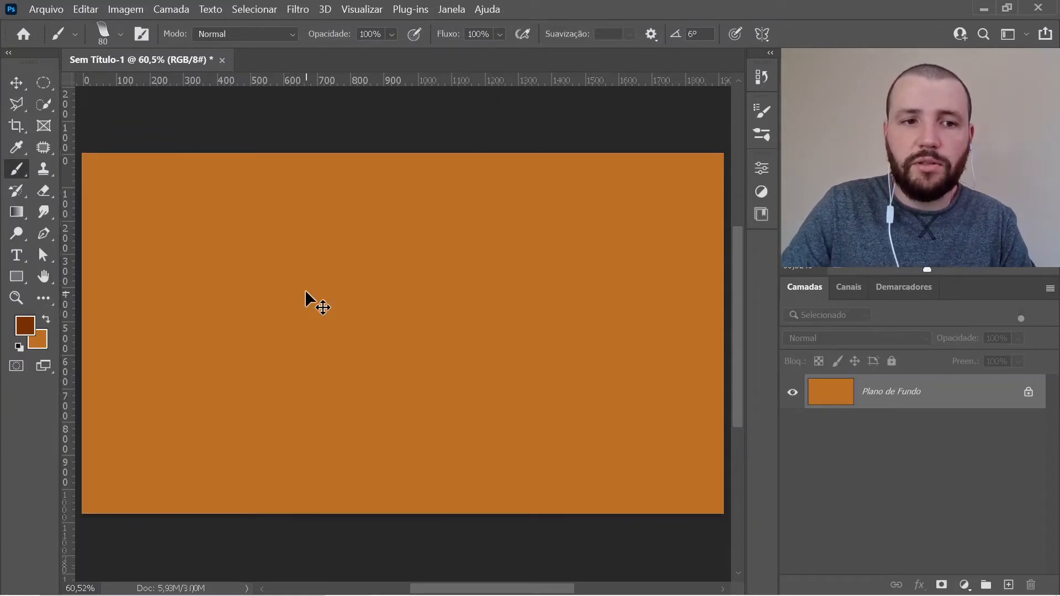
{"action": "key", "text": "ctrl+z"}
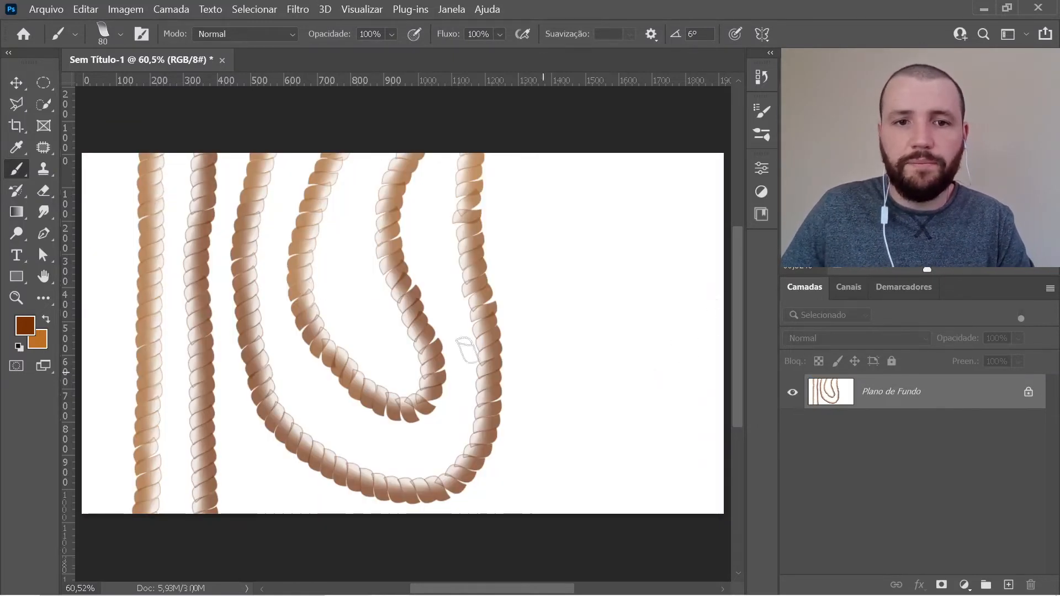
{"action": "key", "text": "shift+BackSpace"}
{"action": "left_click", "coordinate": [288, 365]}
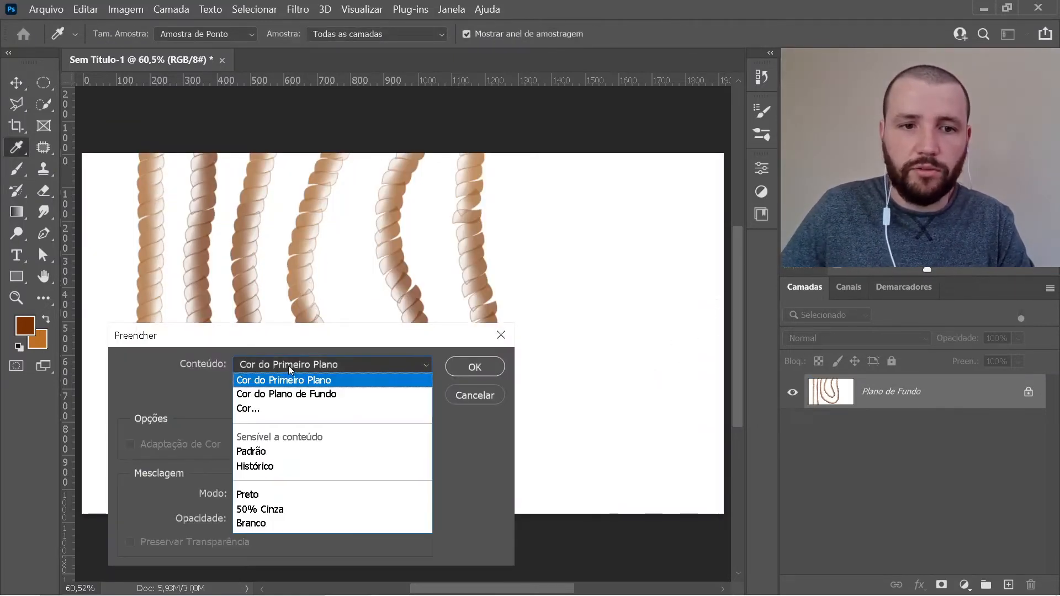
{"action": "left_click", "coordinate": [267, 522]}
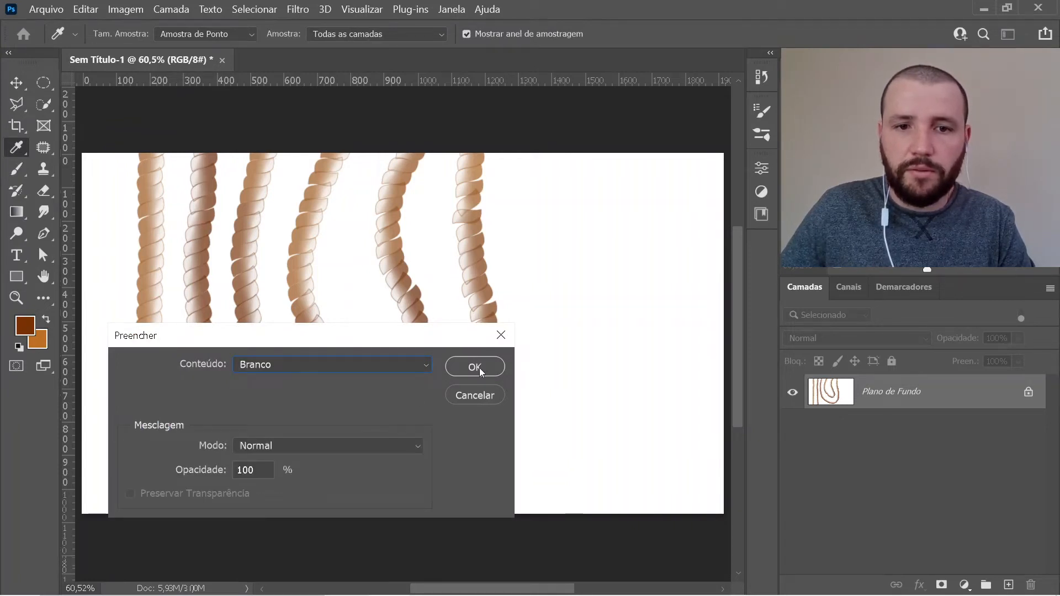
{"action": "left_click", "coordinate": [475, 367]}
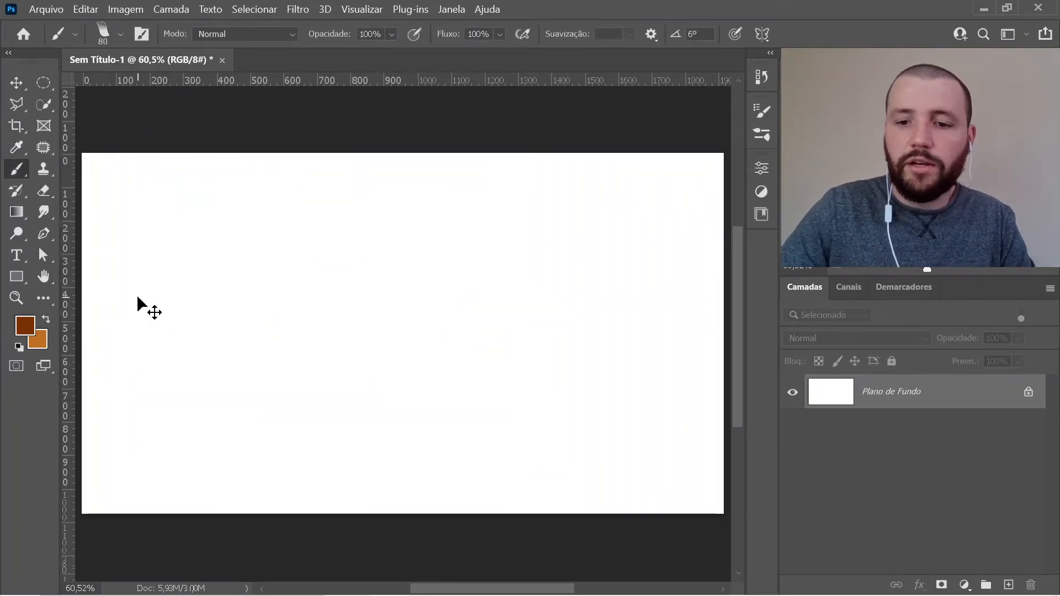
Step: With the brush reduced to 70 px, paint five long, wavy two-tone ropes diagonally across the canvas
{"action": "key", "text": "ctrl+minus"}
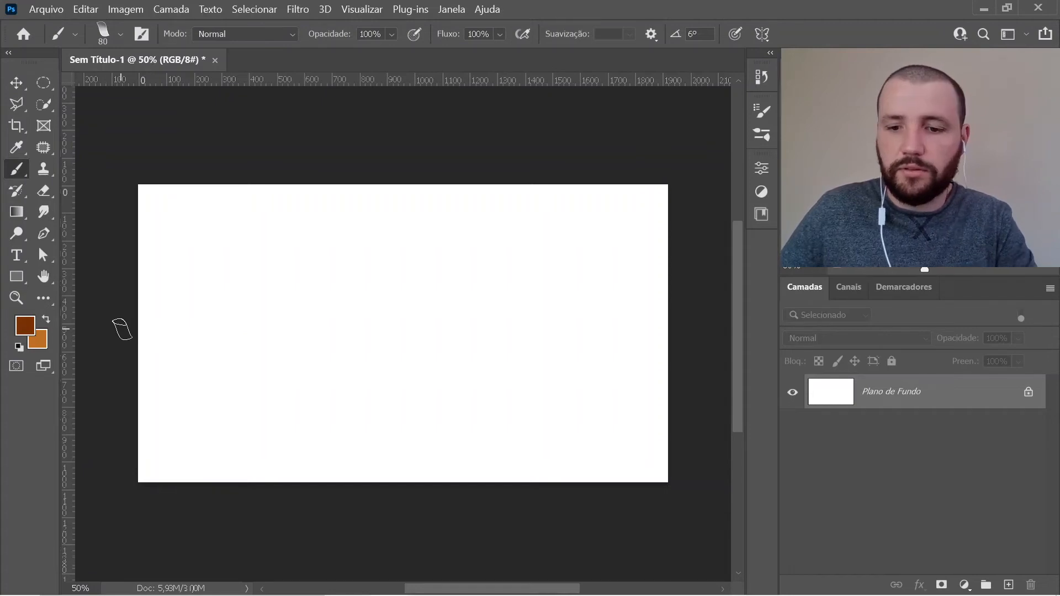
{"action": "key", "text": "bracketleft"}
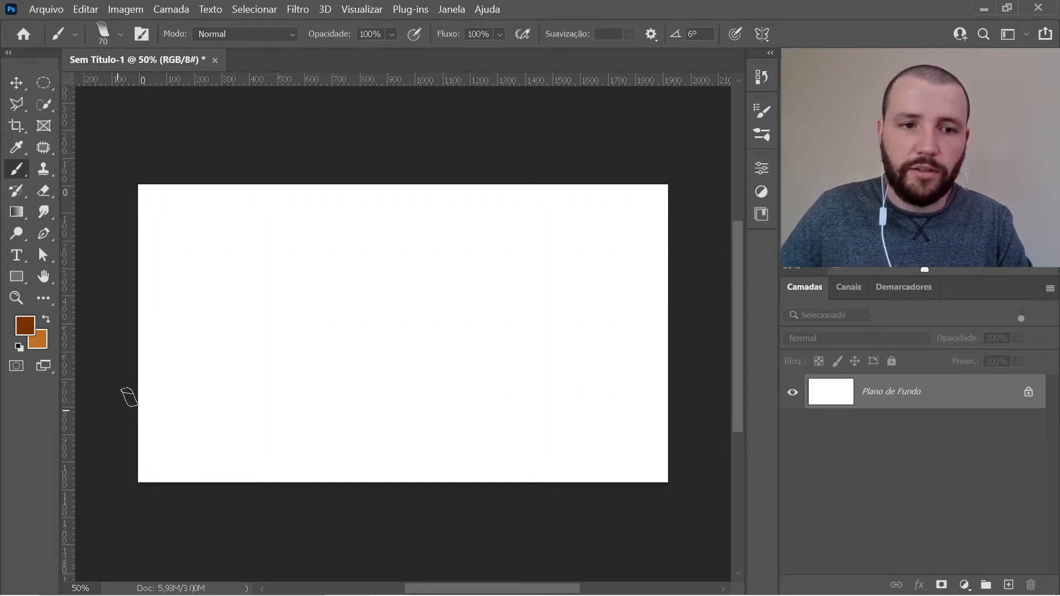
{"action": "mouse_move", "coordinate": [128, 396]}
{"action": "left_mouse_down"}
{"action": "mouse_move", "coordinate": [176, 349]}
{"action": "mouse_move", "coordinate": [255, 318]}
{"action": "mouse_move", "coordinate": [476, 302]}
{"action": "mouse_move", "coordinate": [594, 260]}
{"action": "mouse_move", "coordinate": [660, 199]}
{"action": "mouse_move", "coordinate": [669, 175]}
{"action": "left_mouse_up"}
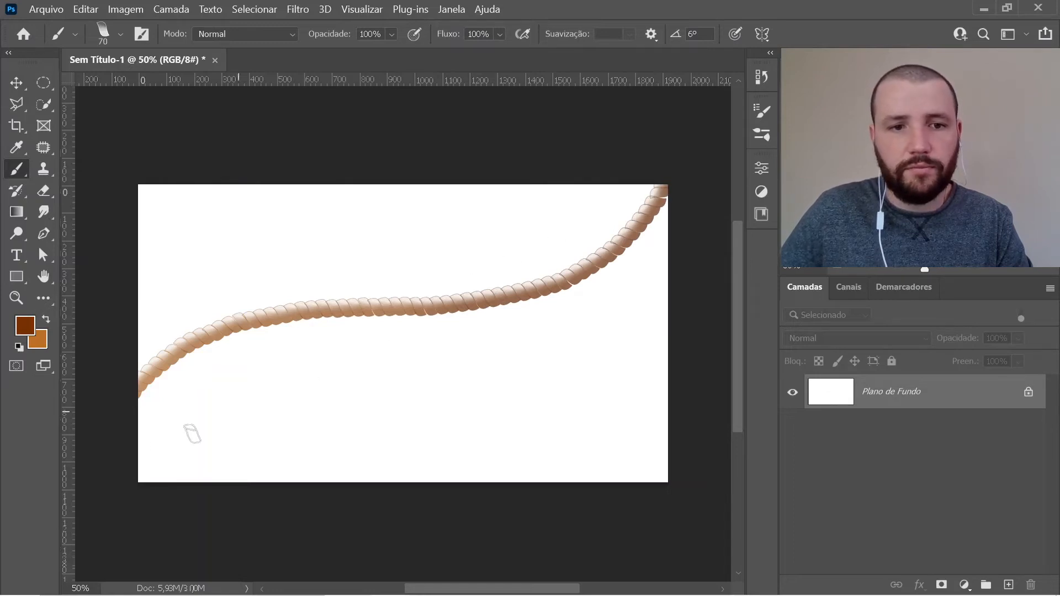
{"action": "mouse_move", "coordinate": [134, 473]}
{"action": "left_mouse_down"}
{"action": "mouse_move", "coordinate": [230, 410]}
{"action": "mouse_move", "coordinate": [349, 379]}
{"action": "mouse_move", "coordinate": [554, 349]}
{"action": "mouse_move", "coordinate": [611, 329]}
{"action": "mouse_move", "coordinate": [664, 287]}
{"action": "left_mouse_up"}
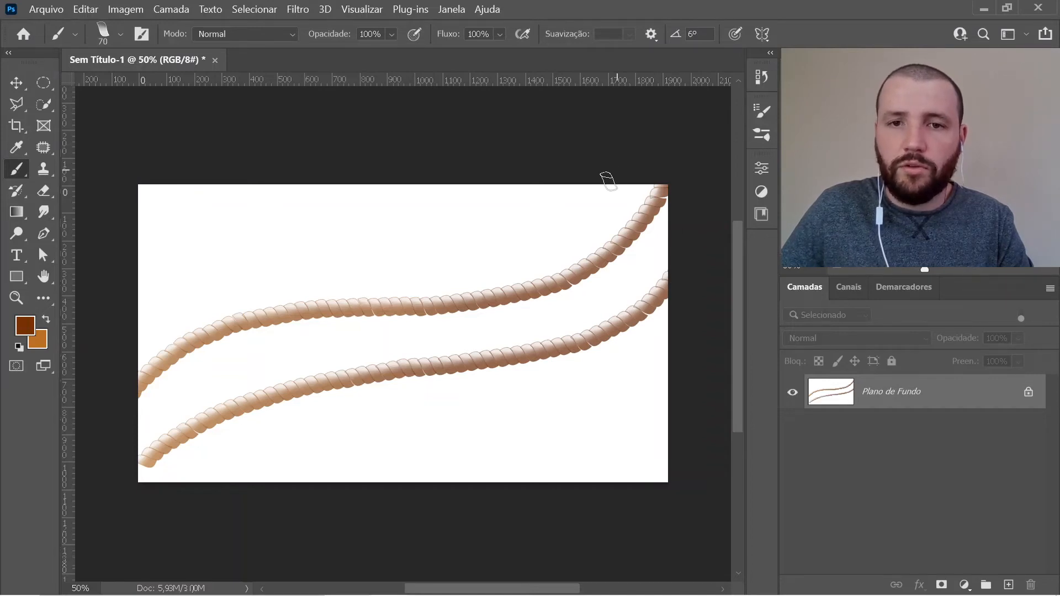
{"action": "mouse_move", "coordinate": [607, 179]}
{"action": "left_mouse_down"}
{"action": "mouse_move", "coordinate": [534, 232]}
{"action": "mouse_move", "coordinate": [459, 253]}
{"action": "mouse_move", "coordinate": [189, 272]}
{"action": "mouse_move", "coordinate": [128, 311]}
{"action": "mouse_move", "coordinate": [100, 368]}
{"action": "left_mouse_up"}
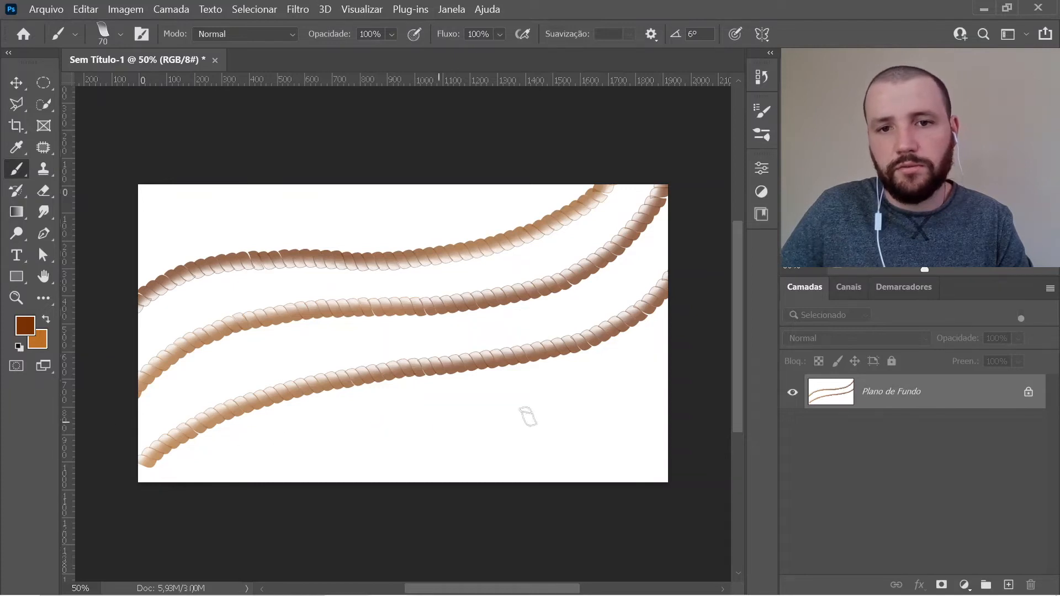
{"action": "mouse_move", "coordinate": [686, 337]}
{"action": "left_mouse_down"}
{"action": "mouse_move", "coordinate": [647, 367]}
{"action": "mouse_move", "coordinate": [502, 413]}
{"action": "mouse_move", "coordinate": [229, 448]}
{"action": "mouse_move", "coordinate": [172, 473]}
{"action": "mouse_move", "coordinate": [128, 516]}
{"action": "left_mouse_up"}
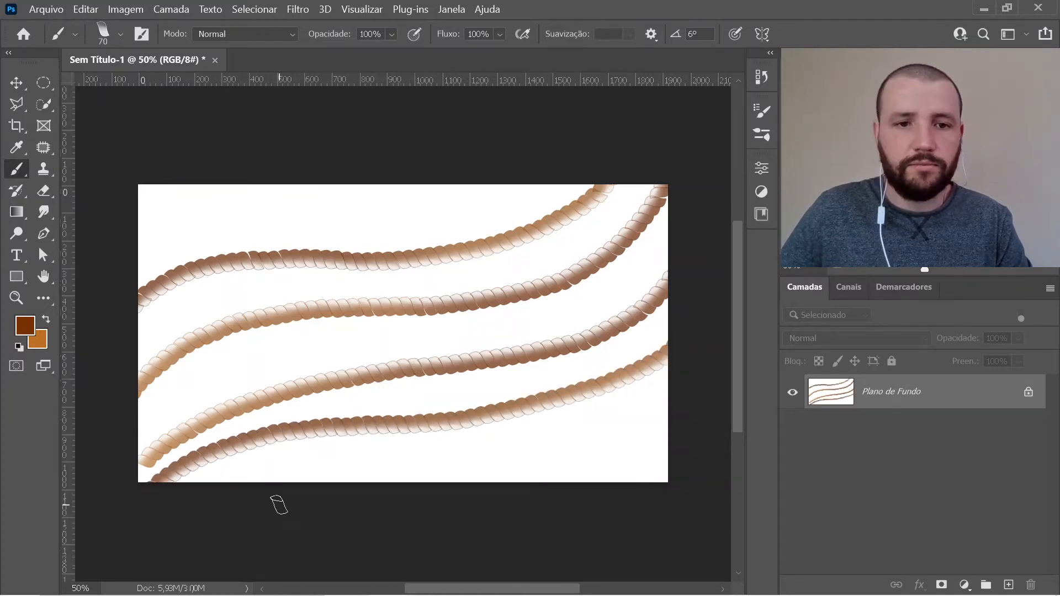
{"action": "key", "text": "ctrl+0"}
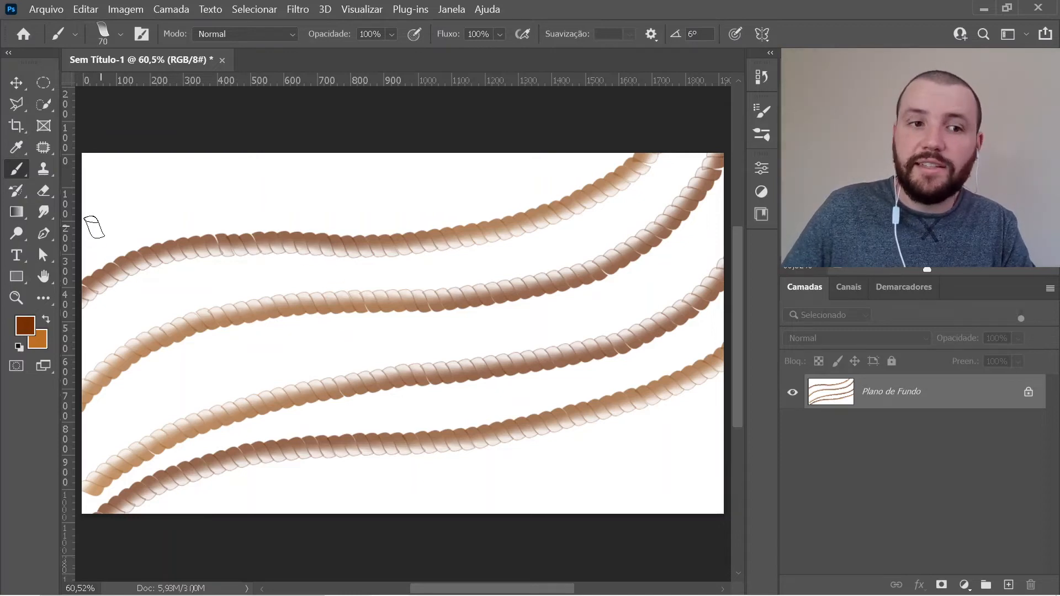
{"action": "mouse_move", "coordinate": [83, 221]}
{"action": "left_mouse_down"}
{"action": "mouse_move", "coordinate": [192, 197]}
{"action": "mouse_move", "coordinate": [436, 163]}
{"action": "mouse_move", "coordinate": [497, 124]}
{"action": "left_mouse_up"}
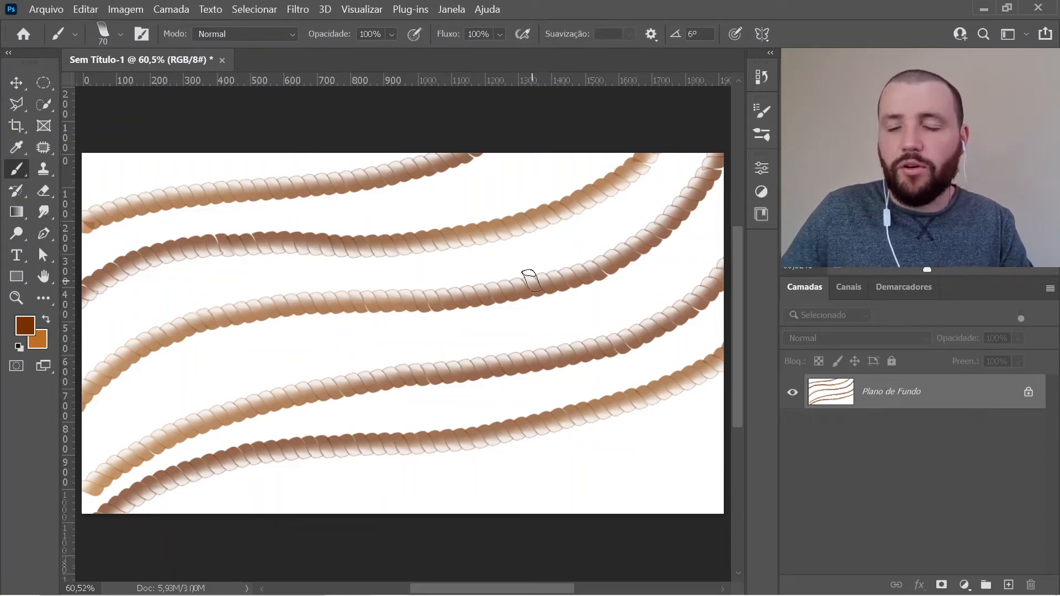
Step: Examine the knots and colour transitions of the painted ropes at 100% zoom
{"action": "left_click", "coordinate": [479, 250], "text": "ctrl"}
{"action": "left_click", "coordinate": [487, 243], "text": "ctrl"}
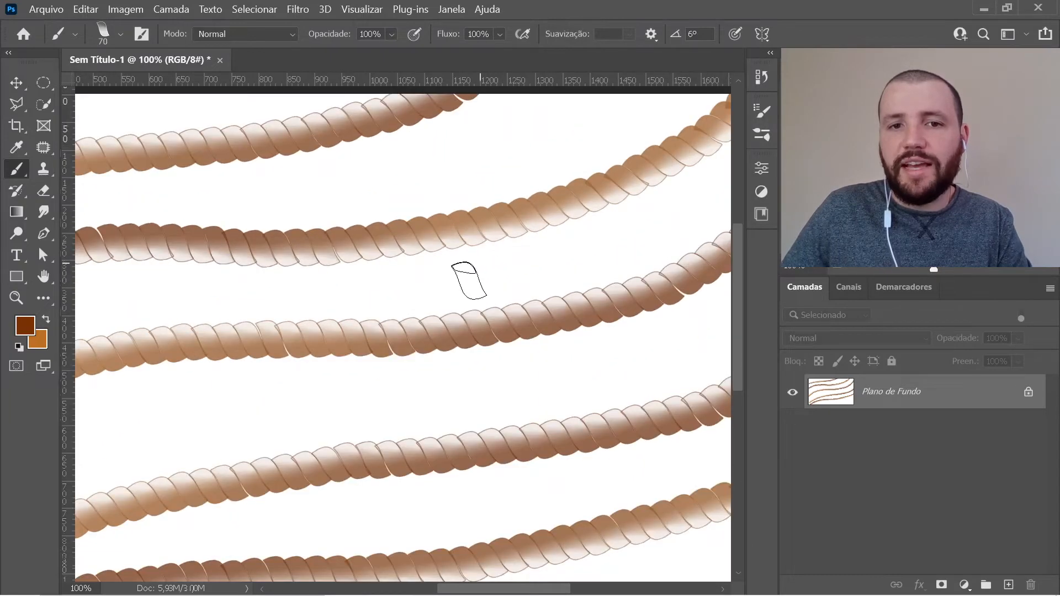
{"action": "left_click_drag", "start_coordinate": [487, 163], "coordinate": [473, 180]}
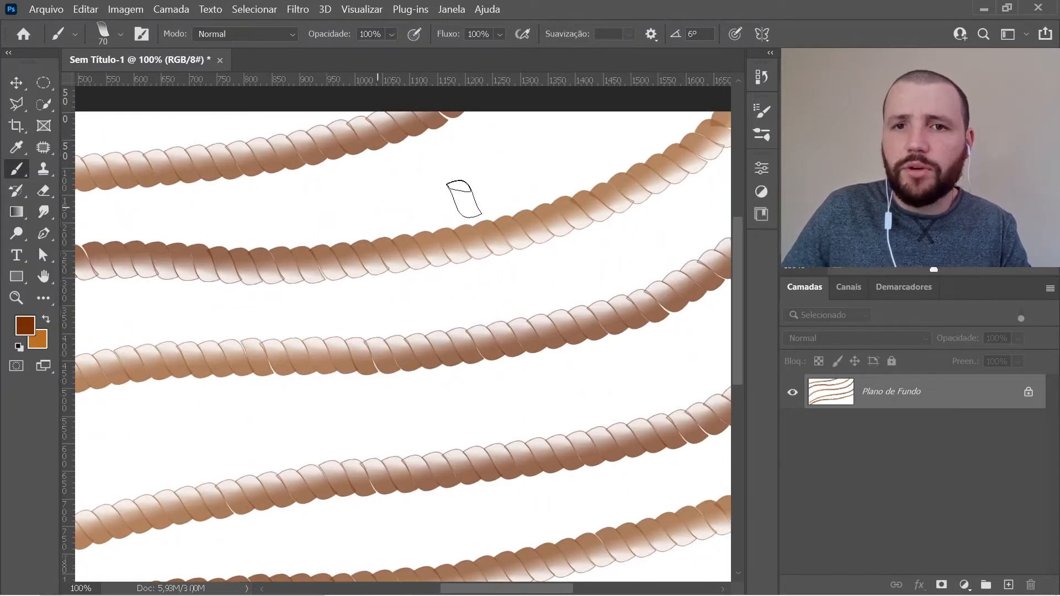
Step: Enable the Textura option in the brush settings and choose the brown pattern from the Grama group
{"action": "left_click", "coordinate": [763, 111]}
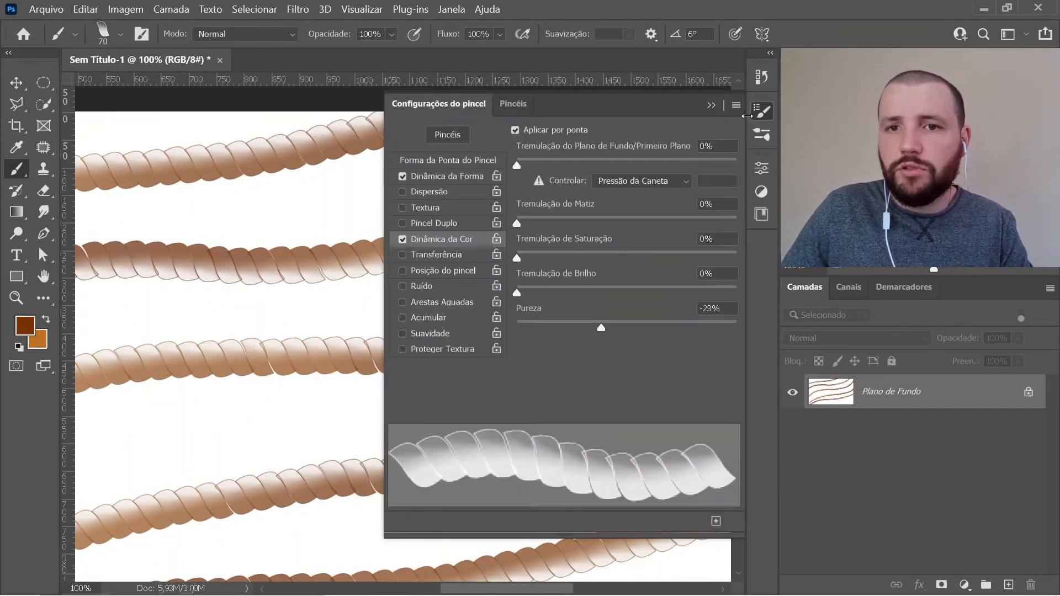
{"action": "left_click", "coordinate": [425, 208]}
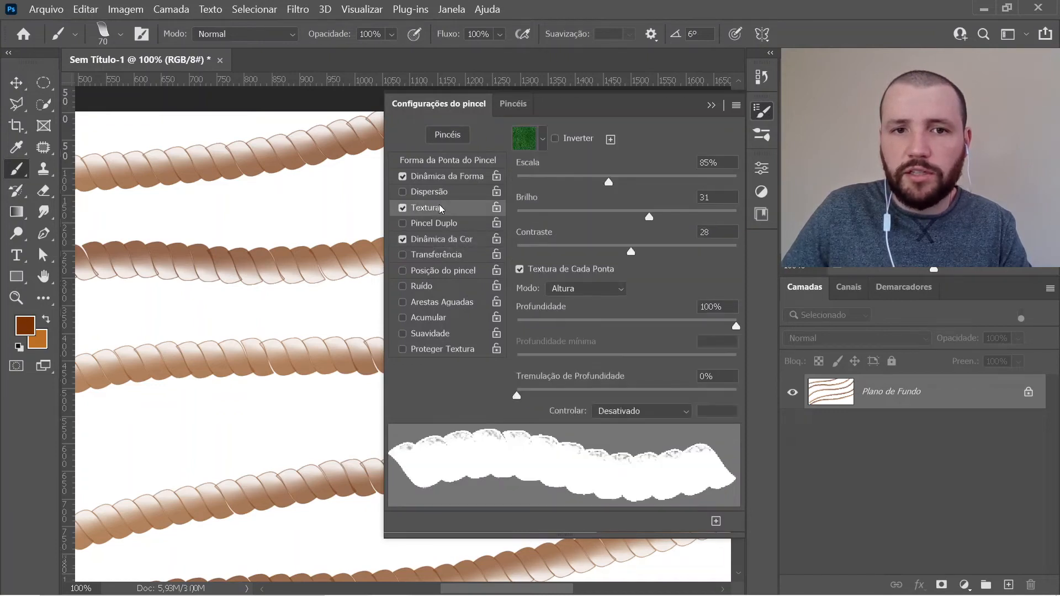
{"action": "left_click", "coordinate": [541, 140]}
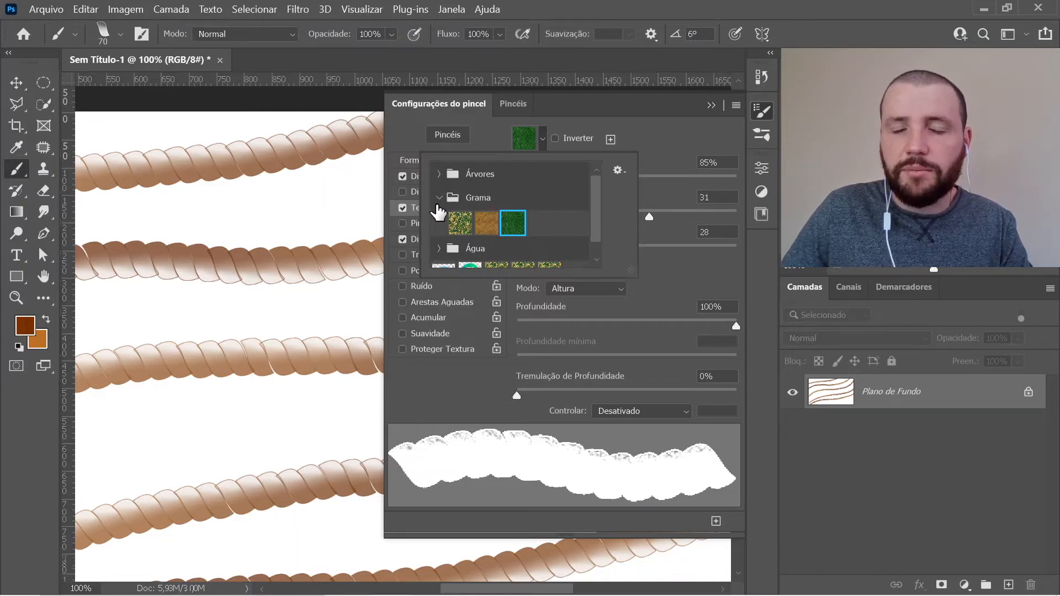
{"action": "left_click", "coordinate": [486, 224]}
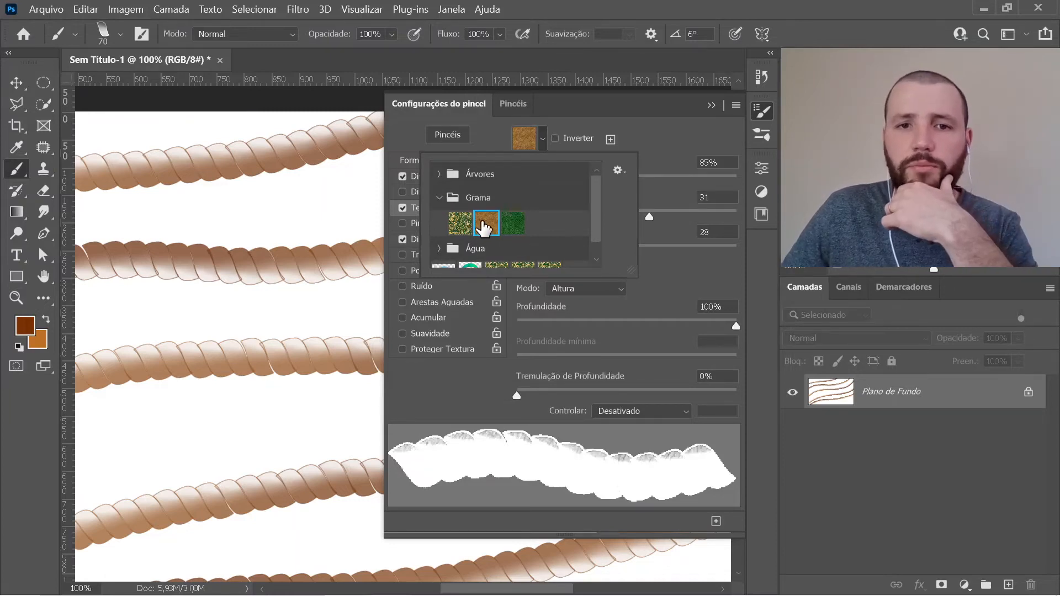
{"action": "left_click", "coordinate": [543, 138]}
{"action": "left_click", "coordinate": [543, 138]}
{"action": "left_click", "coordinate": [670, 119]}
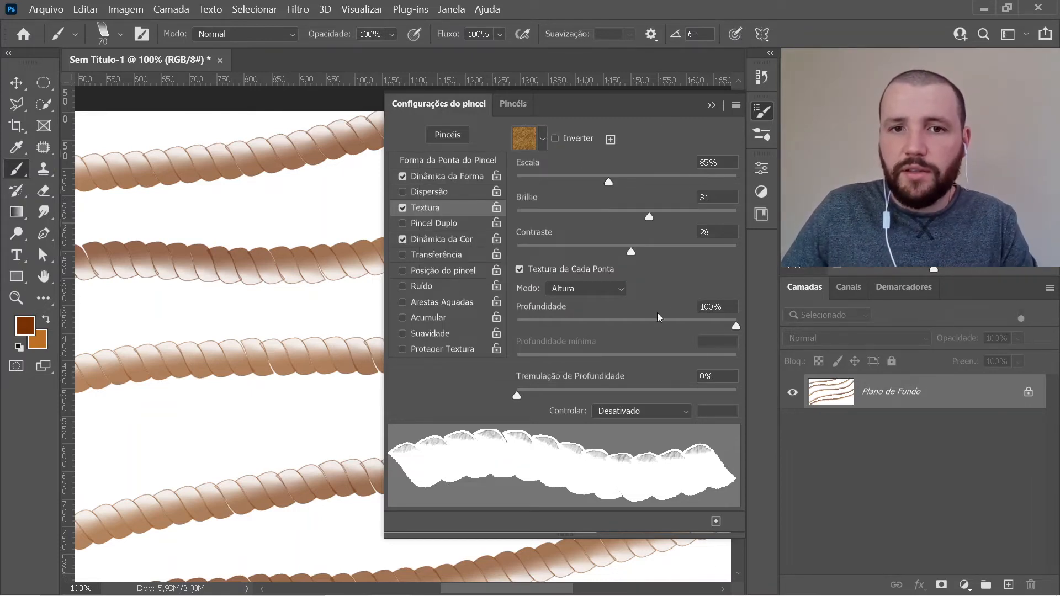
Step: Try the Multiplicação and Subtrair blending modes for the brush texture and leave it set to Multiplicação
{"action": "left_click", "coordinate": [575, 289]}
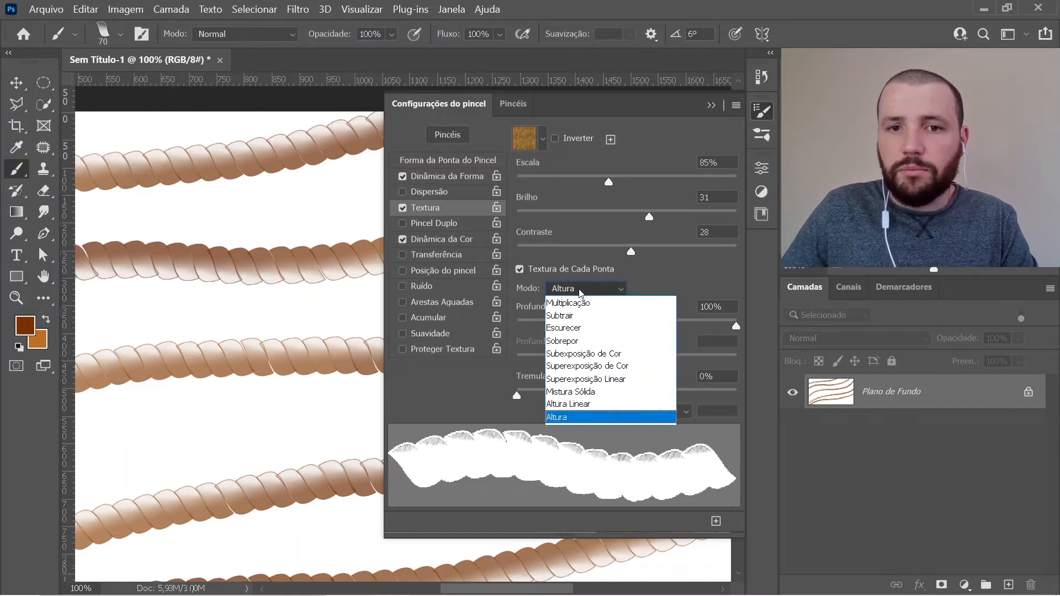
{"action": "left_click", "coordinate": [578, 303]}
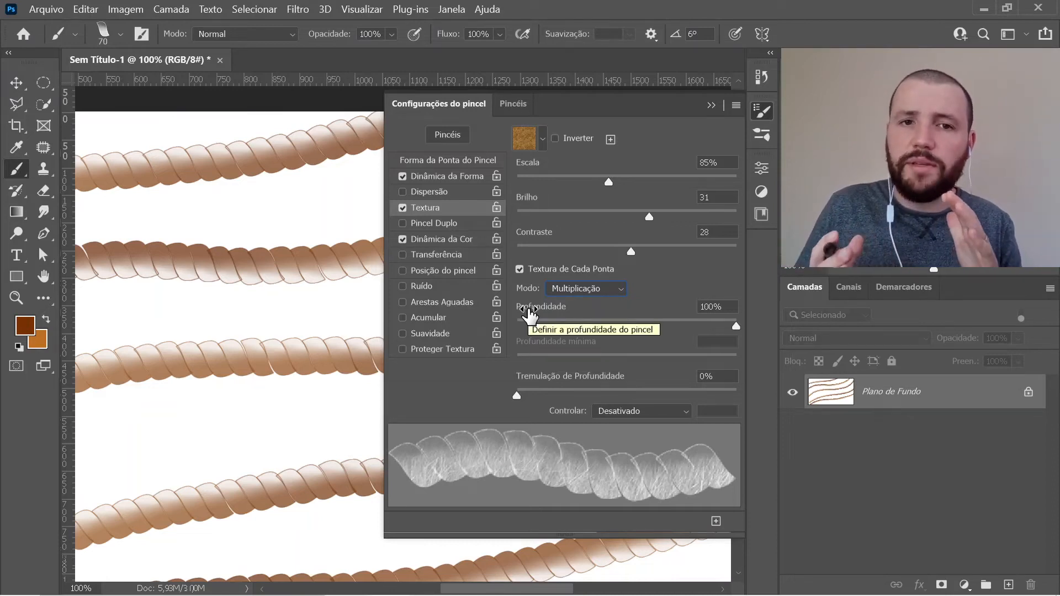
{"action": "left_click", "coordinate": [600, 290]}
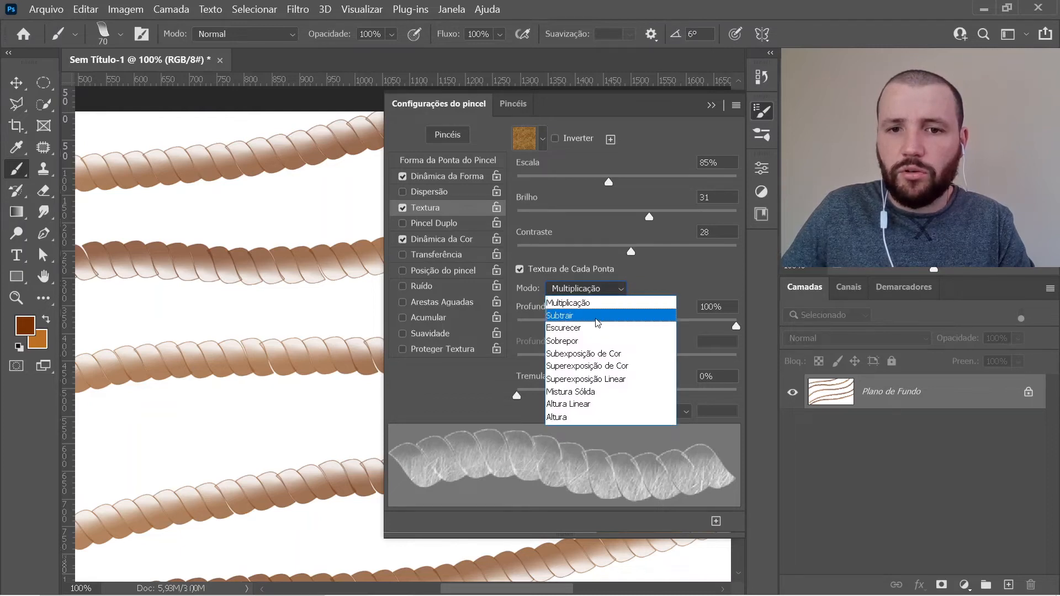
{"action": "left_click", "coordinate": [599, 316]}
{"action": "left_click", "coordinate": [598, 290]}
{"action": "left_click", "coordinate": [599, 303]}
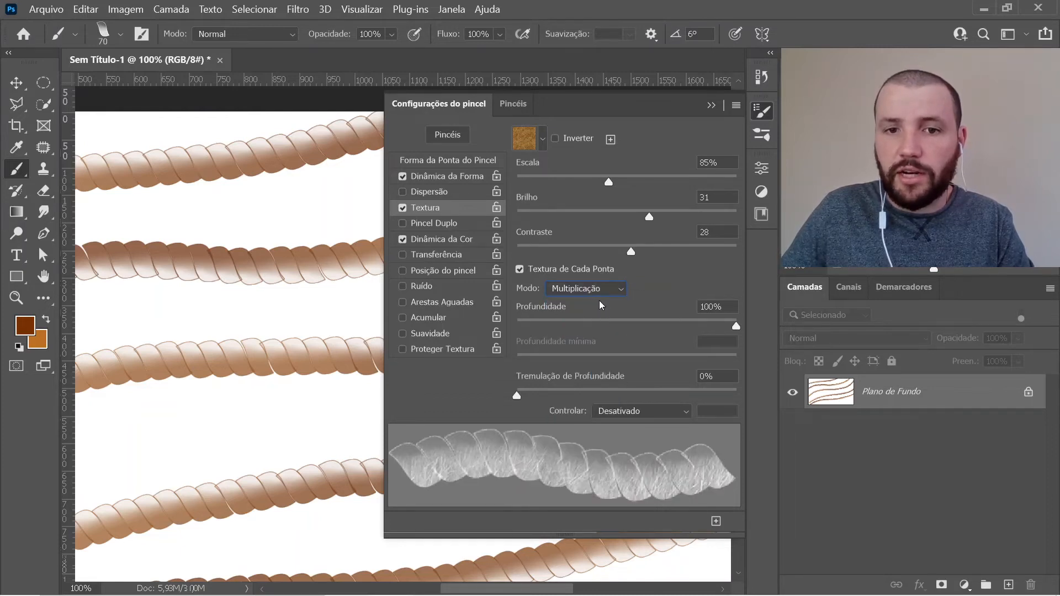
Step: Set the brush texture's depth to 63% and its contrast to 73, and close the brush settings
{"action": "left_click_drag", "start_coordinate": [740, 325], "coordinate": [542, 327]}
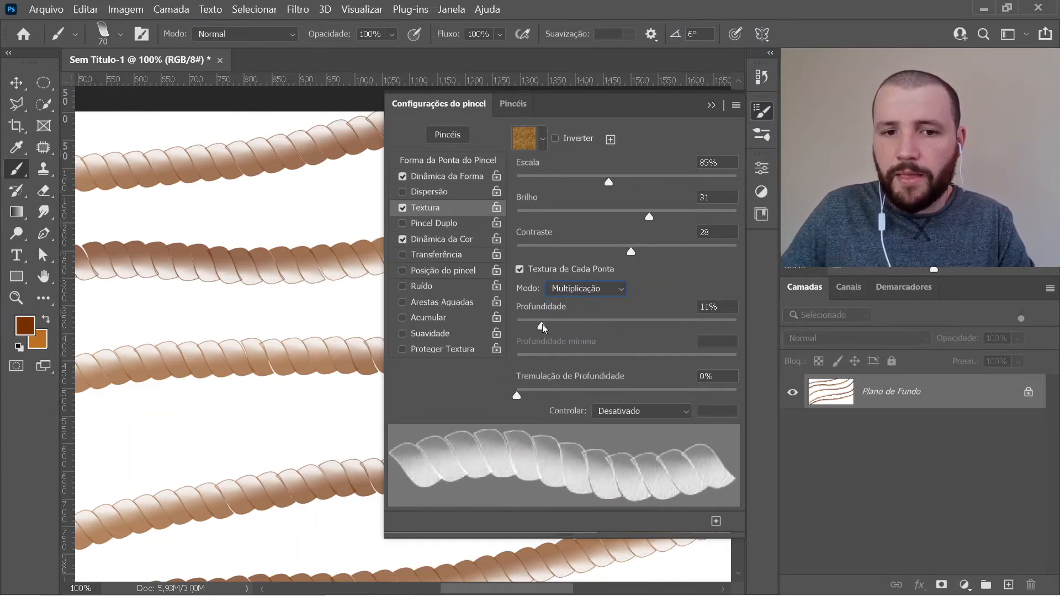
{"action": "left_click_drag", "start_coordinate": [667, 332], "coordinate": [657, 331]}
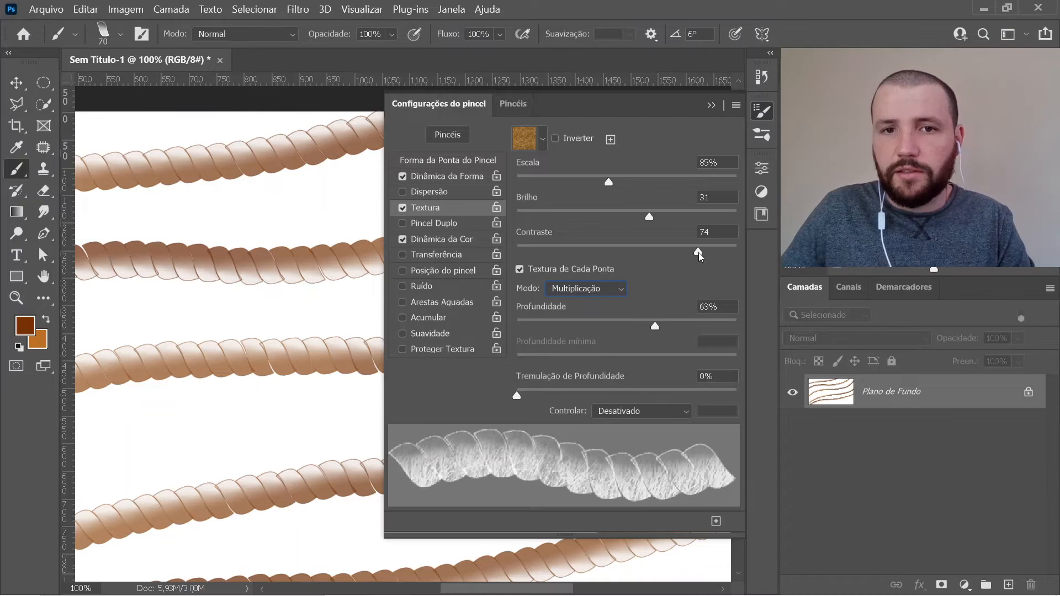
{"action": "left_click_drag", "start_coordinate": [698, 253], "coordinate": [697, 253]}
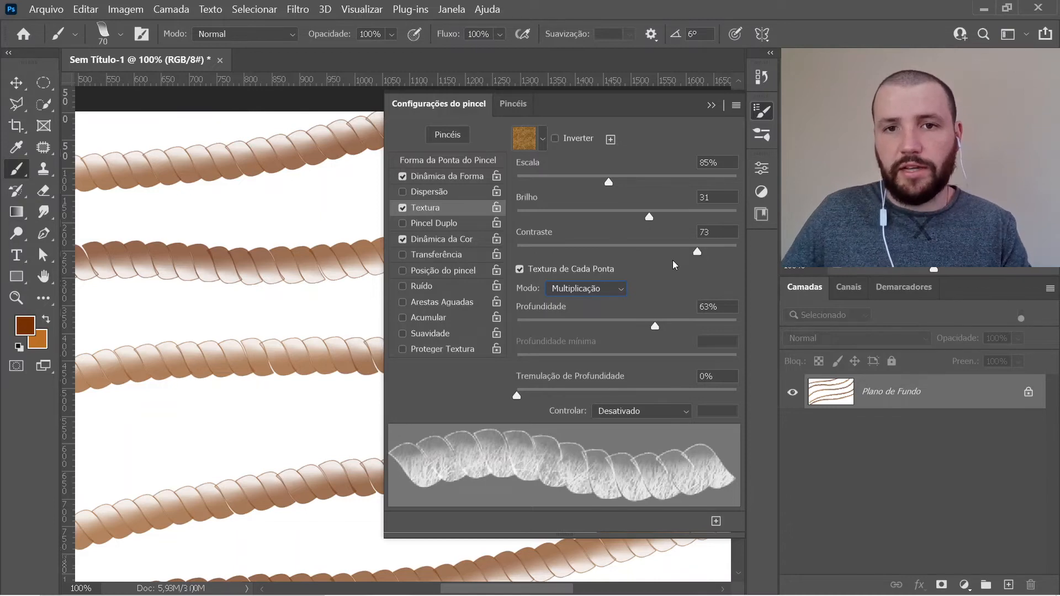
{"action": "left_click", "coordinate": [762, 113]}
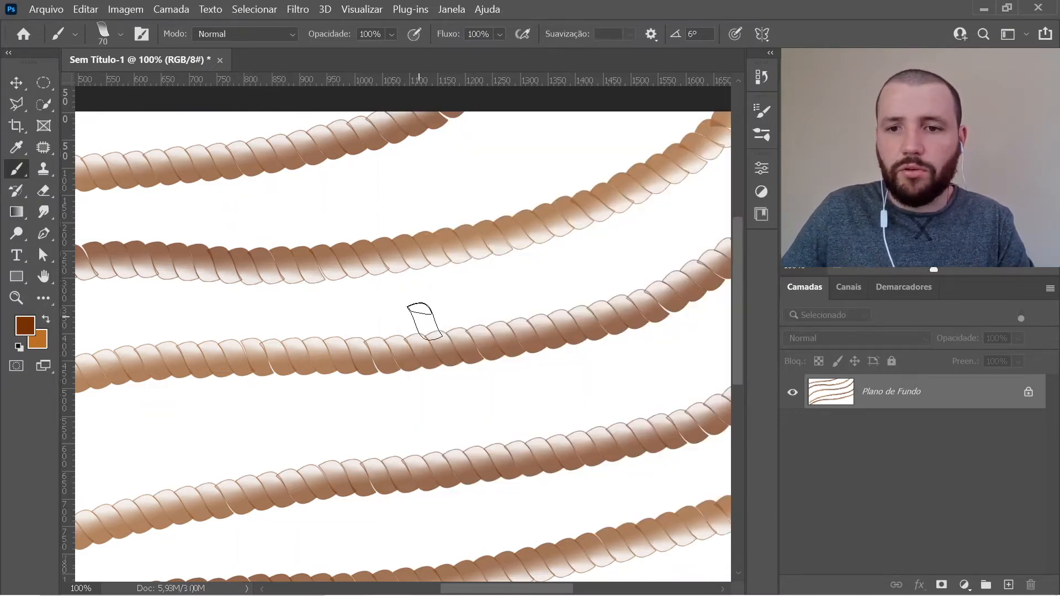
Step: Clear the canvas to white and paint two curved textured ropes running down from its upper edge
{"action": "key", "text": "shift+F5"}
{"action": "key", "text": "Return"}
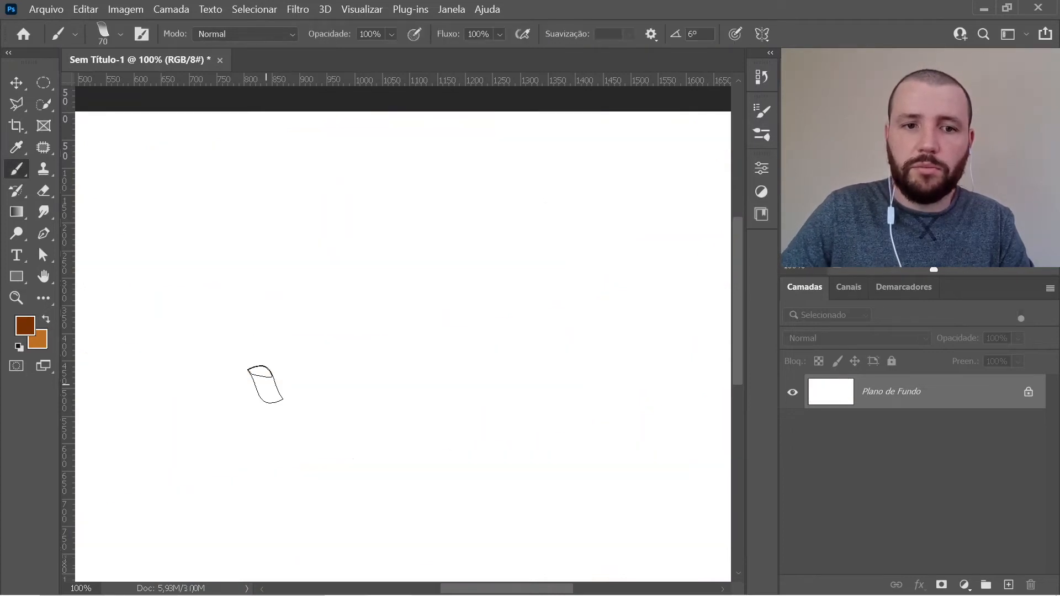
{"action": "key", "text": "ctrl+minus"}
{"action": "left_click_drag", "start_coordinate": [330, 292], "coordinate": [474, 222]}
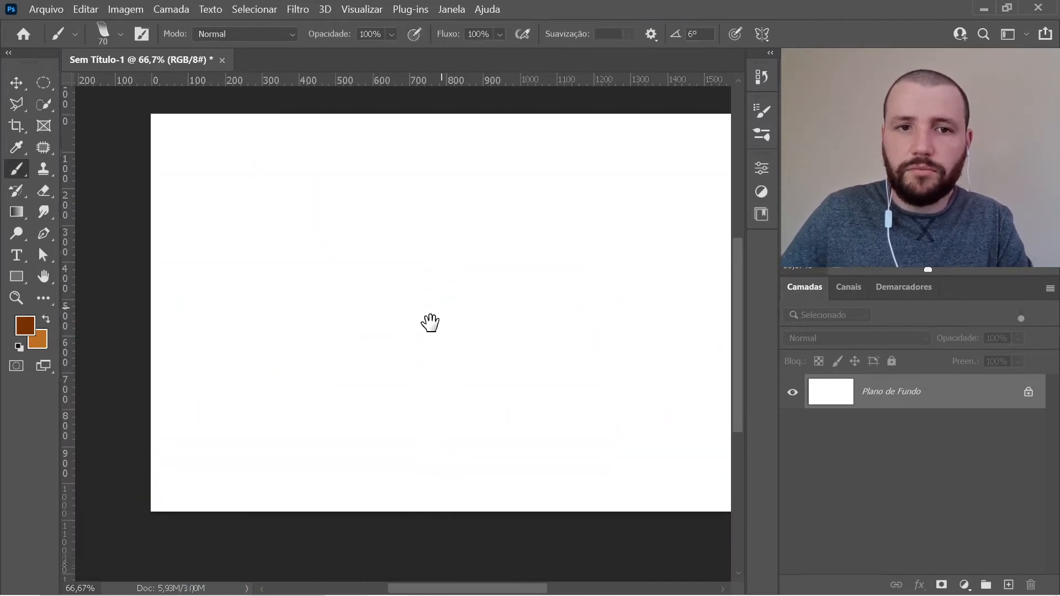
{"action": "left_click_drag", "start_coordinate": [429, 322], "coordinate": [381, 323]}
{"action": "mouse_move", "coordinate": [91, 506]}
{"action": "left_mouse_down"}
{"action": "mouse_move", "coordinate": [248, 382]}
{"action": "mouse_move", "coordinate": [294, 331]}
{"action": "mouse_move", "coordinate": [320, 274]}
{"action": "mouse_move", "coordinate": [340, 120]}
{"action": "mouse_move", "coordinate": [394, 196]}
{"action": "mouse_move", "coordinate": [364, 355]}
{"action": "mouse_move", "coordinate": [293, 481]}
{"action": "mouse_move", "coordinate": [289, 550]}
{"action": "left_mouse_up"}
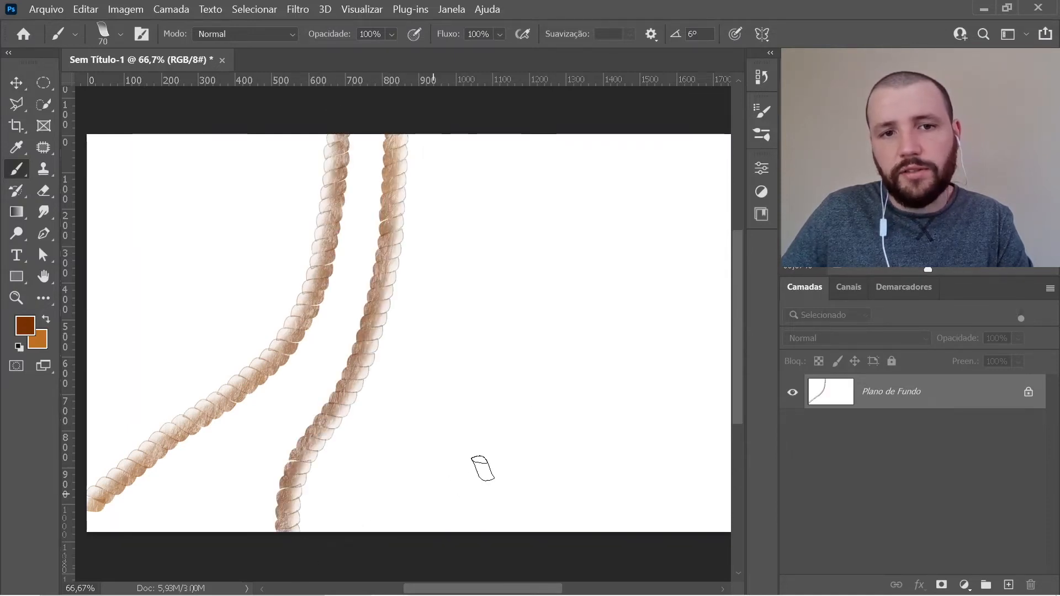
Step: Reduce the brush texture's depth to 28% and paint a curved rope to the left of the existing two
{"action": "left_click", "coordinate": [760, 112]}
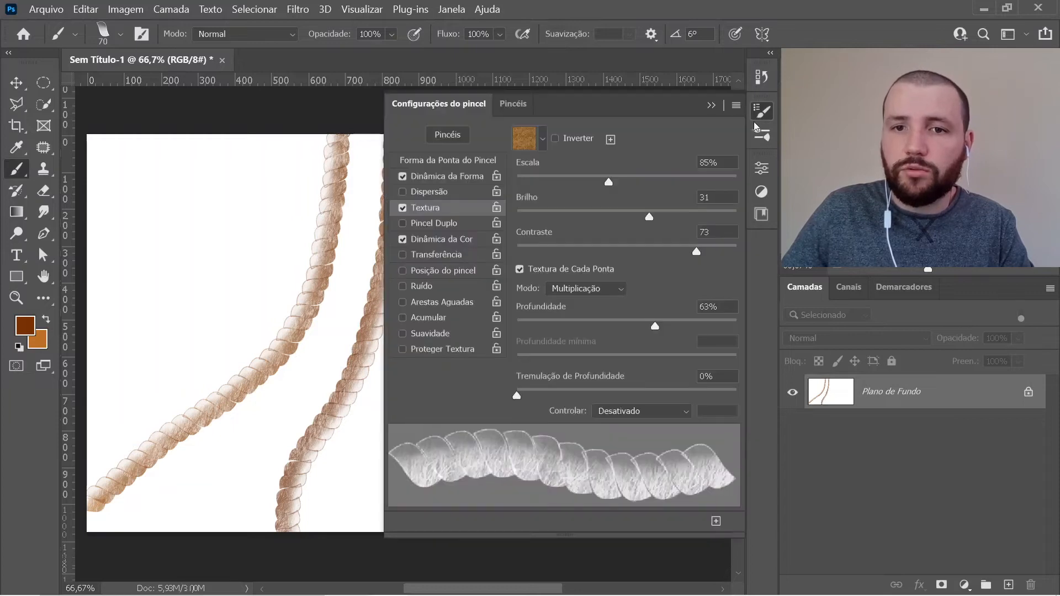
{"action": "left_click_drag", "start_coordinate": [653, 327], "coordinate": [590, 326]}
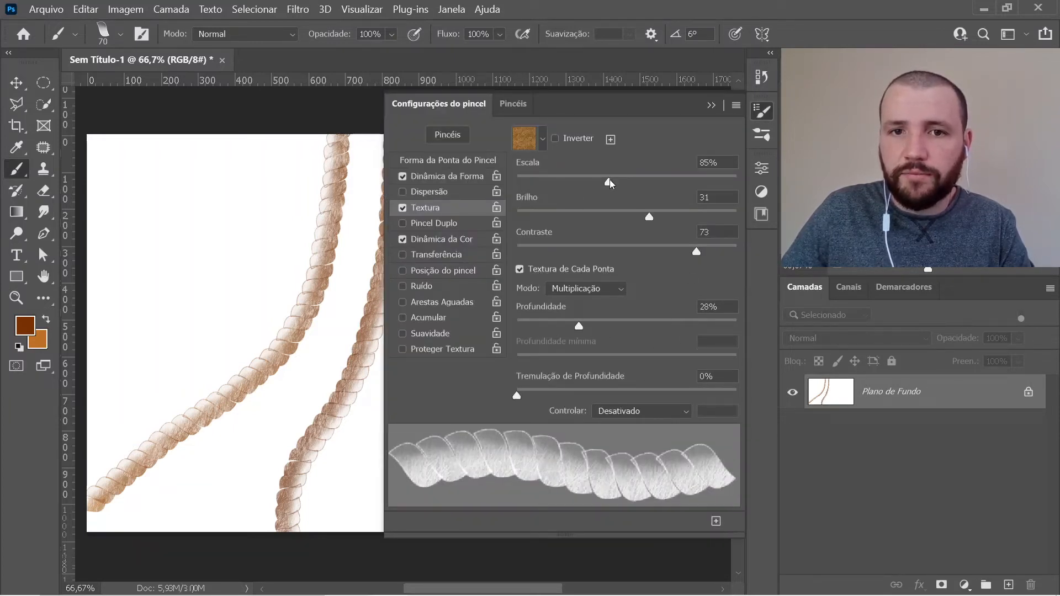
{"action": "mouse_move", "coordinate": [268, 113]}
{"action": "left_mouse_down"}
{"action": "mouse_move", "coordinate": [273, 182]}
{"action": "mouse_move", "coordinate": [250, 247]}
{"action": "mouse_move", "coordinate": [191, 325]}
{"action": "mouse_move", "coordinate": [78, 424]}
{"action": "left_mouse_up"}
{"action": "left_click", "coordinate": [761, 113]}
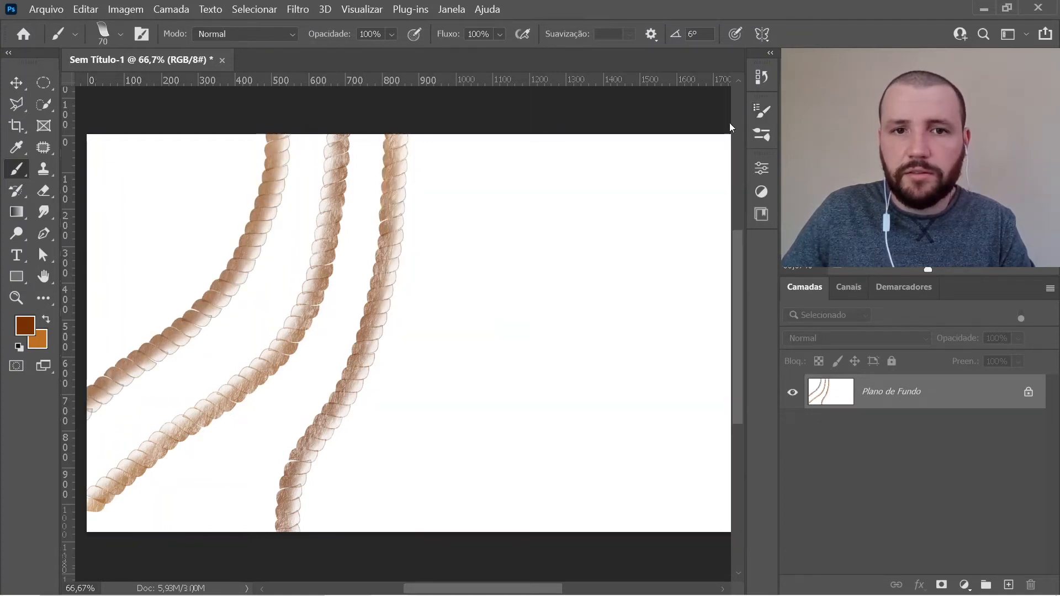
Step: Paint four more long, slightly wavy ropes spanning the canvas height to the right of the existing three
{"action": "mouse_move", "coordinate": [448, 127]}
{"action": "left_mouse_down"}
{"action": "mouse_move", "coordinate": [432, 278]}
{"action": "mouse_move", "coordinate": [374, 441]}
{"action": "mouse_move", "coordinate": [368, 511]}
{"action": "mouse_move", "coordinate": [384, 563]}
{"action": "left_mouse_up"}
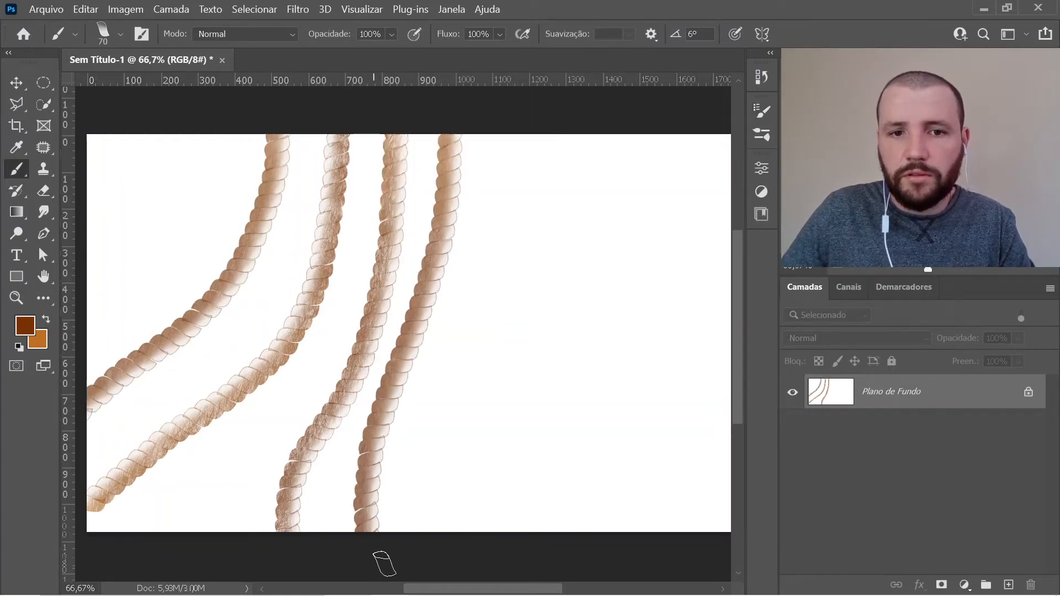
{"action": "mouse_move", "coordinate": [463, 546]}
{"action": "left_mouse_down"}
{"action": "mouse_move", "coordinate": [443, 458]}
{"action": "mouse_move", "coordinate": [500, 217]}
{"action": "mouse_move", "coordinate": [496, 136]}
{"action": "left_mouse_up"}
{"action": "mouse_move", "coordinate": [563, 126]}
{"action": "left_mouse_down"}
{"action": "mouse_move", "coordinate": [556, 232]}
{"action": "mouse_move", "coordinate": [507, 355]}
{"action": "mouse_move", "coordinate": [492, 515]}
{"action": "mouse_move", "coordinate": [513, 514]}
{"action": "left_mouse_up"}
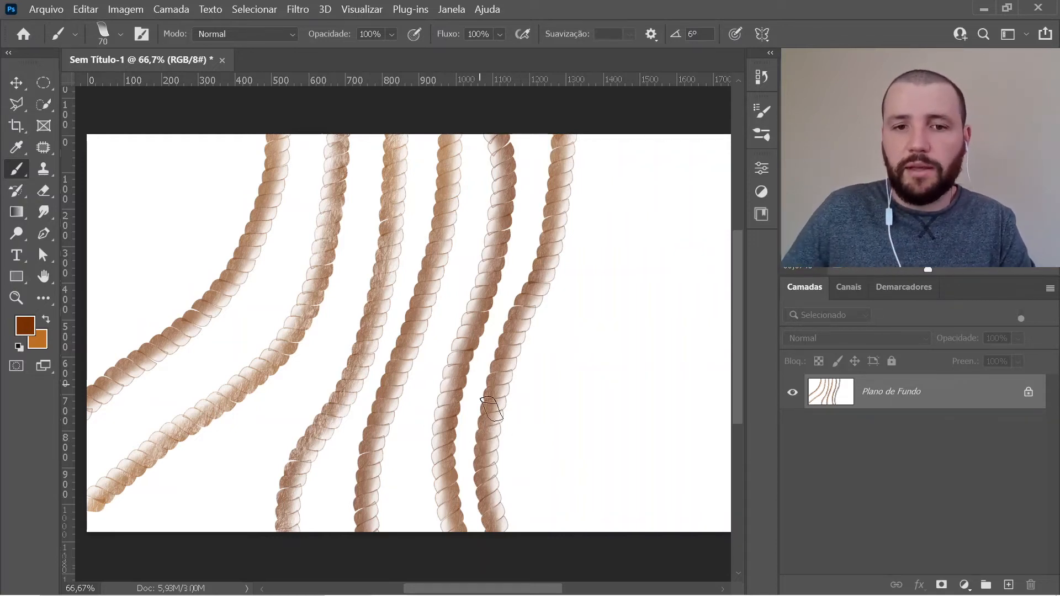
{"action": "mouse_move", "coordinate": [600, 147]}
{"action": "left_mouse_down"}
{"action": "mouse_move", "coordinate": [568, 322]}
{"action": "mouse_move", "coordinate": [537, 390]}
{"action": "mouse_move", "coordinate": [529, 455]}
{"action": "mouse_move", "coordinate": [545, 527]}
{"action": "left_mouse_up"}
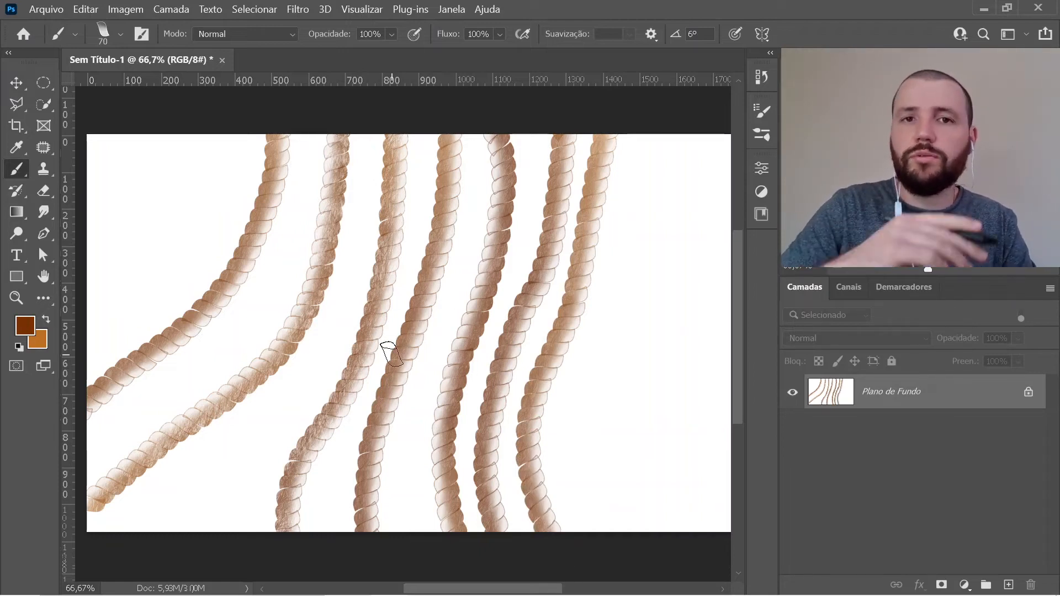
{"action": "key", "text": "ctrl+minus"}
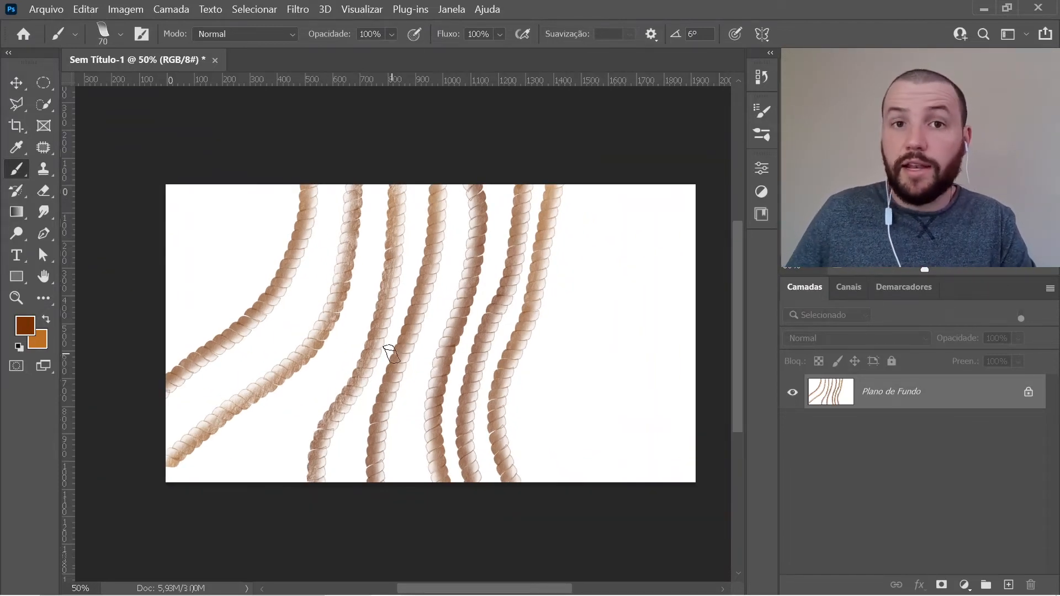
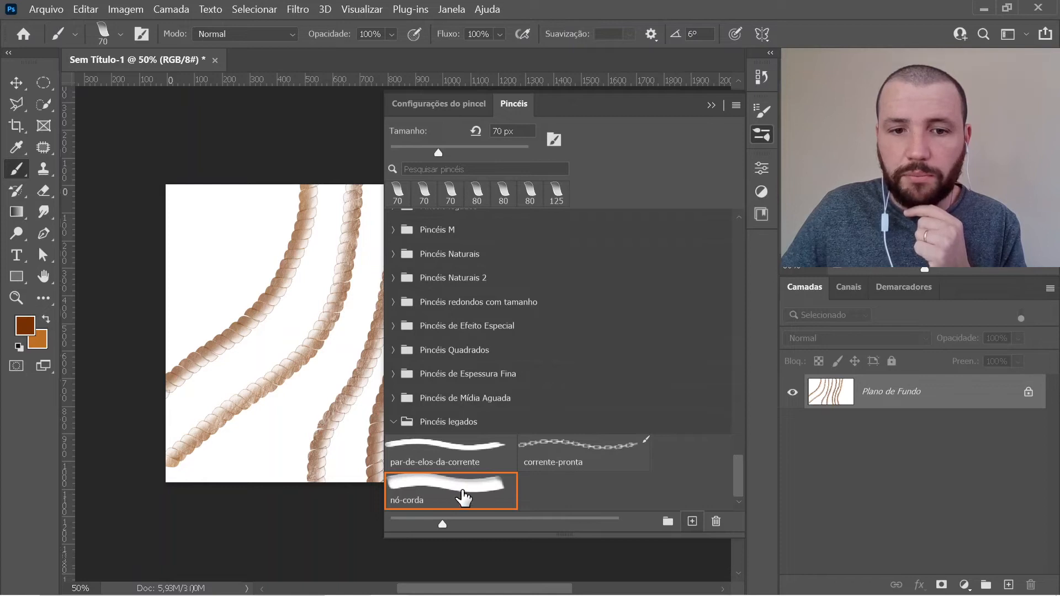
Step: Save the current brush as a new preset named corda-pronta, including the tool settings and the colour
{"action": "left_click", "coordinate": [691, 522]}
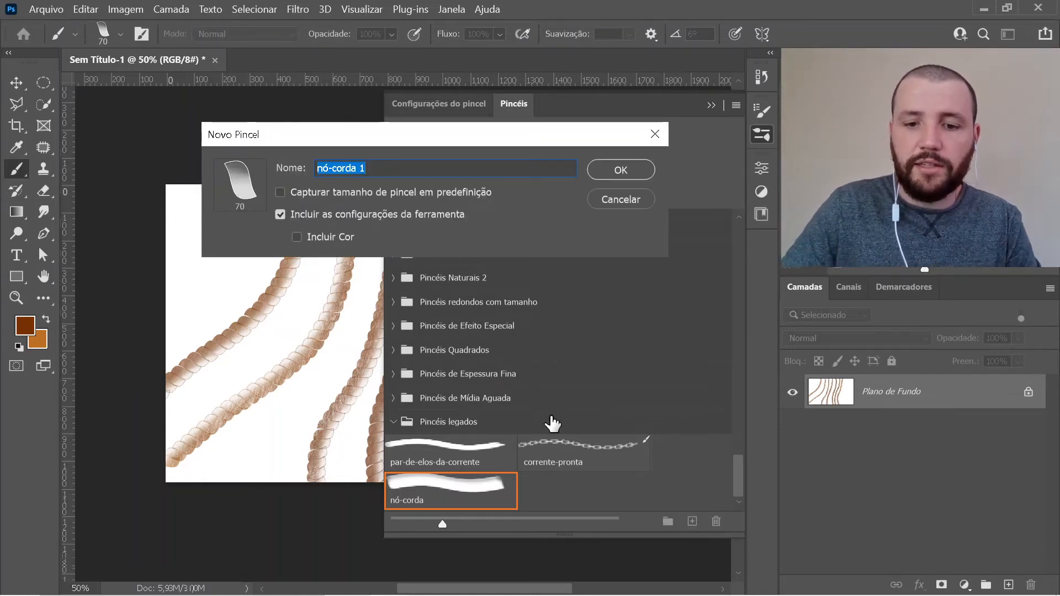
{"action": "type", "text": "corda-pronta"}
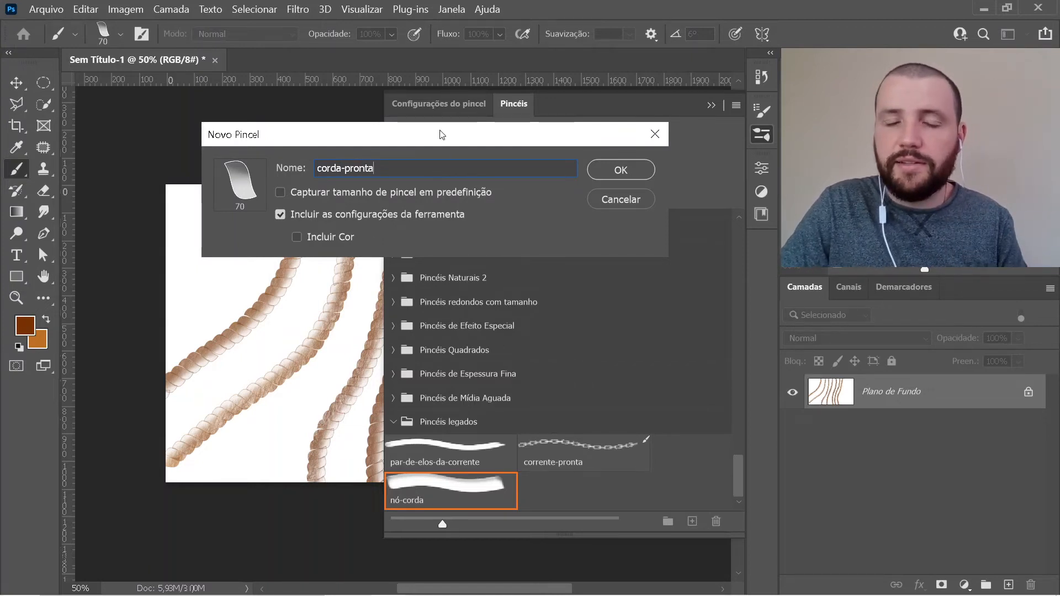
{"action": "left_click_drag", "start_coordinate": [436, 138], "coordinate": [449, 194]}
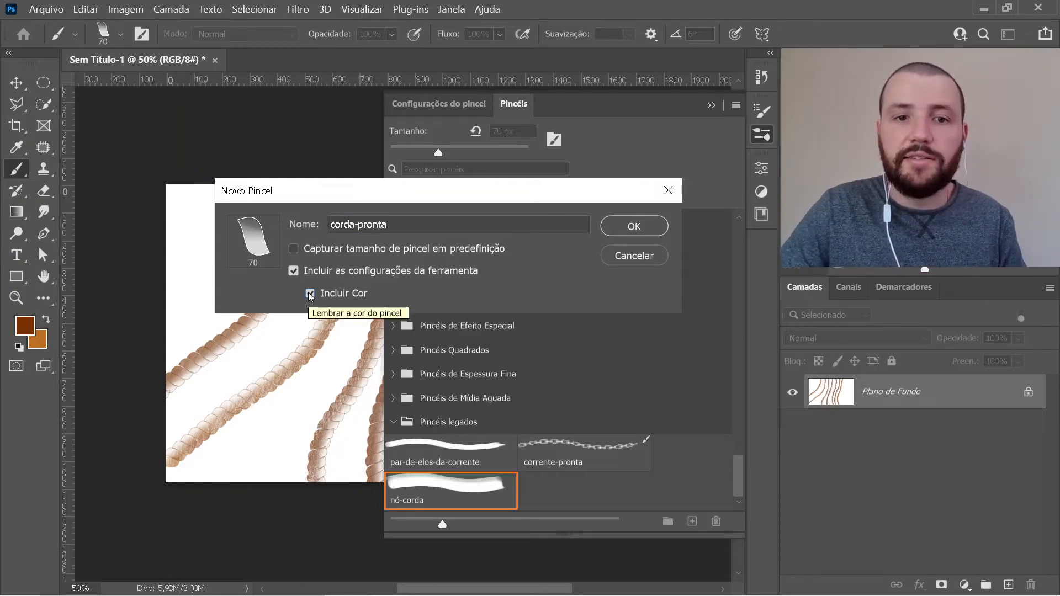
{"action": "left_click", "coordinate": [648, 225]}
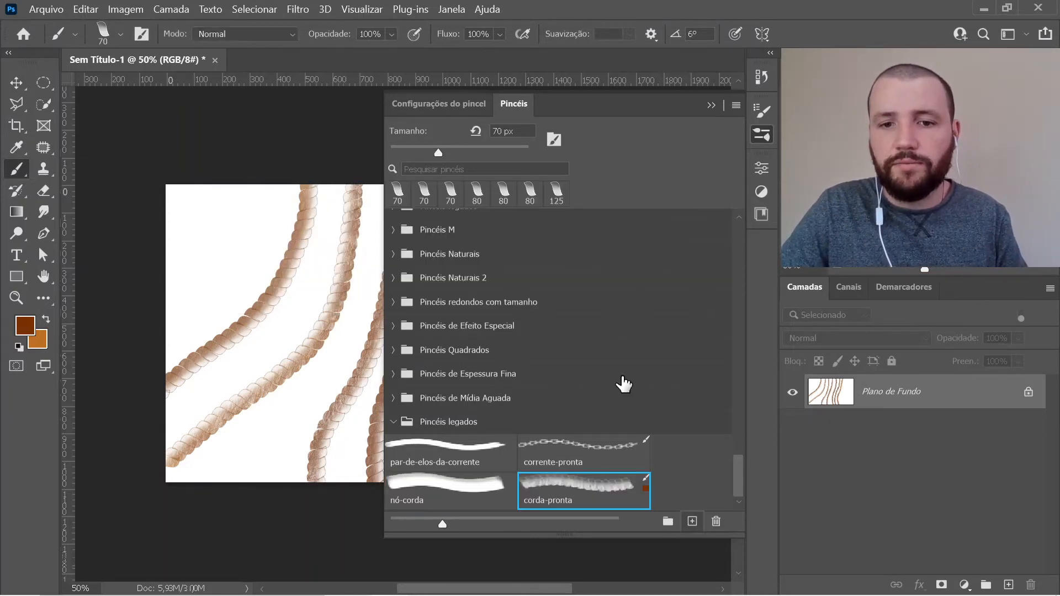
Step: Select the corrente-pronta brush, reduce its size to below 400 px, and paint a vertical chain across the ropes
{"action": "left_click", "coordinate": [443, 448]}
{"action": "left_click", "coordinate": [568, 451]}
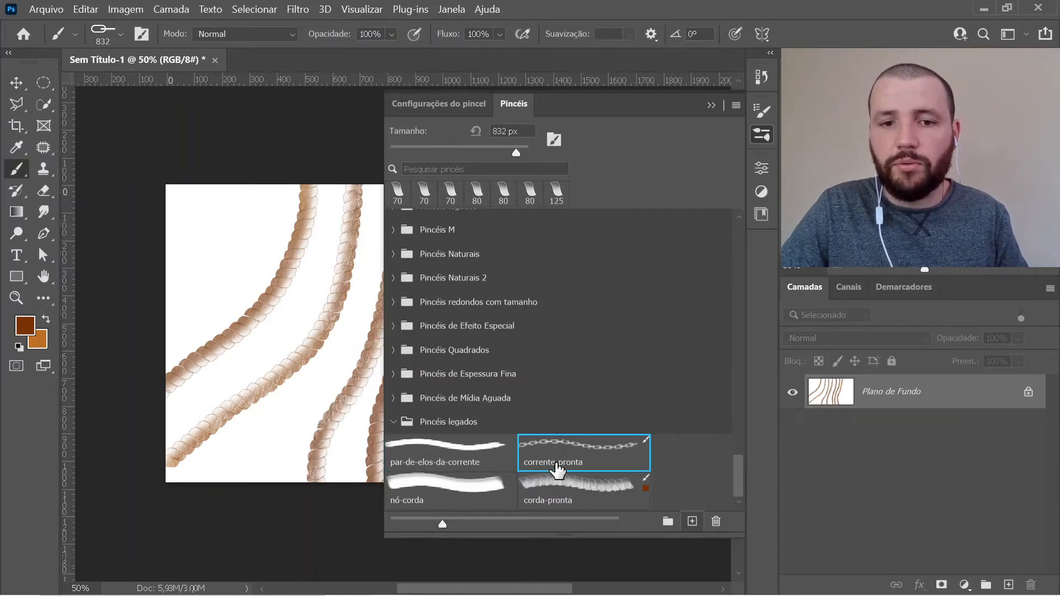
{"action": "key", "text": "bracketleft"}
{"action": "key", "text": "bracketleft"}
{"action": "key", "text": "bracketleft"}
{"action": "key", "text": "bracketleft"}
{"action": "key", "text": "bracketleft"}
{"action": "key", "text": "bracketleft"}
{"action": "key", "text": "bracketleft"}
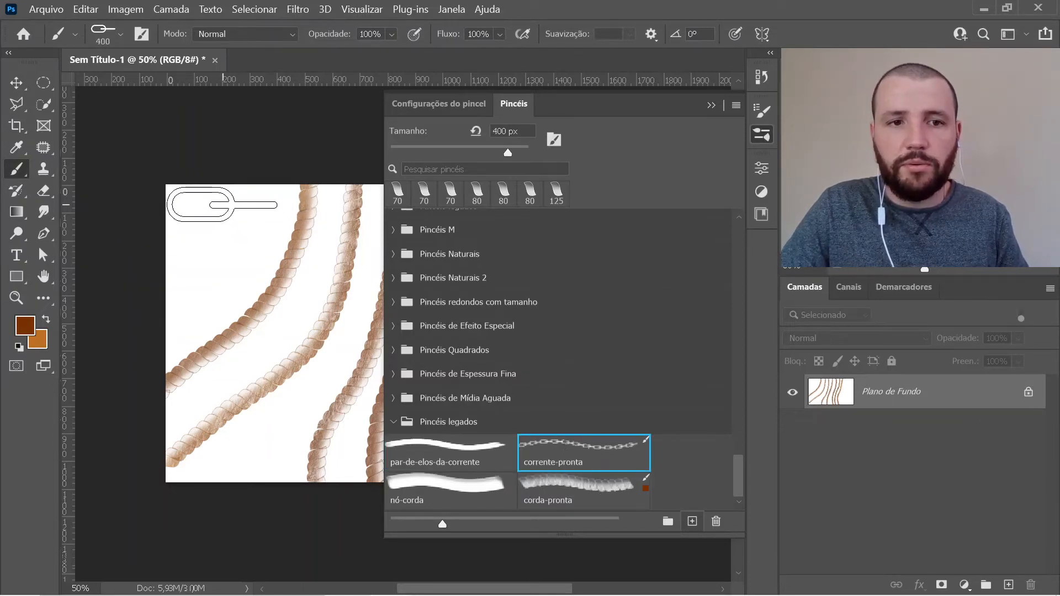
{"action": "key", "text": "bracketleft"}
{"action": "left_click_drag", "start_coordinate": [242, 124], "coordinate": [255, 528]}
Step: Select the saved corda-pronta brush, reduce it to 100 px, and paint a thick vertical rope beside the chain
{"action": "left_click", "coordinate": [470, 495]}
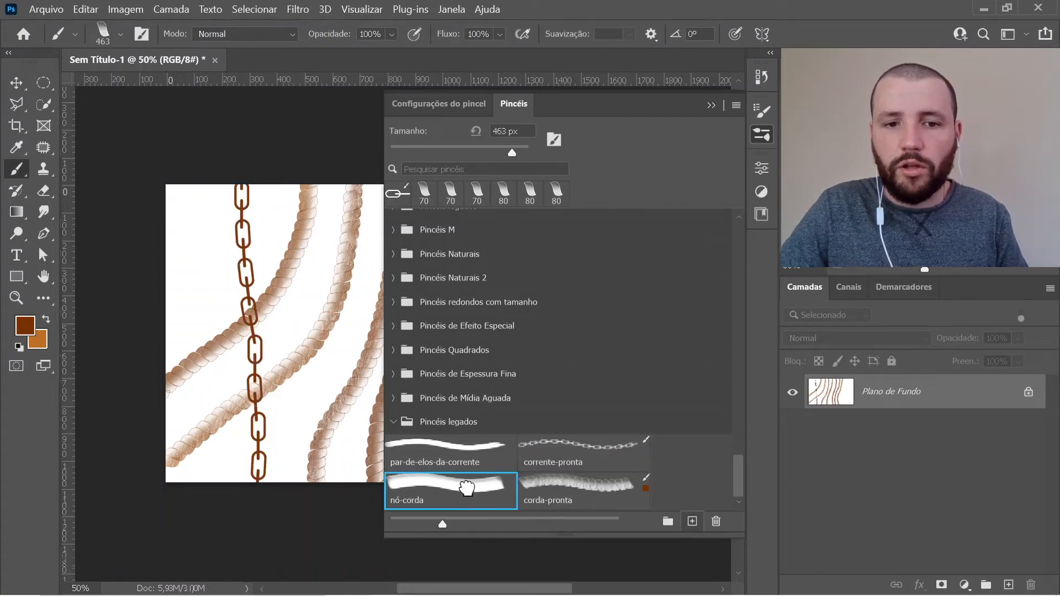
{"action": "left_click", "coordinate": [578, 502]}
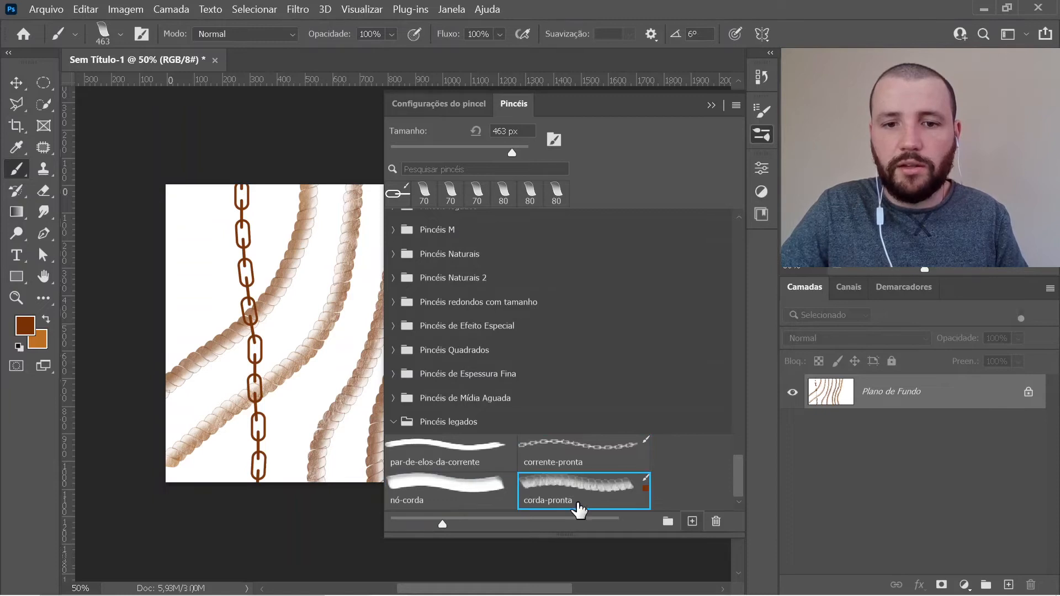
{"action": "key", "text": "bracketleft"}
{"action": "key", "text": "bracketleft"}
{"action": "key", "text": "bracketleft"}
{"action": "key", "text": "bracketleft"}
{"action": "key", "text": "bracketleft"}
{"action": "key", "text": "bracketleft"}
{"action": "key", "text": "bracketleft"}
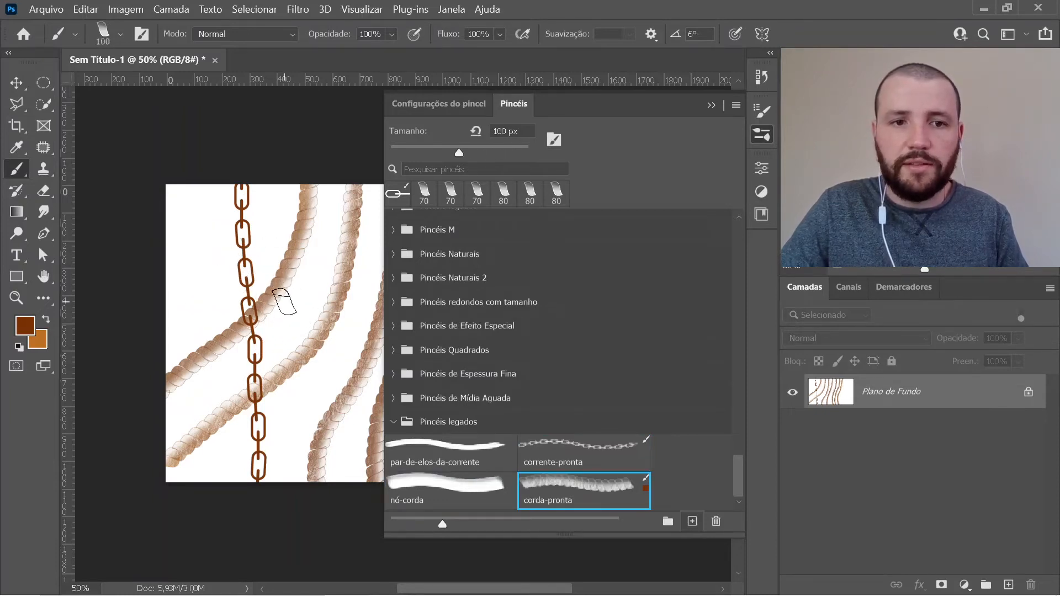
{"action": "mouse_move", "coordinate": [276, 155]}
{"action": "left_mouse_down"}
{"action": "mouse_move", "coordinate": [304, 364]}
{"action": "mouse_move", "coordinate": [306, 476]}
{"action": "mouse_move", "coordinate": [286, 562]}
{"action": "left_mouse_up"}
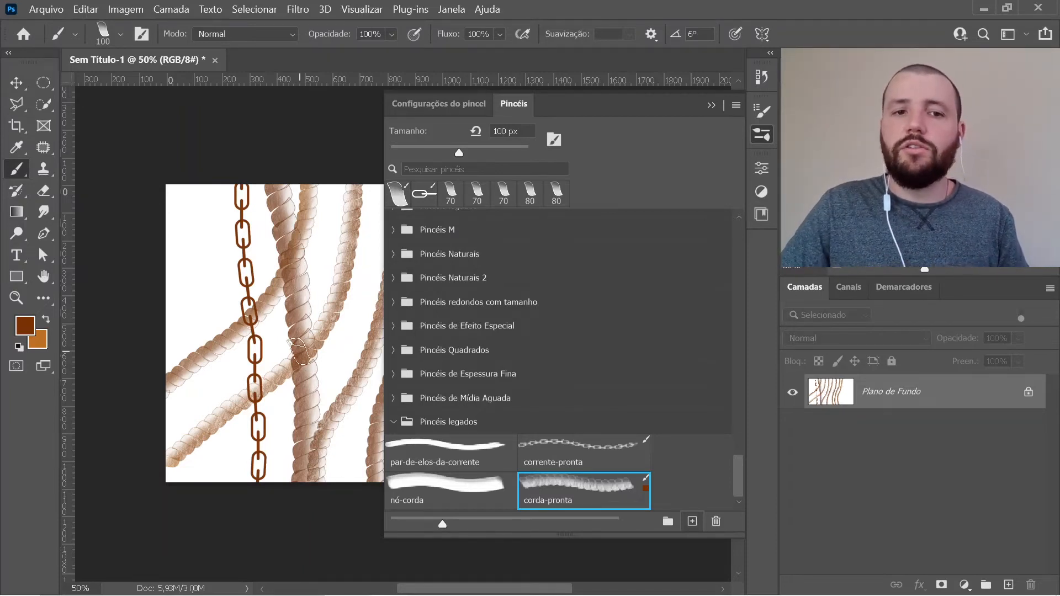
Step: Reset the colours to default black and white and fill the canvas with the white background colour
{"action": "key", "text": "d"}
{"action": "key", "text": "ctrl+BackSpace"}
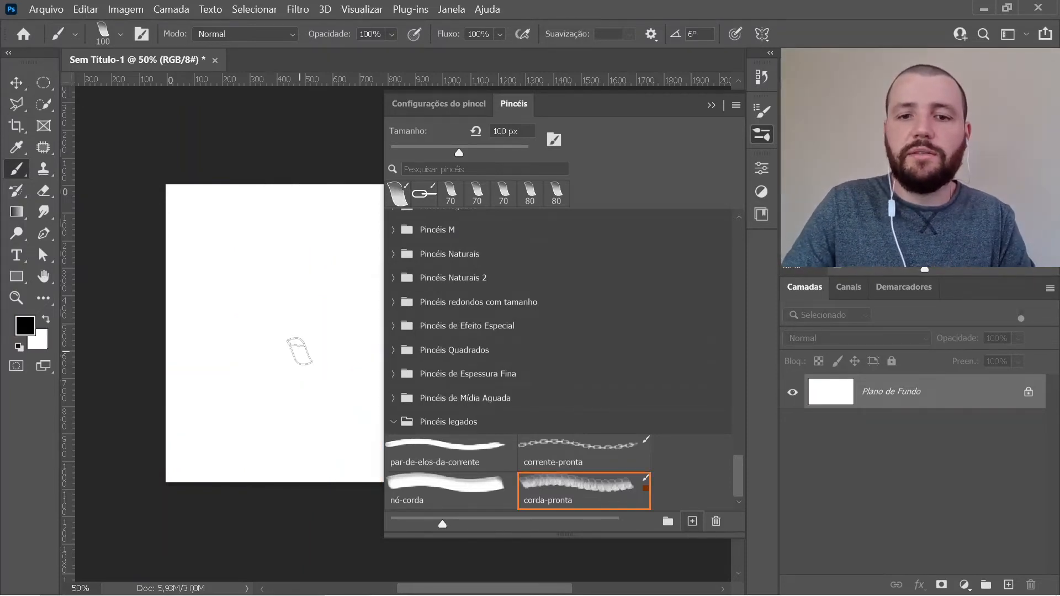
Step: Paint a vertical test stroke with the corda-pronta brush on the blank canvas and undo it
{"action": "mouse_move", "coordinate": [237, 166]}
{"action": "left_mouse_down"}
{"action": "mouse_move", "coordinate": [212, 311]}
{"action": "mouse_move", "coordinate": [236, 501]}
{"action": "mouse_move", "coordinate": [260, 579]}
{"action": "left_mouse_up"}
{"action": "key", "text": "ctrl+z"}
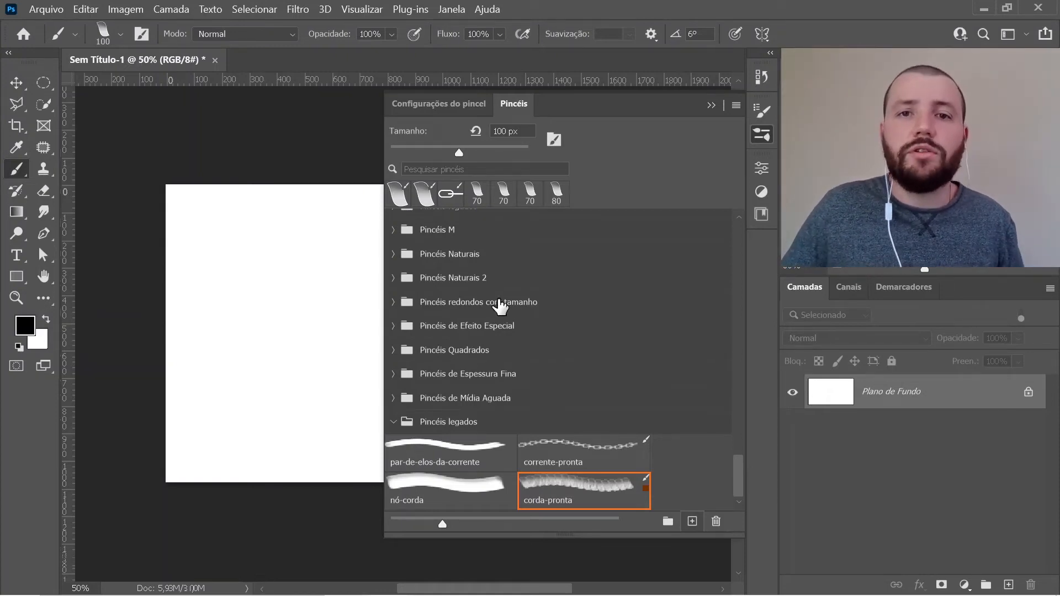
Step: Add a new layer and draw a black rounded rectangle about 377 × 220 px in the upper-left part of the canvas
{"action": "left_click", "coordinate": [763, 137]}
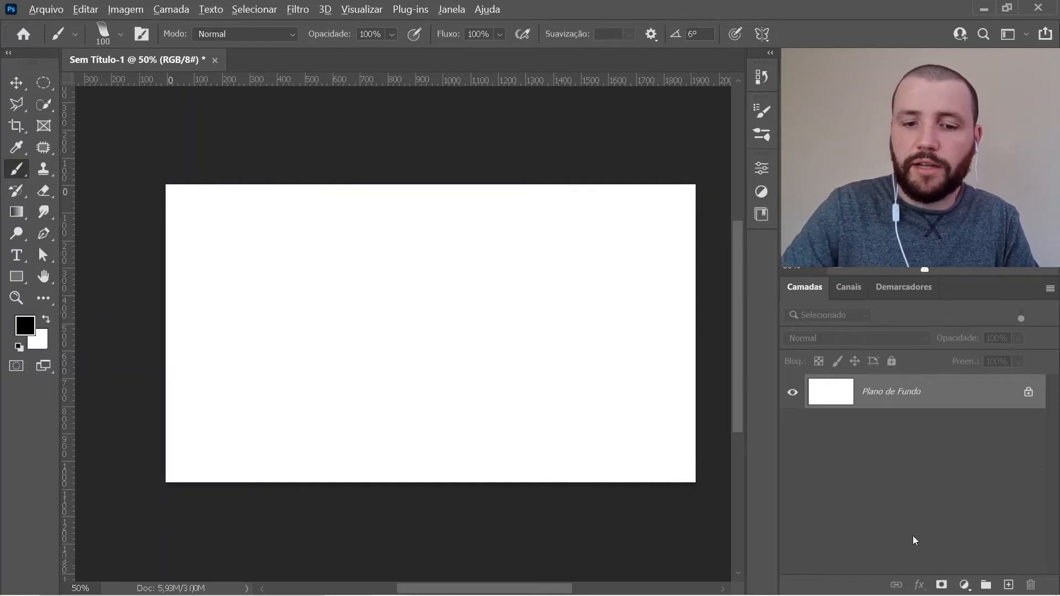
{"action": "key", "text": "ctrl+shift+alt+n"}
{"action": "key", "text": "v"}
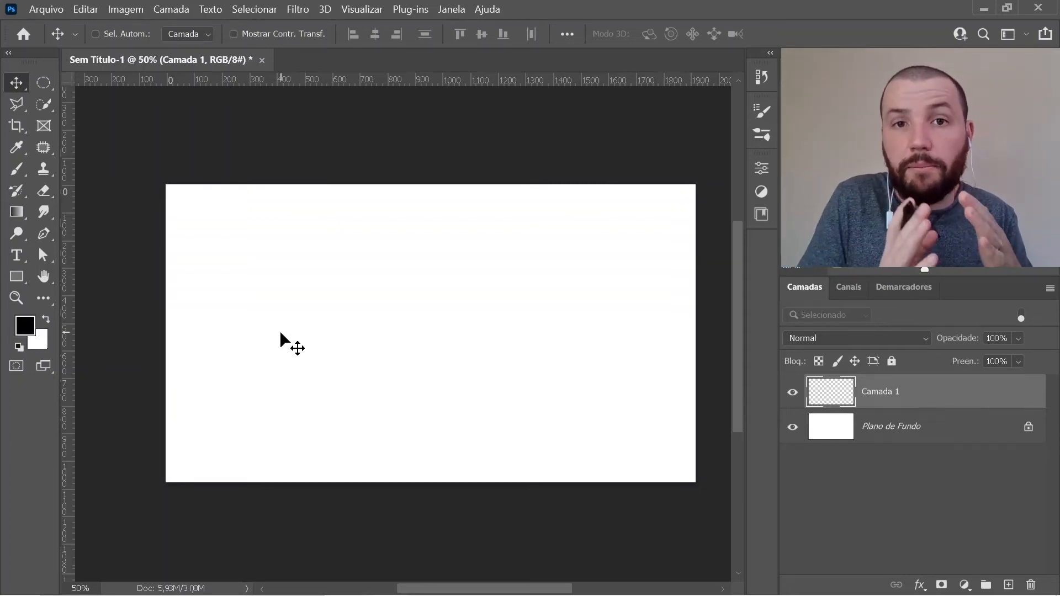
{"action": "left_click", "coordinate": [17, 277]}
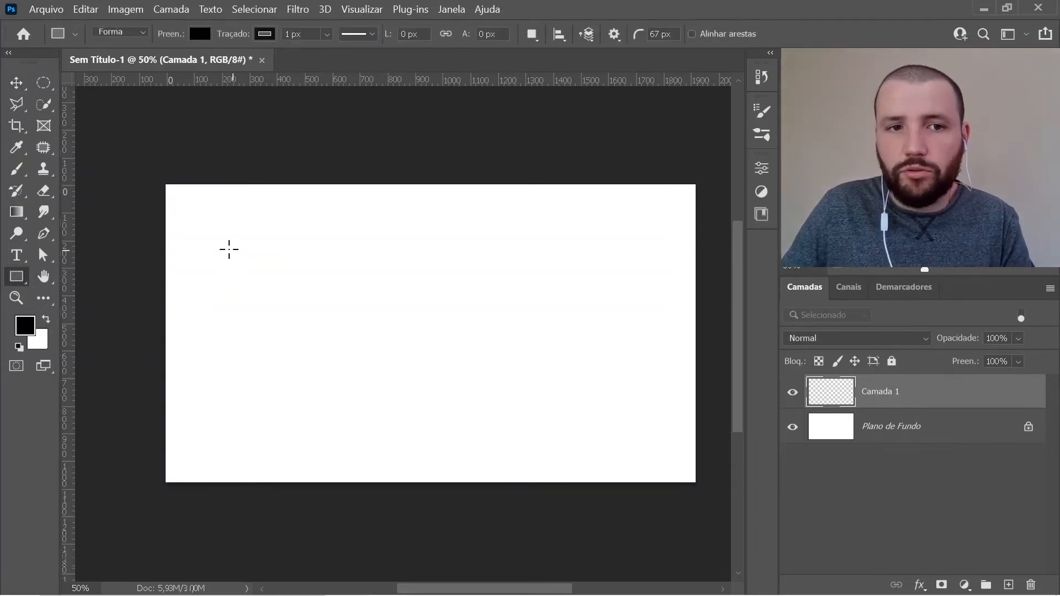
{"action": "left_click_drag", "start_coordinate": [212, 252], "coordinate": [316, 313]}
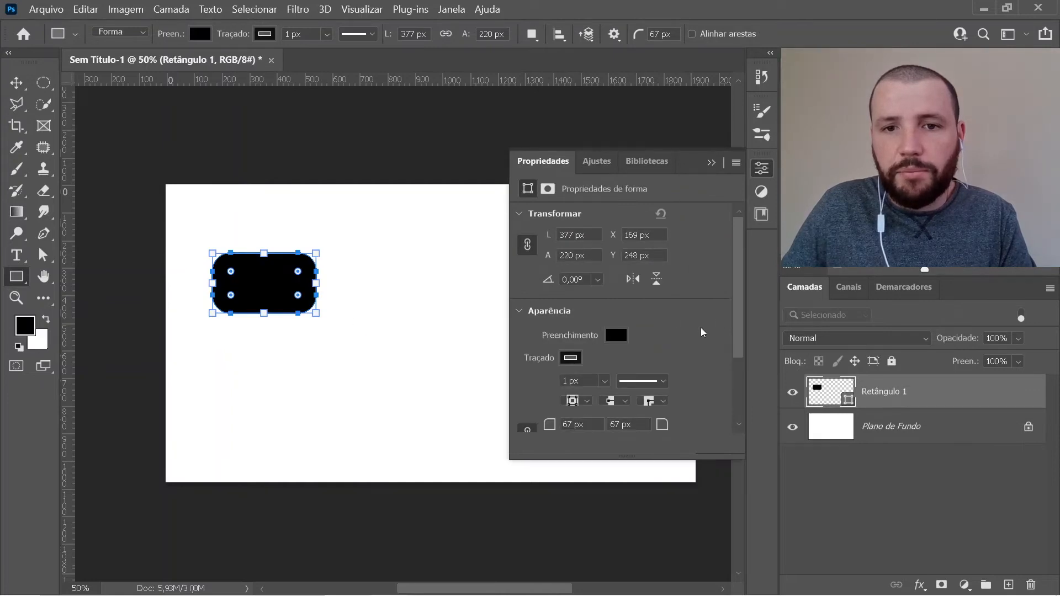
Step: Set all four corner radii of the rectangle to 17 px and close its properties
{"action": "left_click_drag", "start_coordinate": [737, 282], "coordinate": [741, 363]}
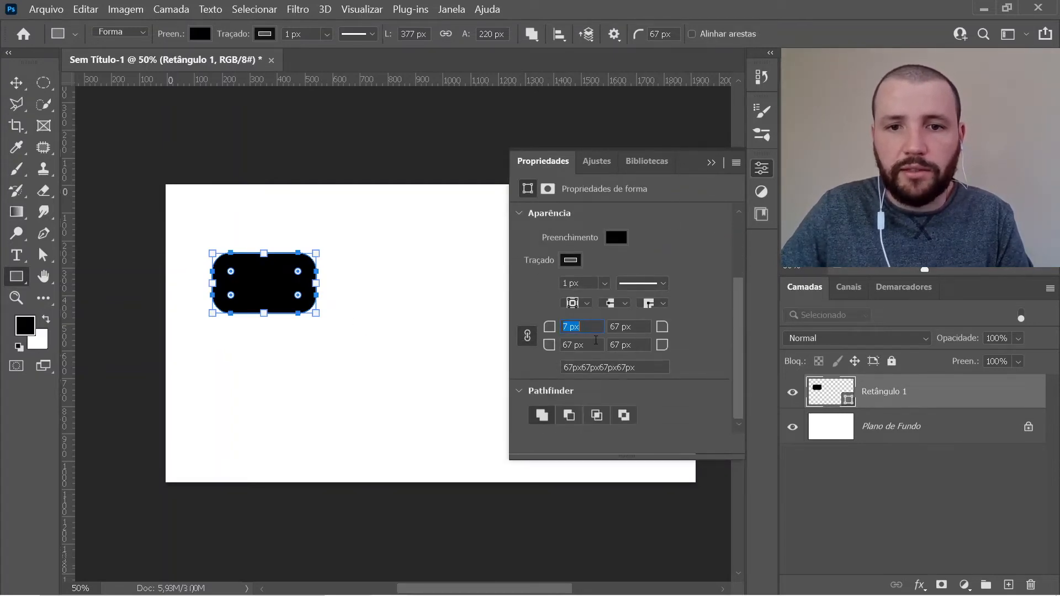
{"action": "key", "text": "Tab"}
{"action": "left_click", "coordinate": [16, 83]}
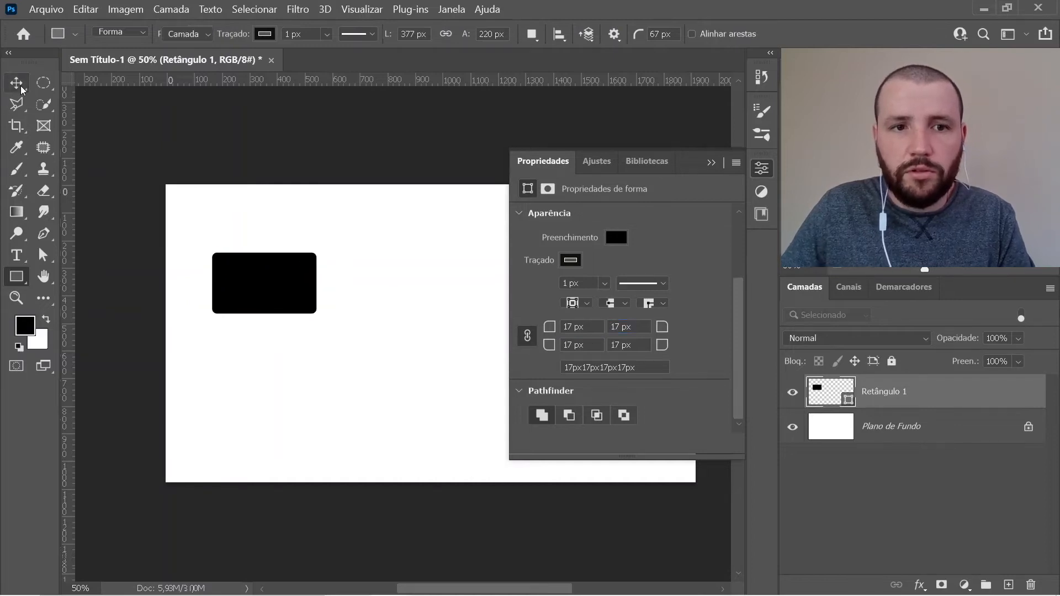
{"action": "left_click", "coordinate": [761, 170]}
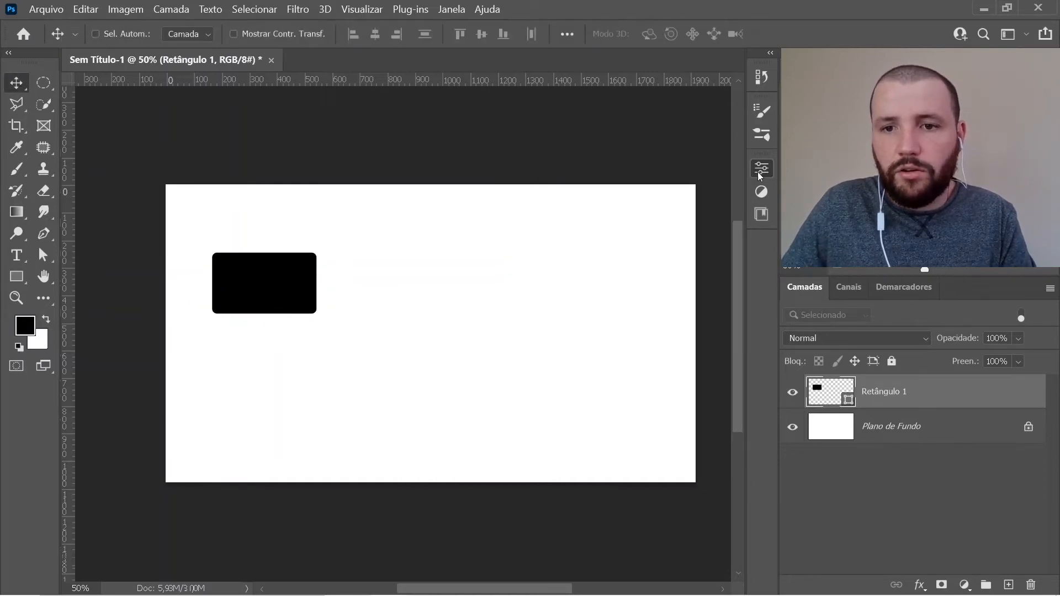
Step: Transform the rectangle to about 68% of its height and skew it vertically by about -31° into a slanted block
{"action": "left_click", "coordinate": [373, 301], "text": "ctrl"}
{"action": "left_click_drag", "start_coordinate": [337, 310], "coordinate": [406, 288]}
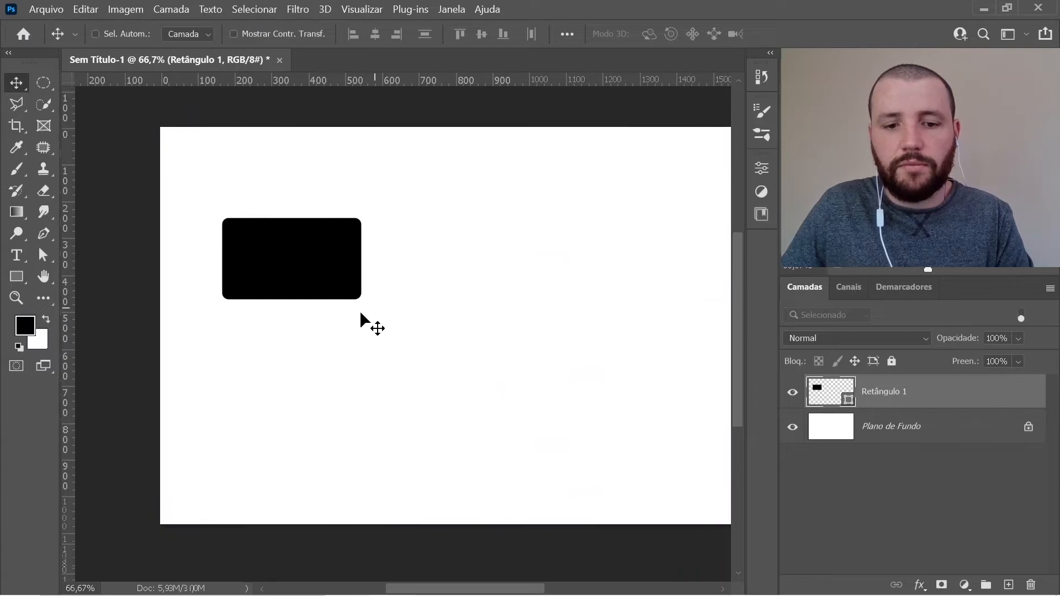
{"action": "key", "text": "ctrl+t"}
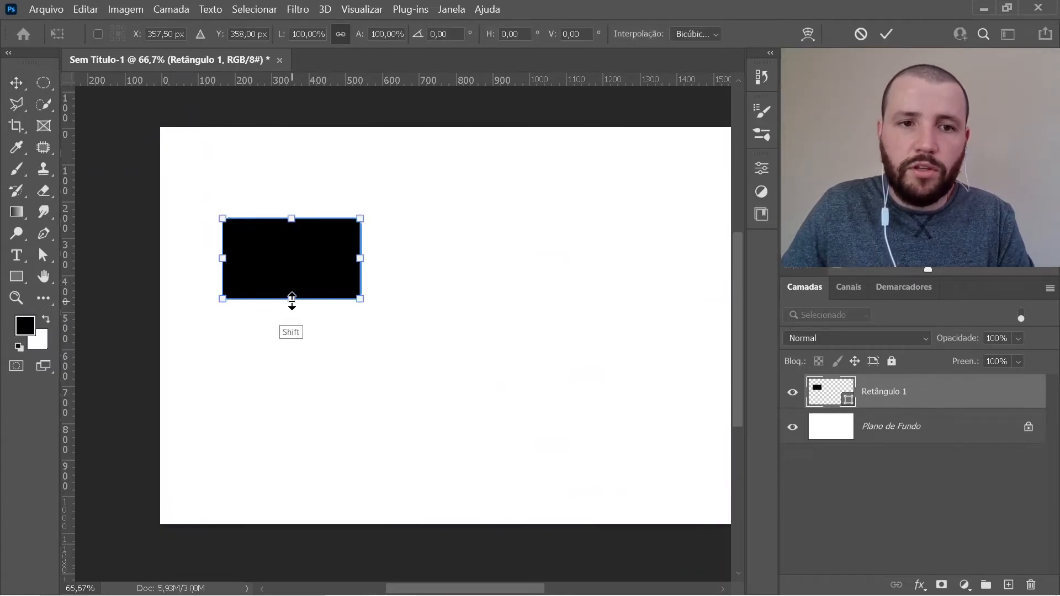
{"action": "left_click_drag", "start_coordinate": [291, 302], "coordinate": [288, 275]}
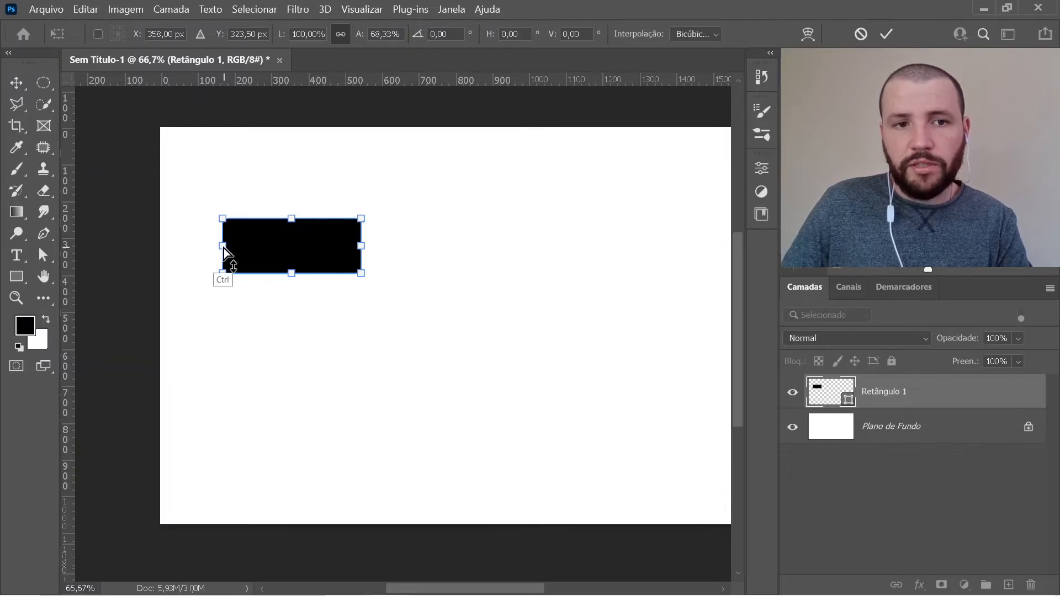
{"action": "left_click_drag", "start_coordinate": [224, 251], "coordinate": [269, 304]}
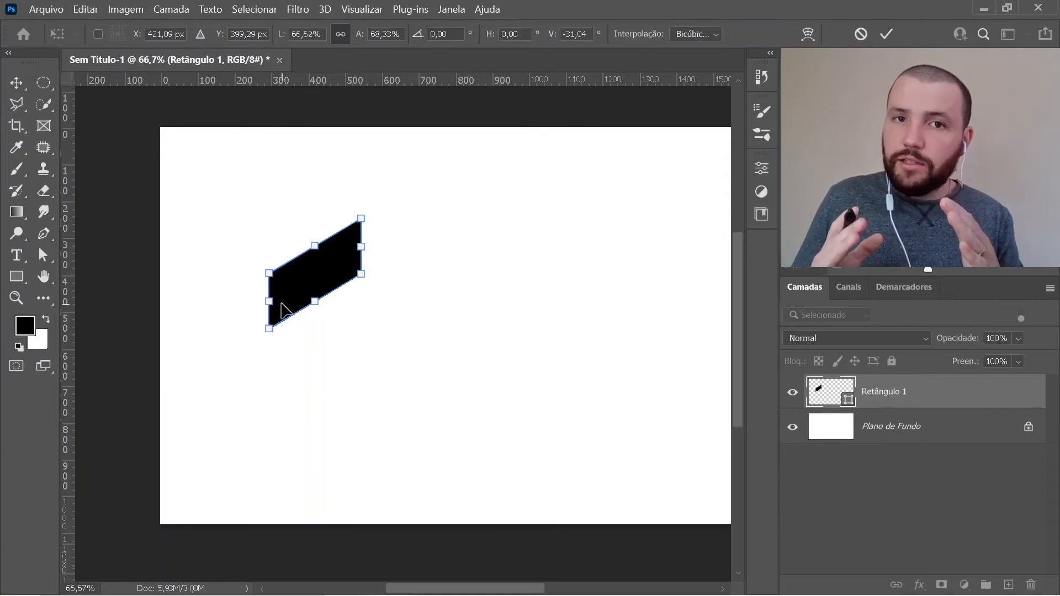
{"action": "left_click", "coordinate": [887, 35]}
Step: Duplicate the slanted block twice into a vertical stack of three and distribute the three layers evenly
{"action": "left_click_drag", "start_coordinate": [324, 289], "coordinate": [280, 359]}
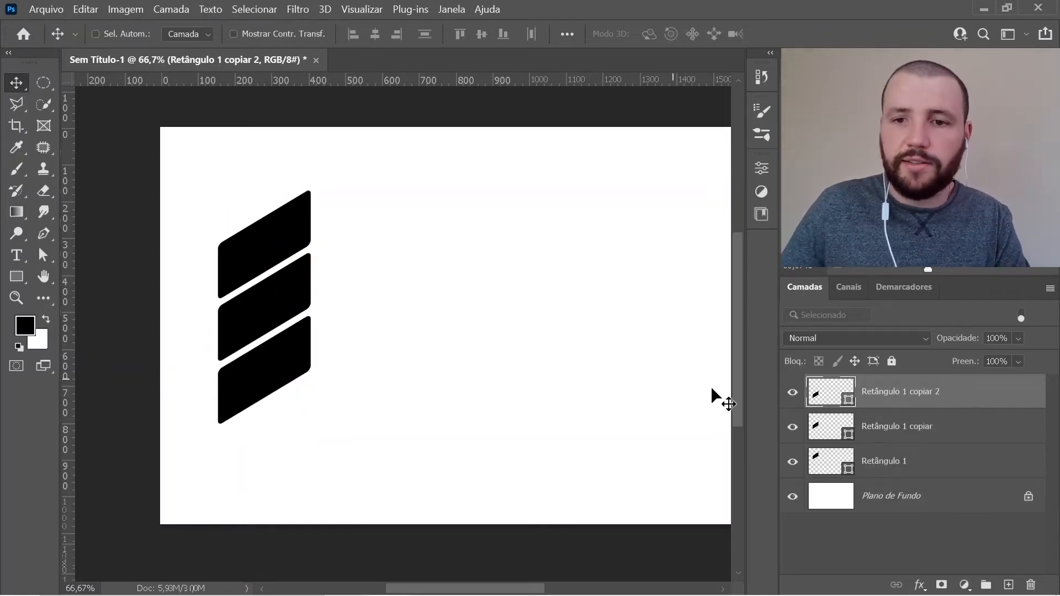
{"action": "left_click", "coordinate": [890, 470], "text": "shift"}
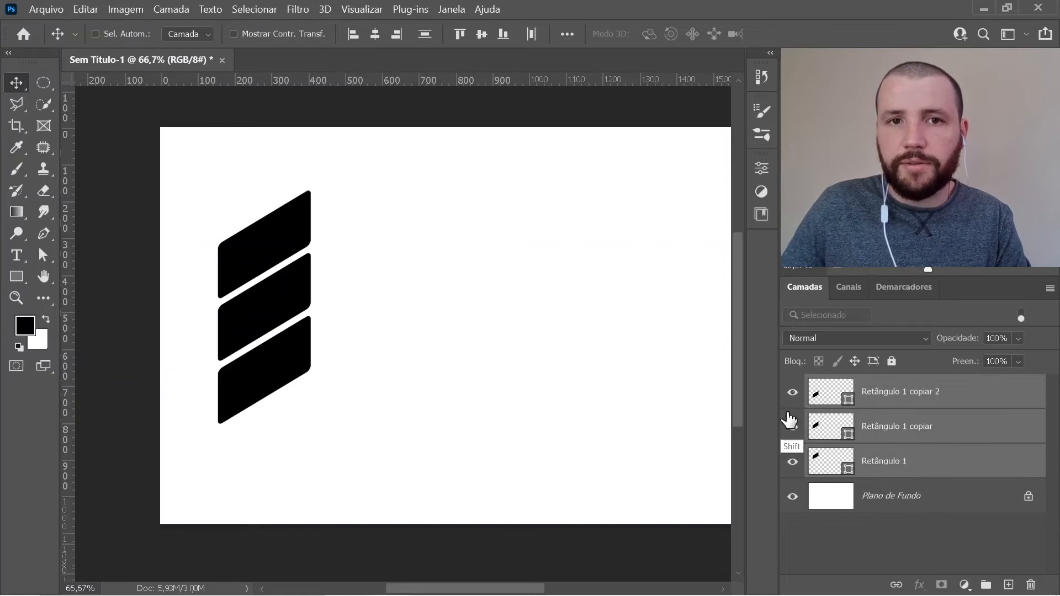
{"action": "left_click", "coordinate": [426, 36]}
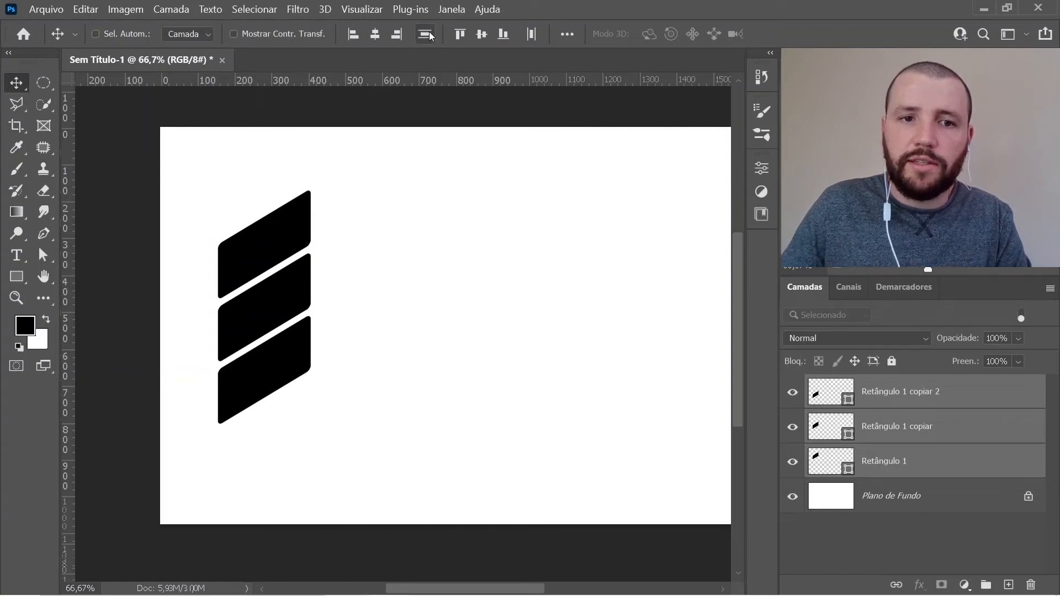
Step: Move the three stacked blocks slightly up and toward the canvas's left edge and merge them into one shape layer
{"action": "left_click_drag", "start_coordinate": [284, 348], "coordinate": [266, 334]}
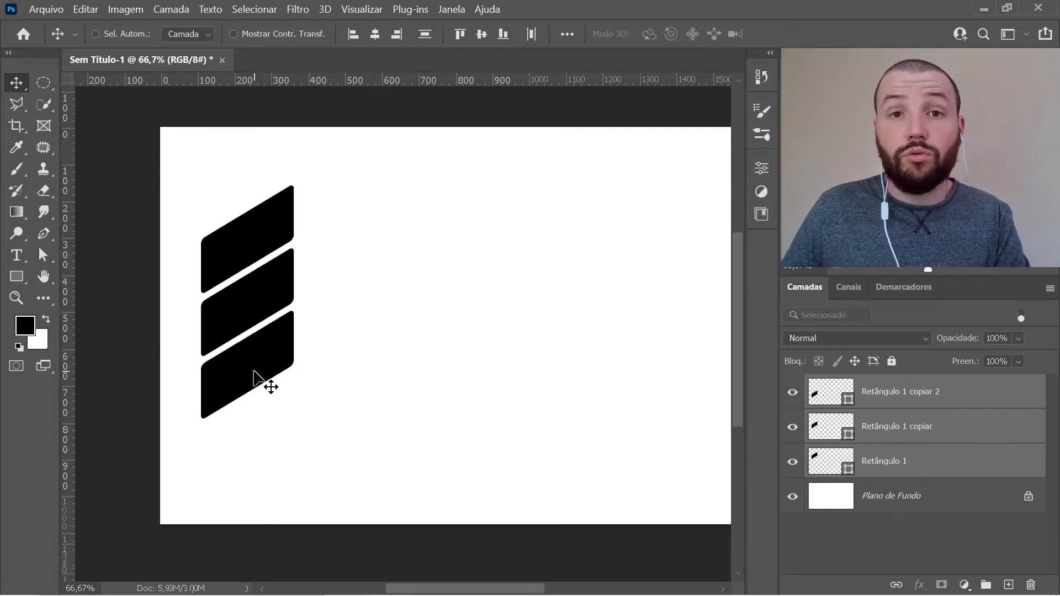
{"action": "key", "text": "ctrl"}
{"action": "key", "text": "ctrl+e"}
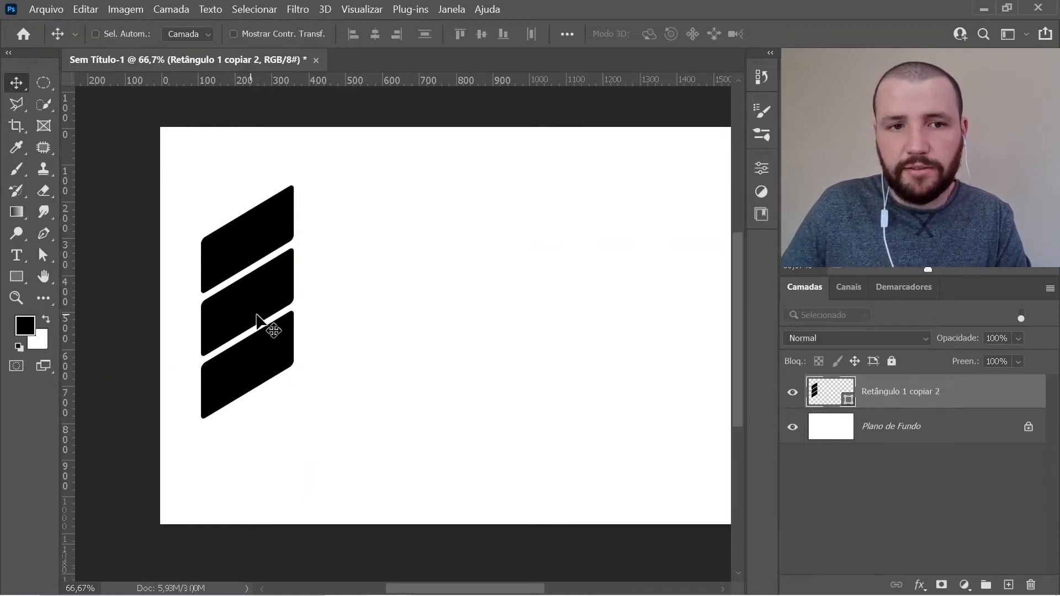
Step: Duplicate the block column to its right, flip the copy horizontally, and level it with the original column
{"action": "left_click_drag", "start_coordinate": [260, 320], "coordinate": [453, 314]}
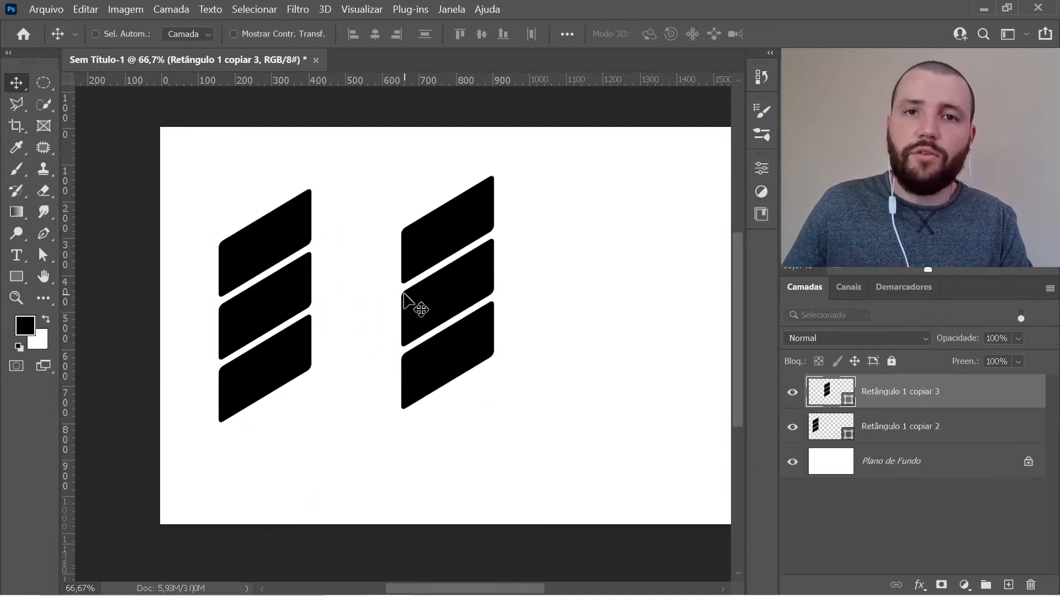
{"action": "left_click", "coordinate": [85, 9]}
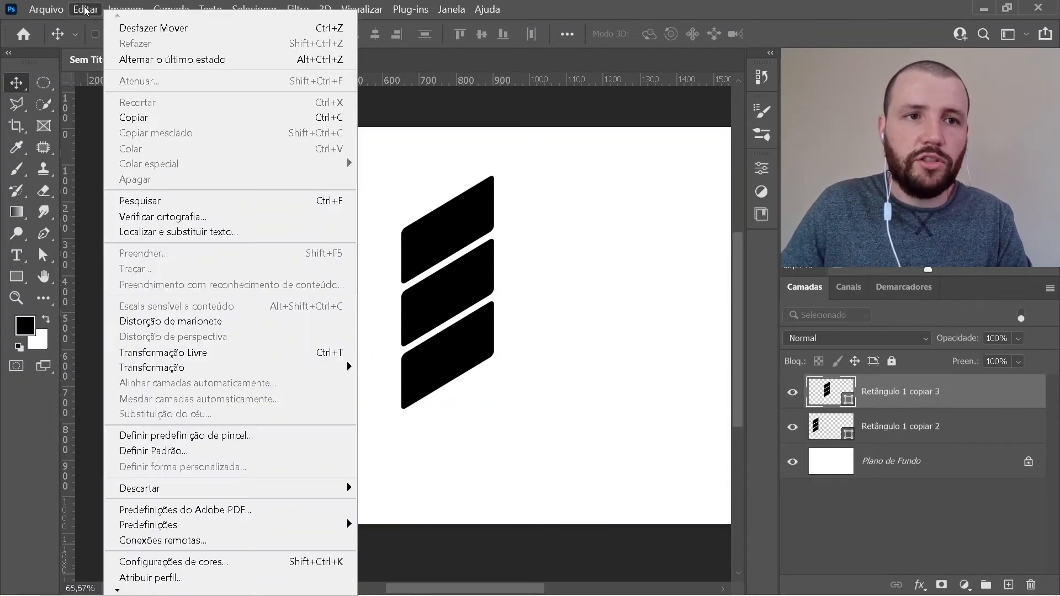
{"action": "mouse_move", "coordinate": [239, 371]}
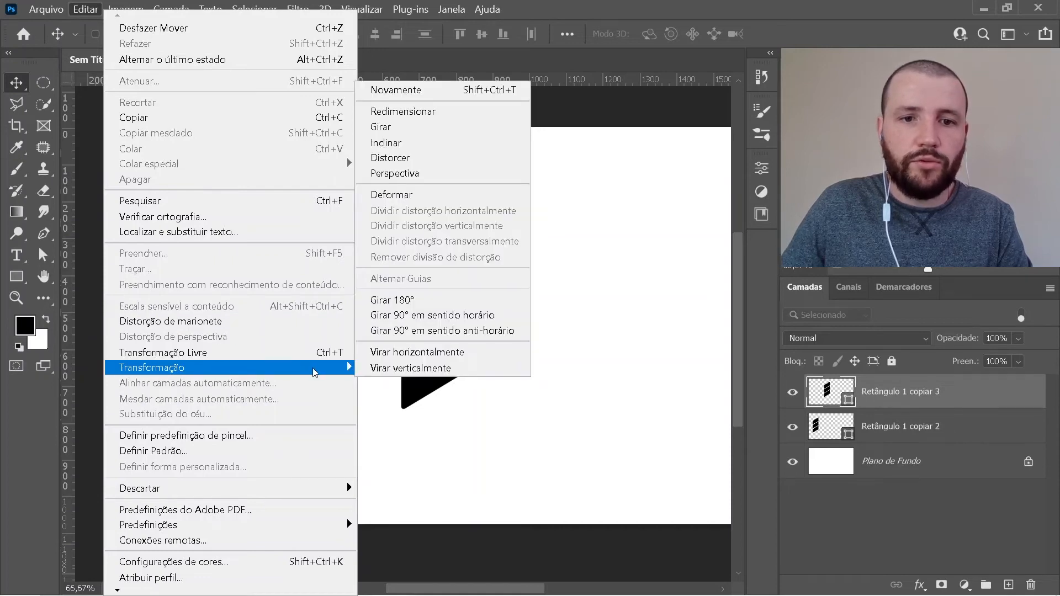
{"action": "left_click", "coordinate": [428, 354]}
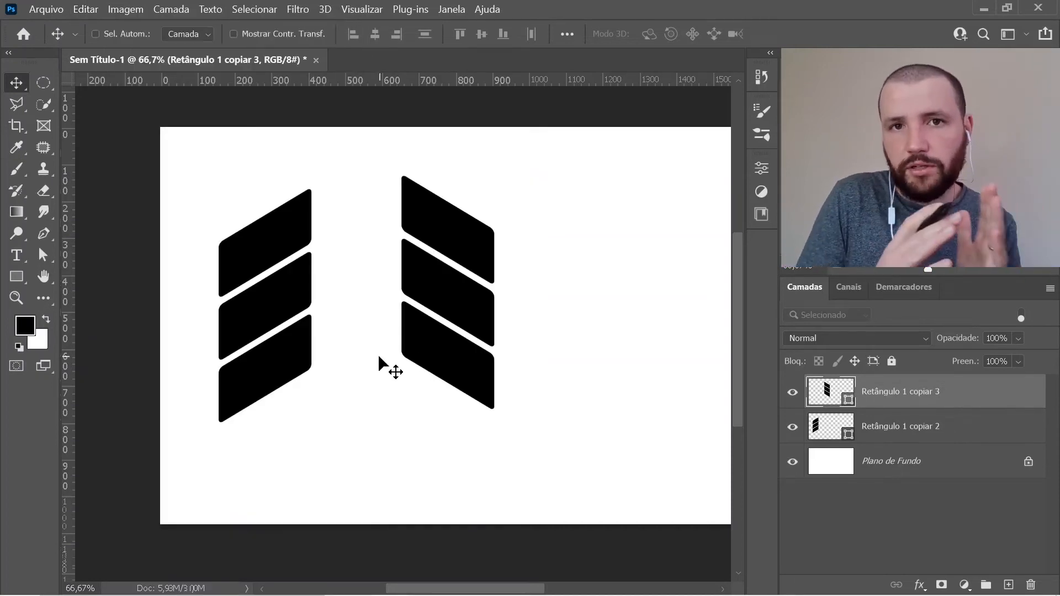
{"action": "left_click_drag", "start_coordinate": [436, 292], "coordinate": [461, 308]}
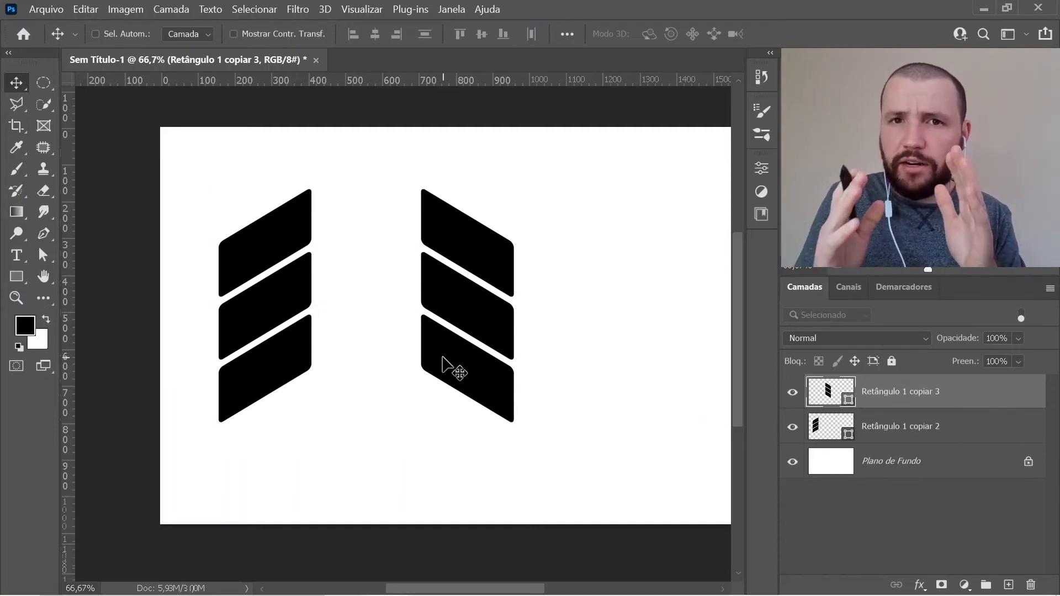
Step: Duplicate the mirrored column into the gap between the two large columns
{"action": "left_click_drag", "start_coordinate": [445, 350], "coordinate": [352, 410]}
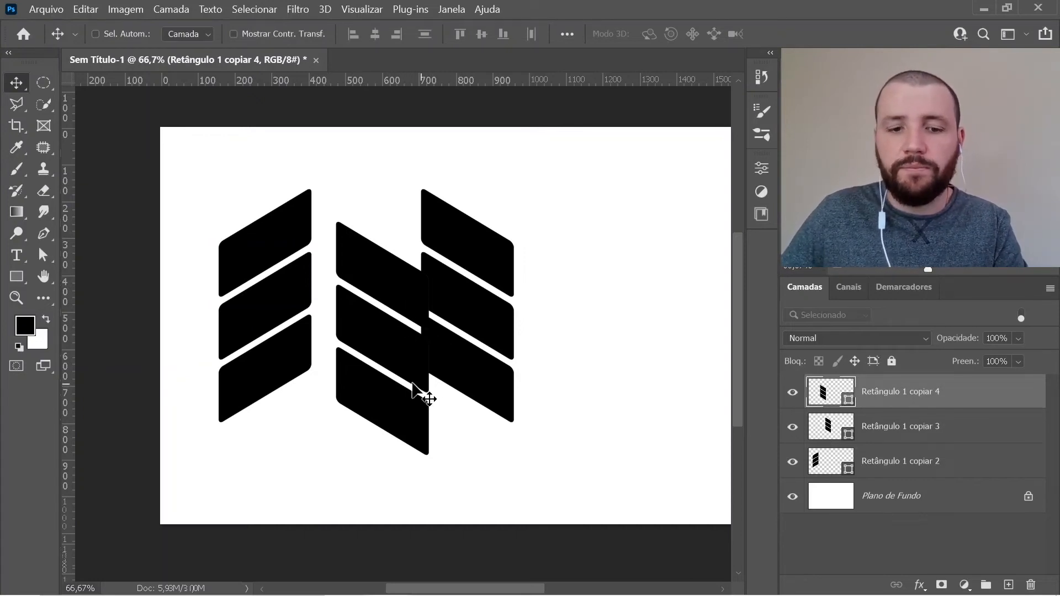
{"action": "key", "text": "ctrl+t"}
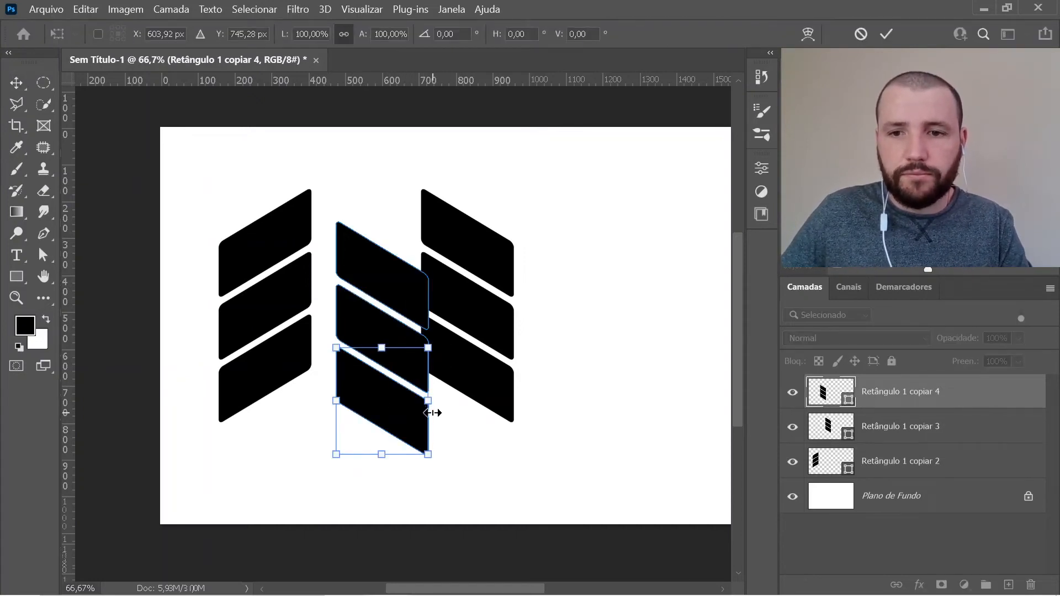
{"action": "left_click_drag", "start_coordinate": [431, 407], "coordinate": [415, 407]}
{"action": "key", "text": "Escape"}
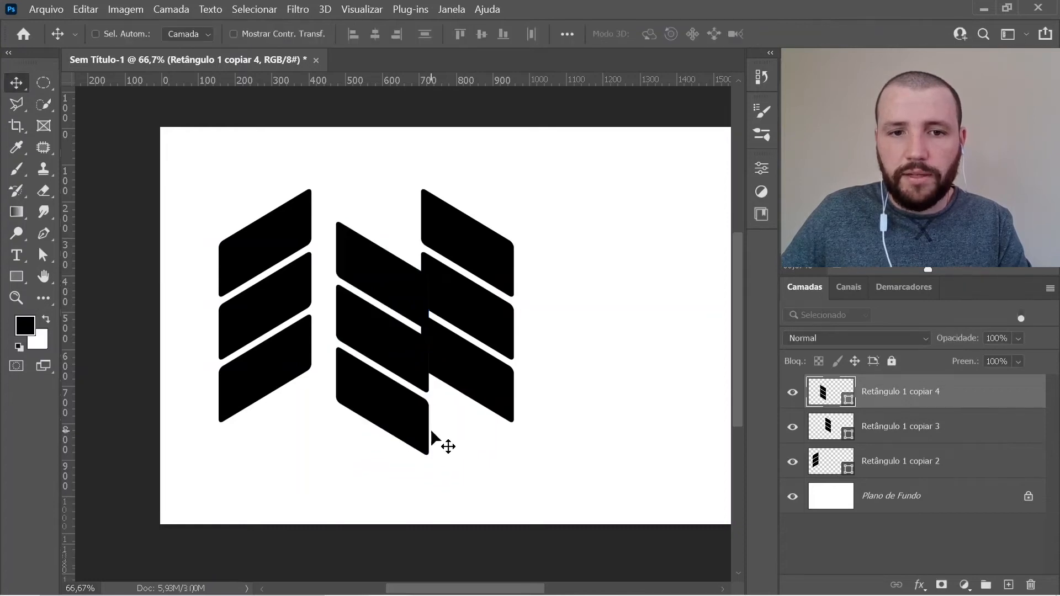
Step: Scale the middle copy to about half its width, flatten it, and stack four of these small block groups beside the left column
{"action": "left_click_drag", "start_coordinate": [404, 371], "coordinate": [373, 382]}
{"action": "key", "text": "ctrl+t"}
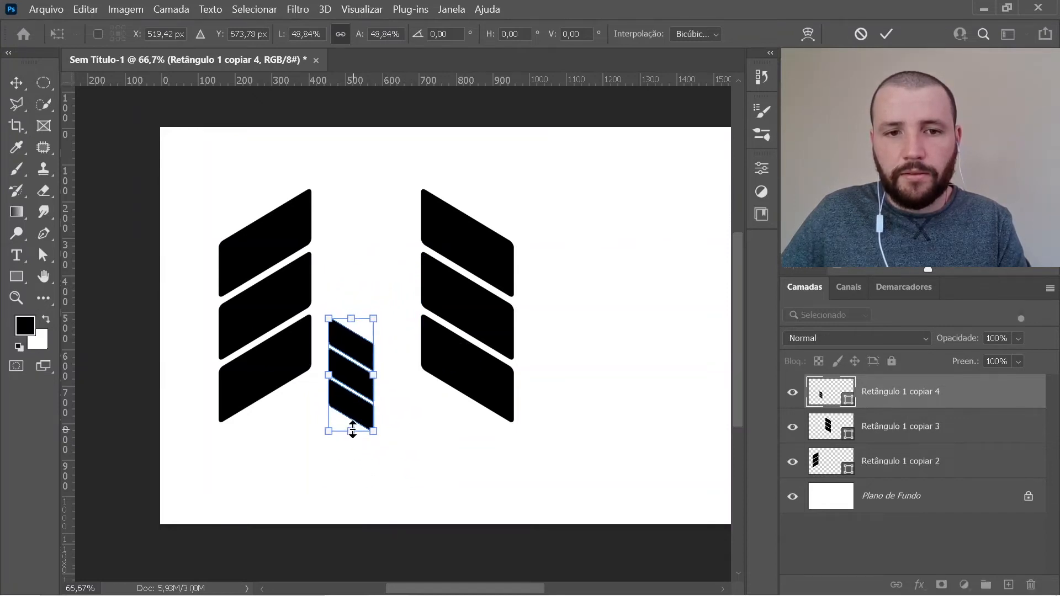
{"action": "left_click_drag", "start_coordinate": [353, 430], "coordinate": [386, 266]}
{"action": "left_click_drag", "start_coordinate": [388, 280], "coordinate": [341, 418]}
{"action": "left_click", "coordinate": [886, 34]}
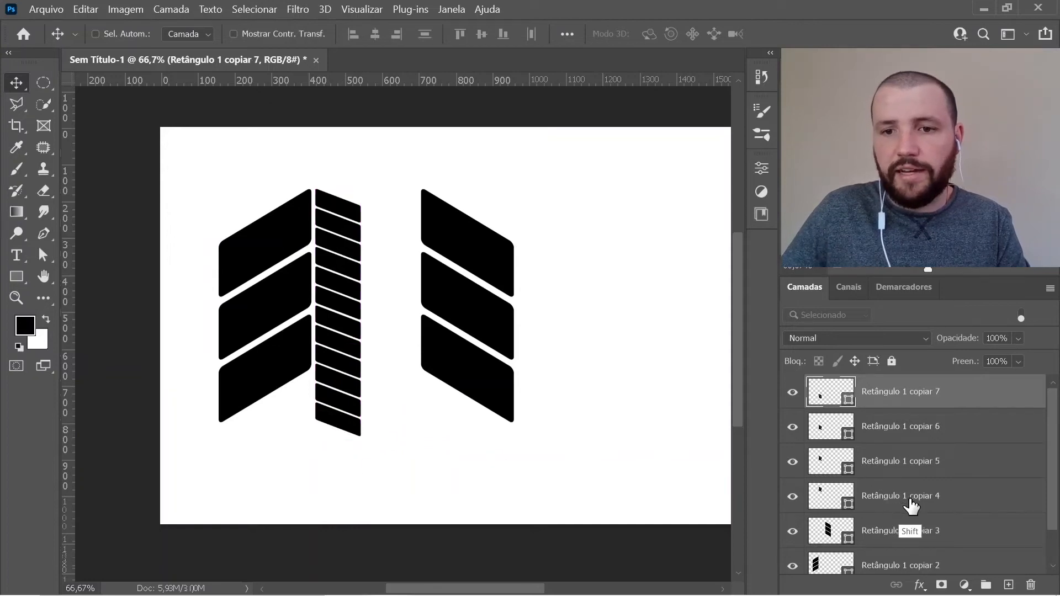
Step: Merge the four small block groups into one shape layer and nudge the narrow column into place beside the left column
{"action": "left_click", "coordinate": [898, 500], "text": "shift"}
{"action": "key", "text": "ctrl+e"}
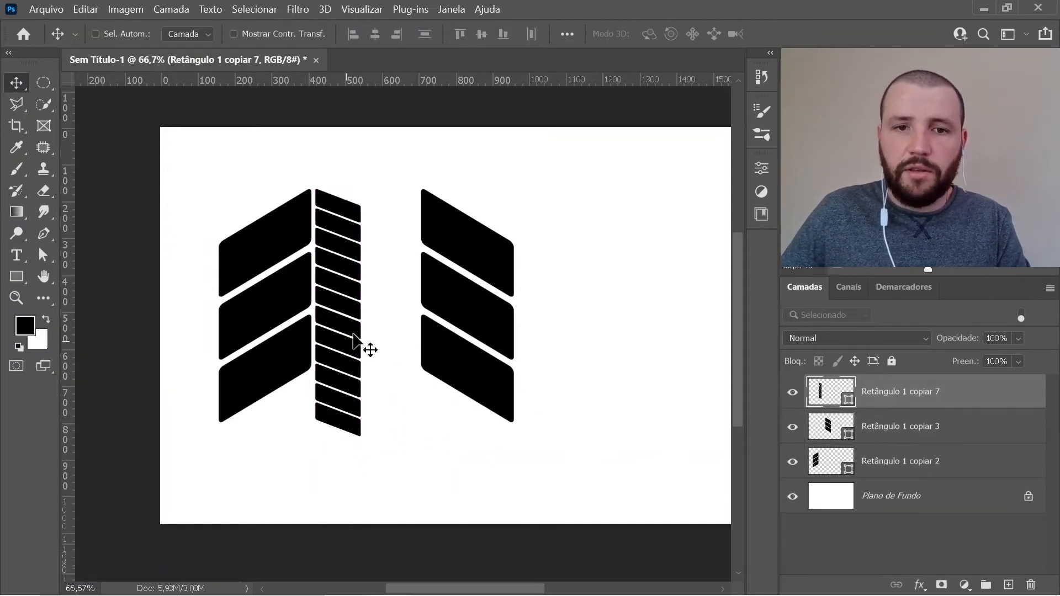
{"action": "mouse_move", "coordinate": [357, 349]}
{"action": "left_mouse_down"}
{"action": "mouse_move", "coordinate": [362, 323]}
{"action": "mouse_move", "coordinate": [352, 345]}
{"action": "left_mouse_up"}
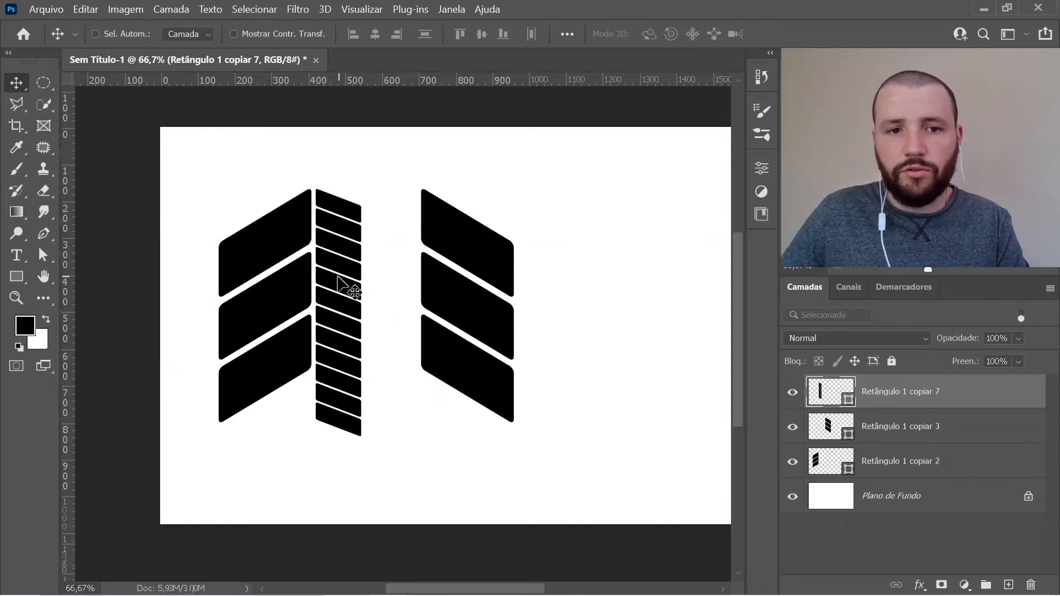
Step: Duplicate the narrow column to its right, flip the copy horizontally, and fit it beside the large right column
{"action": "left_click_drag", "start_coordinate": [333, 313], "coordinate": [390, 316]}
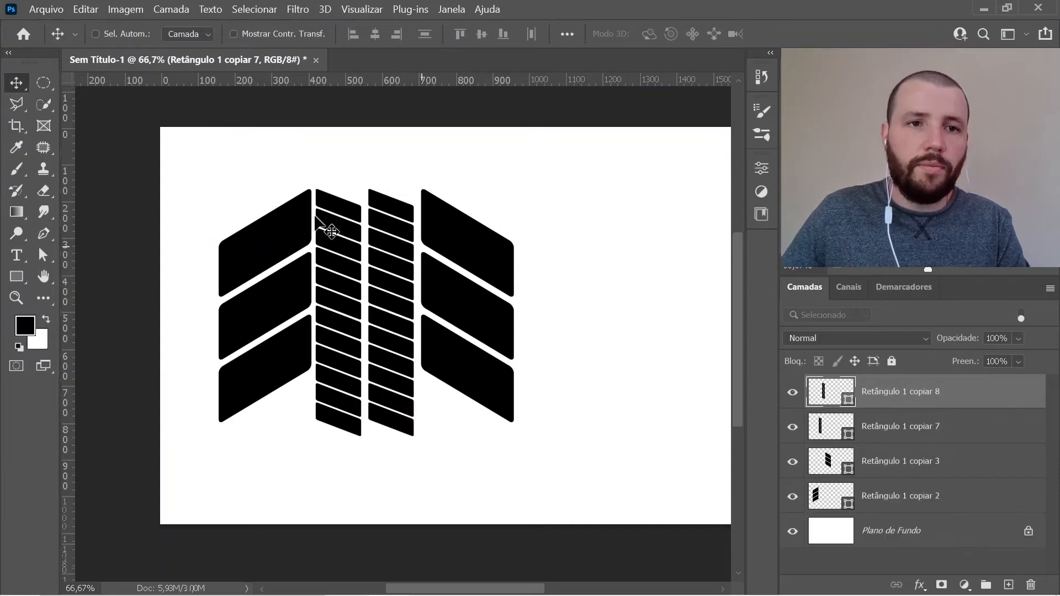
{"action": "left_click", "coordinate": [86, 9]}
{"action": "mouse_move", "coordinate": [245, 370]}
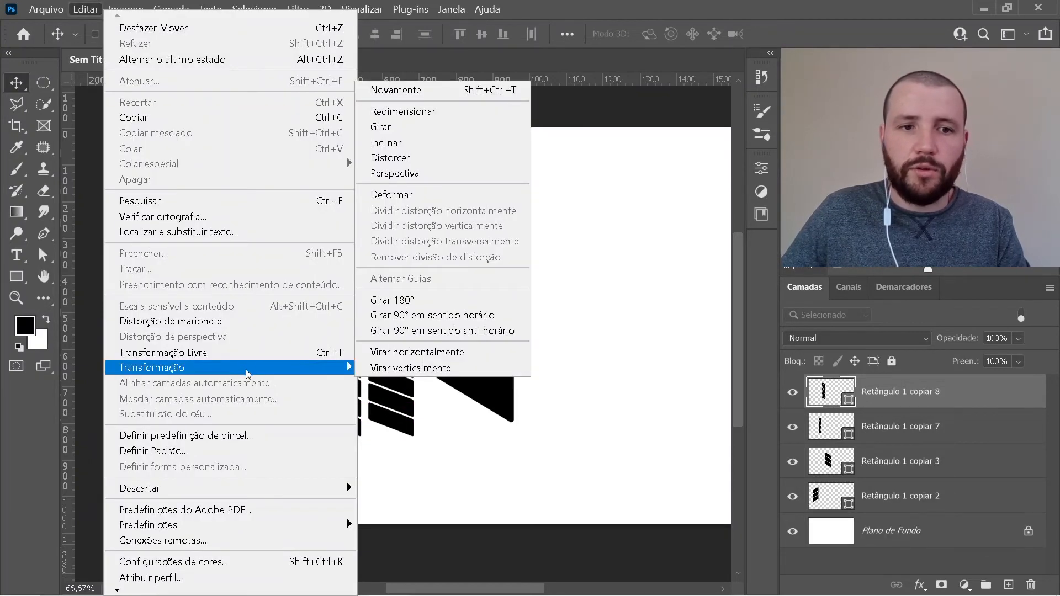
{"action": "left_click", "coordinate": [424, 357]}
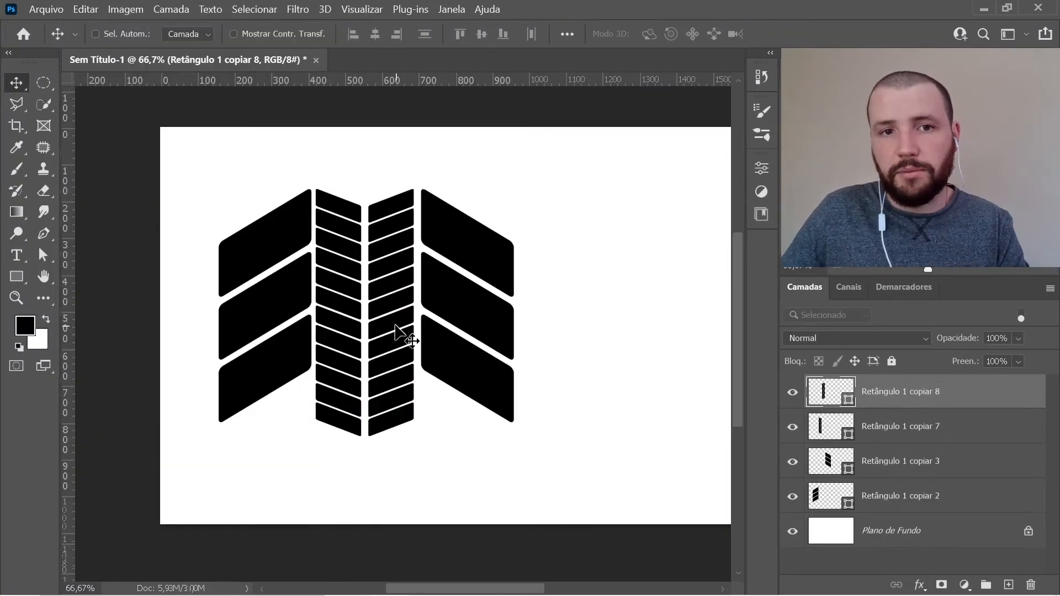
{"action": "left_click_drag", "start_coordinate": [393, 329], "coordinate": [394, 331]}
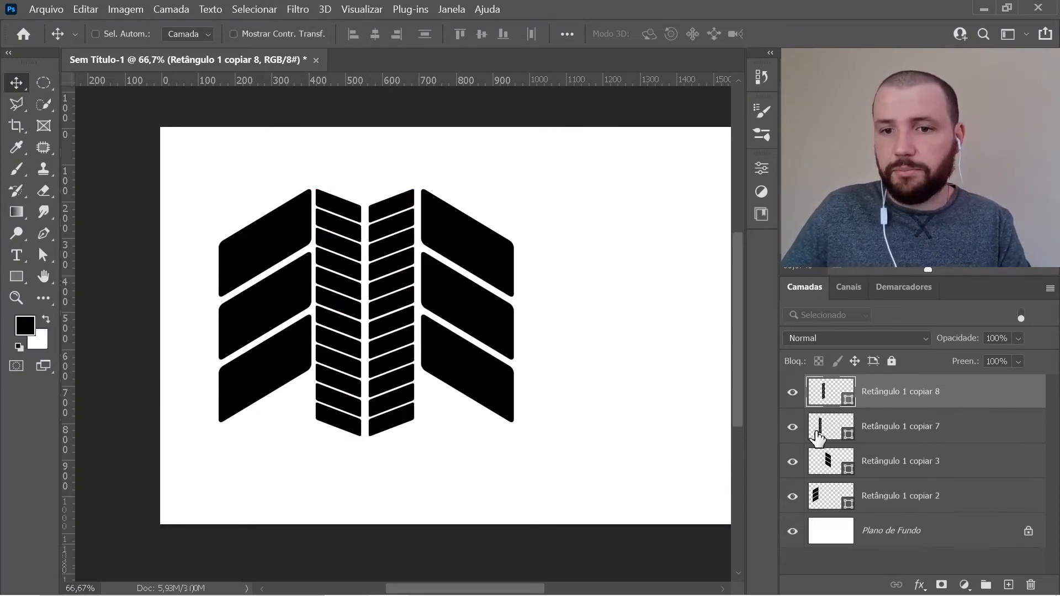
Step: Select all four column layers and distribute them evenly in the horizontal direction
{"action": "left_click", "coordinate": [895, 500], "text": "shift"}
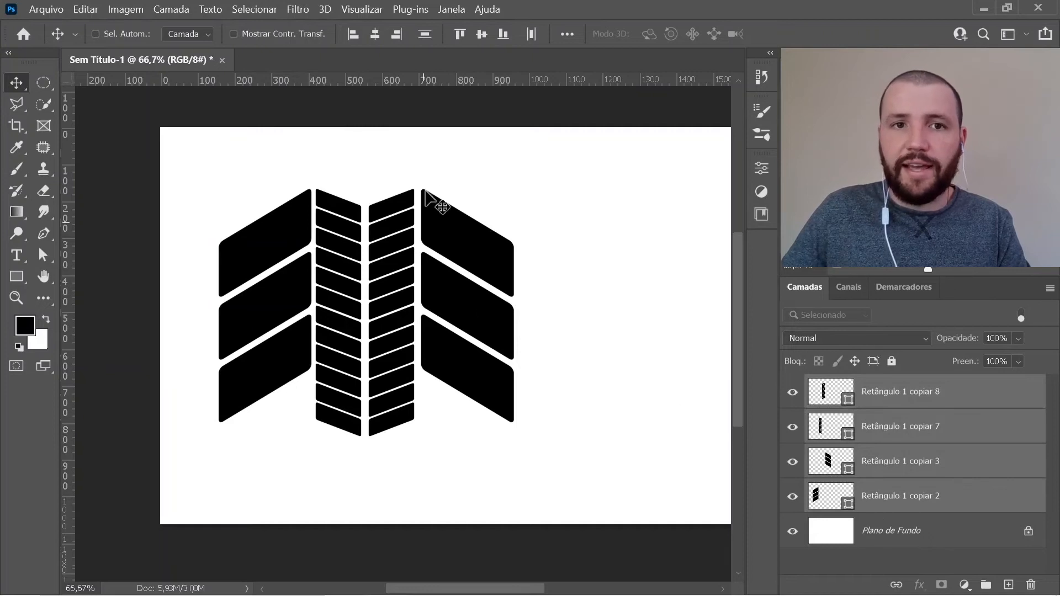
{"action": "left_click", "coordinate": [529, 34]}
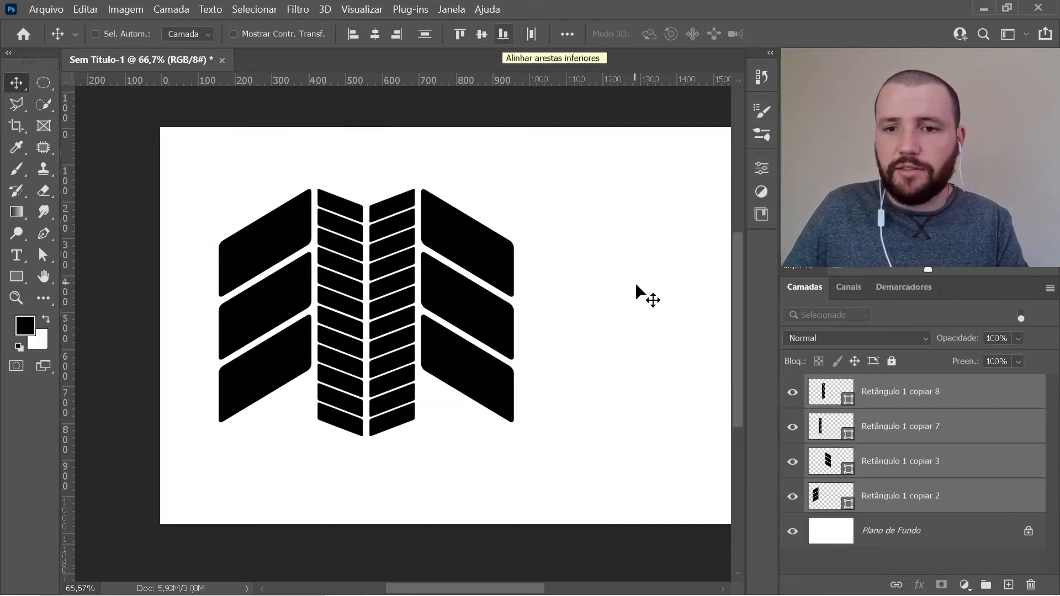
Step: Select the two narrow middle columns and scale their height to about 94% to match the large outer columns
{"action": "left_click", "coordinate": [890, 406]}
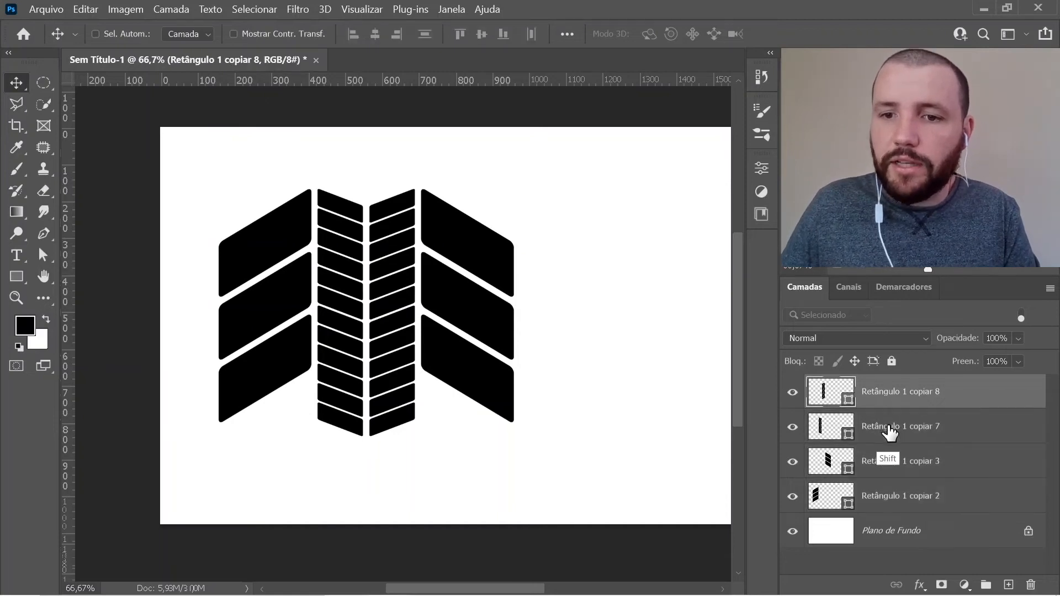
{"action": "left_click", "coordinate": [887, 432], "text": "shift"}
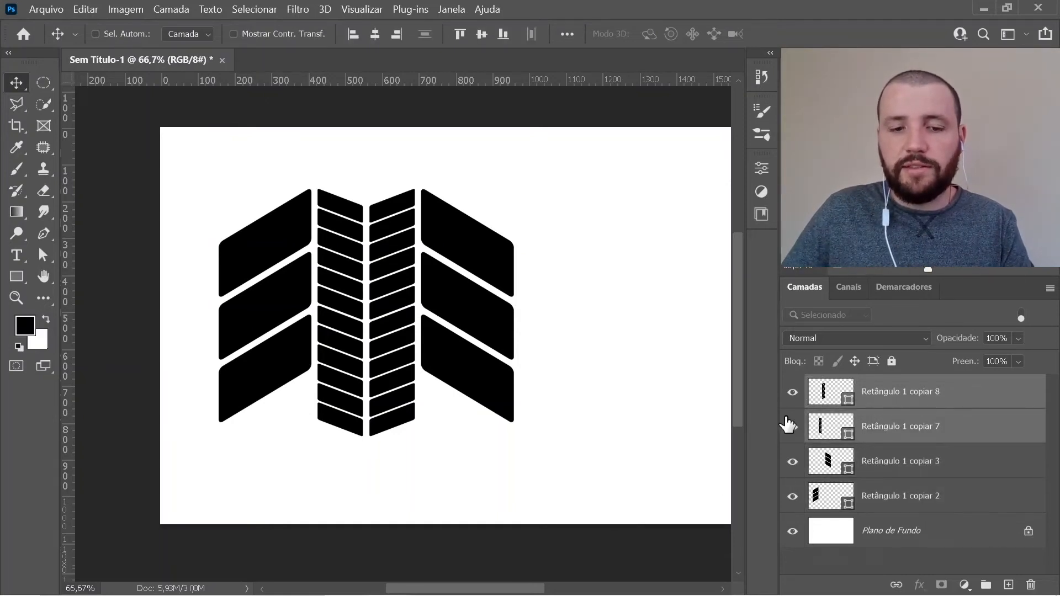
{"action": "key", "text": "ctrl+t"}
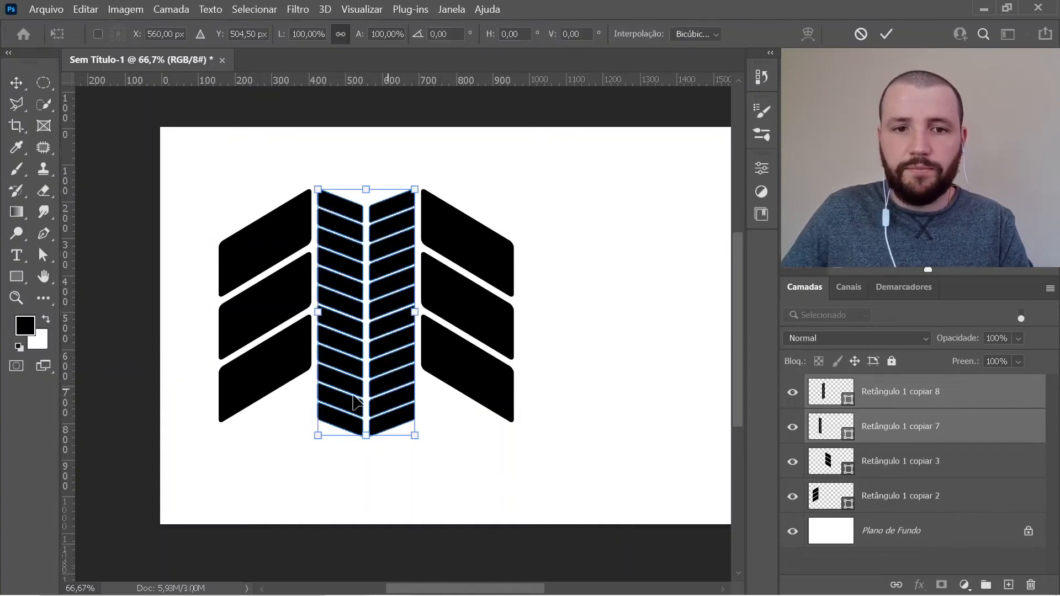
{"action": "left_click_drag", "start_coordinate": [367, 435], "coordinate": [367, 421]}
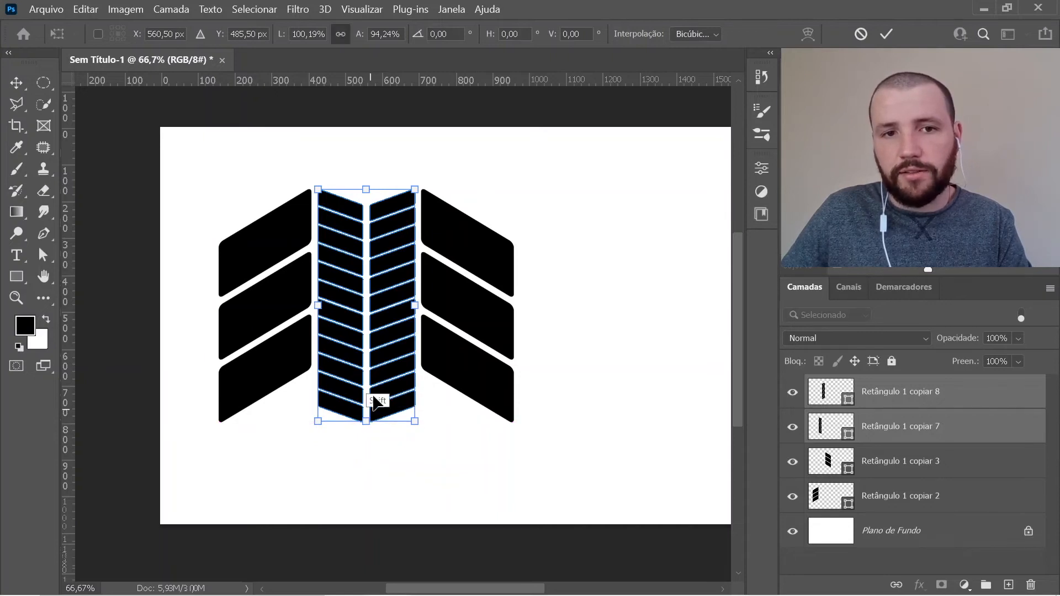
{"action": "mouse_move", "coordinate": [366, 189]}
{"action": "left_mouse_down"}
{"action": "mouse_move", "coordinate": [367, 177]}
{"action": "mouse_move", "coordinate": [367, 189]}
{"action": "left_mouse_up"}
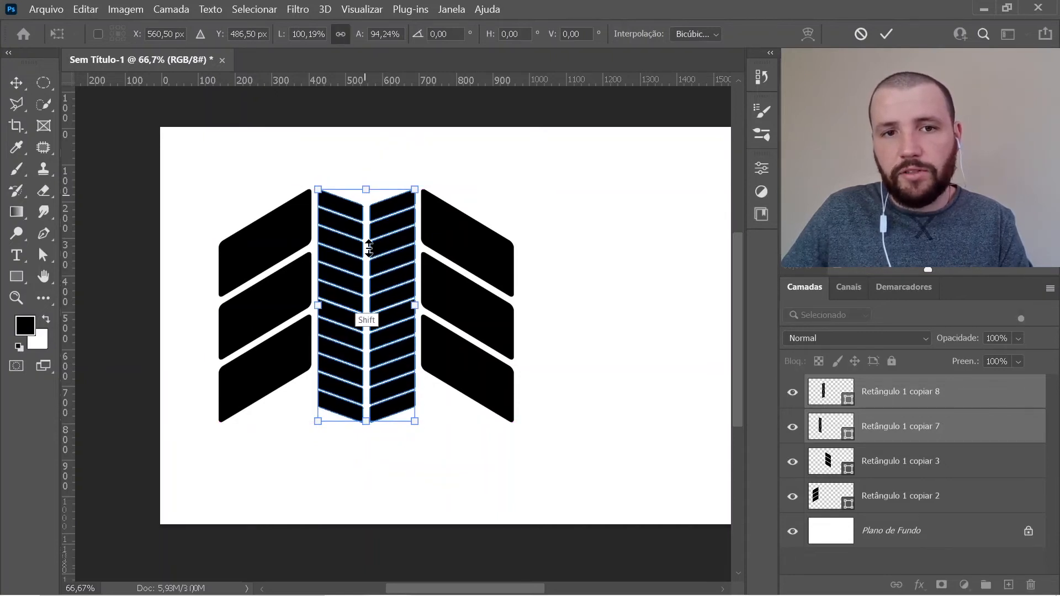
{"action": "left_click_drag", "start_coordinate": [366, 421], "coordinate": [365, 424]}
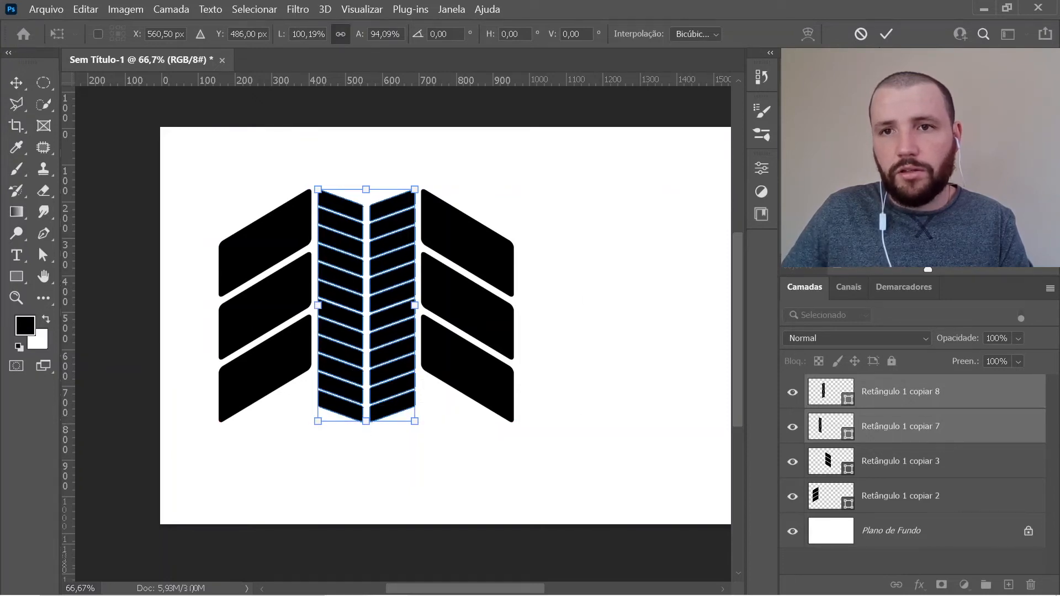
{"action": "left_click", "coordinate": [884, 34]}
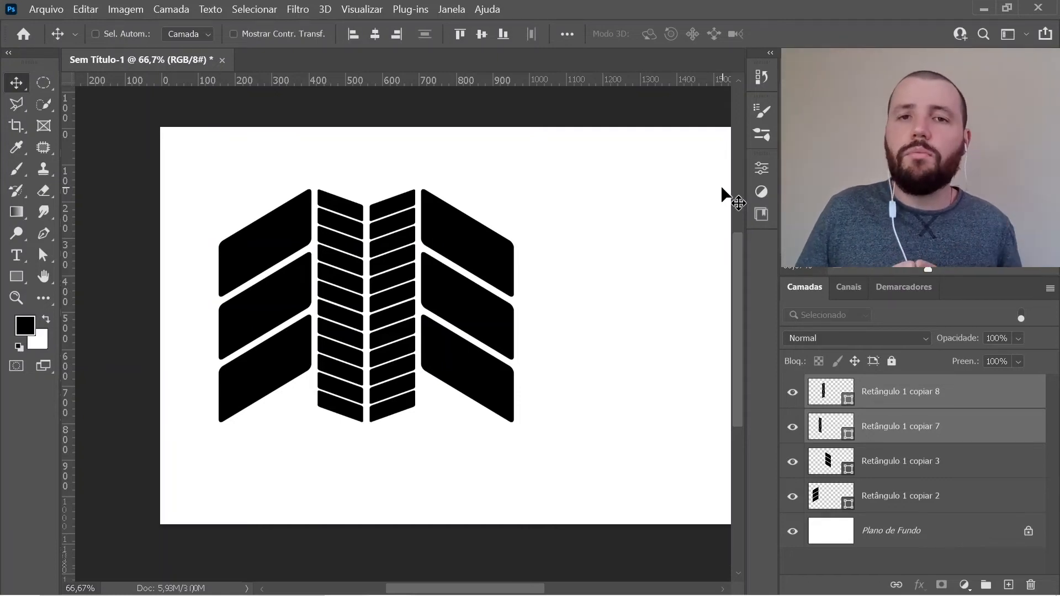
Step: Merge the four column layers into one tread shape, shift it toward the canvas centre, and merge it into the background layer
{"action": "left_click", "coordinate": [900, 500]}
{"action": "left_click", "coordinate": [889, 406], "text": "shift"}
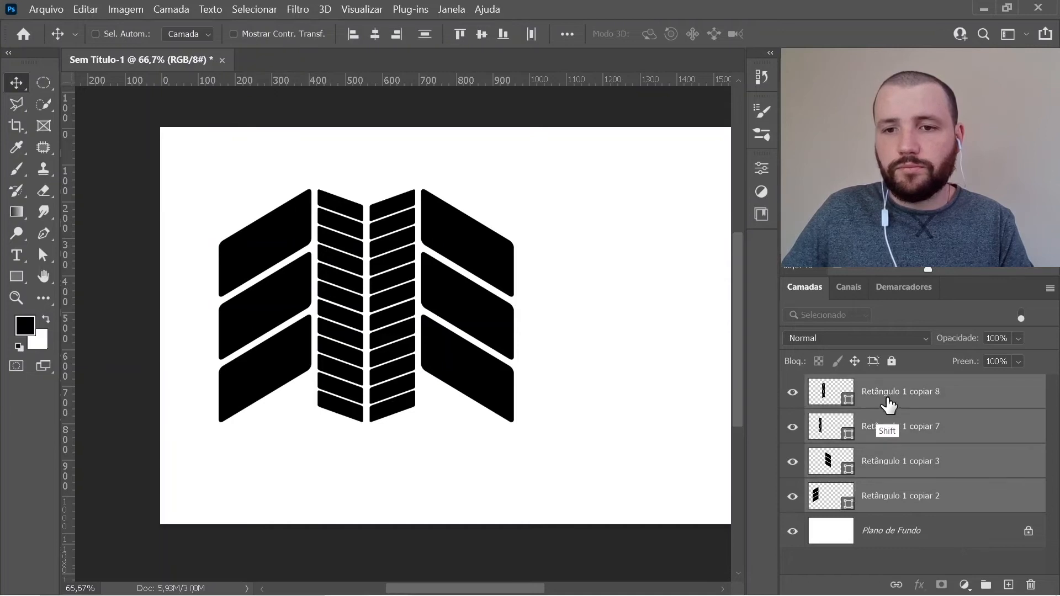
{"action": "key", "text": "ctrl+e"}
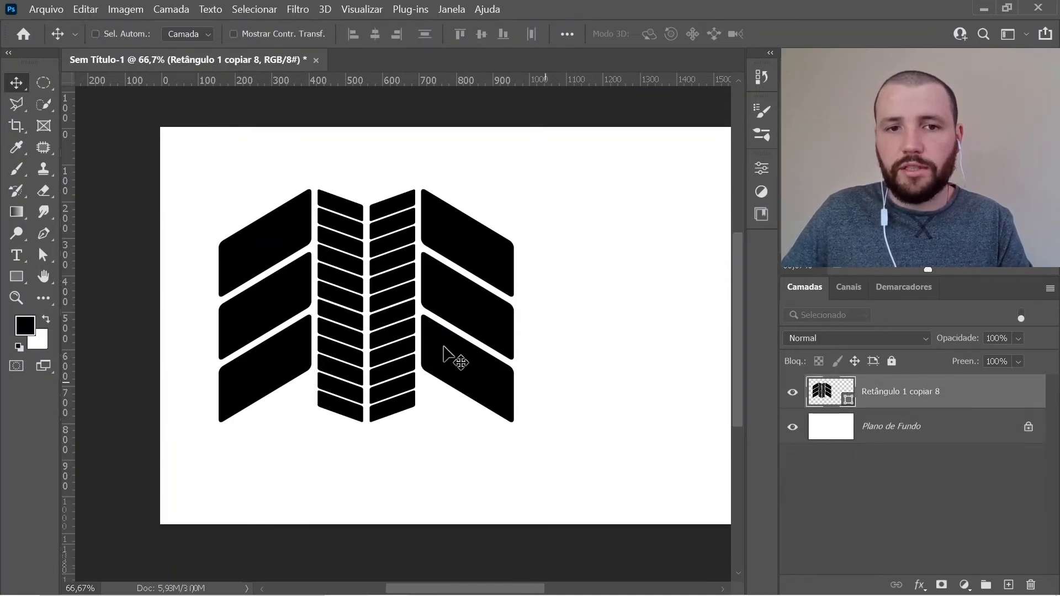
{"action": "left_click_drag", "start_coordinate": [362, 316], "coordinate": [400, 324]}
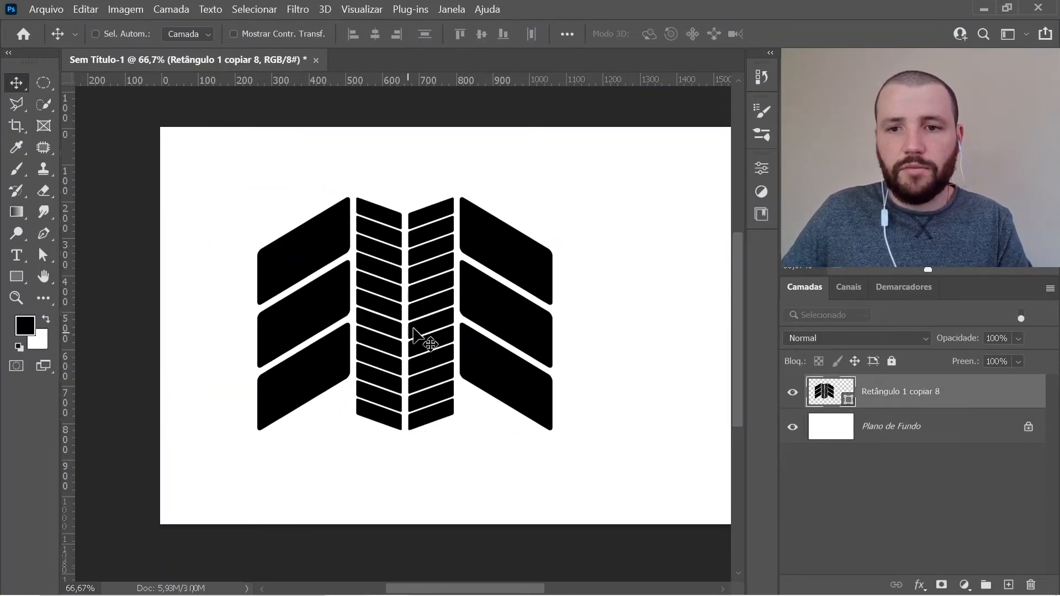
{"action": "left_click_drag", "start_coordinate": [539, 335], "coordinate": [447, 331]}
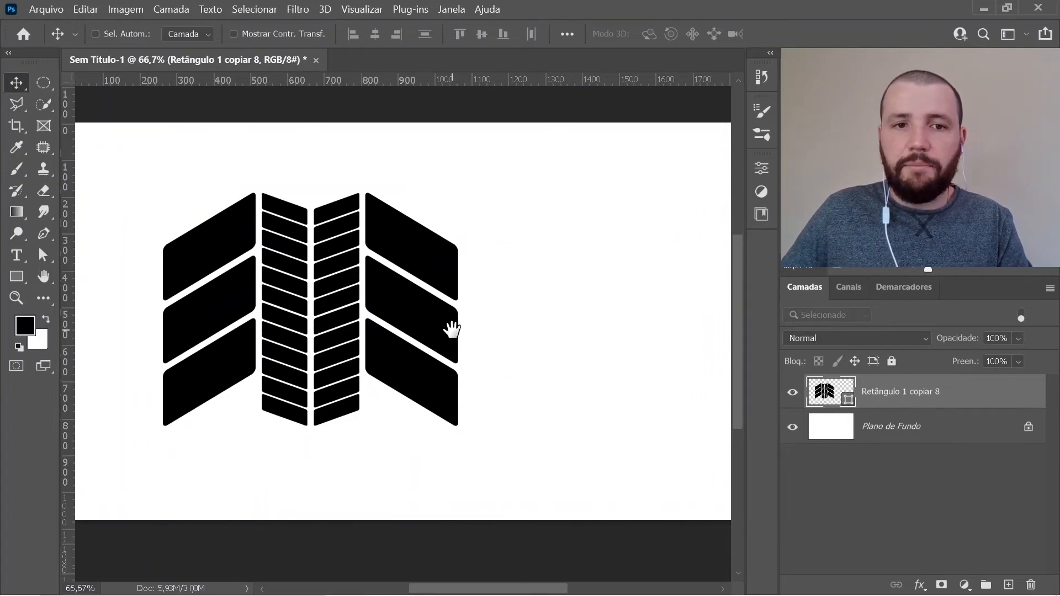
{"action": "left_click_drag", "start_coordinate": [377, 339], "coordinate": [415, 344]}
{"action": "left_click", "coordinate": [868, 401], "text": "ctrl"}
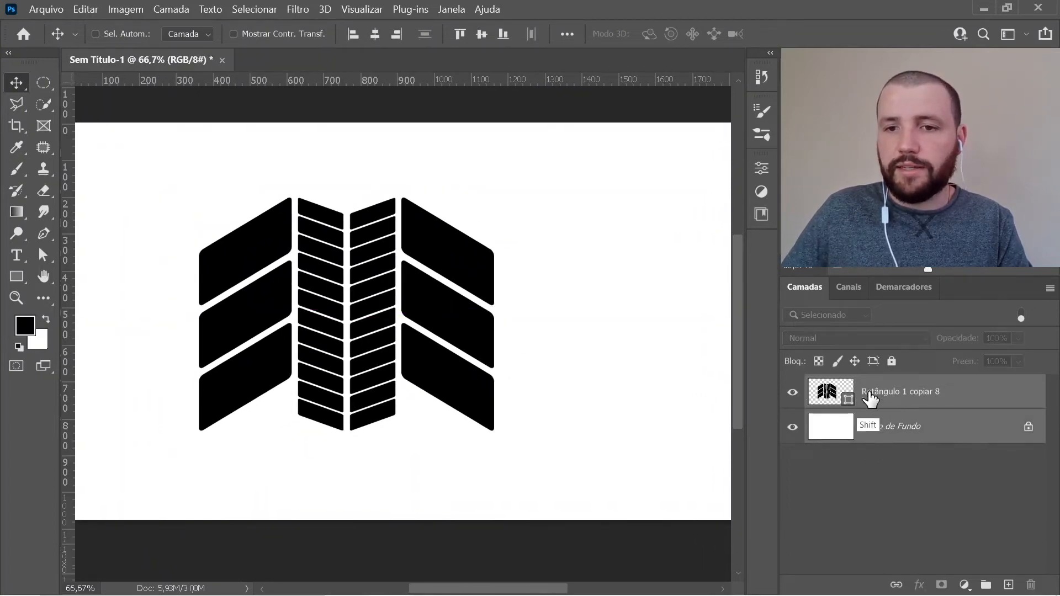
{"action": "key", "text": "ctrl+e"}
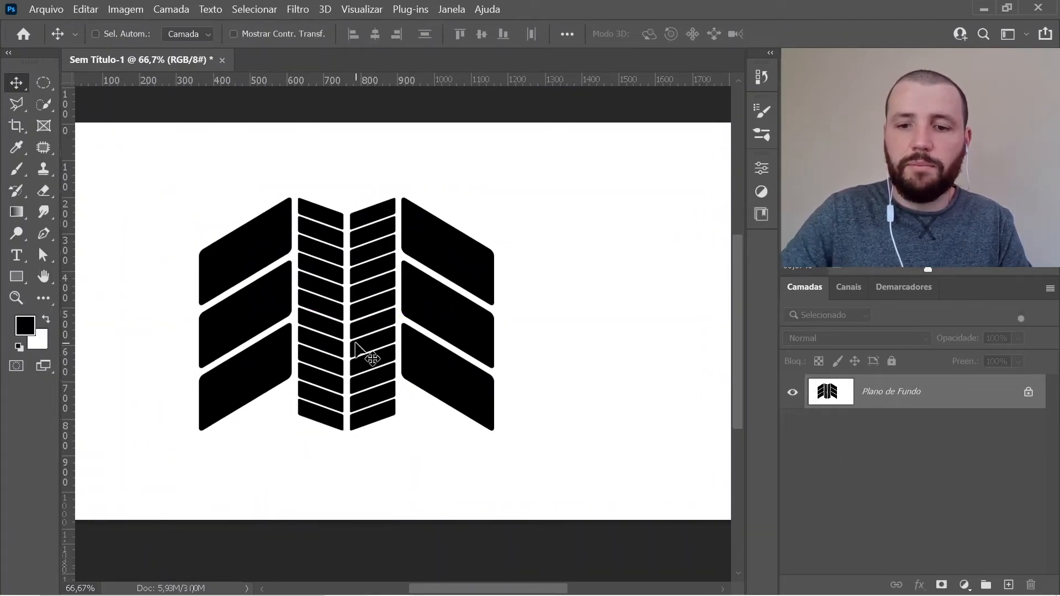
Step: Invert the colours of the tread artwork and restore the black-on-white version
{"action": "key", "text": "ctrl+minus"}
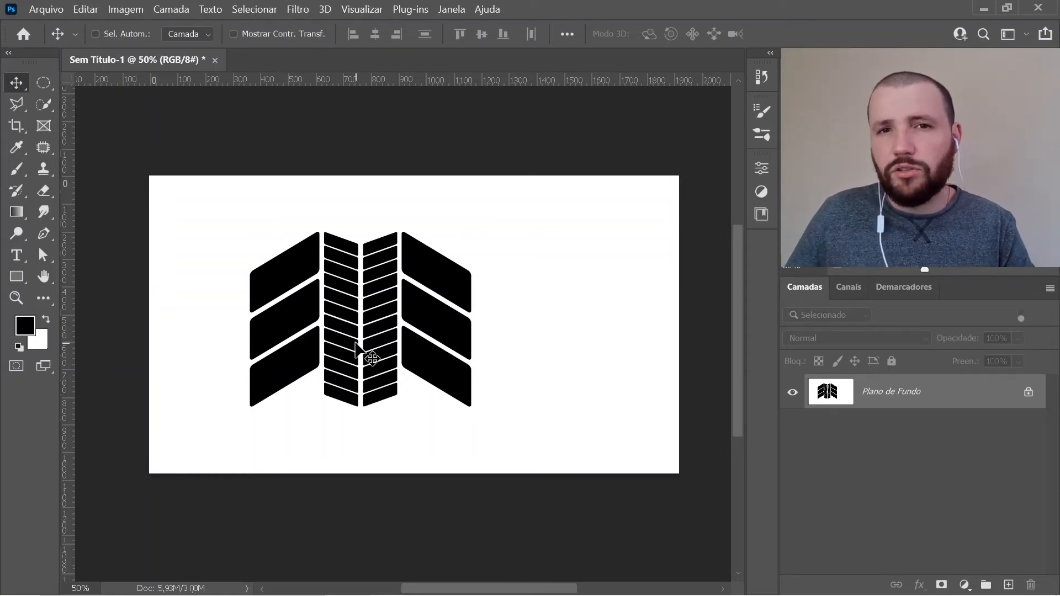
{"action": "key", "text": "ctrl+i"}
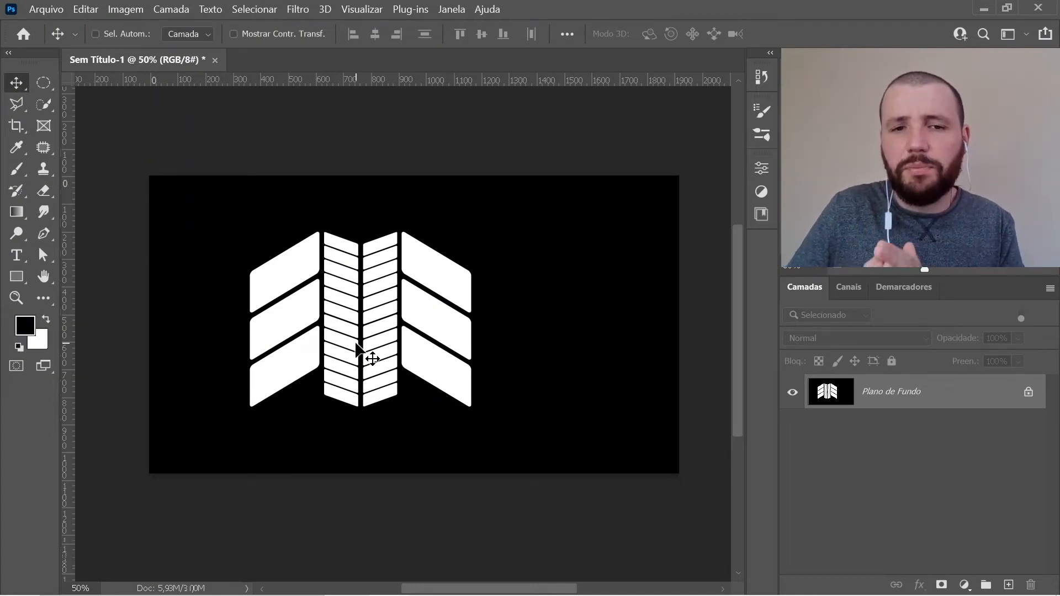
{"action": "key", "text": "ctrl+i"}
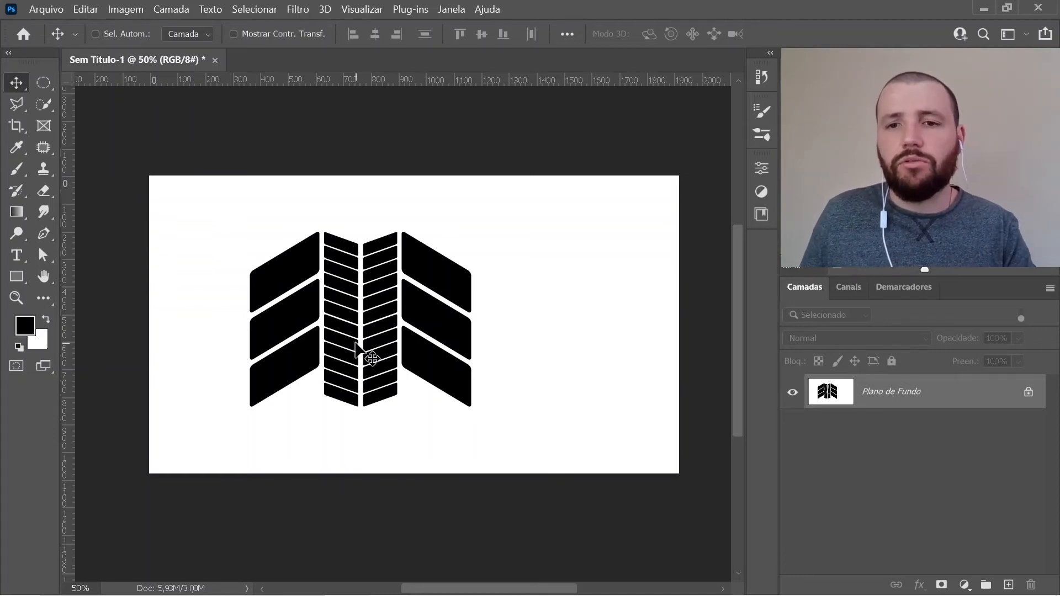
Step: Define the tread artwork as a brush preset named "marca-pneu-inicial"
{"action": "left_click", "coordinate": [86, 9]}
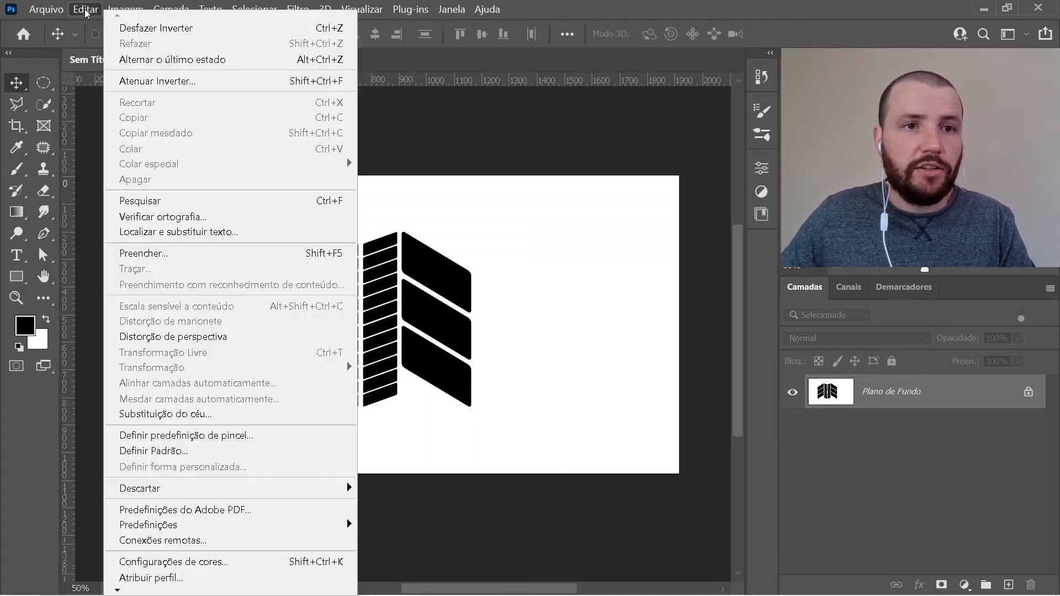
{"action": "left_click", "coordinate": [223, 436]}
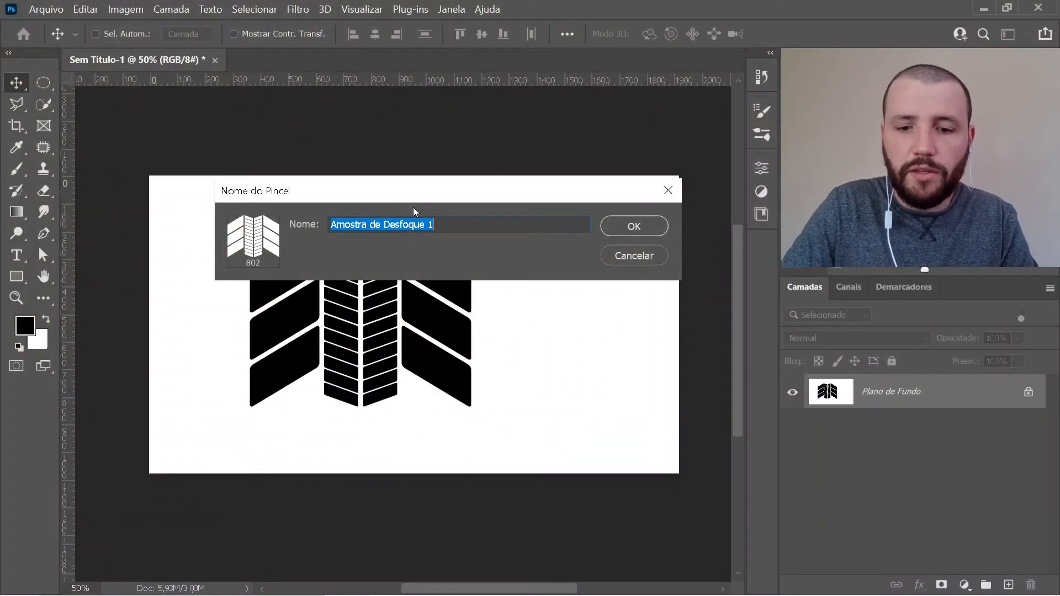
{"action": "type", "text": "marca-p"}
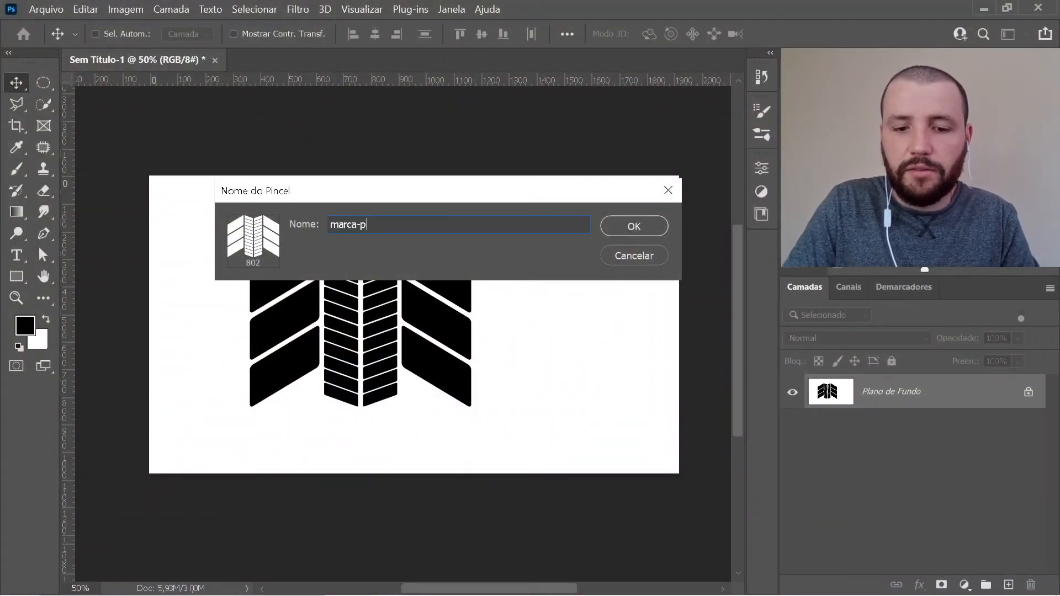
{"action": "type", "text": "neu-inicia"}
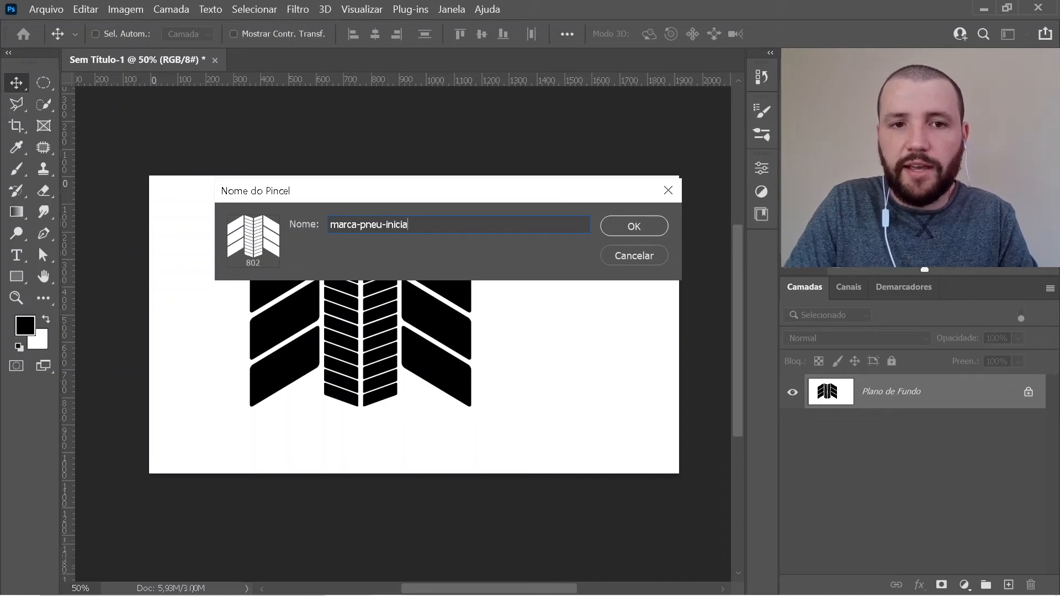
{"action": "type", "text": "l"}
{"action": "left_click", "coordinate": [644, 226]}
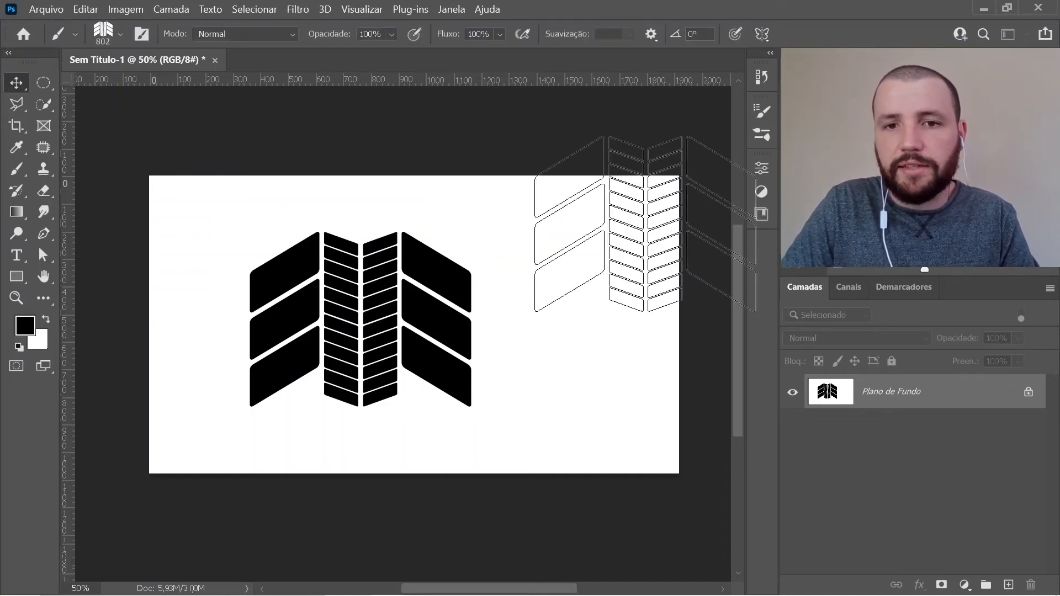
Step: Clear the canvas to white and reduce the tread brush size to 400 px
{"action": "key", "text": "ctrl+BackSpace"}
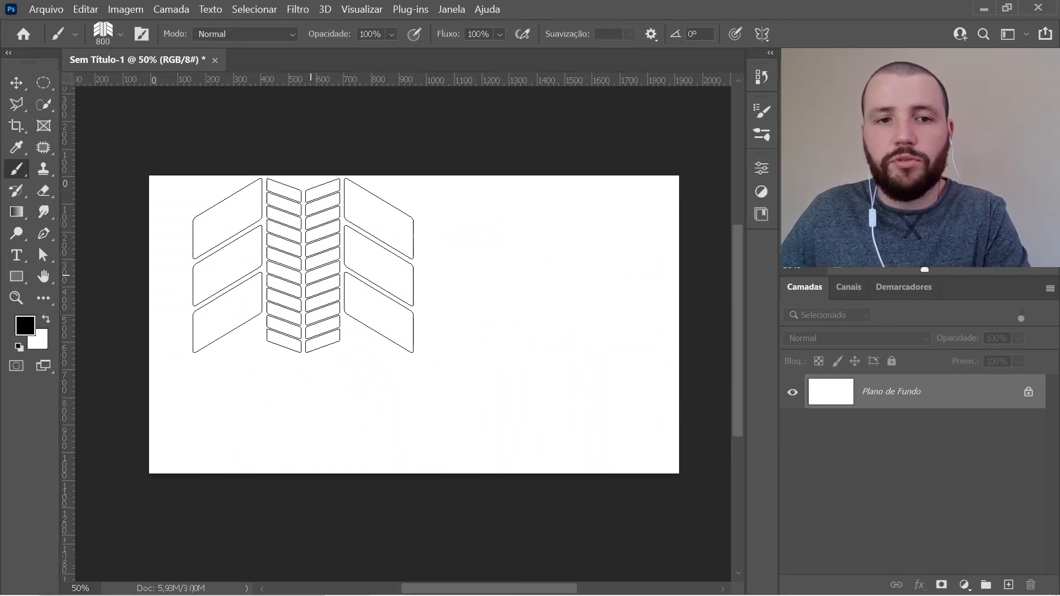
{"action": "key", "text": "bracketleft"}
{"action": "key", "text": "bracketleft"}
{"action": "key", "text": "bracketleft"}
{"action": "key", "text": "bracketleft"}
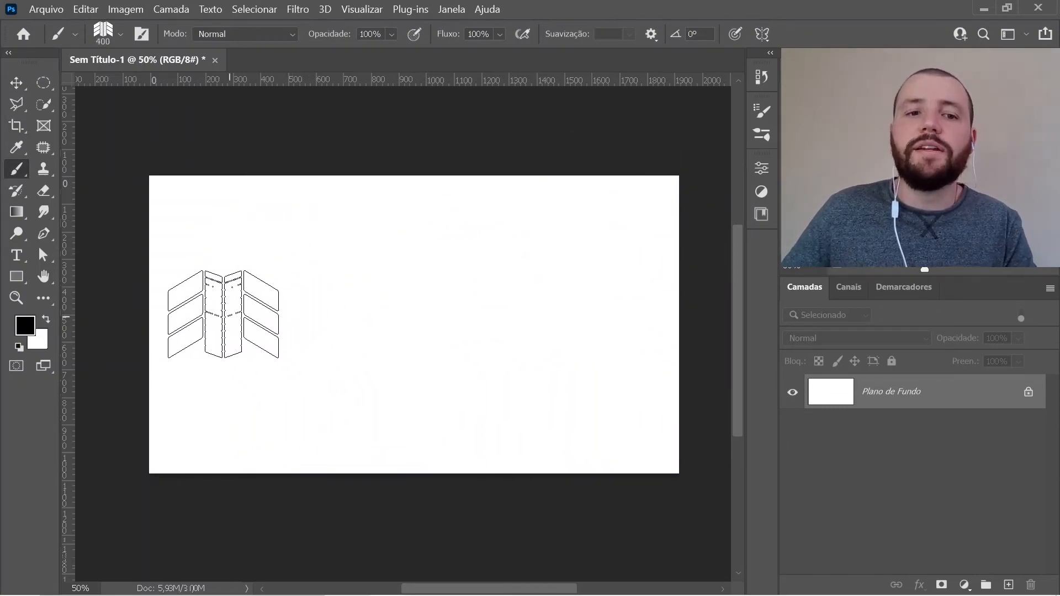
Step: Stamp the tread brush twice, paint a freehand test stroke across the canvas, and undo the test marks
{"action": "left_click", "coordinate": [234, 266]}
{"action": "left_click", "coordinate": [243, 383]}
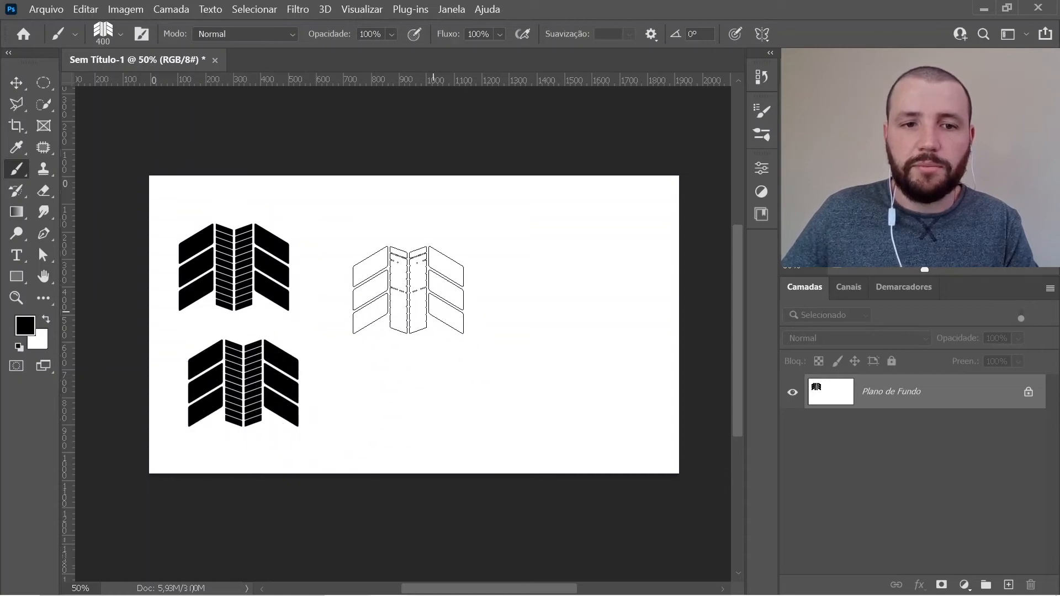
{"action": "mouse_move", "coordinate": [406, 287]}
{"action": "left_mouse_down"}
{"action": "mouse_move", "coordinate": [383, 324]}
{"action": "mouse_move", "coordinate": [497, 315]}
{"action": "mouse_move", "coordinate": [564, 430]}
{"action": "mouse_move", "coordinate": [471, 221]}
{"action": "mouse_move", "coordinate": [619, 210]}
{"action": "mouse_move", "coordinate": [465, 399]}
{"action": "mouse_move", "coordinate": [492, 434]}
{"action": "mouse_move", "coordinate": [270, 358]}
{"action": "mouse_move", "coordinate": [220, 196]}
{"action": "mouse_move", "coordinate": [257, 356]}
{"action": "mouse_move", "coordinate": [429, 304]}
{"action": "mouse_move", "coordinate": [268, 331]}
{"action": "mouse_move", "coordinate": [406, 353]}
{"action": "mouse_move", "coordinate": [348, 360]}
{"action": "mouse_move", "coordinate": [329, 399]}
{"action": "left_mouse_up"}
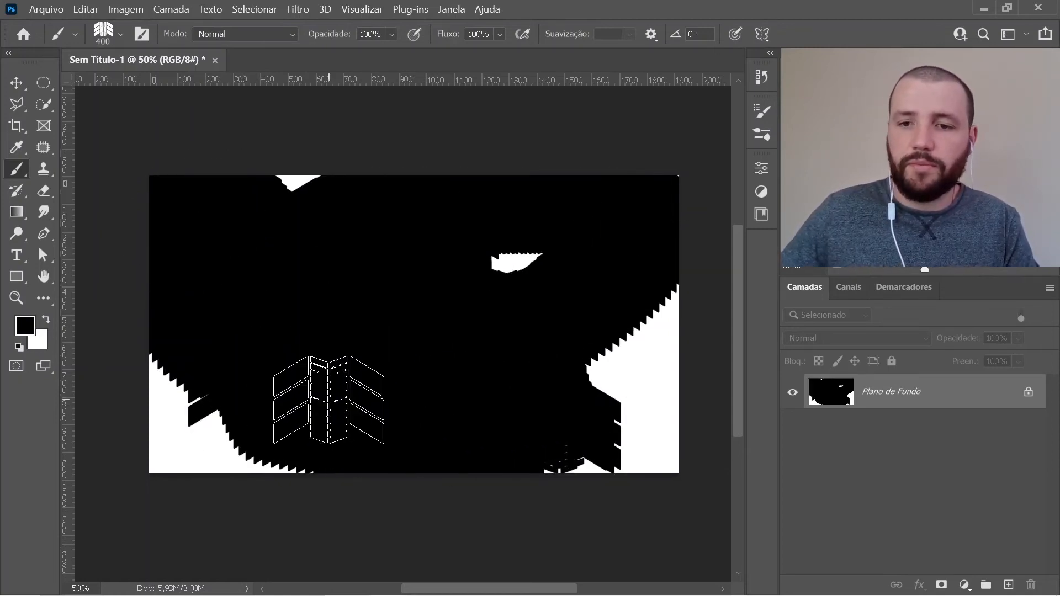
{"action": "key", "text": "ctrl+z"}
{"action": "key", "text": "ctrl+z"}
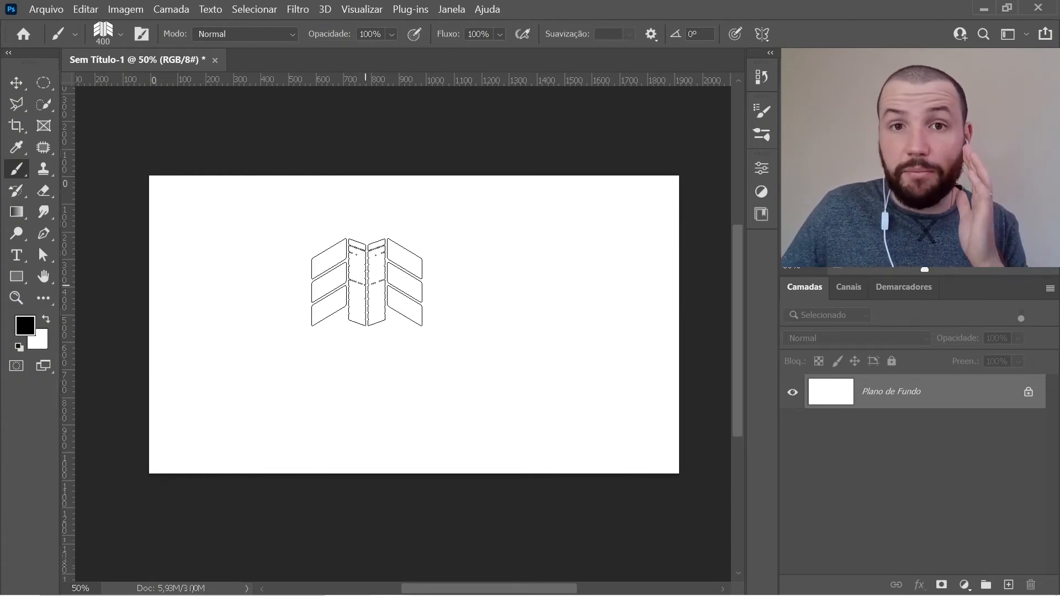
Step: Set the tread brush's tip spacing to 100% in the brush settings
{"action": "key", "text": "space"}
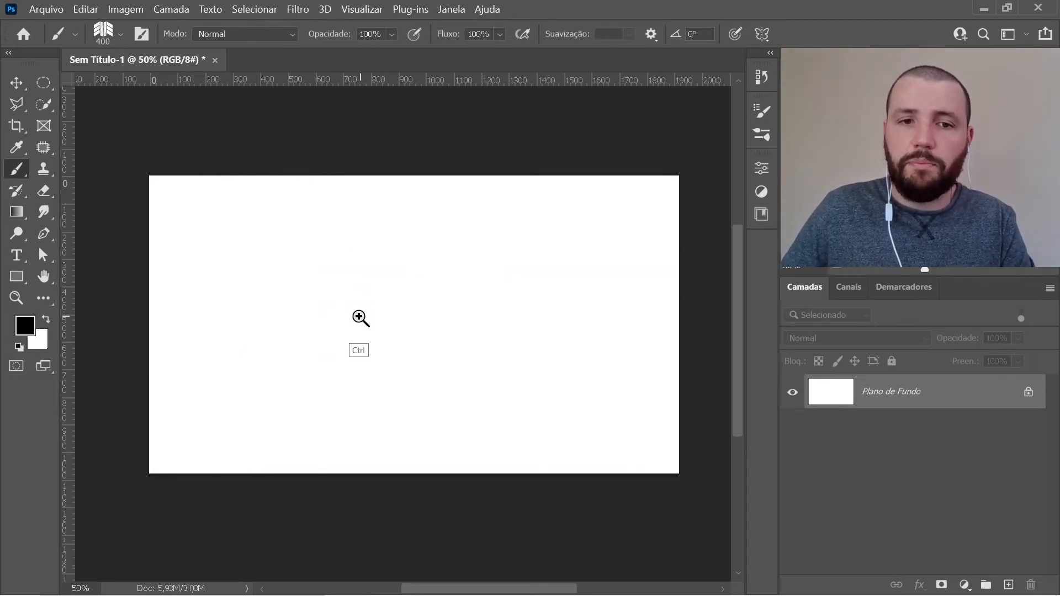
{"action": "left_click", "coordinate": [360, 318], "text": "ctrl"}
{"action": "mouse_move", "coordinate": [357, 320]}
{"action": "left_mouse_down"}
{"action": "mouse_move", "coordinate": [341, 326]}
{"action": "mouse_move", "coordinate": [381, 315]}
{"action": "left_mouse_up"}
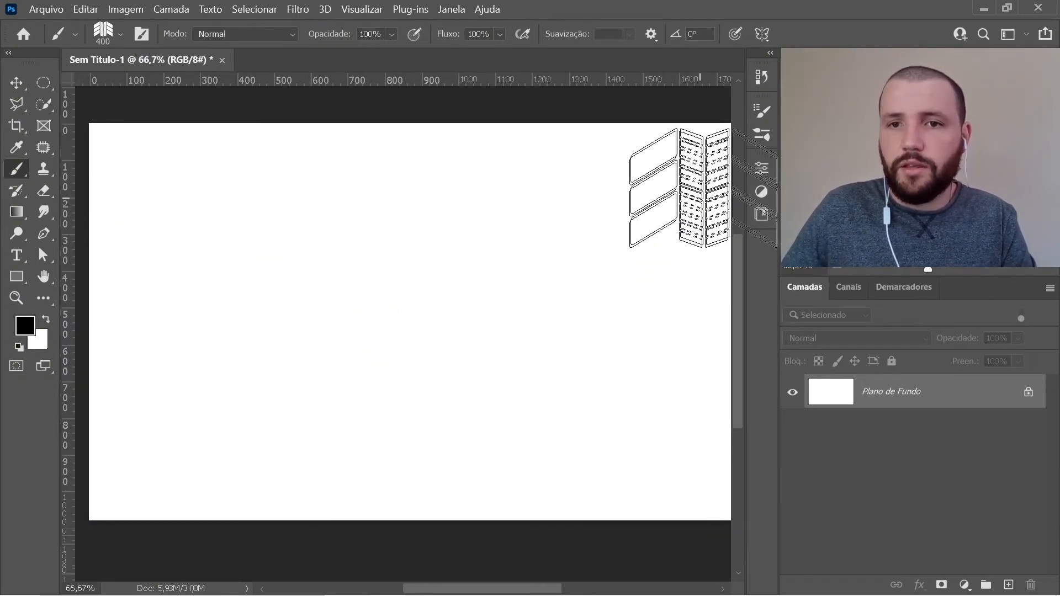
{"action": "left_click", "coordinate": [762, 111]}
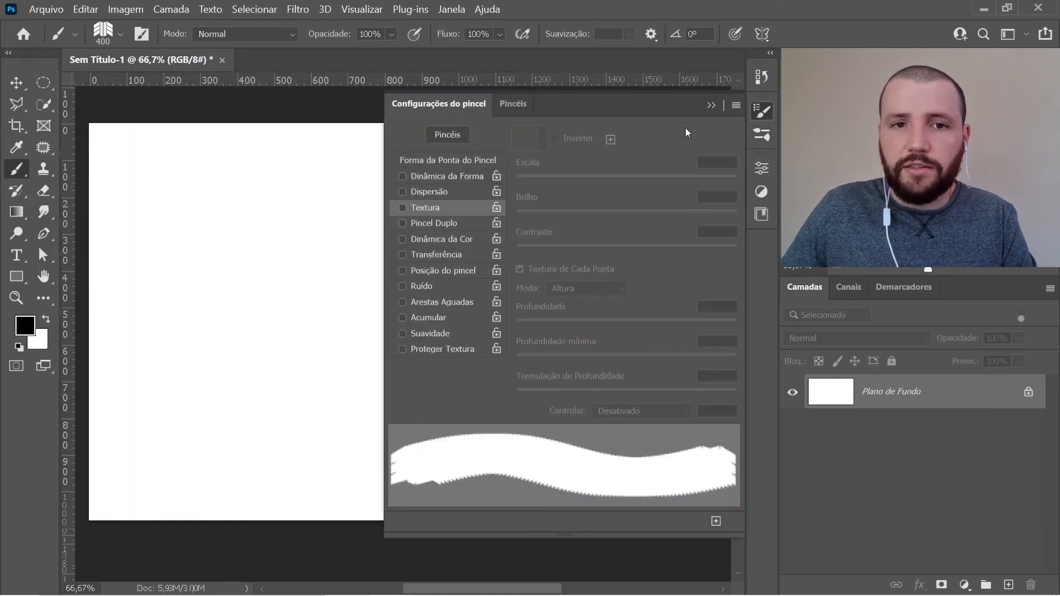
{"action": "left_click", "coordinate": [442, 161]}
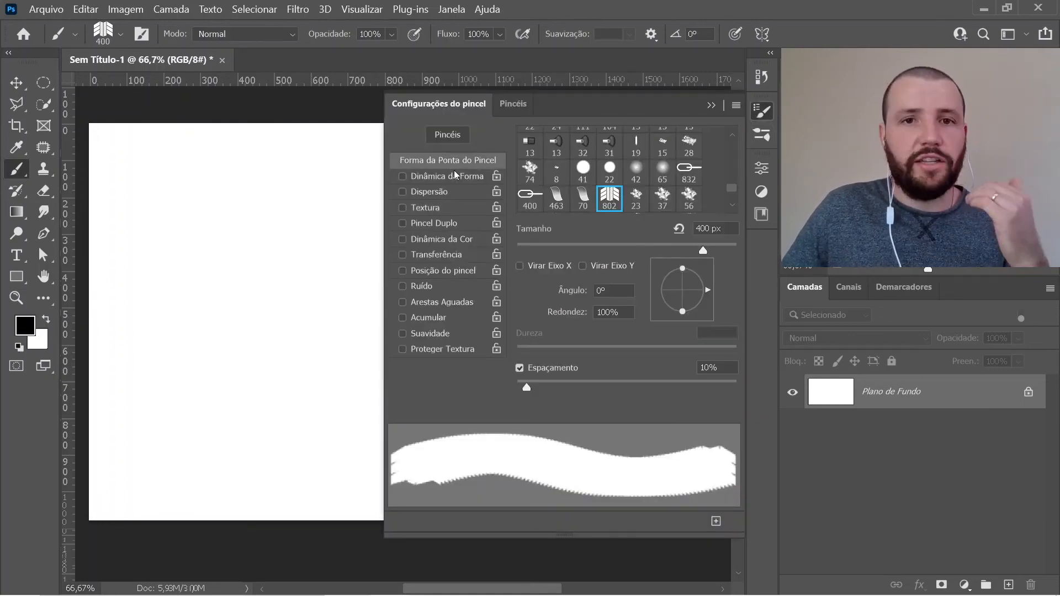
{"action": "left_click_drag", "start_coordinate": [531, 387], "coordinate": [624, 402]}
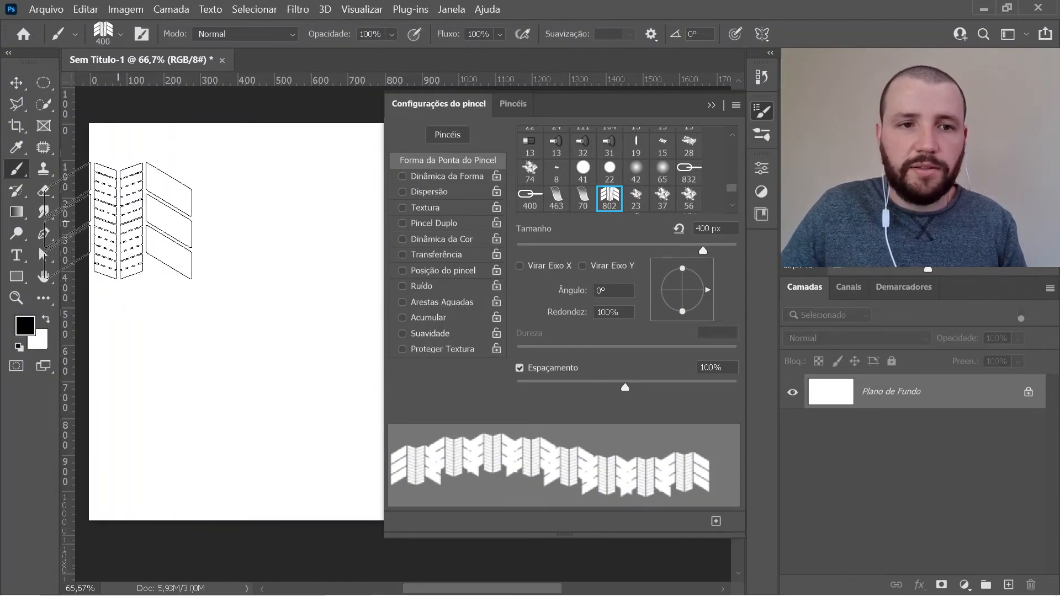
Step: Paint horizontal and vertical test strokes with the spaced tread brush and clear the canvas to white
{"action": "left_click_drag", "start_coordinate": [143, 221], "coordinate": [386, 224]}
{"action": "left_click_drag", "start_coordinate": [234, 469], "coordinate": [246, 213]}
{"action": "mouse_move", "coordinate": [165, 382]}
{"action": "left_mouse_down"}
{"action": "mouse_move", "coordinate": [277, 368]}
{"action": "mouse_move", "coordinate": [390, 381]}
{"action": "left_mouse_up"}
{"action": "key", "text": "ctrl+BackSpace"}
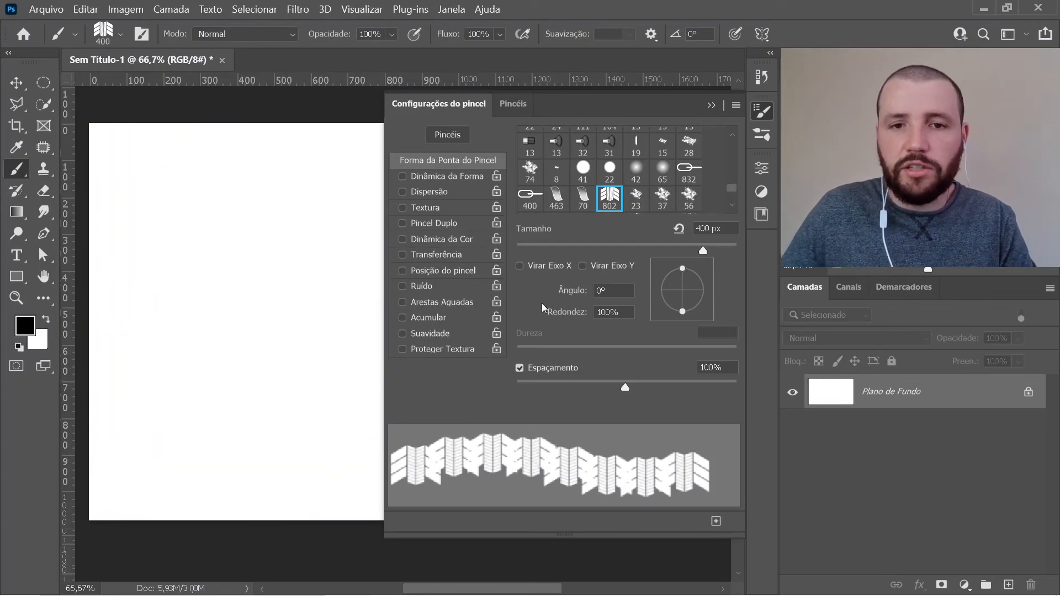
Step: Set the brush tip angle to 90° and paint two horizontal test strokes across the canvas
{"action": "type", "text": "90"}
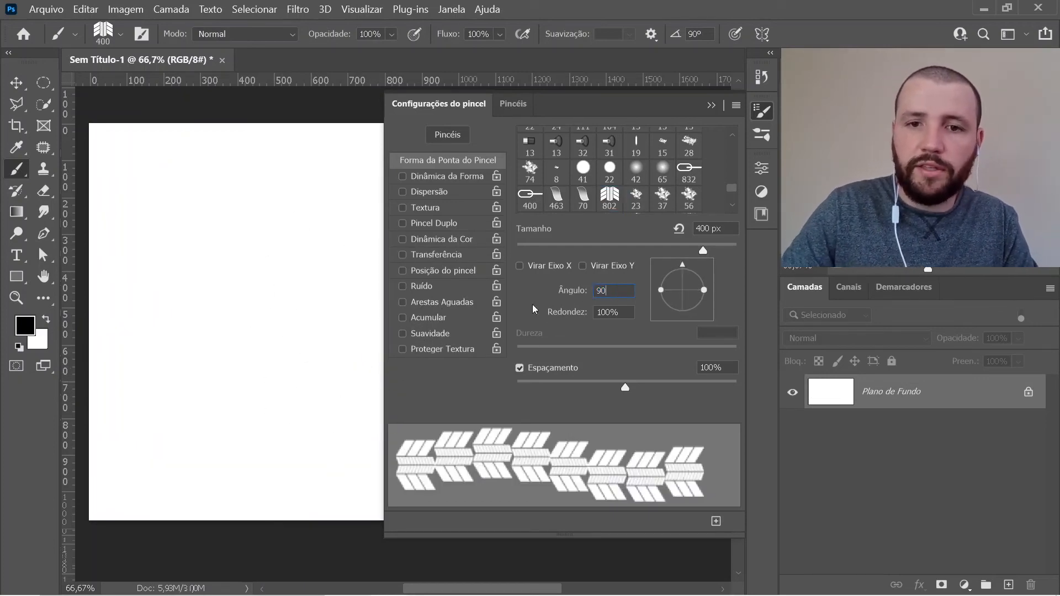
{"action": "left_click_drag", "start_coordinate": [119, 227], "coordinate": [456, 227]}
{"action": "left_click_drag", "start_coordinate": [150, 386], "coordinate": [459, 386]}
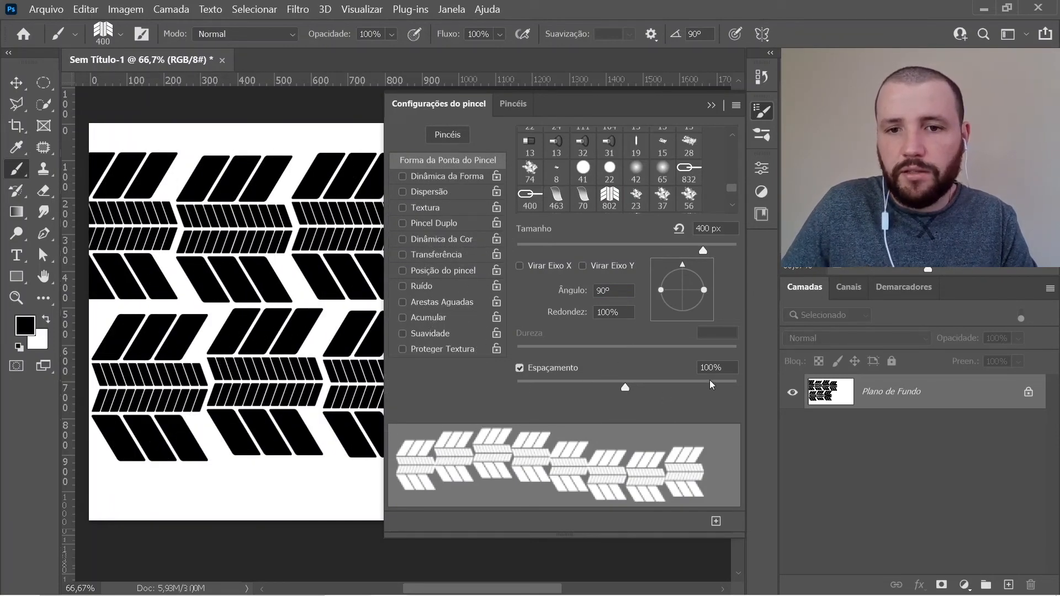
Step: Reduce the tread brush's tip spacing to 96% and undo the two earlier test strokes
{"action": "key", "text": "Down"}
{"action": "key", "text": "Down"}
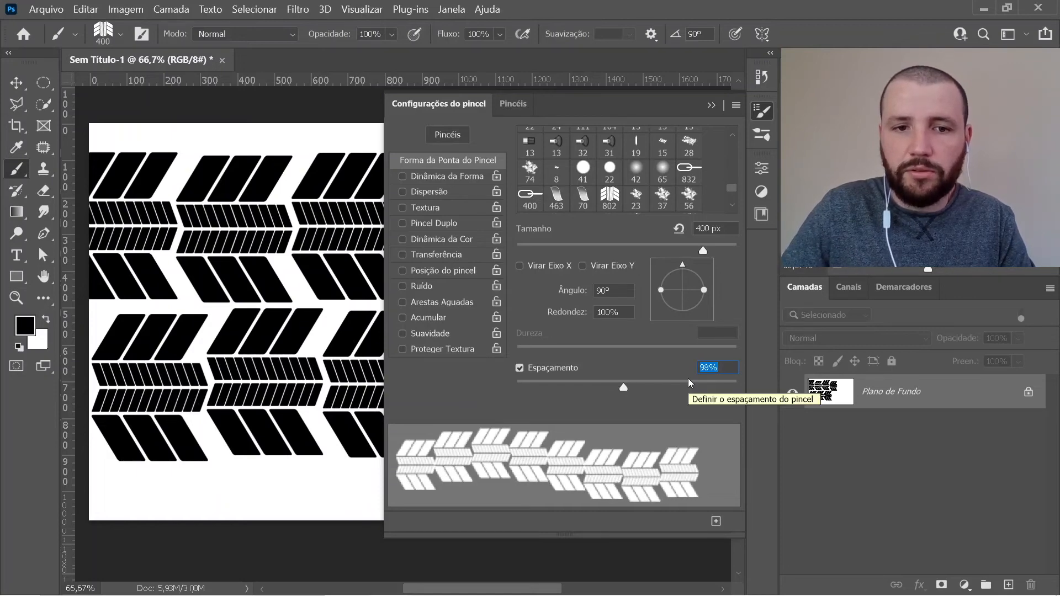
{"action": "key", "text": "Down"}
{"action": "key", "text": "Down"}
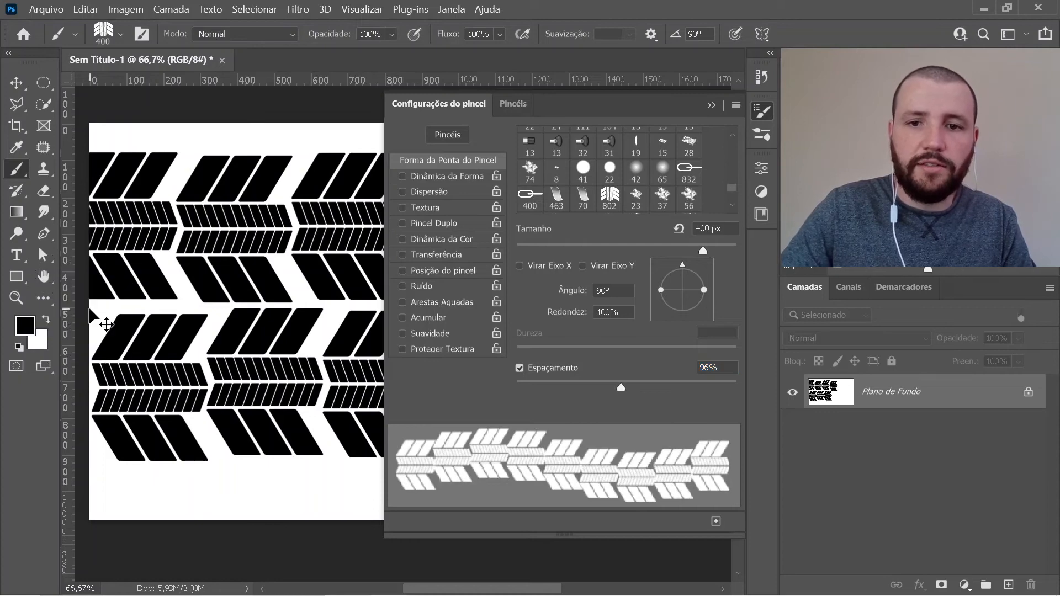
{"action": "key", "text": "ctrl+z"}
{"action": "key", "text": "ctrl+z"}
Step: Paint pairs of horizontal test strokes with the tread brush and undo them all
{"action": "left_click_drag", "start_coordinate": [132, 259], "coordinate": [508, 252]}
{"action": "left_click_drag", "start_coordinate": [142, 435], "coordinate": [380, 406]}
{"action": "key", "text": "ctrl+z"}
{"action": "key", "text": "ctrl+z"}
{"action": "left_click_drag", "start_coordinate": [145, 356], "coordinate": [524, 357]}
{"action": "left_click_drag", "start_coordinate": [139, 182], "coordinate": [469, 182]}
{"action": "key", "text": "ctrl+z"}
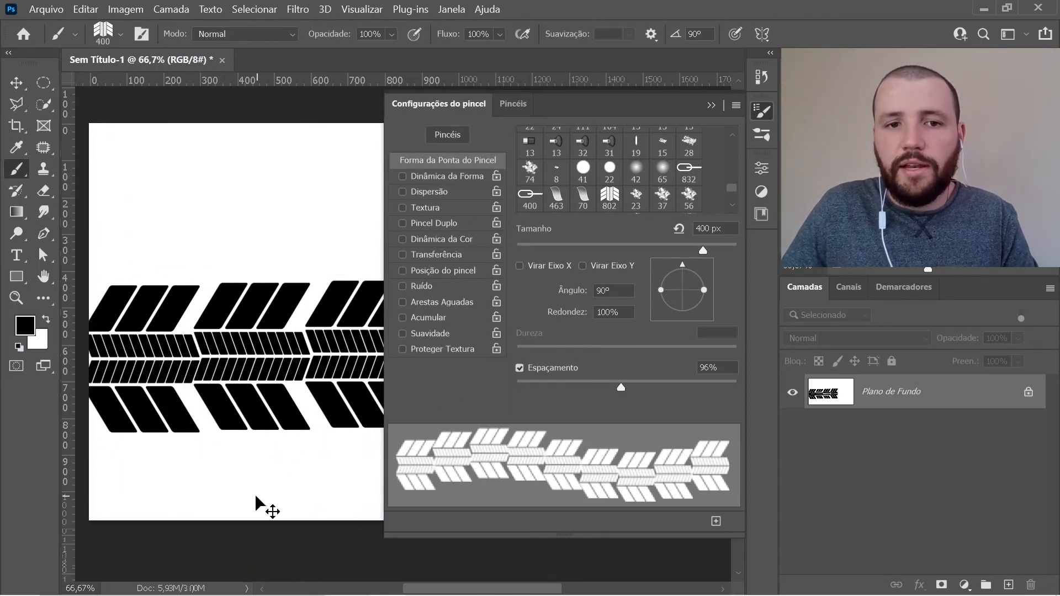
{"action": "key", "text": "ctrl+z"}
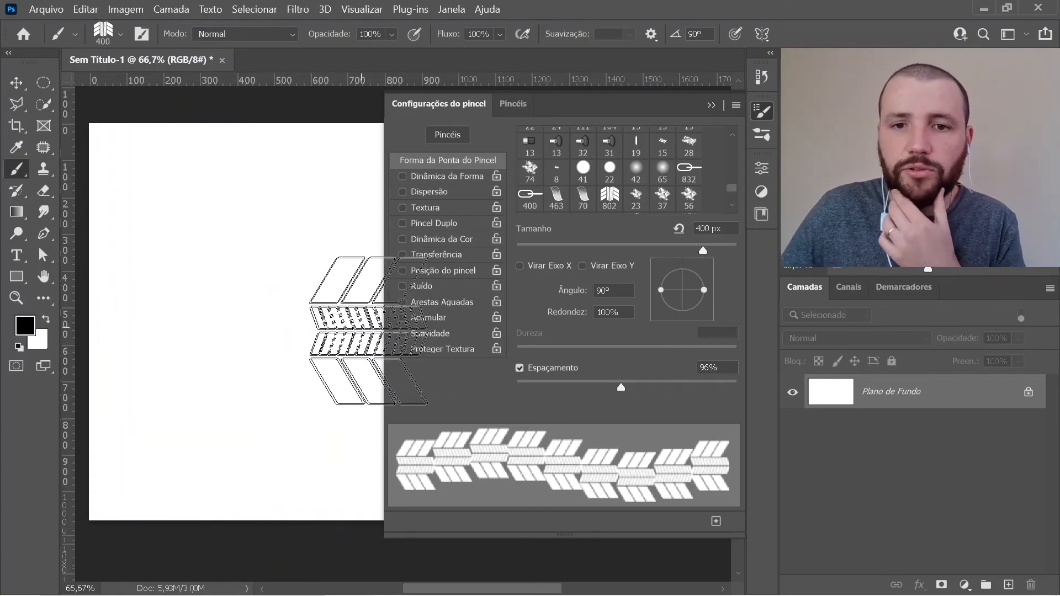
Step: Enable Dinâmica da Forma for the brush, set the angle control to Direção, and collapse the brush settings
{"action": "left_click", "coordinate": [454, 177]}
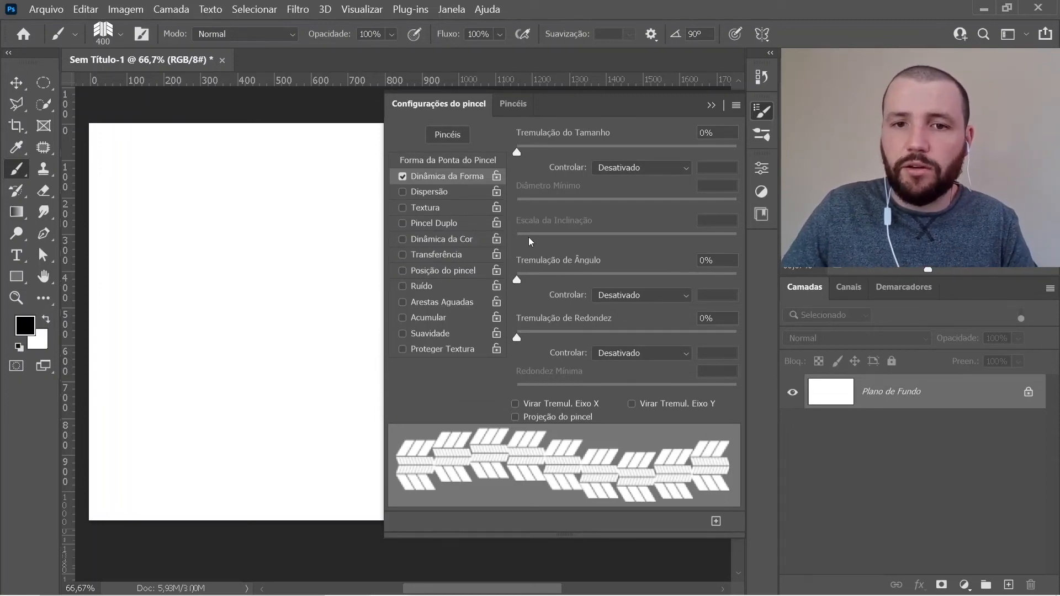
{"action": "left_click", "coordinate": [659, 295]}
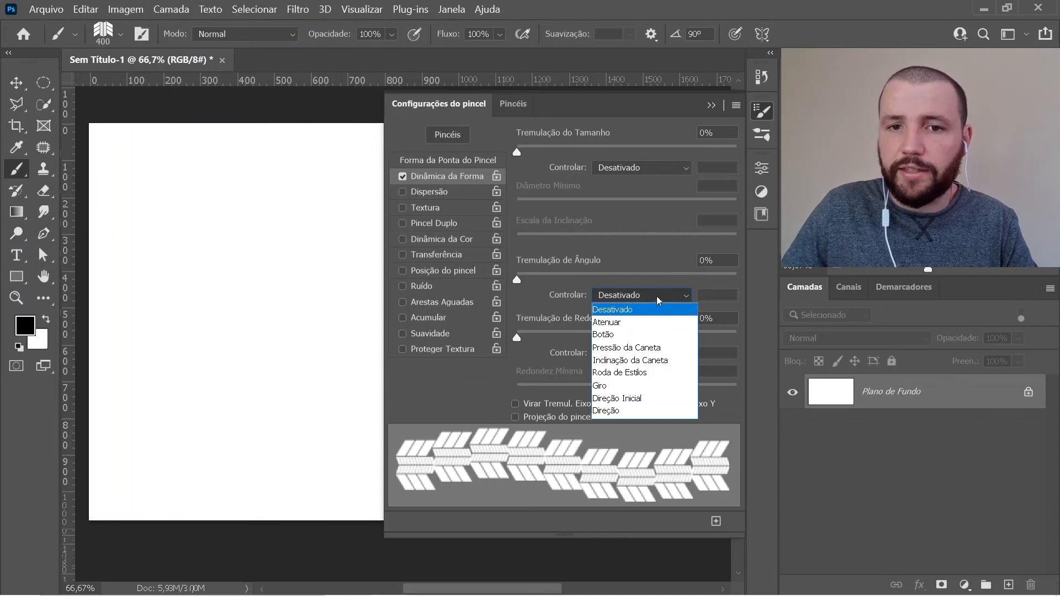
{"action": "left_click", "coordinate": [611, 410]}
{"action": "left_click", "coordinate": [762, 111]}
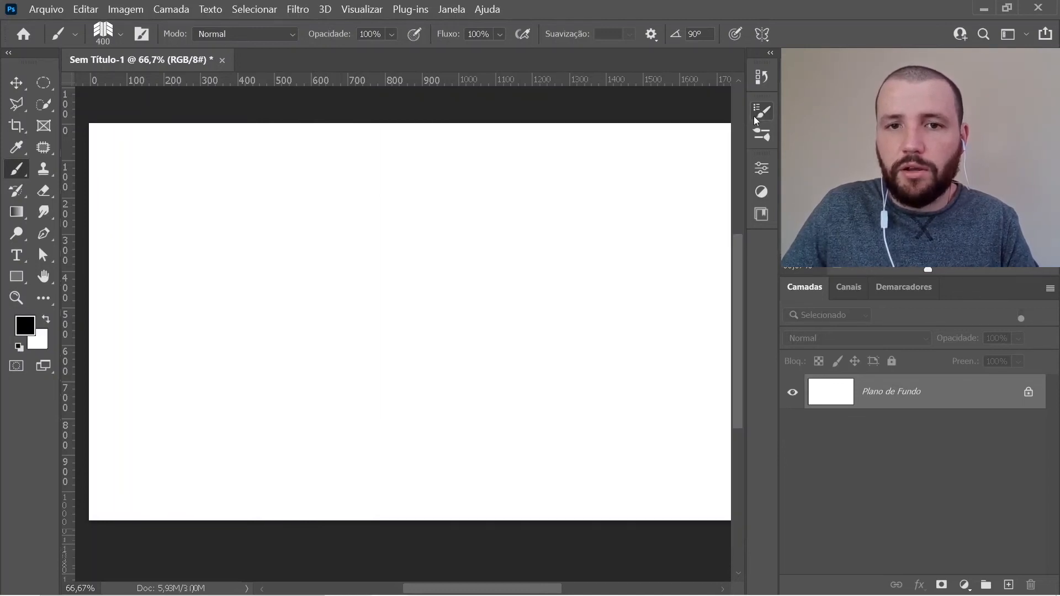
Step: Reduce the brush to 300 px, paint curved test tracks across the whole canvas, and undo them
{"action": "left_click", "coordinate": [393, 261]}
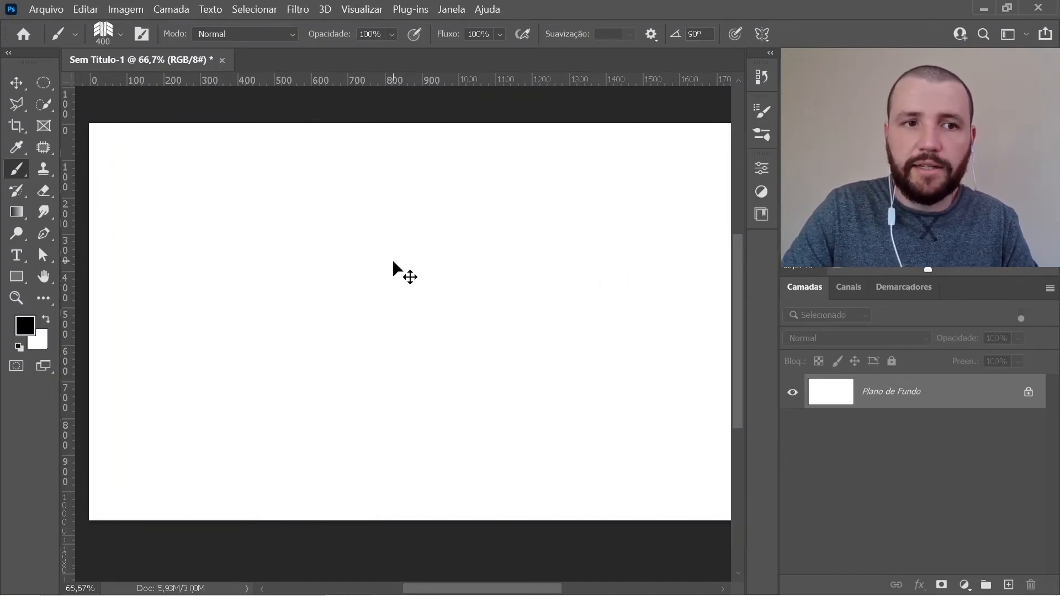
{"action": "key", "text": "ctrl+minus"}
{"action": "key", "text": "bracketleft"}
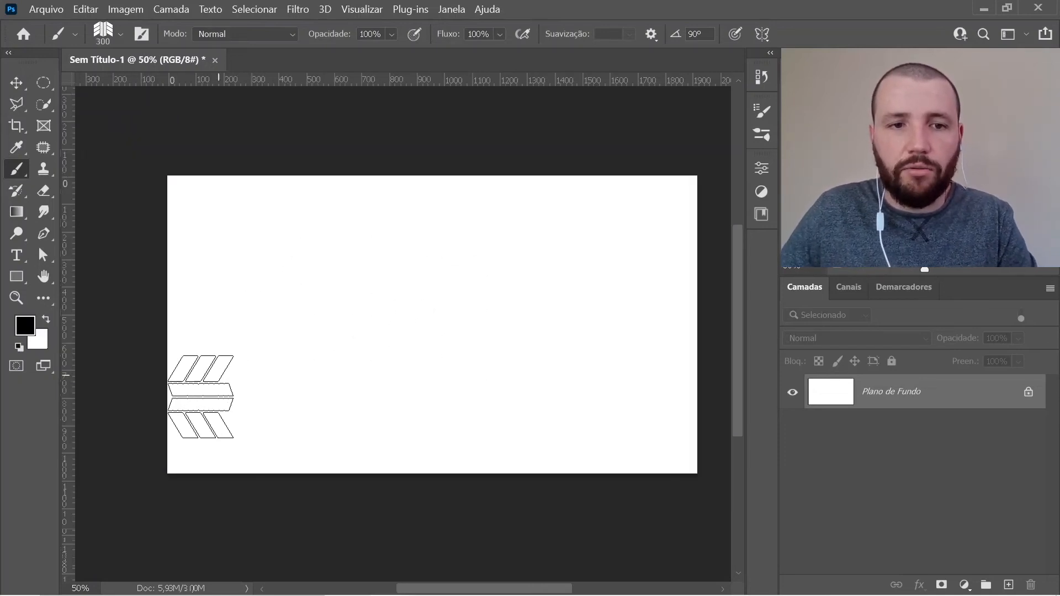
{"action": "mouse_move", "coordinate": [182, 458]}
{"action": "left_mouse_down"}
{"action": "mouse_move", "coordinate": [194, 417]}
{"action": "mouse_move", "coordinate": [337, 293]}
{"action": "mouse_move", "coordinate": [504, 252]}
{"action": "mouse_move", "coordinate": [684, 274]}
{"action": "mouse_move", "coordinate": [704, 356]}
{"action": "mouse_move", "coordinate": [488, 433]}
{"action": "mouse_move", "coordinate": [150, 494]}
{"action": "mouse_move", "coordinate": [189, 502]}
{"action": "left_mouse_up"}
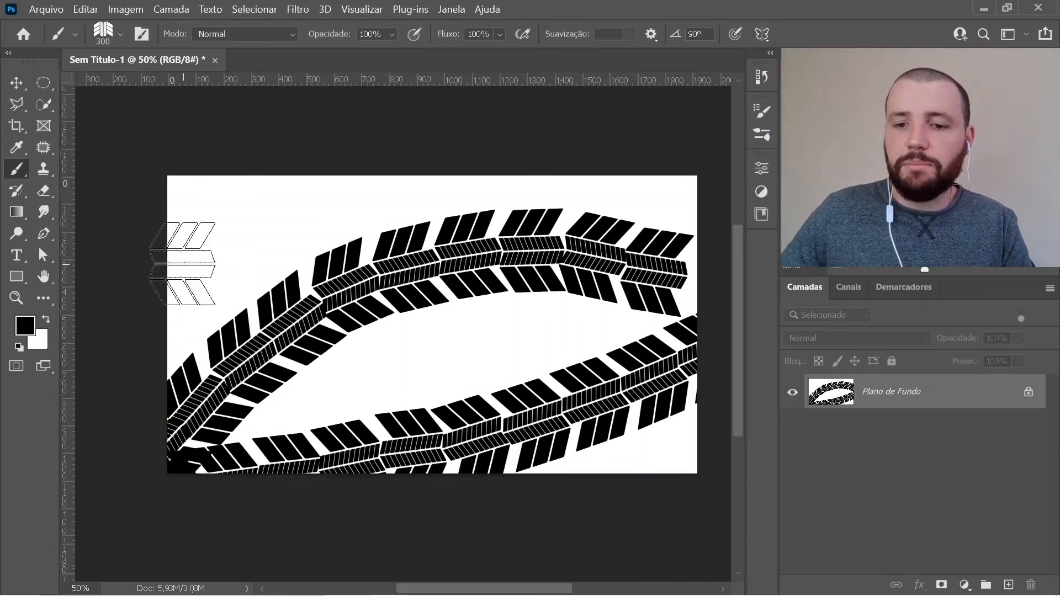
{"action": "key", "text": "ctrl+plus"}
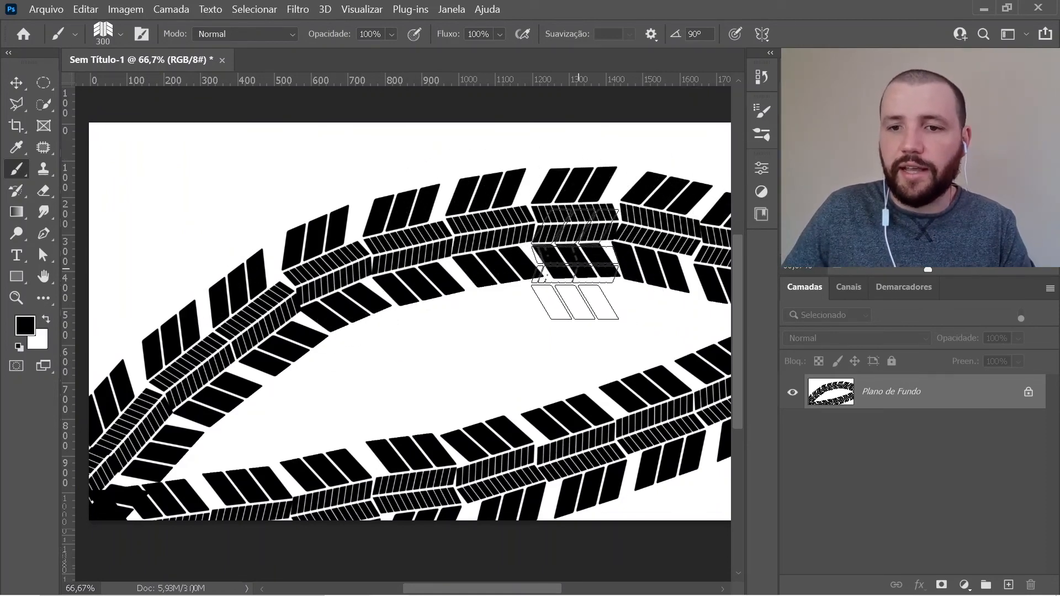
{"action": "key", "text": "ctrl+z"}
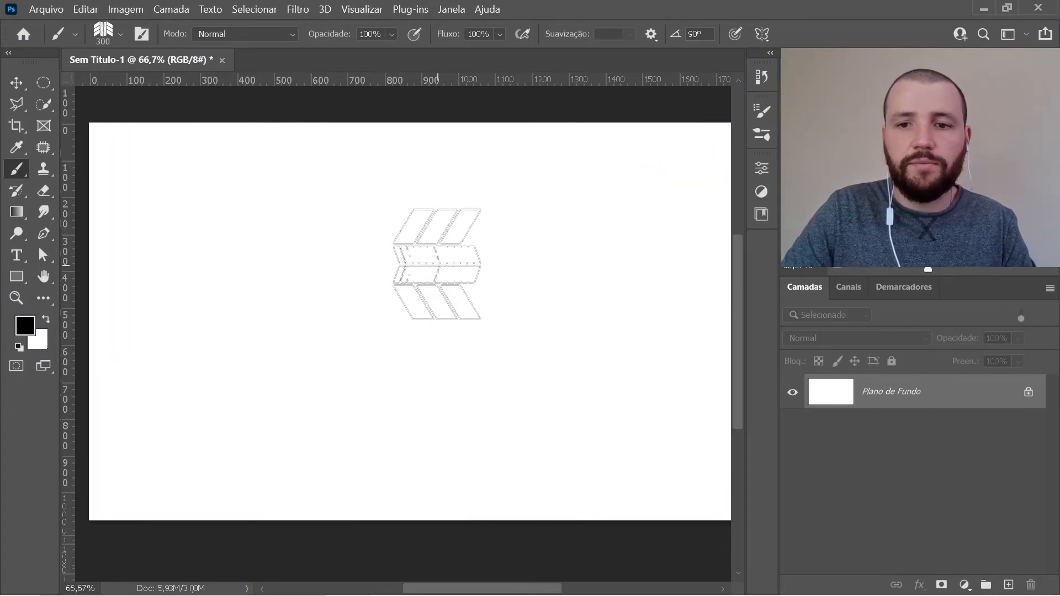
Step: Enable Pincel Duplo with the 38 px hard round tip and set its mode to Multiplicação
{"action": "left_click", "coordinate": [761, 113]}
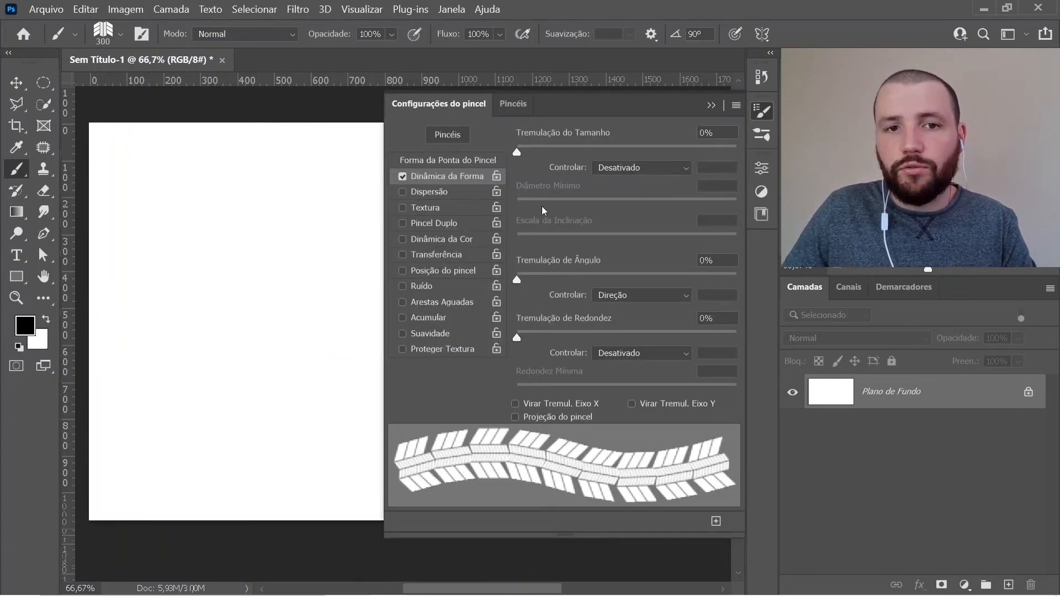
{"action": "left_click", "coordinate": [441, 223]}
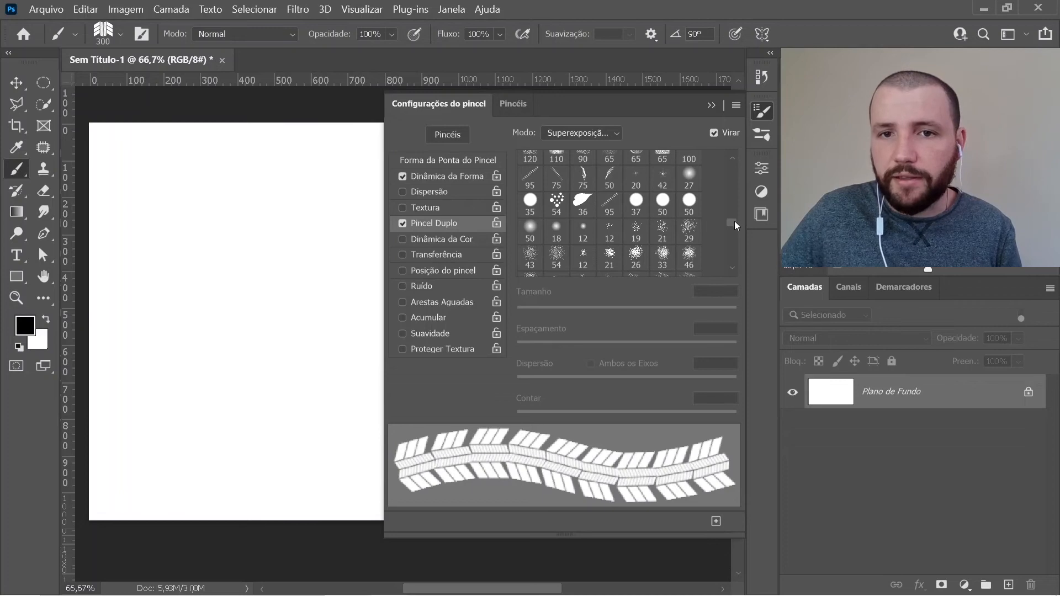
{"action": "mouse_move", "coordinate": [735, 221]}
{"action": "left_mouse_down"}
{"action": "mouse_move", "coordinate": [734, 180]}
{"action": "mouse_move", "coordinate": [734, 194]}
{"action": "left_mouse_up"}
{"action": "left_click", "coordinate": [693, 208]}
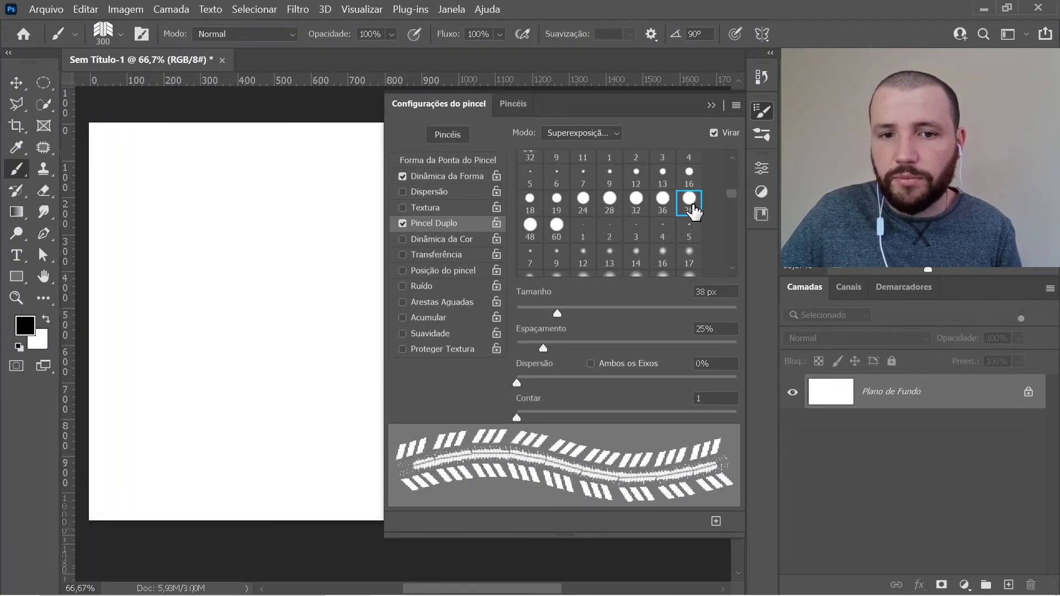
{"action": "left_click", "coordinate": [604, 138]}
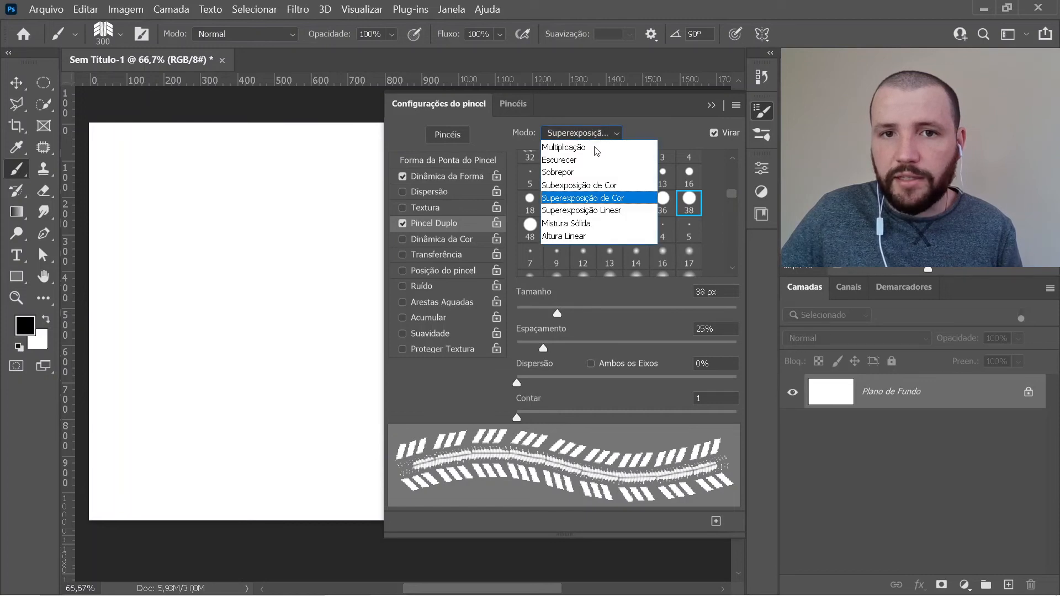
{"action": "left_click", "coordinate": [595, 148]}
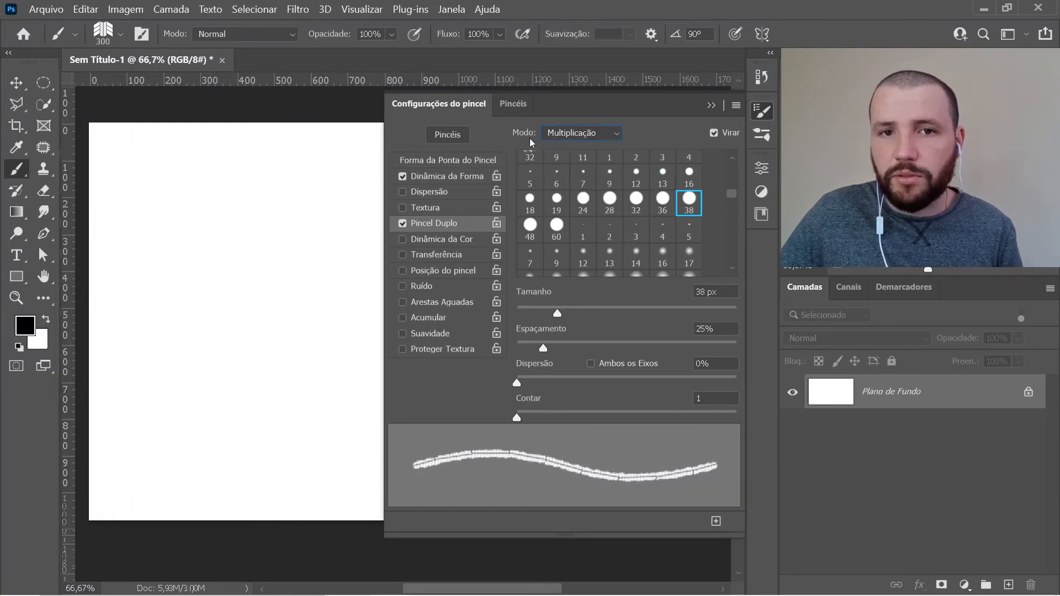
Step: Enlarge the dual brush's size to 181 px and undo a short test stroke on the canvas
{"action": "left_click_drag", "start_coordinate": [557, 314], "coordinate": [671, 316]}
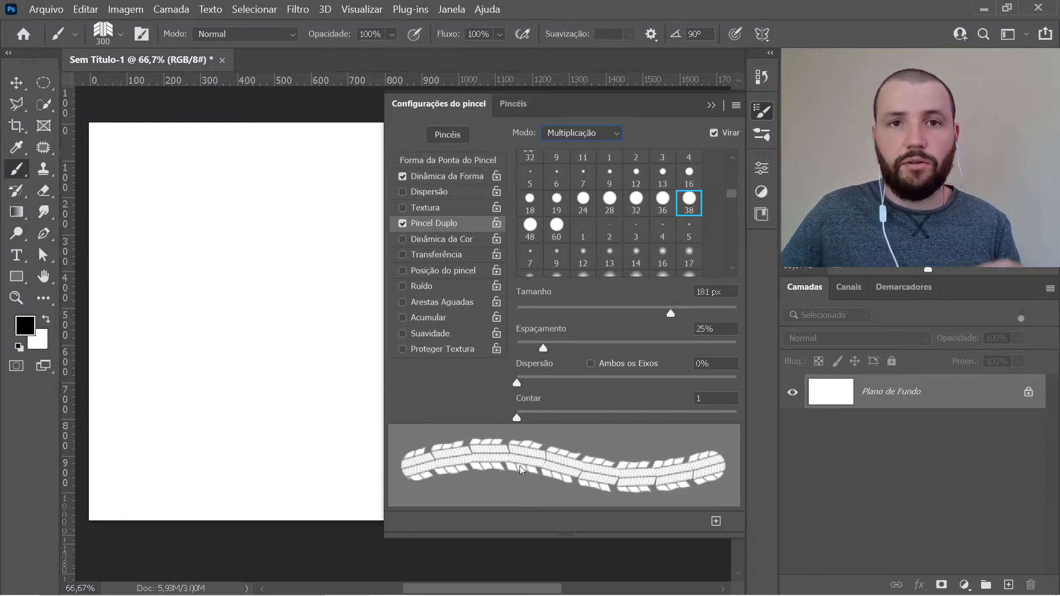
{"action": "left_click_drag", "start_coordinate": [243, 437], "coordinate": [243, 401]}
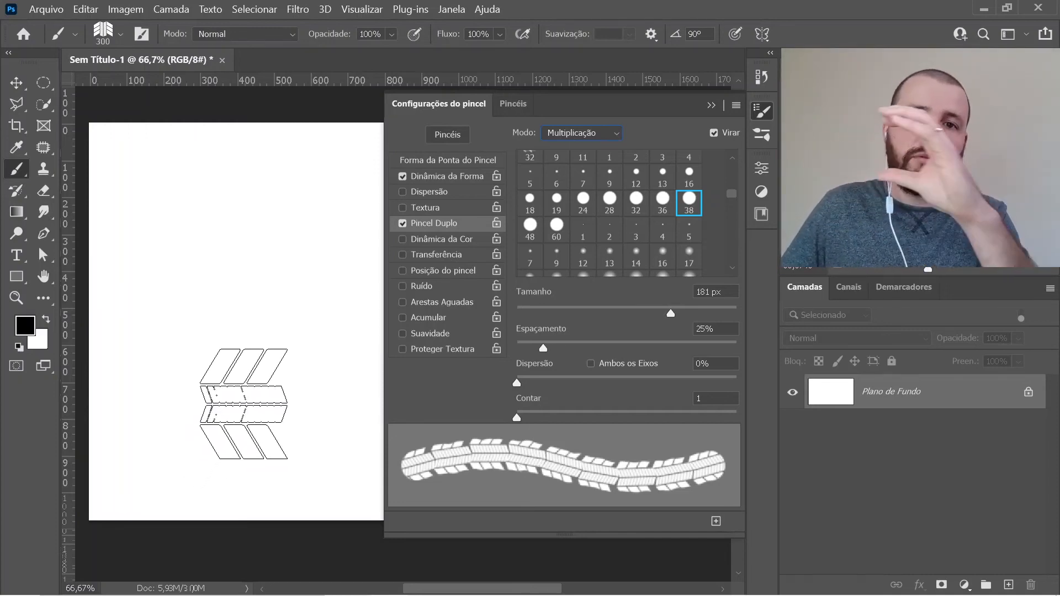
{"action": "key", "text": "ctrl+z"}
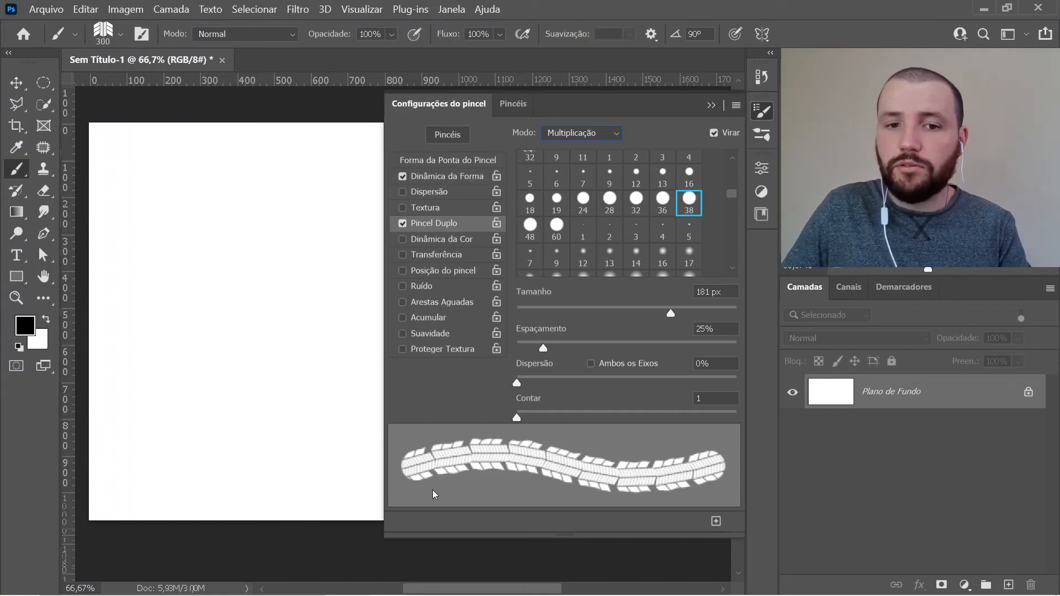
Step: Try the dual brush at 194 px with vertical test tracks, then again with its spacing reduced to 6%
{"action": "mouse_move", "coordinate": [678, 313]}
{"action": "left_mouse_down"}
{"action": "mouse_move", "coordinate": [668, 310]}
{"action": "mouse_move", "coordinate": [680, 311]}
{"action": "left_mouse_up"}
{"action": "mouse_move", "coordinate": [249, 130]}
{"action": "left_mouse_down"}
{"action": "mouse_move", "coordinate": [231, 244]}
{"action": "mouse_move", "coordinate": [213, 536]}
{"action": "left_mouse_up"}
{"action": "mouse_move", "coordinate": [326, 135]}
{"action": "left_mouse_down"}
{"action": "mouse_move", "coordinate": [313, 191]}
{"action": "mouse_move", "coordinate": [313, 475]}
{"action": "left_mouse_up"}
{"action": "left_click_drag", "start_coordinate": [542, 347], "coordinate": [522, 352]}
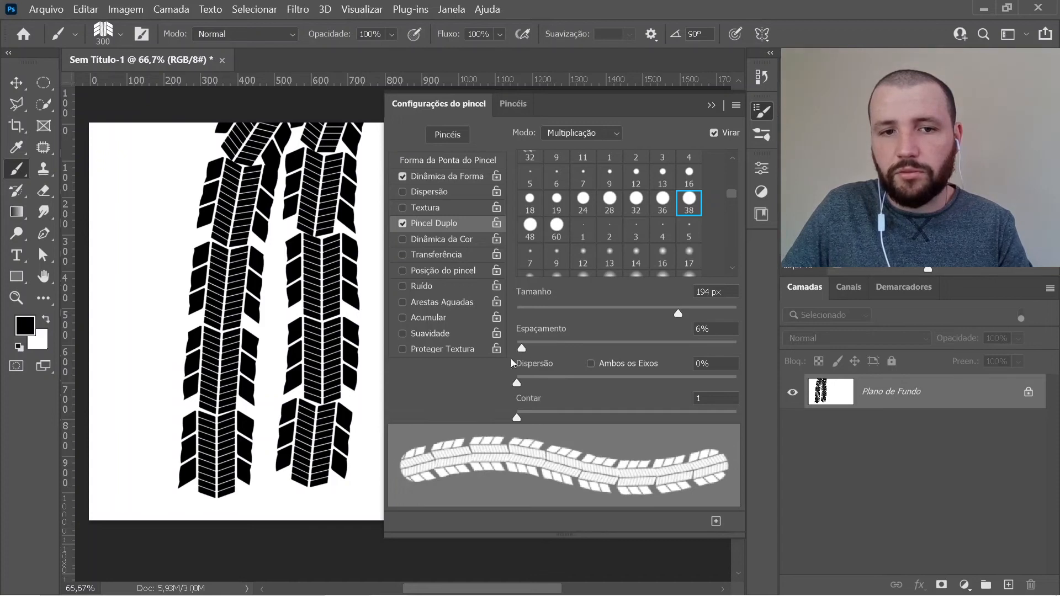
{"action": "mouse_move", "coordinate": [160, 182]}
{"action": "left_mouse_down"}
{"action": "mouse_move", "coordinate": [143, 287]}
{"action": "mouse_move", "coordinate": [142, 497]}
{"action": "left_mouse_up"}
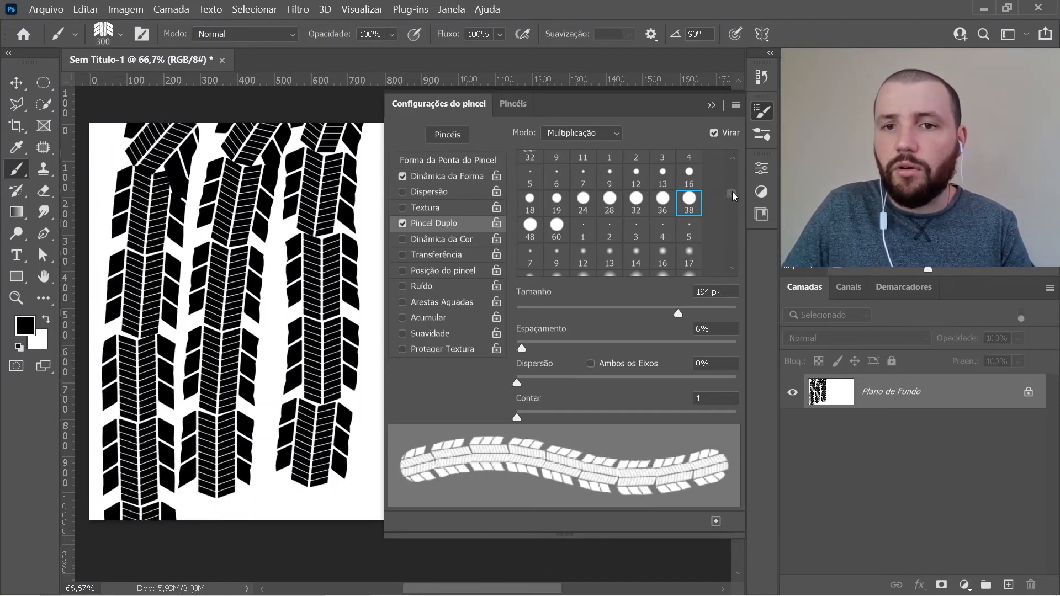
Step: Choose the rough-stroke 50 px tip for the dual brush and clear the canvas to white
{"action": "left_click_drag", "start_coordinate": [732, 191], "coordinate": [715, 230]}
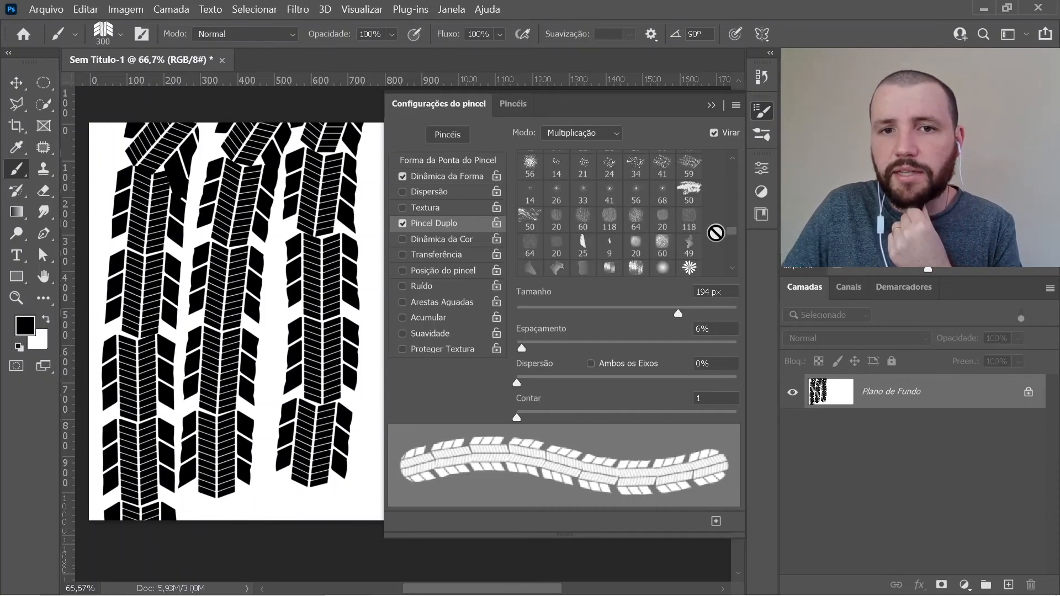
{"action": "left_click", "coordinate": [690, 200]}
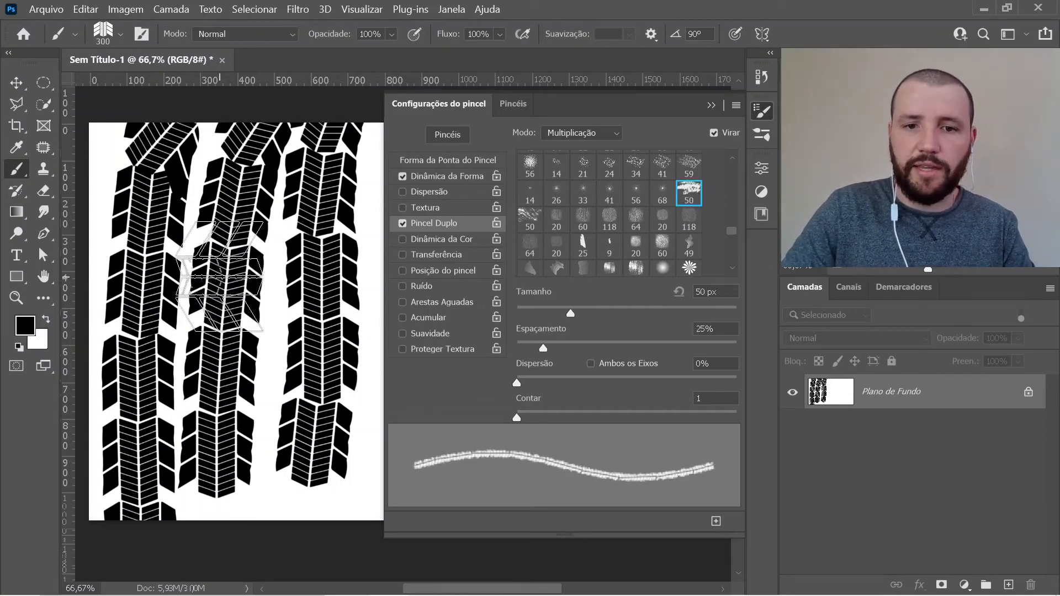
{"action": "key", "text": "ctrl+BackSpace"}
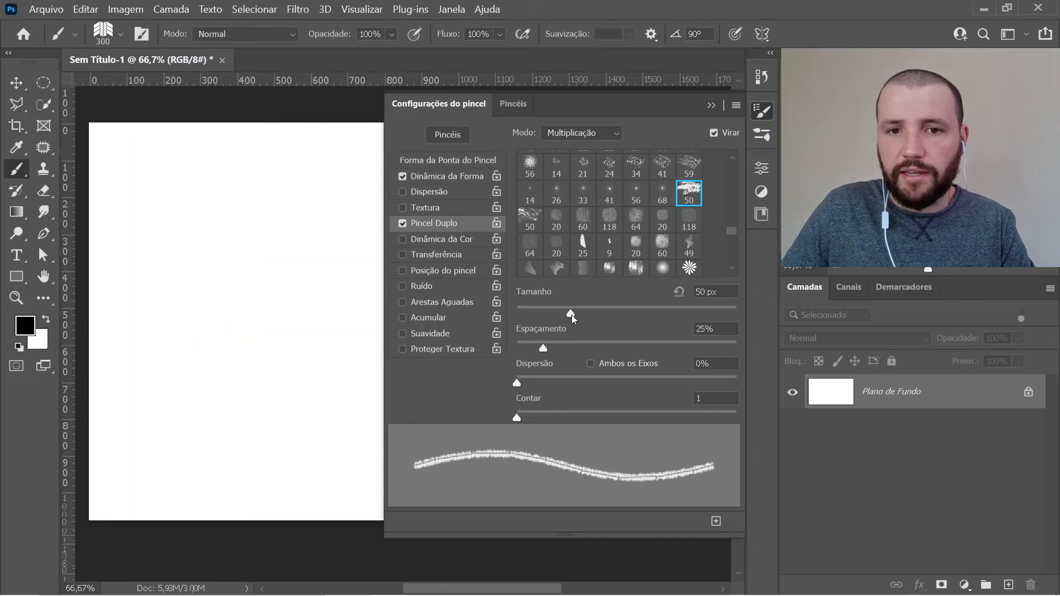
Step: Set the dual brush's size to 232 px and its spacing to 67%
{"action": "left_click_drag", "start_coordinate": [571, 314], "coordinate": [589, 316]}
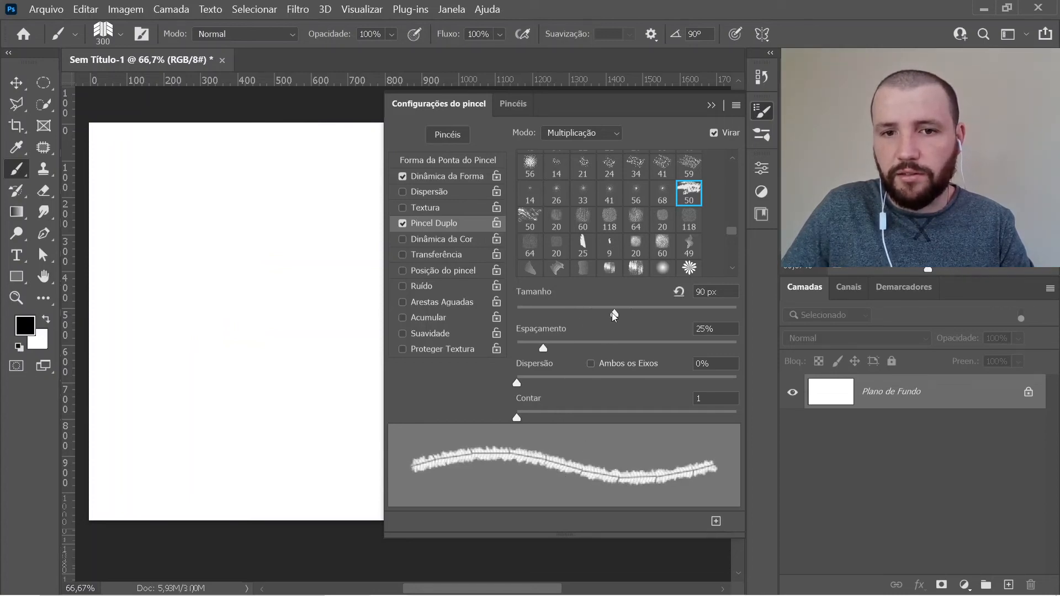
{"action": "left_click_drag", "start_coordinate": [614, 312], "coordinate": [684, 324]}
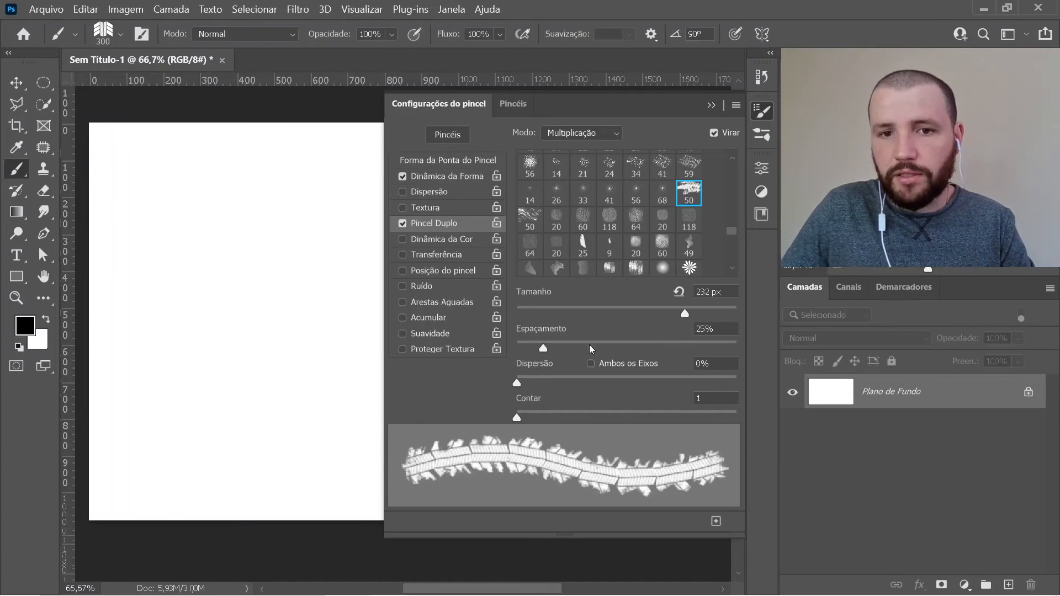
{"action": "mouse_move", "coordinate": [542, 346]}
{"action": "left_mouse_down"}
{"action": "mouse_move", "coordinate": [599, 350]}
{"action": "mouse_move", "coordinate": [590, 350]}
{"action": "left_mouse_up"}
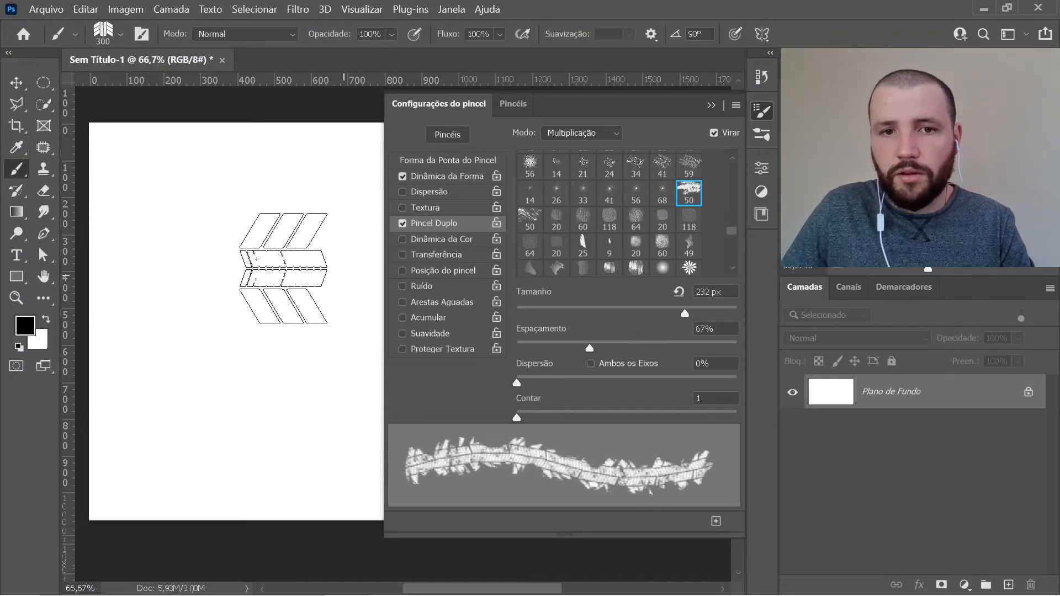
Step: Reduce the tread brush to 125 px and paint two rough vertical tyre tracks down the canvas
{"action": "key", "text": "bracketleft"}
{"action": "key", "text": "bracketleft"}
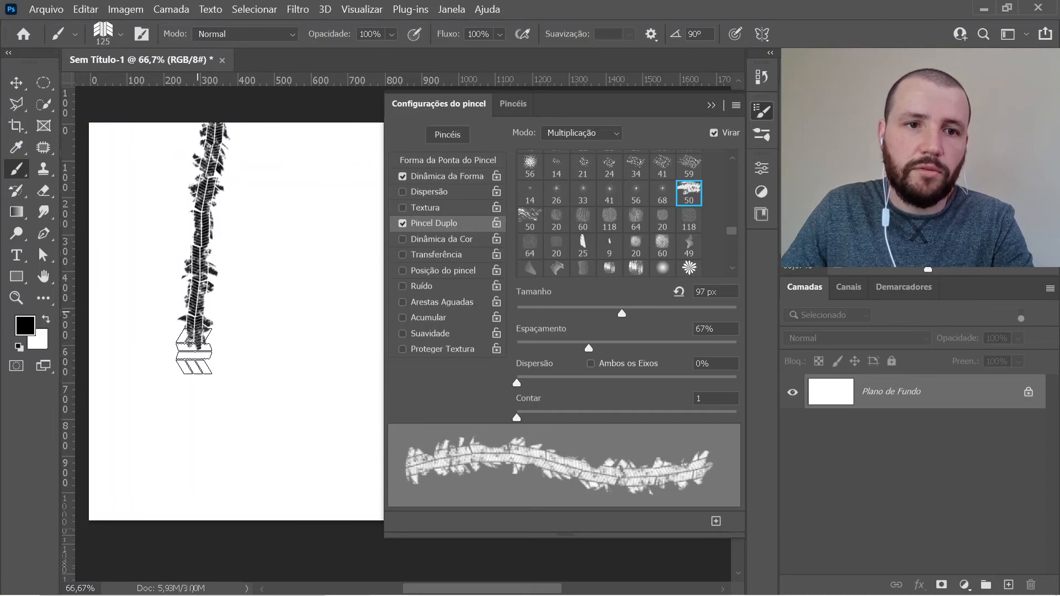
{"action": "left_click_drag", "start_coordinate": [194, 351], "coordinate": [196, 505]}
{"action": "mouse_move", "coordinate": [293, 119]}
{"action": "left_mouse_down"}
{"action": "mouse_move", "coordinate": [242, 384]}
{"action": "mouse_move", "coordinate": [250, 476]}
{"action": "left_mouse_up"}
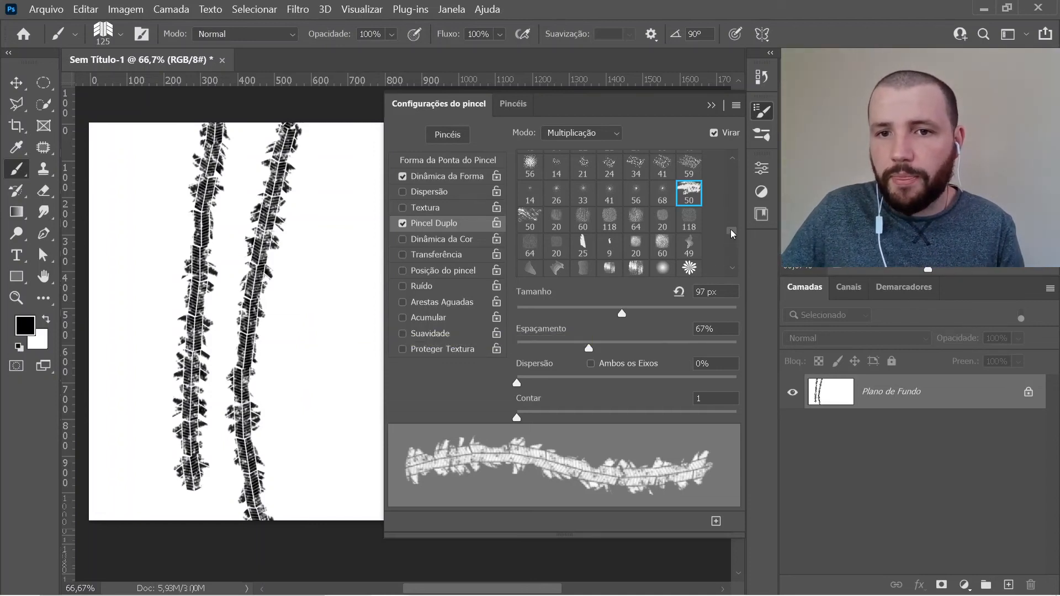
Step: Switch the dual brush to the speckled 60 px tip and paint two more vertical tracks beside the existing ones
{"action": "left_click_drag", "start_coordinate": [731, 229], "coordinate": [733, 253]}
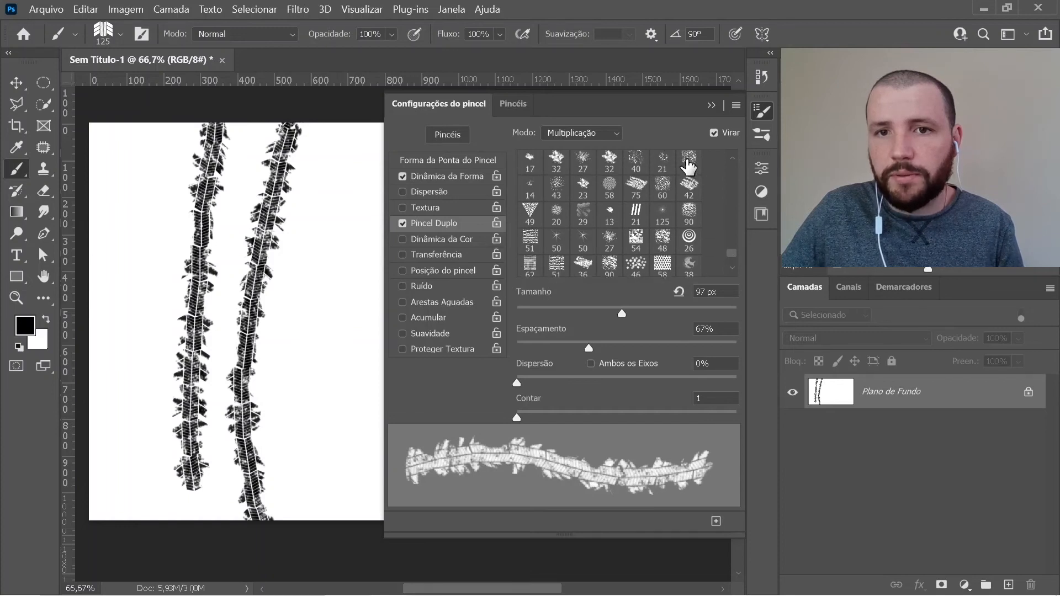
{"action": "left_click", "coordinate": [663, 188]}
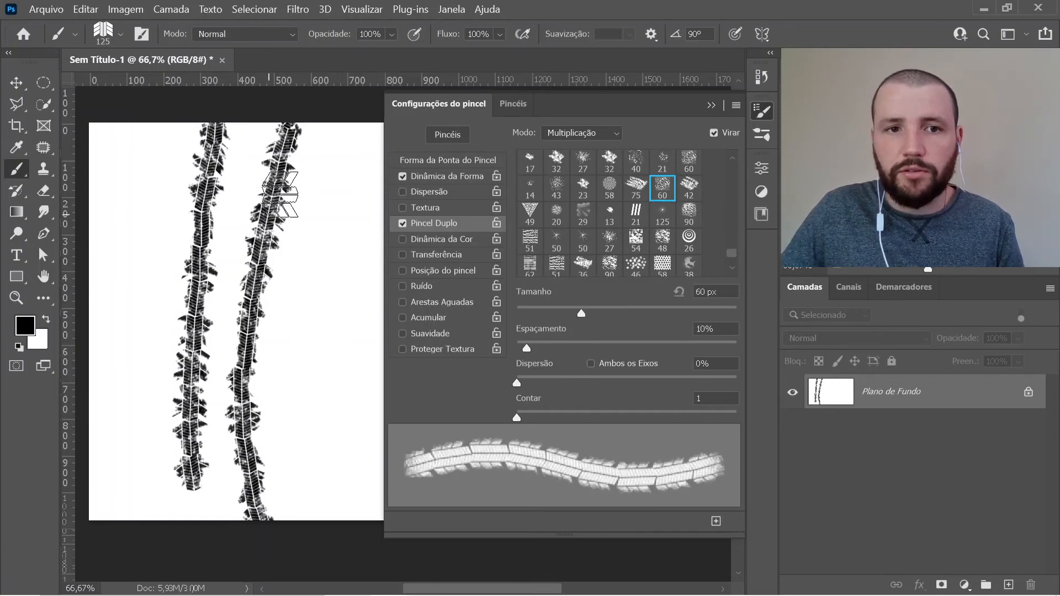
{"action": "mouse_move", "coordinate": [336, 126]}
{"action": "left_mouse_down"}
{"action": "mouse_move", "coordinate": [316, 229]}
{"action": "mouse_move", "coordinate": [311, 400]}
{"action": "left_mouse_up"}
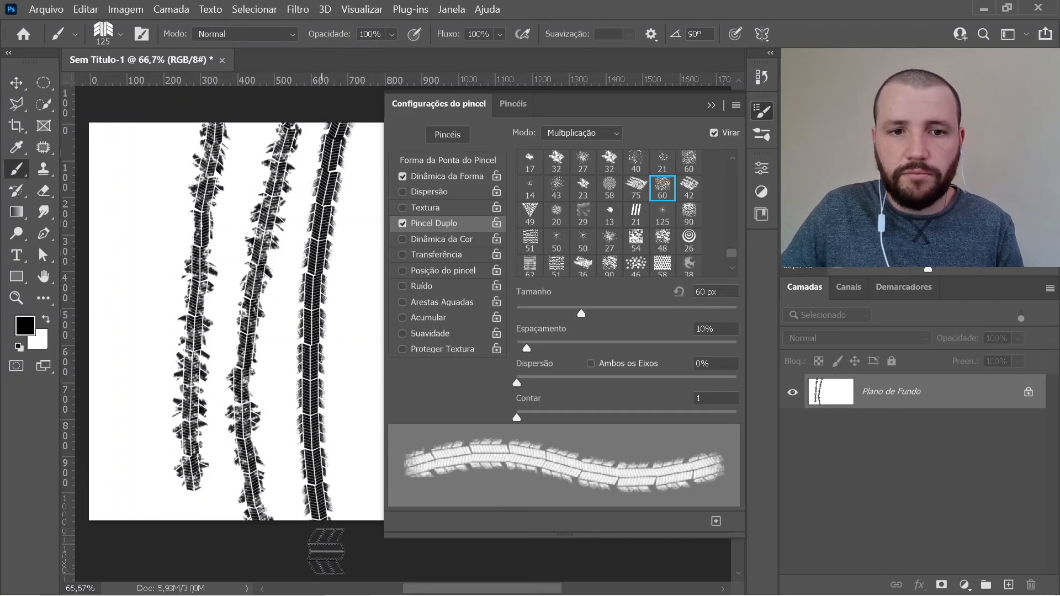
{"action": "mouse_move", "coordinate": [360, 169]}
{"action": "left_mouse_down"}
{"action": "mouse_move", "coordinate": [345, 357]}
{"action": "mouse_move", "coordinate": [357, 496]}
{"action": "left_mouse_up"}
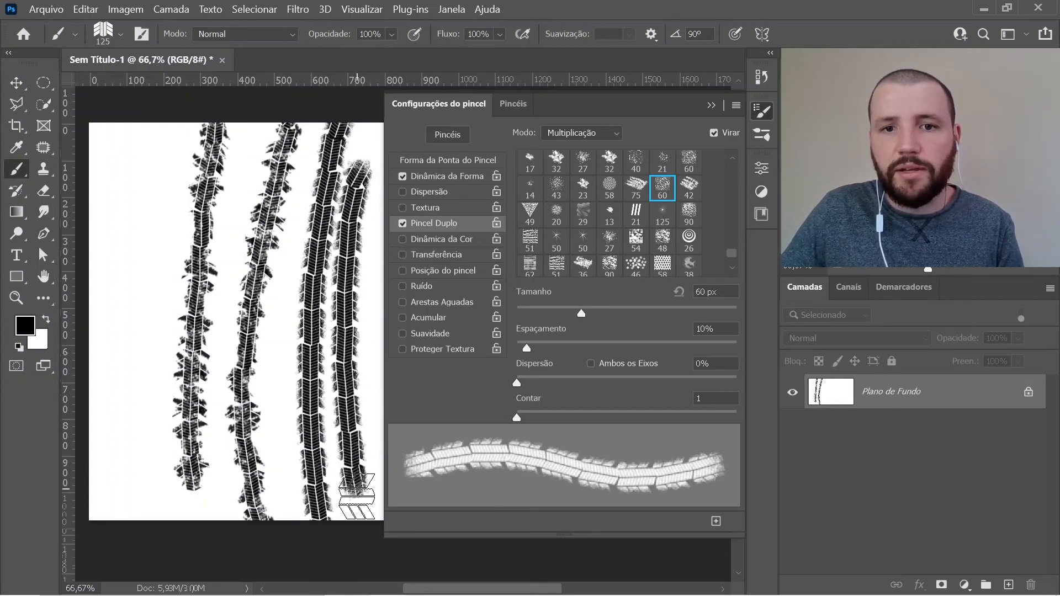
Step: Choose the hatched 51 px tip with 25% spacing for the dual brush and paint a vertical track beside the existing ones
{"action": "left_click", "coordinate": [530, 241]}
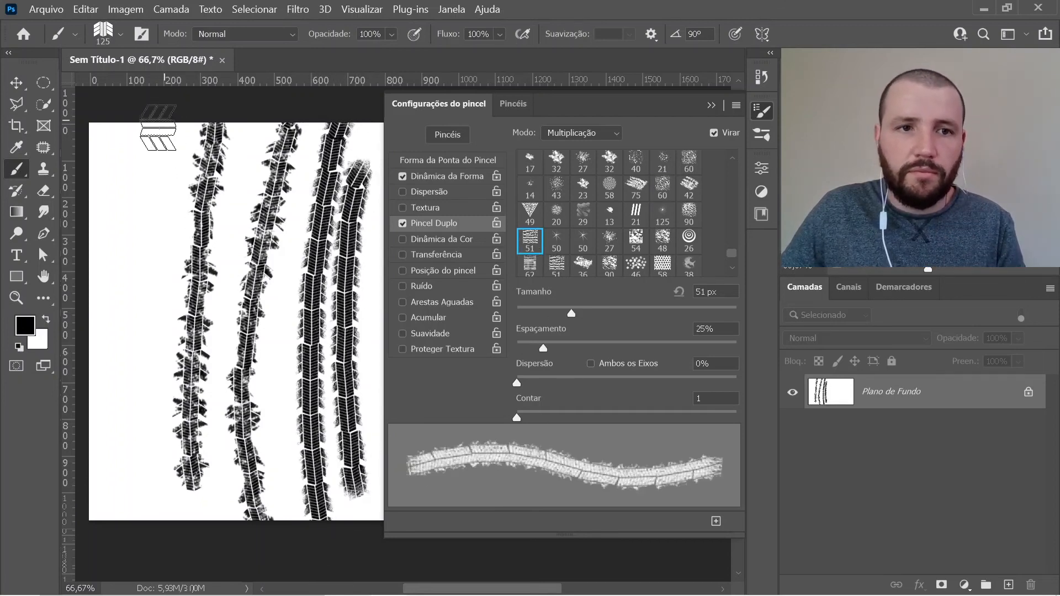
{"action": "left_click_drag", "start_coordinate": [158, 128], "coordinate": [139, 308]}
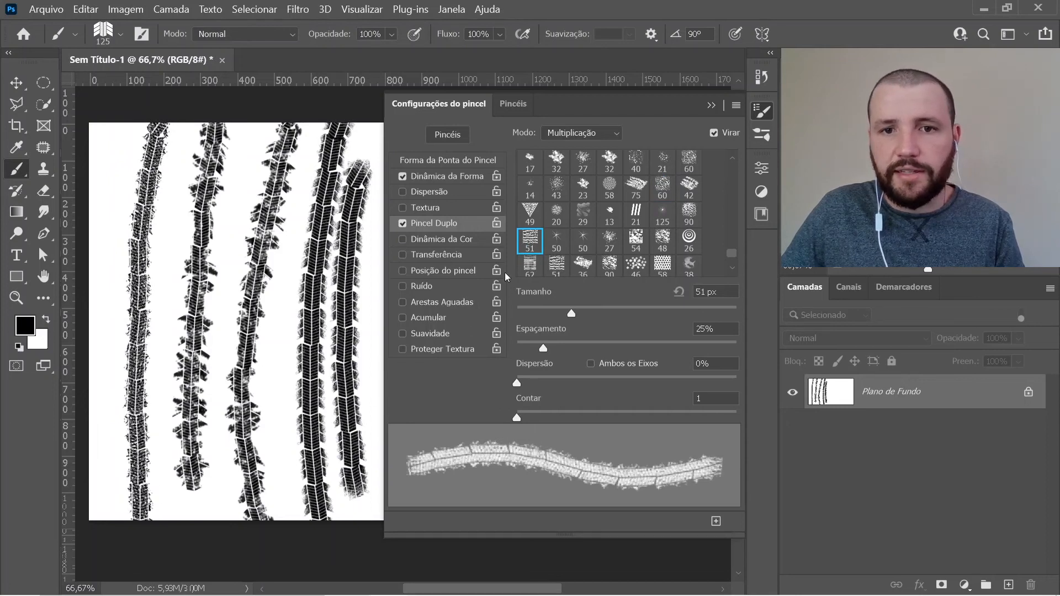
{"action": "left_click", "coordinate": [556, 265]}
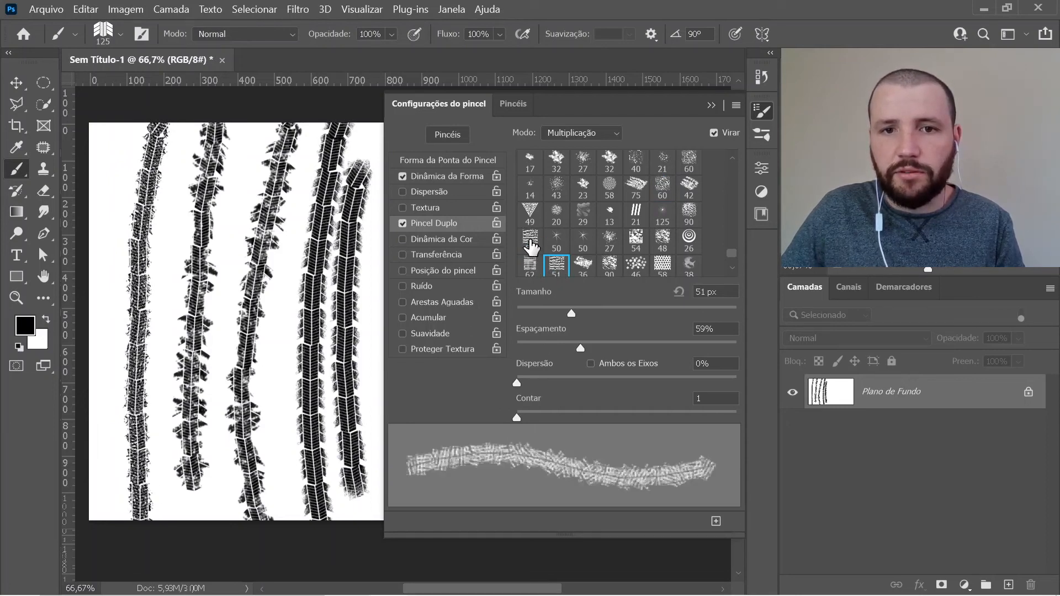
{"action": "left_click", "coordinate": [530, 243]}
Step: Enlarge the tread brush to 250 px and paint a wide vertical track in the blank area beside the existing ones
{"action": "left_click_drag", "start_coordinate": [311, 273], "coordinate": [224, 246]}
{"action": "key", "text": "bracketright"}
{"action": "key", "text": "bracketright"}
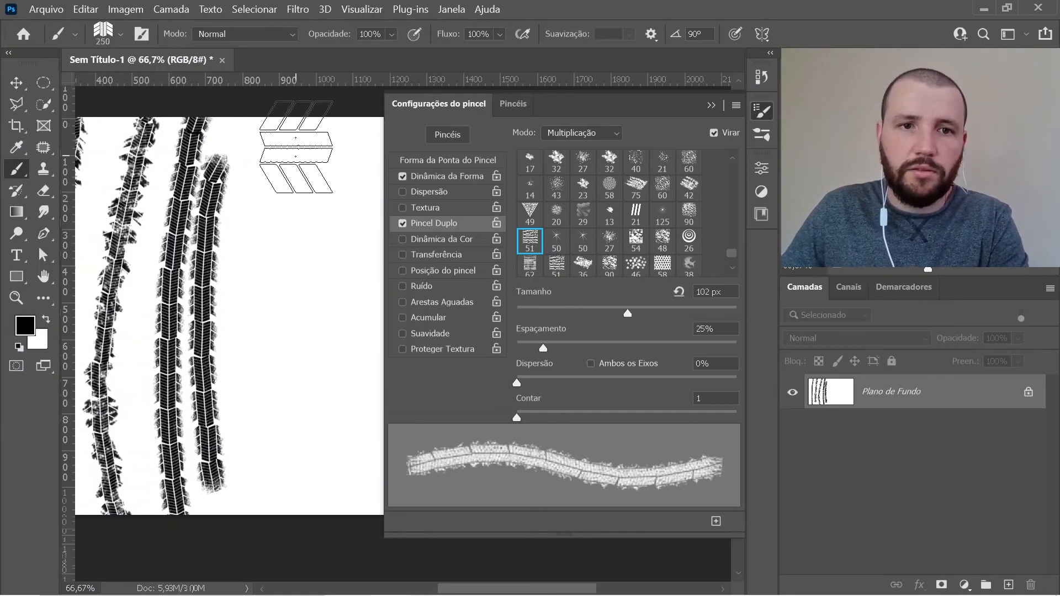
{"action": "mouse_move", "coordinate": [303, 112]}
{"action": "left_mouse_down"}
{"action": "mouse_move", "coordinate": [283, 325]}
{"action": "mouse_move", "coordinate": [281, 540]}
{"action": "left_mouse_up"}
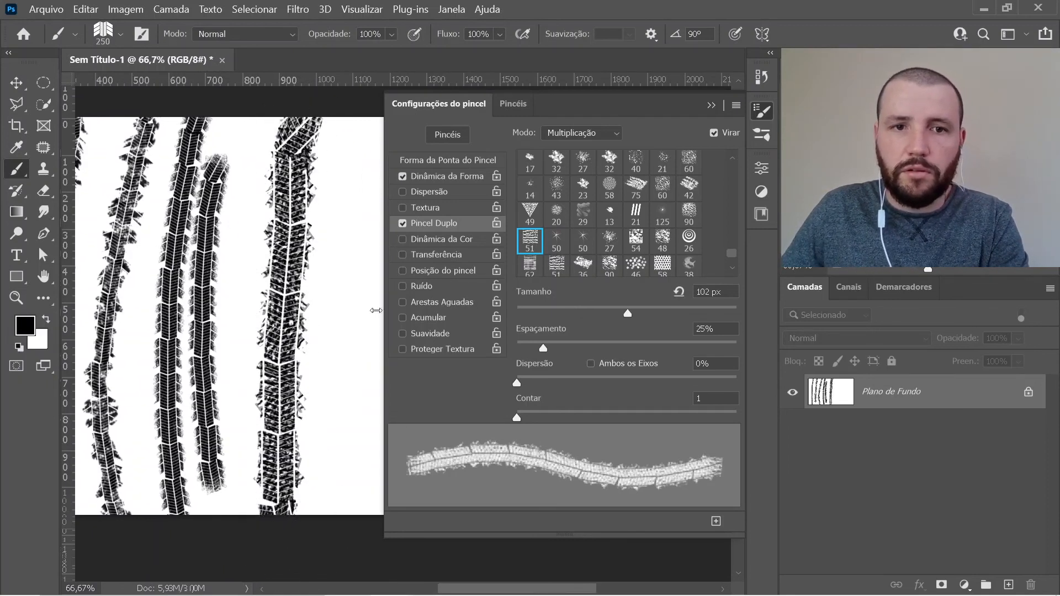
Step: Switch the dual brush to the speckled 43 px tip and paint two vertical tracks, the second with its size raised to 142 px
{"action": "left_click", "coordinate": [556, 189]}
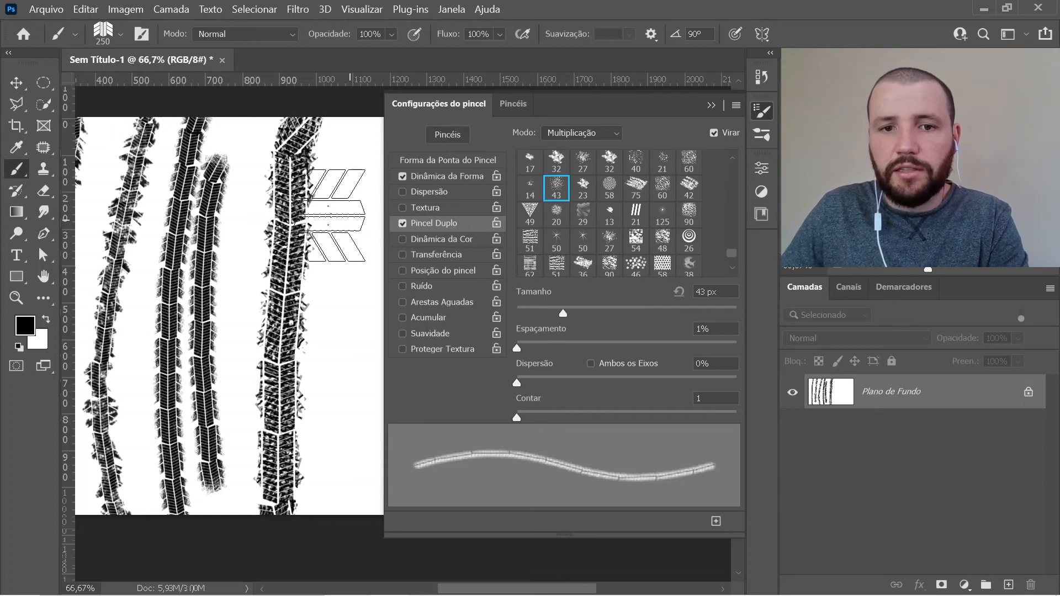
{"action": "left_click_drag", "start_coordinate": [355, 132], "coordinate": [349, 514]}
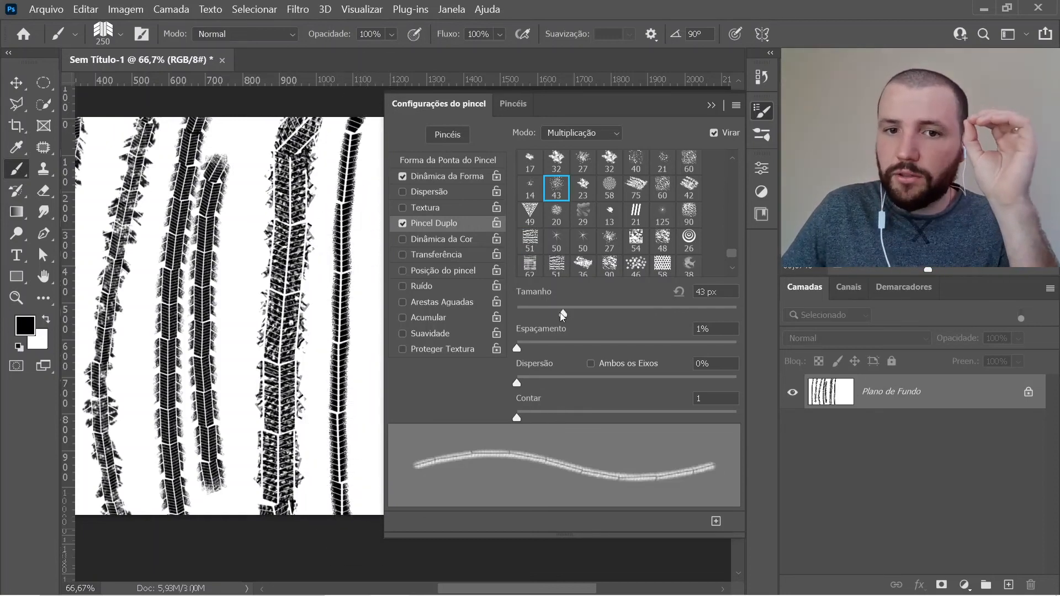
{"action": "left_click_drag", "start_coordinate": [561, 311], "coordinate": [655, 326]}
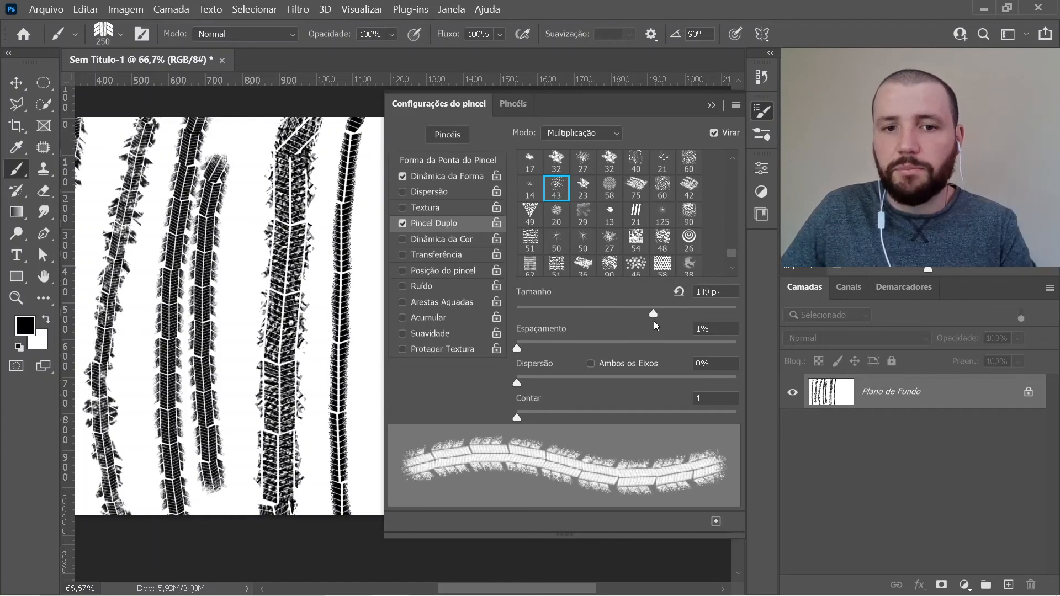
{"action": "left_click_drag", "start_coordinate": [353, 294], "coordinate": [196, 298]}
{"action": "mouse_move", "coordinate": [254, 132]}
{"action": "left_mouse_down"}
{"action": "mouse_move", "coordinate": [236, 438]}
{"action": "mouse_move", "coordinate": [290, 485]}
{"action": "left_mouse_up"}
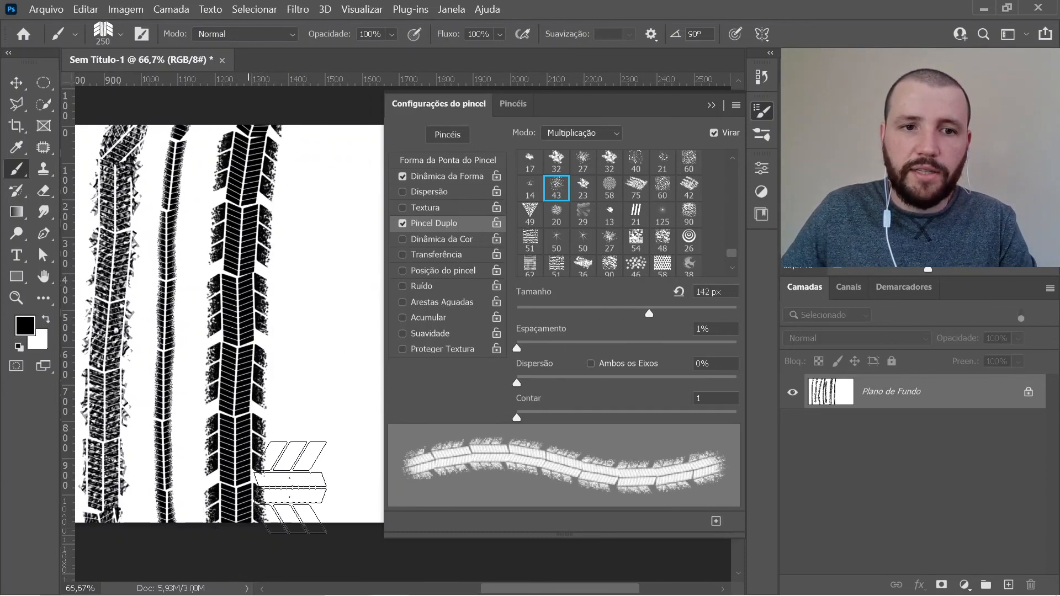
Step: Choose the soft round 27 px tip for the dual brush, set its size to 126 px and paint a soft-edged vertical track
{"action": "left_click", "coordinate": [556, 215]}
{"action": "left_click_drag", "start_coordinate": [734, 244], "coordinate": [734, 216]}
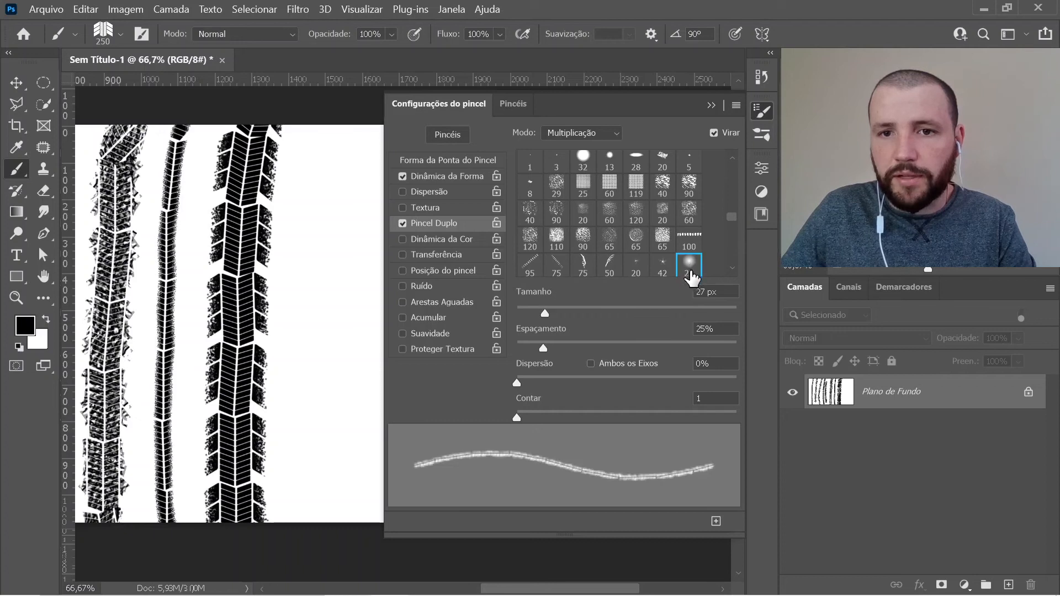
{"action": "left_click_drag", "start_coordinate": [562, 319], "coordinate": [644, 319]}
{"action": "left_click_drag", "start_coordinate": [351, 131], "coordinate": [340, 517]}
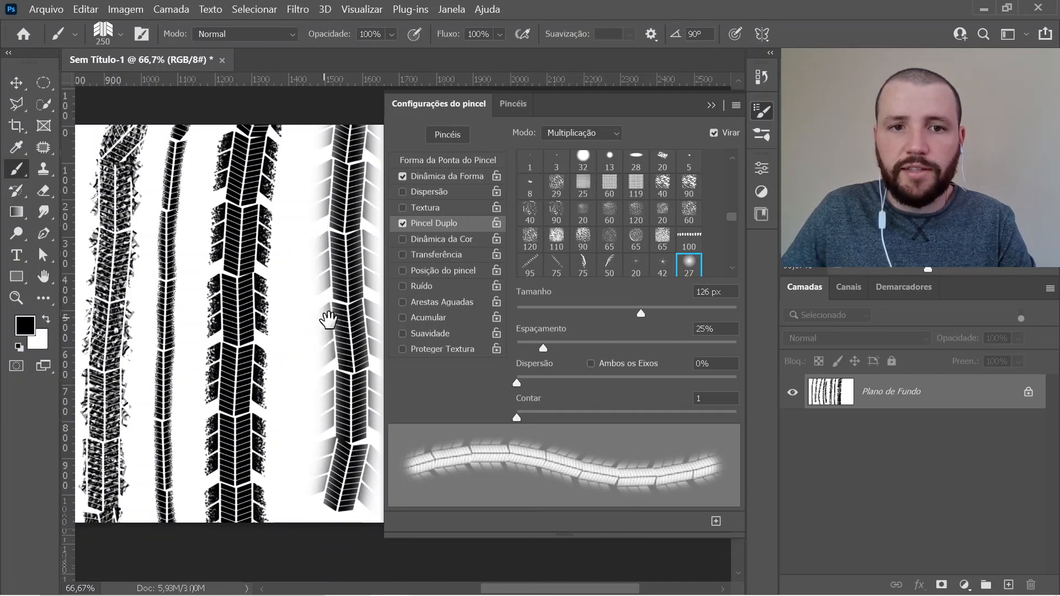
Step: Turn on Noise for the brush and paint another soft-edged track near the canvas's right edge
{"action": "scroll", "coordinate": [315, 336], "scroll_direction": "right", "scroll_amount": 2}
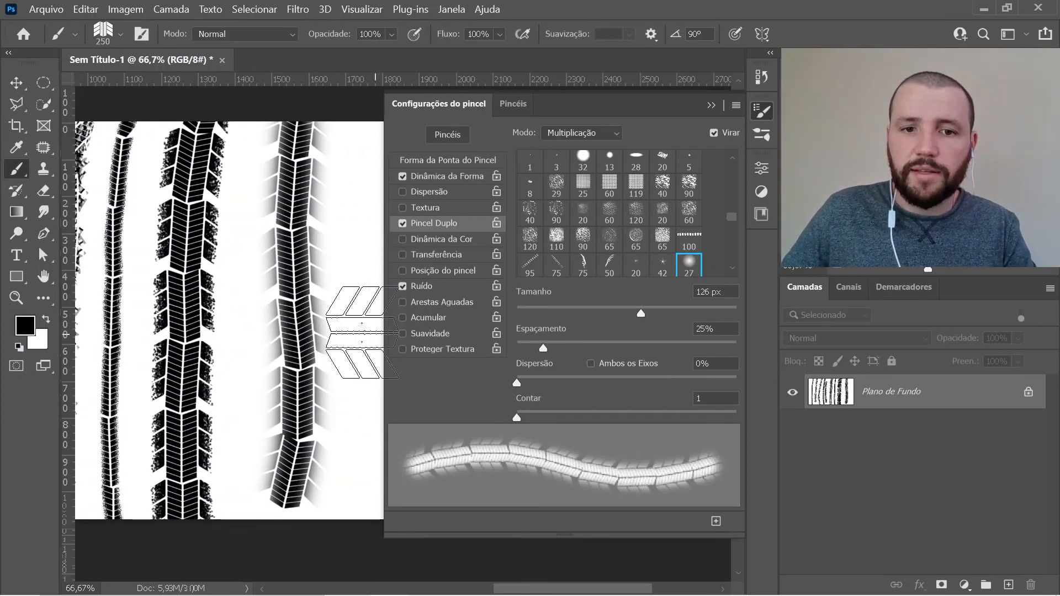
{"action": "mouse_move", "coordinate": [355, 272]}
{"action": "left_mouse_down"}
{"action": "mouse_move", "coordinate": [254, 286]}
{"action": "mouse_move", "coordinate": [263, 189]}
{"action": "mouse_move", "coordinate": [261, 528]}
{"action": "left_mouse_up"}
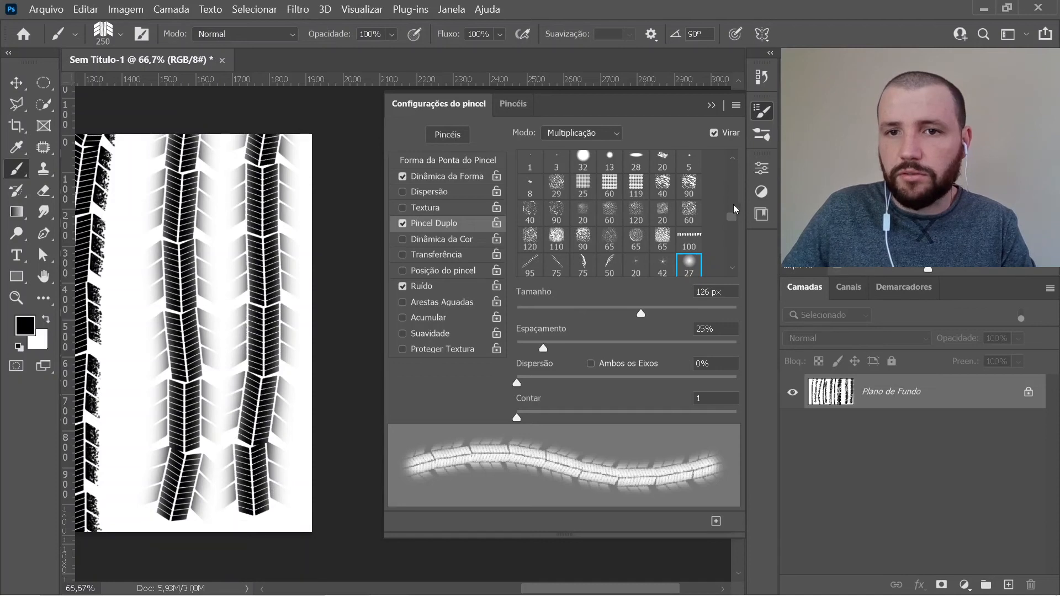
Step: Switch the dual brush to the rough 50 px tip with 25% spacing and clear the canvas to white
{"action": "mouse_move", "coordinate": [731, 210]}
{"action": "left_mouse_down"}
{"action": "mouse_move", "coordinate": [732, 197]}
{"action": "mouse_move", "coordinate": [730, 230]}
{"action": "left_mouse_up"}
{"action": "left_click", "coordinate": [663, 183]}
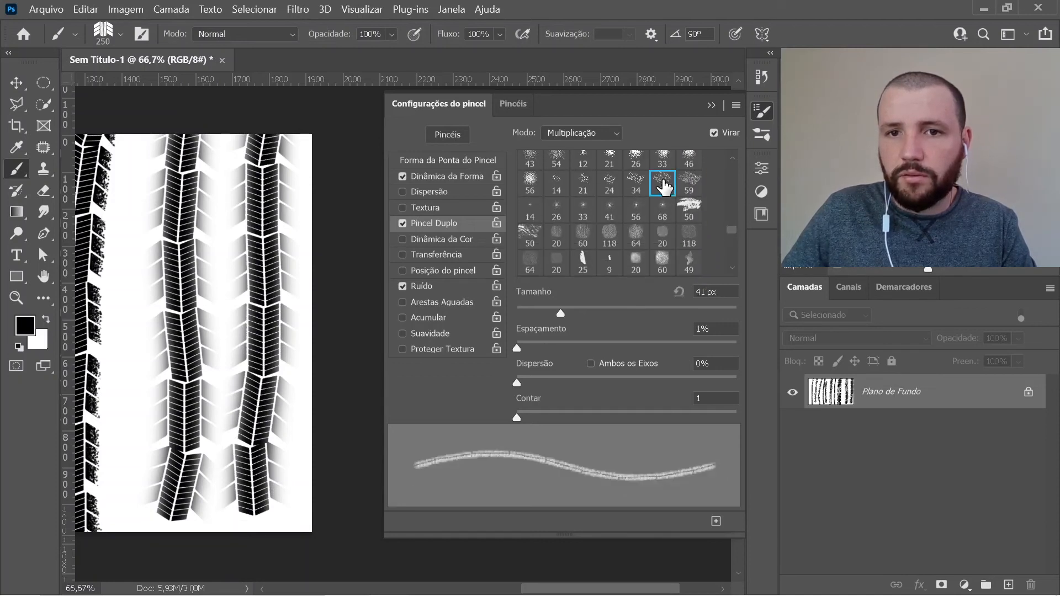
{"action": "left_click", "coordinate": [690, 185]}
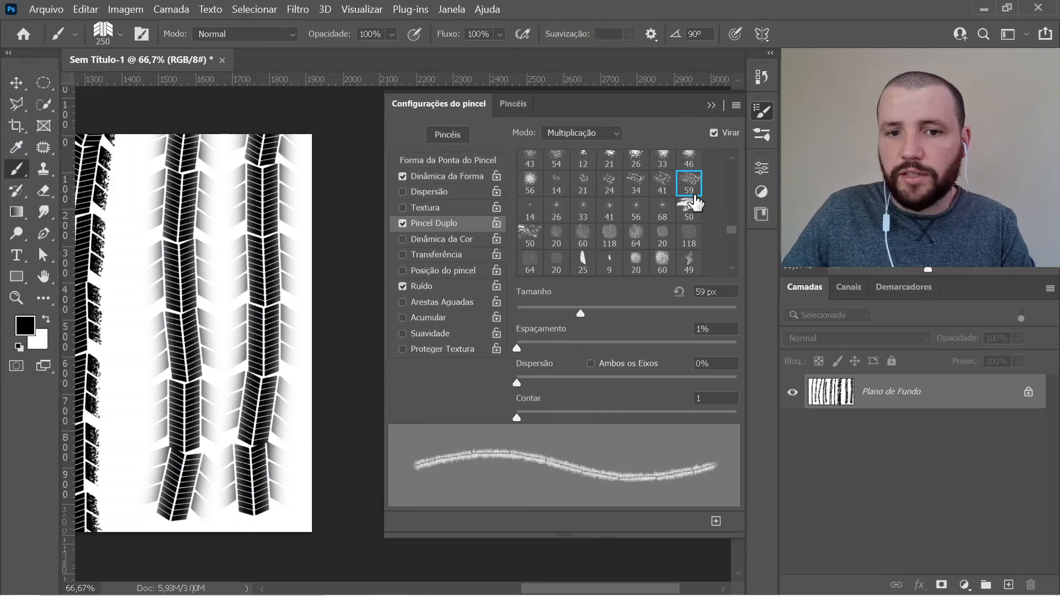
{"action": "left_click", "coordinate": [525, 240]}
{"action": "left_click_drag", "start_coordinate": [177, 319], "coordinate": [308, 305]}
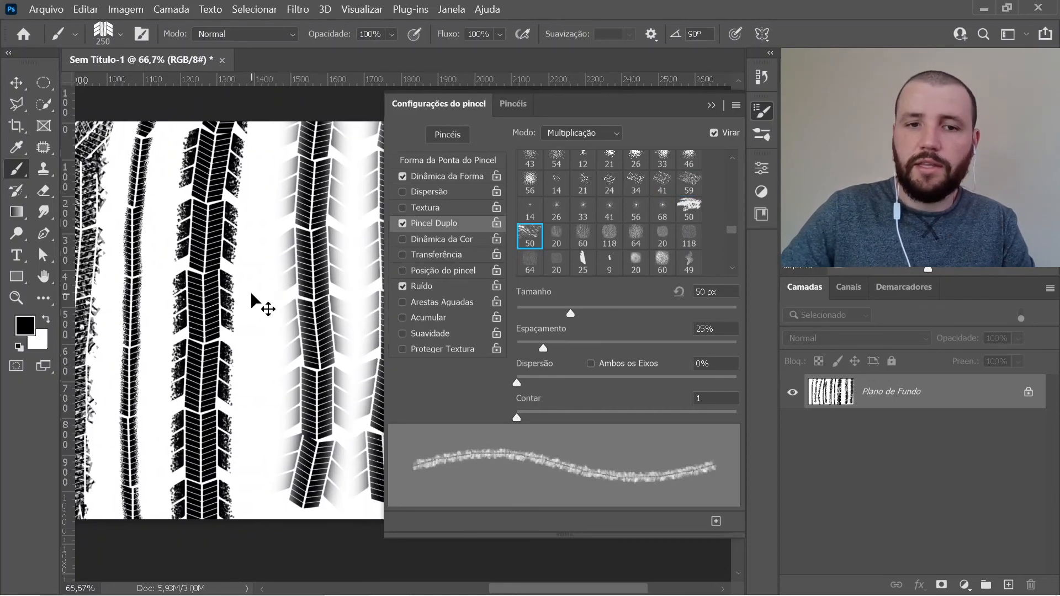
{"action": "key", "text": "ctrl+BackSpace"}
Step: Paint a rough vertical track down the canvas, then a second one with the tread brush enlarged to 400 px
{"action": "mouse_move", "coordinate": [124, 286]}
{"action": "left_mouse_down"}
{"action": "mouse_move", "coordinate": [357, 291]}
{"action": "mouse_move", "coordinate": [393, 274]}
{"action": "left_mouse_up"}
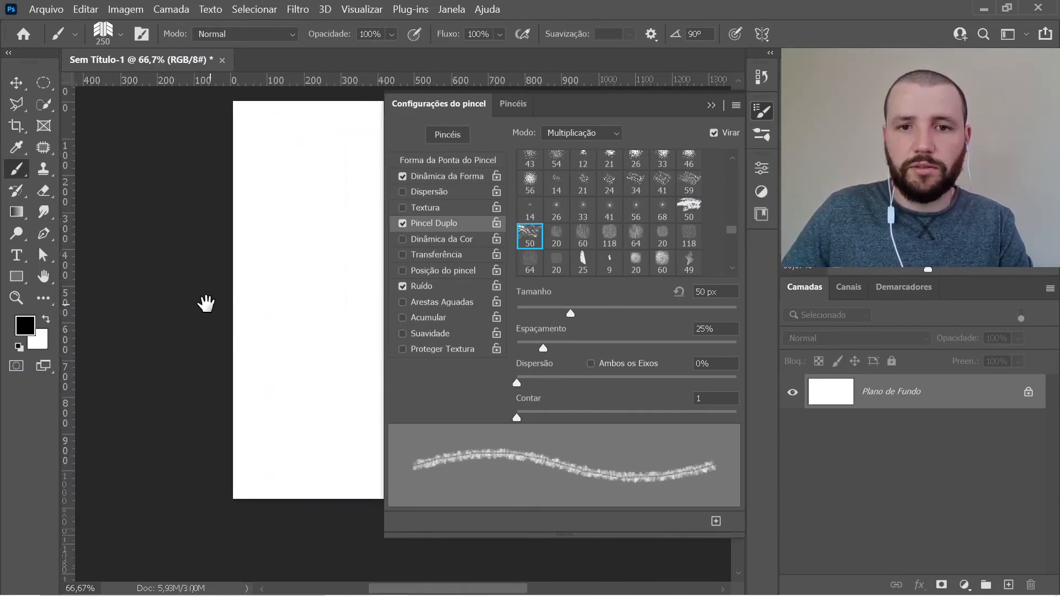
{"action": "left_click_drag", "start_coordinate": [206, 303], "coordinate": [138, 304]}
{"action": "left_click_drag", "start_coordinate": [231, 124], "coordinate": [232, 495]}
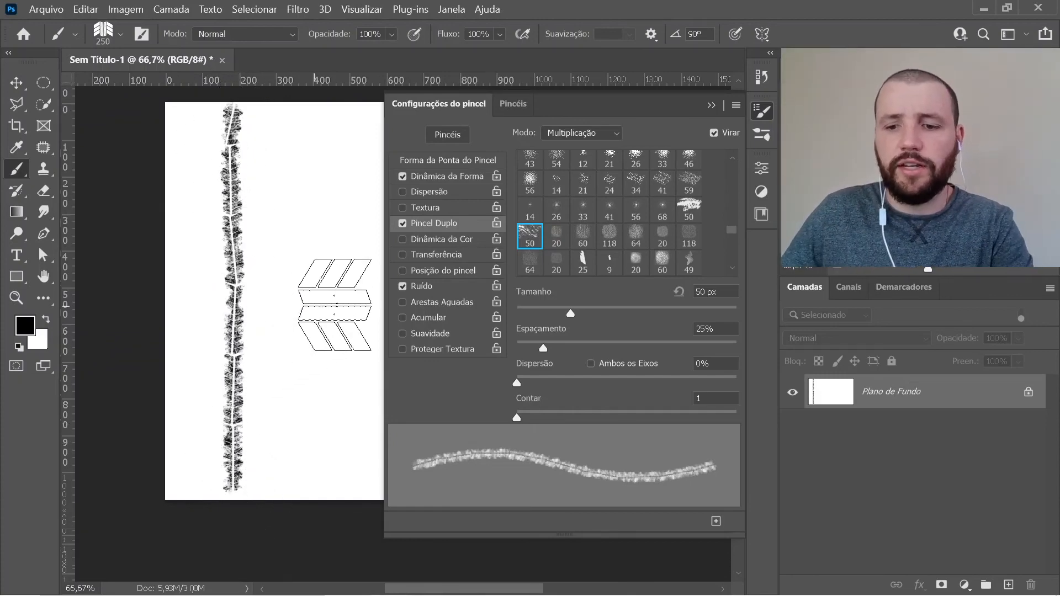
{"action": "key", "text": "bracketright"}
{"action": "key", "text": "bracketright"}
{"action": "left_click_drag", "start_coordinate": [317, 105], "coordinate": [307, 393]}
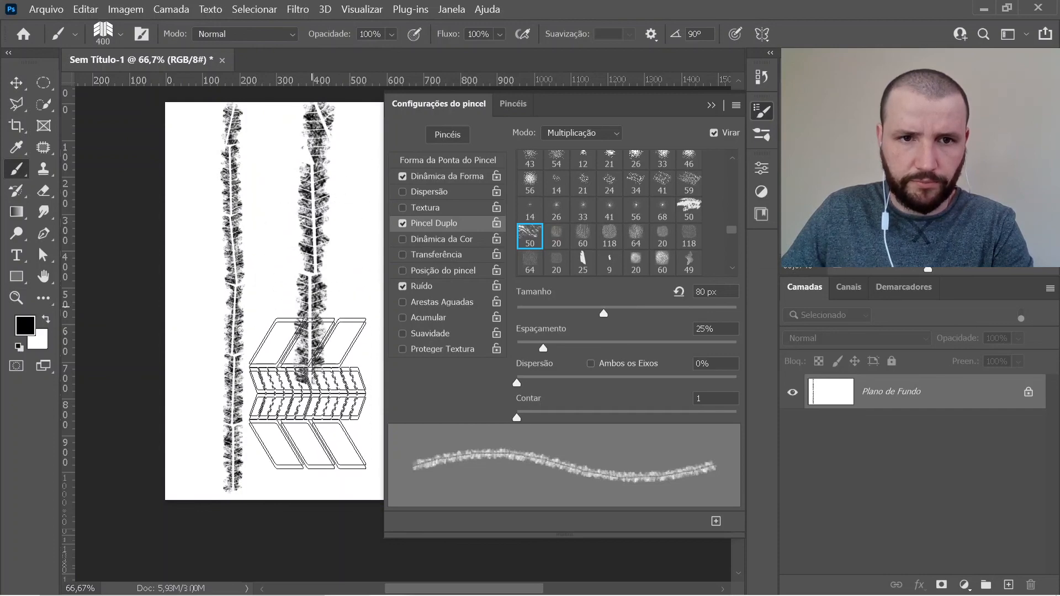
Step: Reduce the tread brush to 175 px and paint a short, narrow vertical track between the two existing ones
{"action": "key", "text": "bracketleft"}
{"action": "key", "text": "bracketleft"}
{"action": "key", "text": "bracketleft"}
{"action": "key", "text": "bracketleft"}
{"action": "left_click_drag", "start_coordinate": [274, 117], "coordinate": [266, 335]}
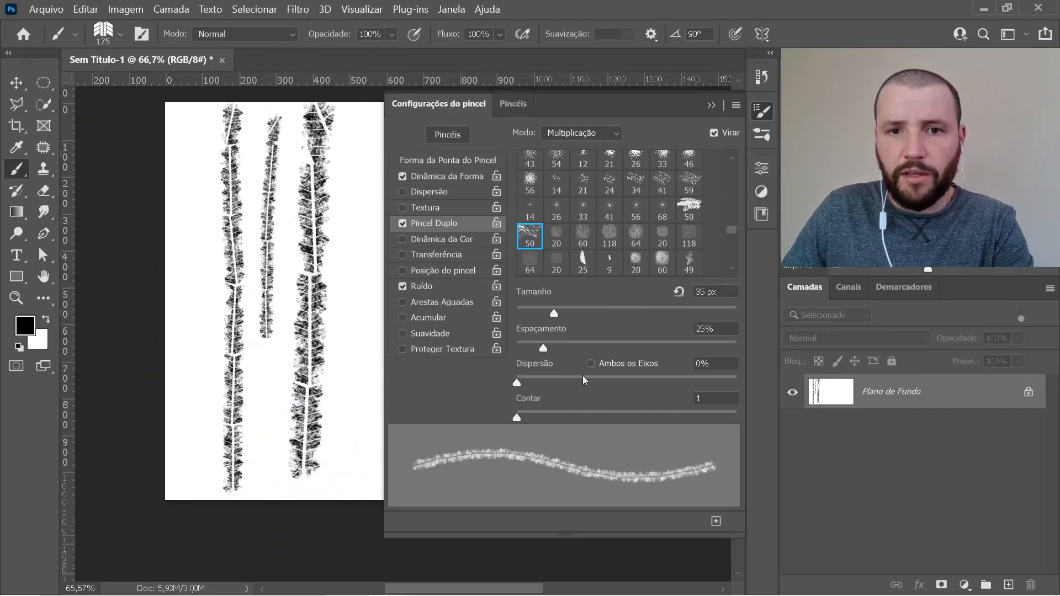
Step: Set the dual brush's size to 111 px and paint two fuller vertical tracks on the outer sides of the existing ones
{"action": "left_click_drag", "start_coordinate": [556, 316], "coordinate": [633, 327]}
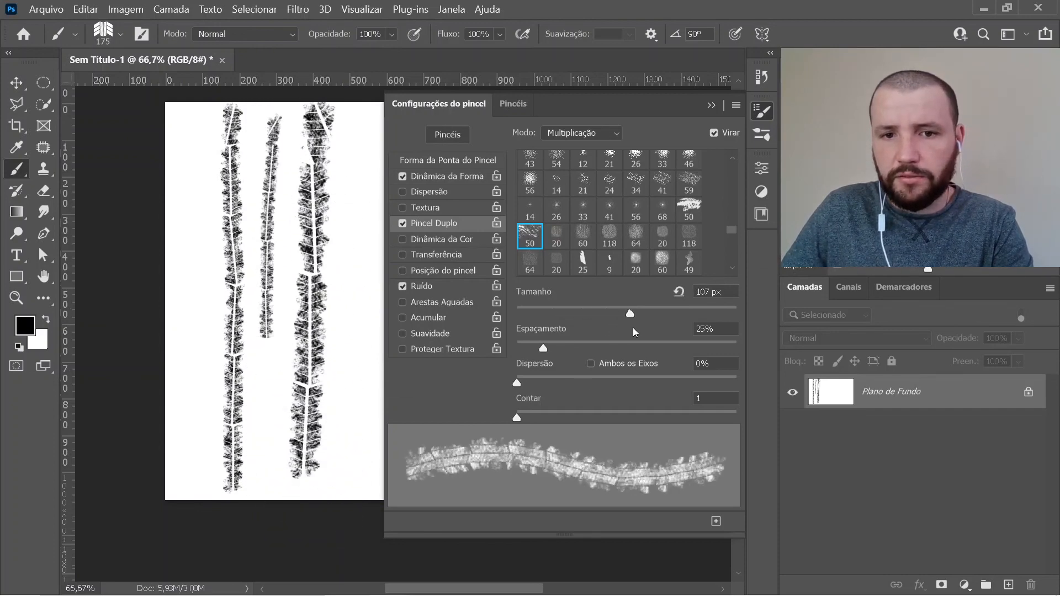
{"action": "mouse_move", "coordinate": [199, 160]}
{"action": "left_mouse_down"}
{"action": "mouse_move", "coordinate": [194, 136]}
{"action": "mouse_move", "coordinate": [200, 287]}
{"action": "mouse_move", "coordinate": [176, 519]}
{"action": "left_mouse_up"}
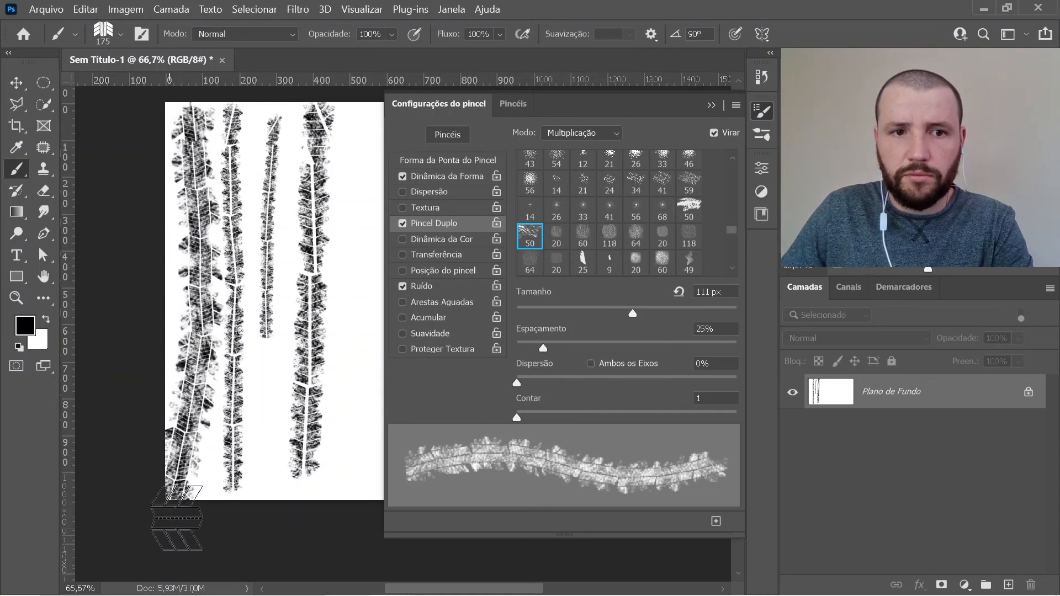
{"action": "left_click_drag", "start_coordinate": [733, 231], "coordinate": [733, 239]}
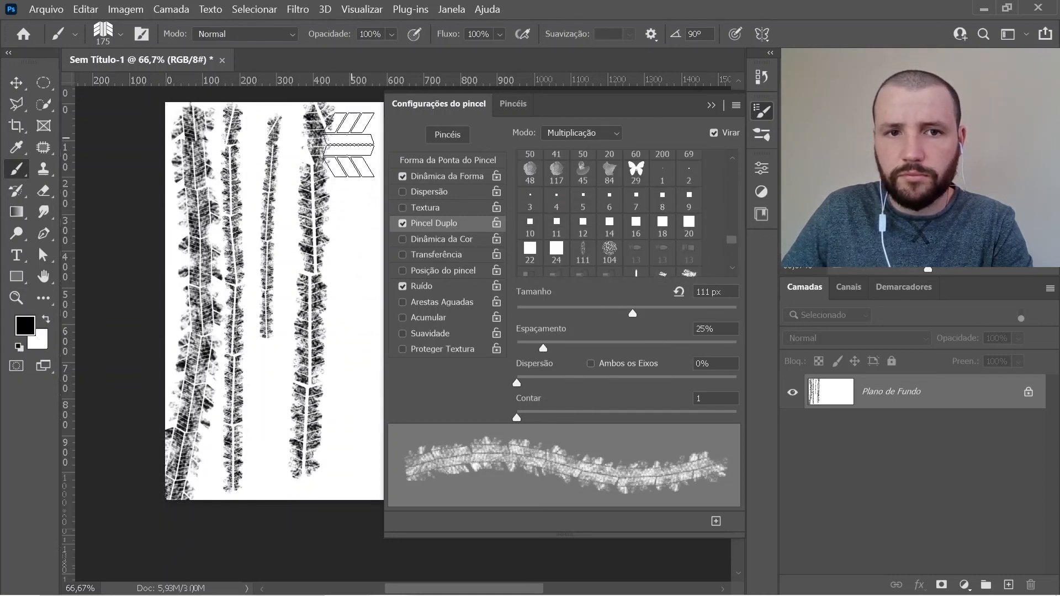
{"action": "mouse_move", "coordinate": [348, 145]}
{"action": "left_mouse_down"}
{"action": "mouse_move", "coordinate": [346, 418]}
{"action": "mouse_move", "coordinate": [334, 523]}
{"action": "left_mouse_up"}
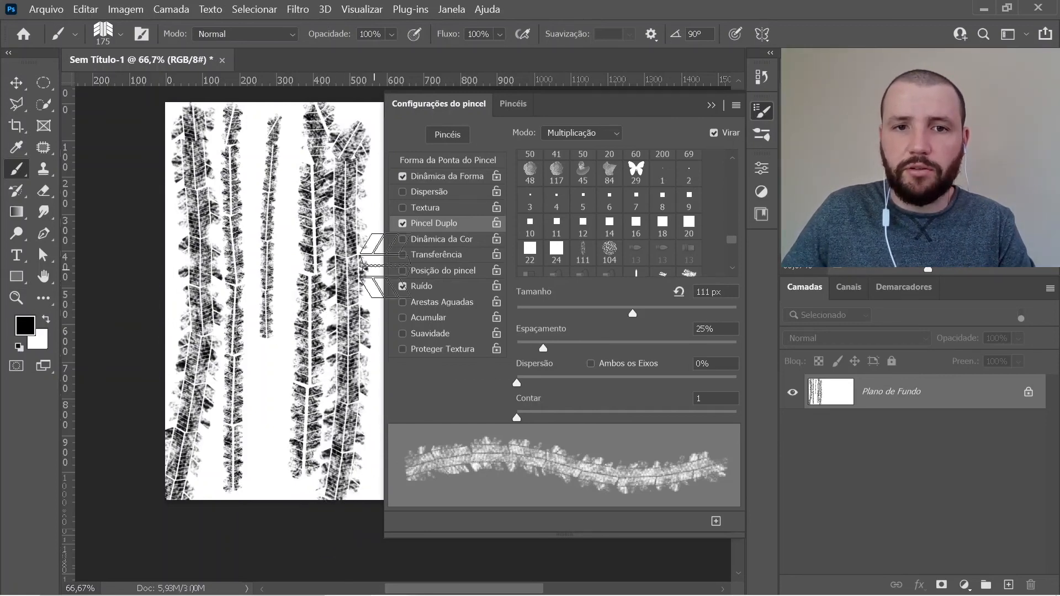
Step: Turn on Transfer with a flow jitter of 37% and close the brush settings
{"action": "left_click", "coordinate": [447, 176]}
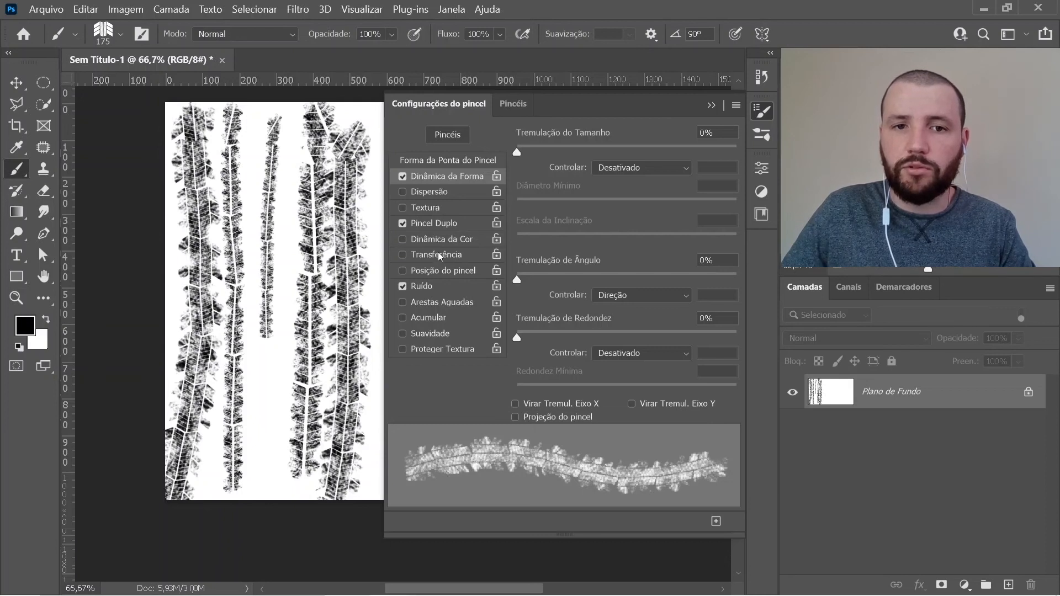
{"action": "left_click", "coordinate": [416, 257]}
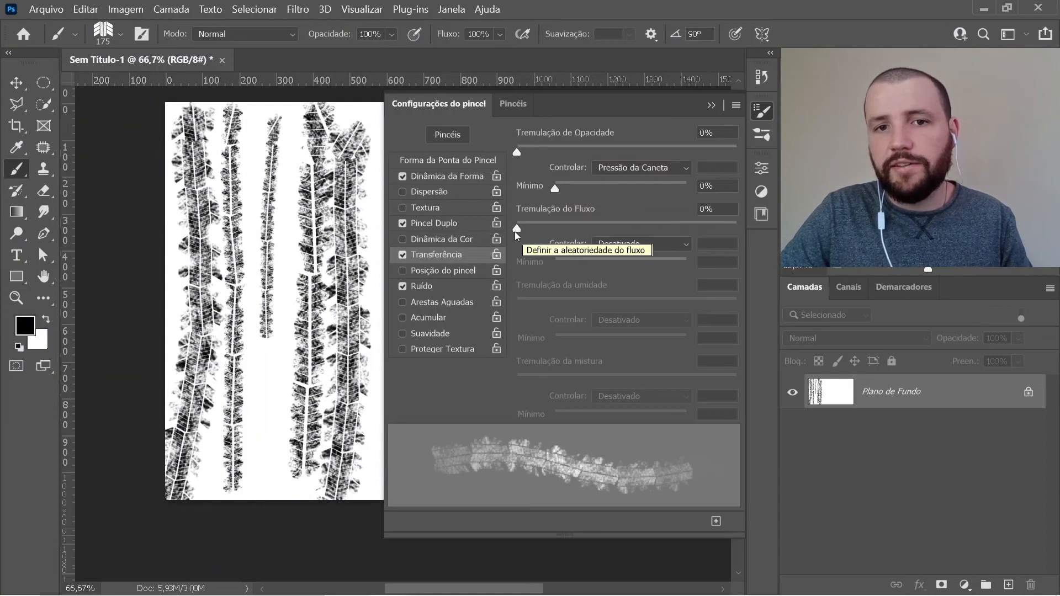
{"action": "left_click_drag", "start_coordinate": [515, 229], "coordinate": [582, 237]}
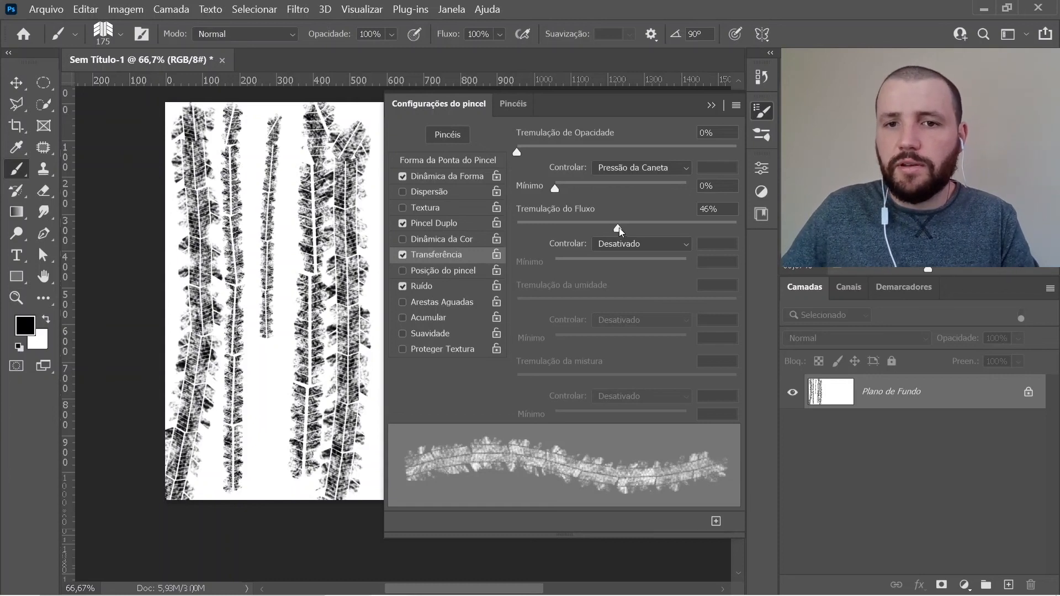
{"action": "left_click_drag", "start_coordinate": [618, 227], "coordinate": [598, 228]}
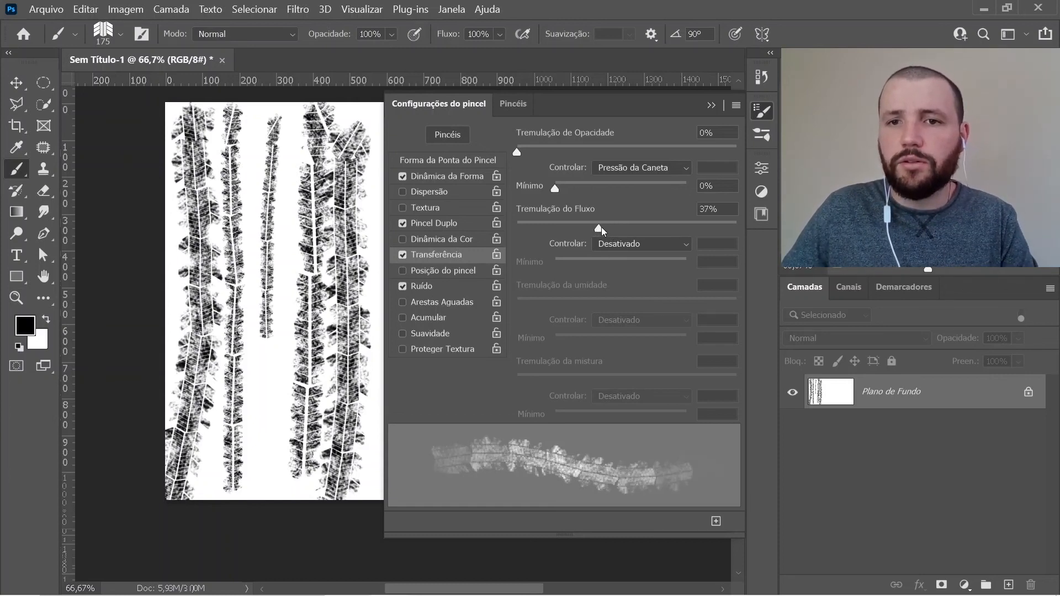
{"action": "left_click", "coordinate": [761, 112]}
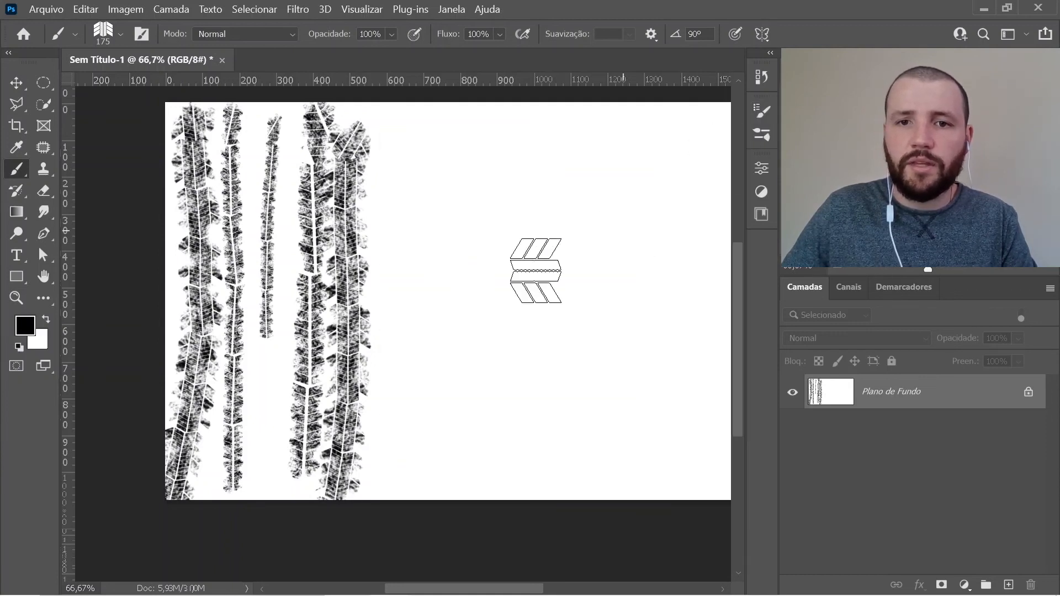
Step: Clear the canvas to white and paint two curved tracks across it, the lower one with the brush at 100 px
{"action": "key", "text": "ctrl+BackSpace"}
{"action": "mouse_move", "coordinate": [117, 334]}
{"action": "left_mouse_down"}
{"action": "mouse_move", "coordinate": [296, 213]}
{"action": "mouse_move", "coordinate": [508, 149]}
{"action": "mouse_move", "coordinate": [681, 151]}
{"action": "left_mouse_up"}
{"action": "left_click_drag", "start_coordinate": [515, 243], "coordinate": [442, 237]}
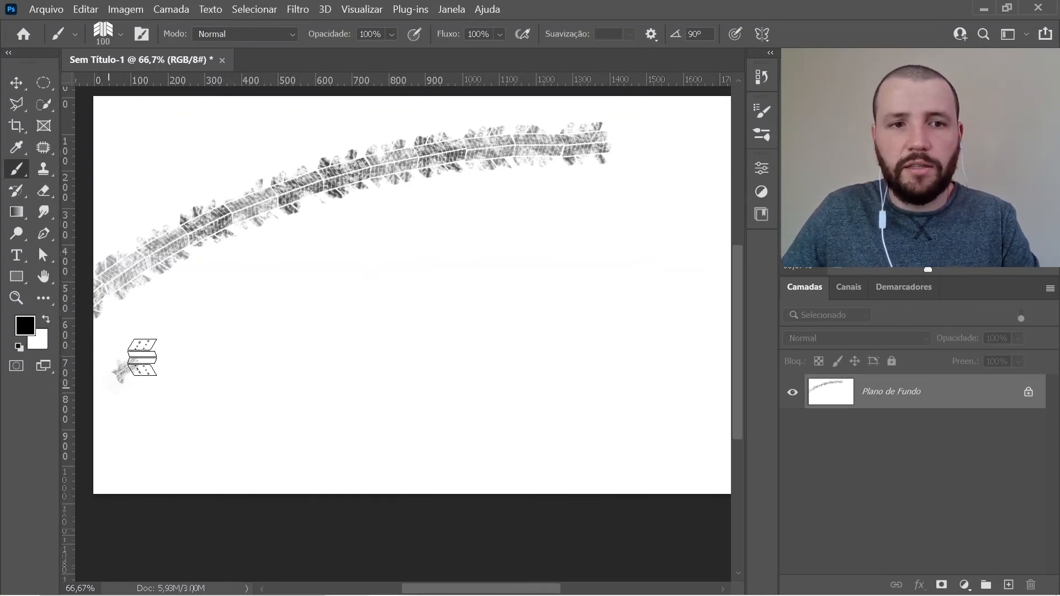
{"action": "mouse_move", "coordinate": [142, 357]}
{"action": "left_mouse_down"}
{"action": "mouse_move", "coordinate": [261, 295]}
{"action": "mouse_move", "coordinate": [406, 250]}
{"action": "mouse_move", "coordinate": [613, 228]}
{"action": "left_mouse_up"}
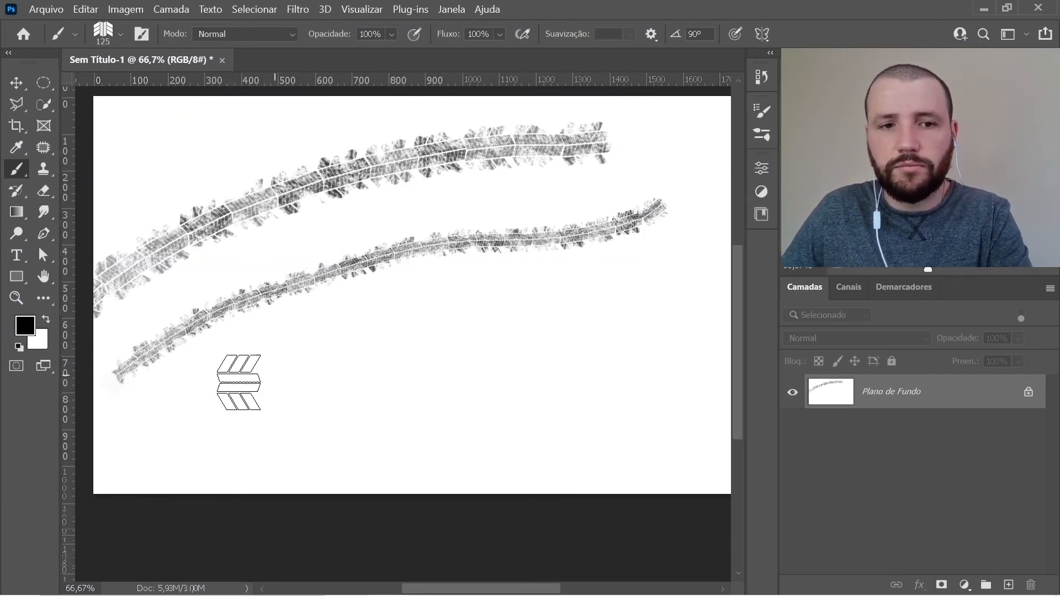
Step: Enlarge the brush to 250 px and paint a wide curved track below the others and a steep one crossing its right end
{"action": "key", "text": "bracketright"}
{"action": "key", "text": "bracketright"}
{"action": "key", "text": "bracketright"}
{"action": "key", "text": "bracketright"}
{"action": "mouse_move", "coordinate": [138, 461]}
{"action": "left_mouse_down"}
{"action": "mouse_move", "coordinate": [342, 383]}
{"action": "mouse_move", "coordinate": [663, 329]}
{"action": "mouse_move", "coordinate": [704, 300]}
{"action": "left_mouse_up"}
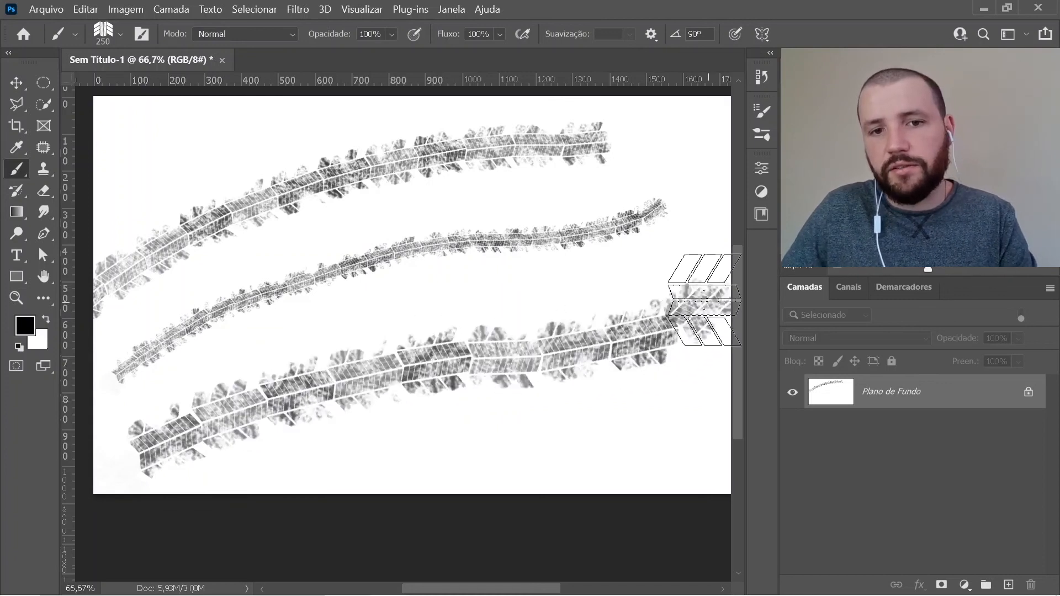
{"action": "left_click_drag", "start_coordinate": [456, 296], "coordinate": [431, 273]}
{"action": "mouse_move", "coordinate": [693, 133]}
{"action": "left_mouse_down"}
{"action": "mouse_move", "coordinate": [600, 277]}
{"action": "mouse_move", "coordinate": [501, 557]}
{"action": "left_mouse_up"}
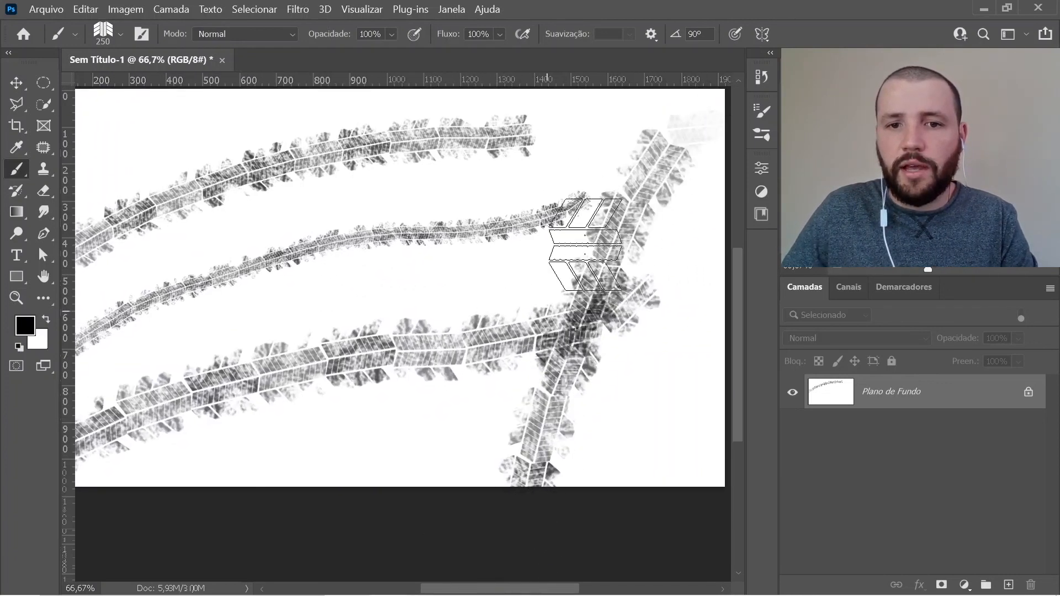
Step: Clear all painted tracks by filling the canvas with white
{"action": "left_click_drag", "start_coordinate": [444, 289], "coordinate": [518, 287]}
{"action": "key", "text": "ctrl+minus"}
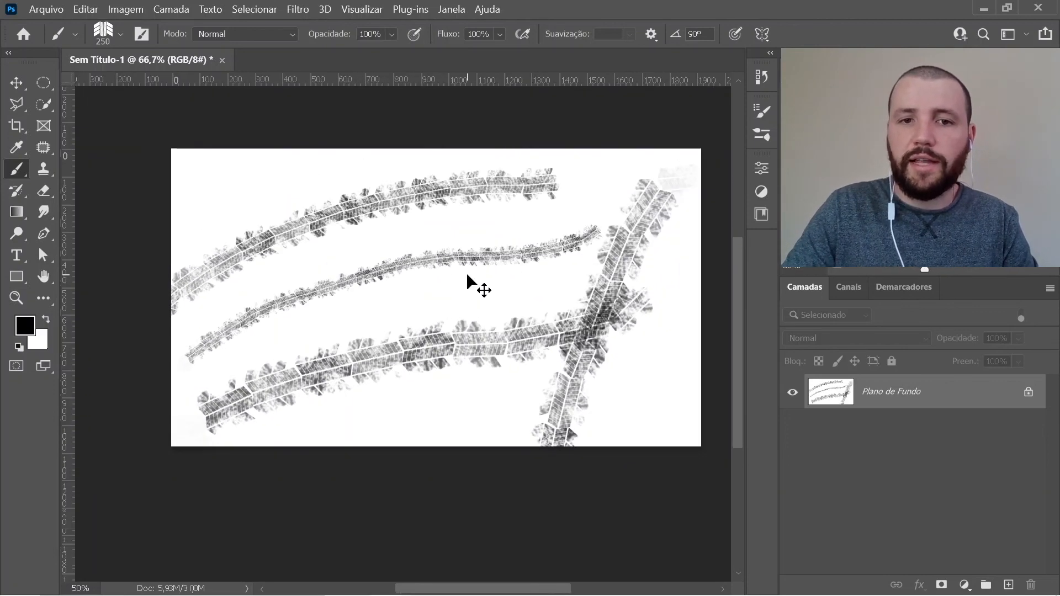
{"action": "key", "text": "ctrl+BackSpace"}
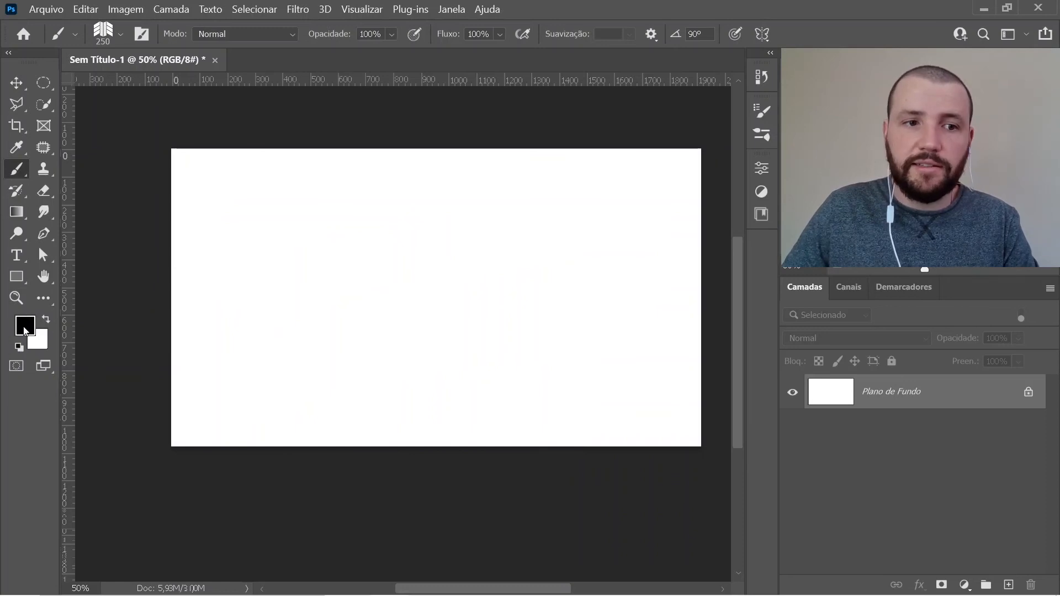
Step: Set the foreground colour to the dark orange-brown 82470d
{"action": "left_click", "coordinate": [25, 326]}
{"action": "mouse_move", "coordinate": [262, 500]}
{"action": "left_mouse_down"}
{"action": "mouse_move", "coordinate": [262, 475]}
{"action": "mouse_move", "coordinate": [262, 485]}
{"action": "left_mouse_up"}
{"action": "left_click", "coordinate": [226, 390]}
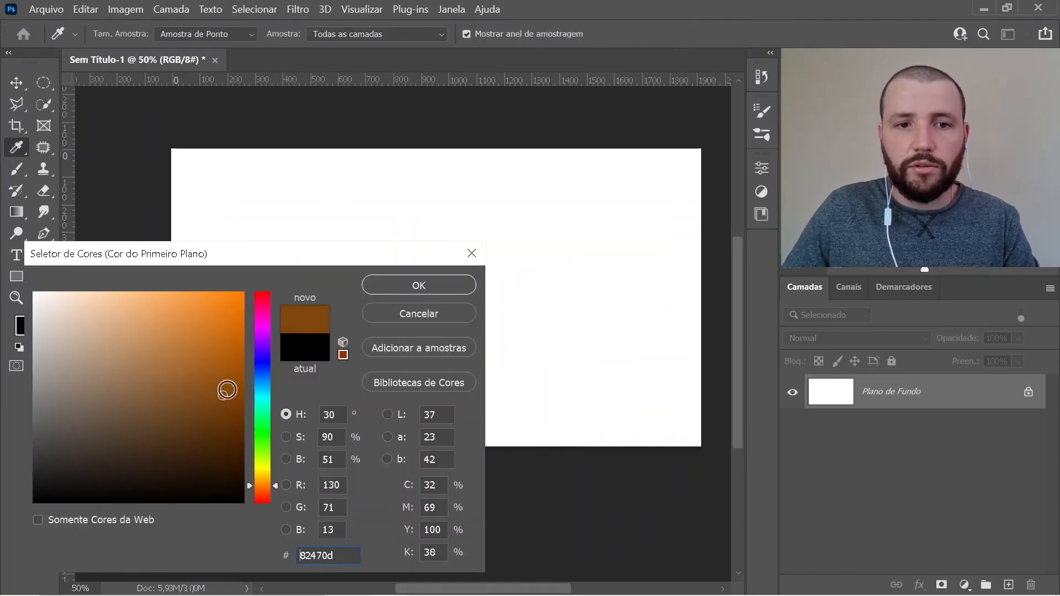
{"action": "left_click", "coordinate": [408, 286]}
Step: Paint two overlapping brown tracks across the canvas's upper part and two across its lower part with the brush at 250 px
{"action": "mouse_move", "coordinate": [687, 165]}
{"action": "left_mouse_down"}
{"action": "mouse_move", "coordinate": [600, 206]}
{"action": "mouse_move", "coordinate": [348, 222]}
{"action": "mouse_move", "coordinate": [227, 247]}
{"action": "mouse_move", "coordinate": [131, 314]}
{"action": "left_mouse_up"}
{"action": "mouse_move", "coordinate": [678, 288]}
{"action": "left_mouse_down"}
{"action": "mouse_move", "coordinate": [636, 307]}
{"action": "mouse_move", "coordinate": [312, 347]}
{"action": "mouse_move", "coordinate": [217, 369]}
{"action": "mouse_move", "coordinate": [144, 406]}
{"action": "left_mouse_up"}
{"action": "mouse_move", "coordinate": [685, 179]}
{"action": "left_mouse_down"}
{"action": "mouse_move", "coordinate": [639, 202]}
{"action": "mouse_move", "coordinate": [490, 215]}
{"action": "mouse_move", "coordinate": [347, 205]}
{"action": "mouse_move", "coordinate": [233, 216]}
{"action": "mouse_move", "coordinate": [118, 279]}
{"action": "left_mouse_up"}
{"action": "mouse_move", "coordinate": [678, 286]}
{"action": "left_mouse_down"}
{"action": "mouse_move", "coordinate": [558, 331]}
{"action": "mouse_move", "coordinate": [249, 360]}
{"action": "mouse_move", "coordinate": [186, 411]}
{"action": "left_mouse_up"}
Step: Reduce the brush to 150 px and paint a narrower curved track below the two wide ones
{"action": "left_click", "coordinate": [384, 303], "text": "ctrl"}
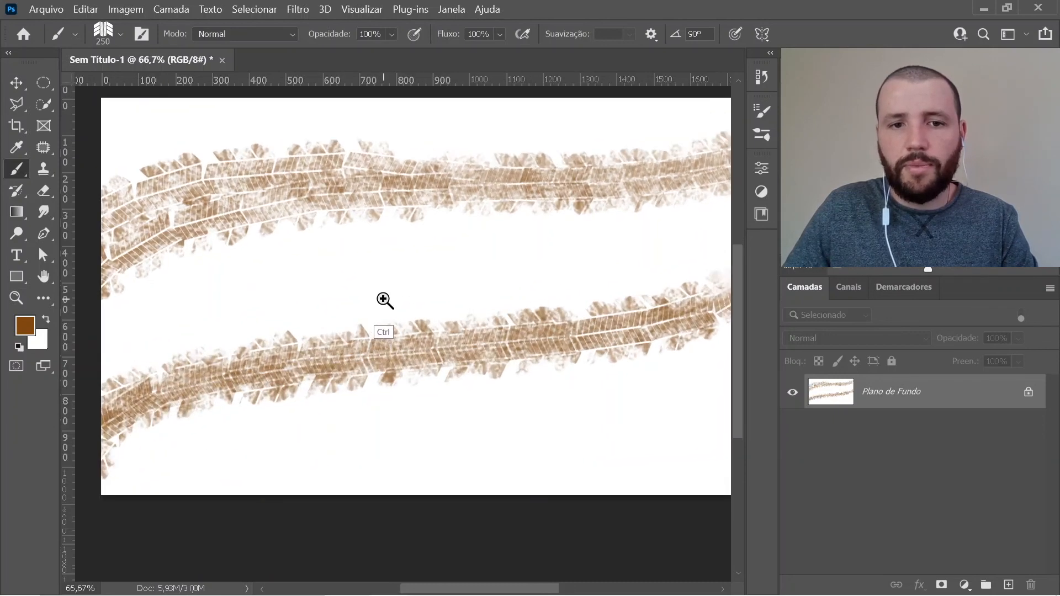
{"action": "left_click_drag", "start_coordinate": [420, 261], "coordinate": [343, 253]}
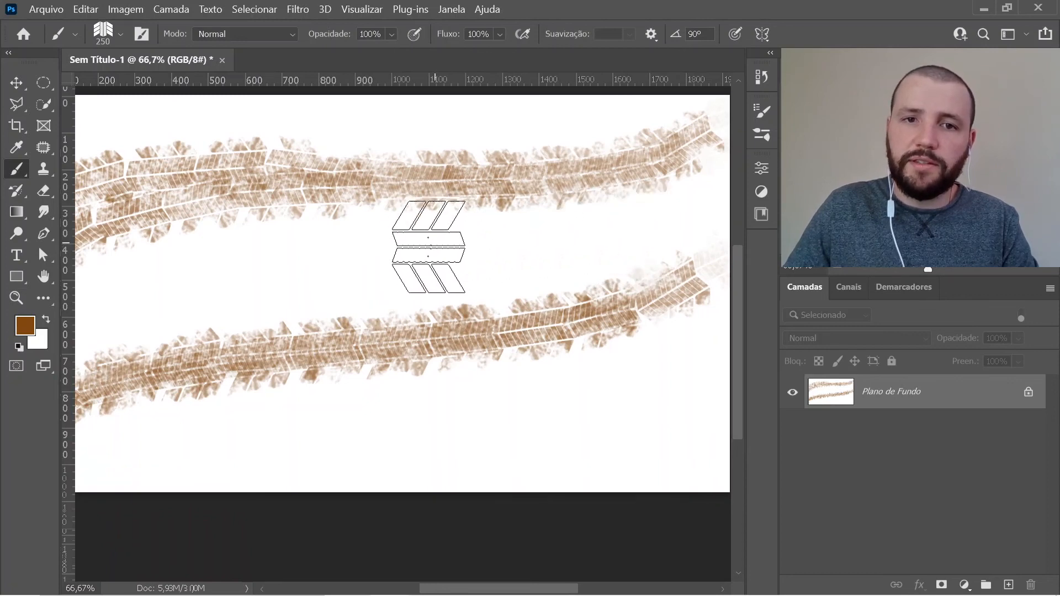
{"action": "key", "text": "bracketleft"}
{"action": "key", "text": "bracketleft"}
{"action": "key", "text": "bracketleft"}
{"action": "mouse_move", "coordinate": [640, 398]}
{"action": "left_mouse_down"}
{"action": "mouse_move", "coordinate": [271, 453]}
{"action": "mouse_move", "coordinate": [144, 551]}
{"action": "left_mouse_up"}
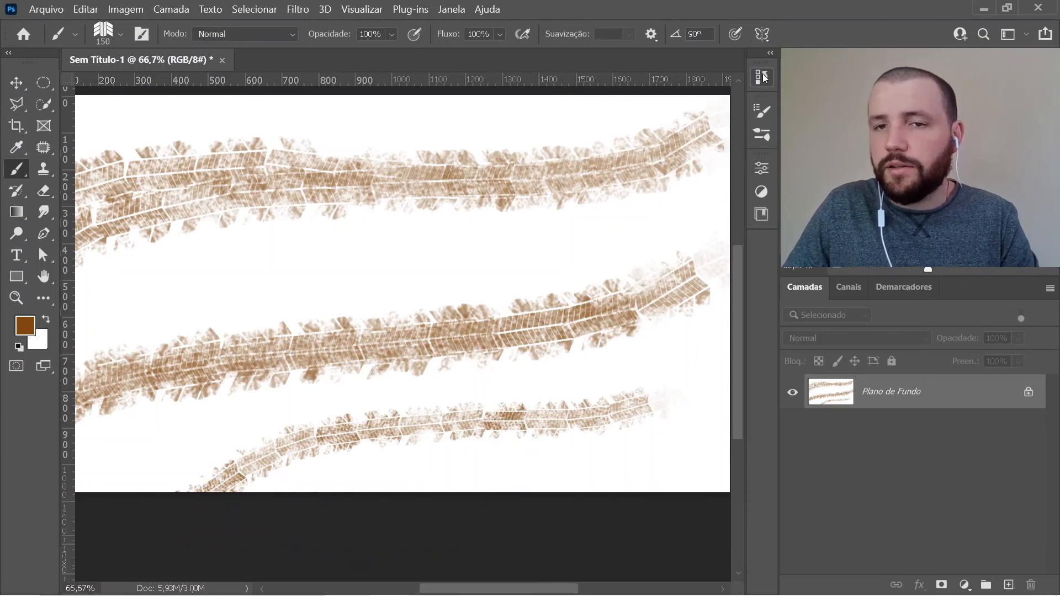
Step: Set the dual brush size to 40 px and paint a diagonal track crossing the middle one
{"action": "left_click", "coordinate": [761, 135]}
{"action": "left_click", "coordinate": [761, 115]}
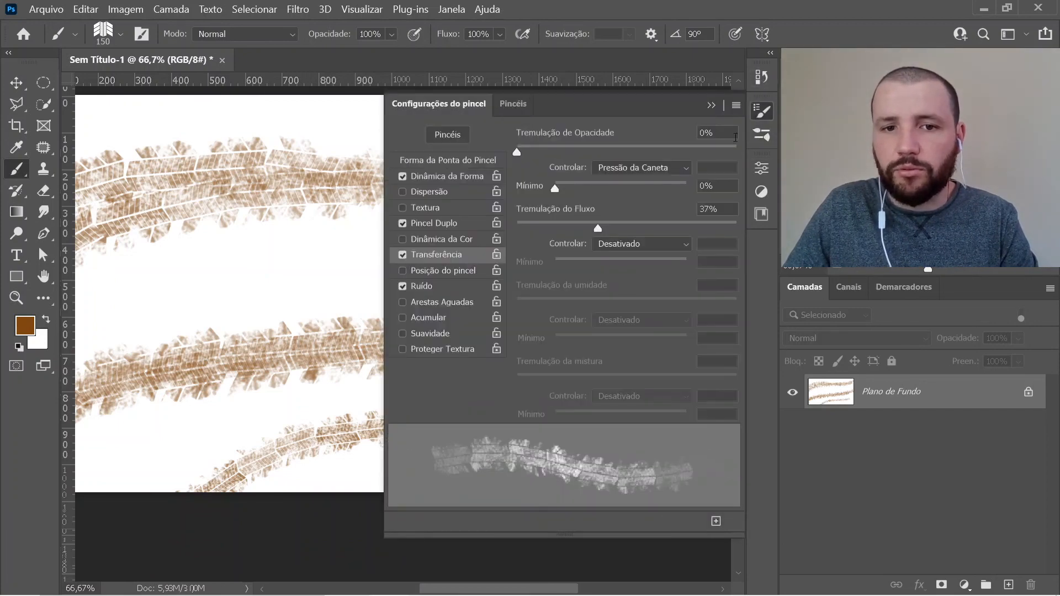
{"action": "left_click", "coordinate": [453, 223]}
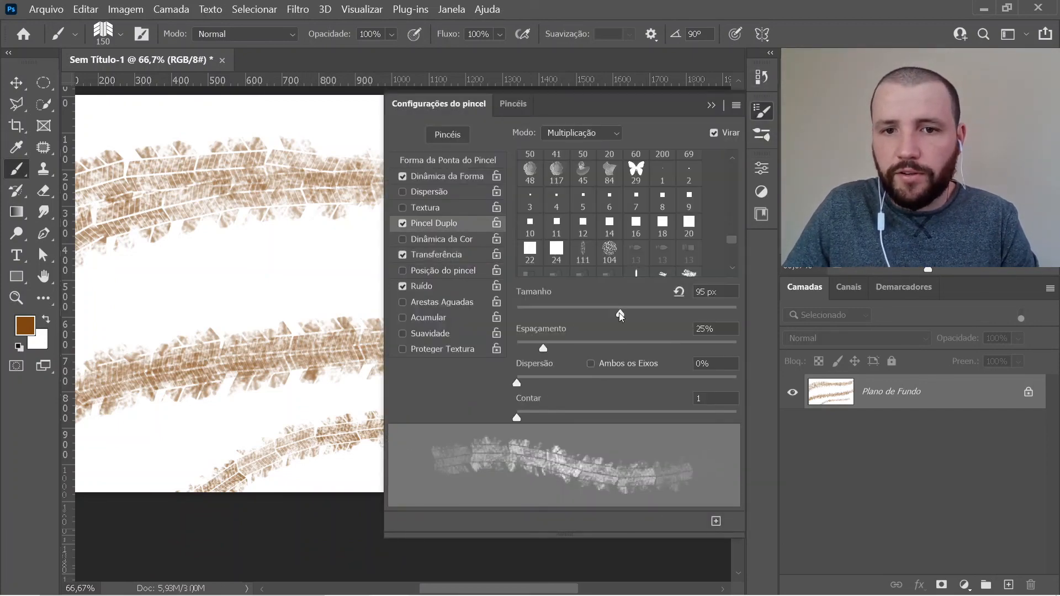
{"action": "left_click_drag", "start_coordinate": [620, 314], "coordinate": [562, 314]}
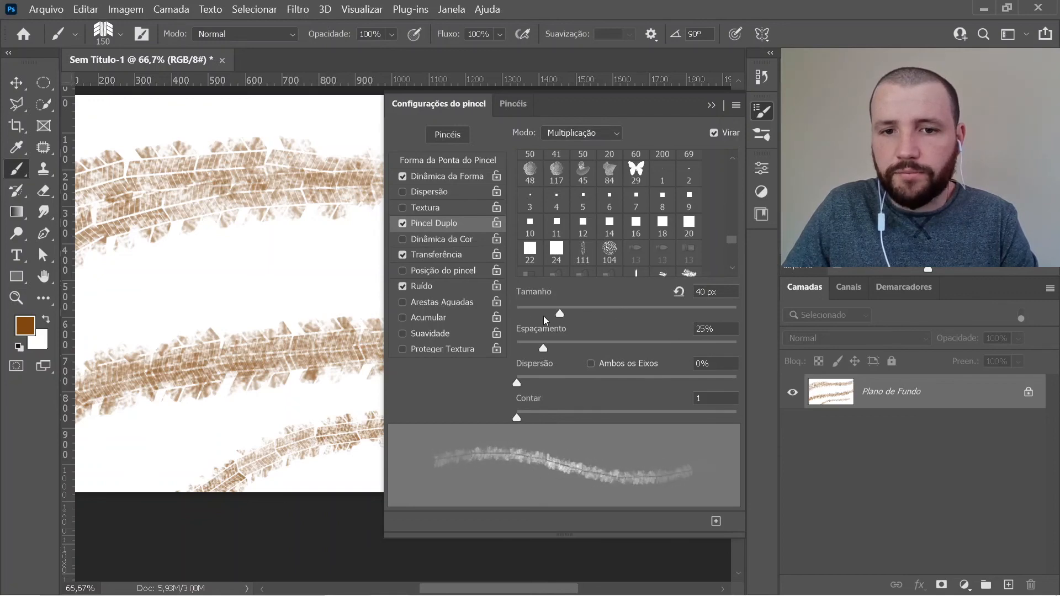
{"action": "mouse_move", "coordinate": [307, 276]}
{"action": "left_mouse_down"}
{"action": "mouse_move", "coordinate": [217, 336]}
{"action": "mouse_move", "coordinate": [168, 429]}
{"action": "mouse_move", "coordinate": [128, 550]}
{"action": "left_mouse_up"}
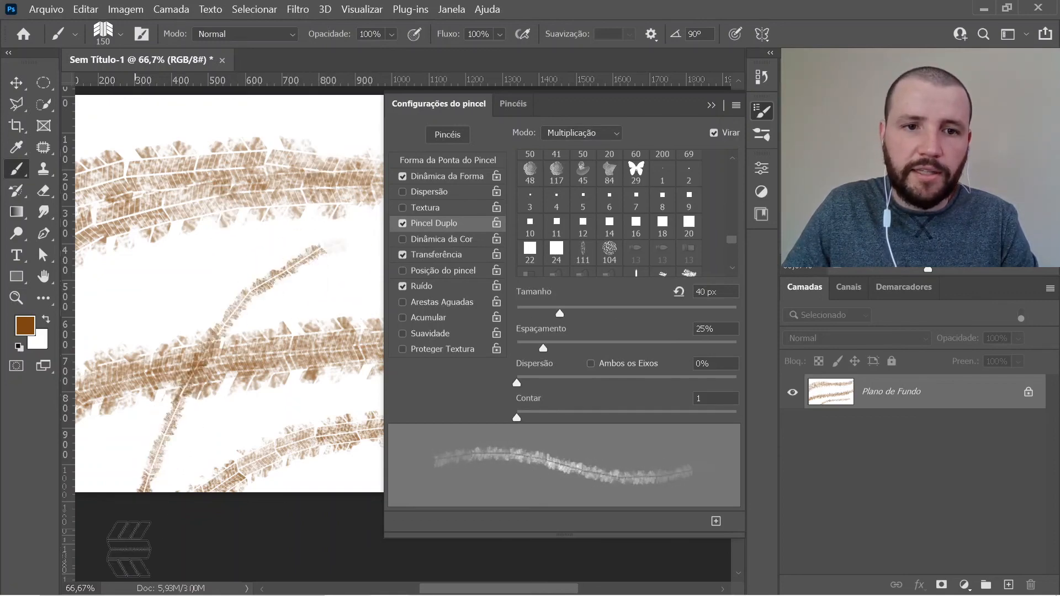
Step: Enlarge the brush to 400 px and clear all painted tracks by filling the canvas with white
{"action": "key", "text": "bracketright"}
{"action": "key", "text": "bracketright"}
{"action": "key", "text": "bracketright"}
{"action": "key", "text": "bracketright"}
{"action": "key", "text": "bracketright"}
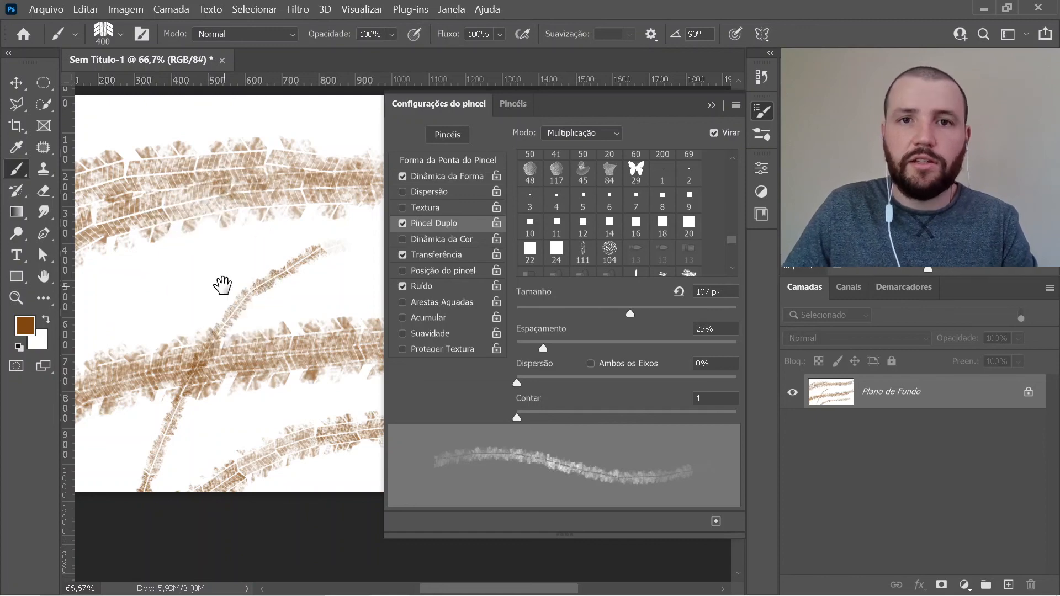
{"action": "left_click_drag", "start_coordinate": [220, 286], "coordinate": [309, 275]}
{"action": "key", "text": "ctrl+BackSpace"}
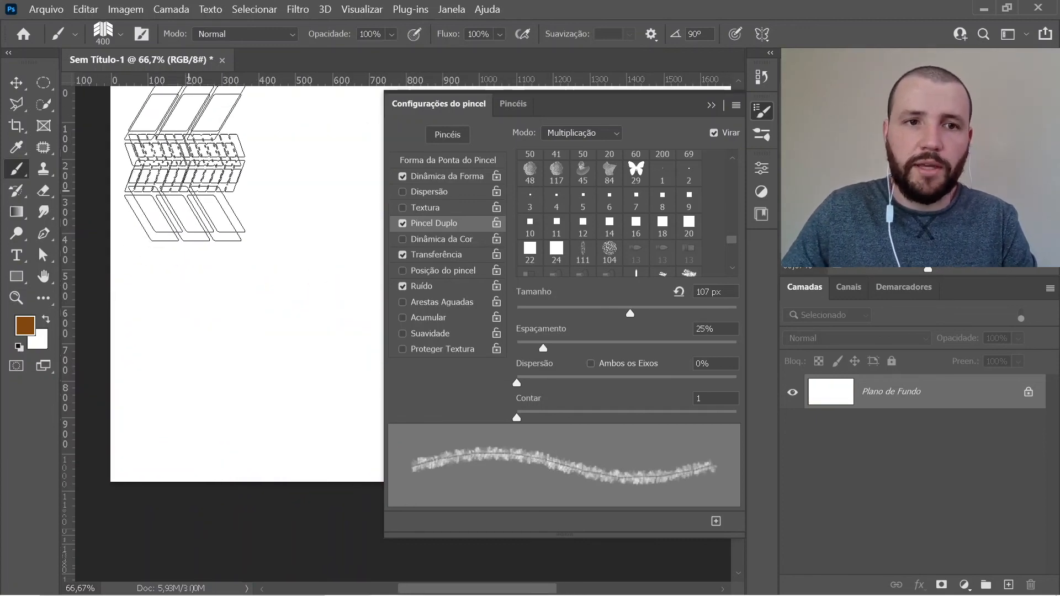
Step: Paint two long, nearly vertical tracks side by side at the canvas's left end with the 400 px brush
{"action": "mouse_move", "coordinate": [272, 181]}
{"action": "left_mouse_down"}
{"action": "mouse_move", "coordinate": [261, 252]}
{"action": "mouse_move", "coordinate": [255, 227]}
{"action": "left_mouse_up"}
{"action": "left_click_drag", "start_coordinate": [242, 160], "coordinate": [226, 514]}
{"action": "left_click_drag", "start_coordinate": [152, 141], "coordinate": [118, 538]}
Step: Set the dual brush size to 148 px and paint two more vertical tracks with the brush at 175 px
{"action": "left_click", "coordinate": [625, 313]}
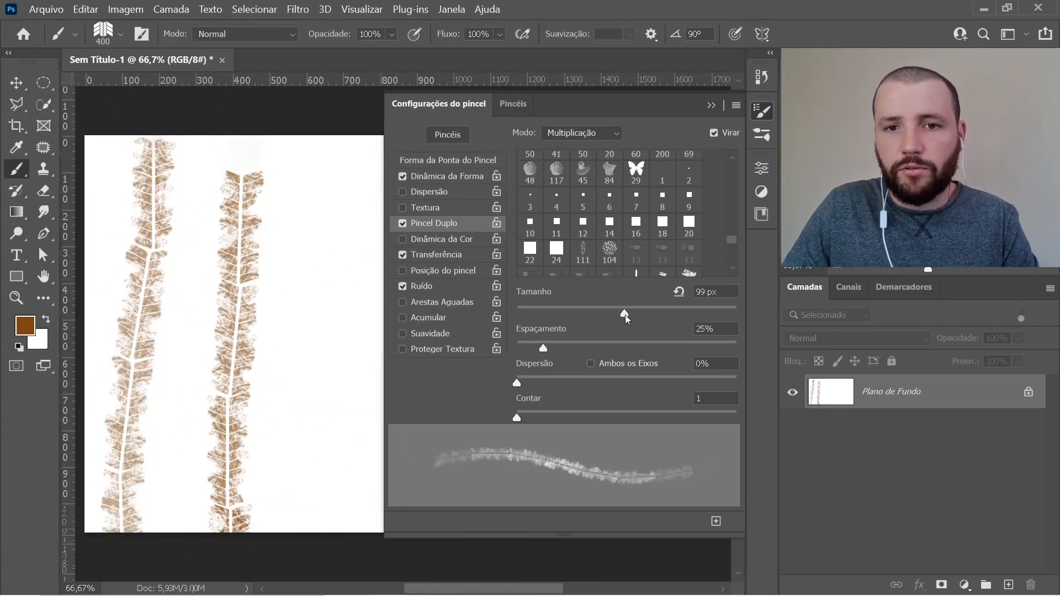
{"action": "mouse_move", "coordinate": [666, 313]}
{"action": "left_mouse_down"}
{"action": "mouse_move", "coordinate": [712, 335]}
{"action": "mouse_move", "coordinate": [652, 343]}
{"action": "left_mouse_up"}
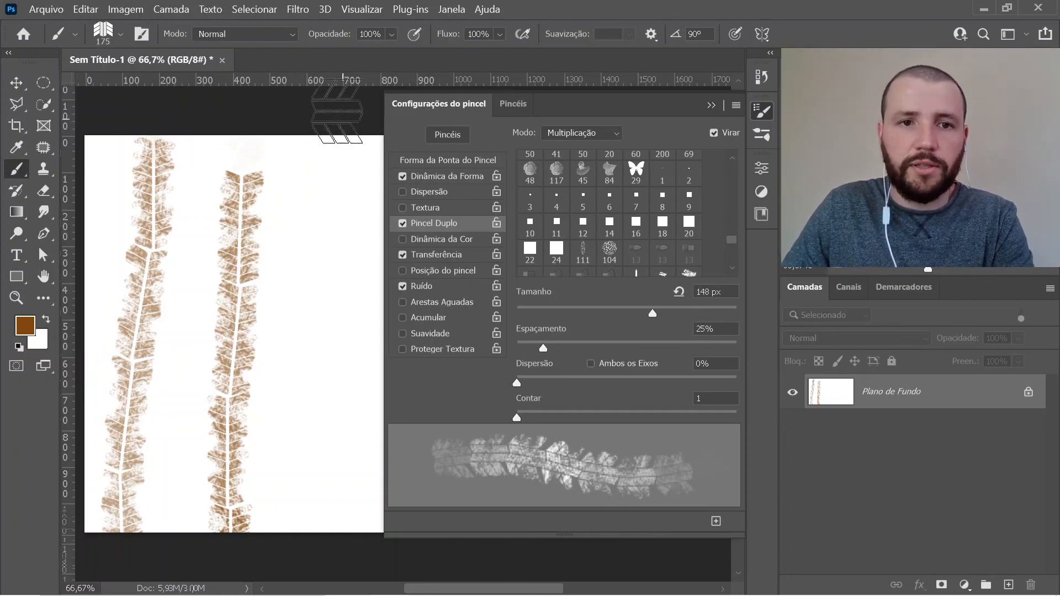
{"action": "left_click_drag", "start_coordinate": [337, 110], "coordinate": [317, 552]}
{"action": "left_click_drag", "start_coordinate": [359, 354], "coordinate": [235, 320]}
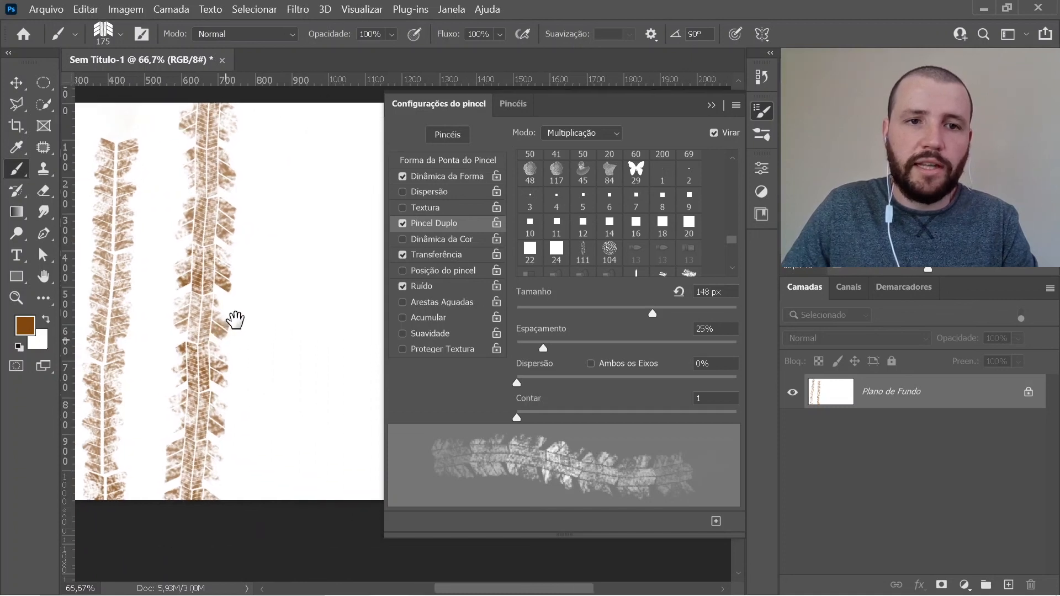
{"action": "left_click_drag", "start_coordinate": [292, 114], "coordinate": [287, 514]}
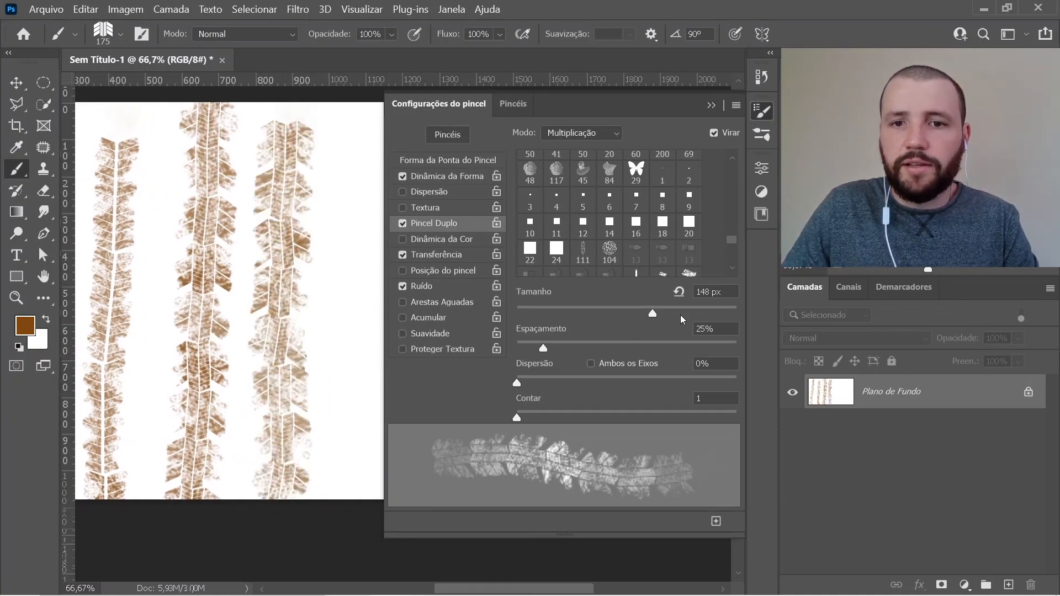
Step: Reduce the dual brush size to 92 px and paint two vertical tracks to the right of the existing ones
{"action": "left_click_drag", "start_coordinate": [654, 313], "coordinate": [618, 320]}
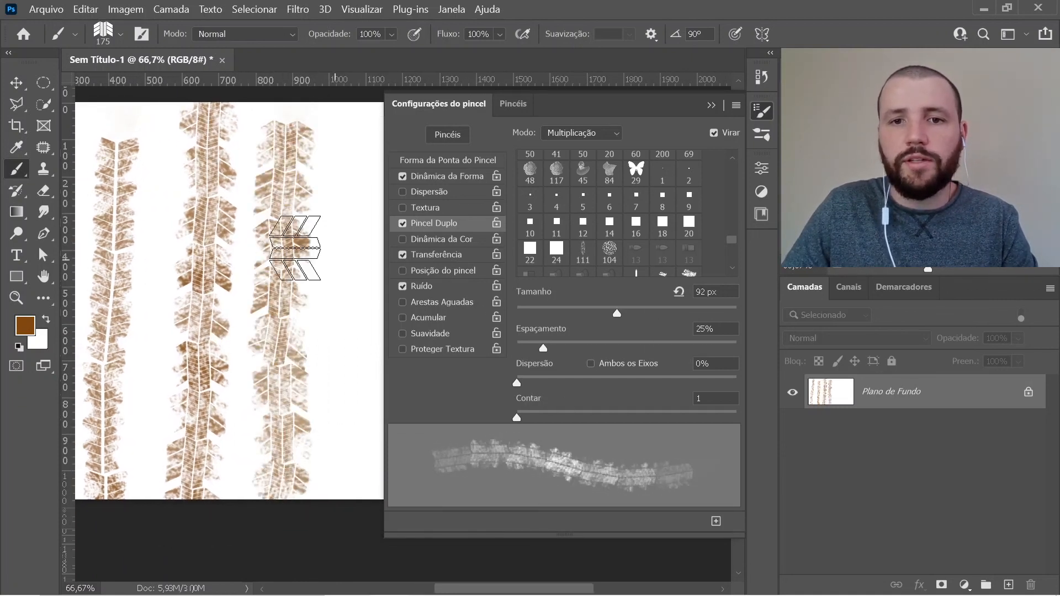
{"action": "left_click_drag", "start_coordinate": [308, 221], "coordinate": [235, 231]}
{"action": "left_click_drag", "start_coordinate": [307, 130], "coordinate": [296, 530]}
{"action": "left_click_drag", "start_coordinate": [309, 361], "coordinate": [221, 359]}
{"action": "left_click_drag", "start_coordinate": [283, 116], "coordinate": [267, 480]}
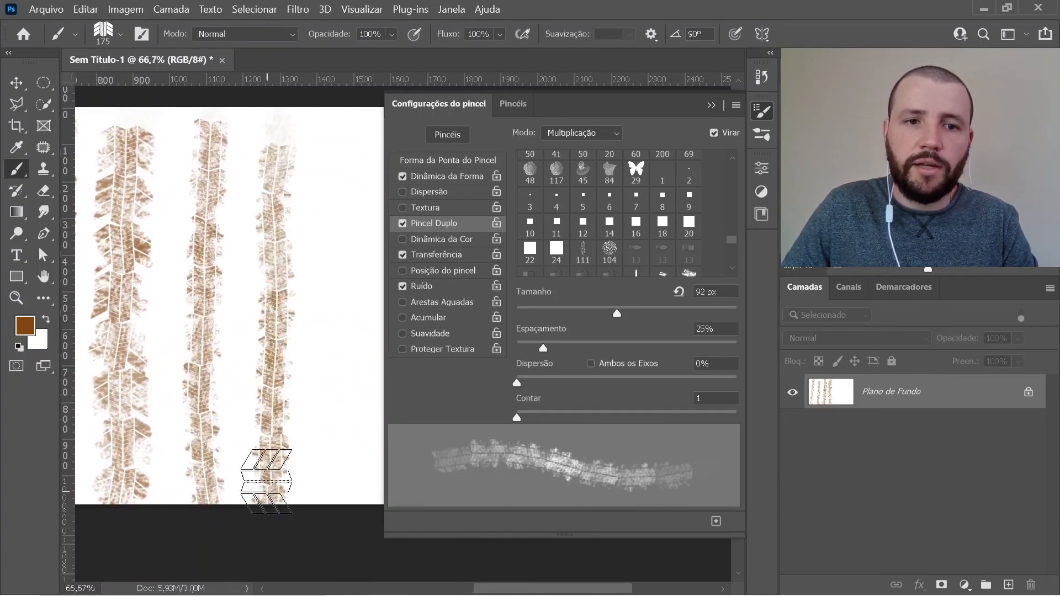
Step: Paint another vertical track close beside the last one and two overlapping ones farther right on the canvas
{"action": "mouse_move", "coordinate": [329, 150]}
{"action": "left_mouse_down"}
{"action": "mouse_move", "coordinate": [309, 335]}
{"action": "mouse_move", "coordinate": [310, 497]}
{"action": "left_mouse_up"}
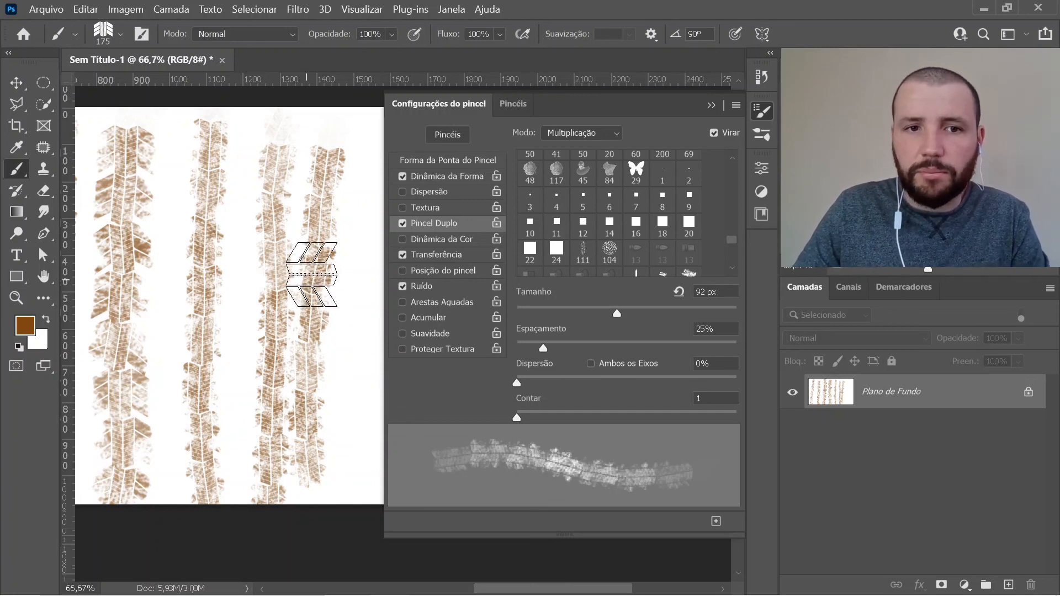
{"action": "left_click_drag", "start_coordinate": [312, 275], "coordinate": [251, 243]}
{"action": "left_click_drag", "start_coordinate": [314, 119], "coordinate": [301, 471]}
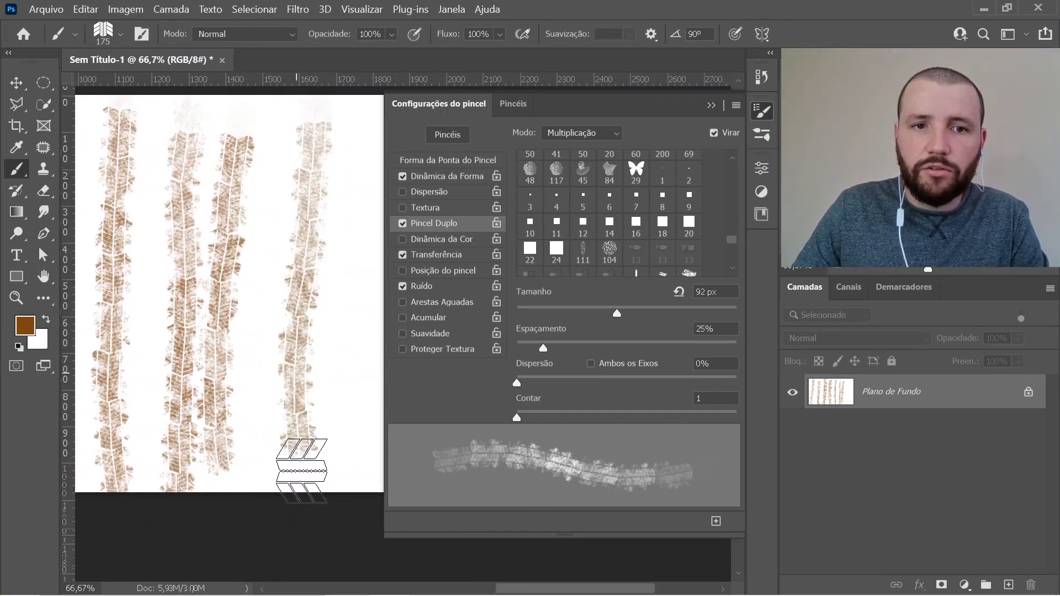
{"action": "mouse_move", "coordinate": [329, 104]}
{"action": "left_mouse_down"}
{"action": "mouse_move", "coordinate": [302, 235]}
{"action": "mouse_move", "coordinate": [288, 421]}
{"action": "mouse_move", "coordinate": [304, 504]}
{"action": "left_mouse_up"}
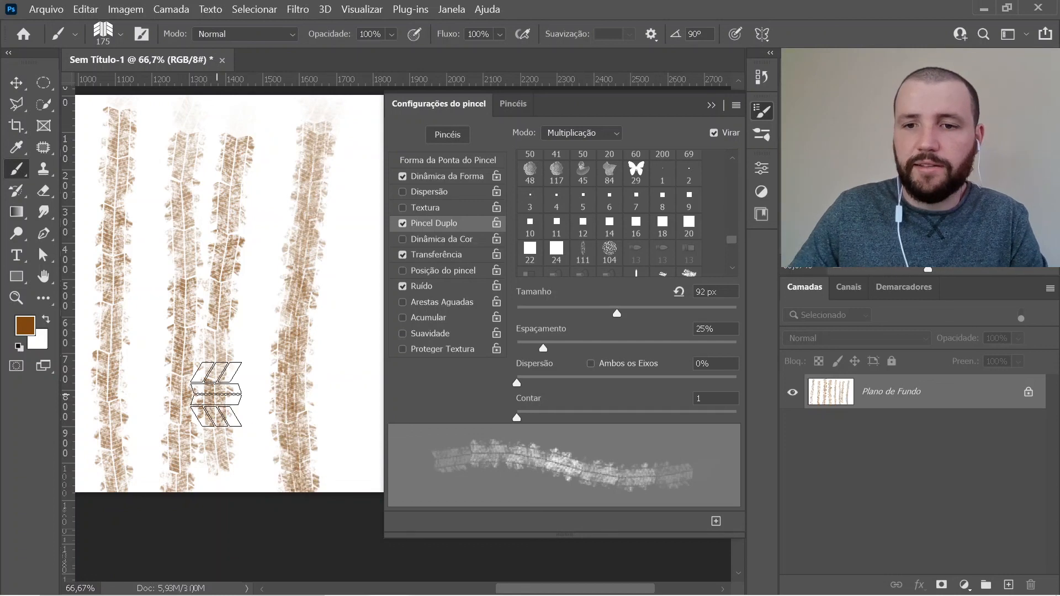
Step: Fill the canvas with white to remove the vertical tracks and close the brush settings
{"action": "key", "text": "ctrl+BackSpace"}
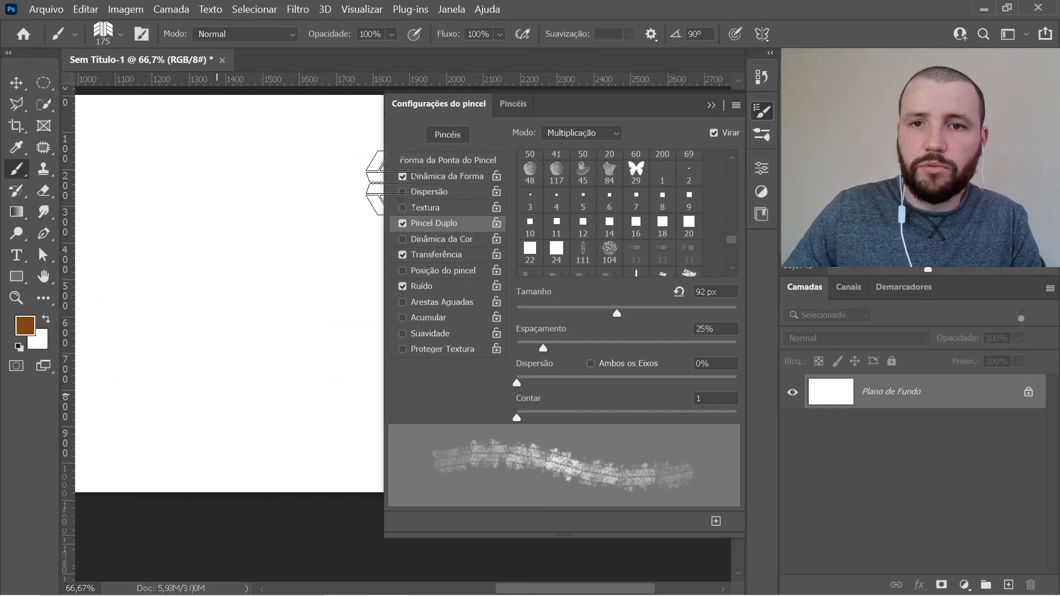
{"action": "left_click", "coordinate": [764, 109]}
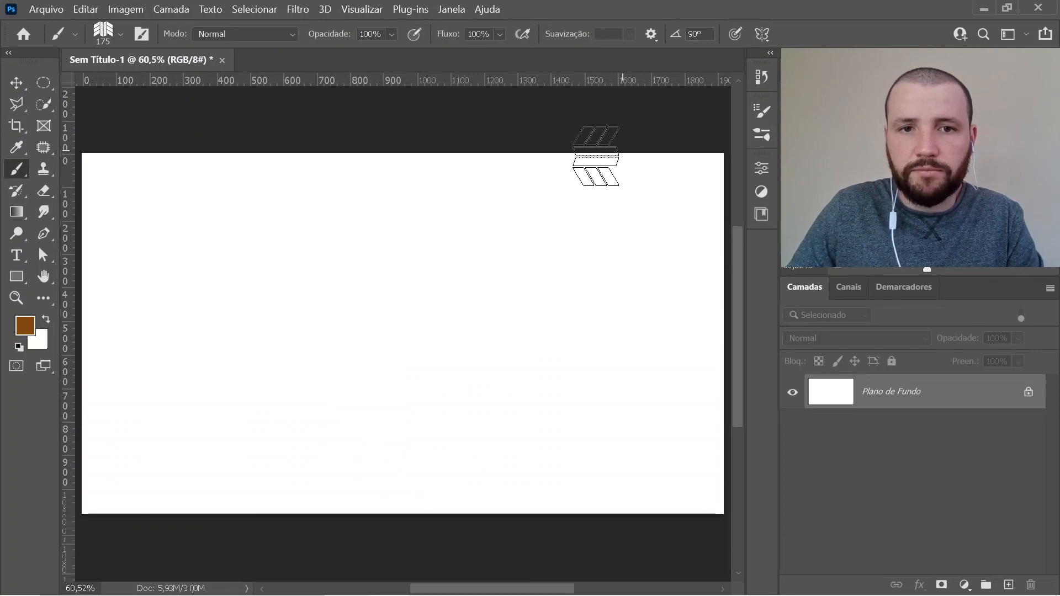
Step: Paint two large curved tyre tracks sweeping from the canvas's upper right to its lower edge, doubling each with a second track inside it
{"action": "mouse_move", "coordinate": [596, 156]}
{"action": "left_mouse_down"}
{"action": "mouse_move", "coordinate": [471, 183]}
{"action": "mouse_move", "coordinate": [380, 224]}
{"action": "mouse_move", "coordinate": [303, 289]}
{"action": "mouse_move", "coordinate": [248, 379]}
{"action": "mouse_move", "coordinate": [216, 478]}
{"action": "mouse_move", "coordinate": [212, 563]}
{"action": "left_mouse_up"}
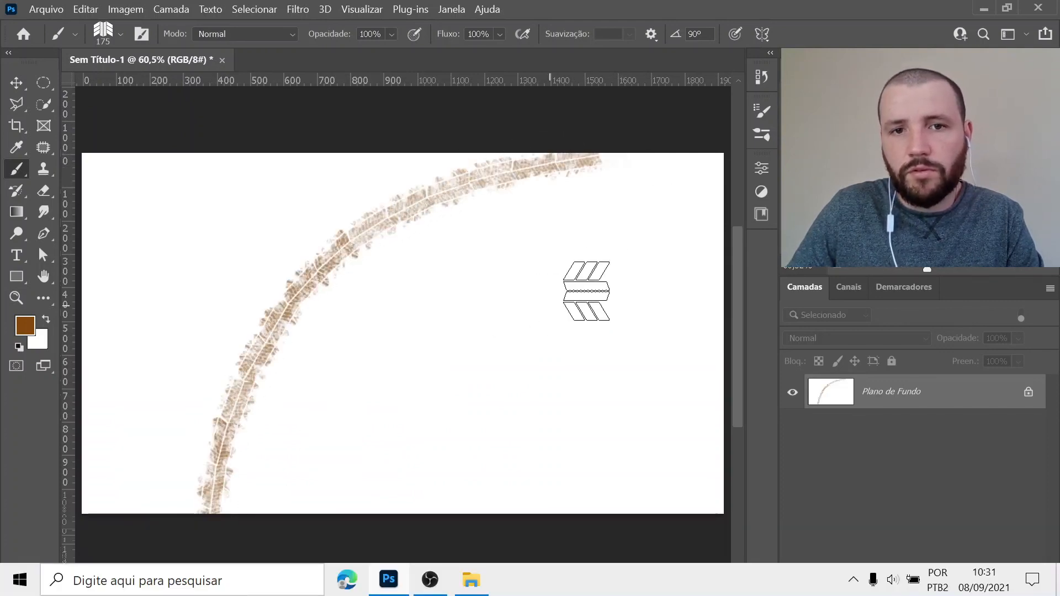
{"action": "mouse_move", "coordinate": [690, 247]}
{"action": "left_mouse_down"}
{"action": "mouse_move", "coordinate": [572, 277]}
{"action": "mouse_move", "coordinate": [421, 397]}
{"action": "mouse_move", "coordinate": [381, 561]}
{"action": "left_mouse_up"}
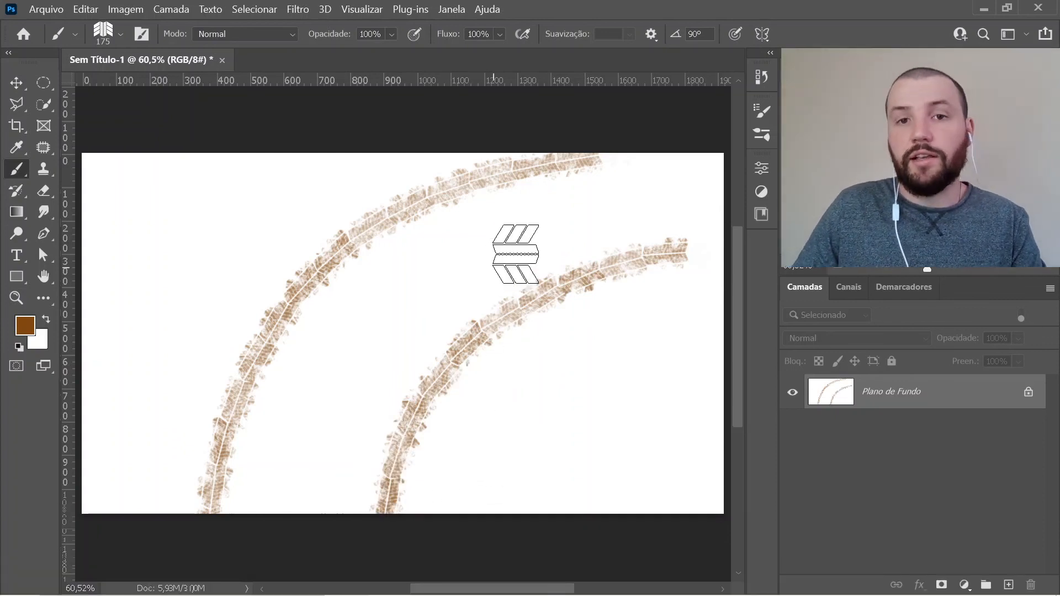
{"action": "mouse_move", "coordinate": [559, 162]}
{"action": "left_mouse_down"}
{"action": "mouse_move", "coordinate": [422, 211]}
{"action": "mouse_move", "coordinate": [315, 307]}
{"action": "mouse_move", "coordinate": [263, 436]}
{"action": "mouse_move", "coordinate": [248, 566]}
{"action": "left_mouse_up"}
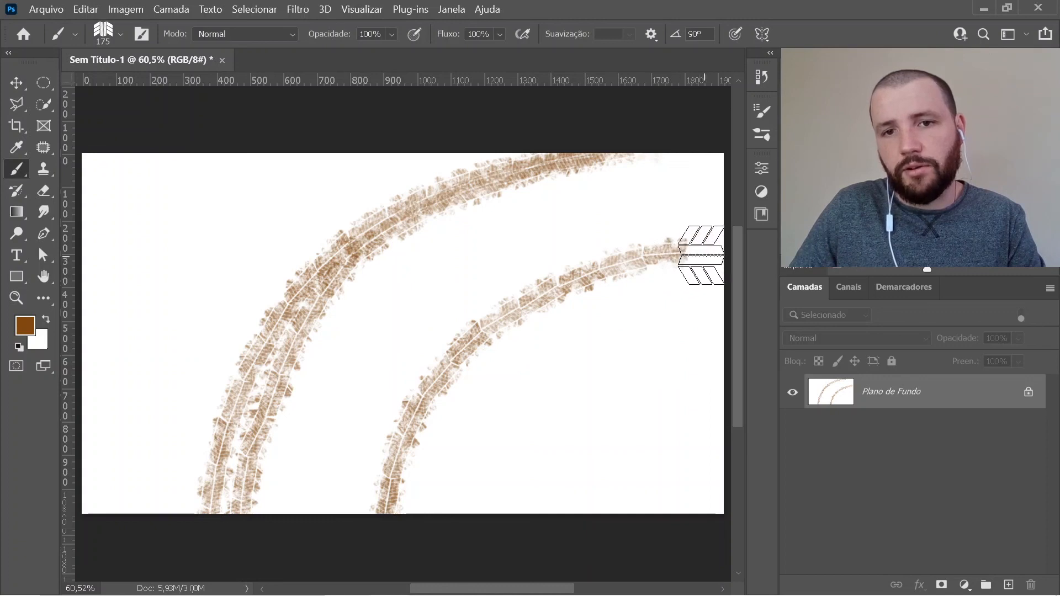
{"action": "mouse_move", "coordinate": [701, 255]}
{"action": "left_mouse_down"}
{"action": "mouse_move", "coordinate": [587, 280]}
{"action": "mouse_move", "coordinate": [445, 421]}
{"action": "mouse_move", "coordinate": [407, 551]}
{"action": "left_mouse_up"}
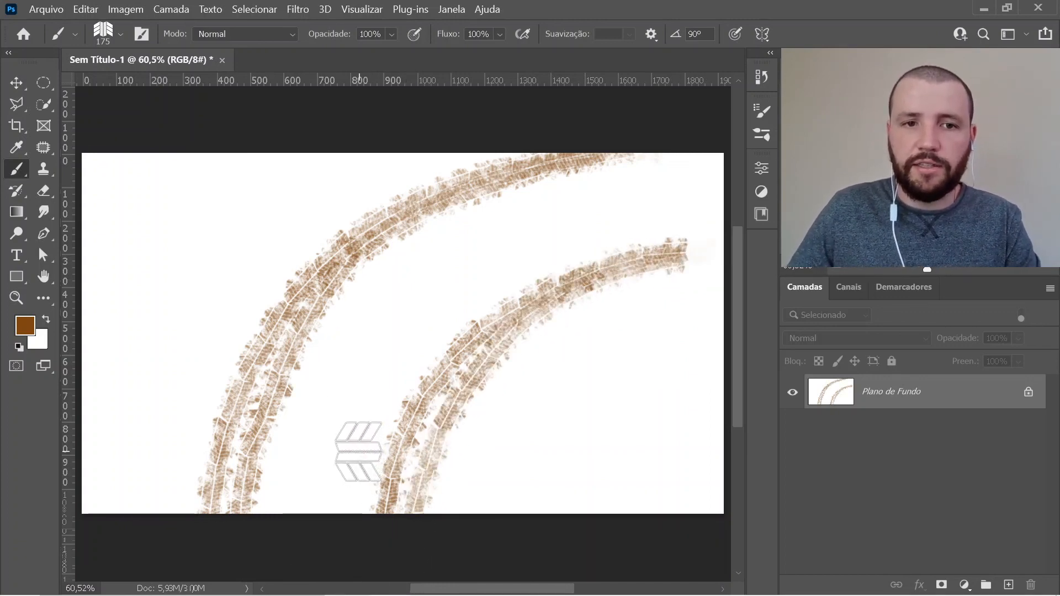
{"action": "left_click", "coordinate": [381, 386], "text": "ctrl"}
{"action": "left_click", "coordinate": [378, 379], "text": "ctrl"}
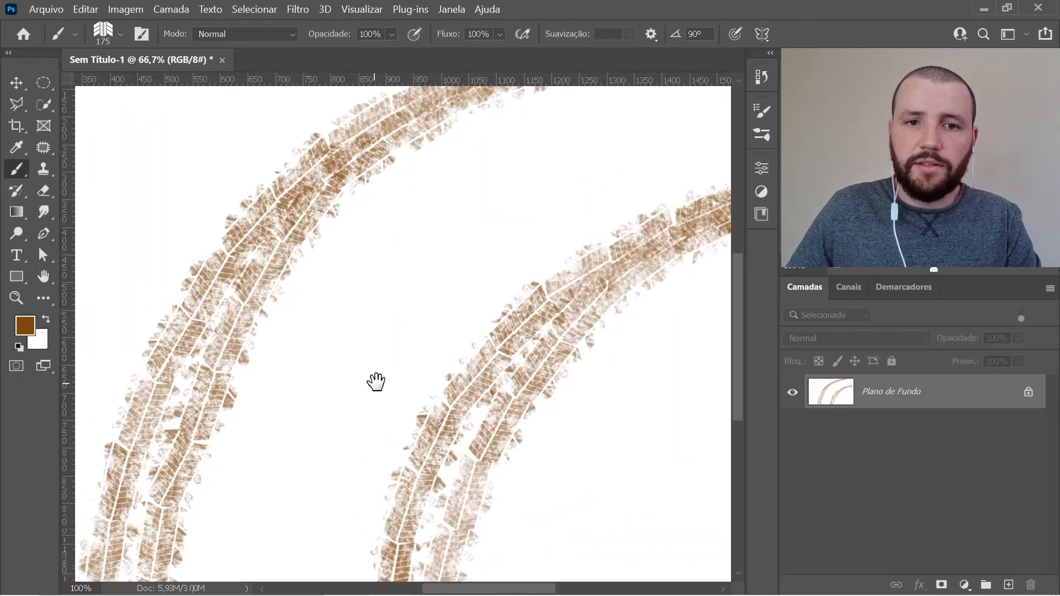
{"action": "left_click_drag", "start_coordinate": [376, 381], "coordinate": [412, 362]}
{"action": "key", "text": "z"}
{"action": "left_click_drag", "start_coordinate": [456, 294], "coordinate": [408, 319]}
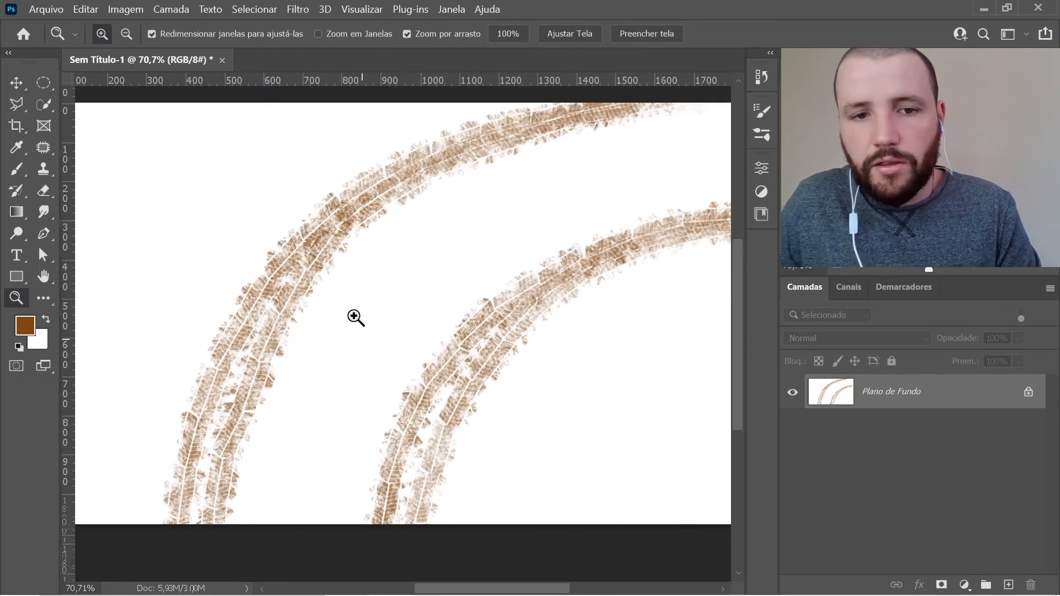